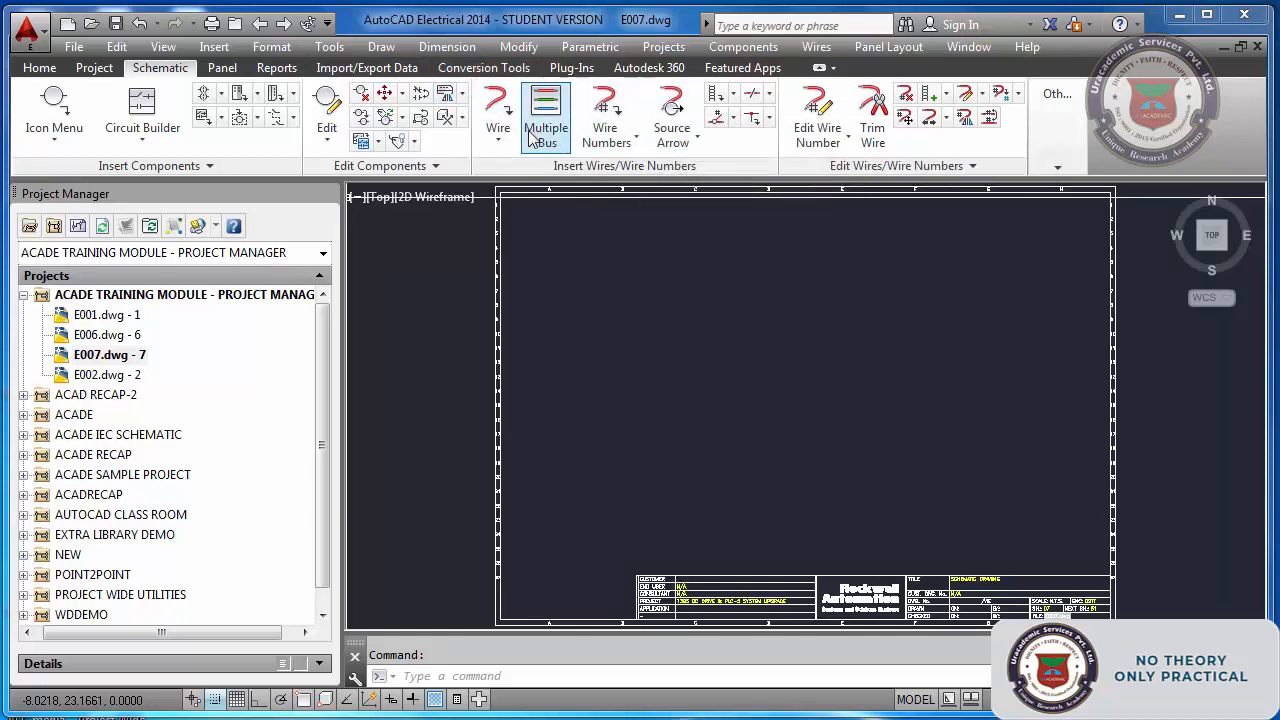
- Draw a vertical wire near the sheet's left border, running most of the sheet's height
click(495, 110)
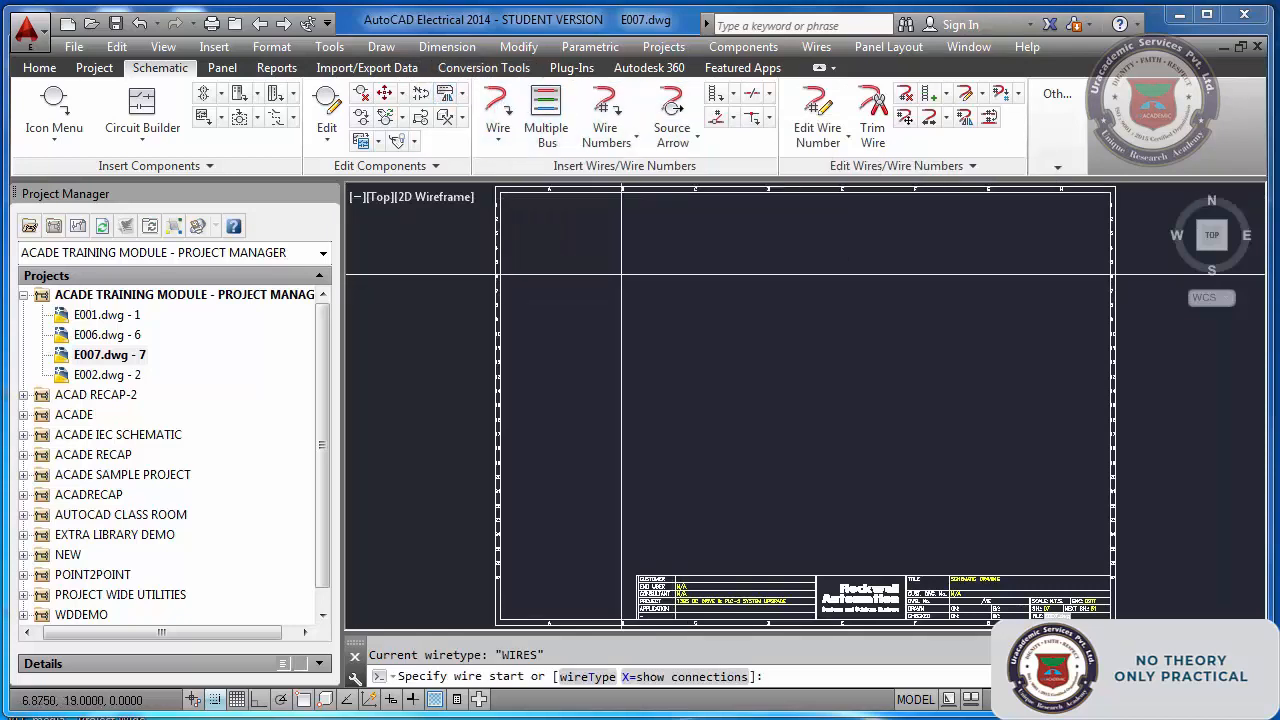
click(583, 233)
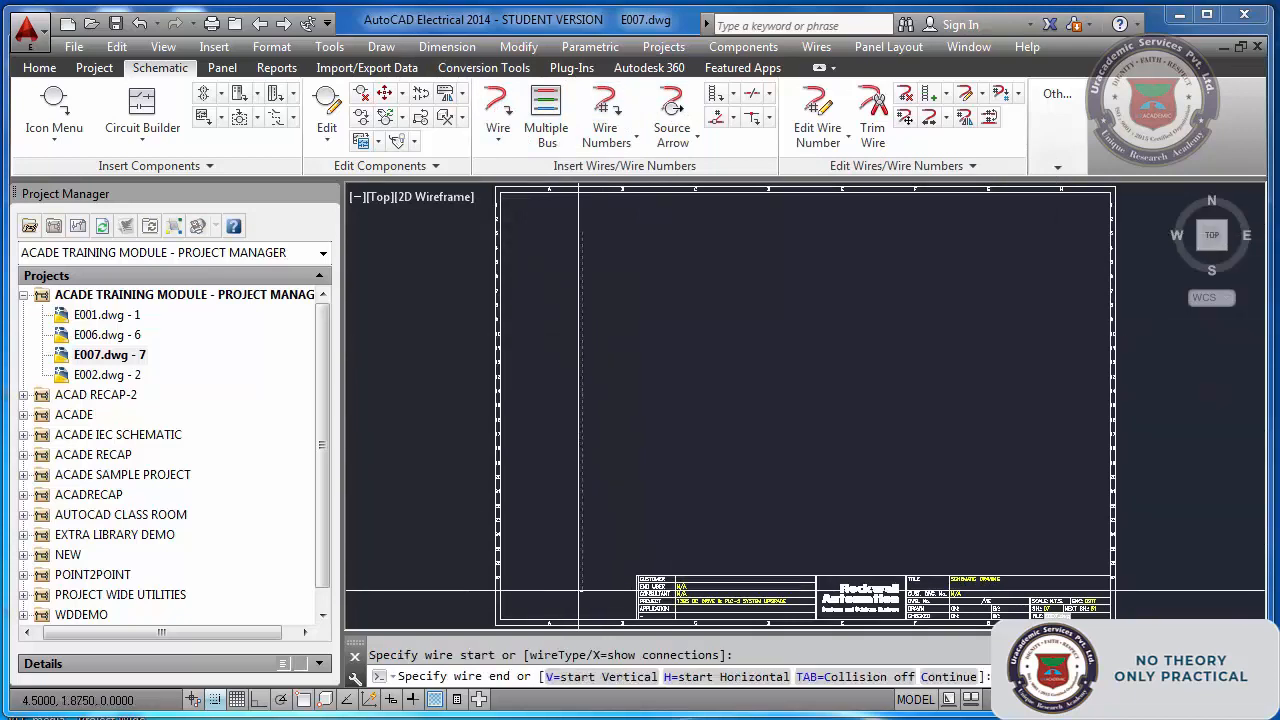
click(583, 598)
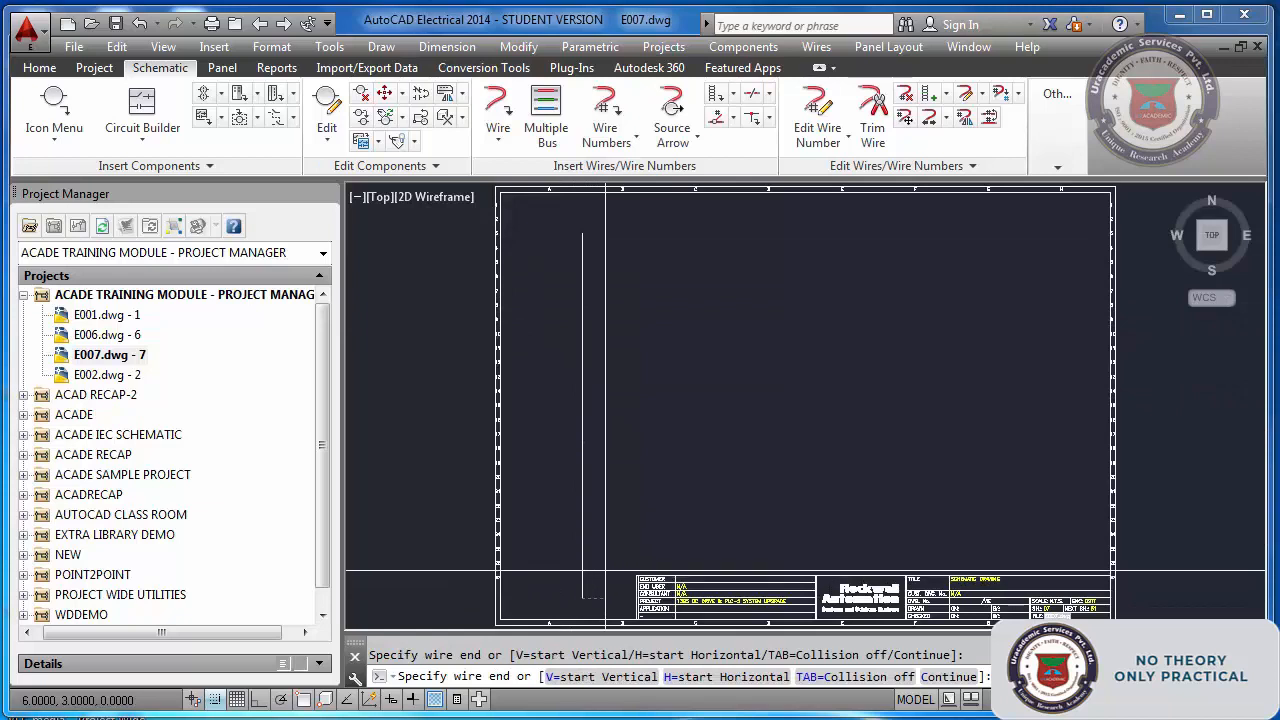
key(Escape)
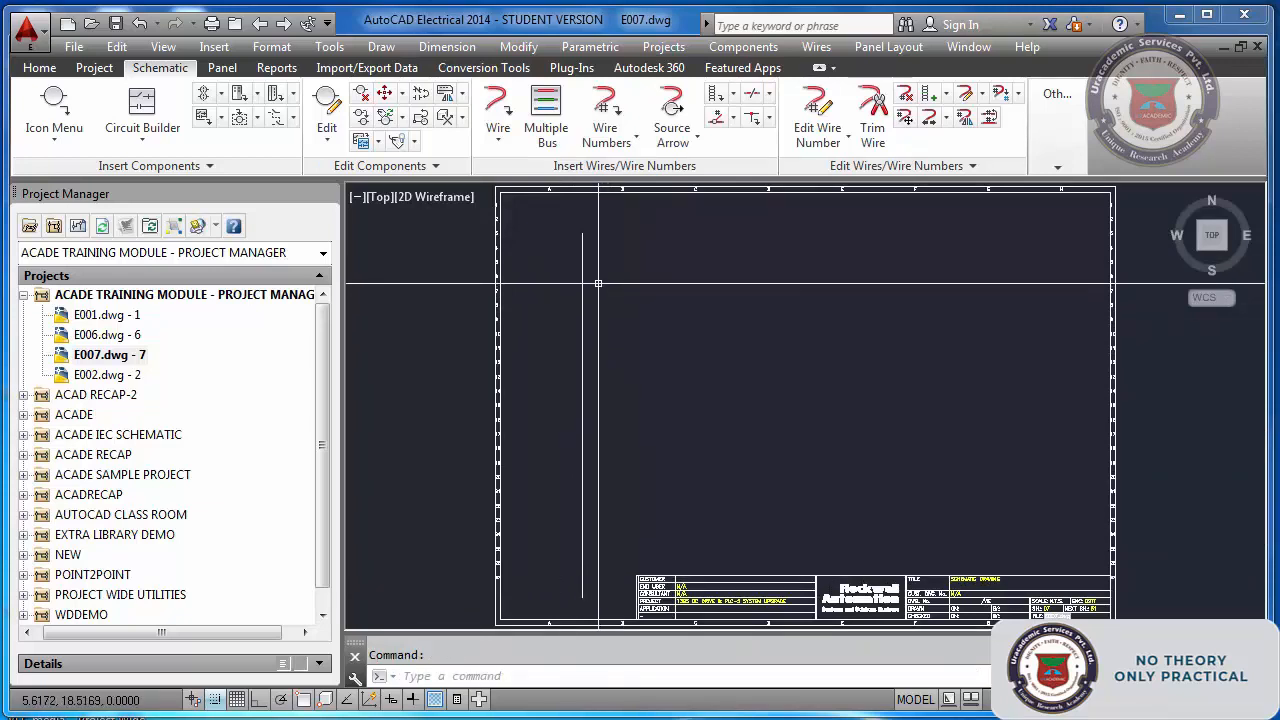
- Erase the vertical wire near the sheet's left border
click(593, 285)
click(569, 305)
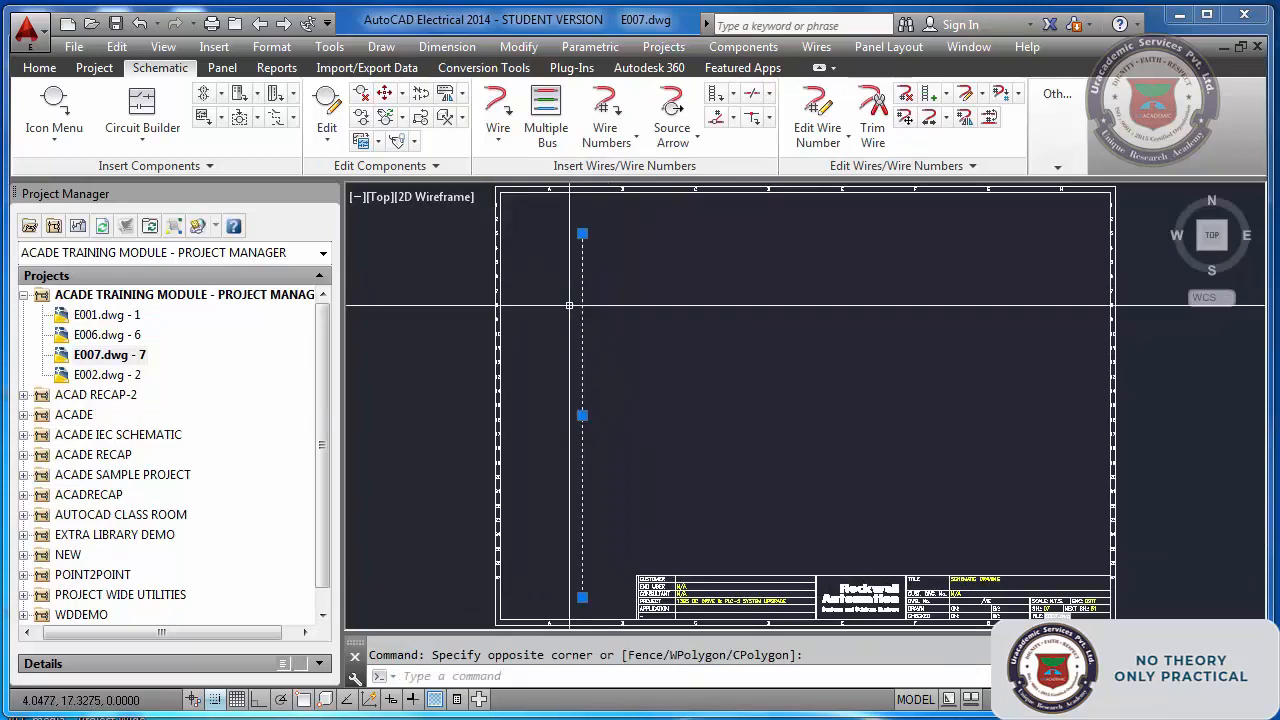
key(Delete)
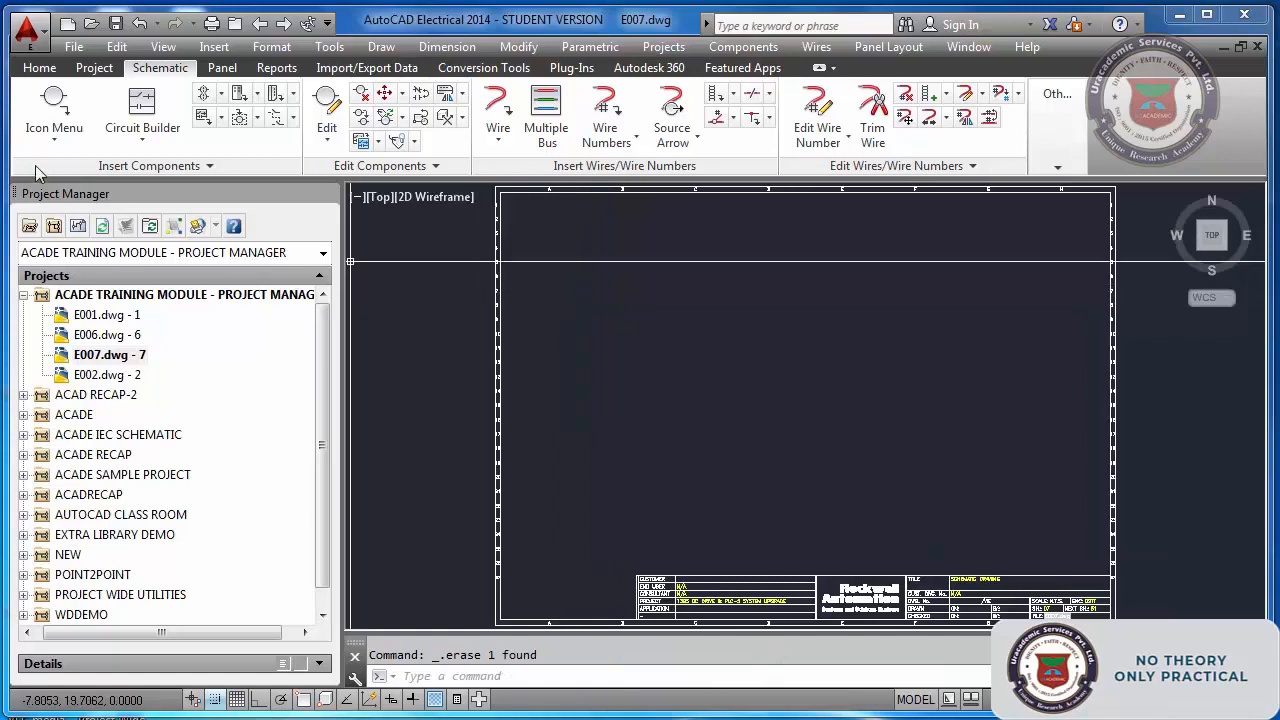
- Change the color of the WIRES layer to red
click(39, 67)
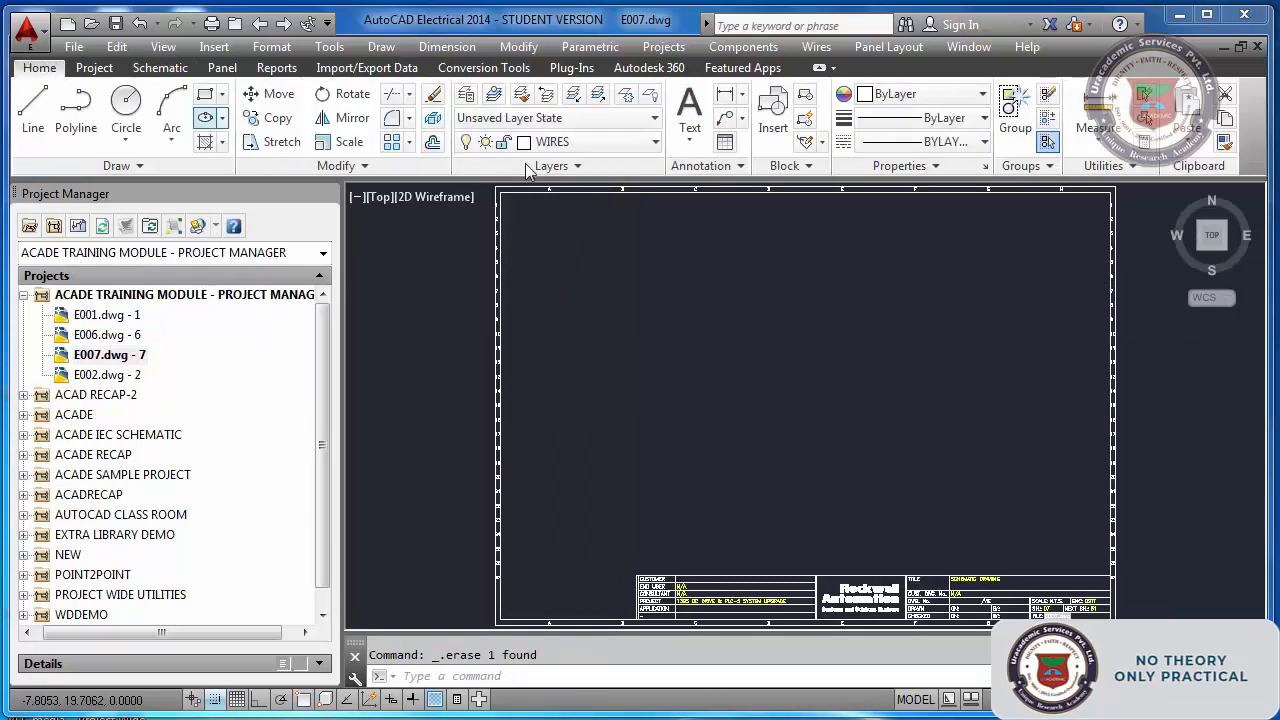
click(595, 147)
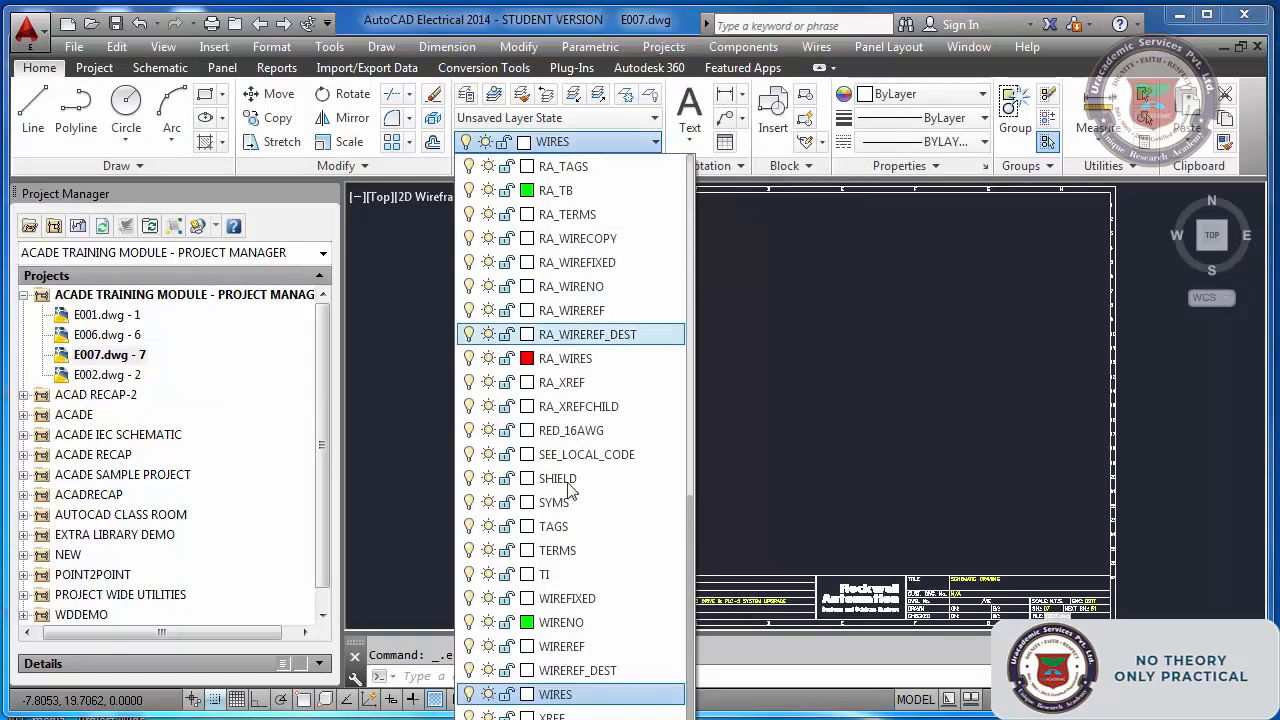
click(526, 697)
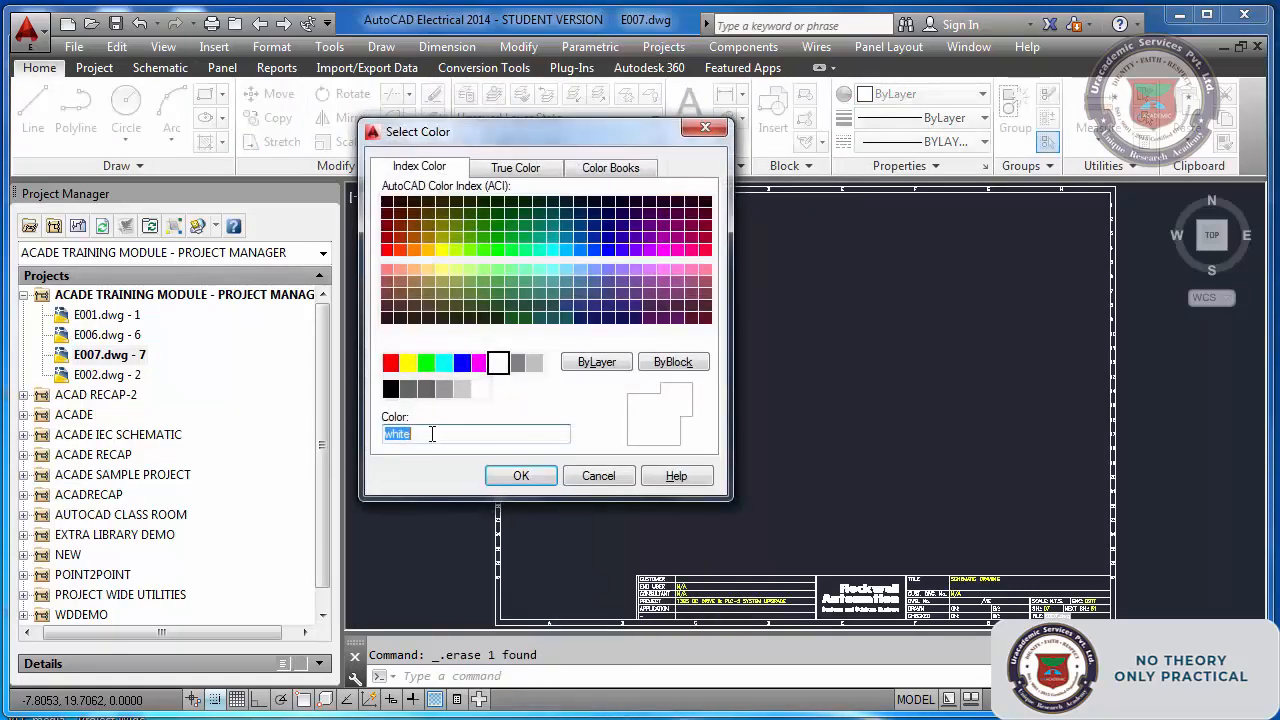
click(391, 362)
click(521, 476)
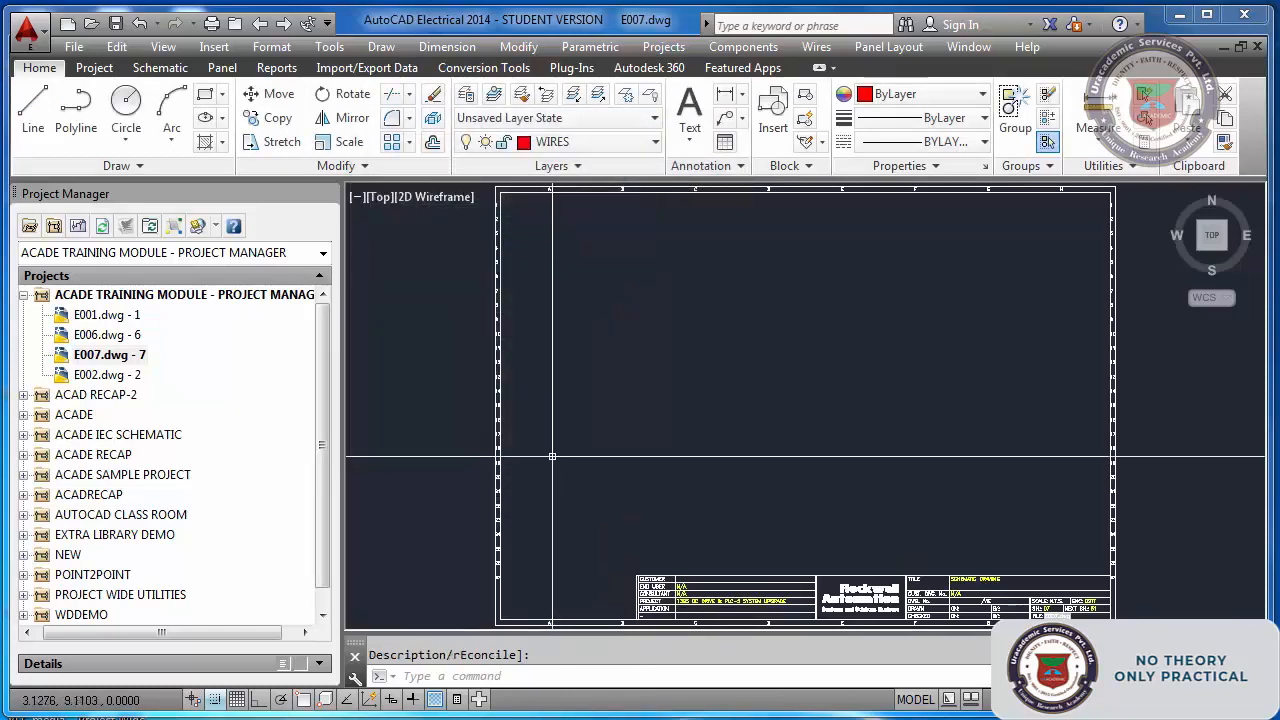
- Draw two separate vertical wires, one near the sheet's left border and one in its right part above the title block
click(162, 69)
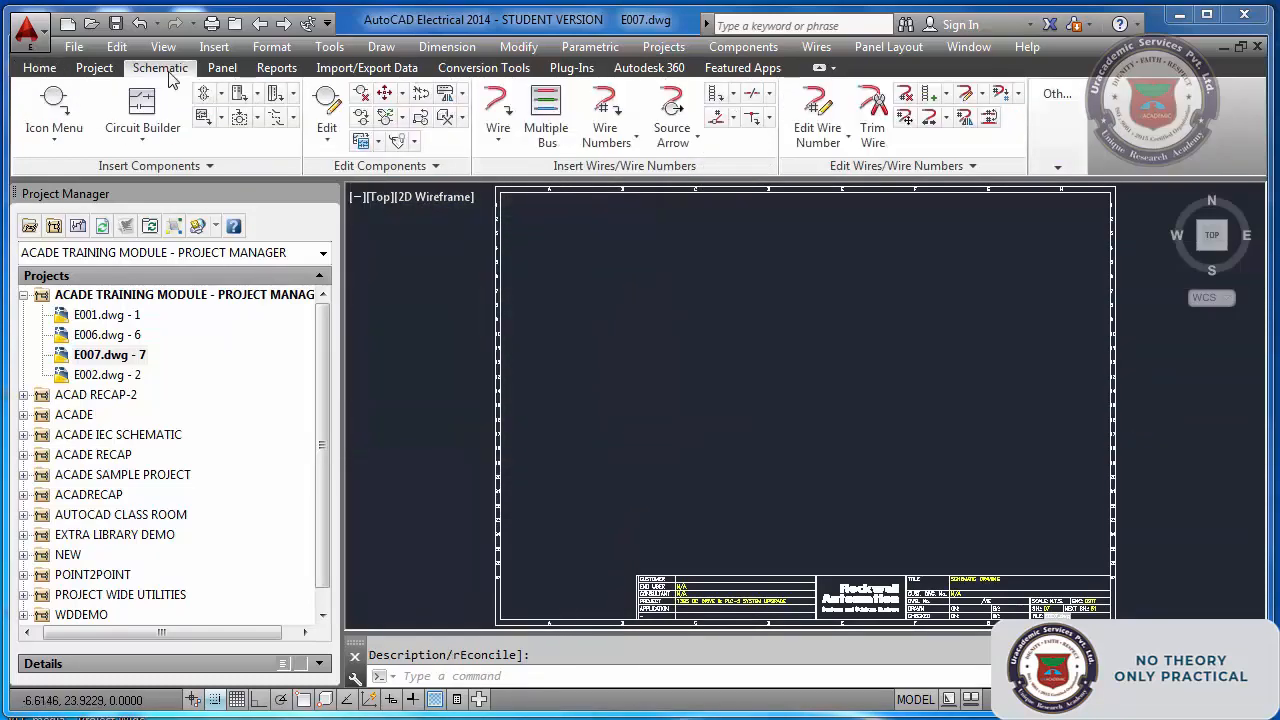
click(497, 105)
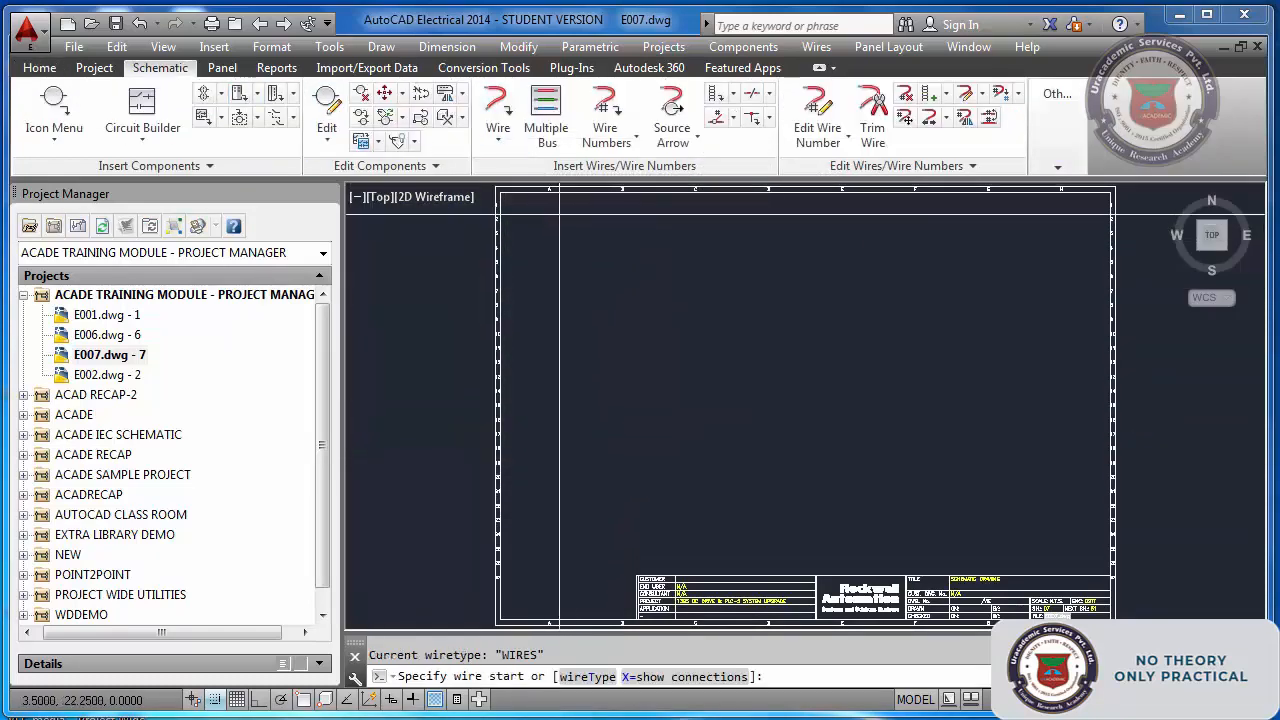
click(545, 228)
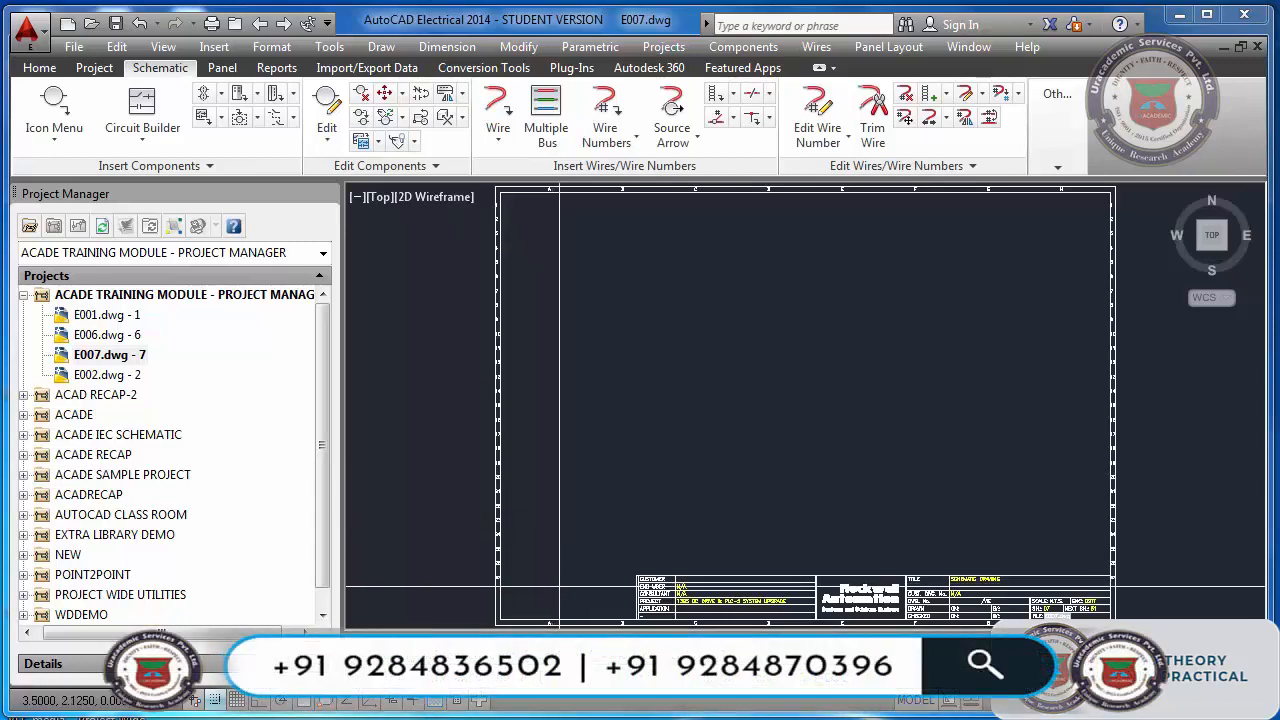
click(573, 589)
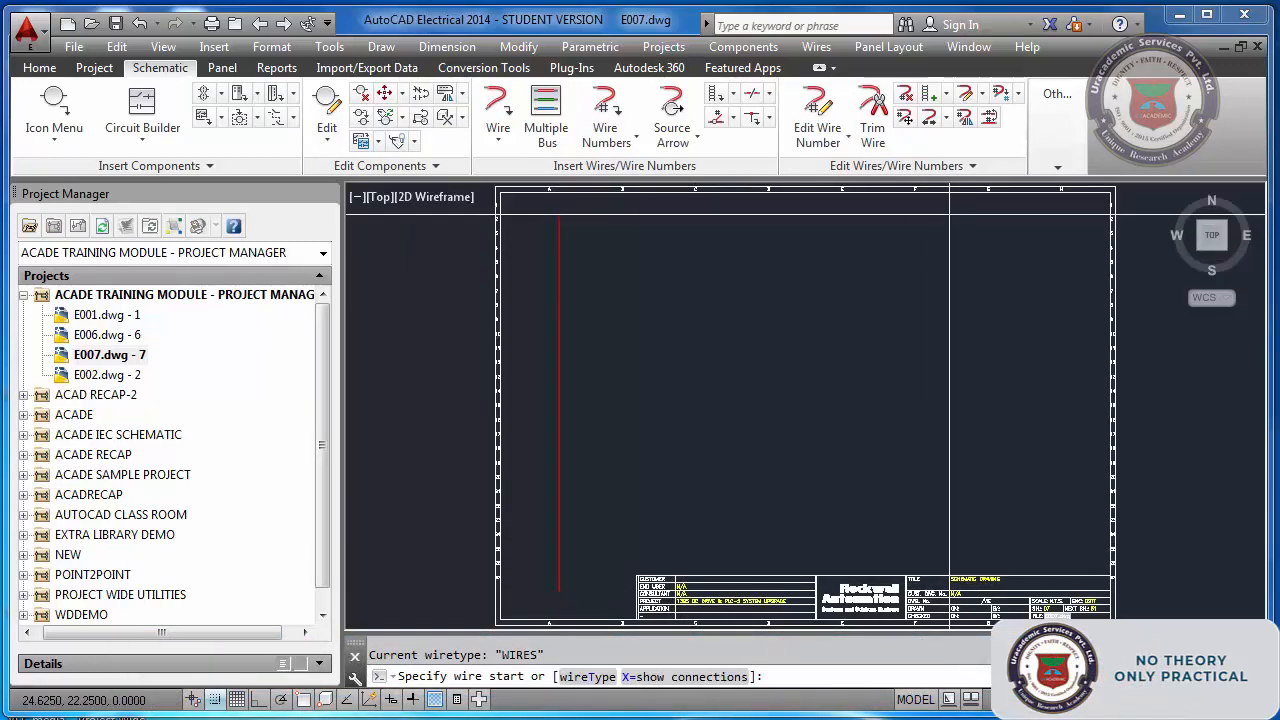
click(950, 218)
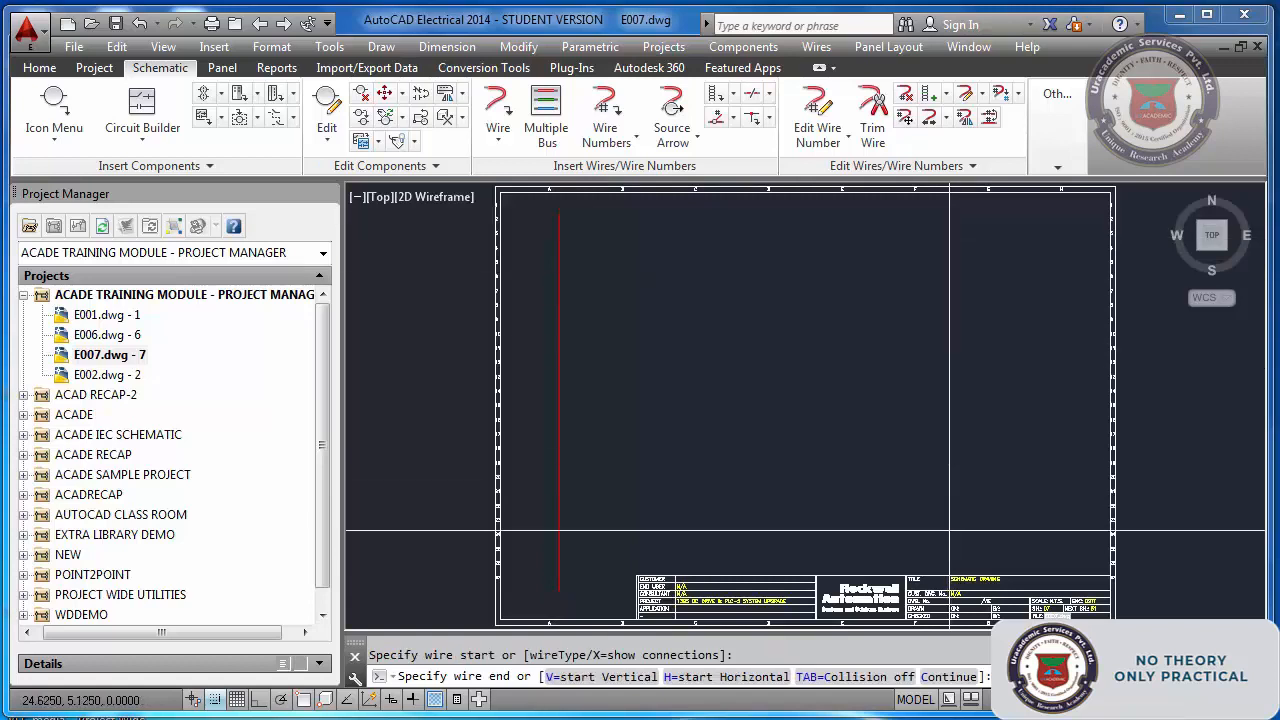
click(950, 555)
key(Escape)
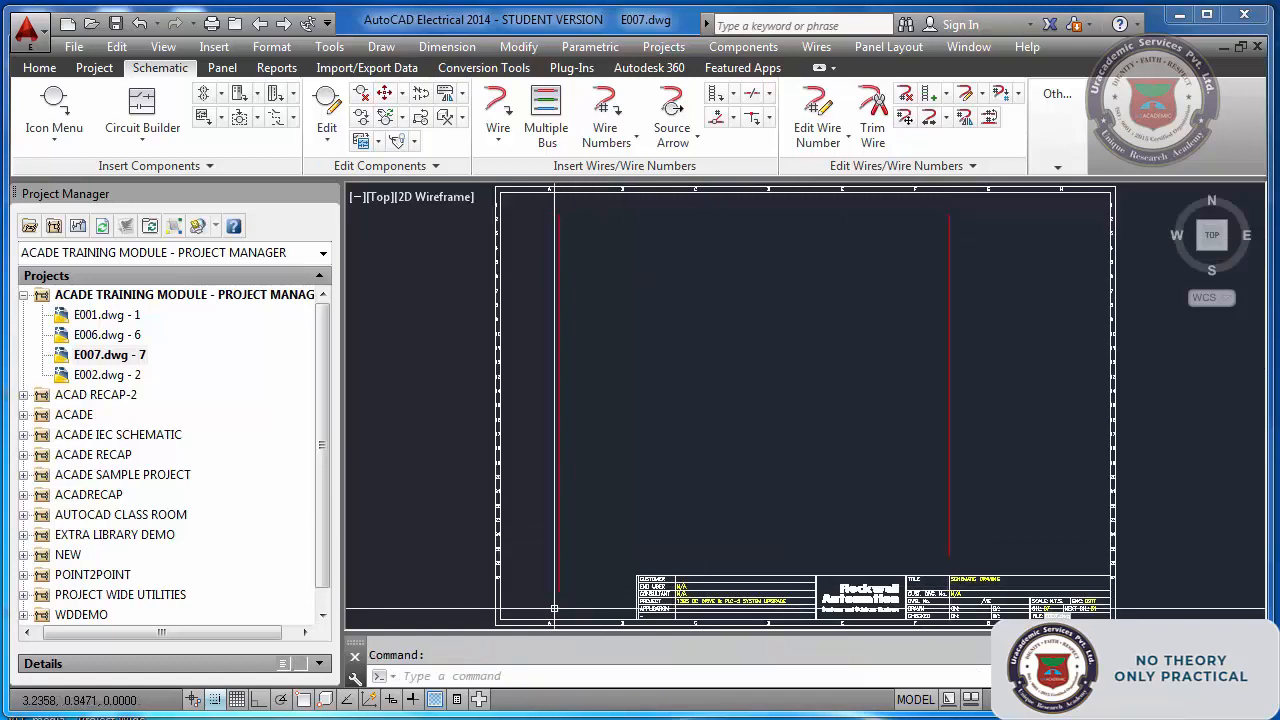
click(547, 586)
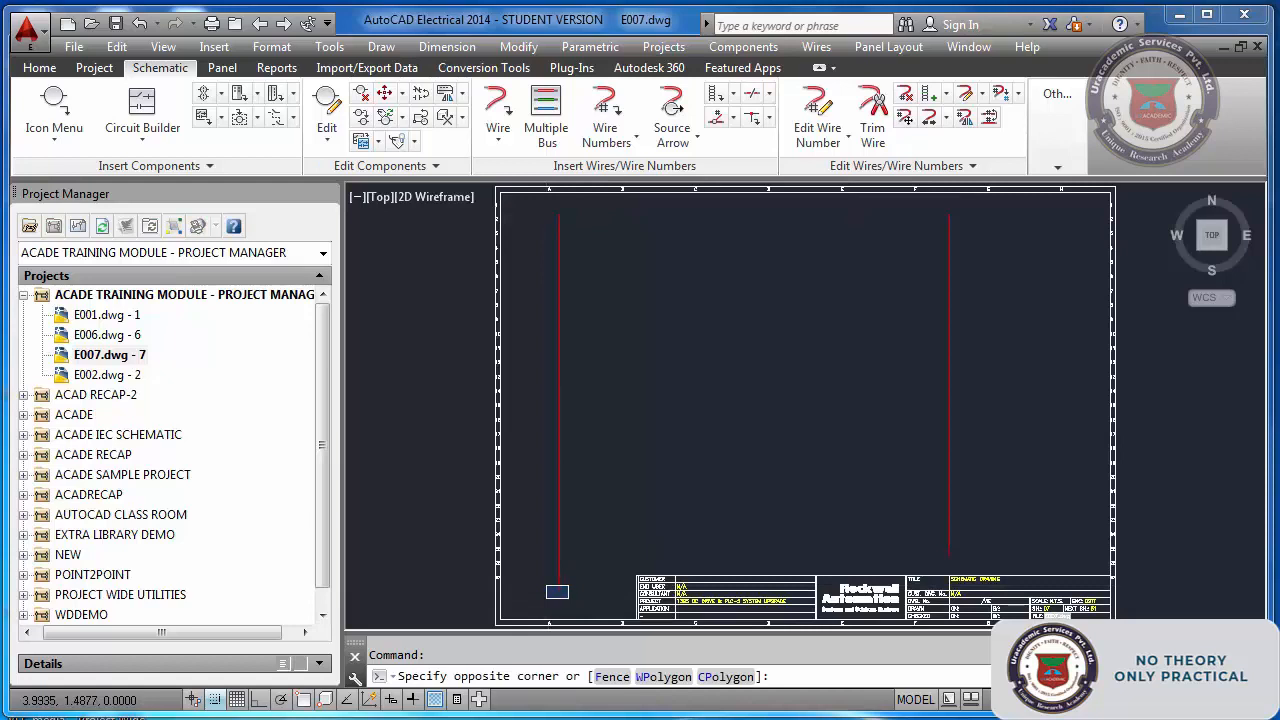
key(Escape)
click(932, 207)
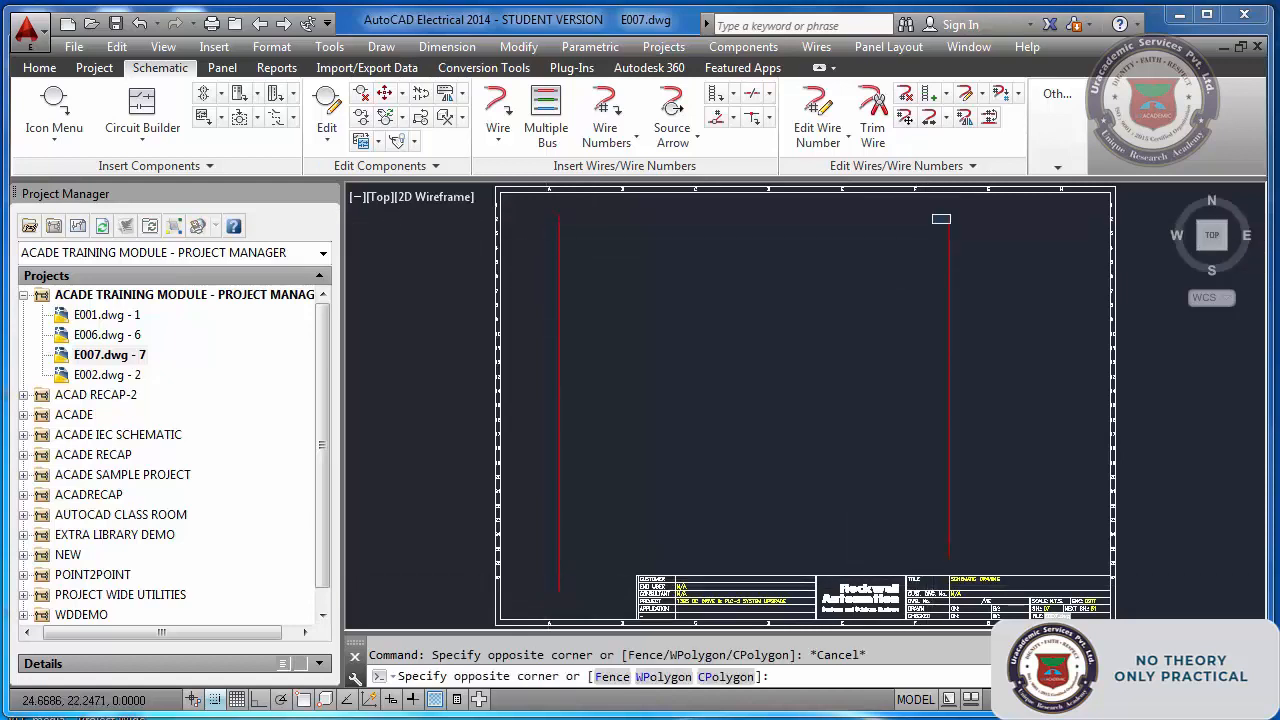
key(Escape)
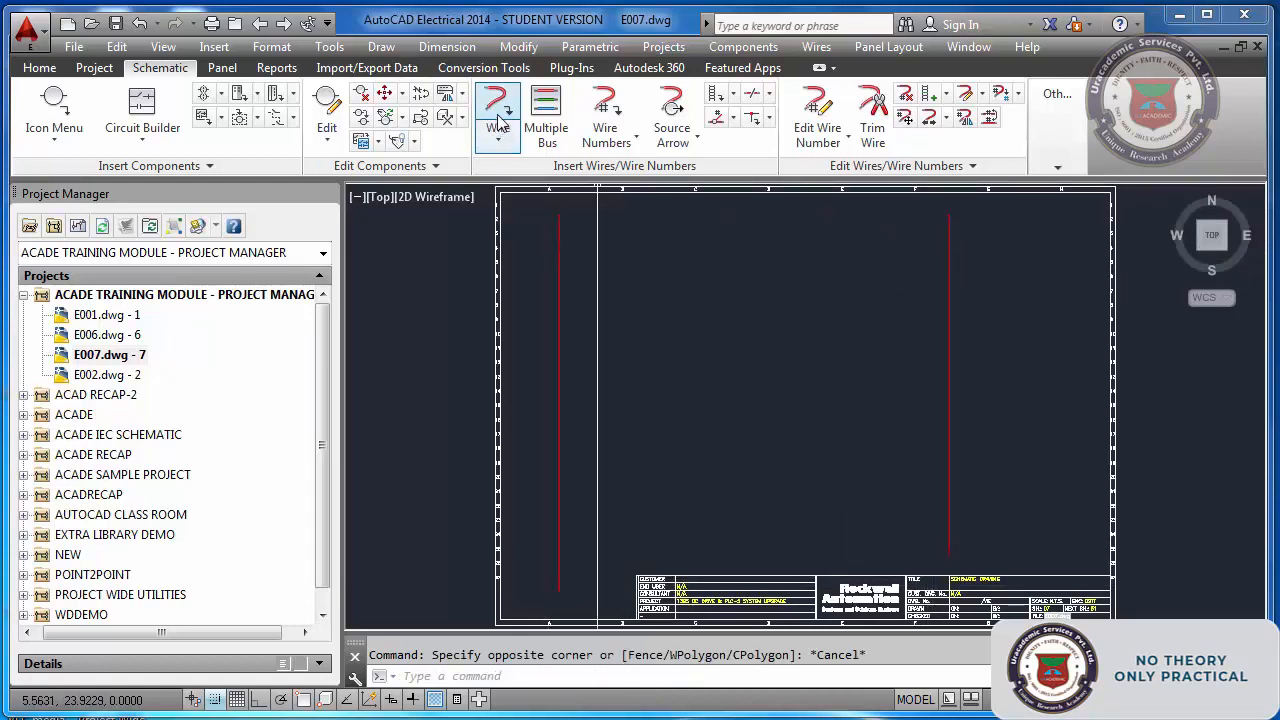
- Route a connecting wire from the left vertical wire's lower end, up and across to the right vertical wire's upper end
click(500, 108)
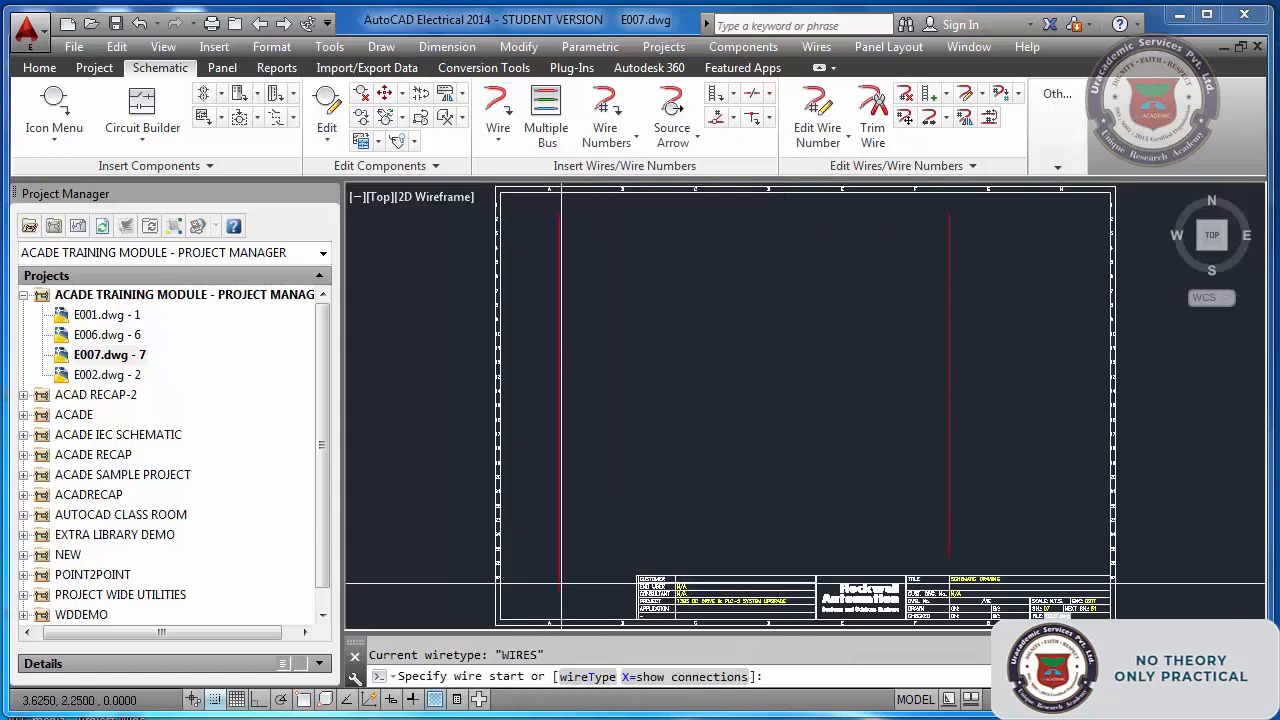
click(559, 591)
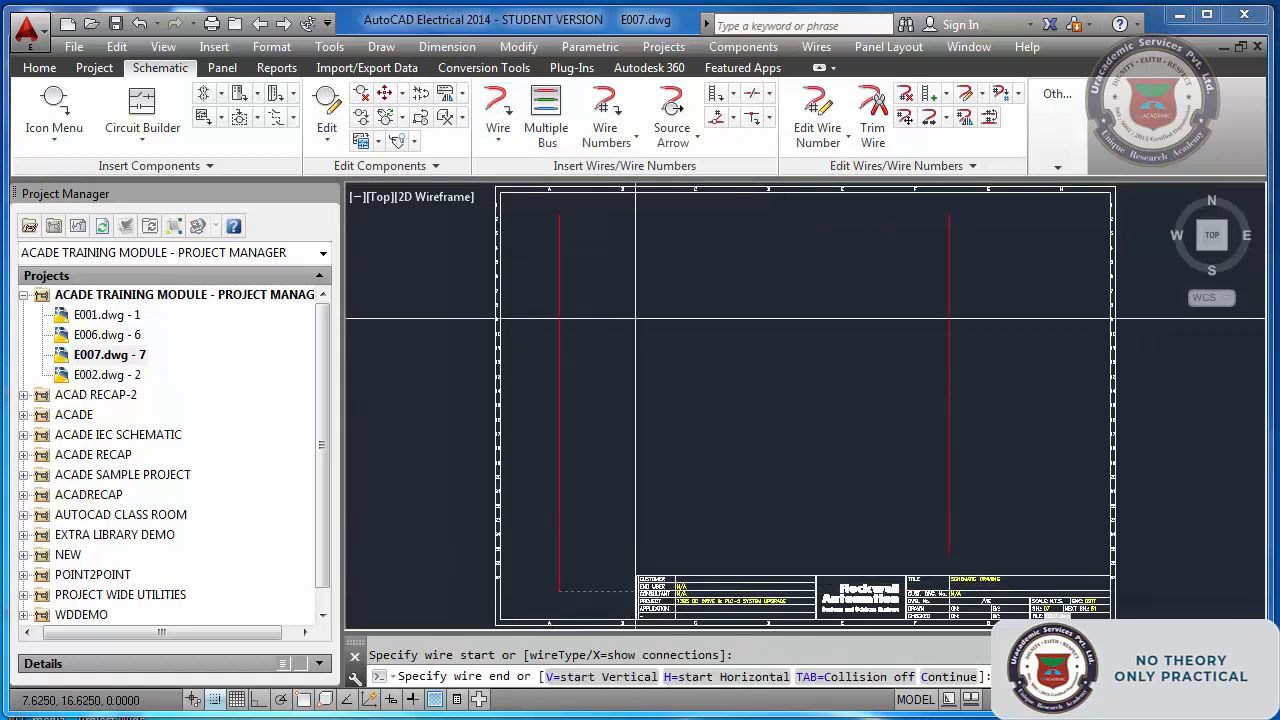
click(631, 213)
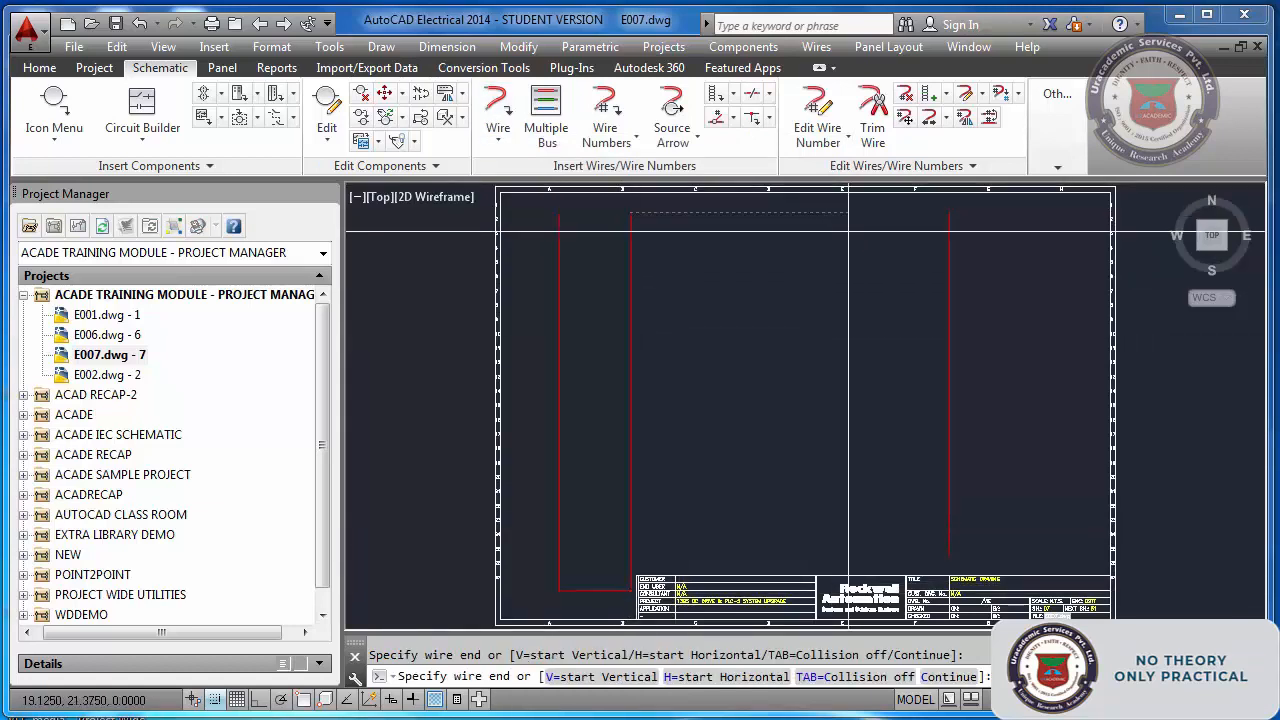
click(949, 555)
key(Return)
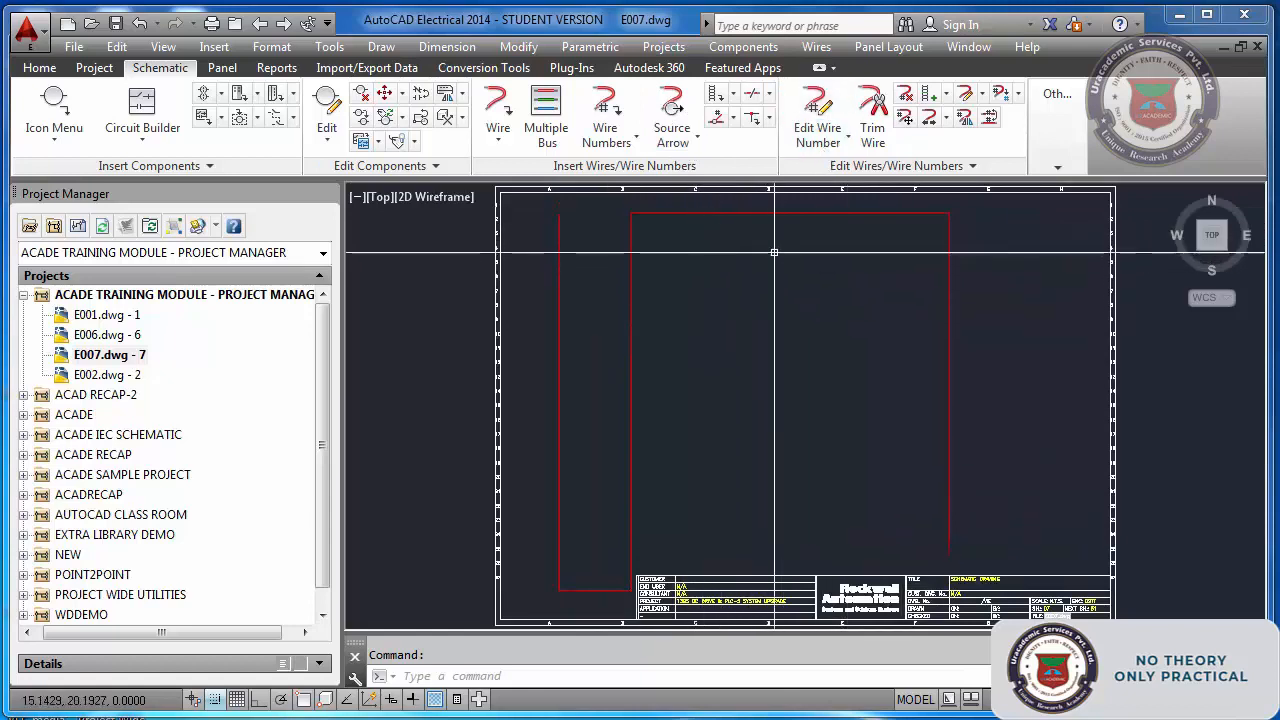
- Trim away all segments of the connecting wire between the two vertical wires
click(874, 118)
click(709, 212)
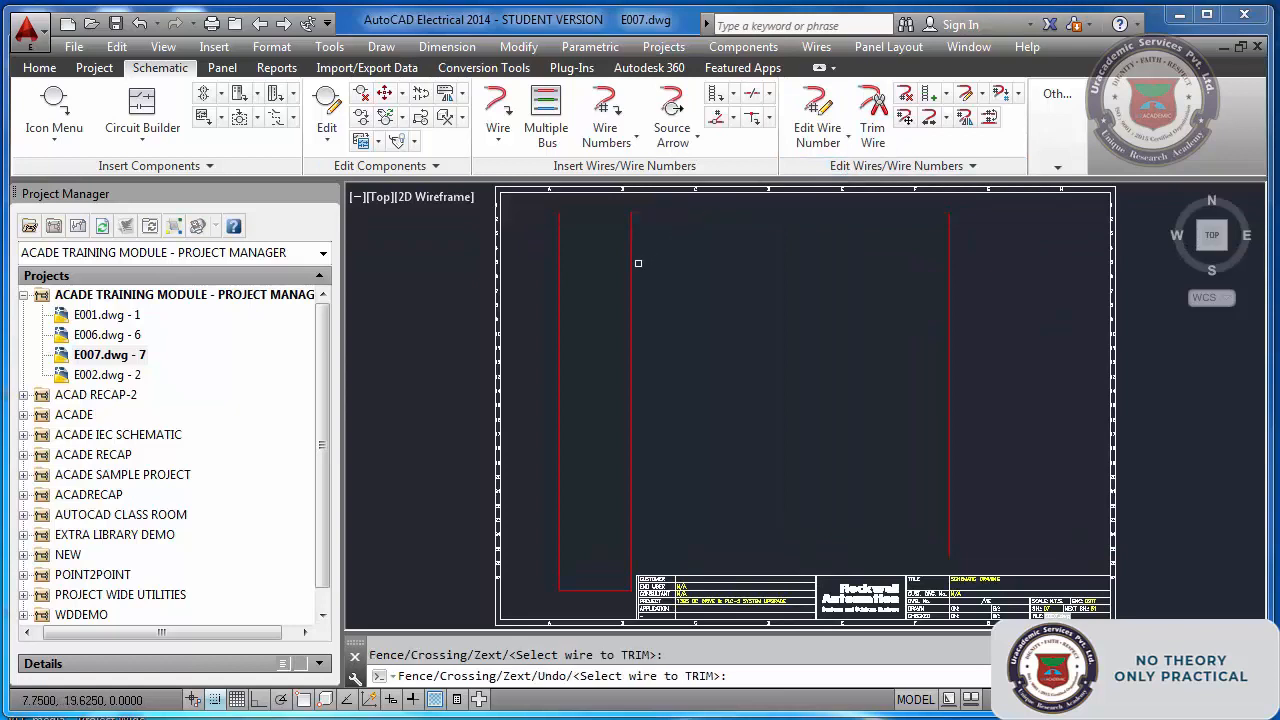
click(630, 330)
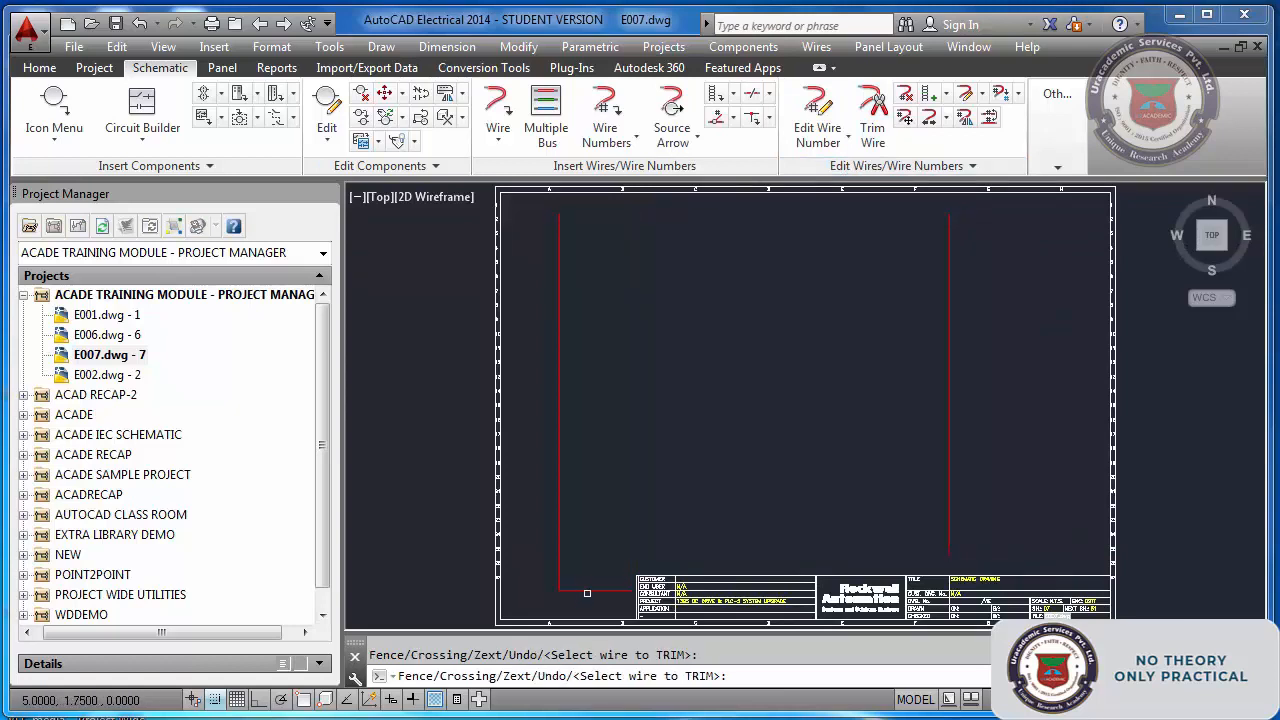
key(Escape)
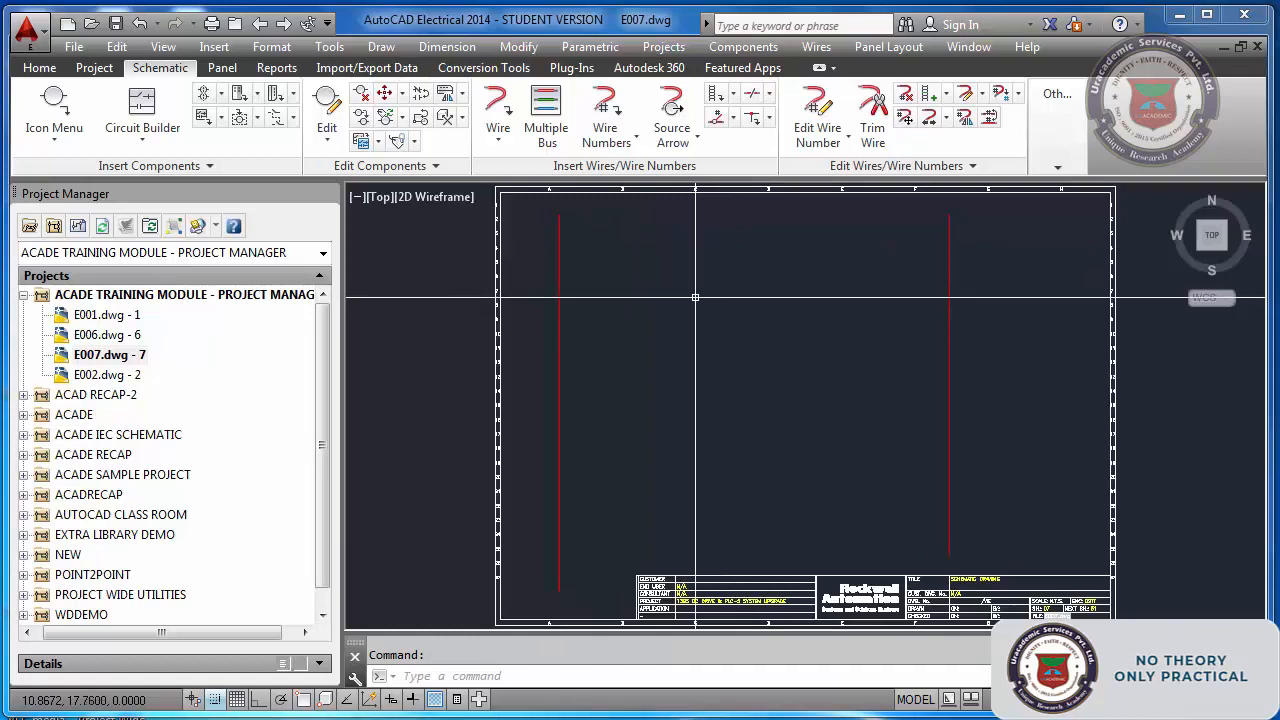
- Insert a source arrow at the left wire's lower end with code 7110P and description 110VAC PHASE
click(697, 141)
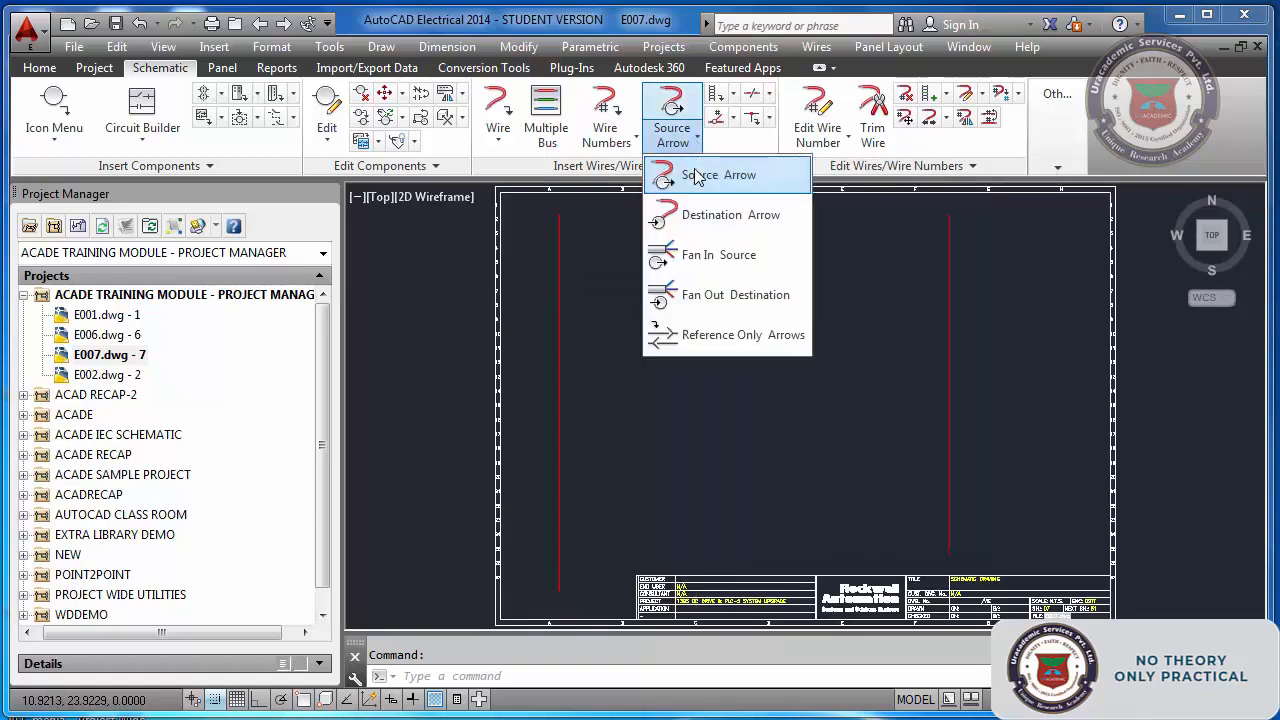
click(695, 178)
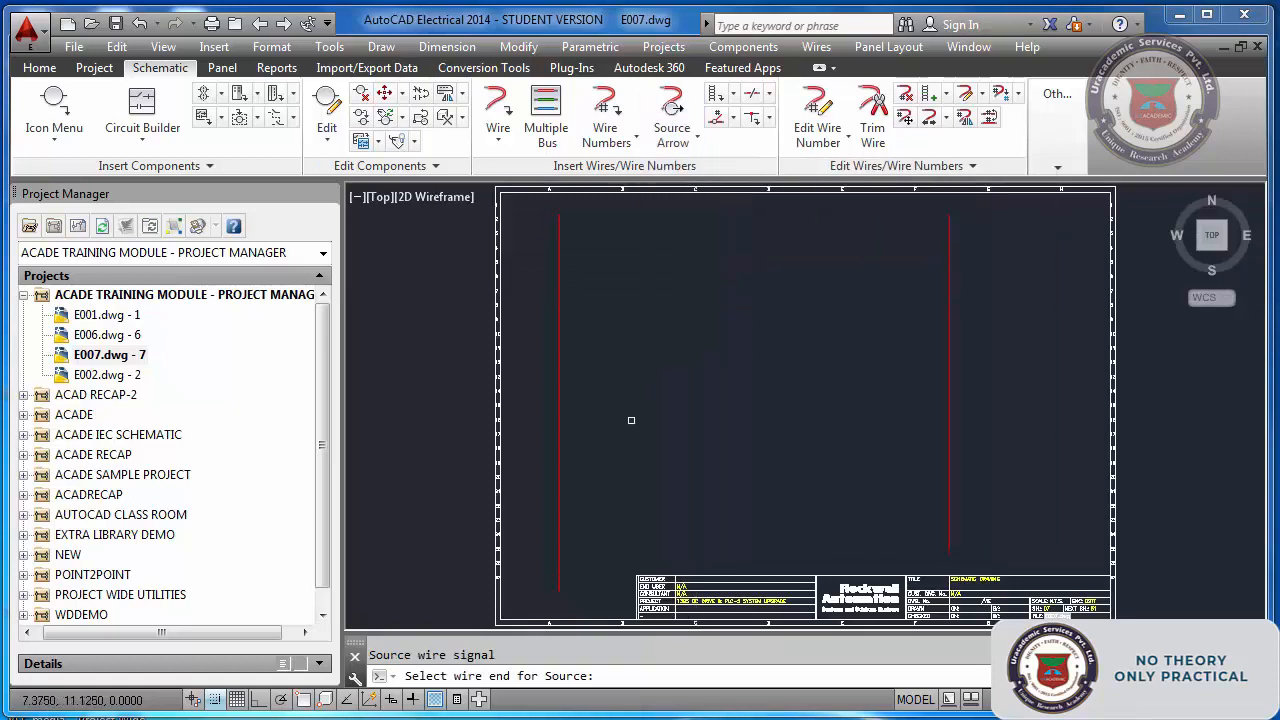
click(559, 590)
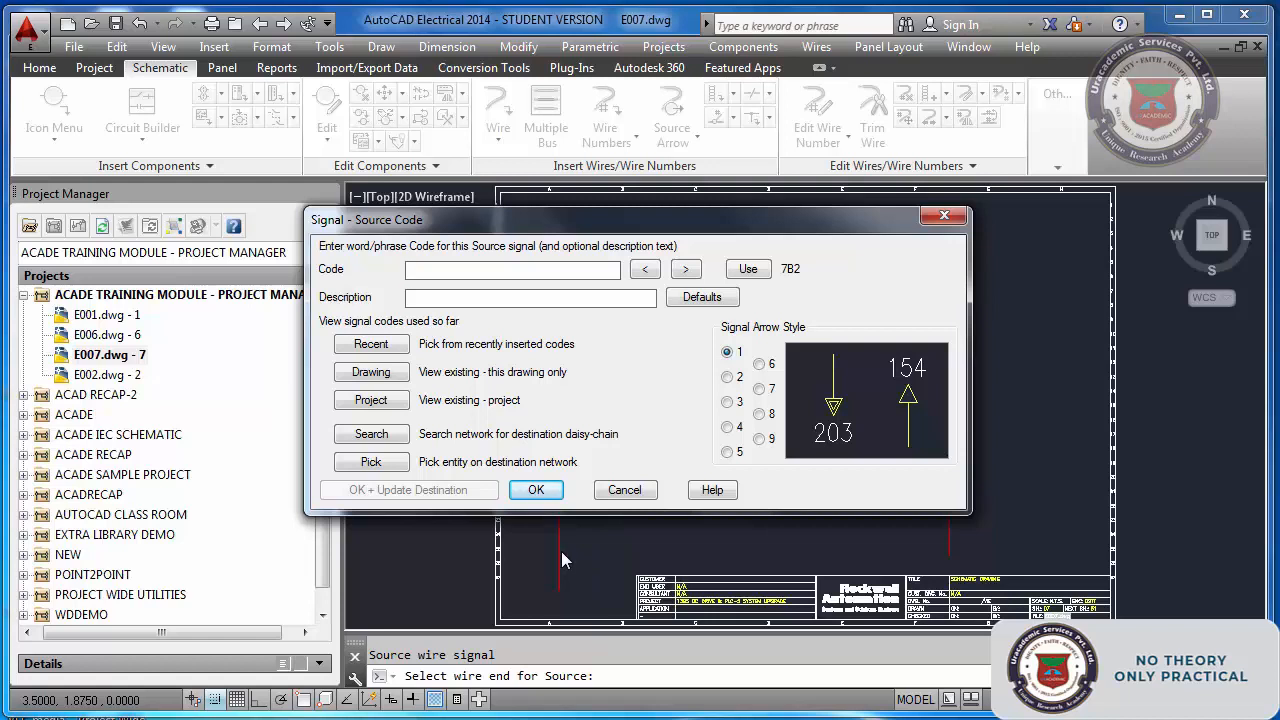
text(7)
text(110VAC)
text( PHASE)
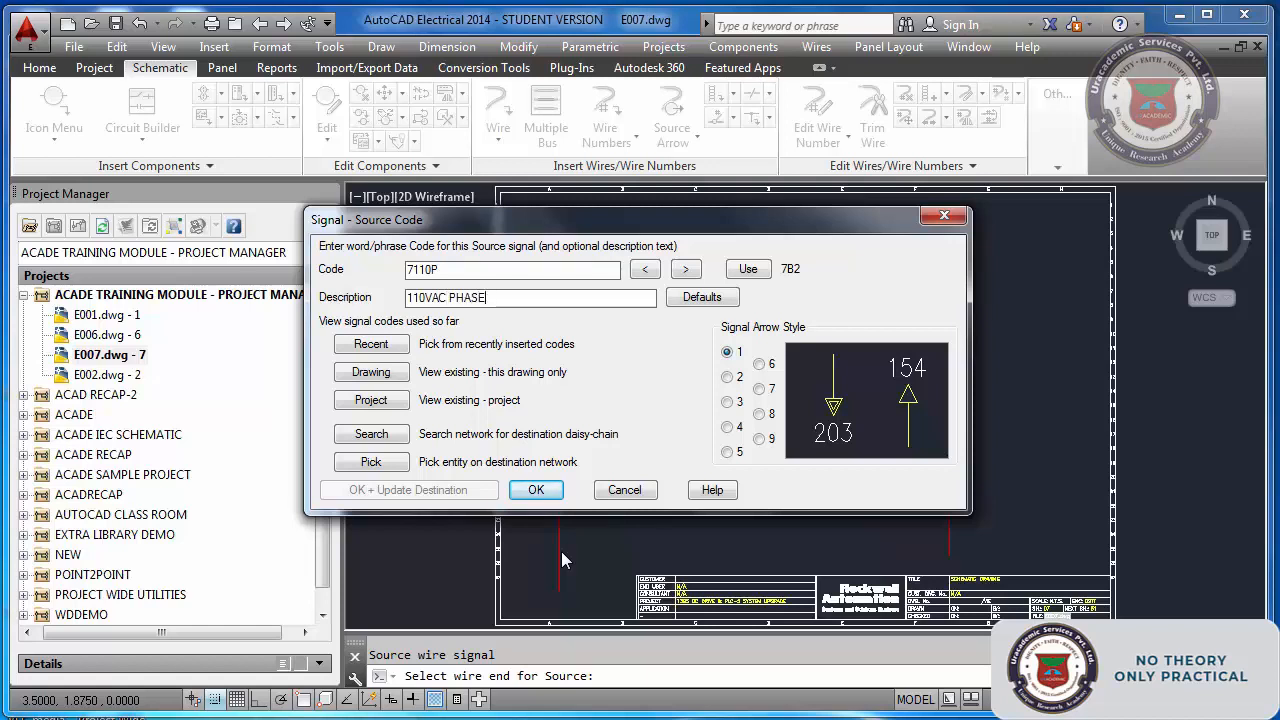
click(542, 492)
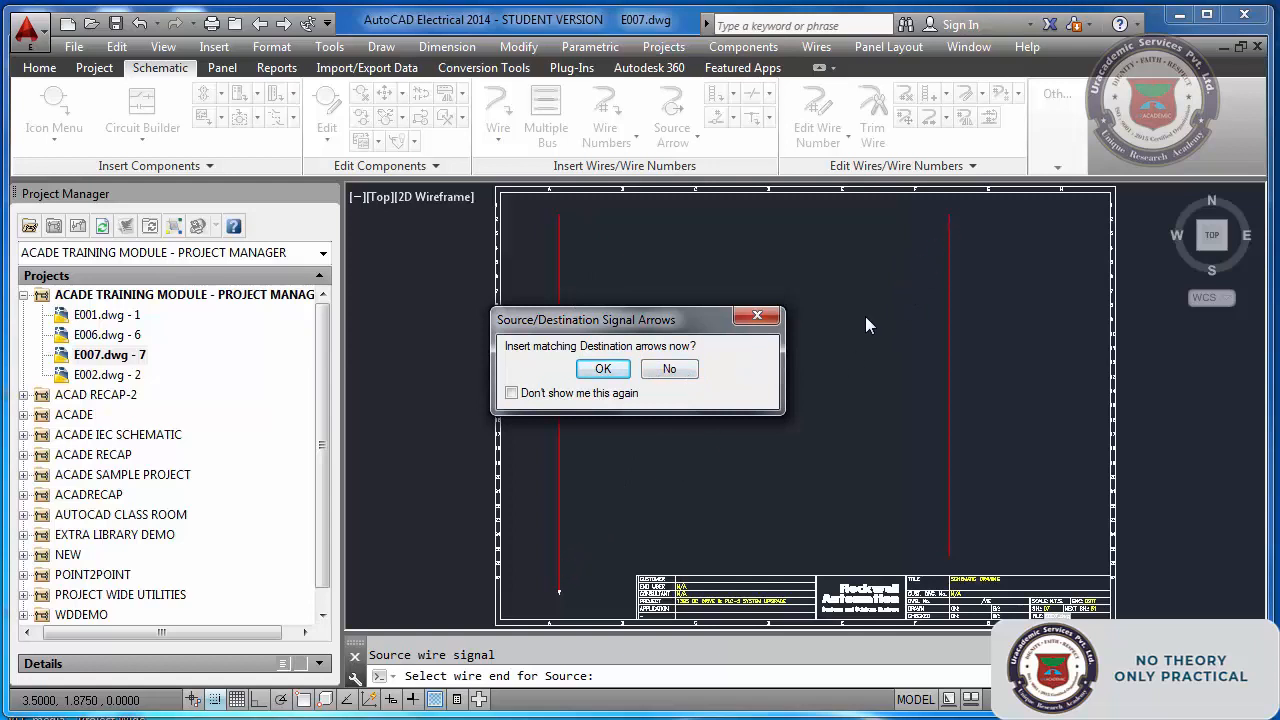
- Insert the matching destination arrow at the right wire's upper end and inspect the reference text at the source arrow
click(610, 371)
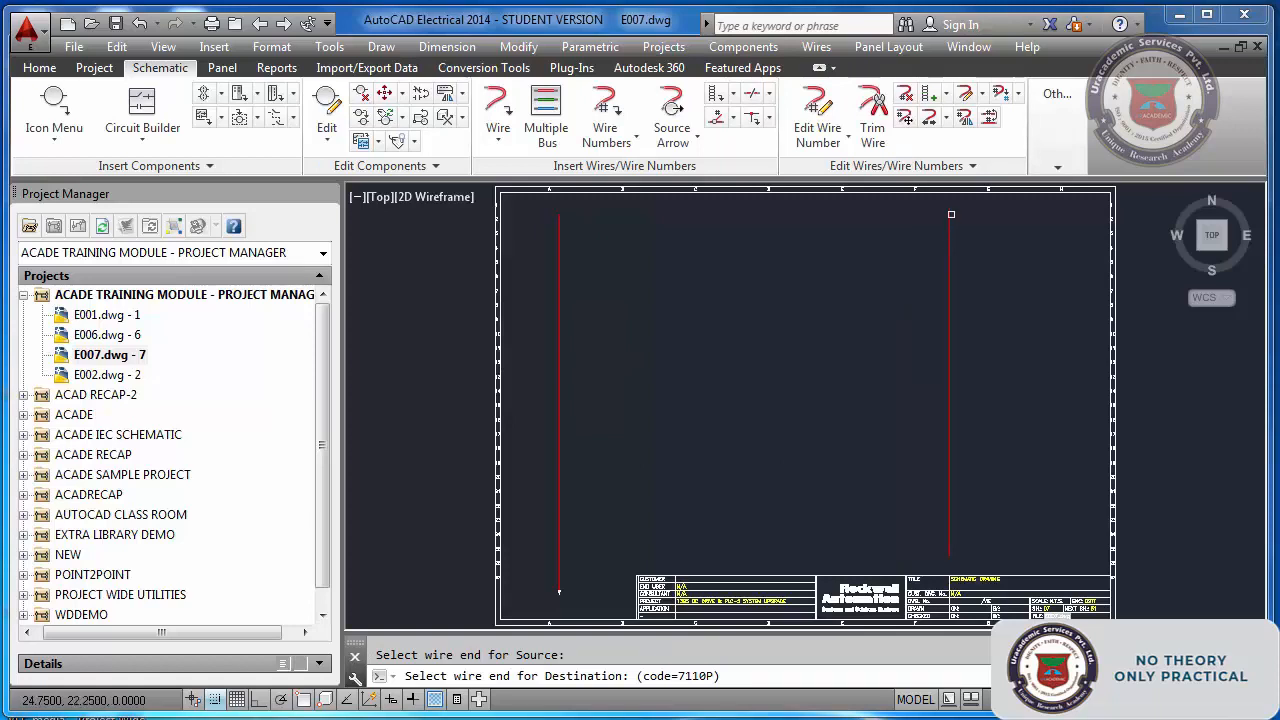
click(949, 214)
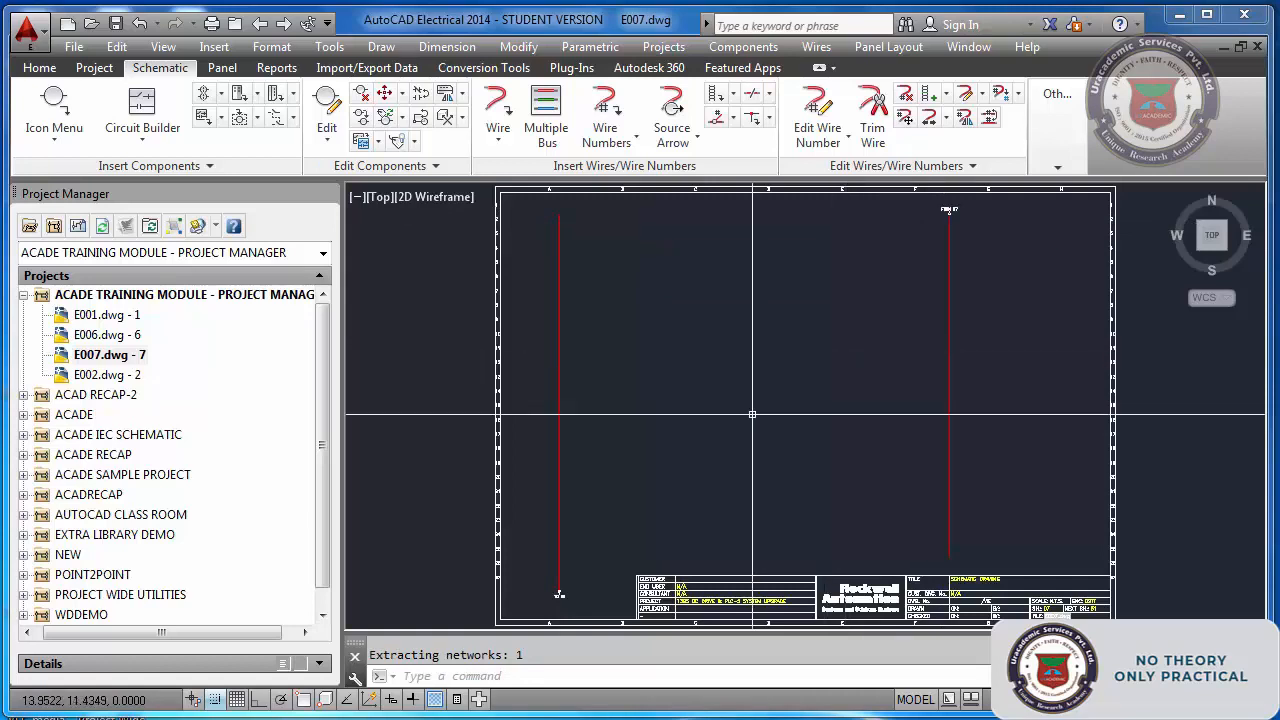
scroll(549, 597, up, 5)
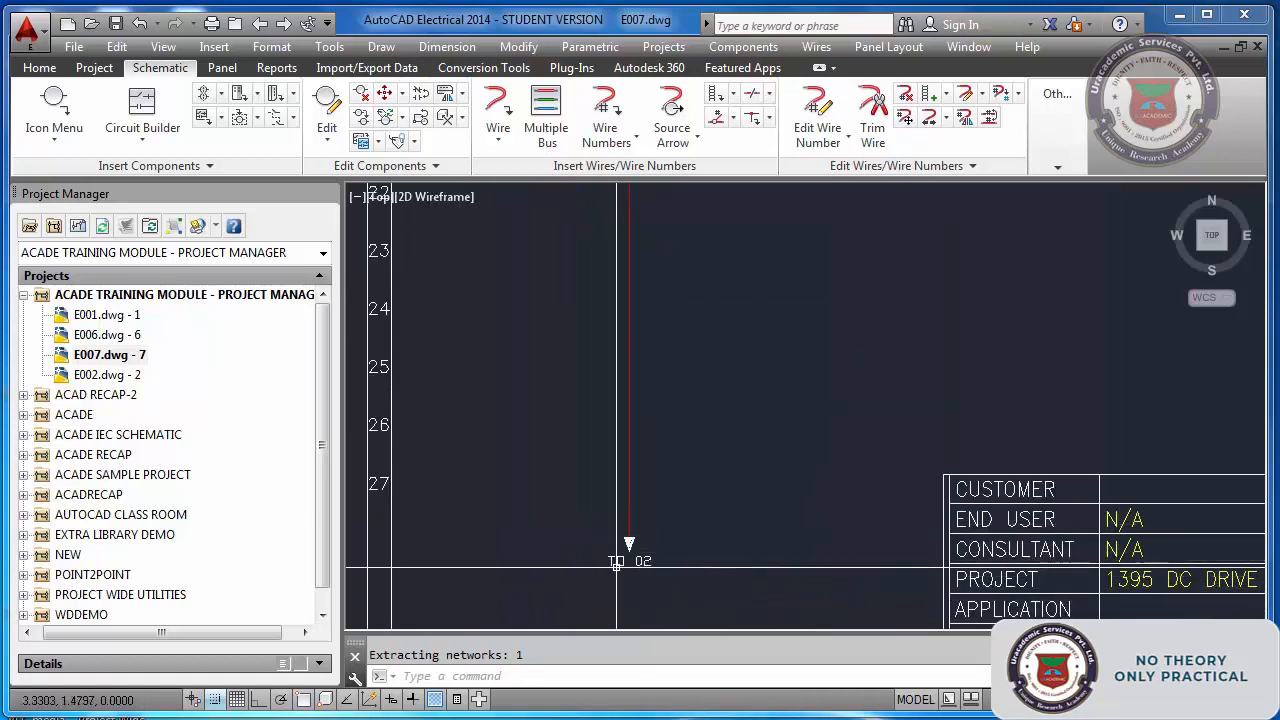
scroll(645, 566, down, 6)
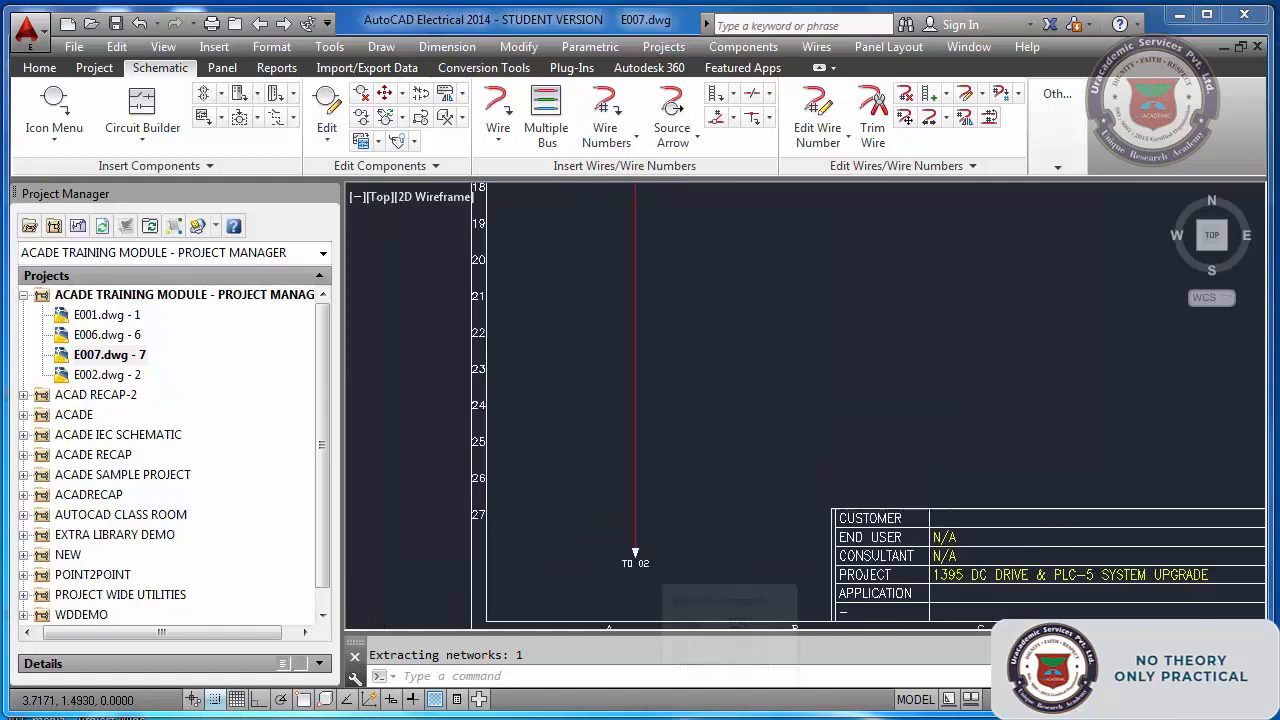
- Assign a wire number to the left vertical wire by picking it individually, with Tag/retag all and Line Reference mode
scroll(1033, 347, up, 5)
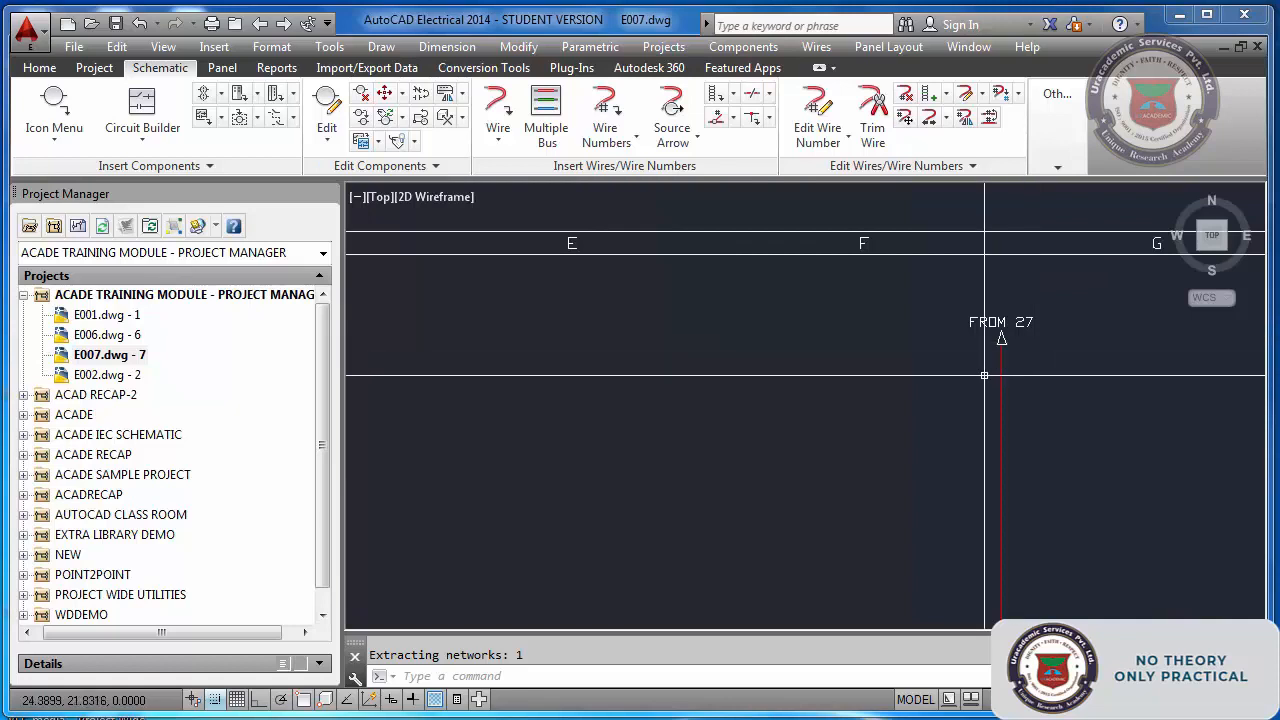
text(z)
key(Return)
text(e)
key(Return)
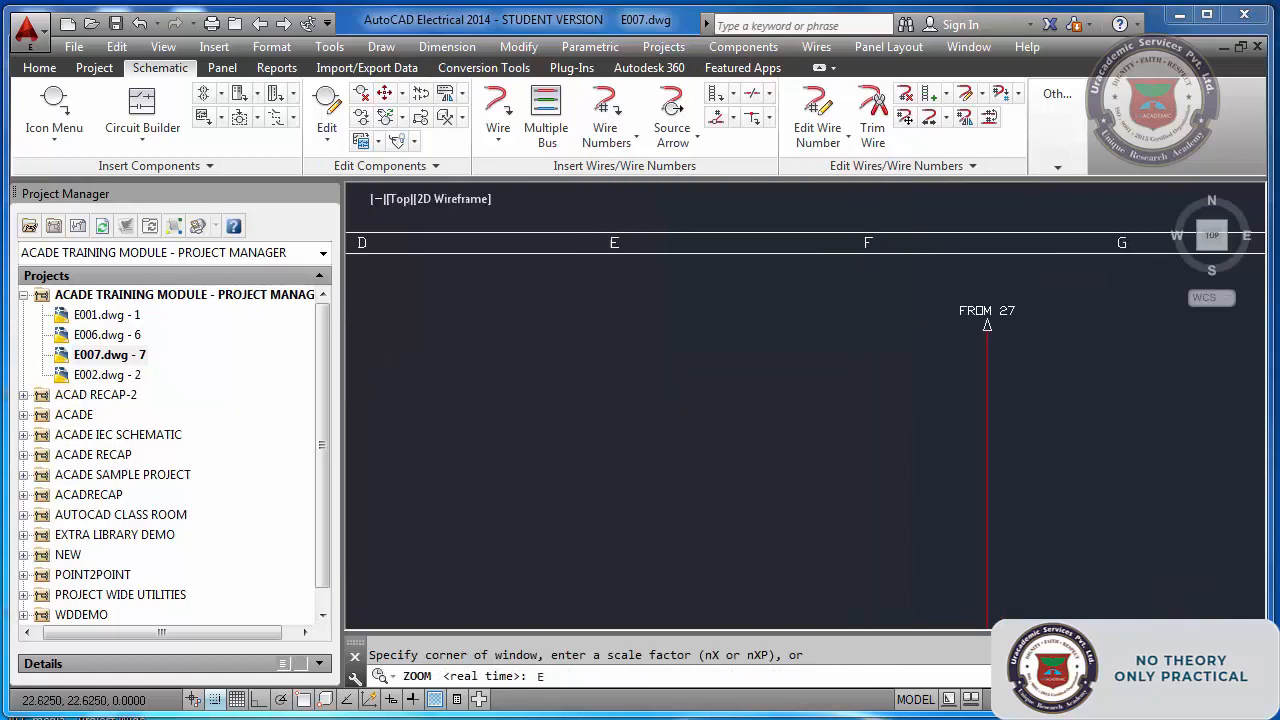
click(607, 115)
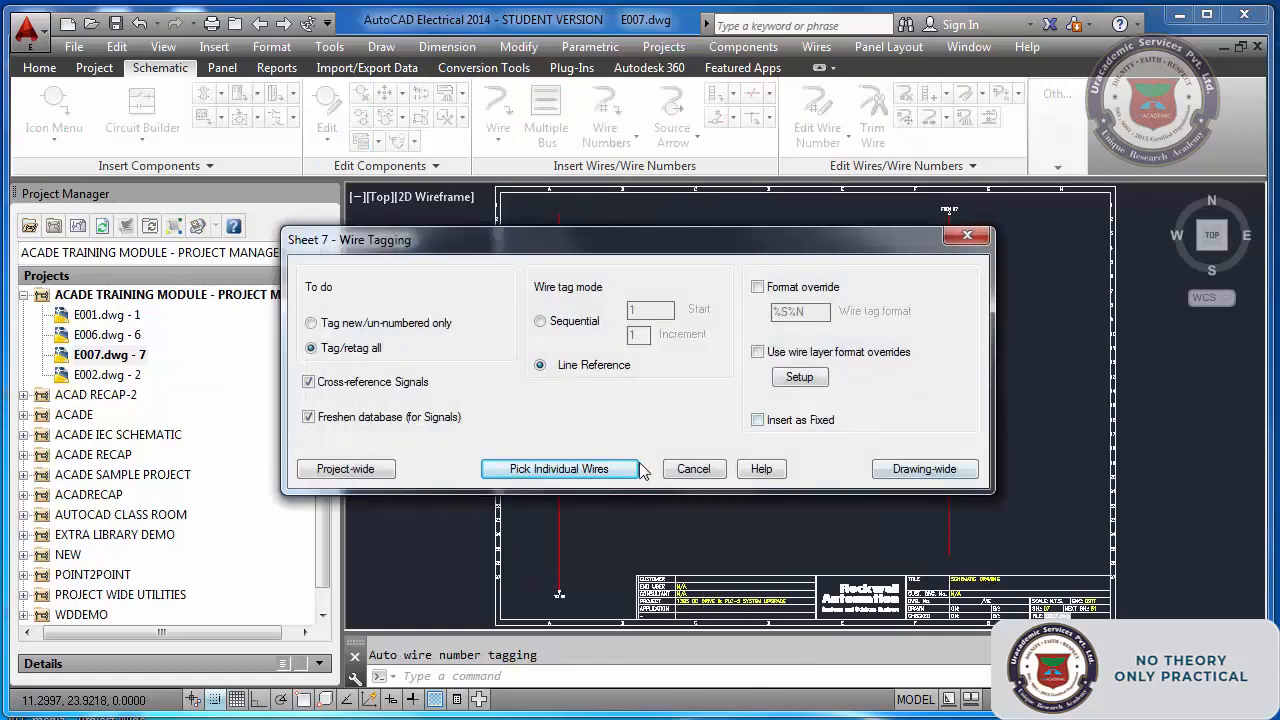
click(580, 469)
click(617, 377)
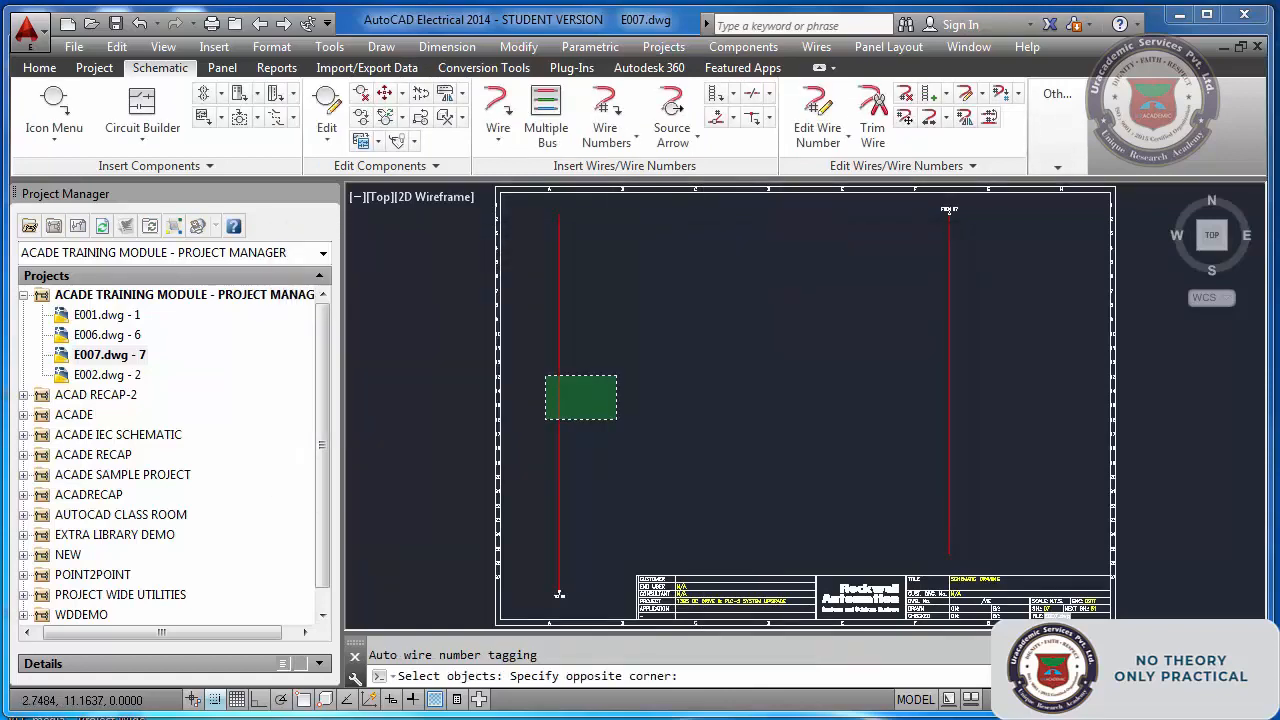
click(545, 419)
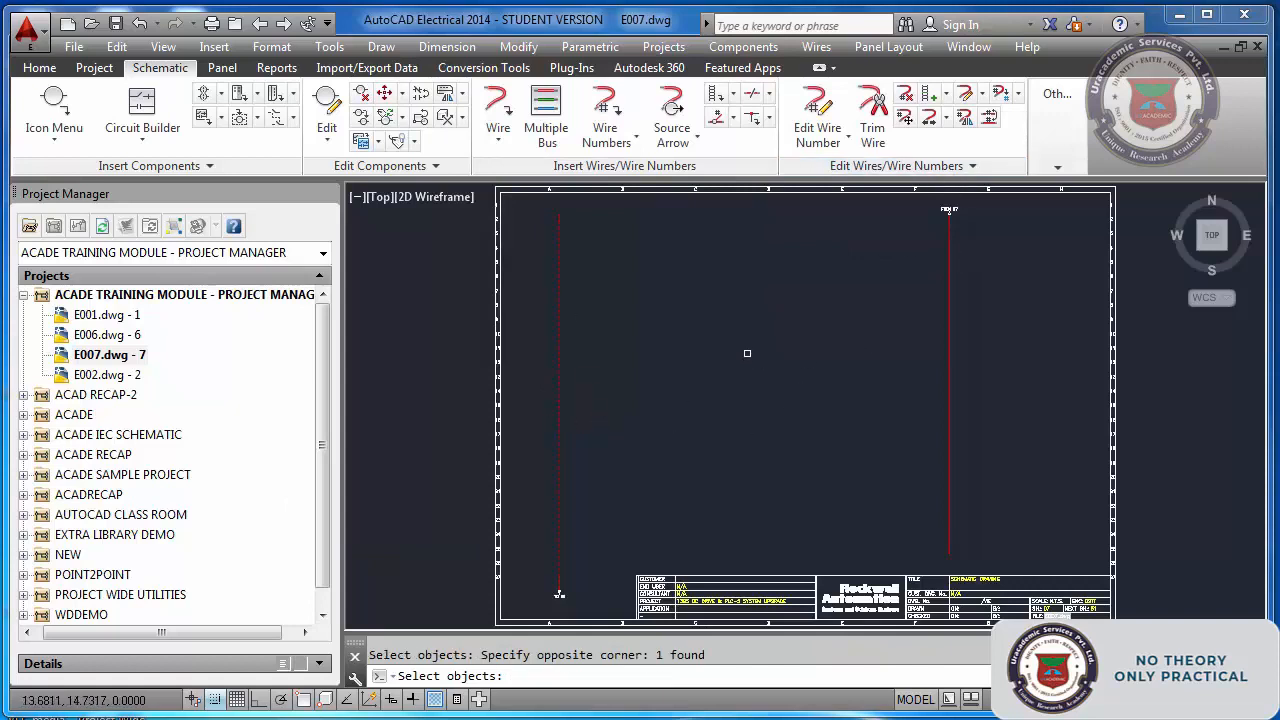
key(Return)
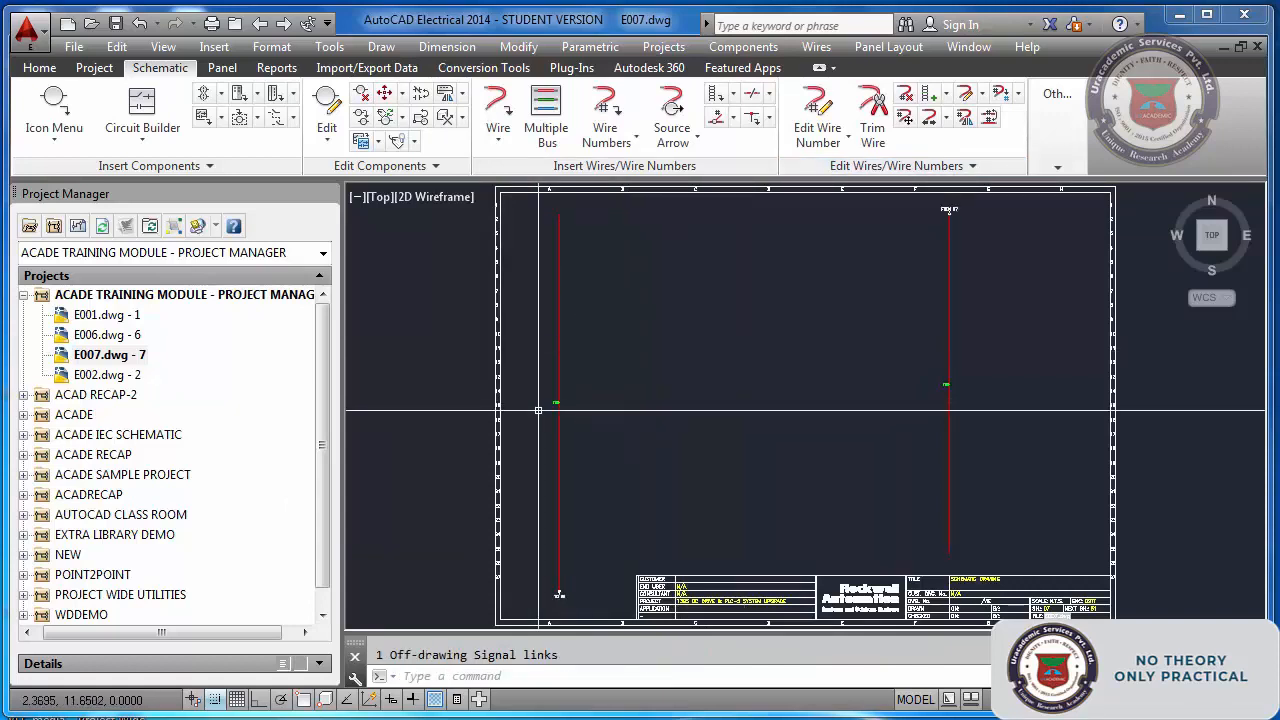
- Compare the wire numbers on the left and right vertical wires
scroll(553, 403, up, 5)
scroll(553, 403, up, 5)
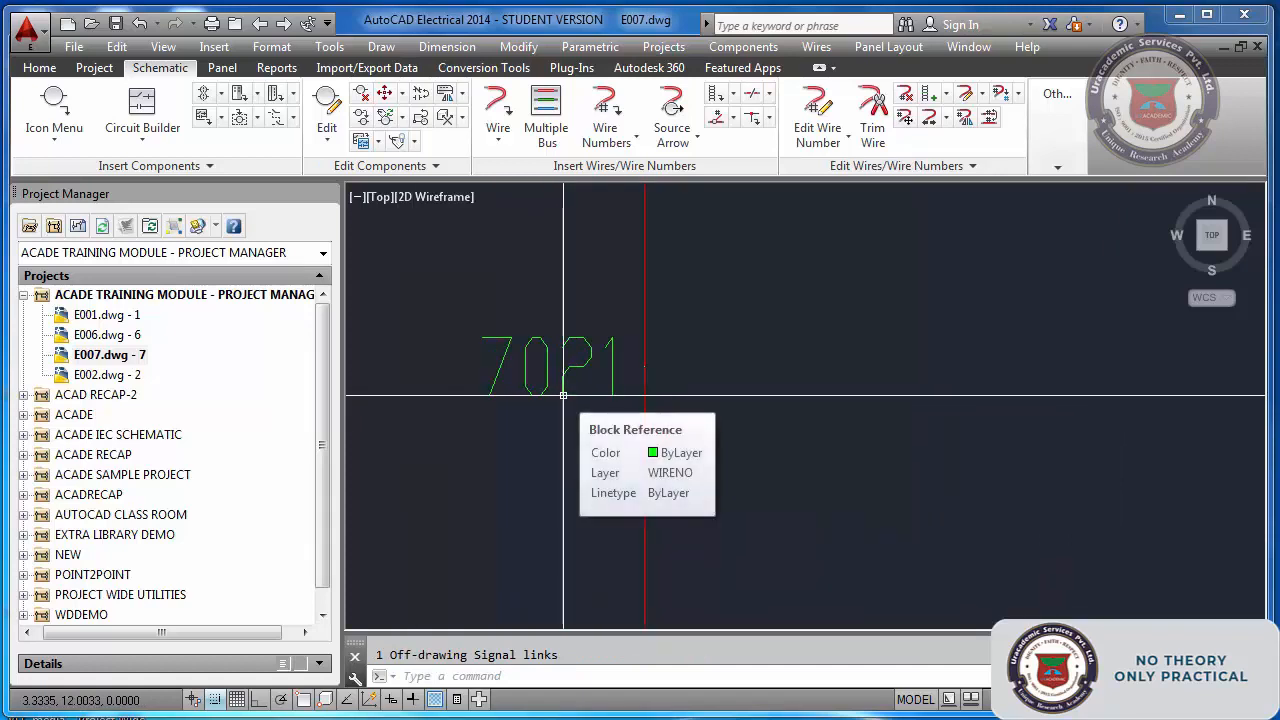
scroll(563, 394, down, 8)
scroll(886, 387, down, 4)
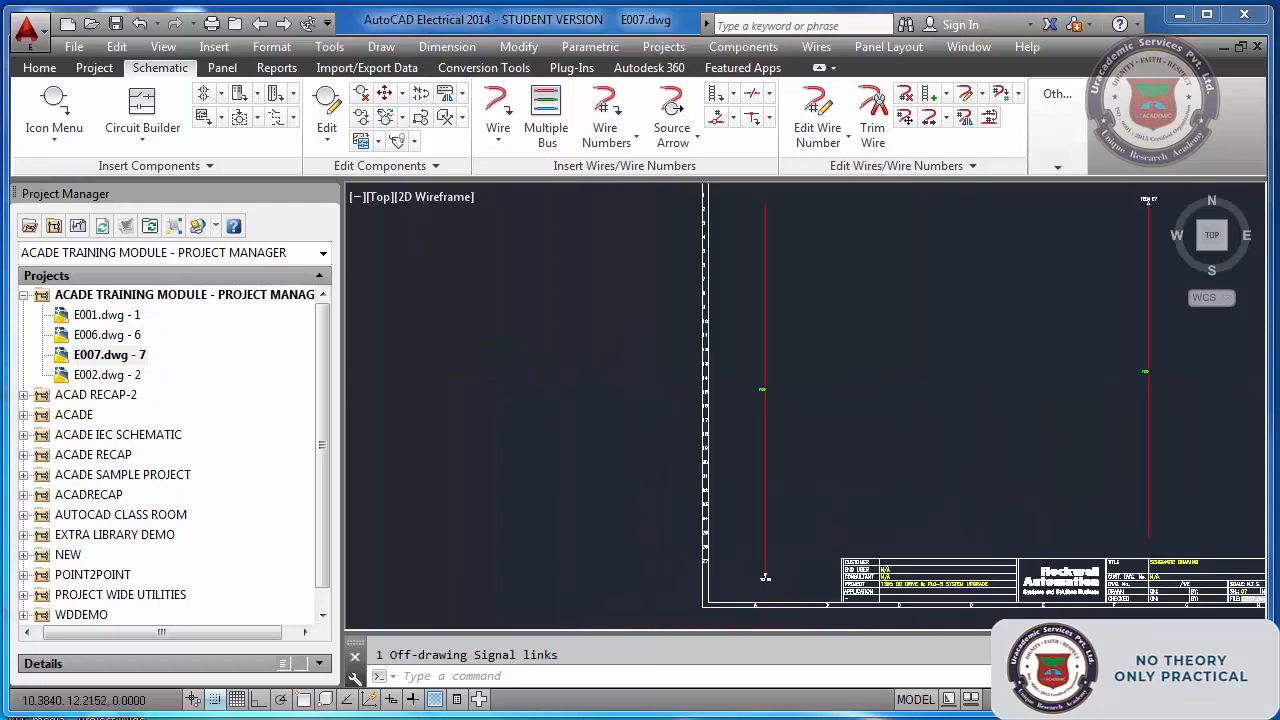
scroll(1168, 378, up, 4)
scroll(1118, 363, up, 5)
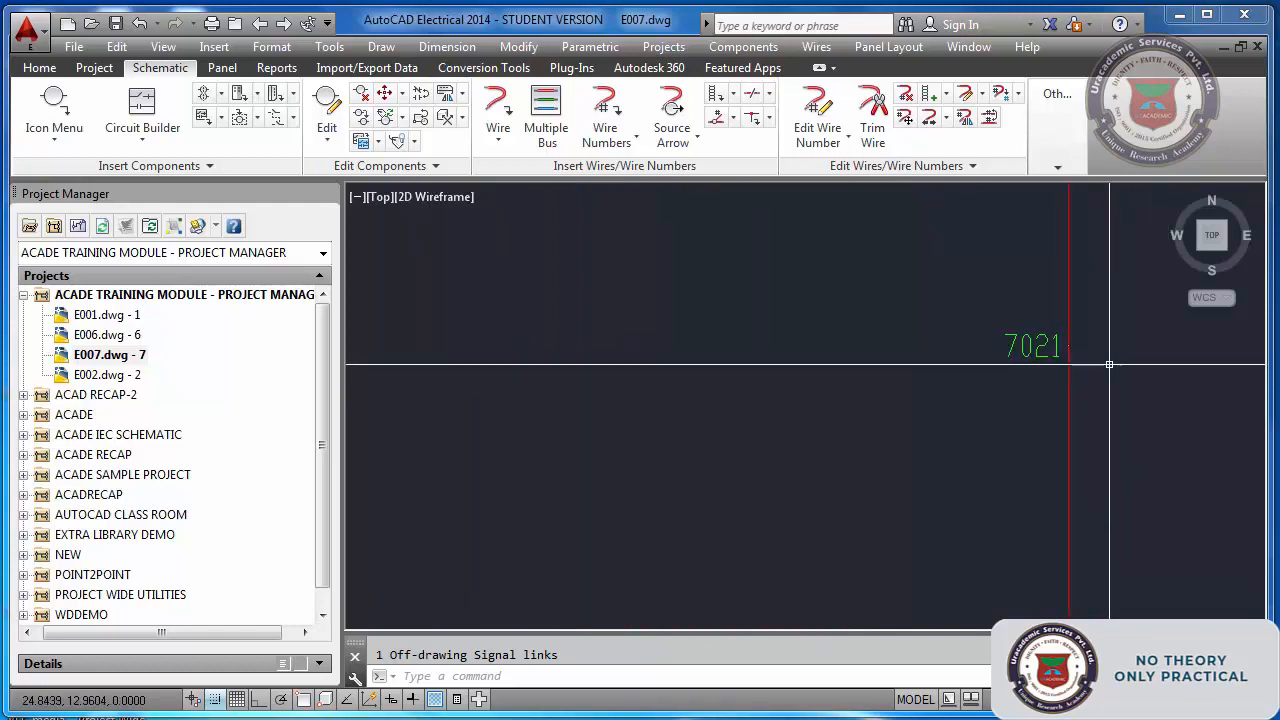
scroll(1025, 346, down, 3)
scroll(991, 339, down, 5)
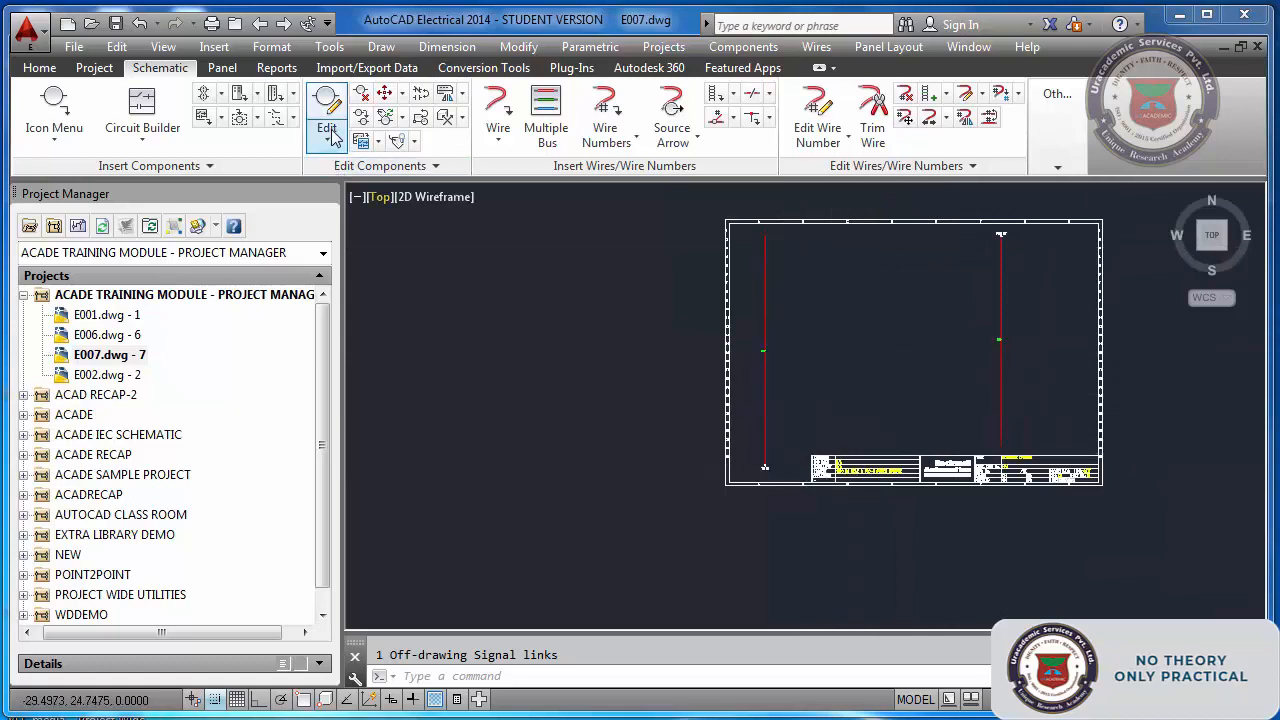
scroll(864, 367, up, 3)
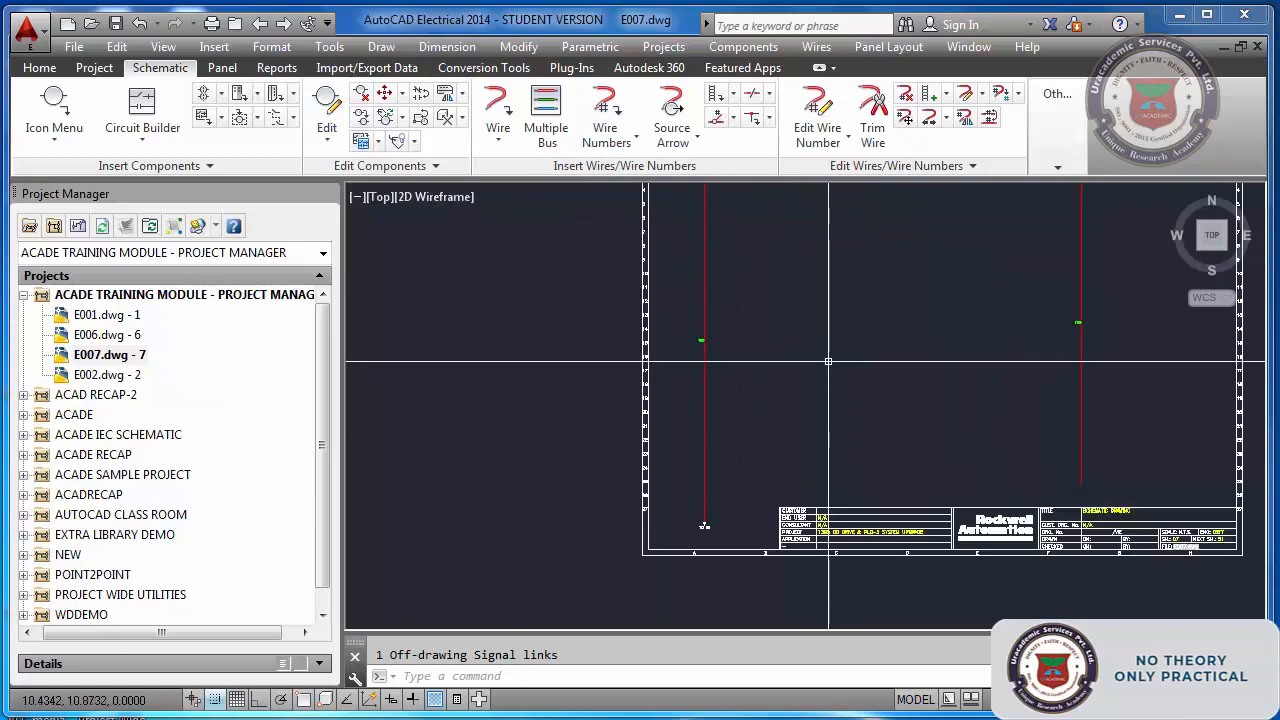
- Draw a vertical wire about 6 units long between the two signal-linked wires, nearer to the left one
key(Escape)
text(z)
key(Return)
text(e)
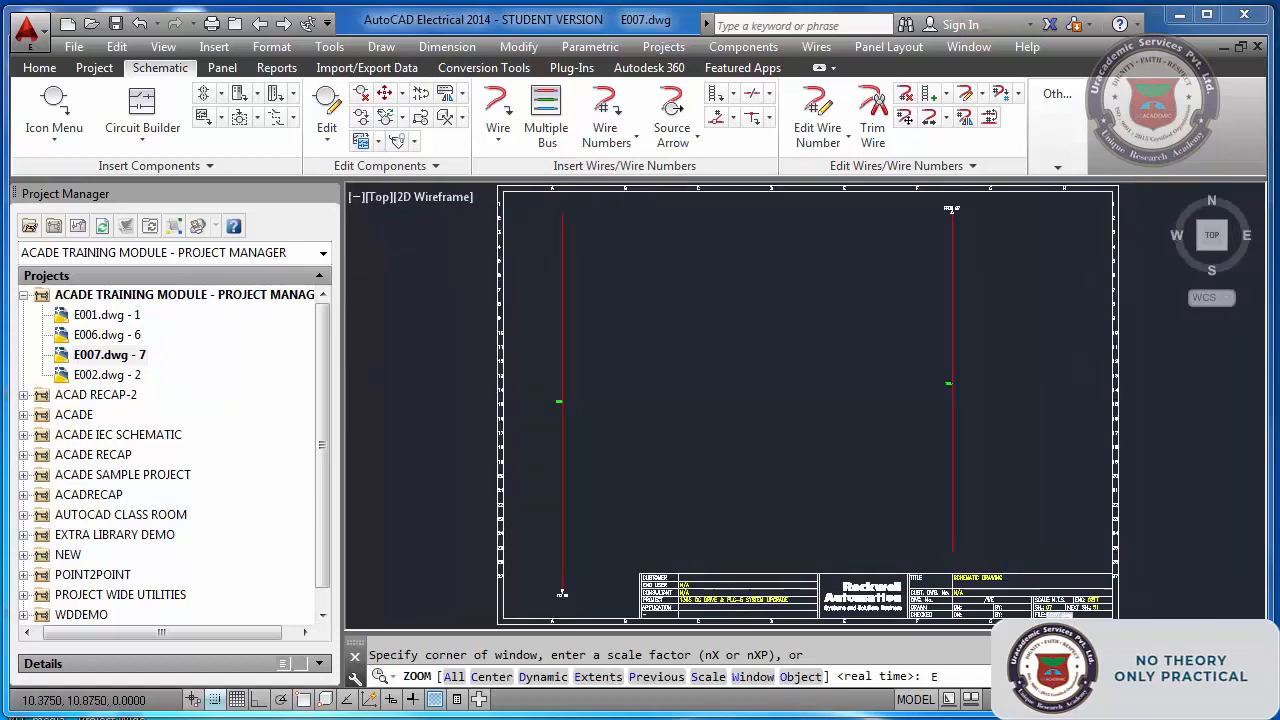
key(Return)
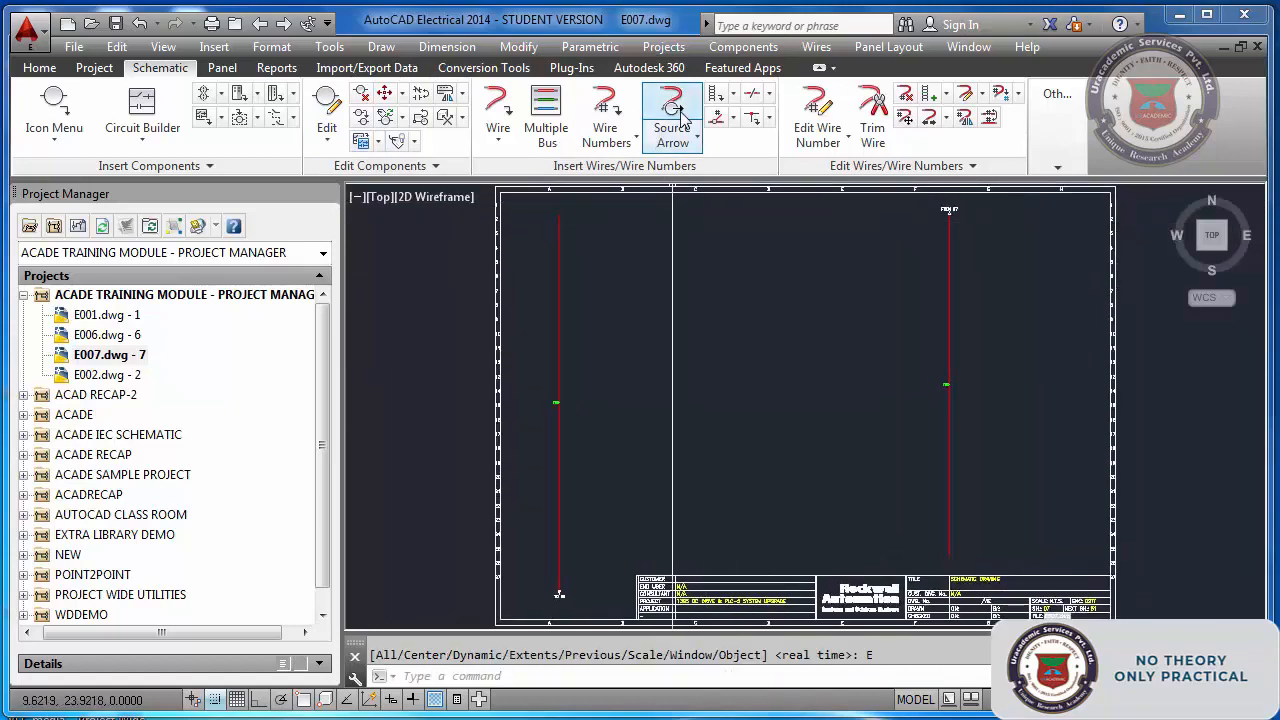
click(498, 108)
click(657, 251)
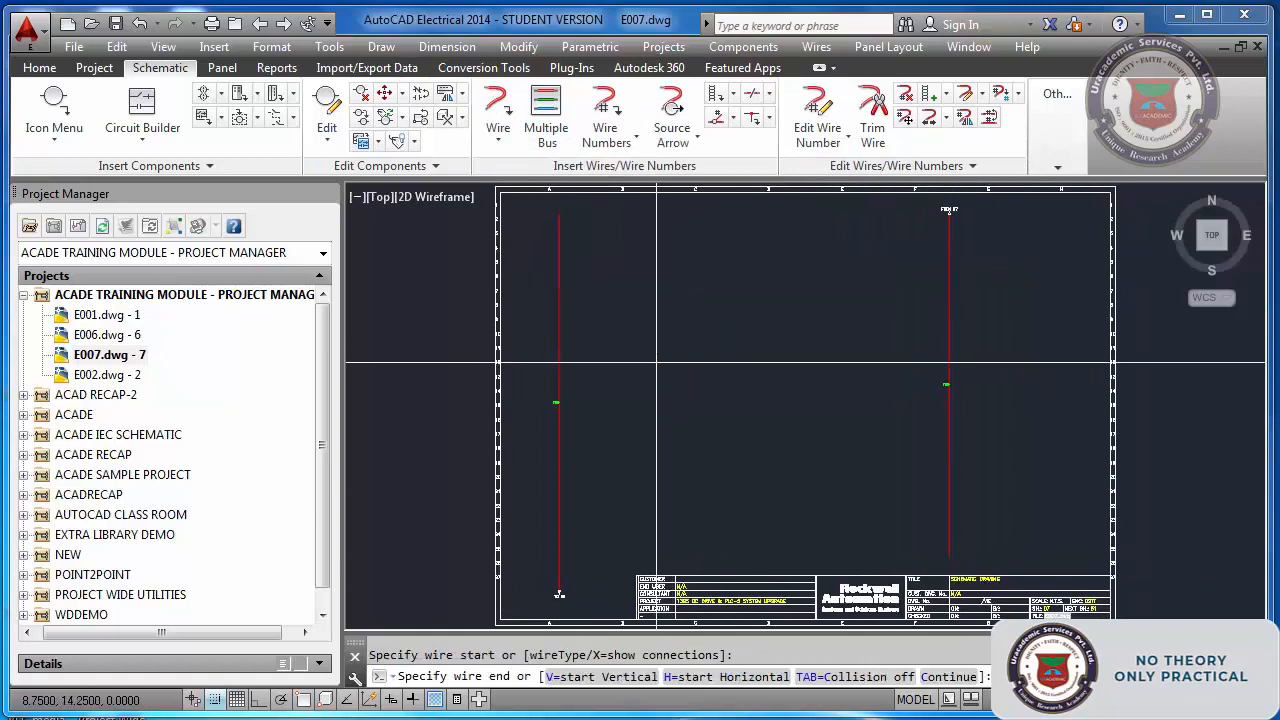
click(659, 364)
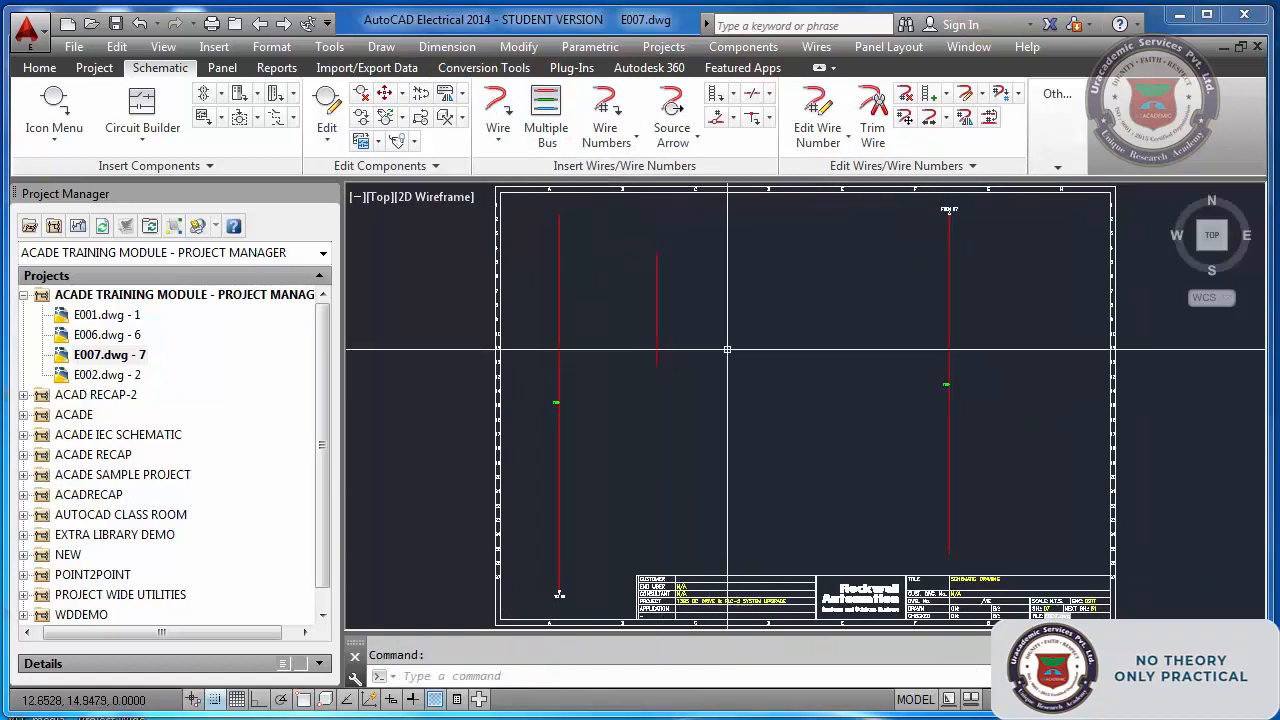
key(Escape)
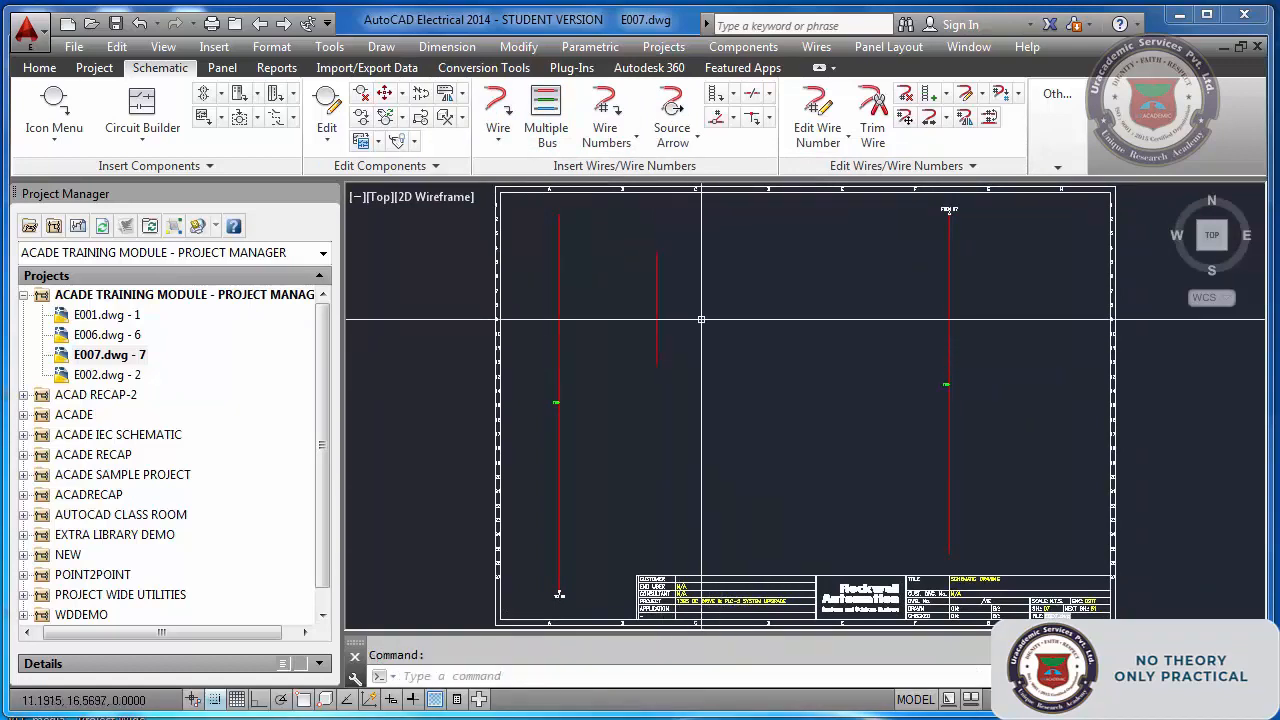
- Switch to drawing E006.dwg and draw a vertical wire about 5 units long in the upper middle of the sheet
click(260, 24)
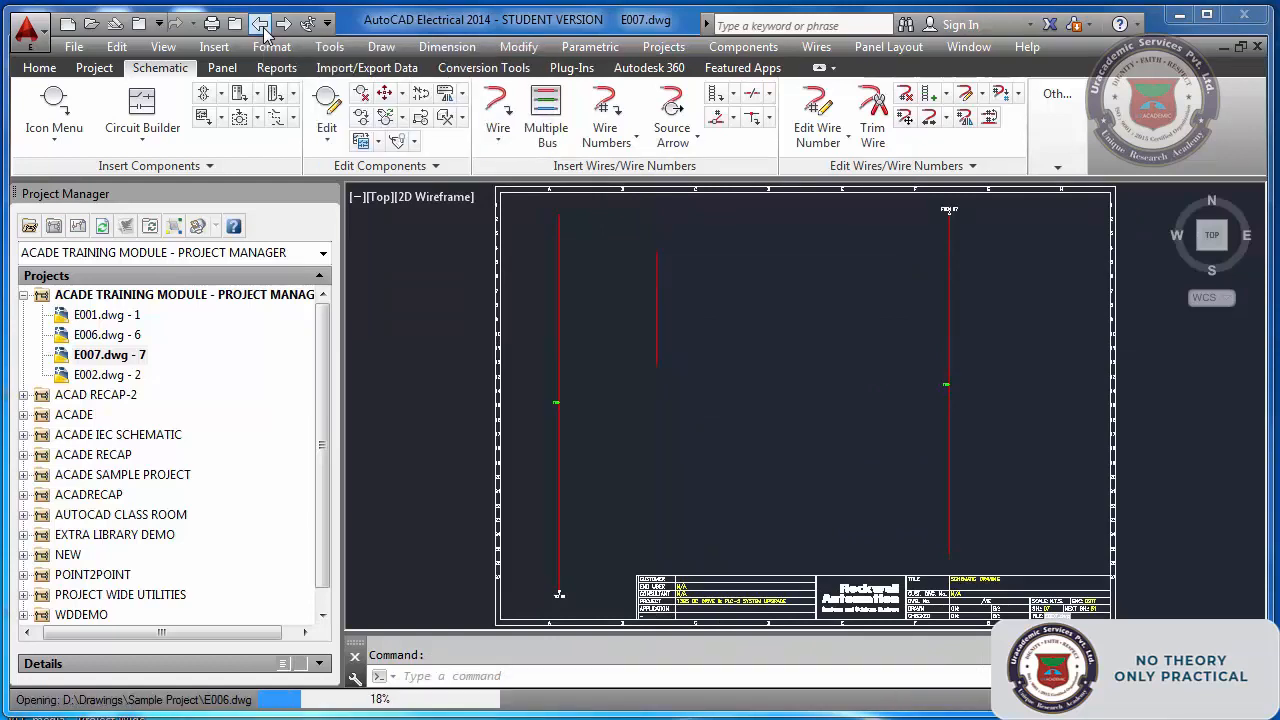
click(497, 108)
click(700, 300)
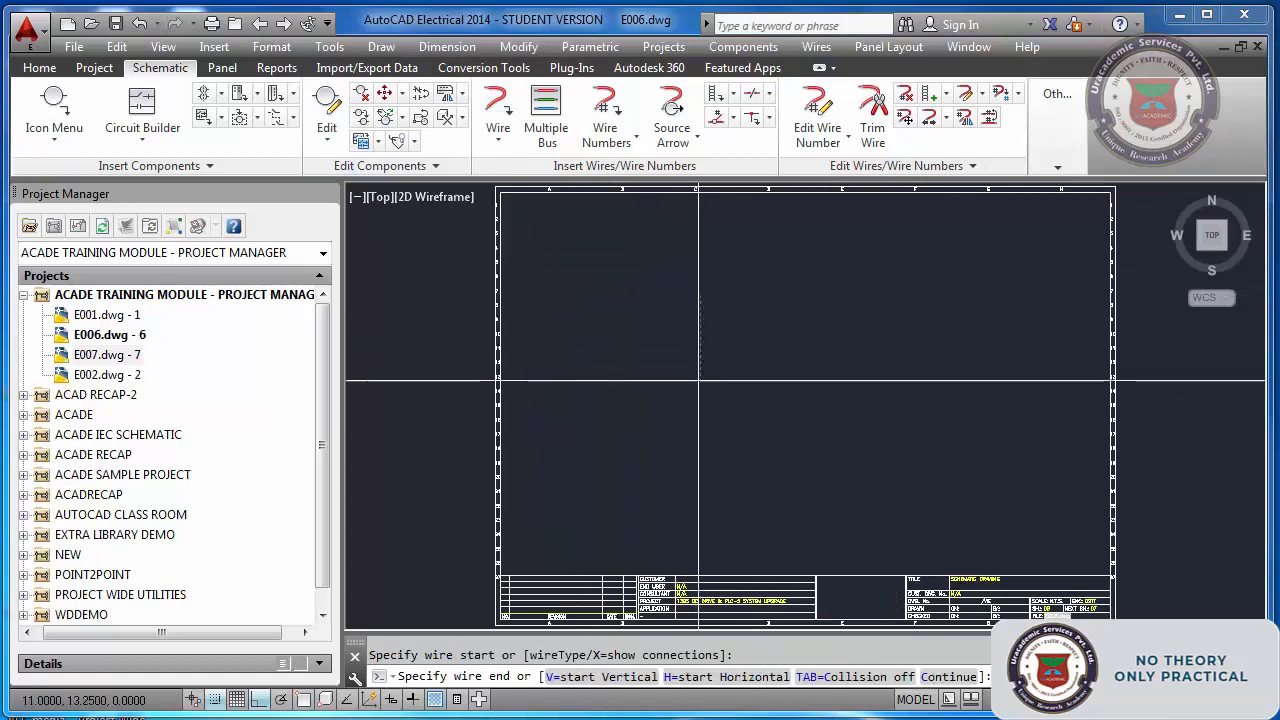
click(700, 398)
key(Escape)
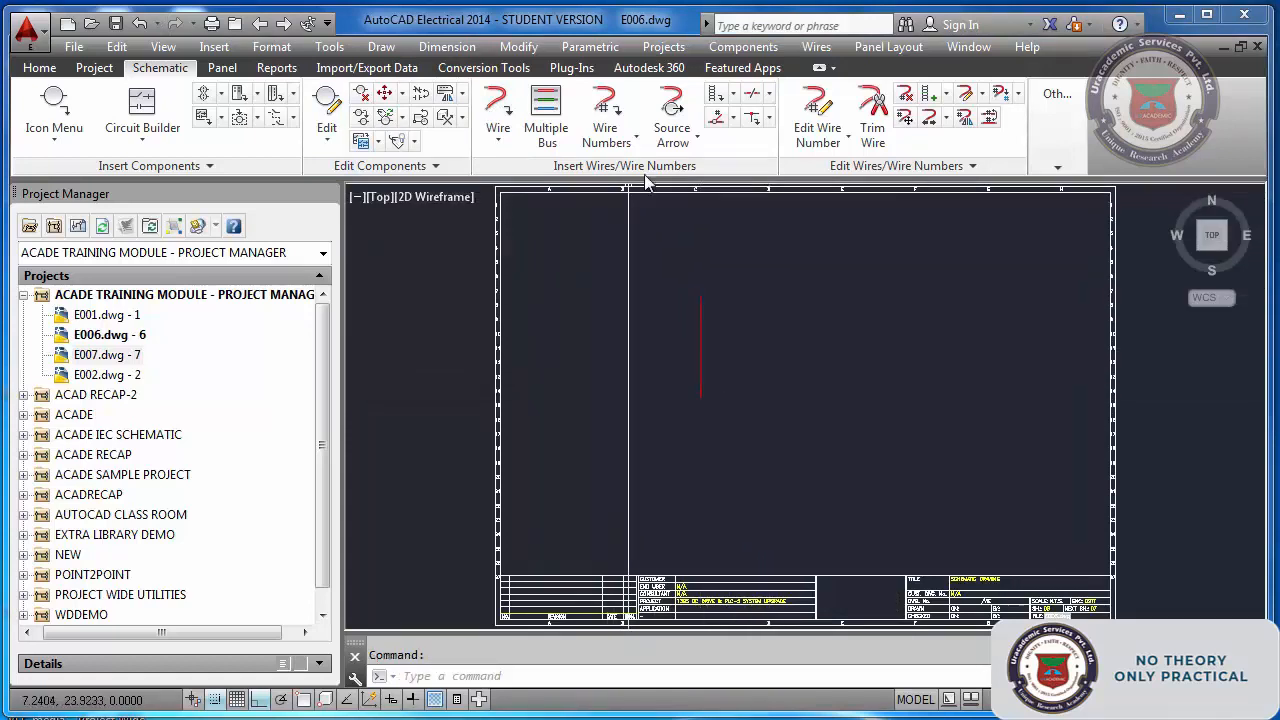
- Insert a source arrow at the wire's lower end with code 6110P1 and description 110VAC PHASE, decline the matching destination arrow, and save the drawing
click(683, 145)
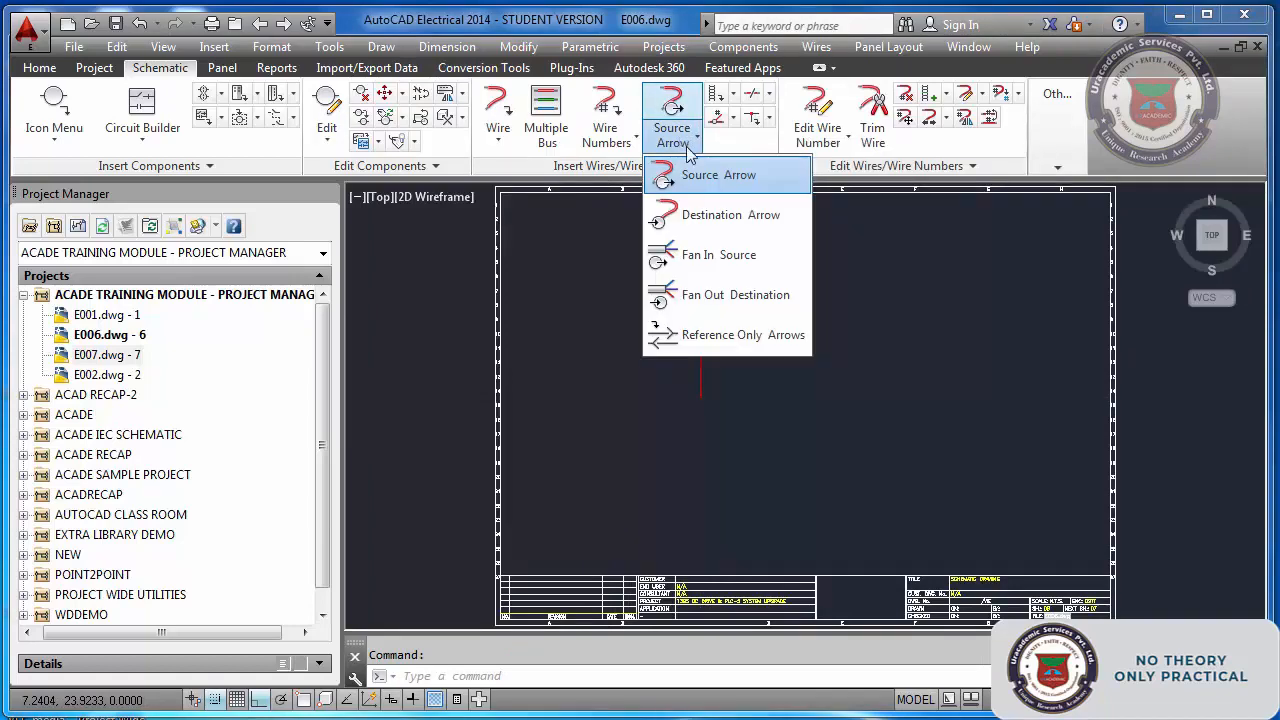
click(698, 174)
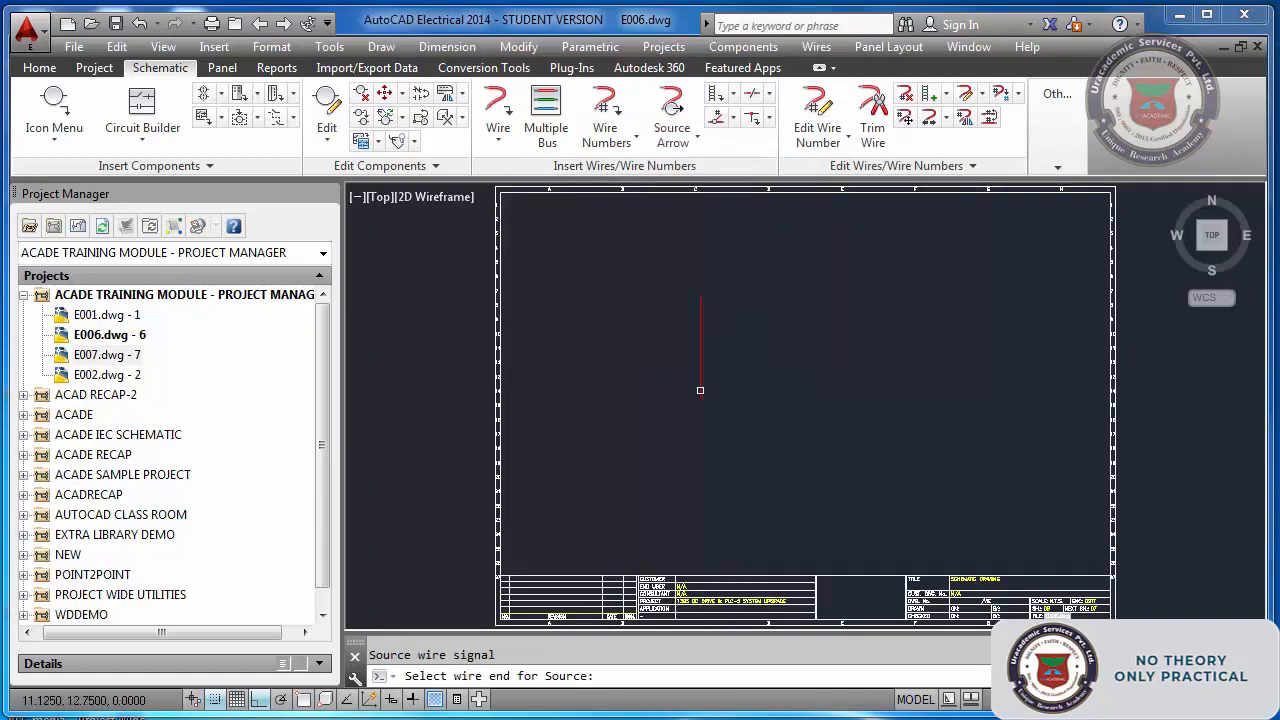
click(700, 390)
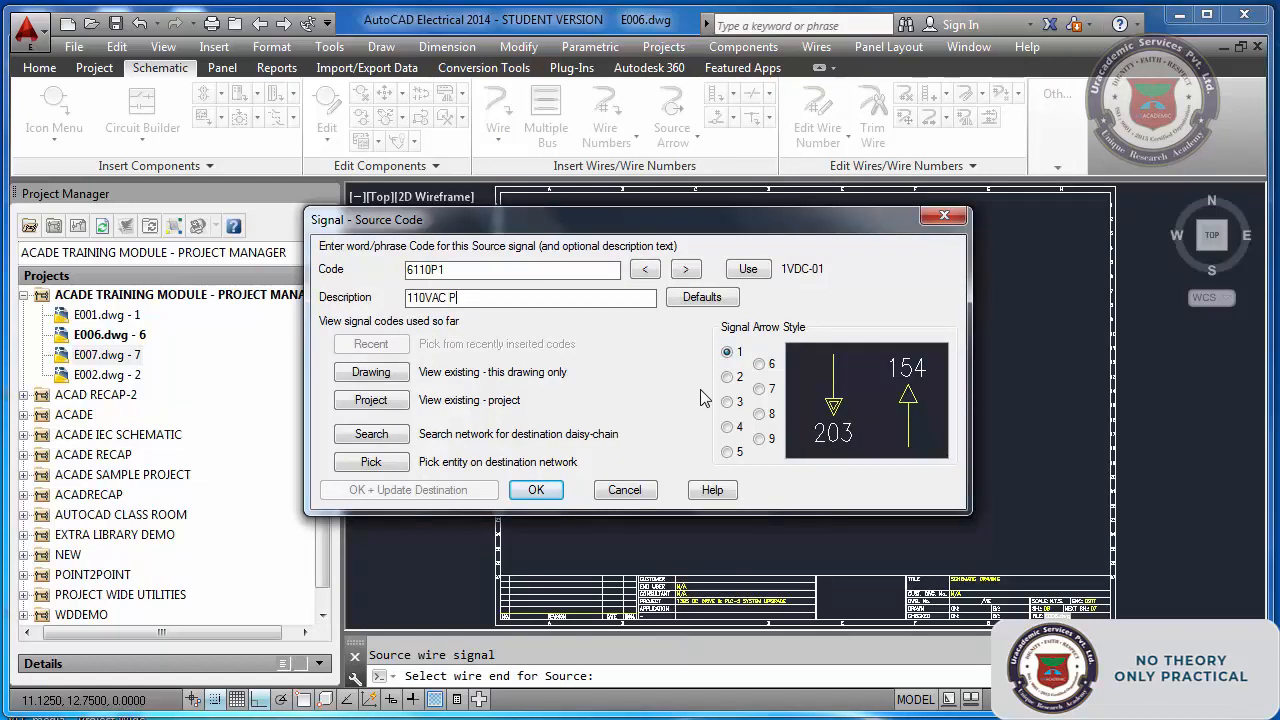
text(HASE)
click(545, 497)
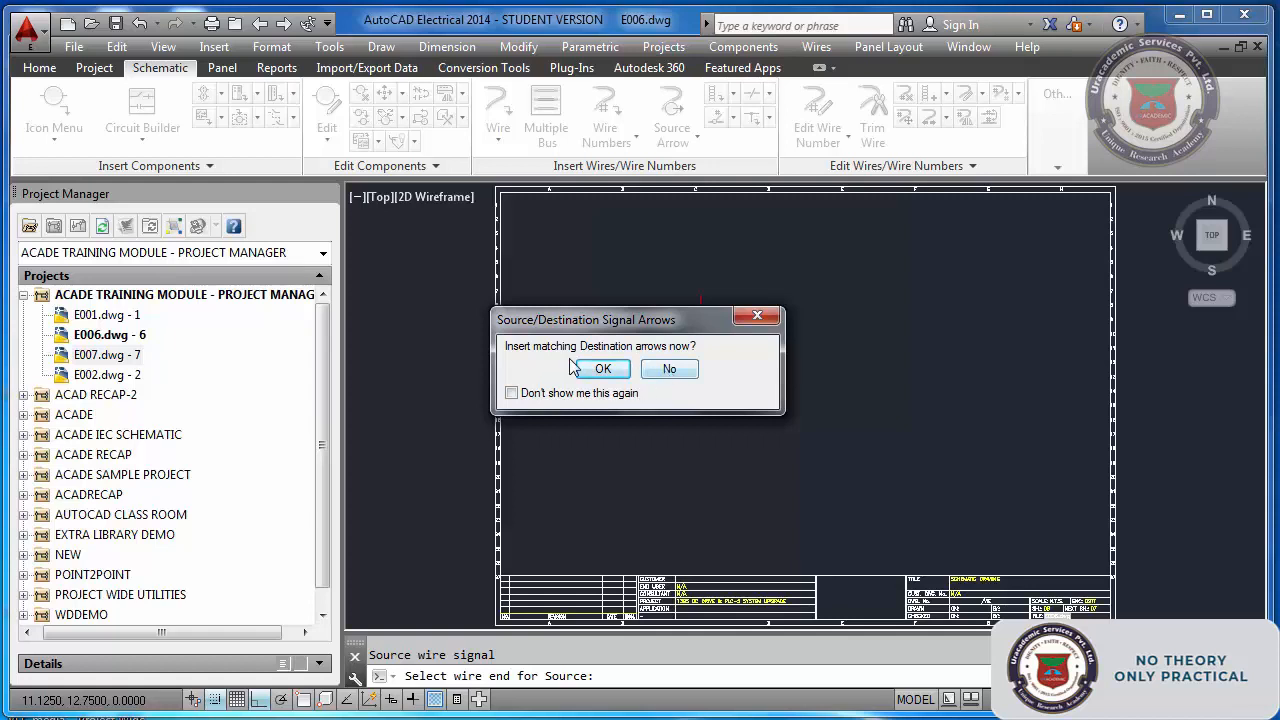
click(681, 371)
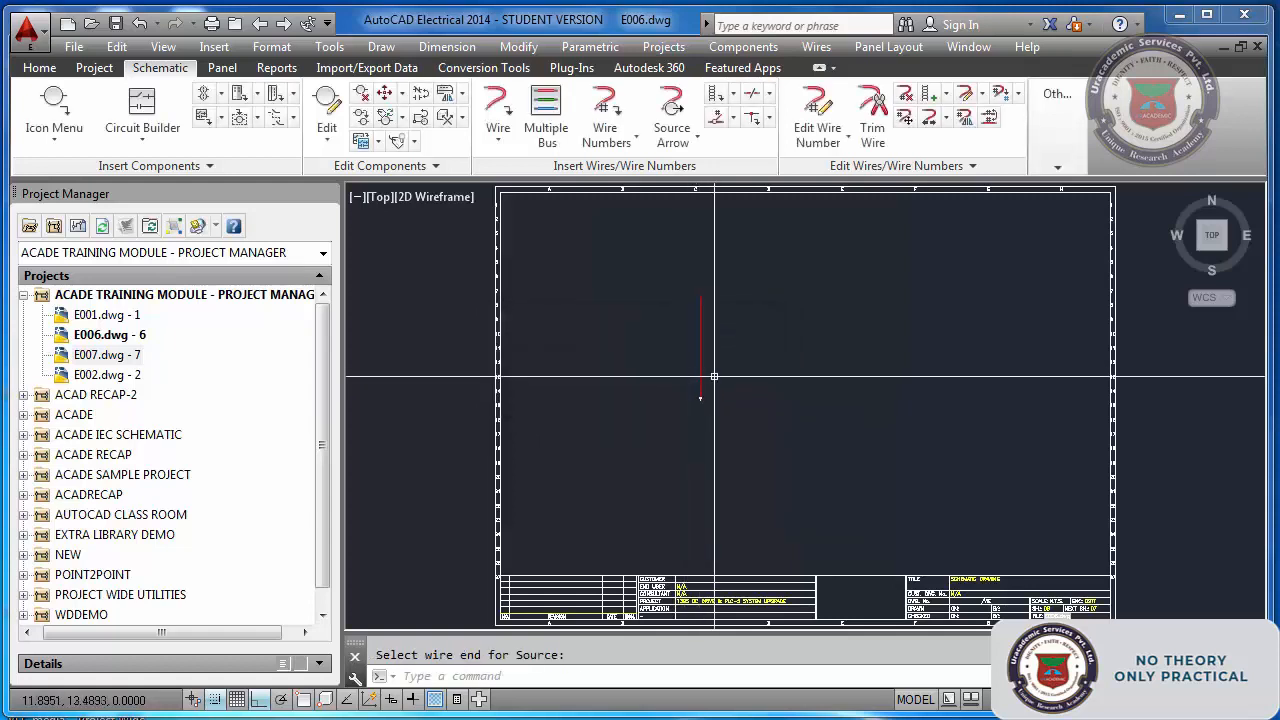
key(ctrl+s)
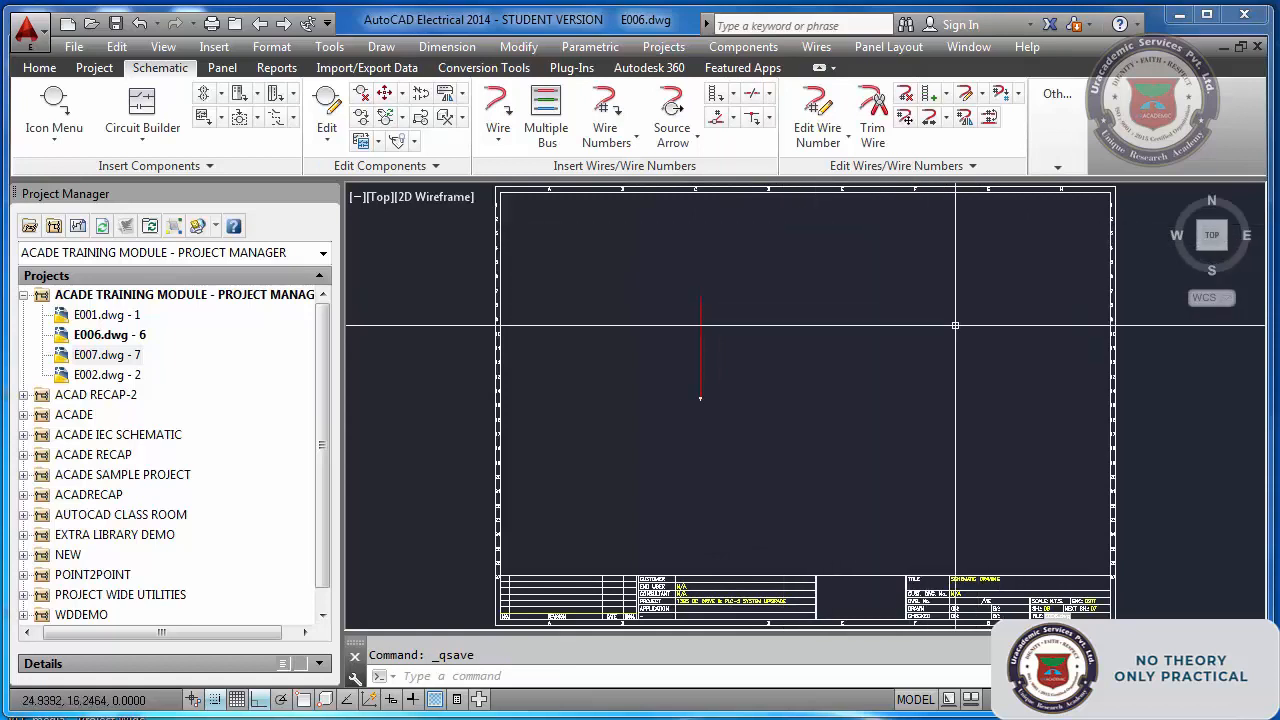
- Return to drawing E007.dwg and start a destination arrow at the short vertical wire's upper end
click(286, 24)
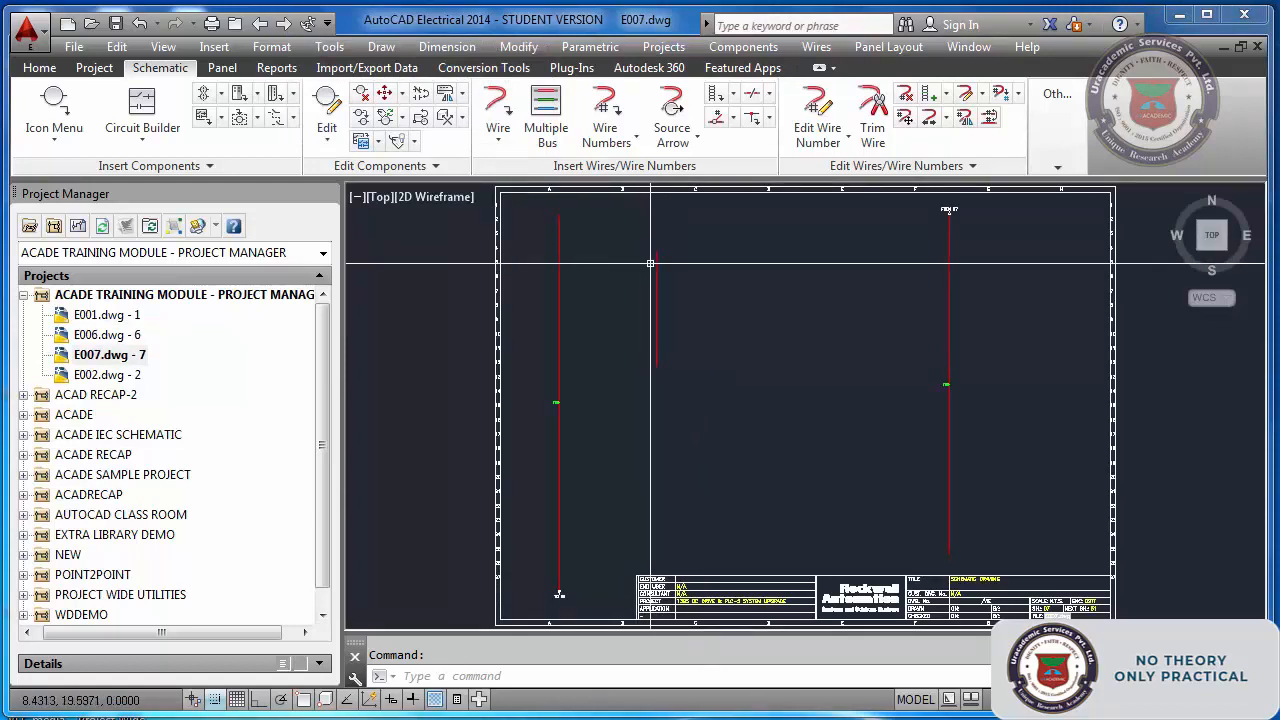
click(697, 145)
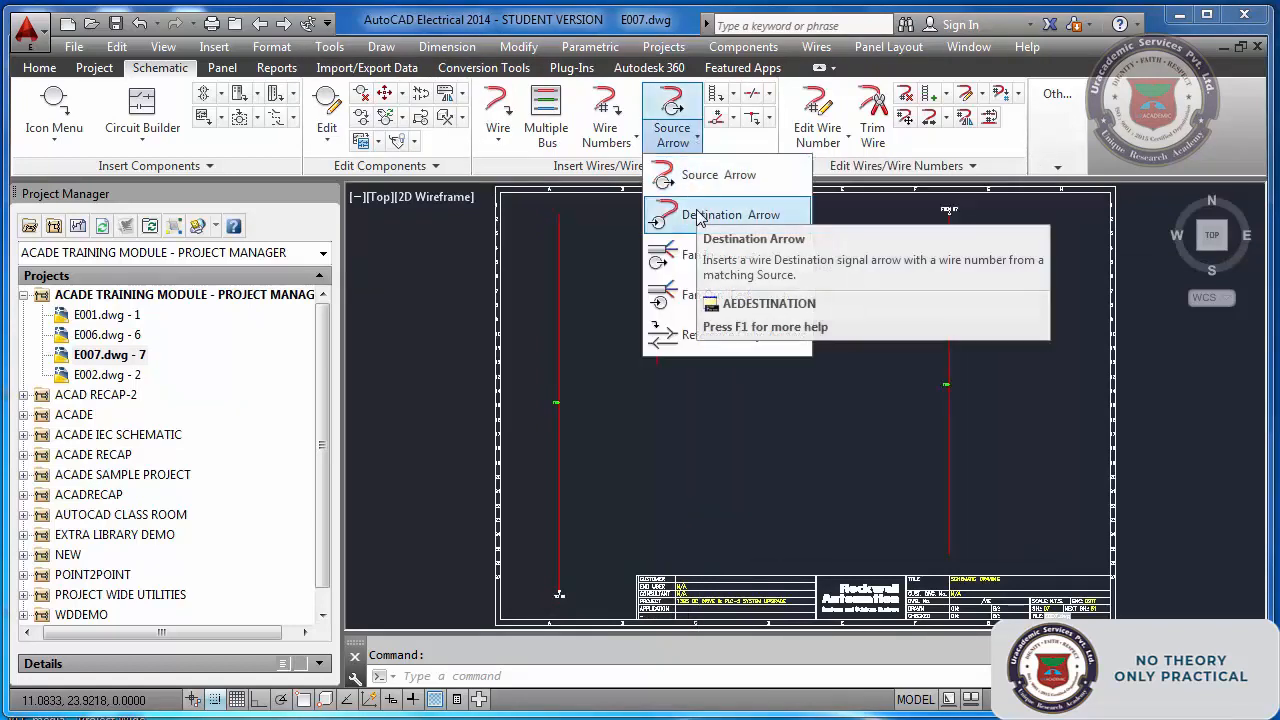
click(698, 216)
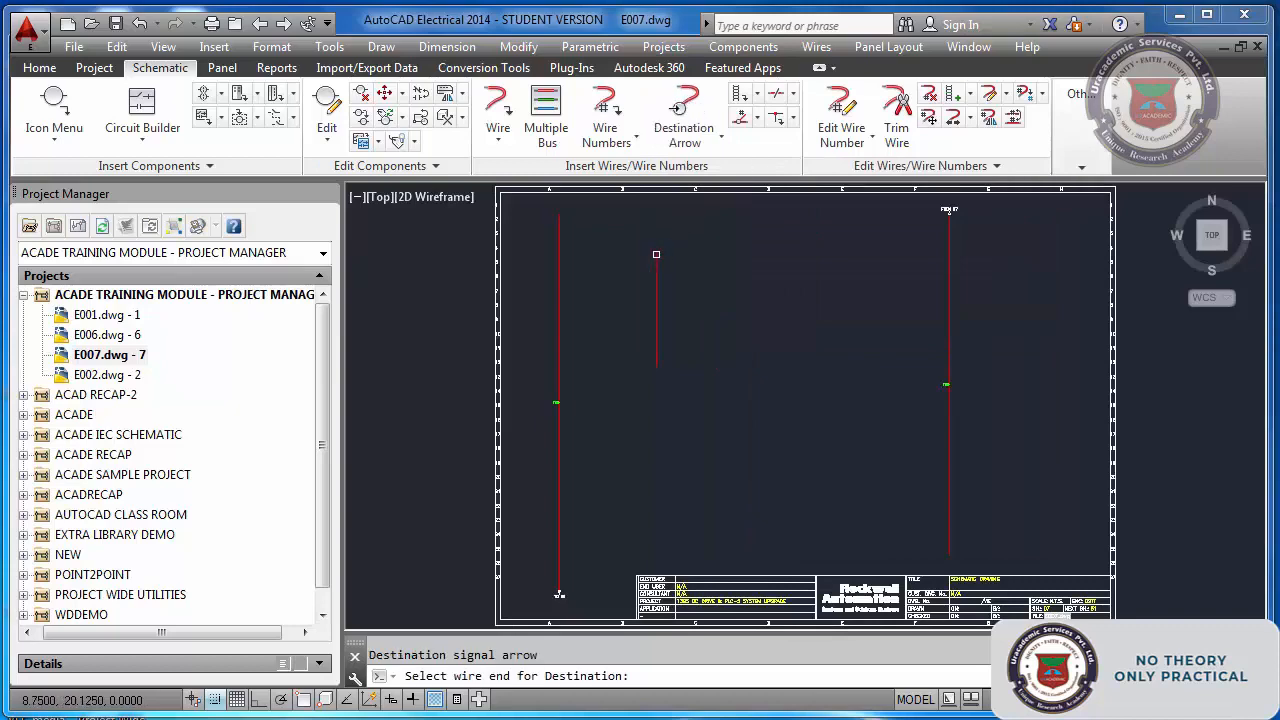
click(656, 254)
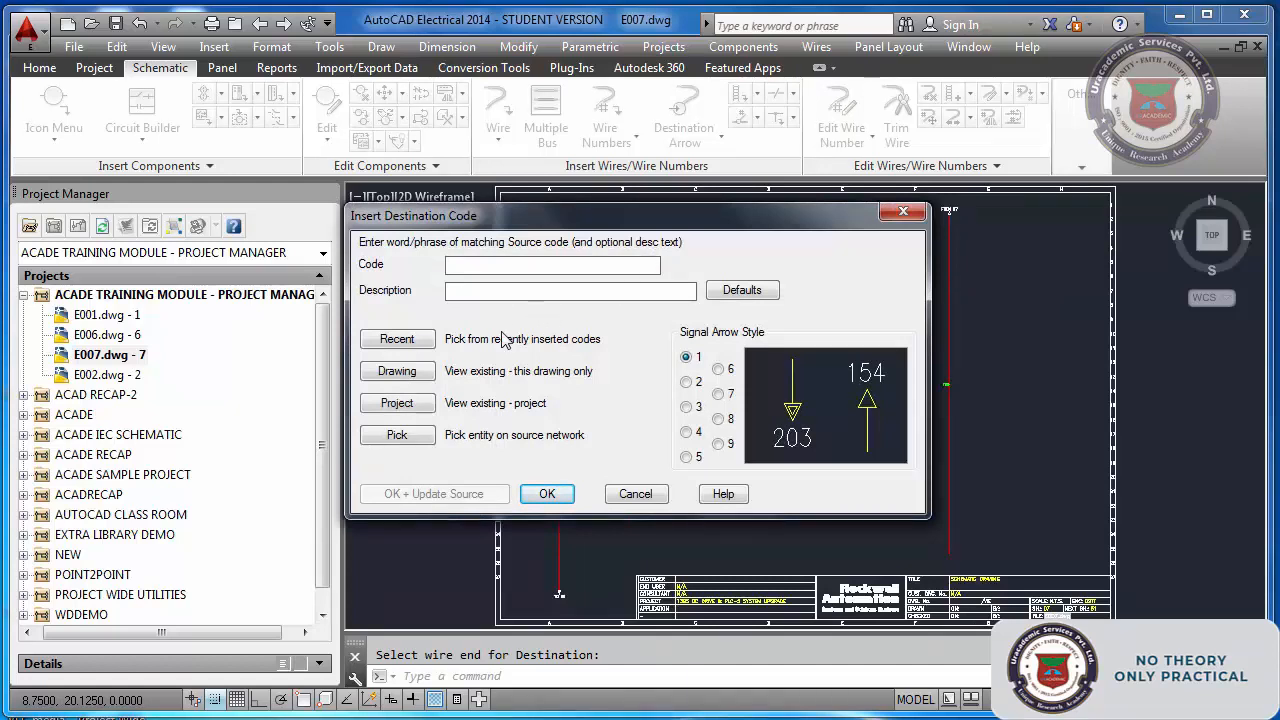
- Review the recently inserted signal codes and the source and destination codes of this drawing
click(422, 350)
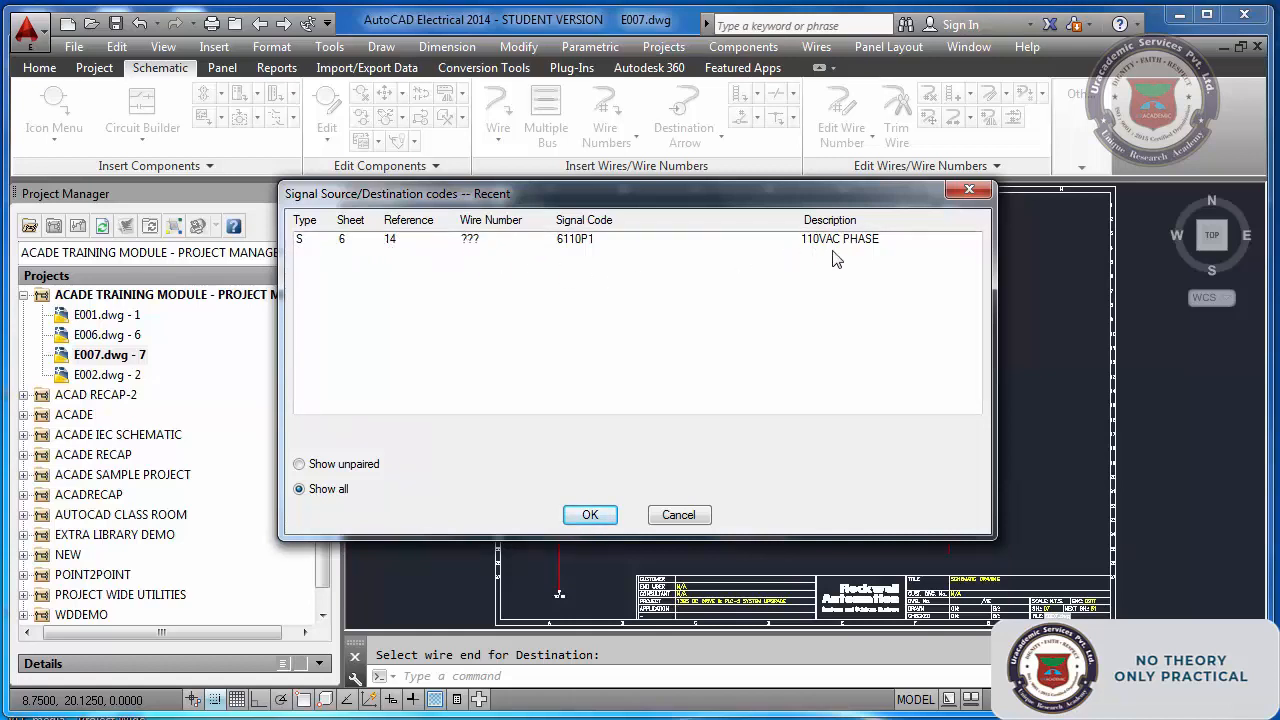
click(679, 515)
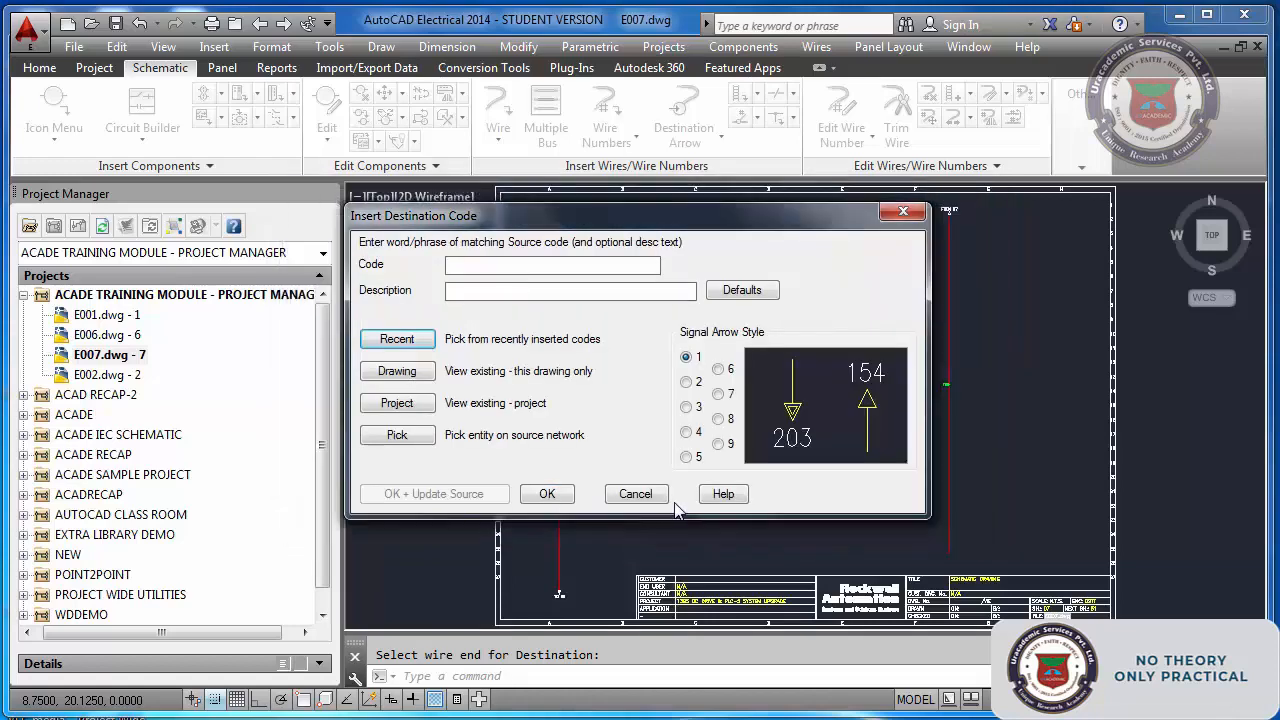
click(397, 371)
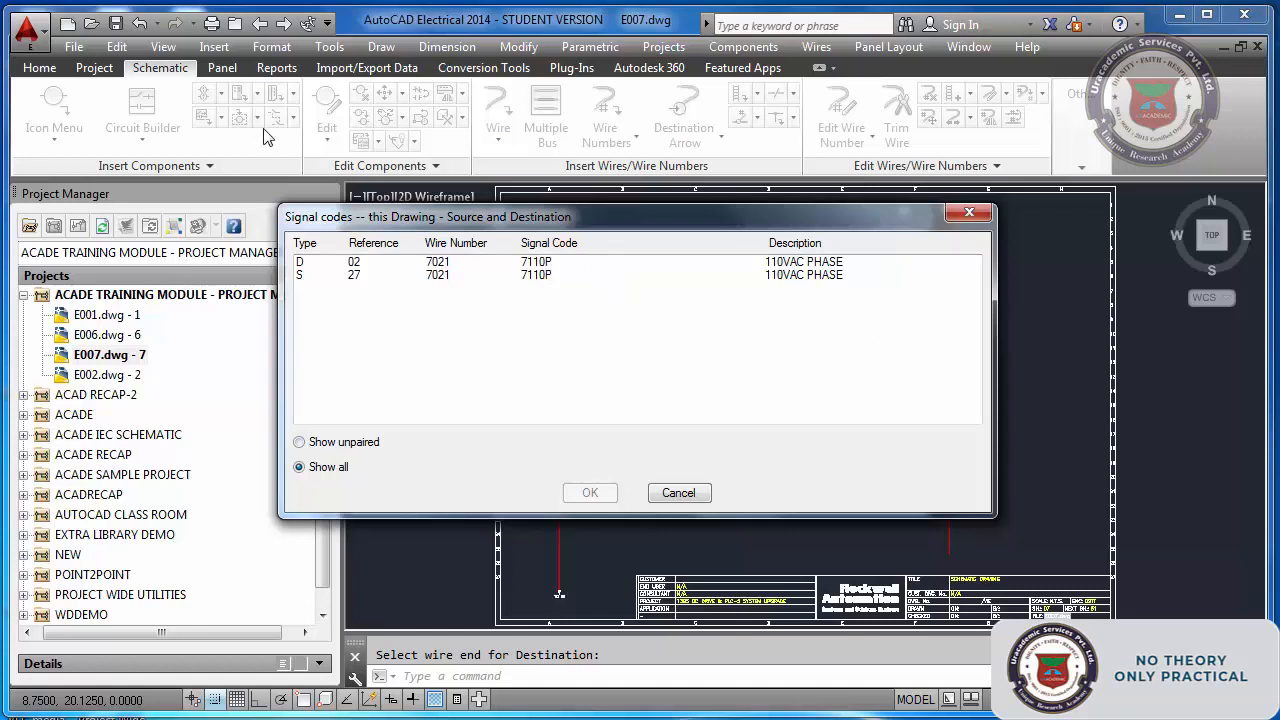
click(675, 500)
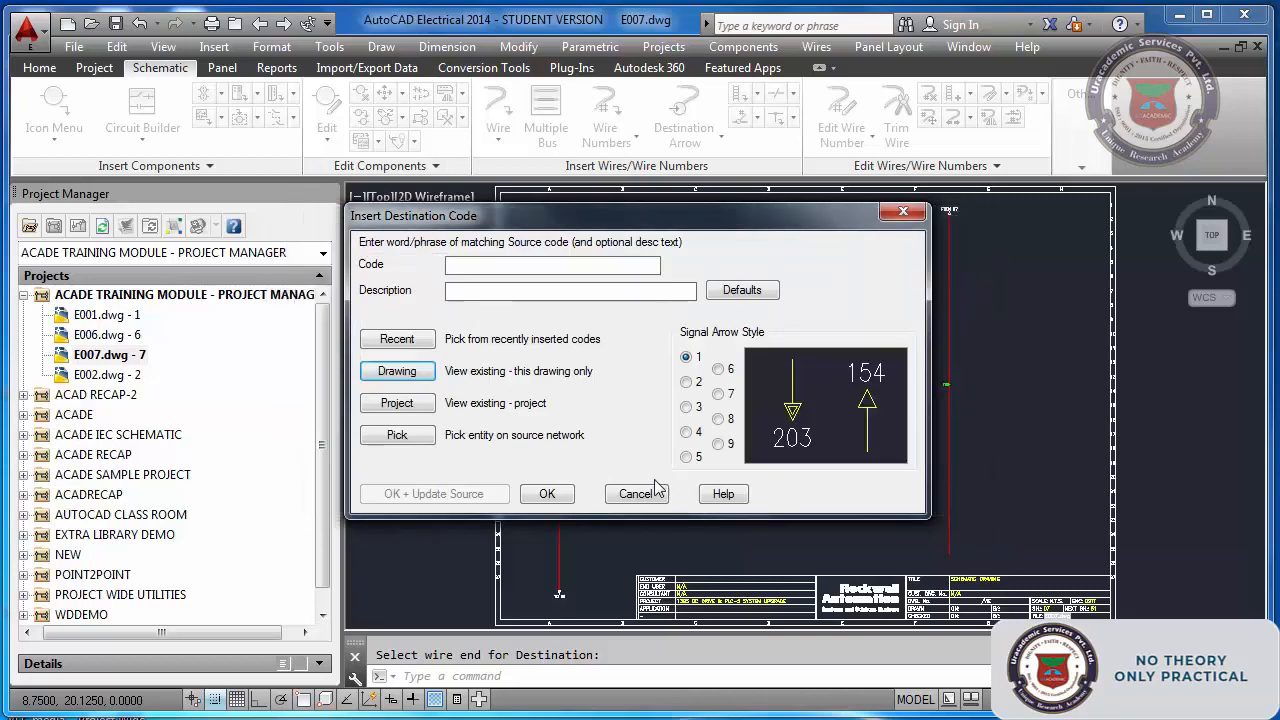
- Insert the destination arrow using the project-wide source code 6110P1 with description 110VAC PHASE
click(406, 410)
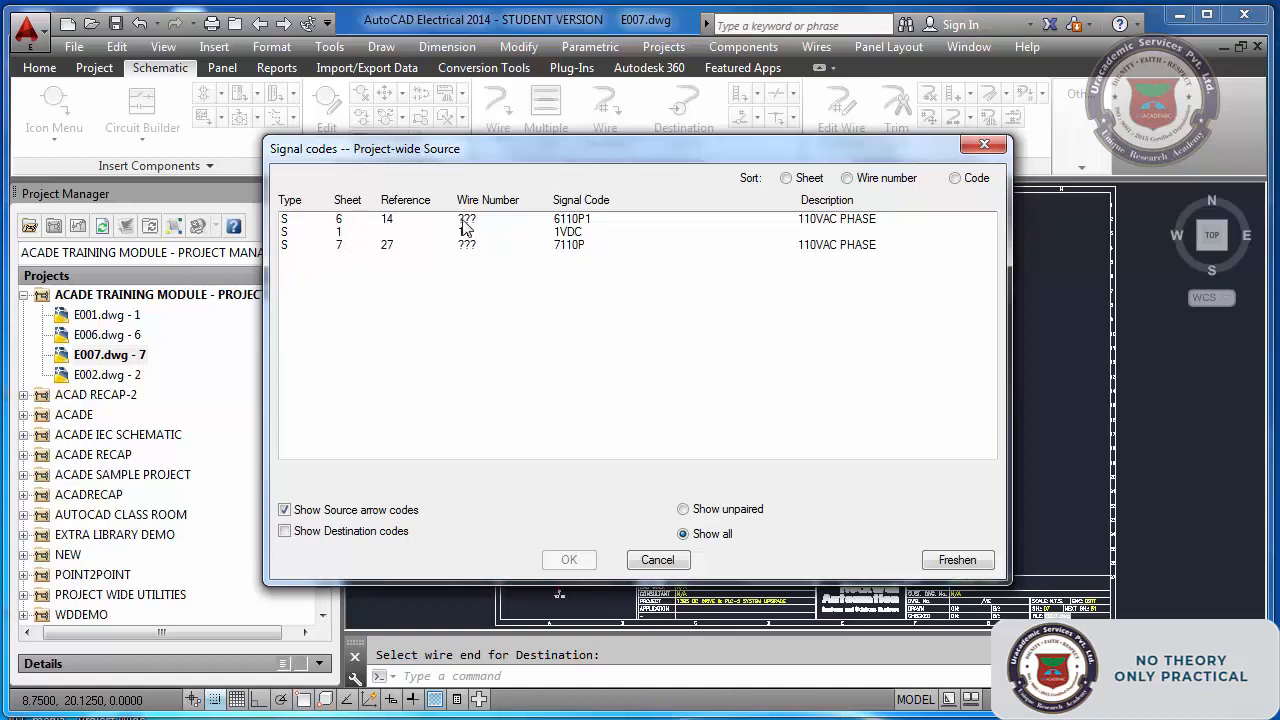
click(574, 221)
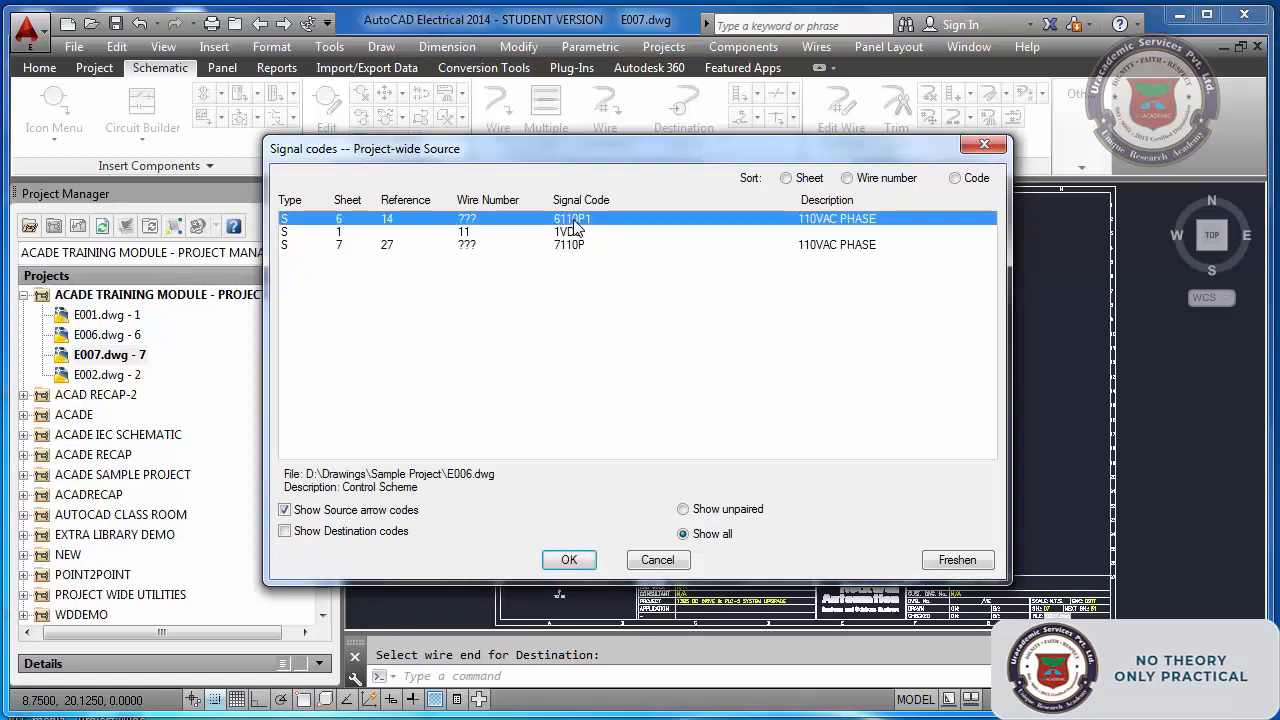
click(567, 563)
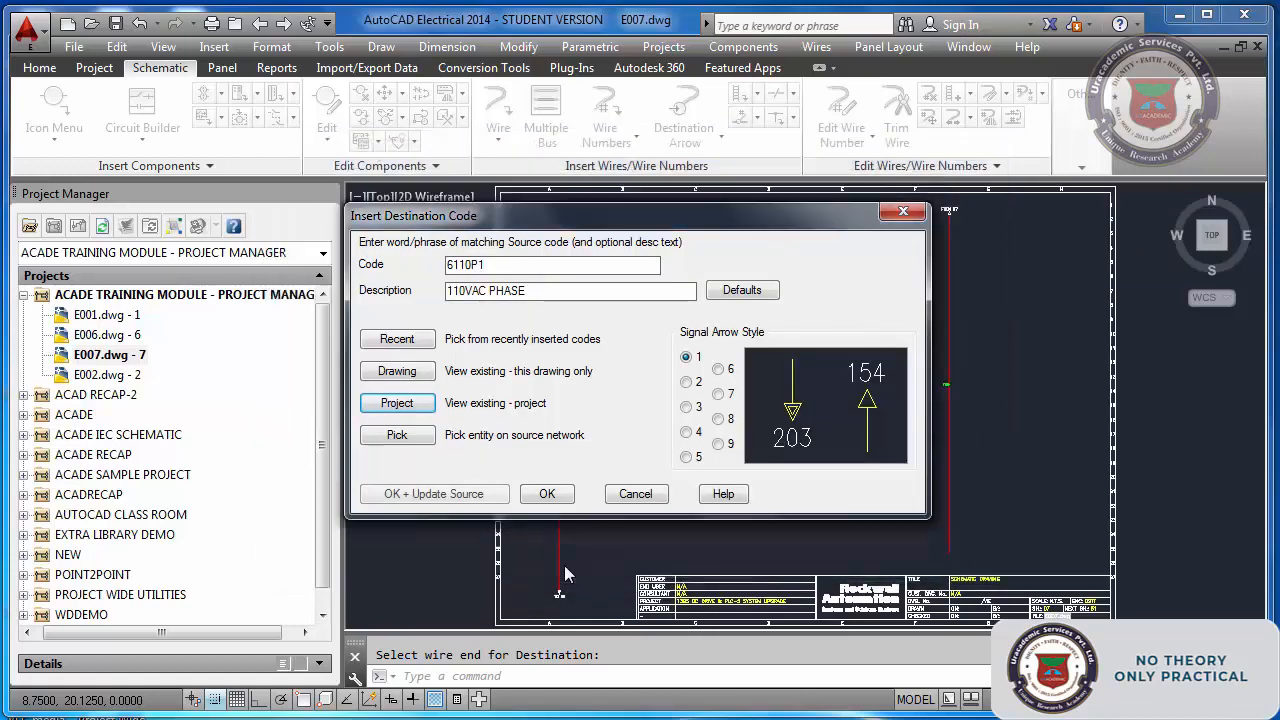
click(550, 494)
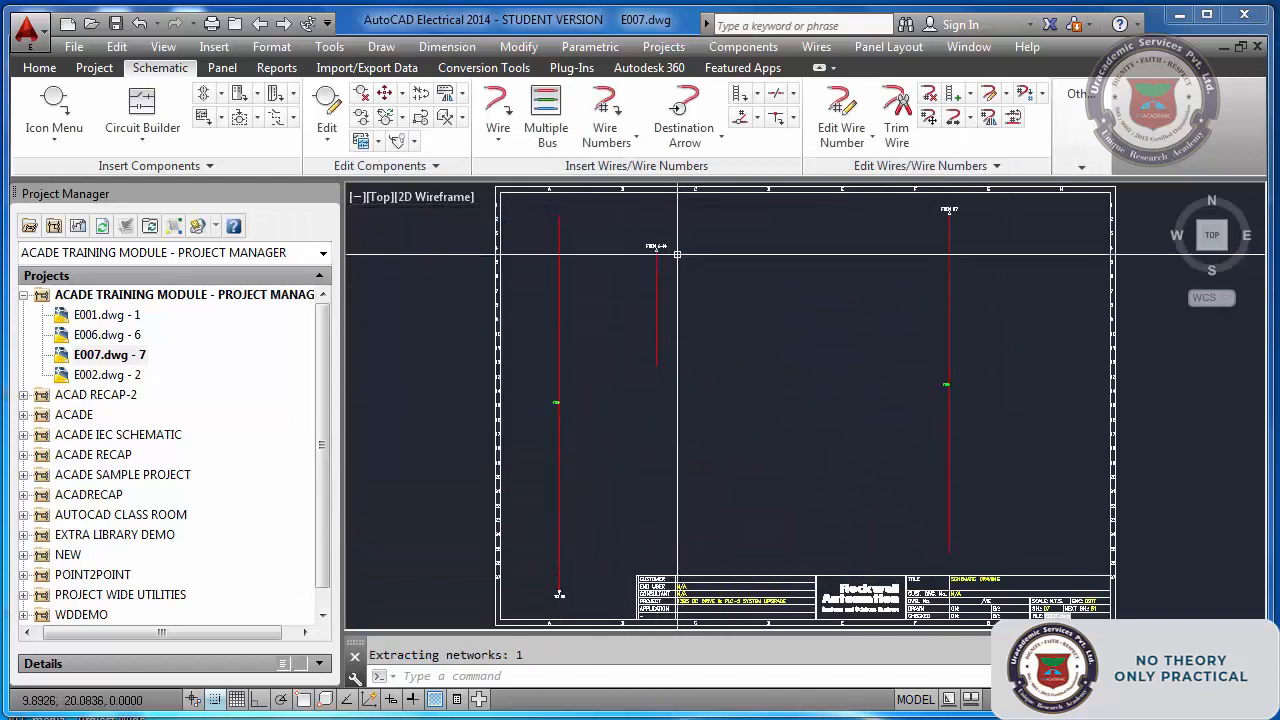
scroll(677, 255, up, 5)
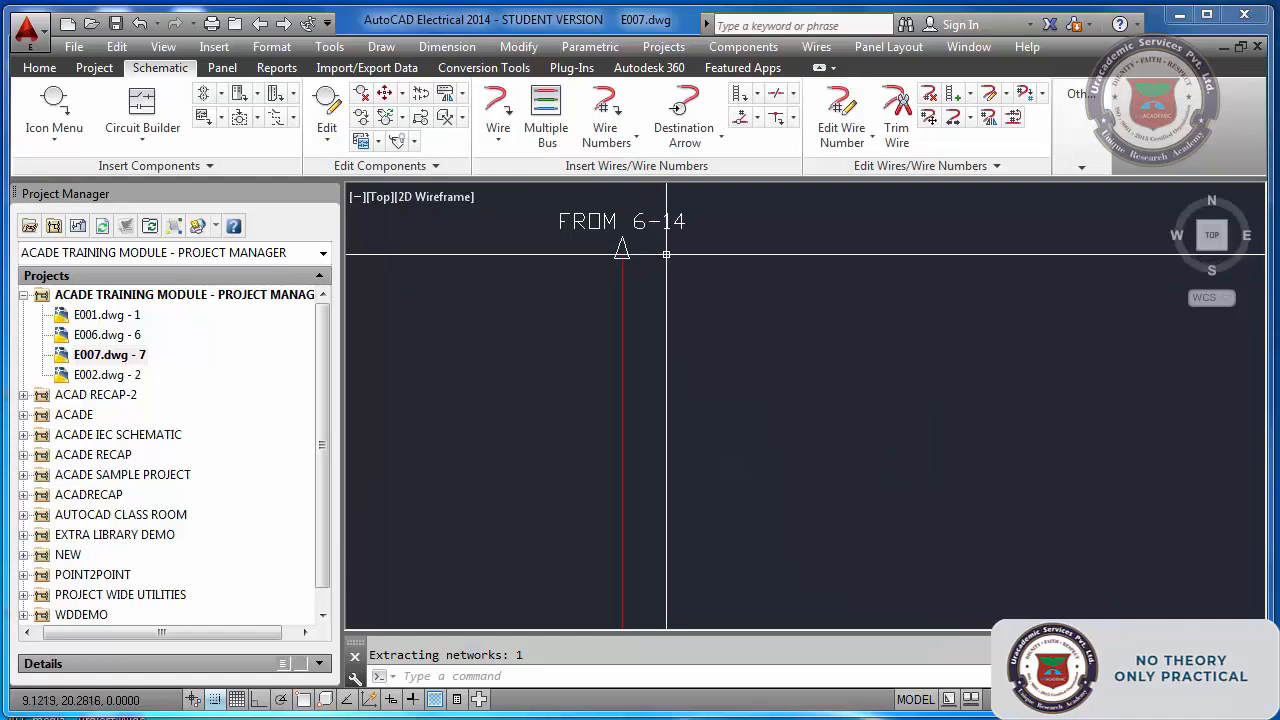
- Switch to drawing E006.dwg and assign wire numbers drawing-wide by line reference, then inspect the wire's number and source arrow
text(z)
key(Return)
text(e)
key(Return)
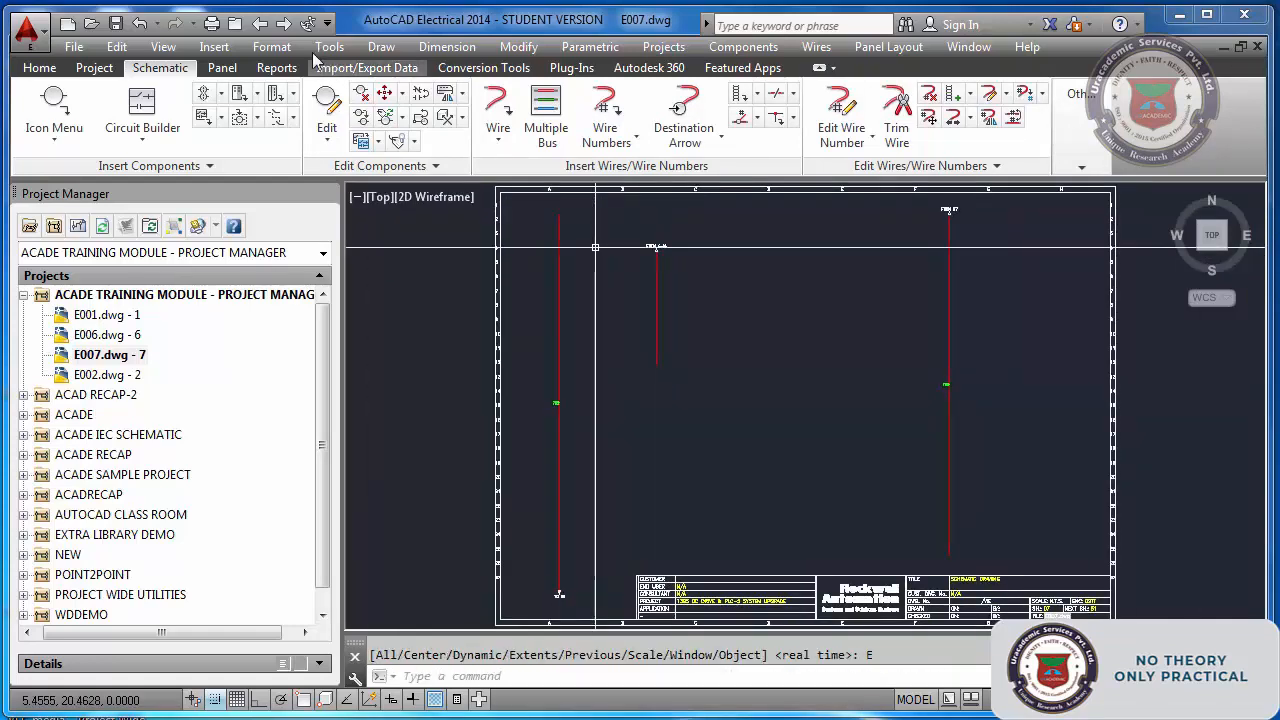
click(260, 24)
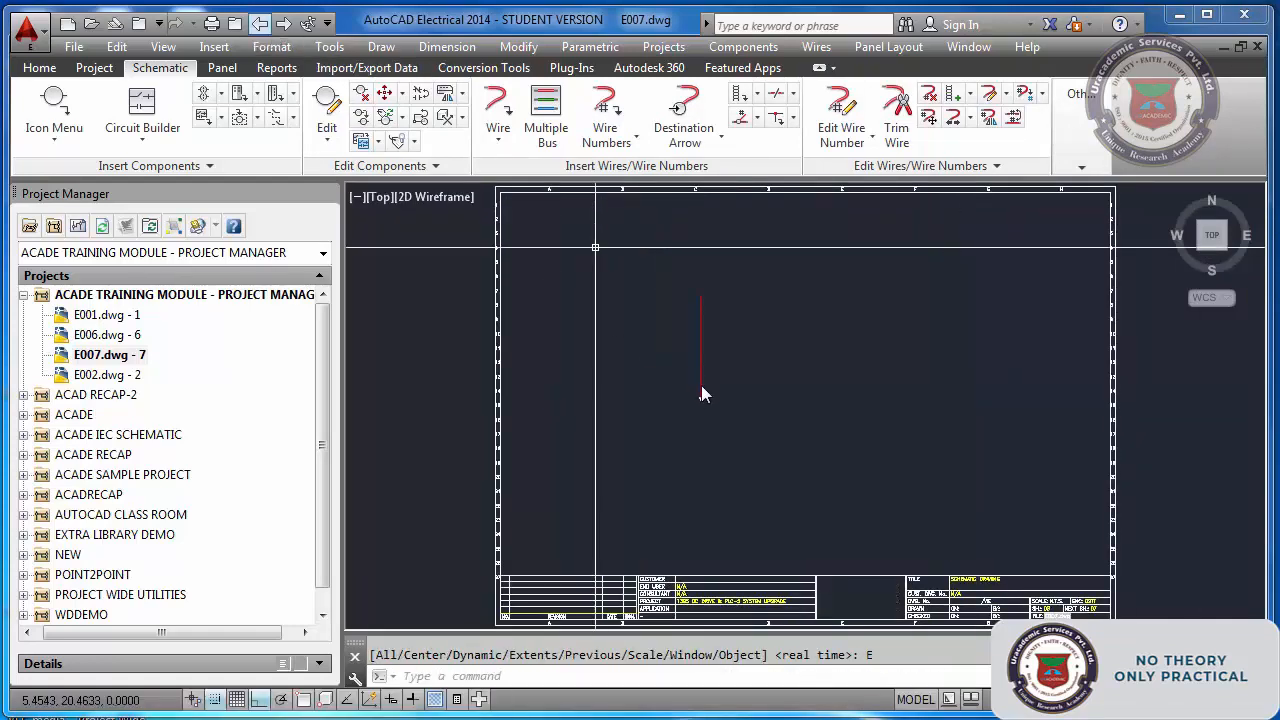
scroll(703, 394, up, 4)
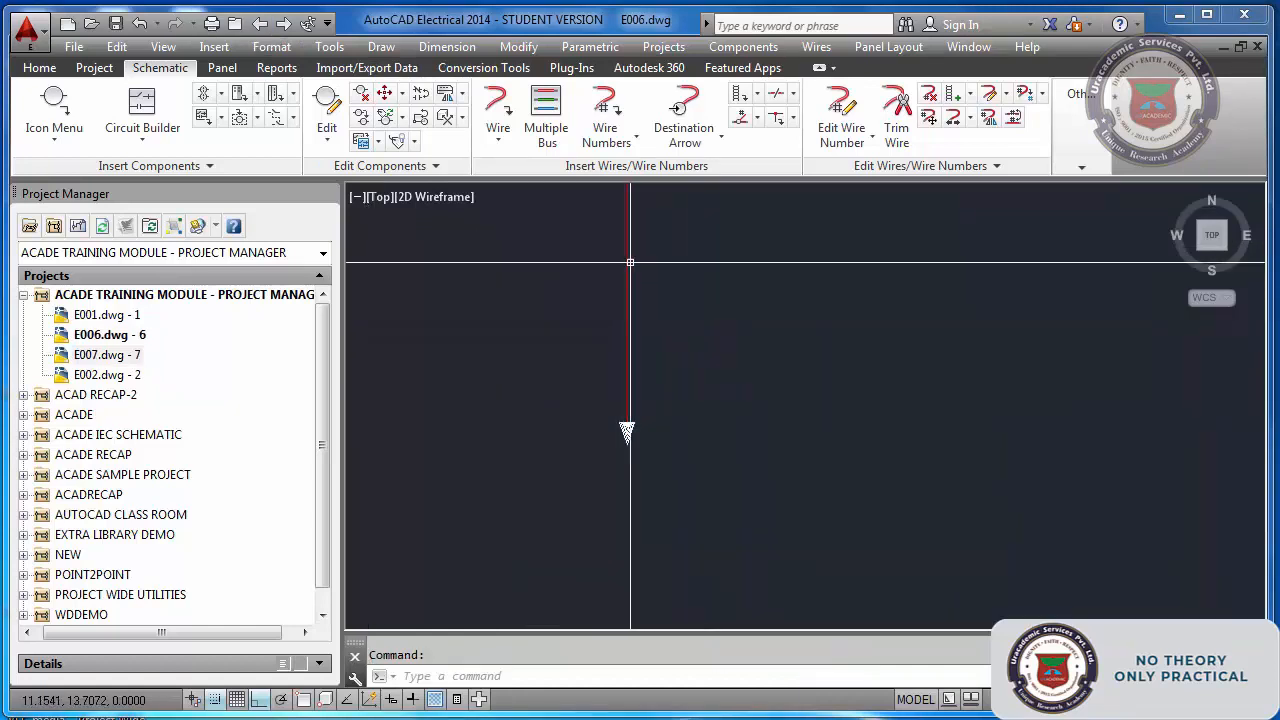
scroll(616, 250, down, 3)
click(604, 115)
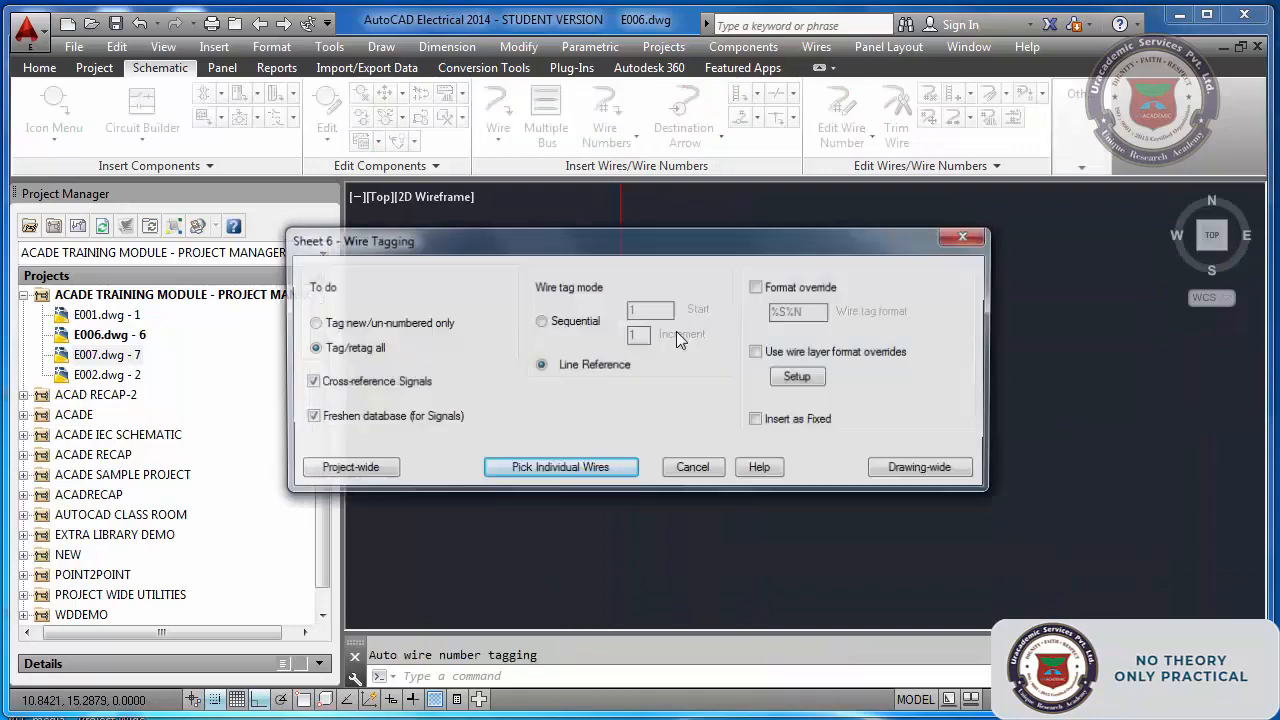
click(922, 469)
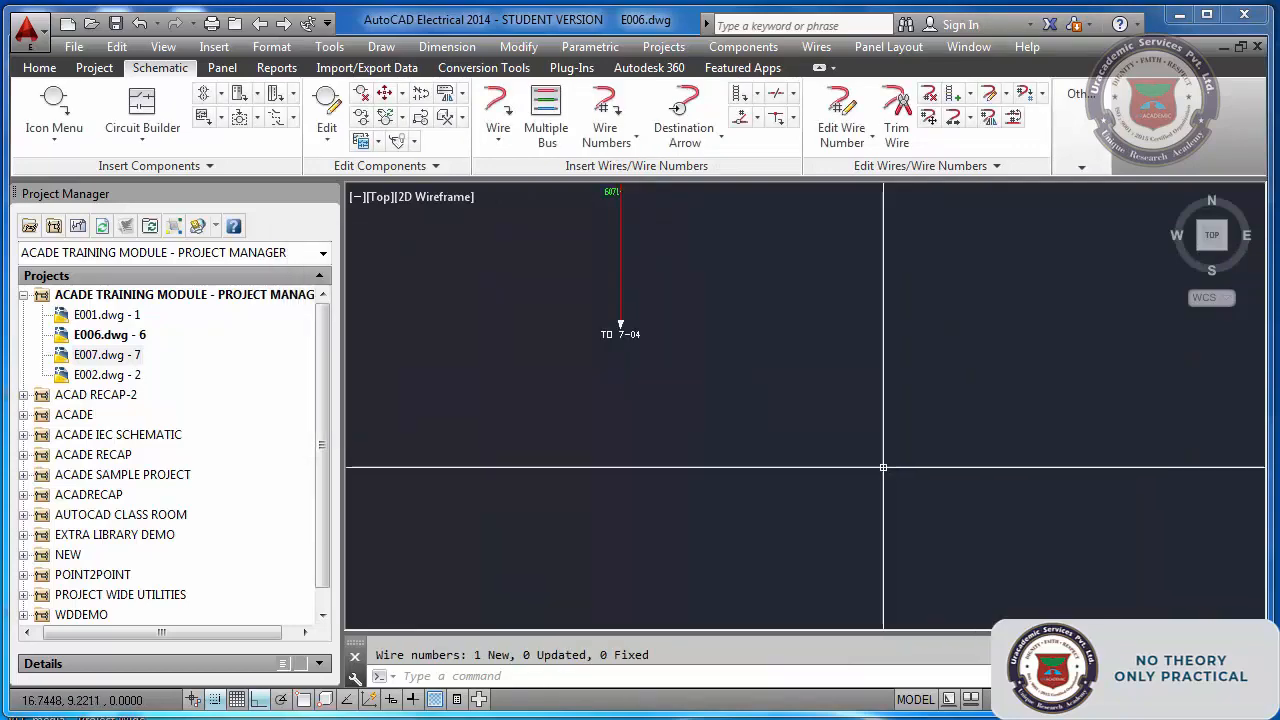
scroll(616, 192, up, 5)
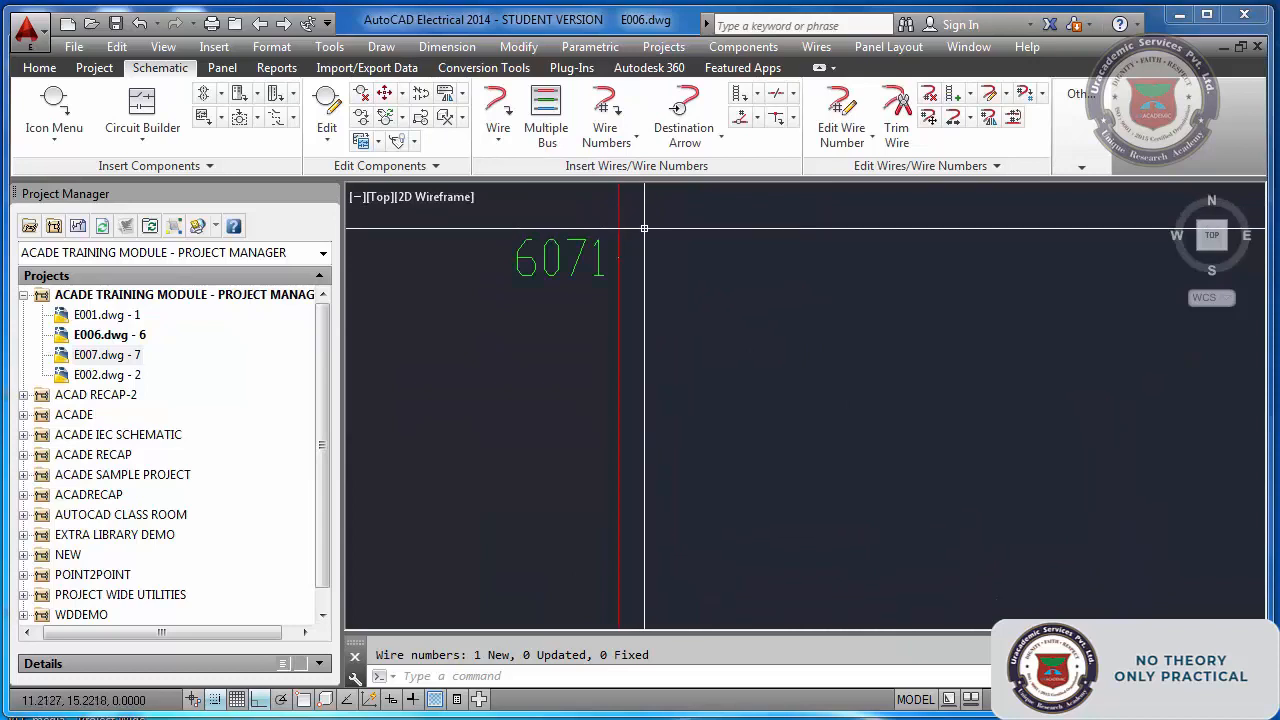
scroll(636, 229, down, 3)
scroll(639, 233, up, 3)
scroll(639, 233, down, 3)
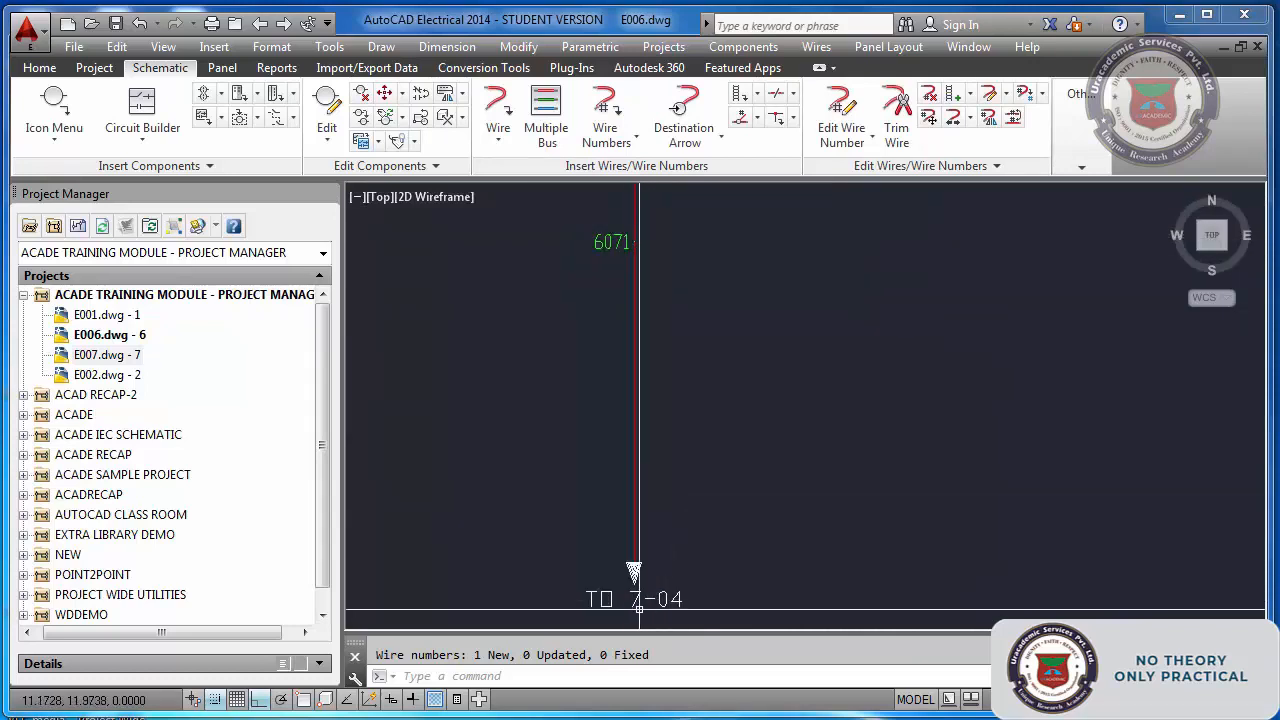
- Return to drawing E007.dwg and assign wire numbers drawing-wide by line reference
text(z)
key(Return)
text(e)
key(Return)
click(289, 42)
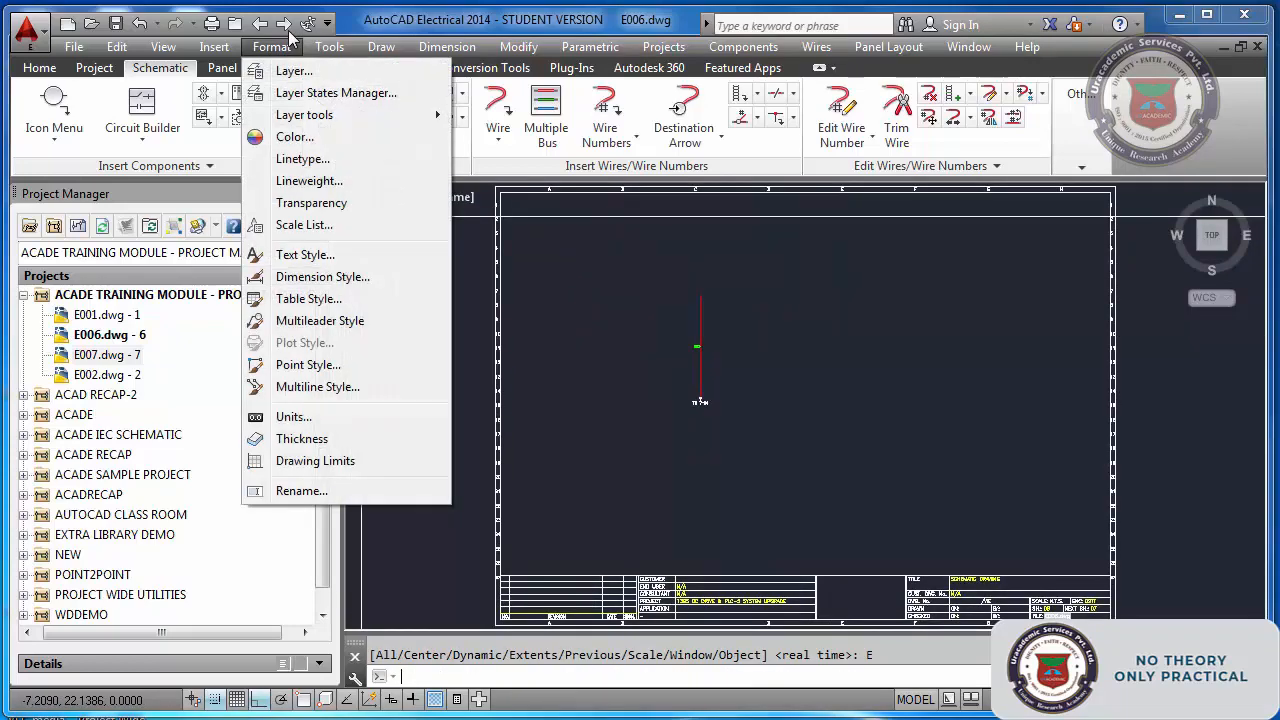
click(284, 23)
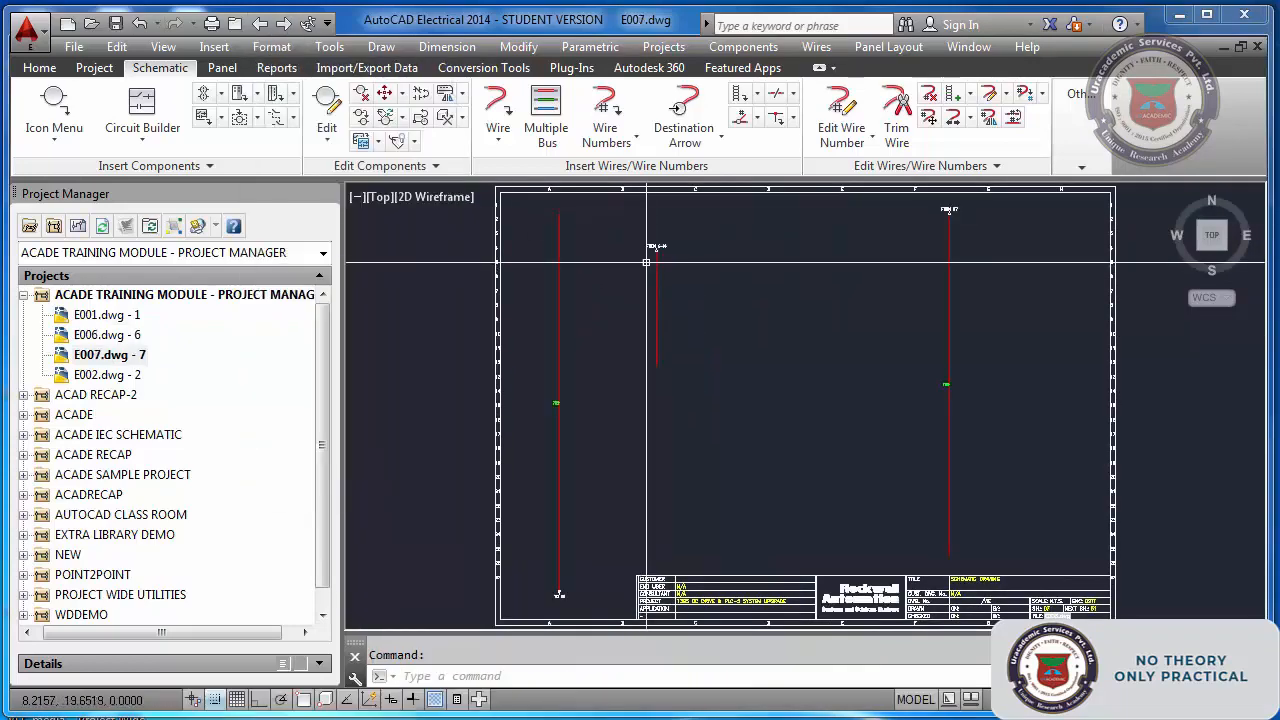
scroll(646, 262, up, 4)
click(605, 110)
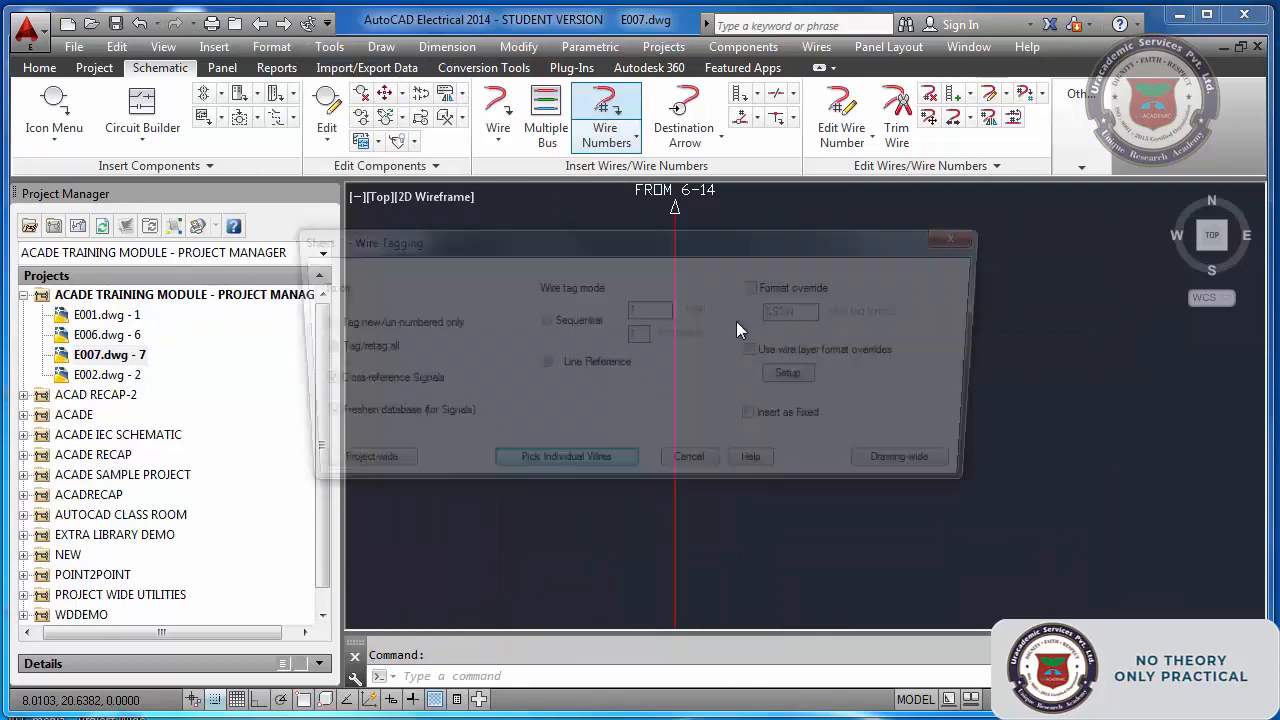
click(900, 470)
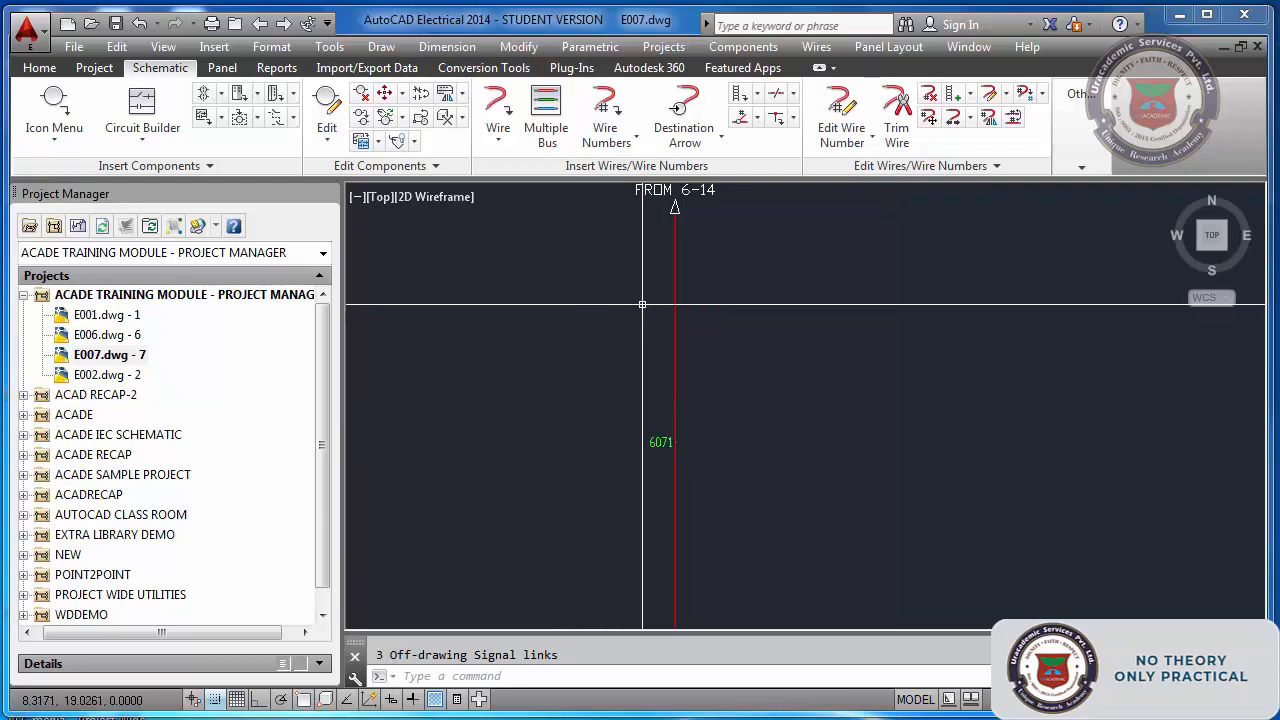
text(z)
key(Return)
text(e)
key(Return)
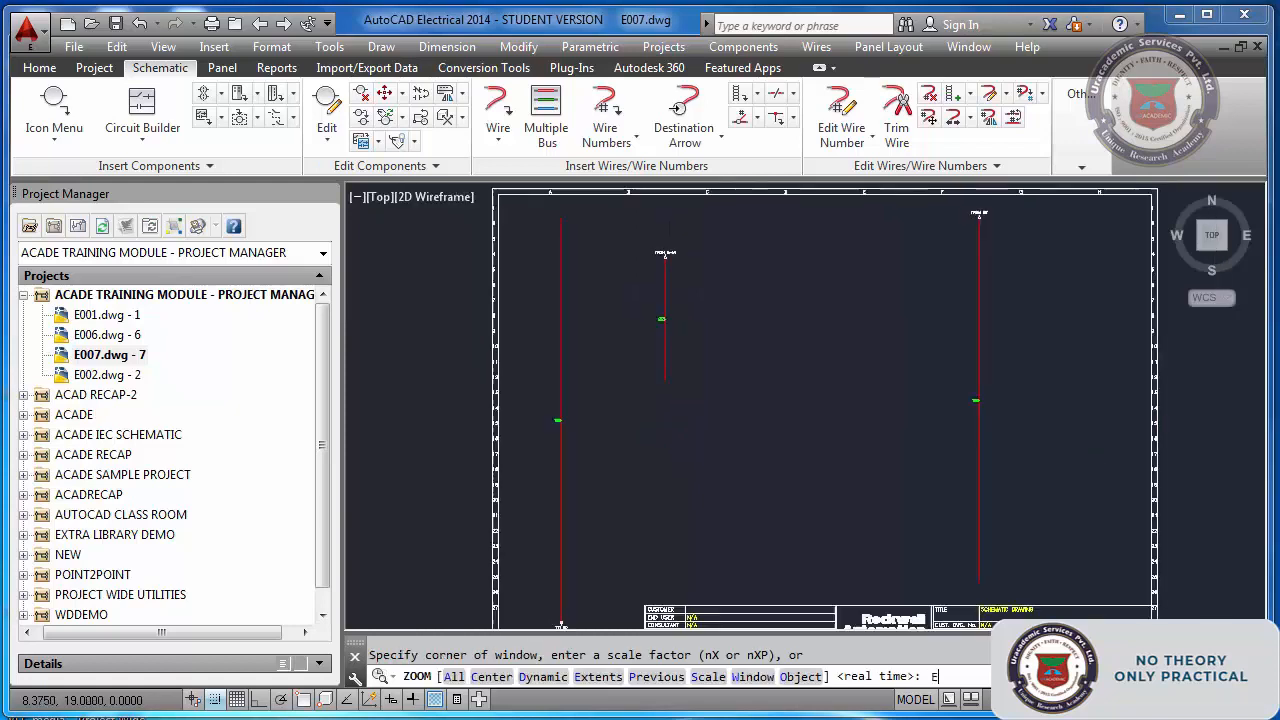
key(Escape)
click(718, 328)
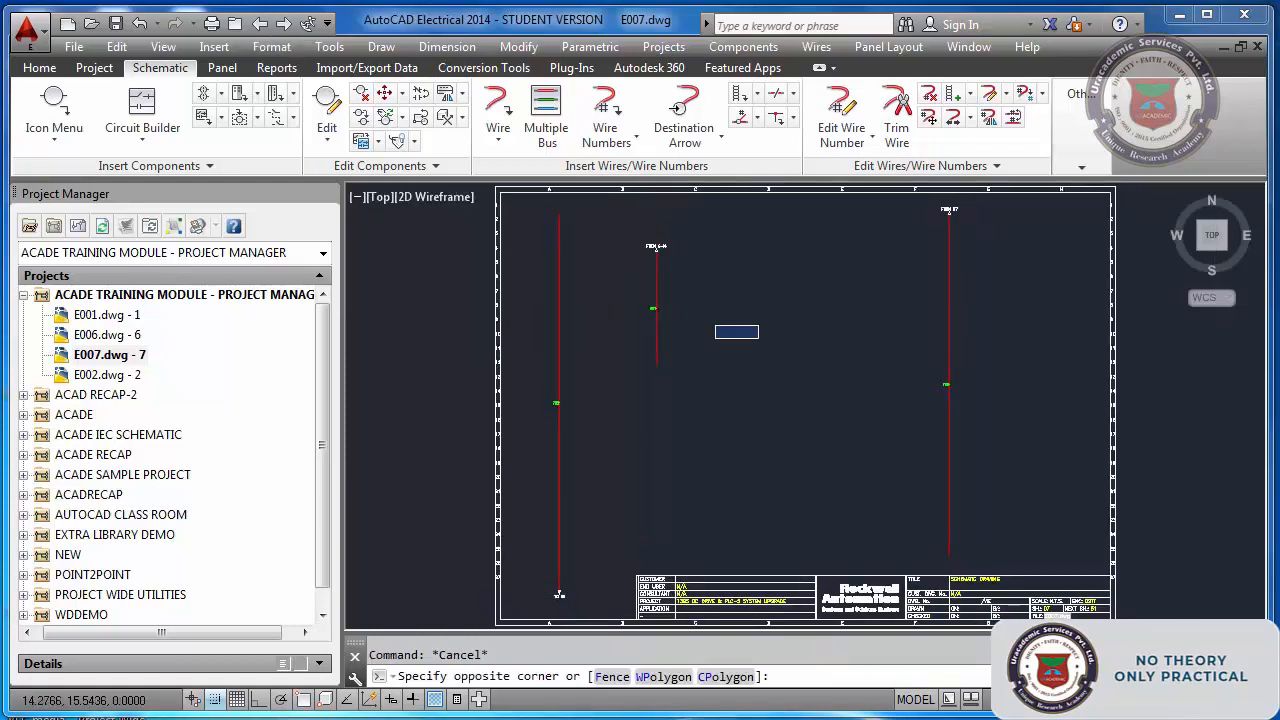
key(Escape)
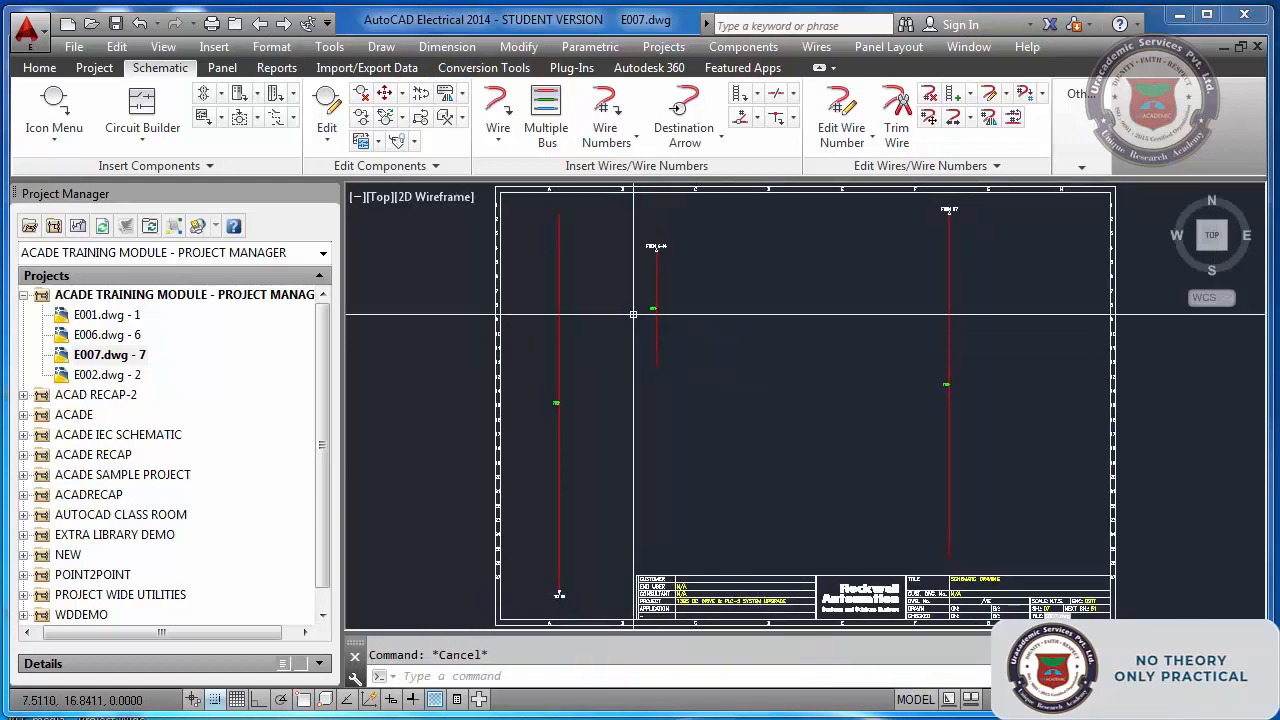
click(720, 138)
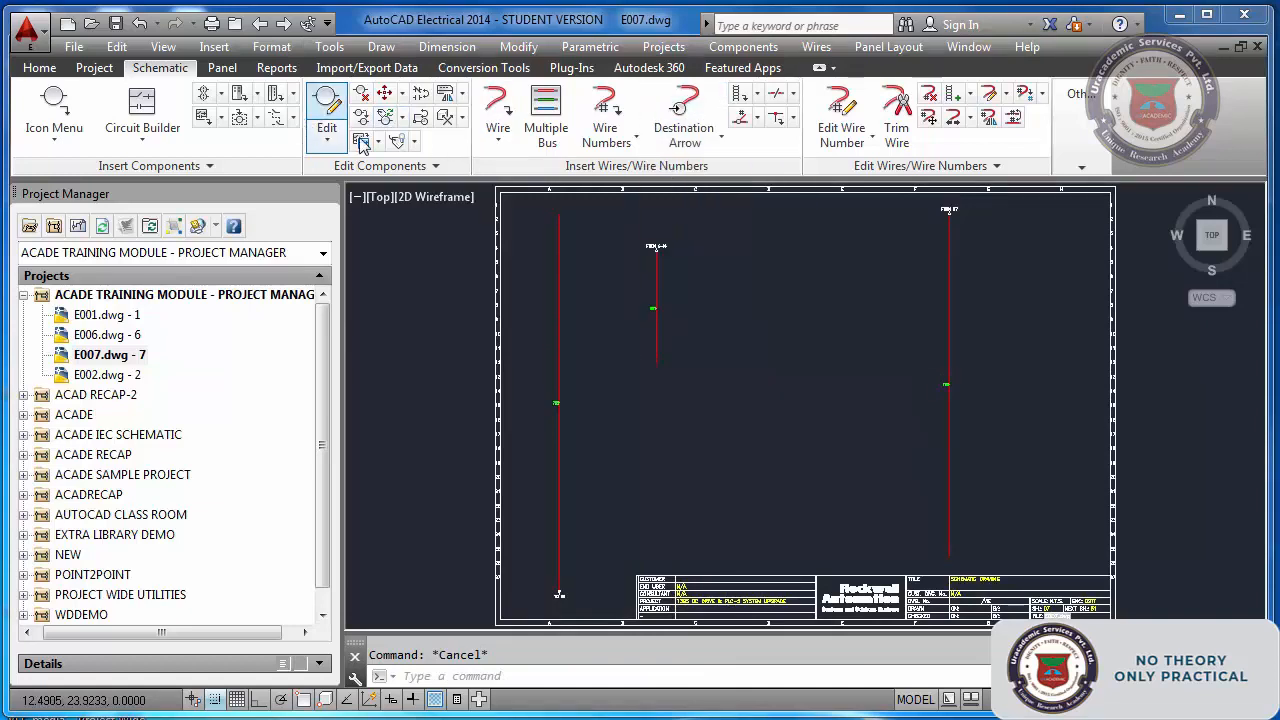
click(497, 112)
key(Escape)
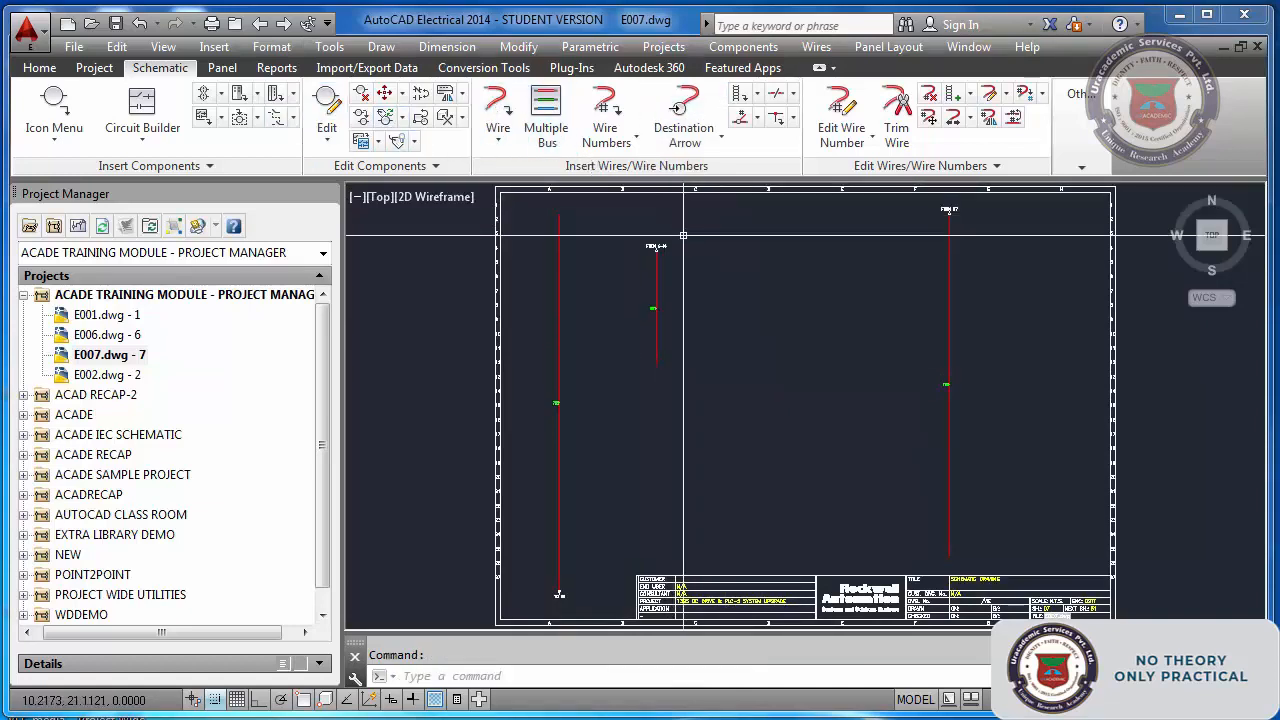
- Draw two vertical wires, each about 6 units long, between the short destination-arrow wire and the long wire on its right
click(510, 113)
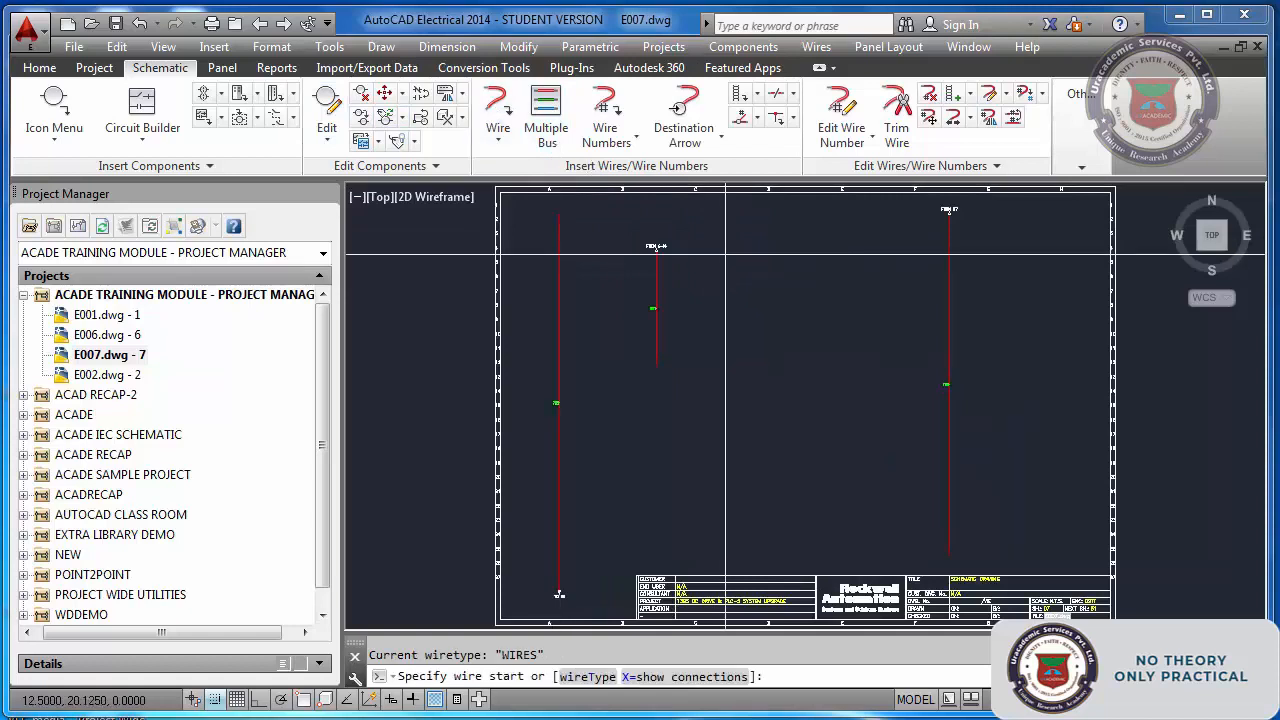
click(733, 250)
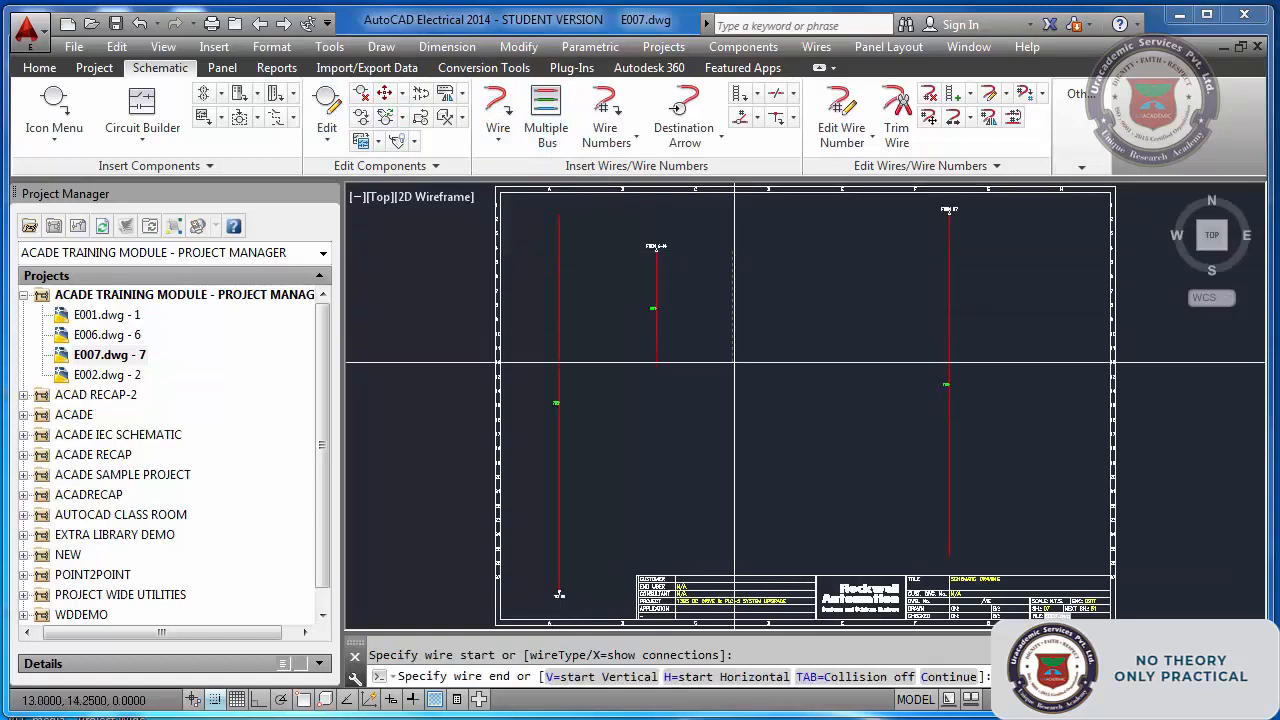
key(Escape)
scroll(787, 296, up, 2)
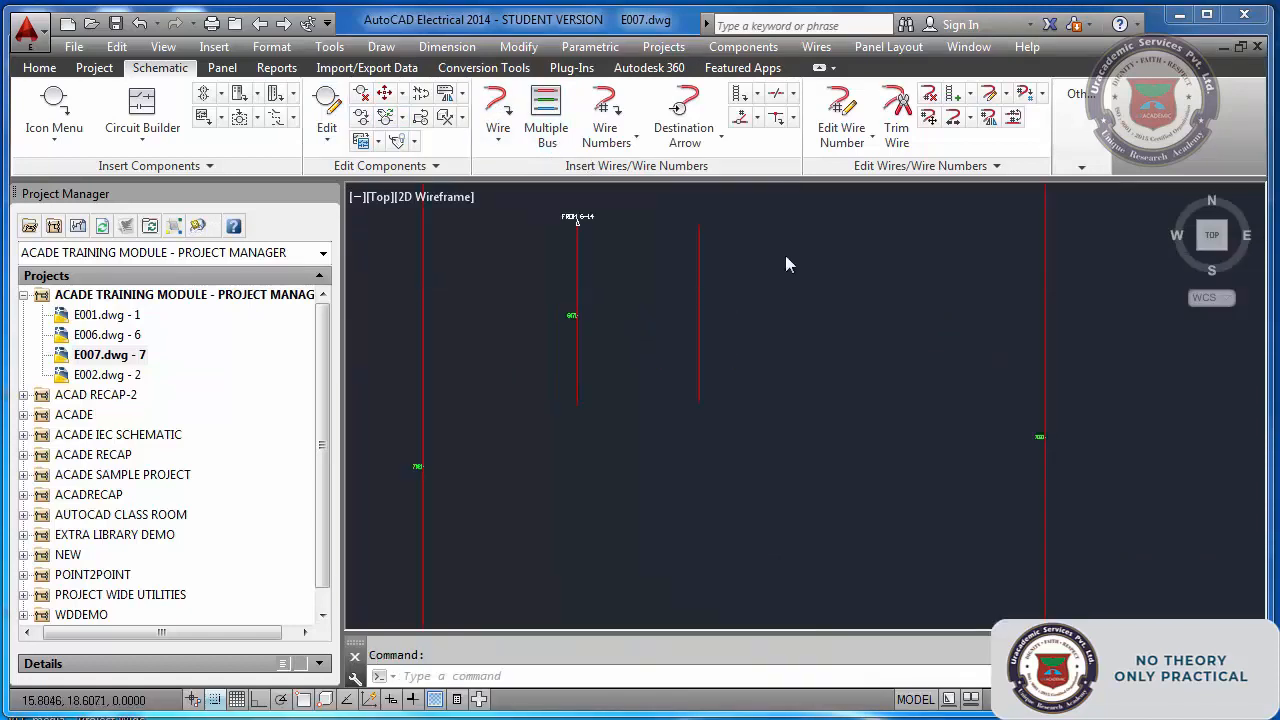
key(Return)
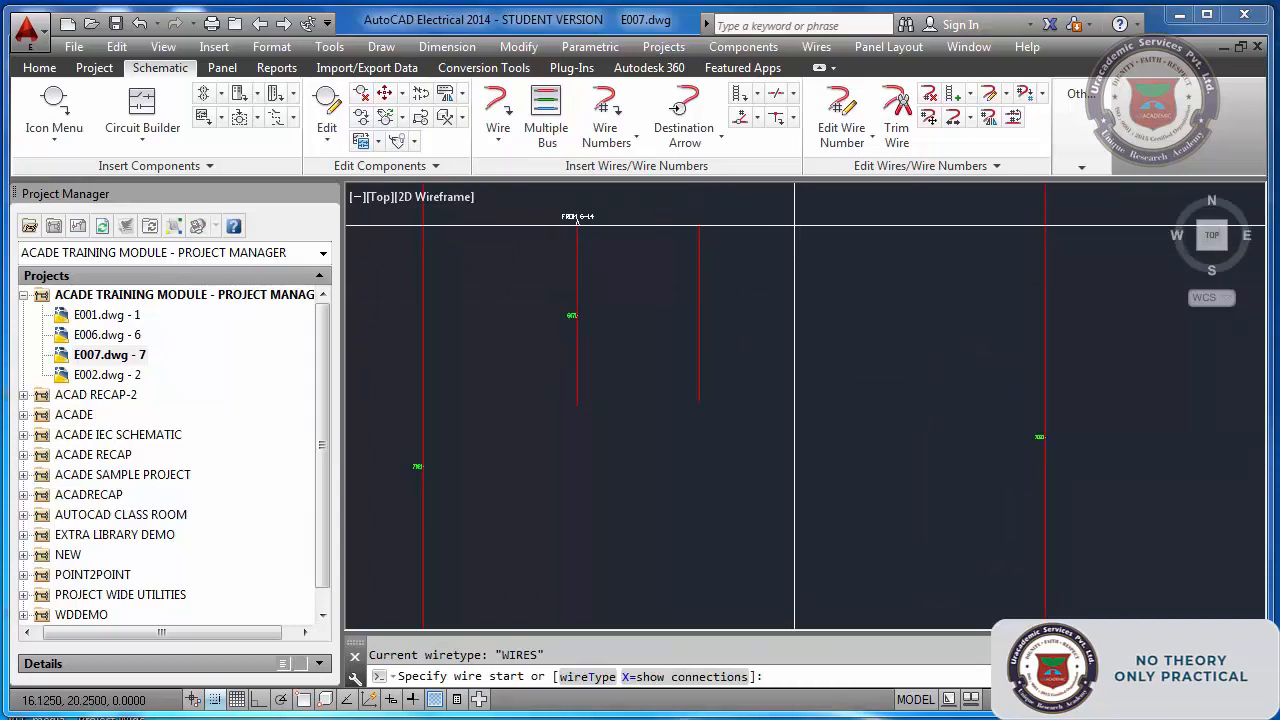
click(794, 229)
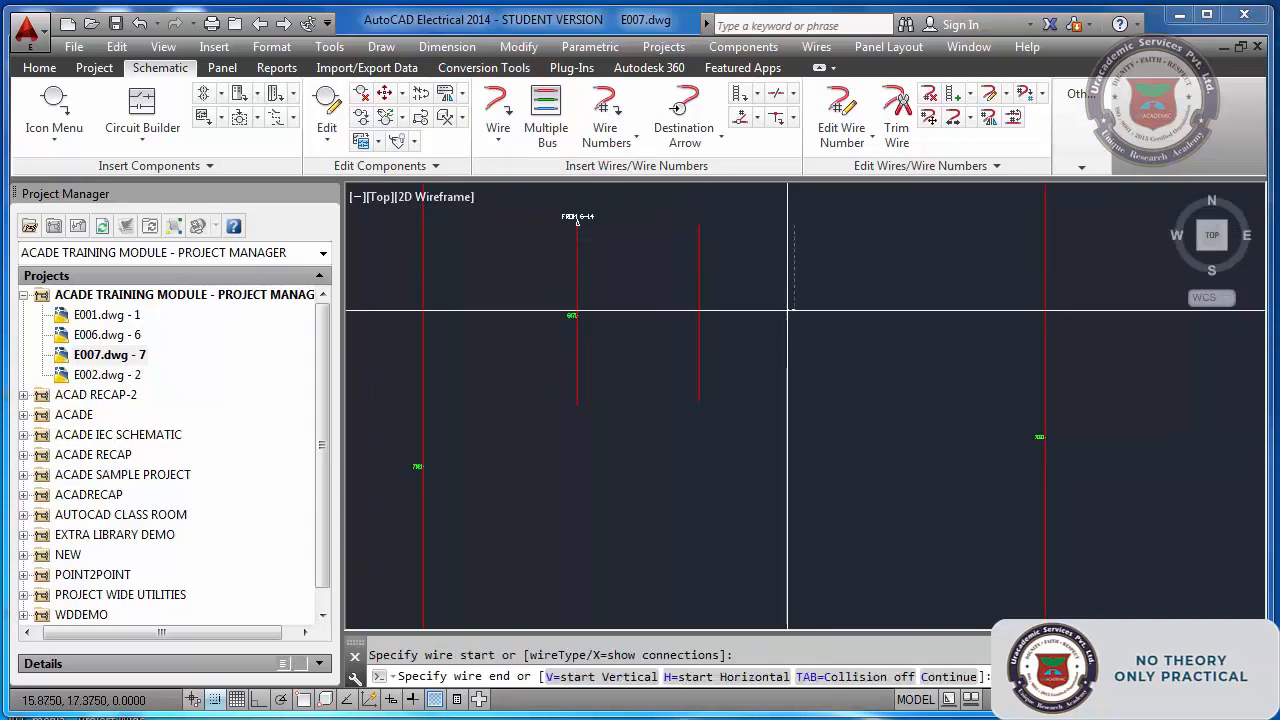
click(794, 405)
key(Escape)
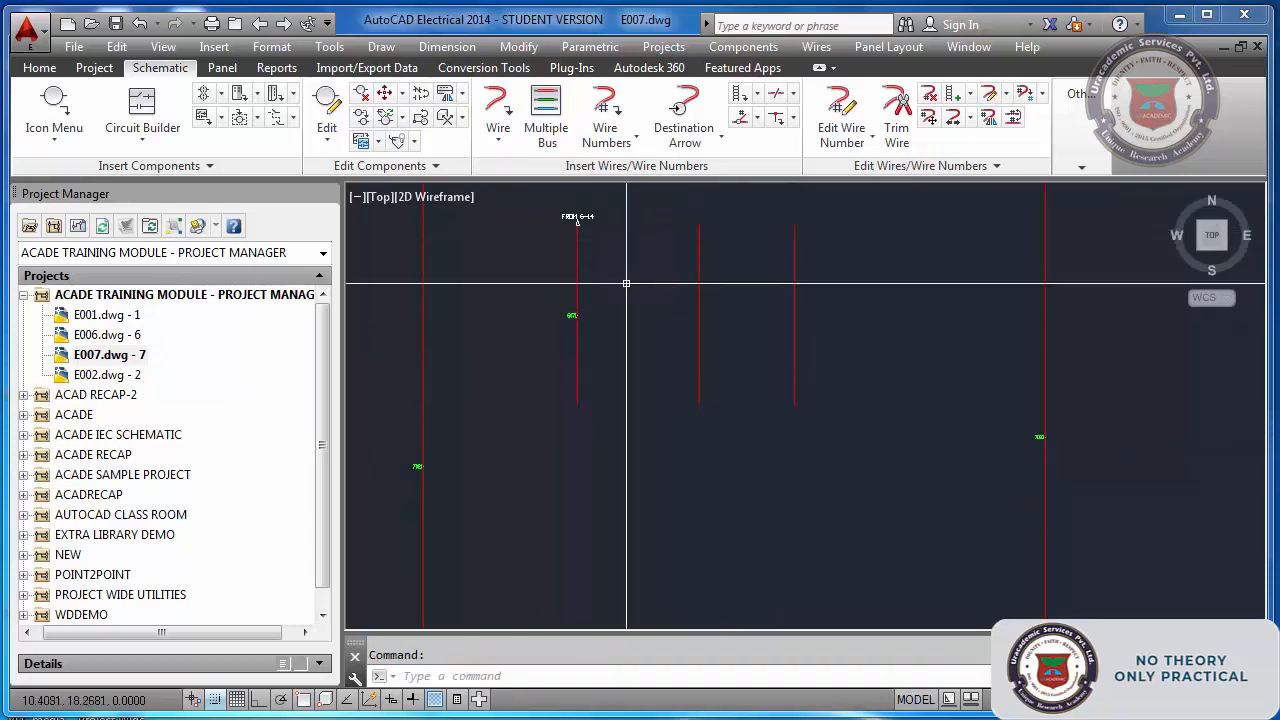
- Start a source arrow at the lower end of the first unnumbered vertical wire, preview signal arrow styles 2 to 5, and cancel
click(703, 135)
click(712, 178)
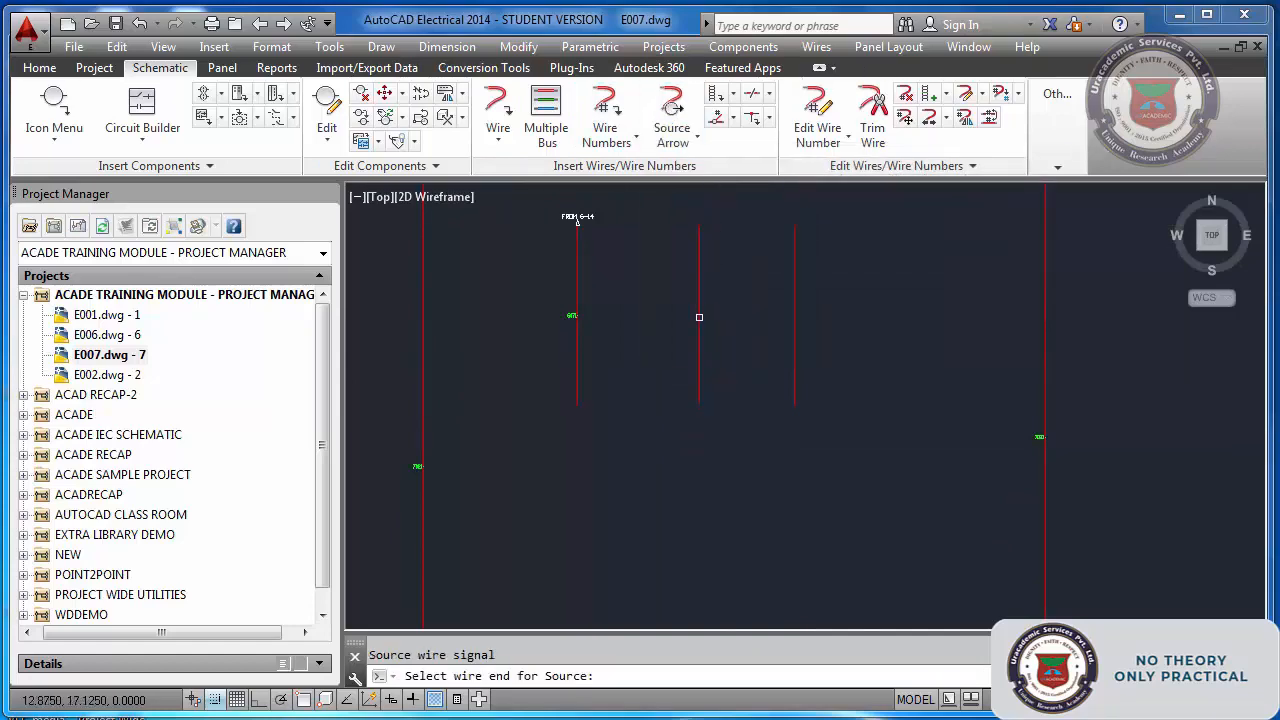
click(699, 402)
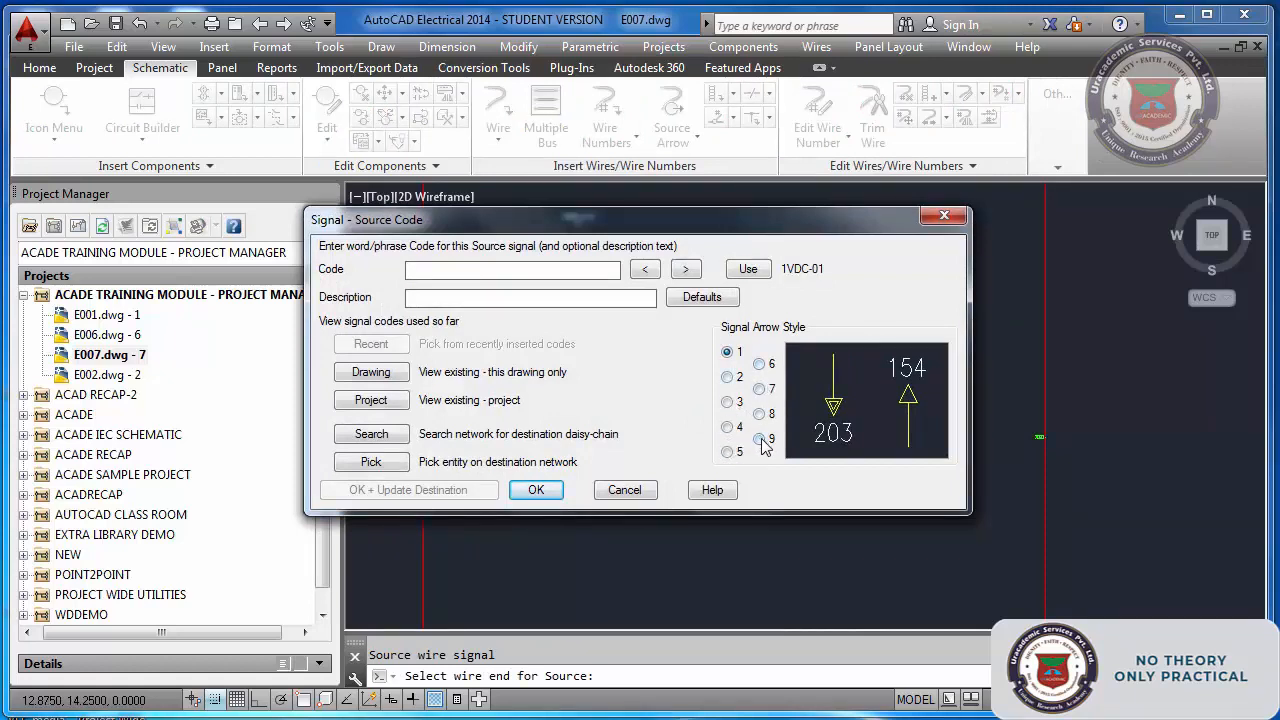
click(728, 377)
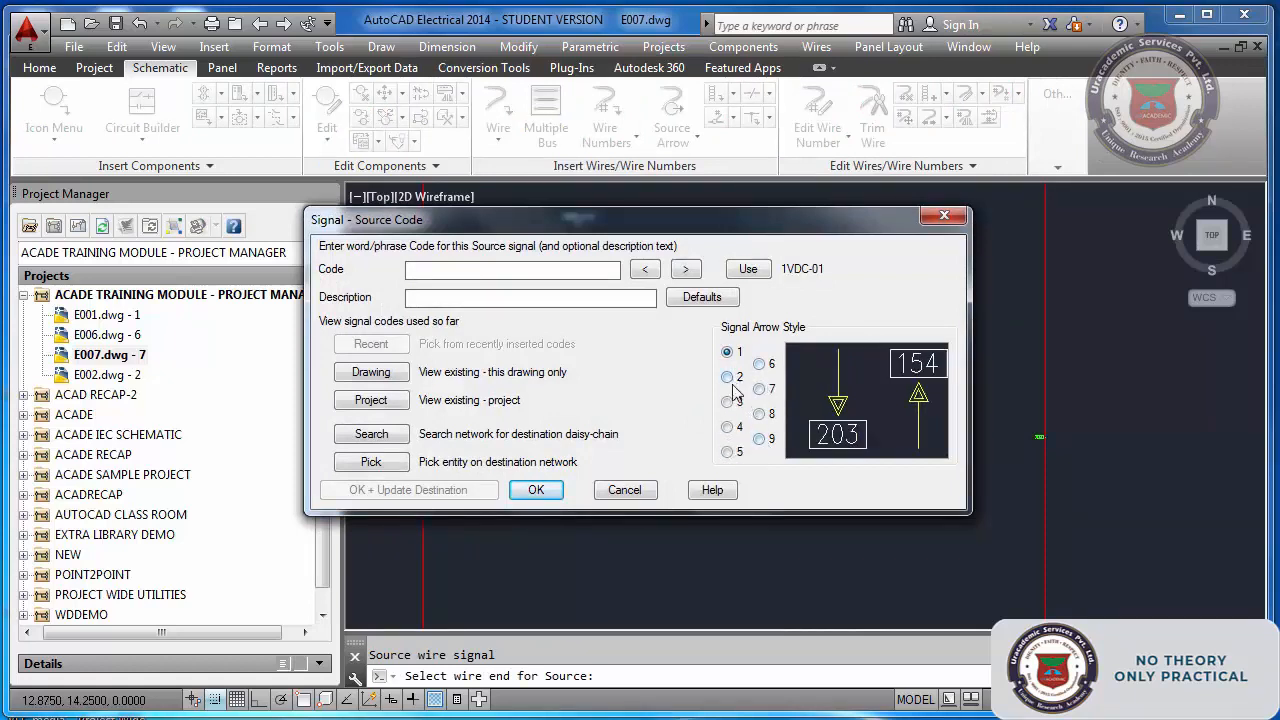
click(728, 402)
click(728, 427)
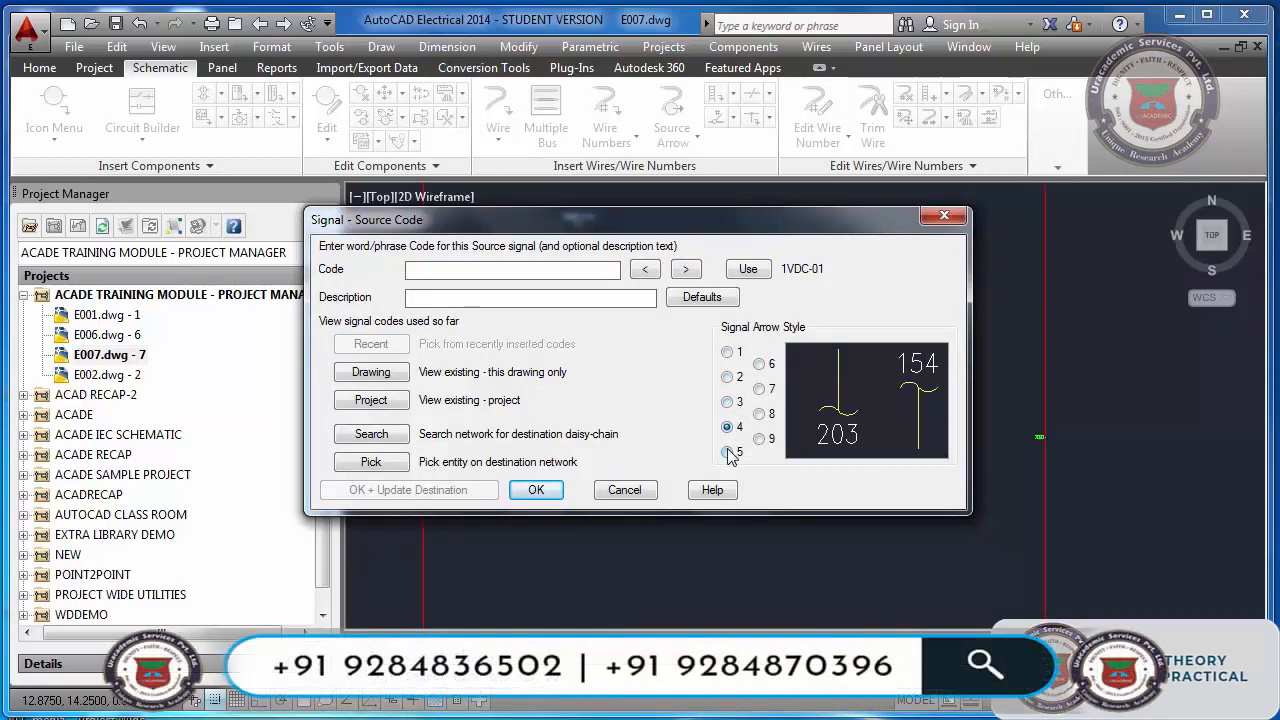
click(728, 452)
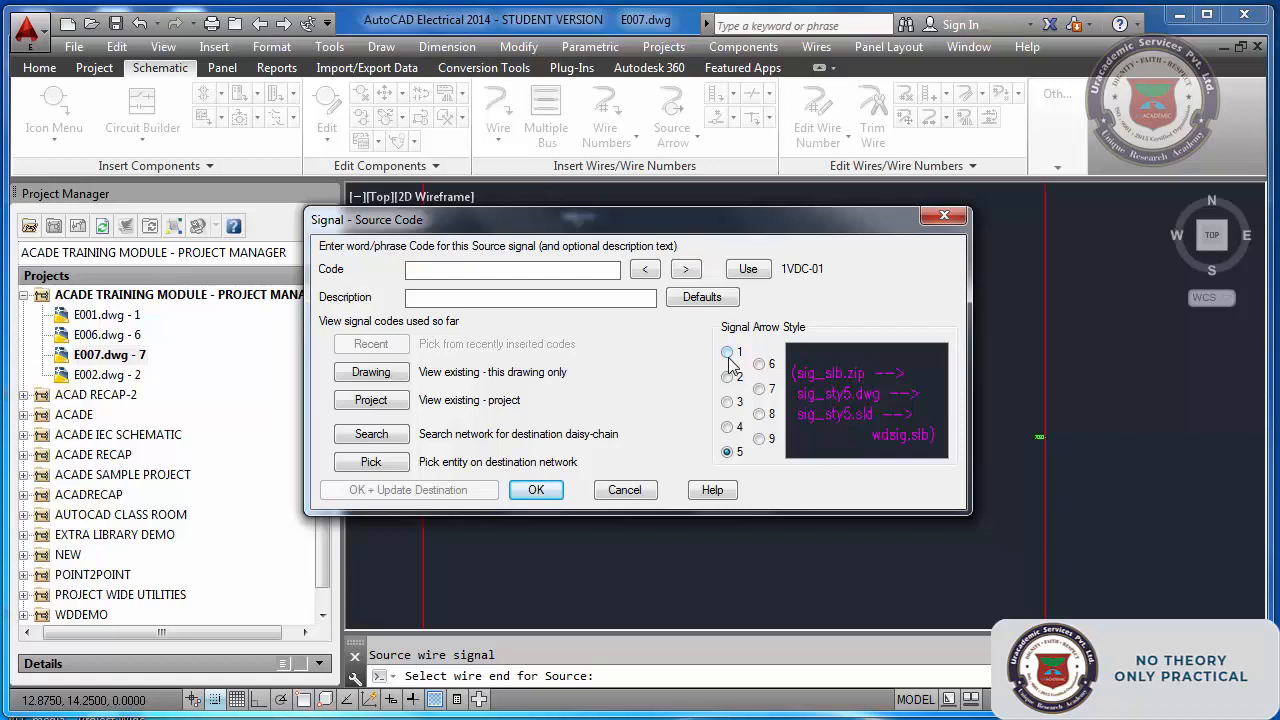
key(Escape)
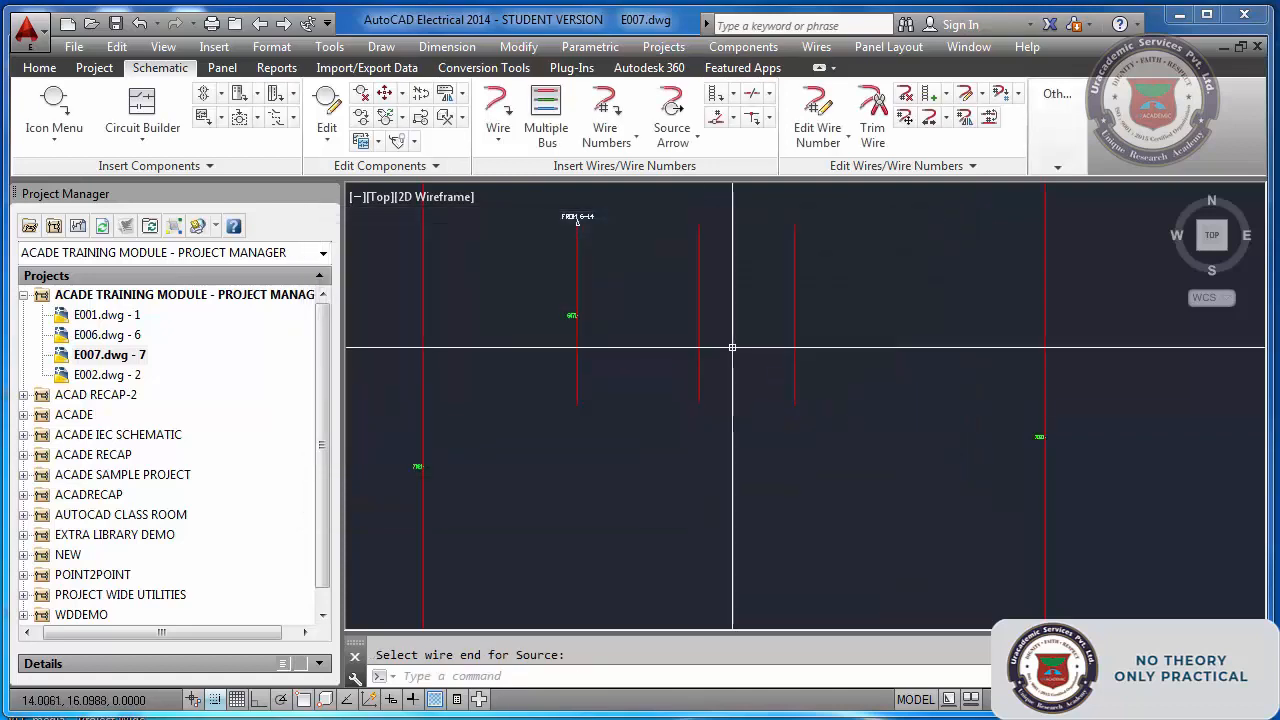
- Draw two staggered horizontal wires, about 5 and 4.5 units long, in the empty area below the short vertical wires
click(490, 108)
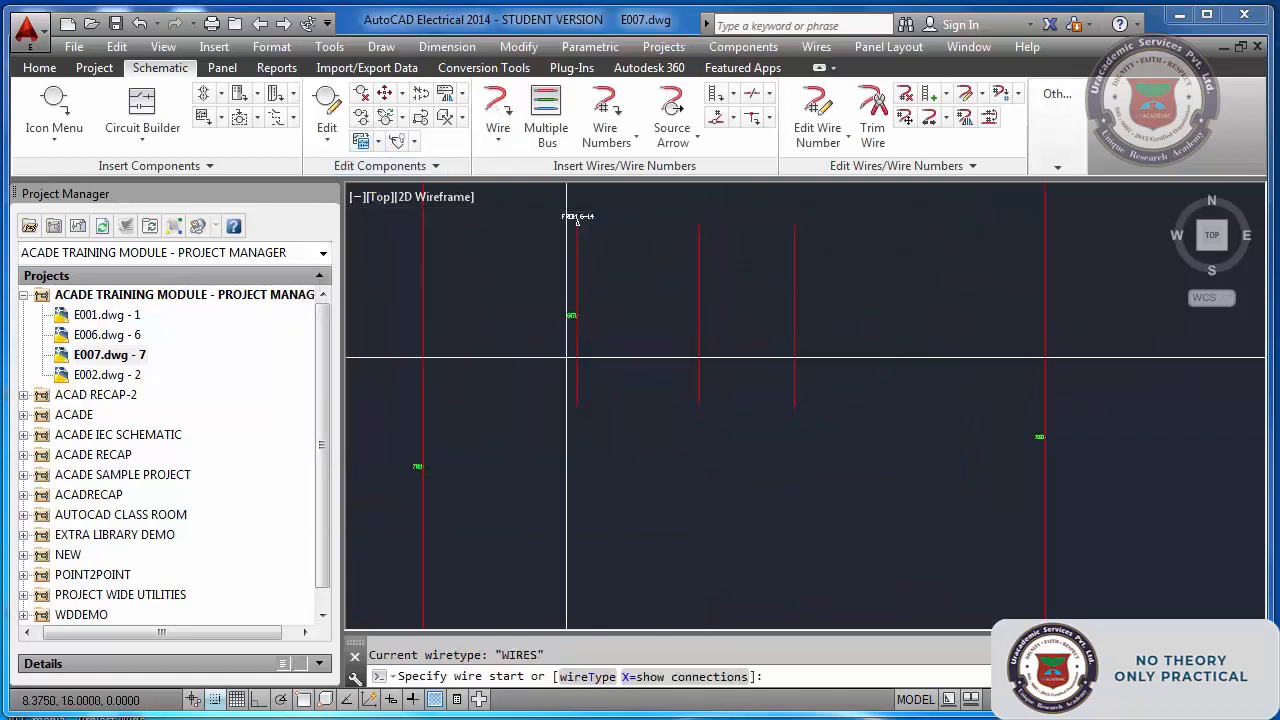
click(422, 466)
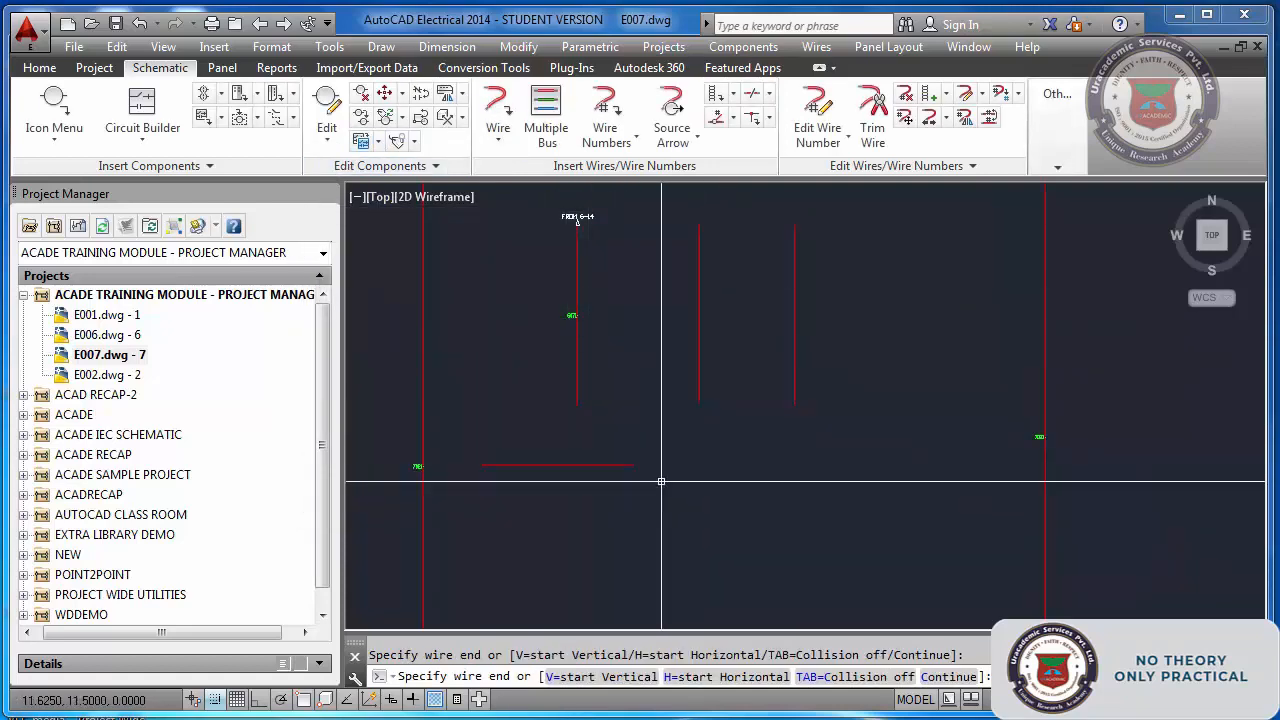
click(633, 464)
click(778, 512)
click(652, 505)
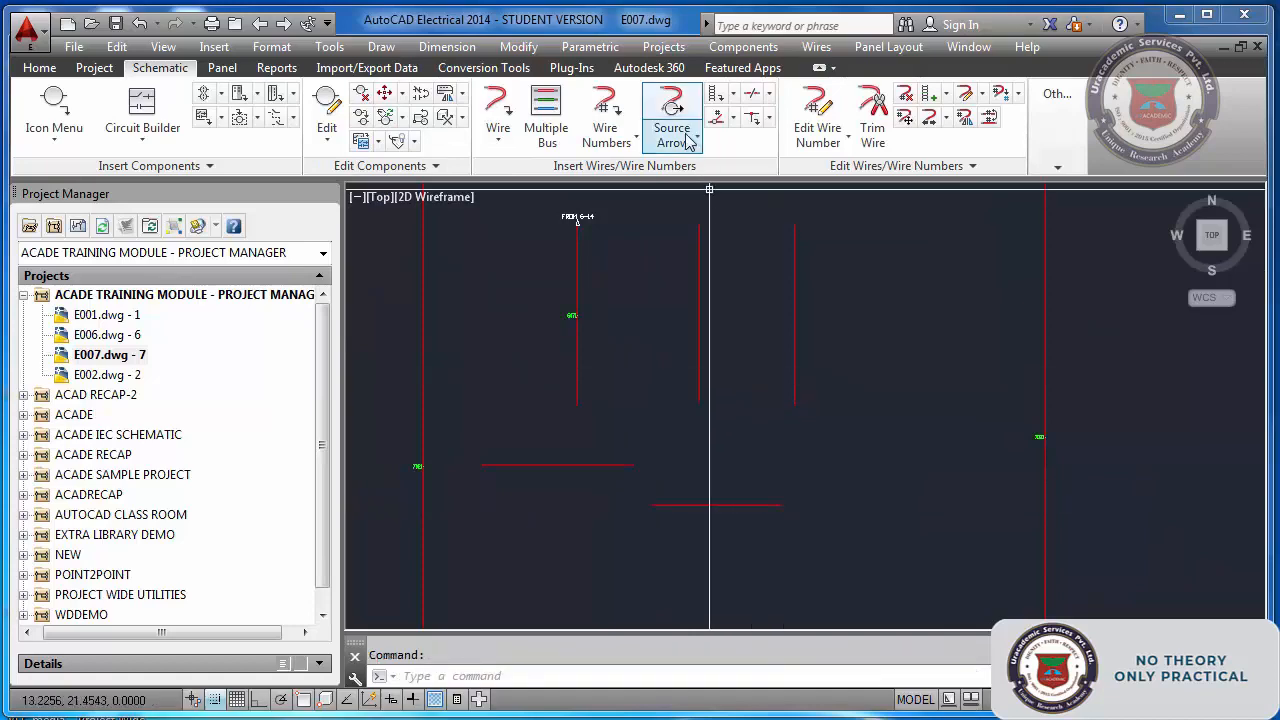
- Insert a style 1 source arrow with code 7110P2 on the upper horizontal wire's right end and its destination arrow on the lower wire's left end
click(672, 140)
click(700, 178)
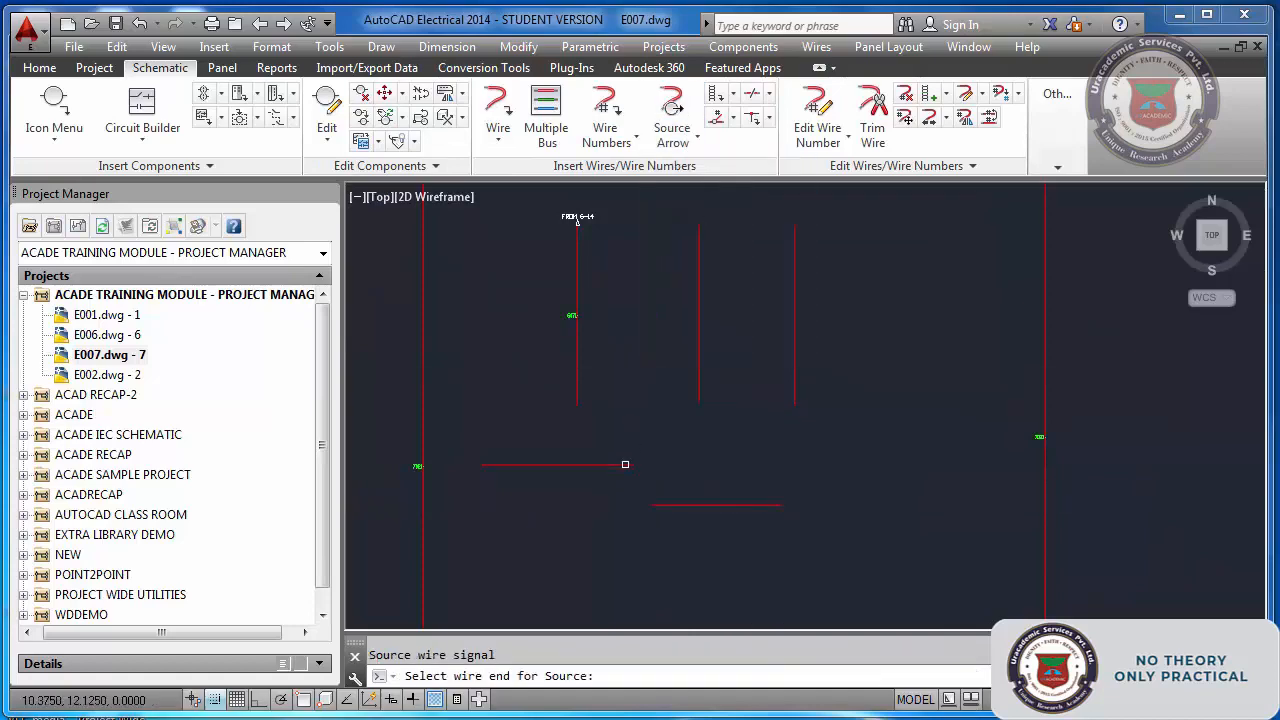
click(577, 220)
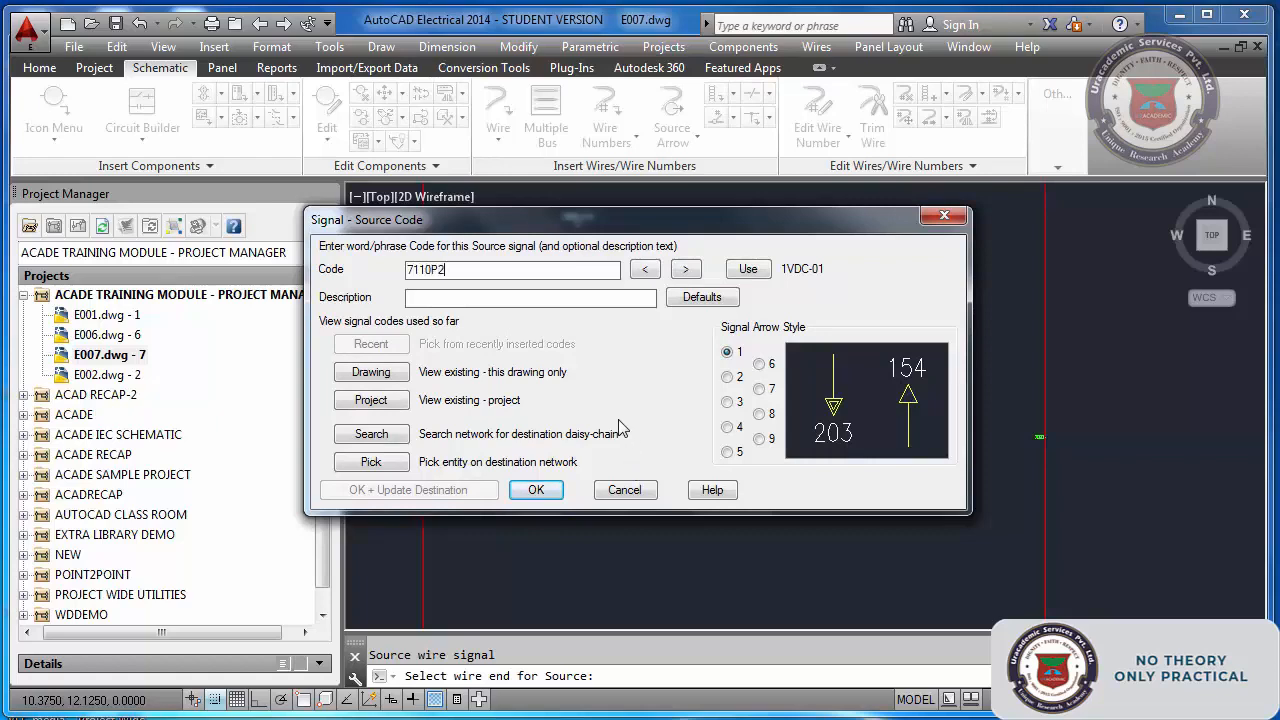
click(546, 491)
click(604, 369)
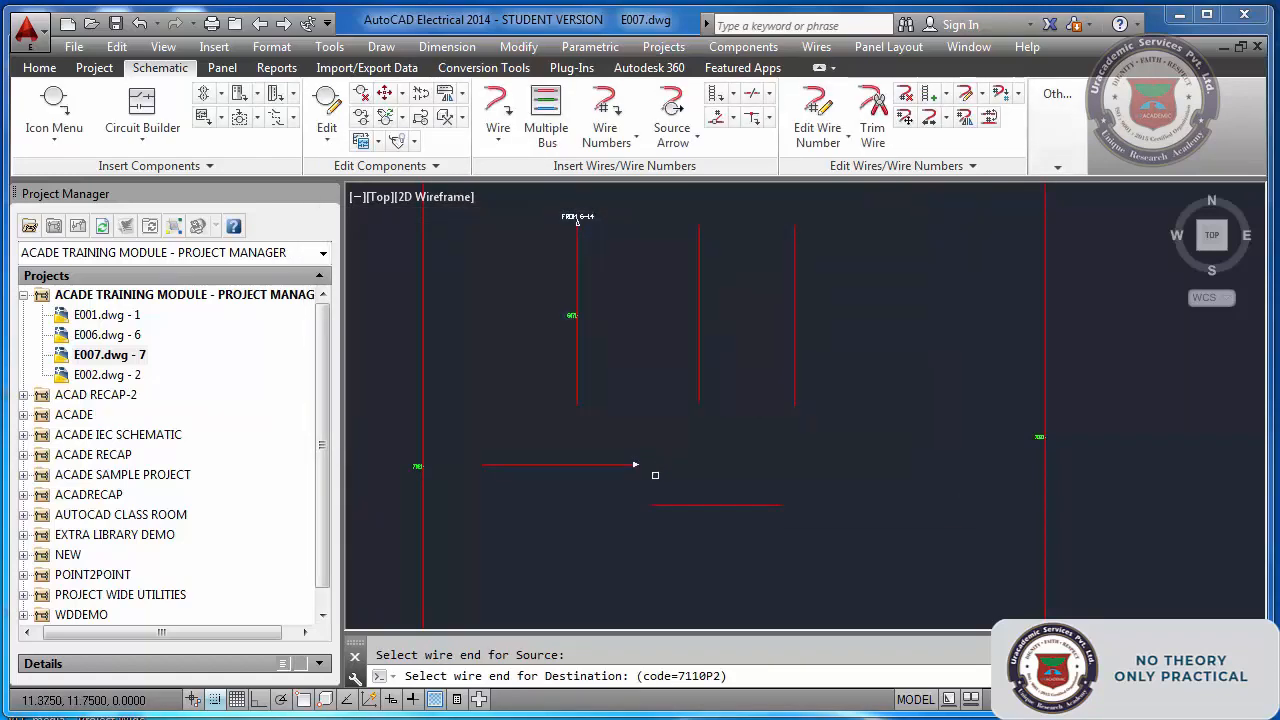
click(651, 505)
- Examine the cross-reference texts of the two horizontal signal arrows and inspect each arrow's block name and attributes
scroll(645, 500, up, 5)
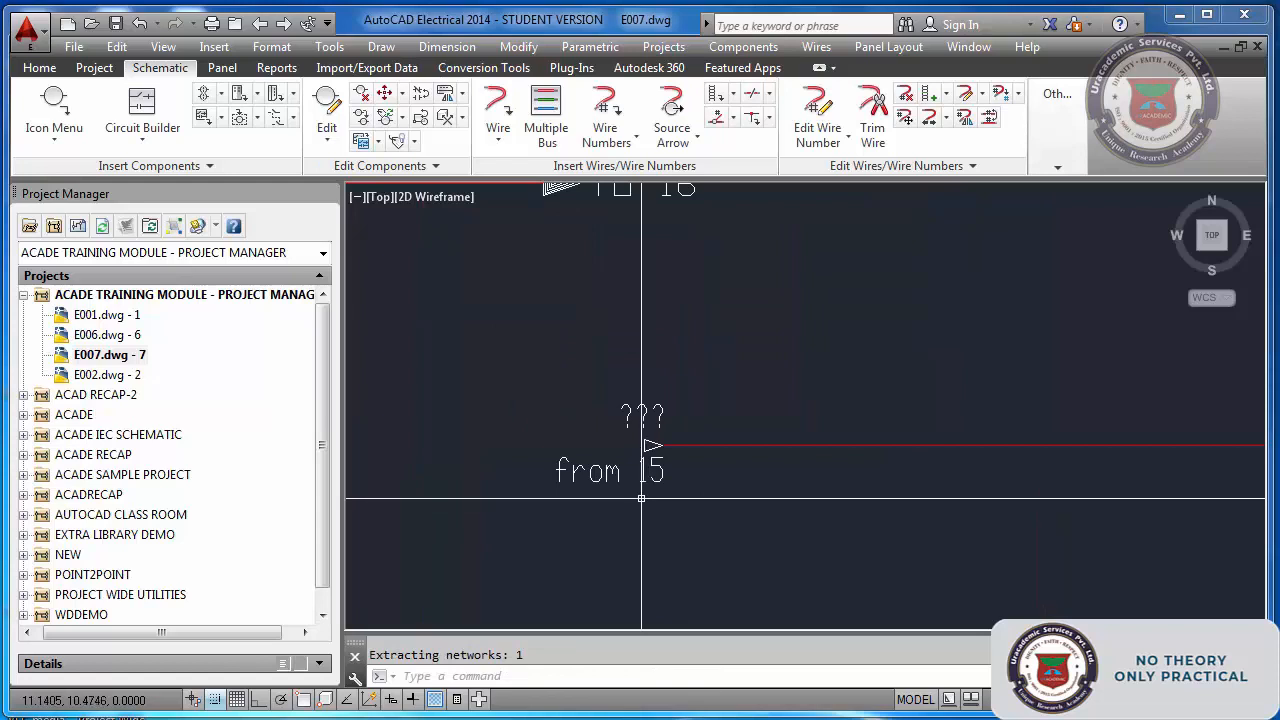
scroll(590, 485, up, 3)
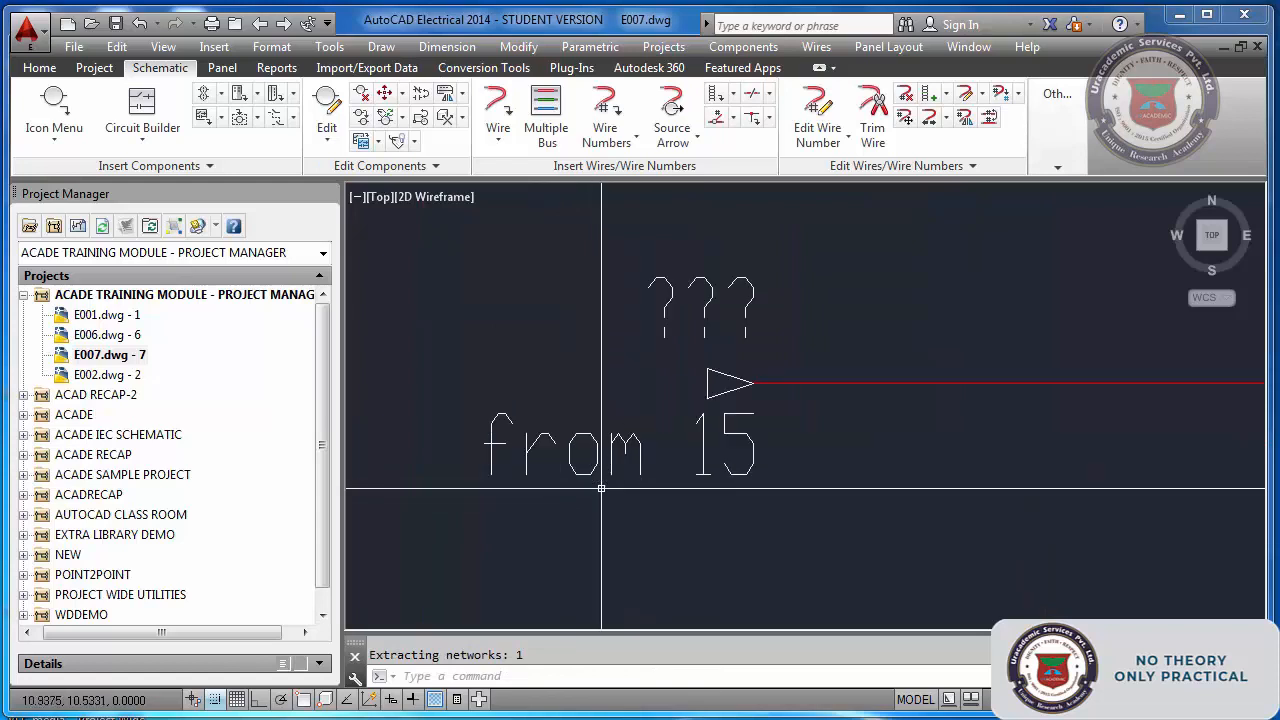
scroll(606, 434, down, 6)
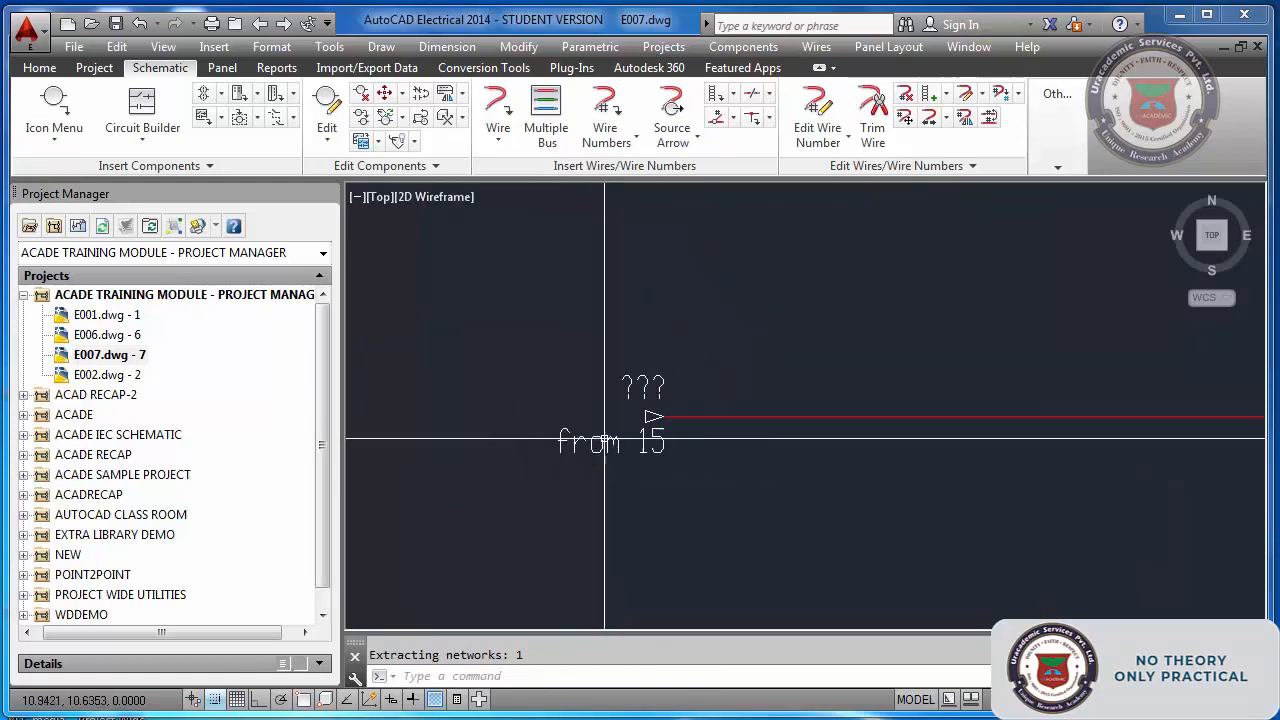
scroll(613, 381, up, 5)
scroll(608, 400, down, 4)
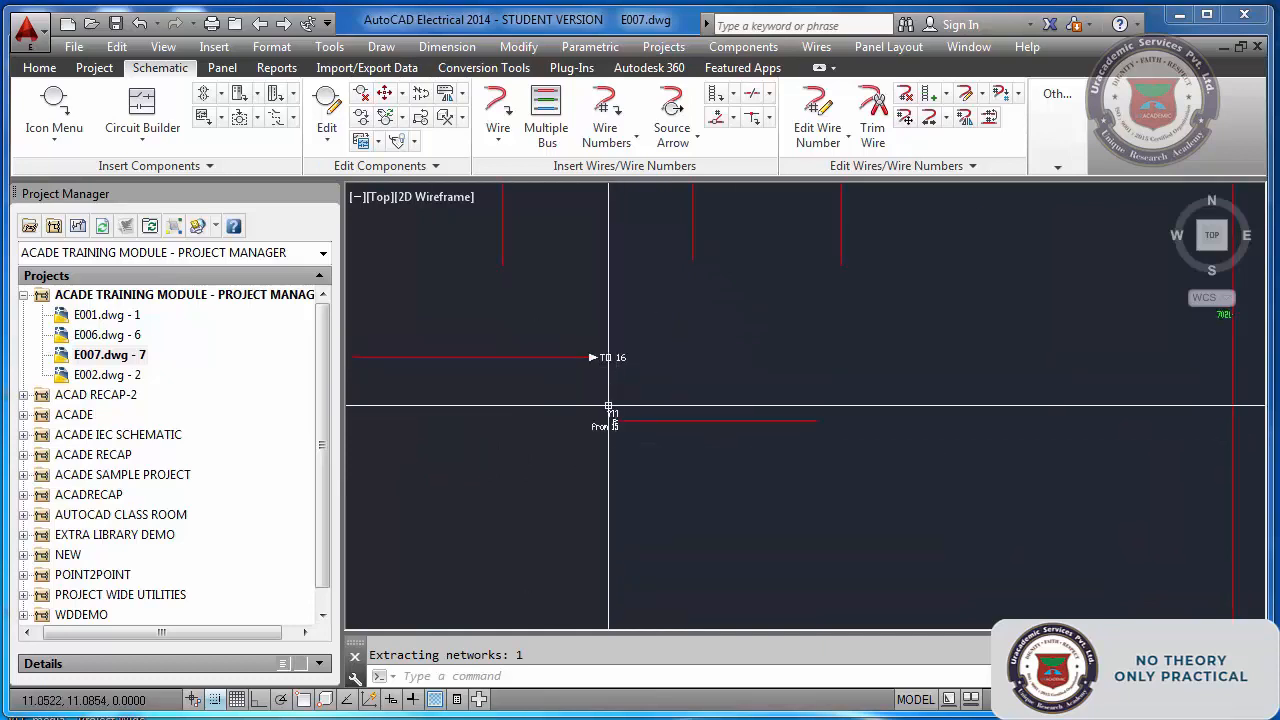
scroll(600, 430, up, 6)
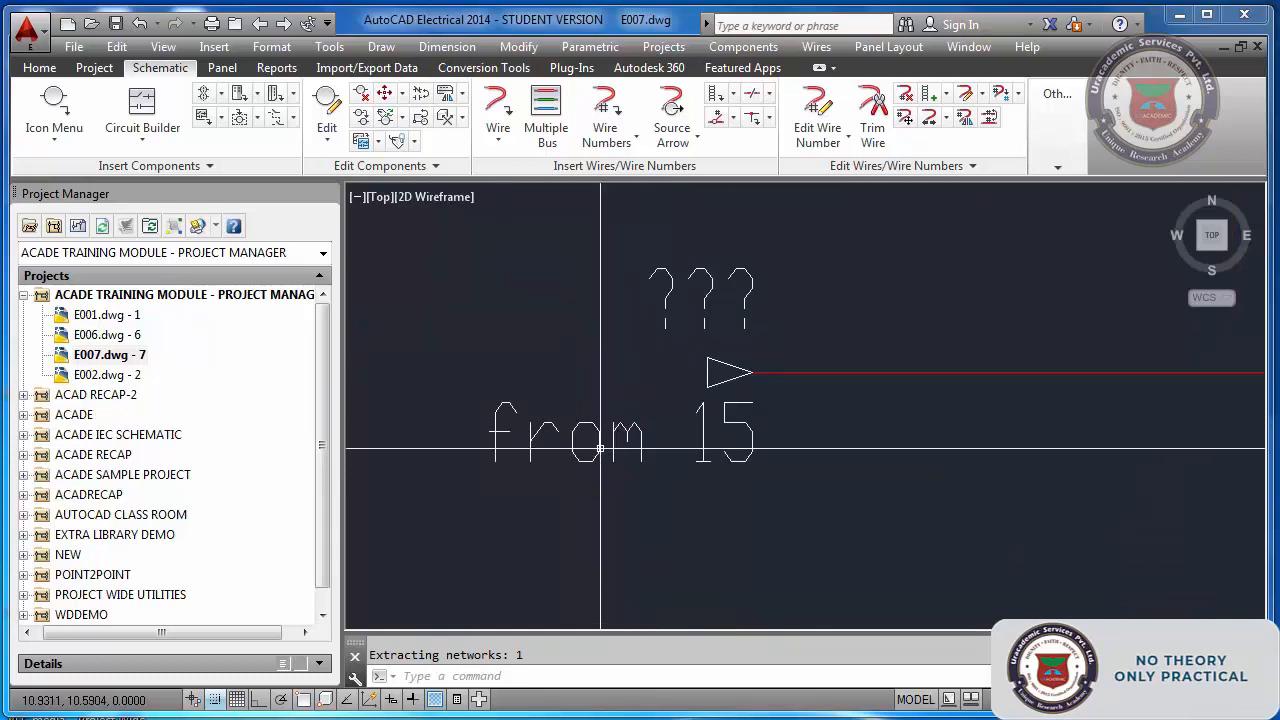
scroll(600, 449, down, 4)
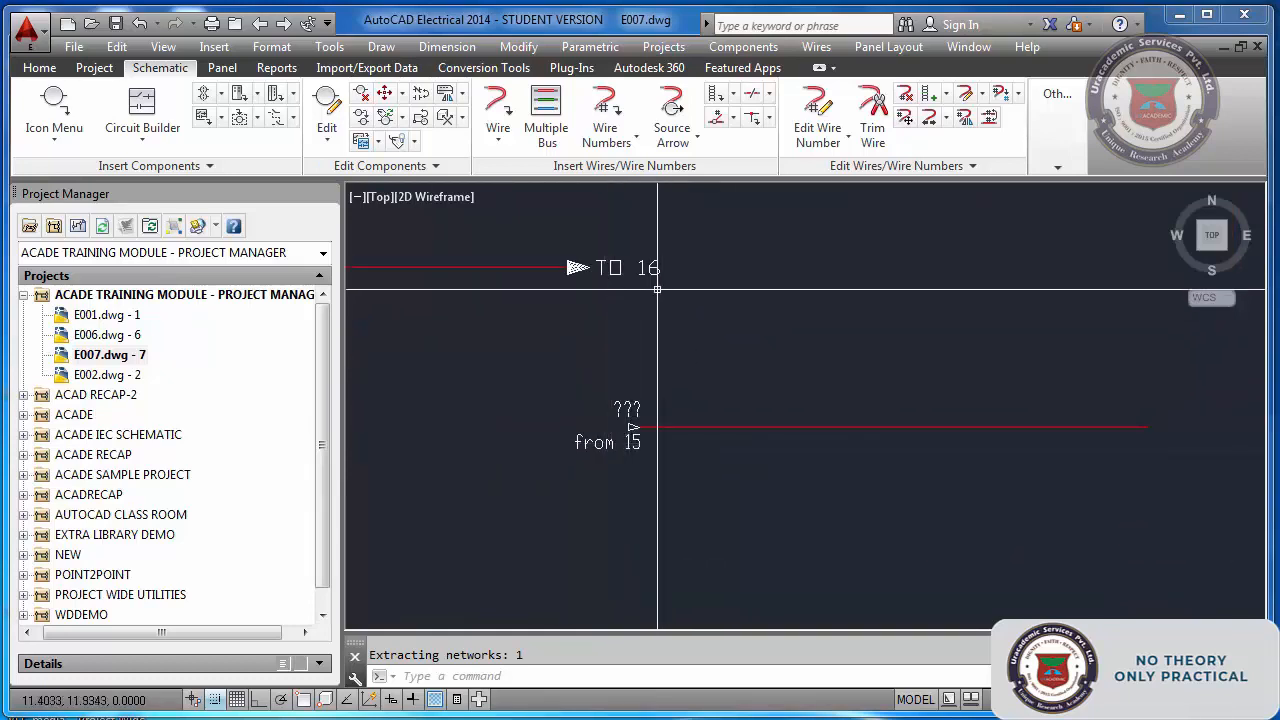
double_click(603, 267)
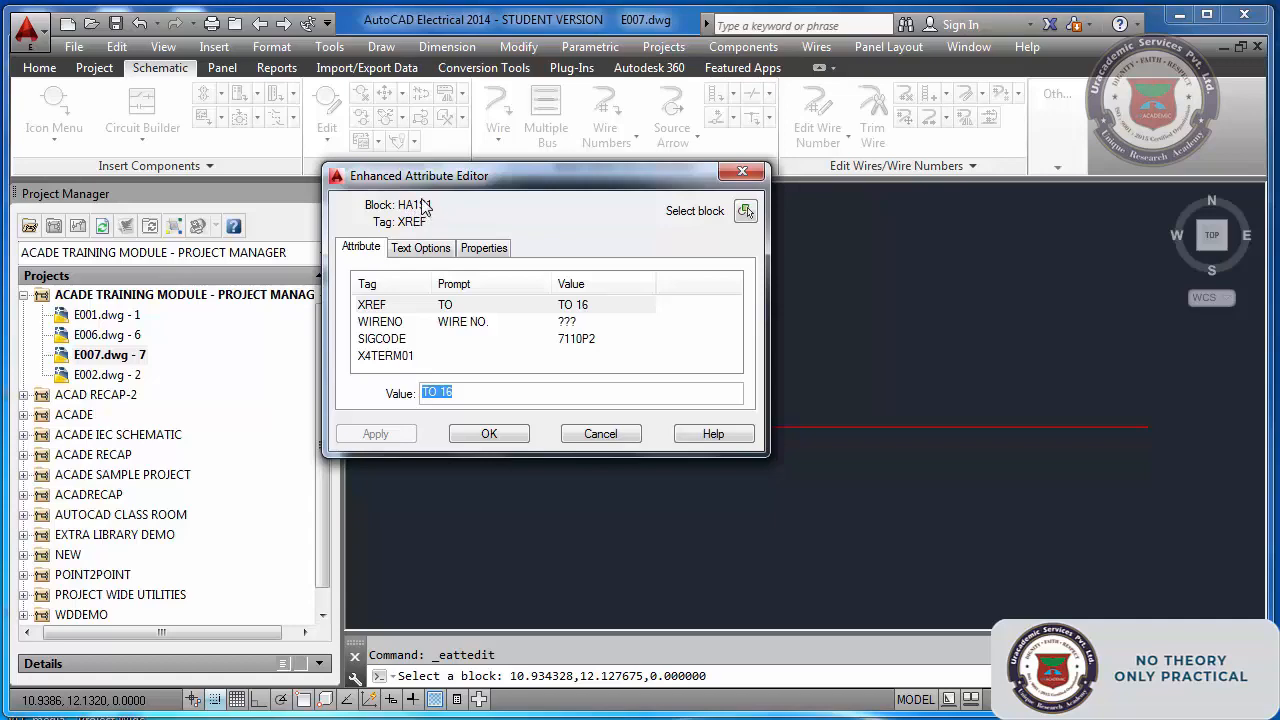
key(Escape)
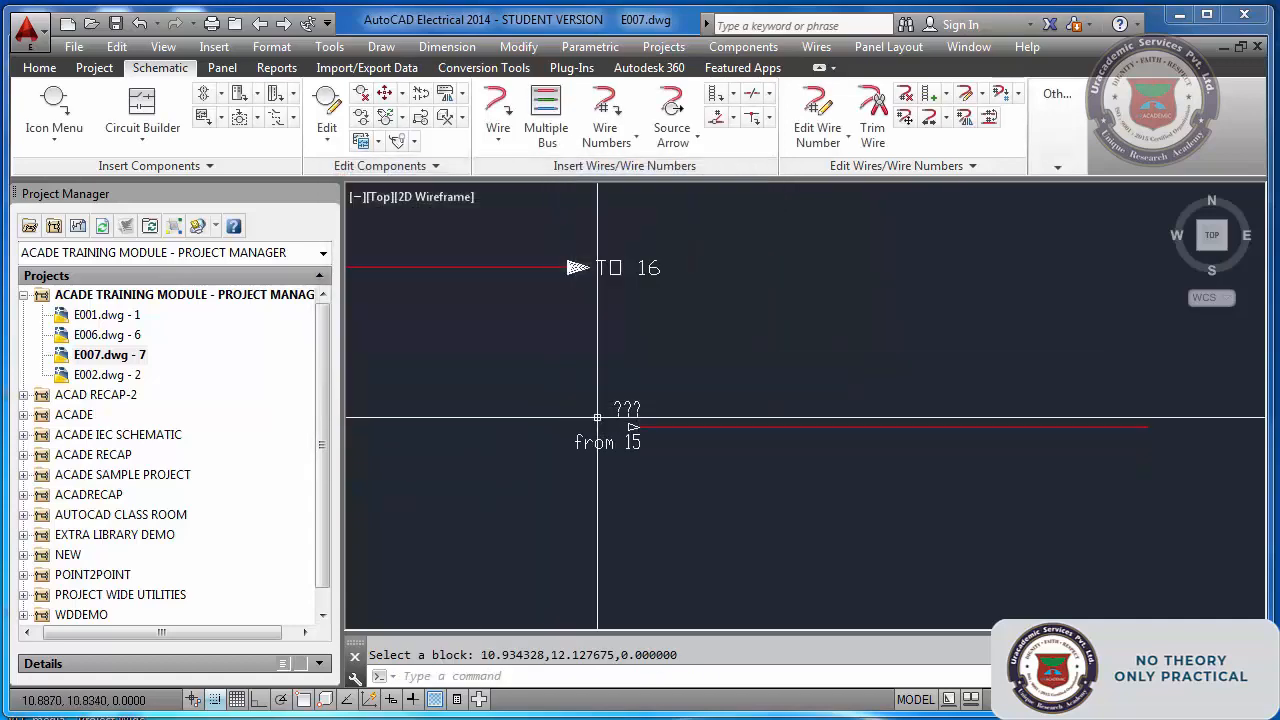
double_click(606, 442)
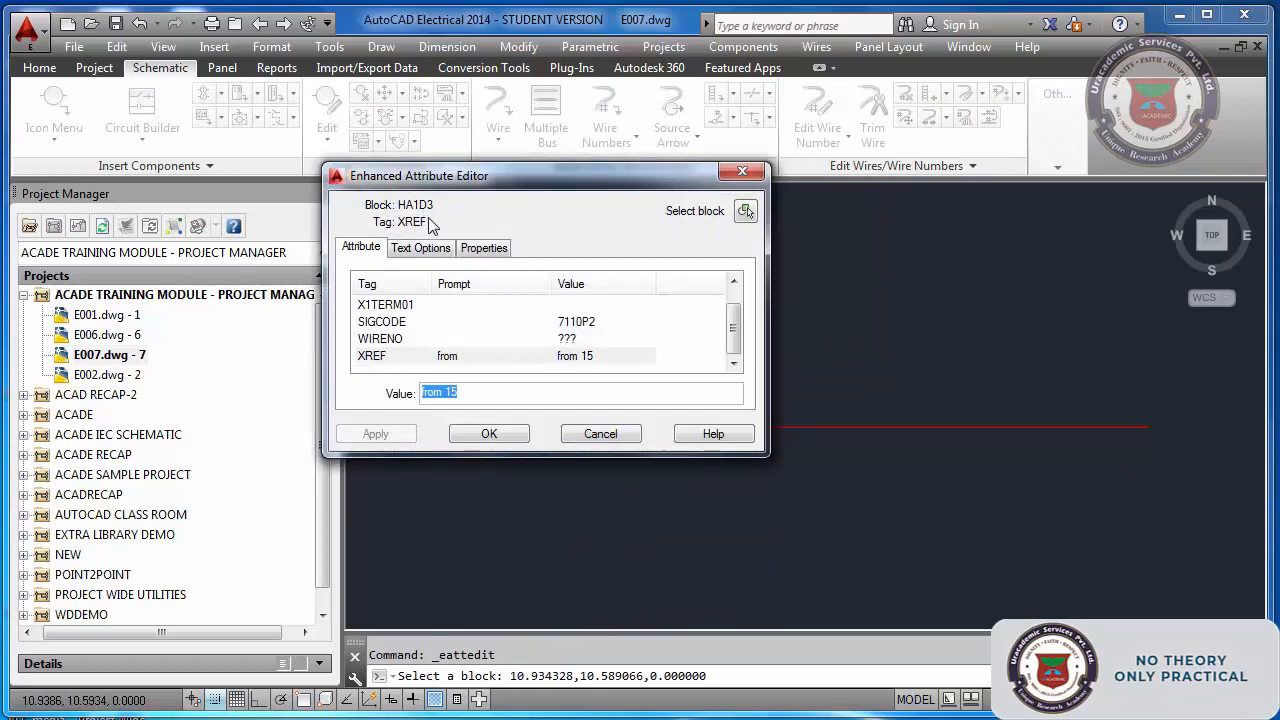
key(Escape)
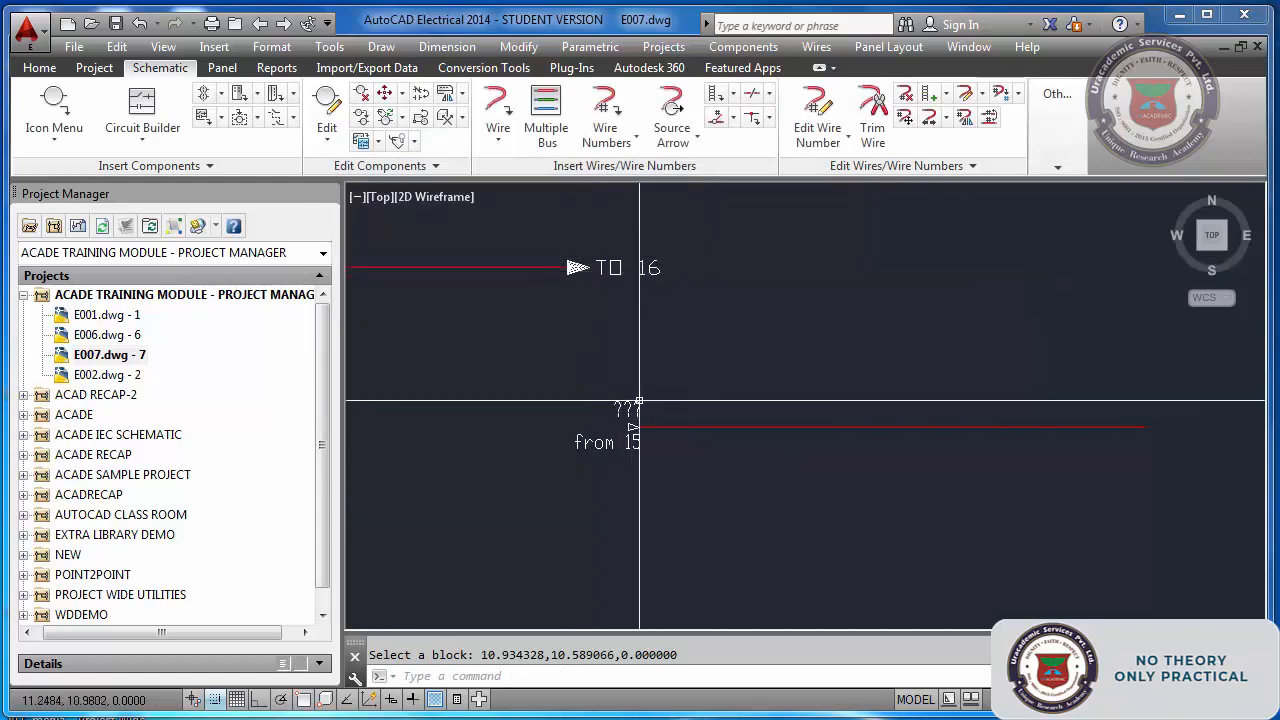
- Review the source signal code options for the lower end of the first unnumbered vertical wire without inserting an arrow
scroll(639, 401, down, 5)
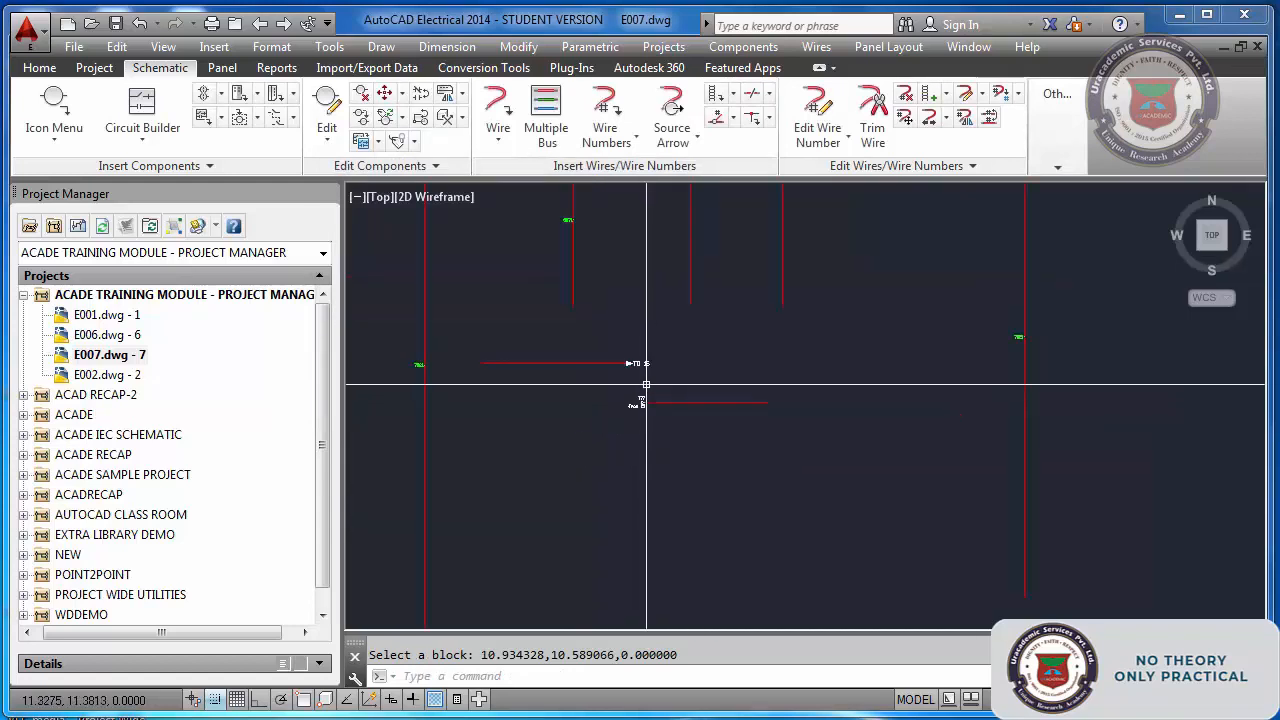
scroll(646, 384, down, 6)
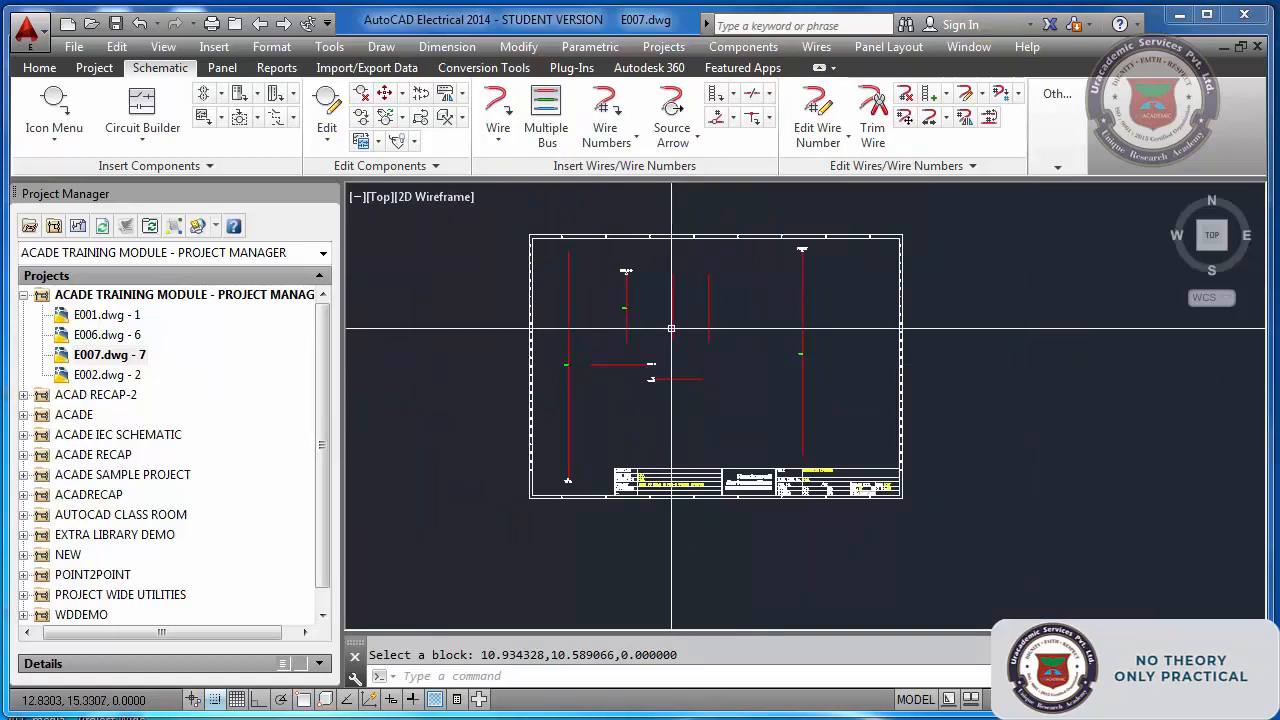
scroll(671, 328, up, 2)
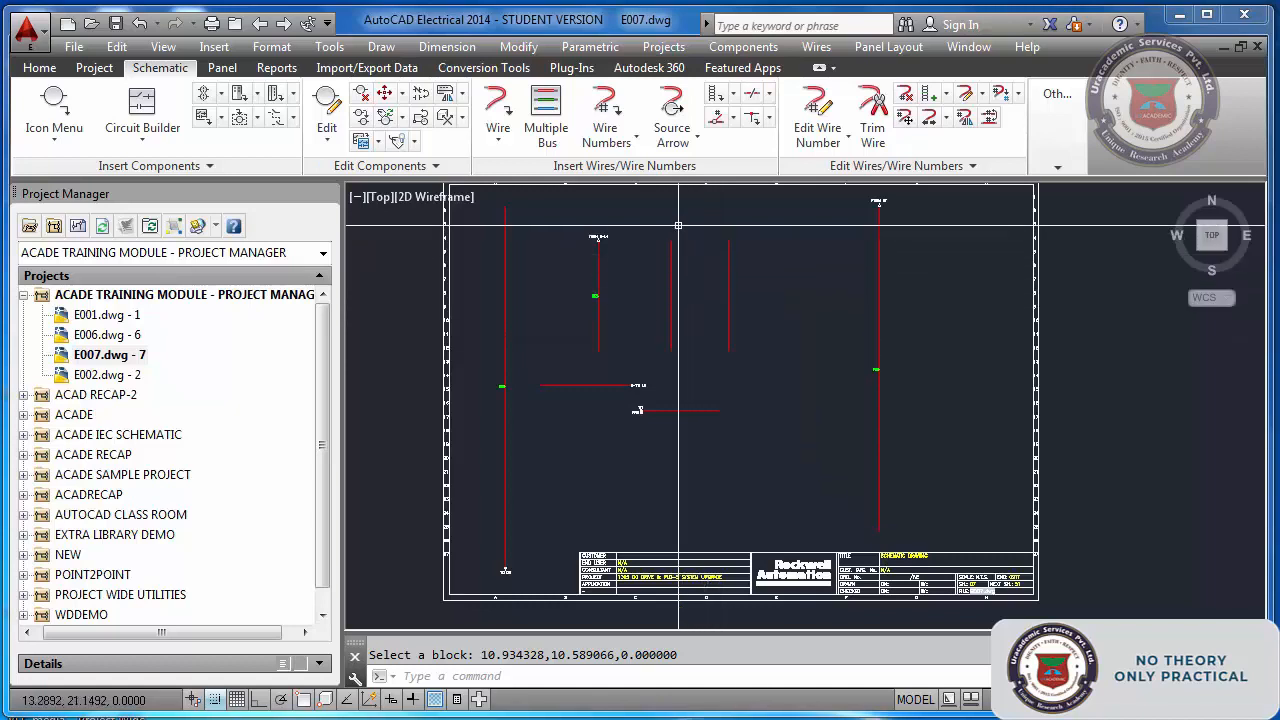
click(673, 137)
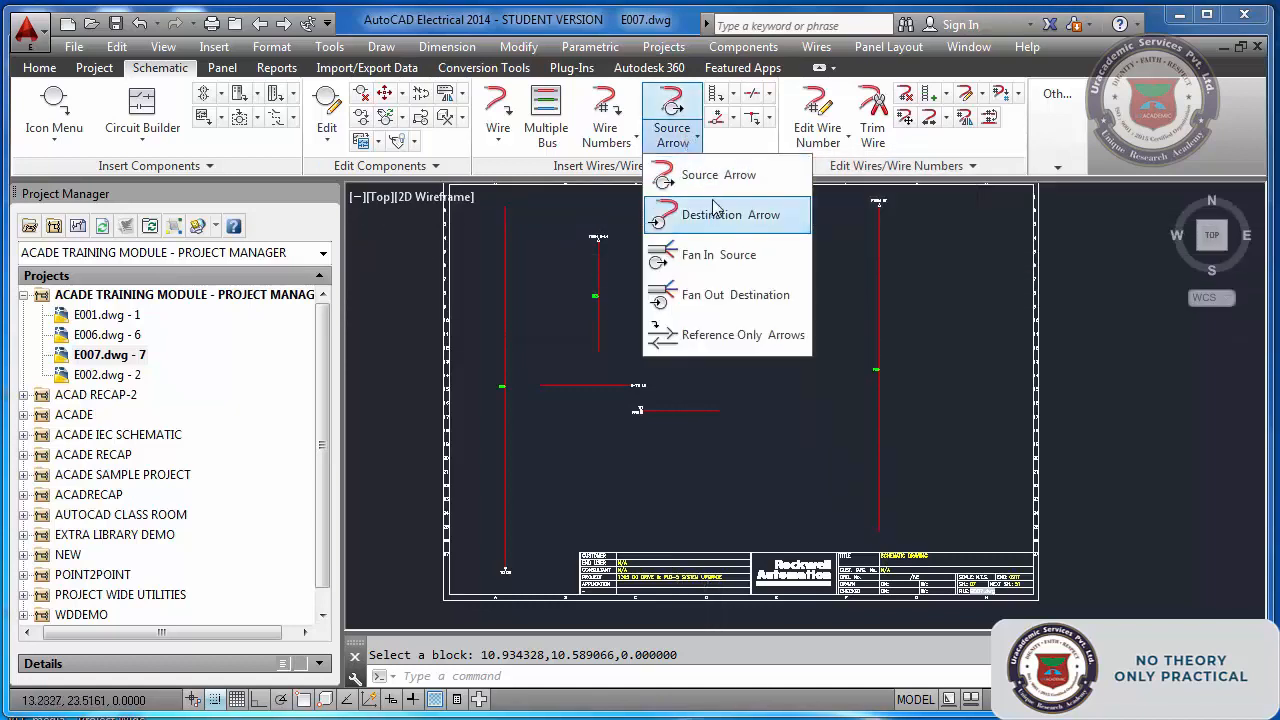
click(709, 211)
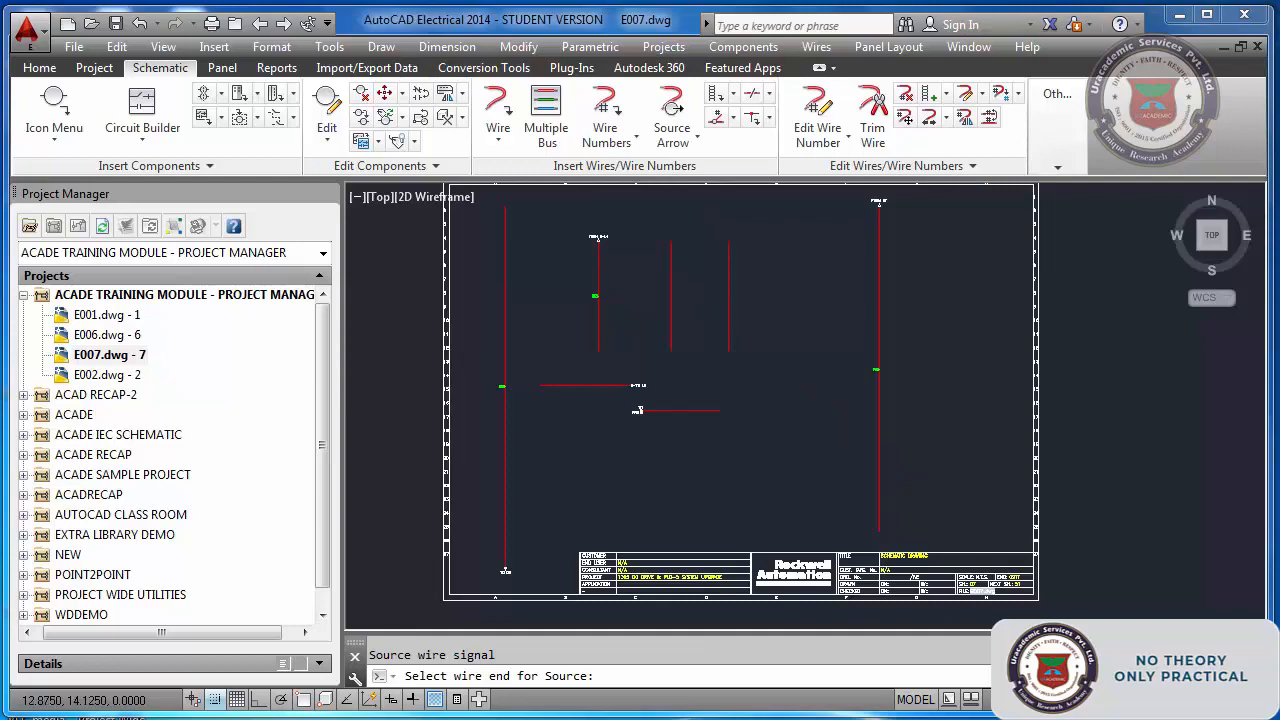
click(671, 350)
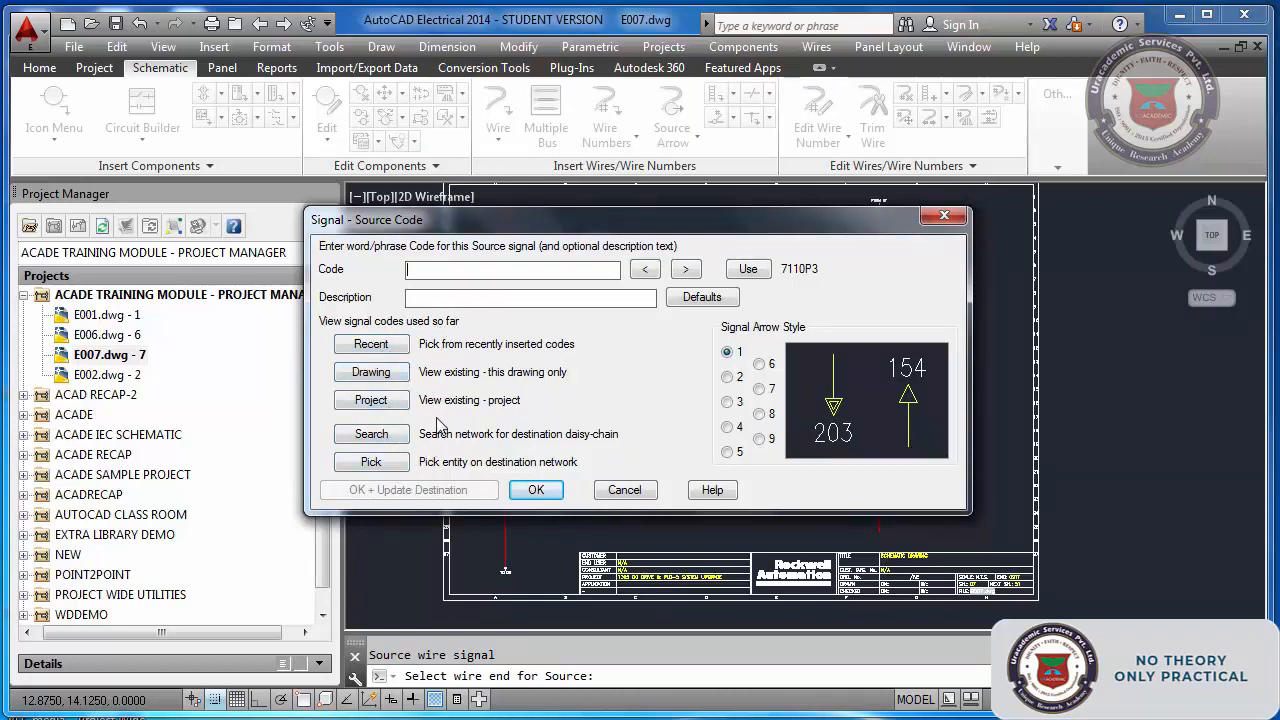
click(625, 490)
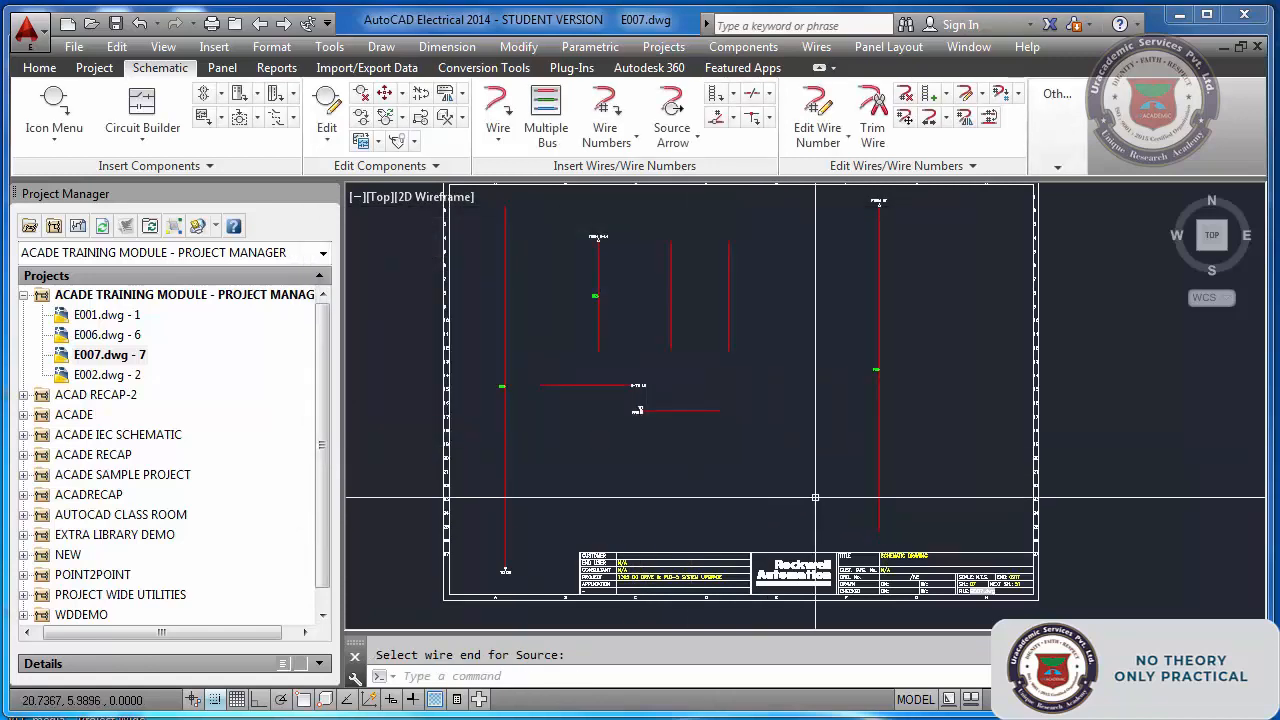
- Erase all wires, wire numbers and signal arrows inside the drawing frame, fit the view to the extents, and save E007.dwg
click(903, 532)
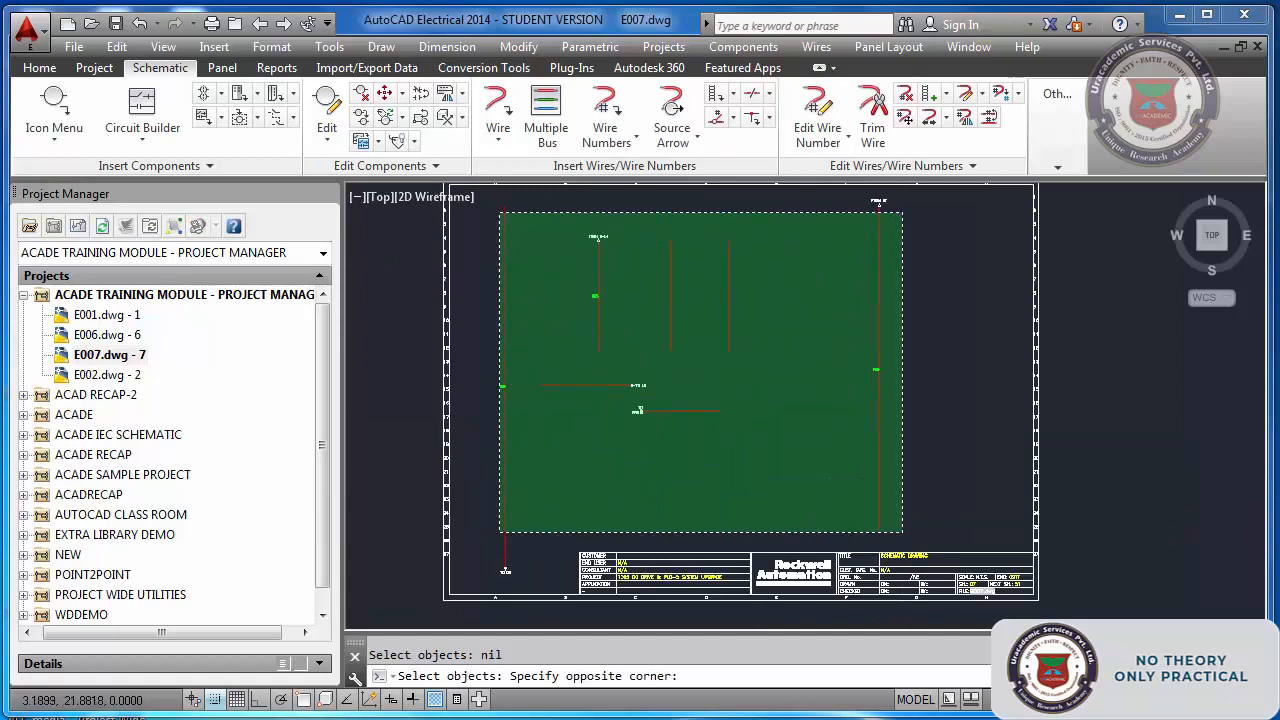
click(495, 200)
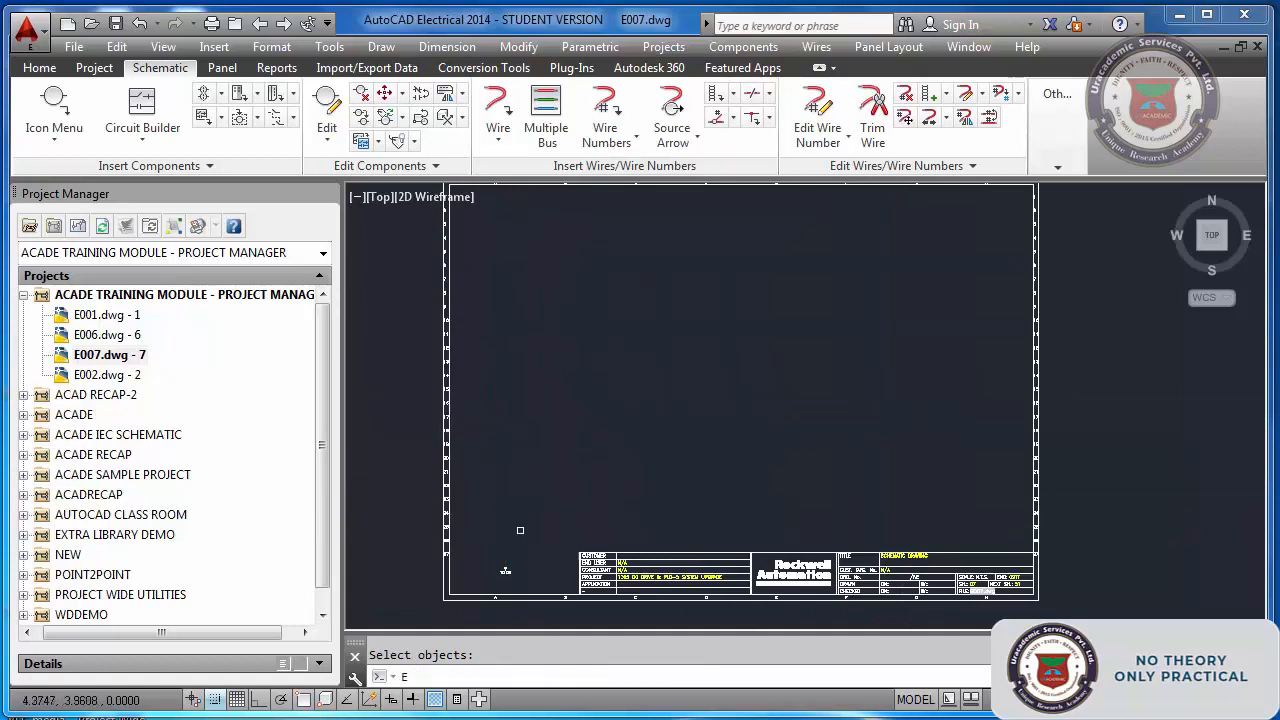
click(524, 579)
click(494, 560)
key(Return)
text(z)
key(Return)
text(E)
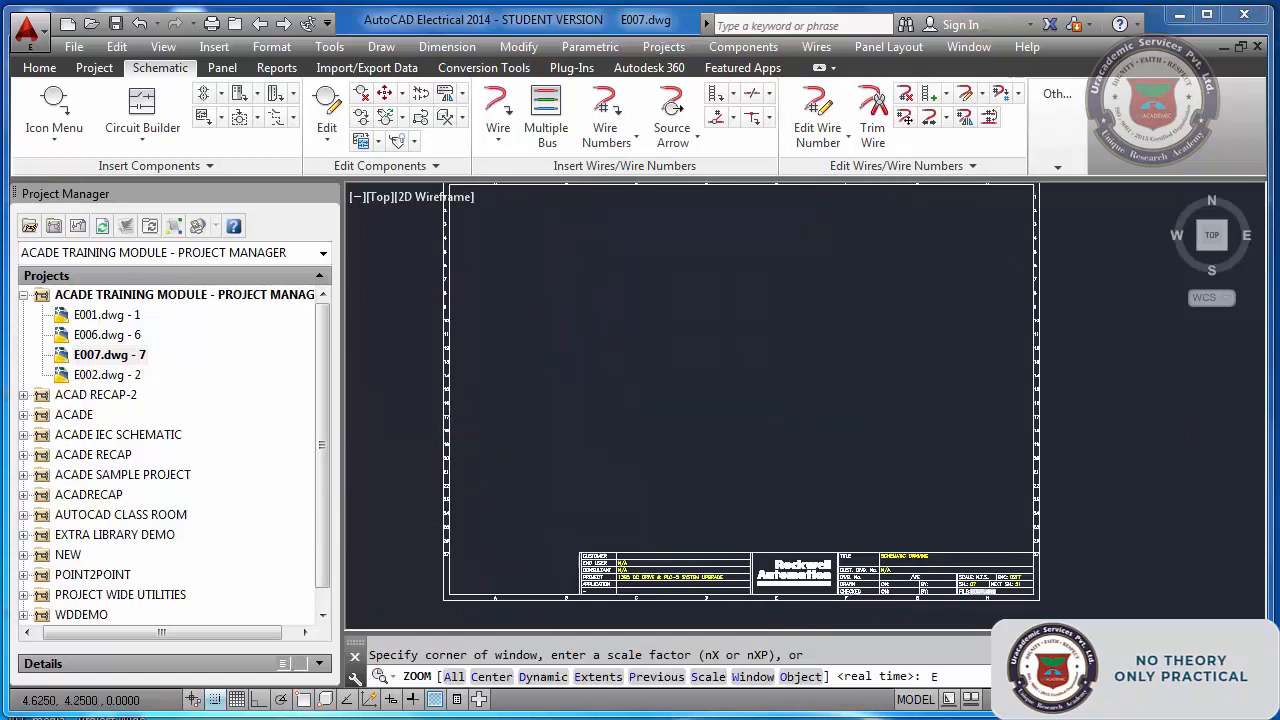
key(Return)
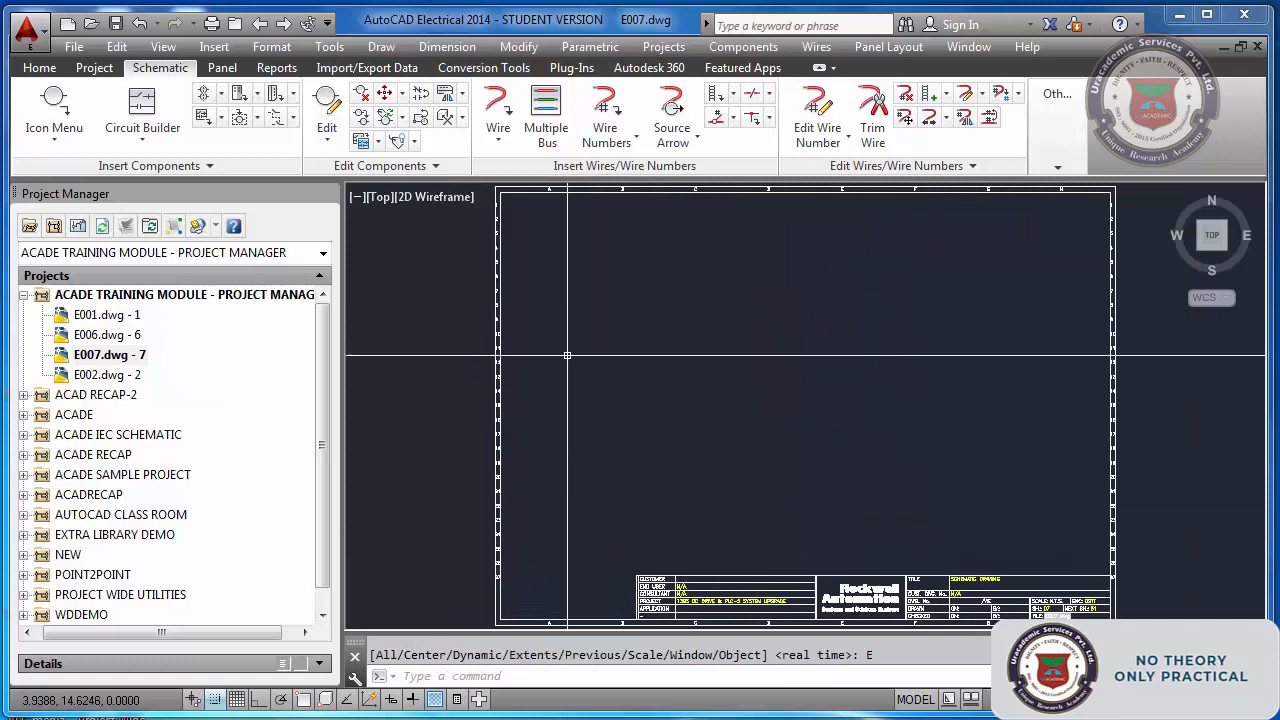
key(ctrl+s)
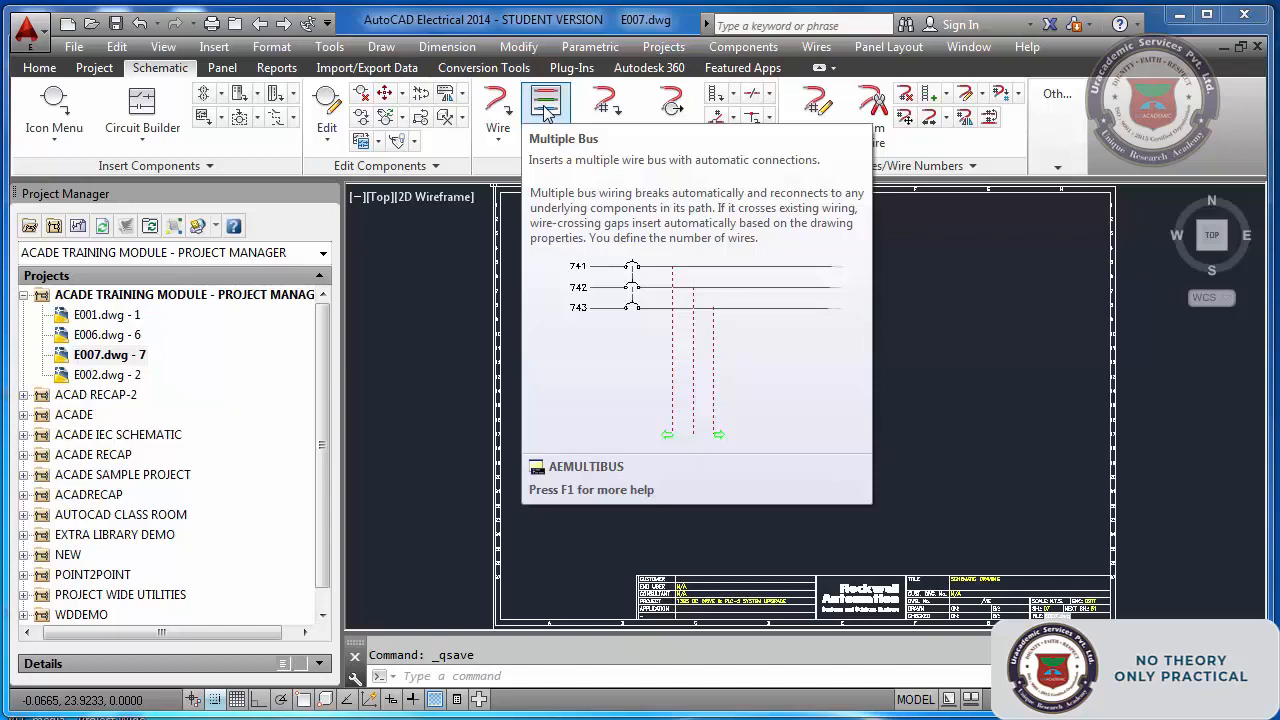
- Insert a horizontal three-wire bus with 0.7500 spacing, starting in empty space, across the upper part of the drawing frame
click(546, 110)
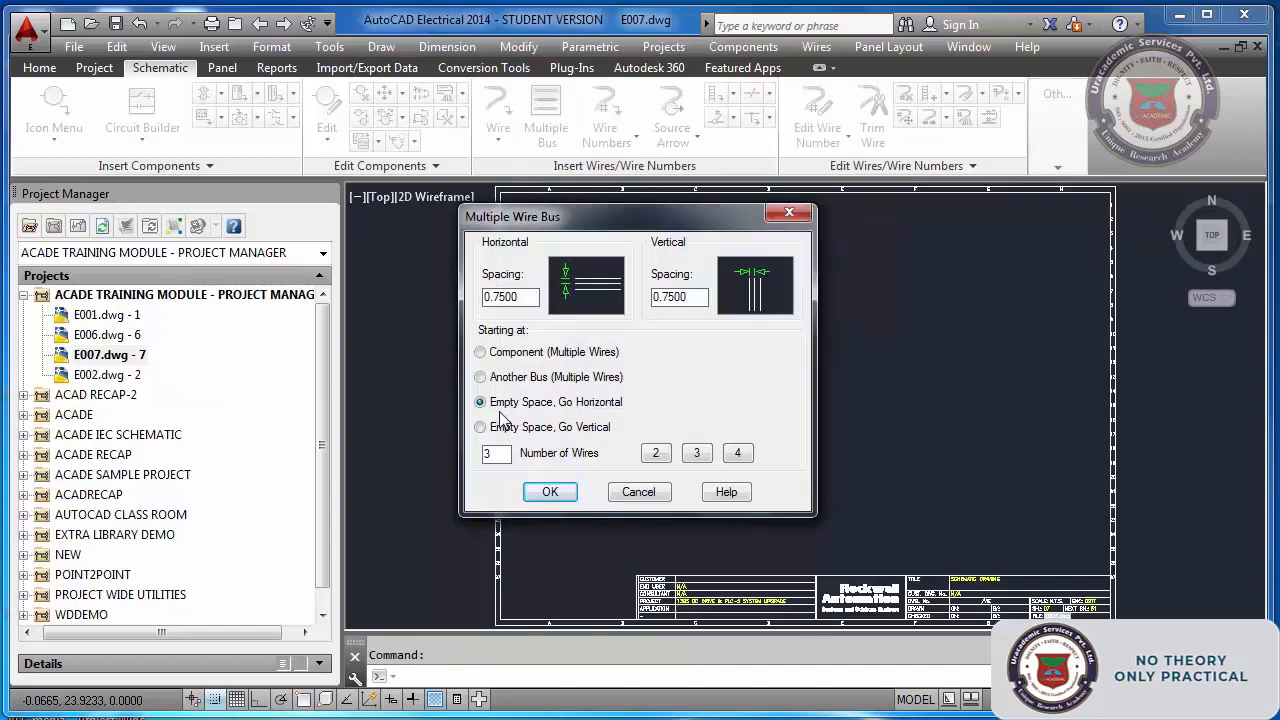
click(550, 492)
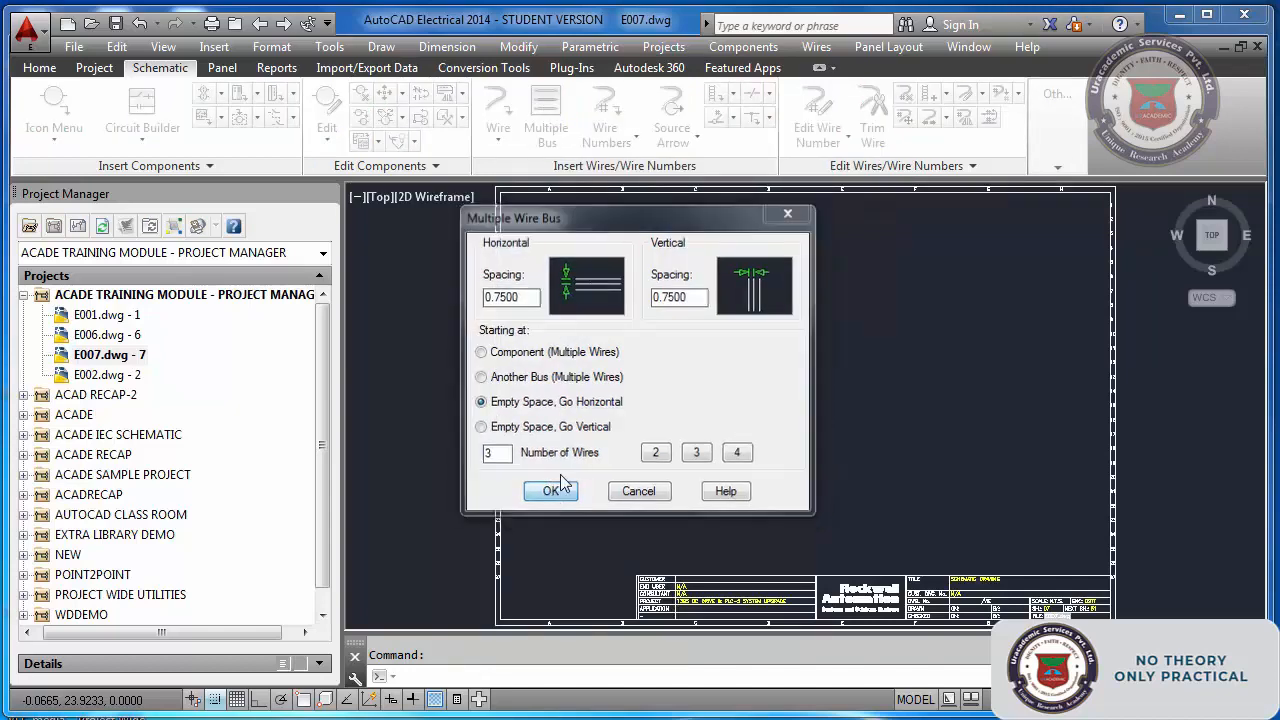
click(576, 240)
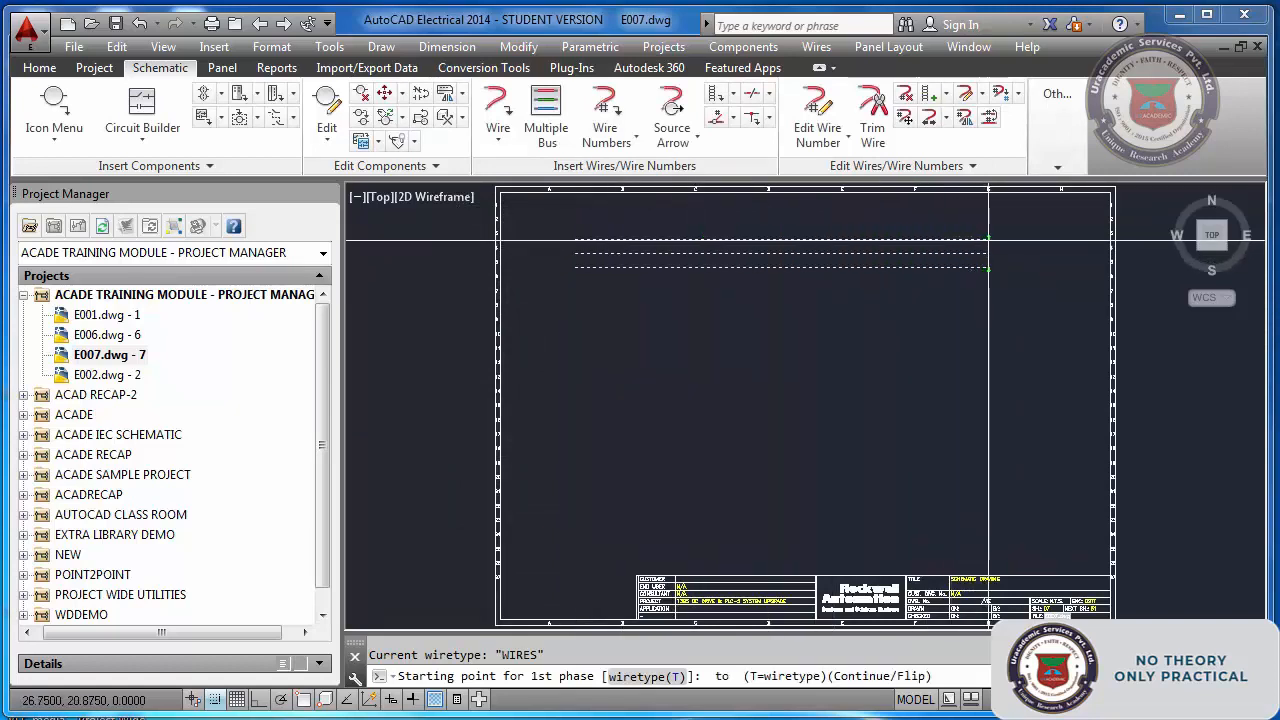
click(988, 240)
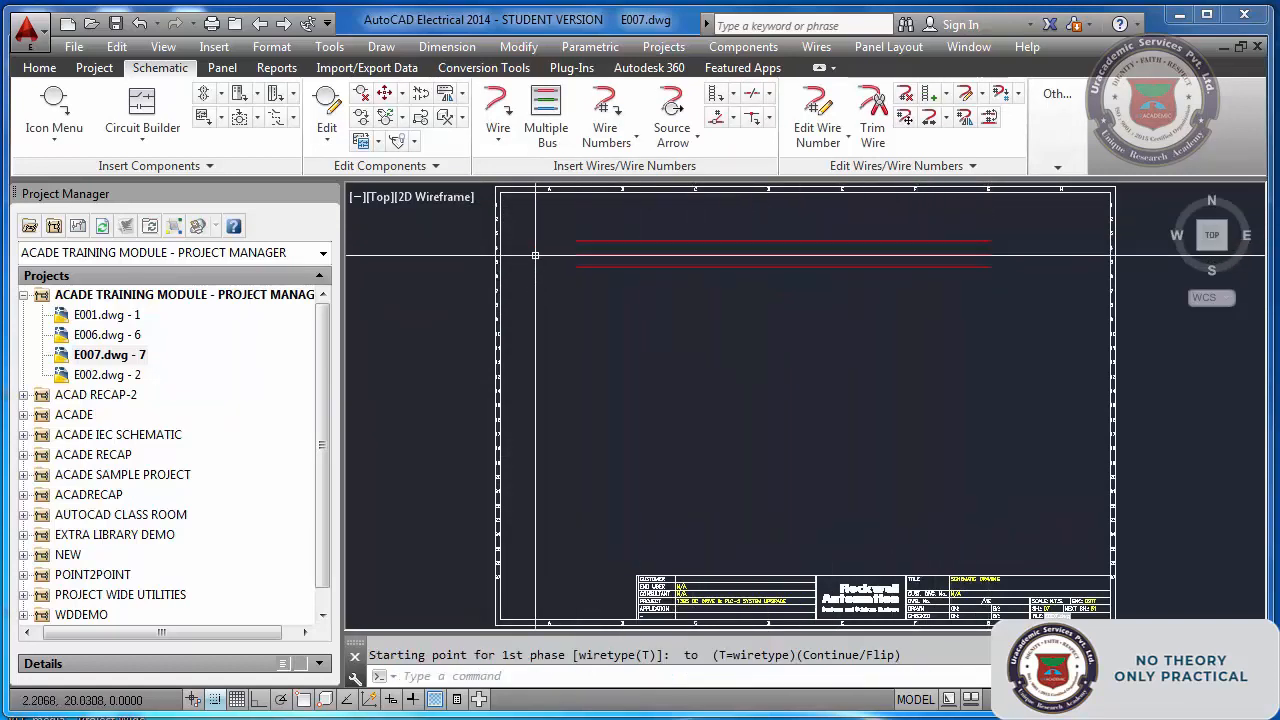
key(Escape)
- Start inserting a schematic component and collapse the expanded categories in the JIC symbol tree
click(54, 105)
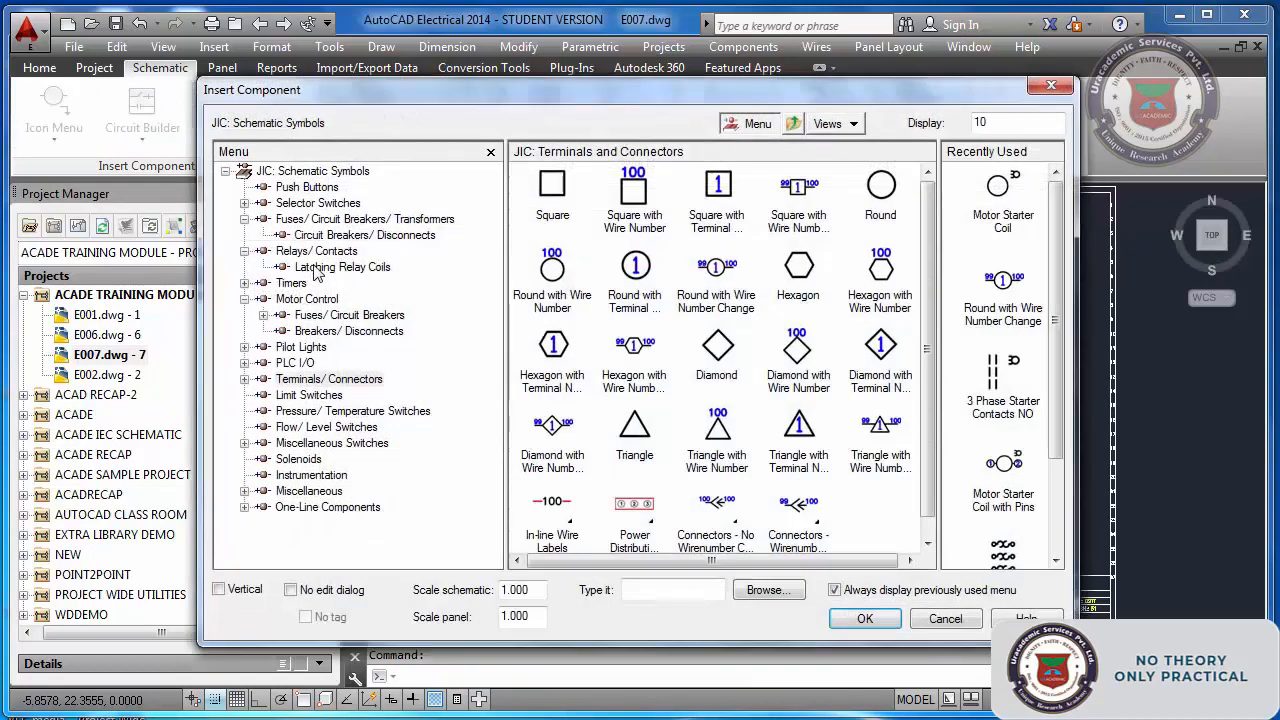
click(245, 219)
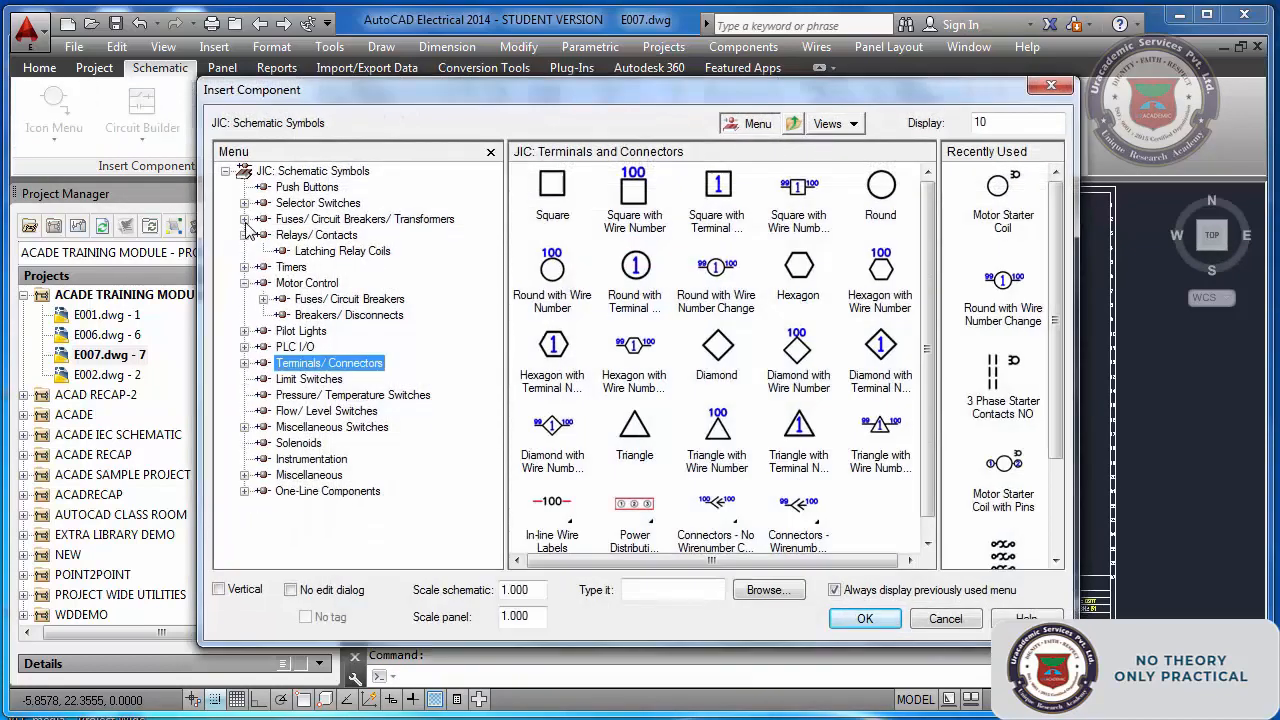
click(244, 204)
click(244, 203)
click(244, 235)
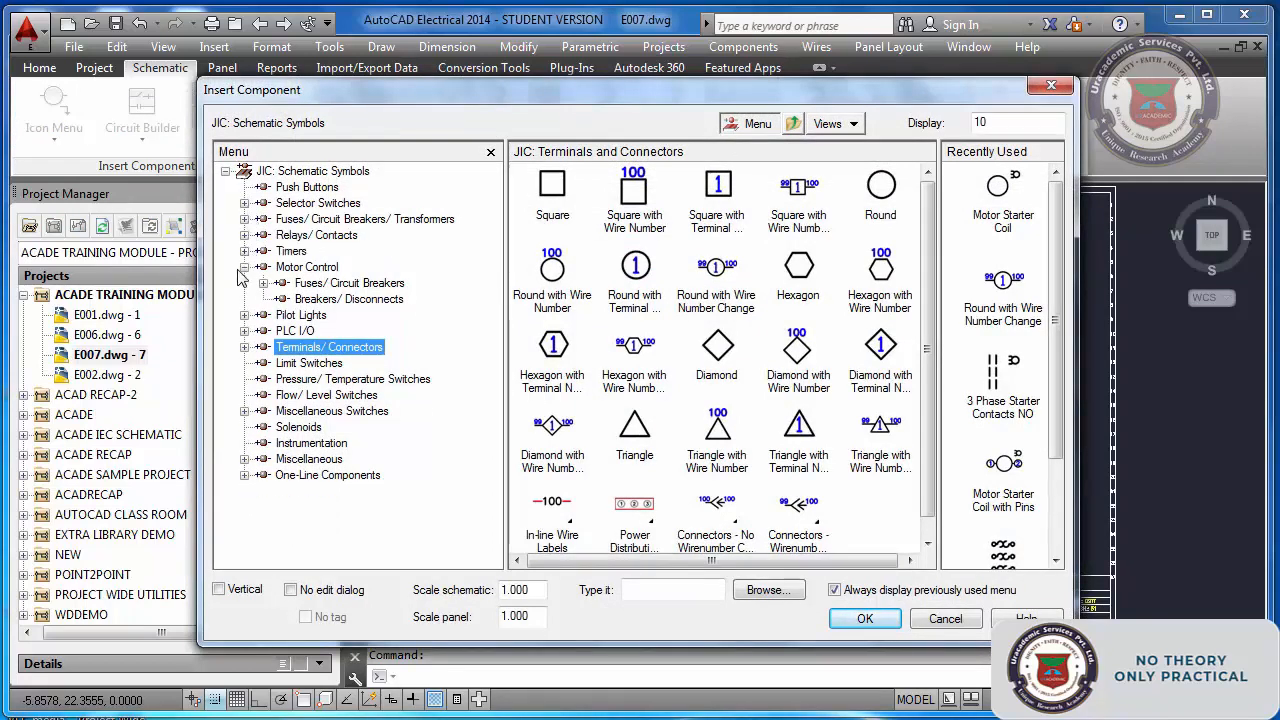
click(244, 267)
click(244, 315)
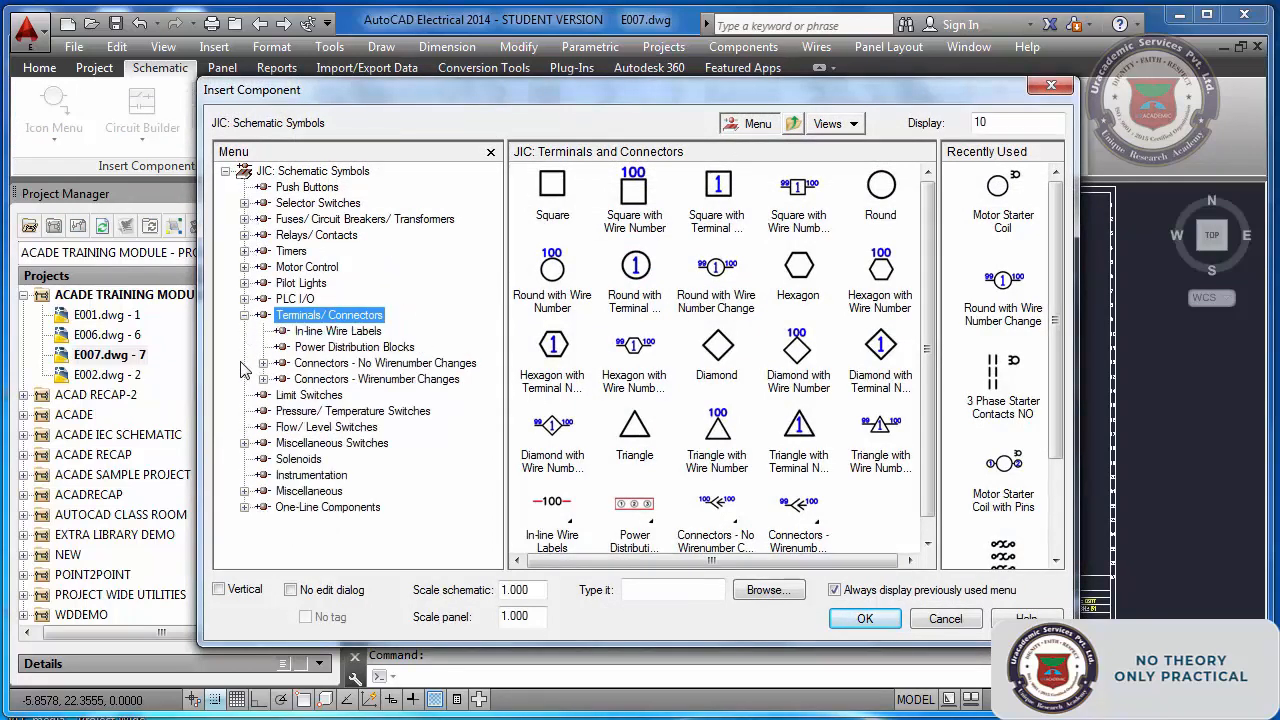
click(244, 315)
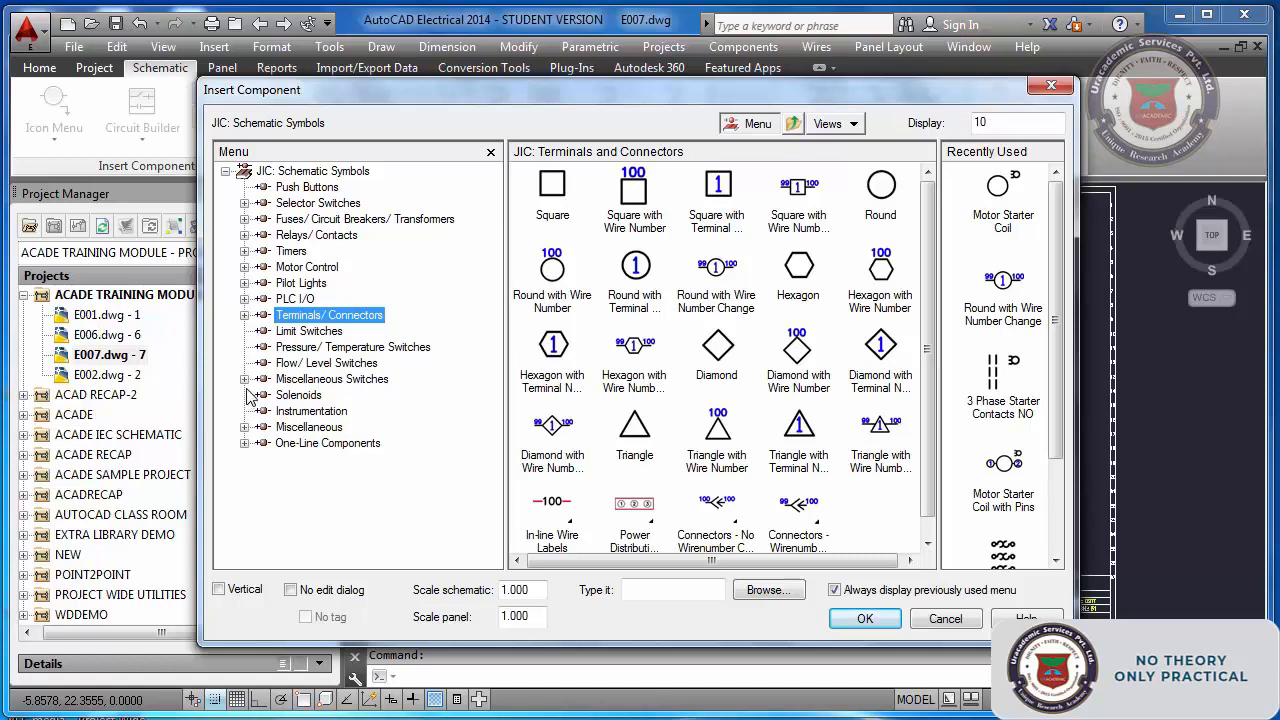
- Place a 3 Pole Motor Circuit Protector from the circuit breaker symbols near the bus's left end, building down from the upper wire
click(360, 220)
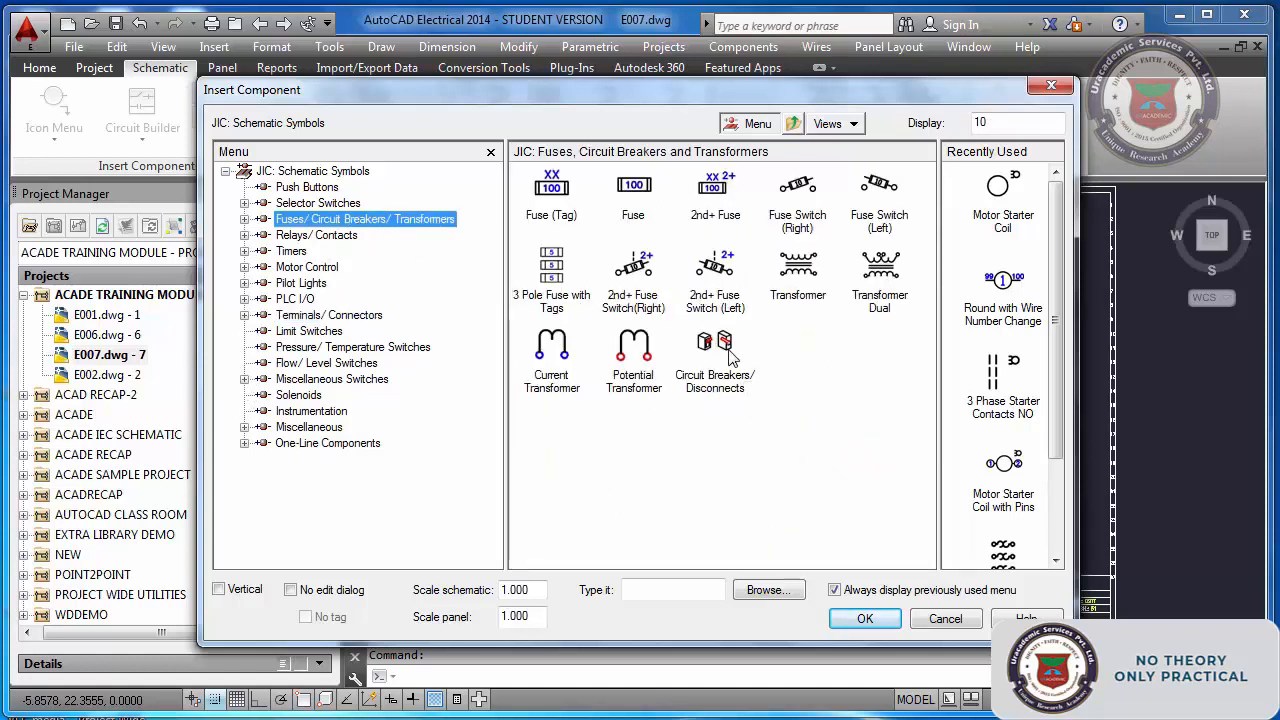
click(728, 350)
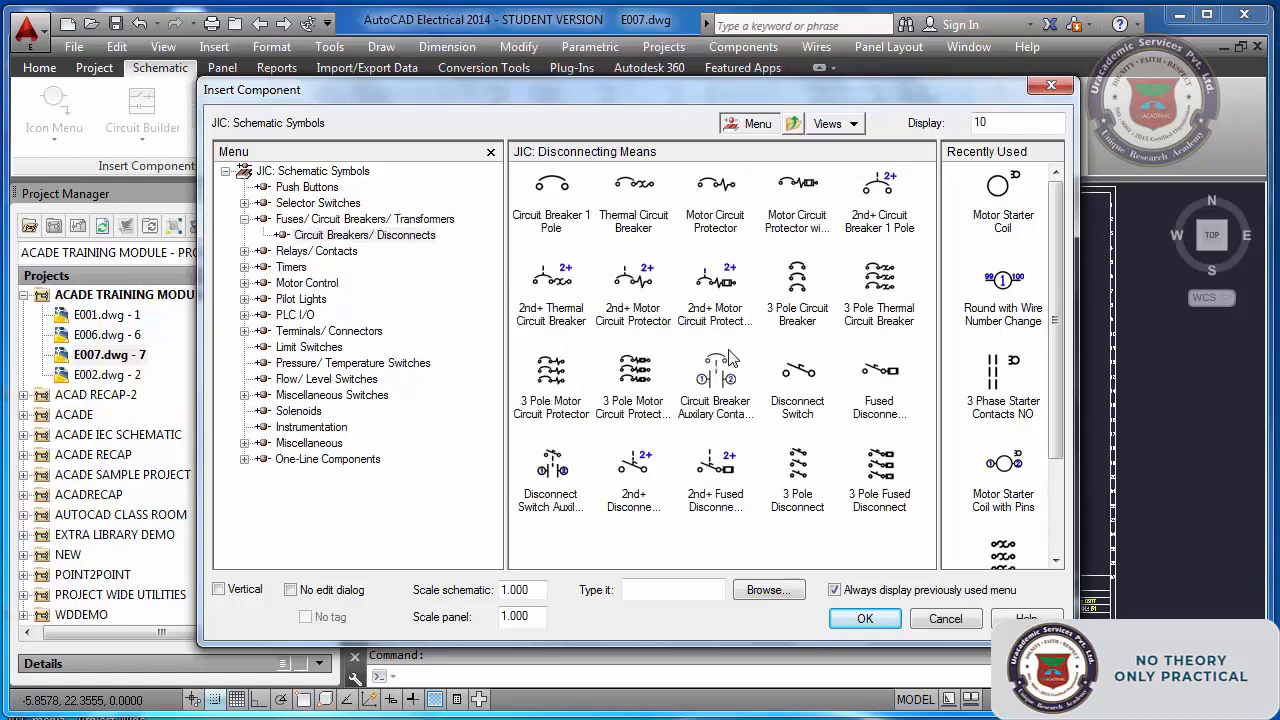
click(559, 385)
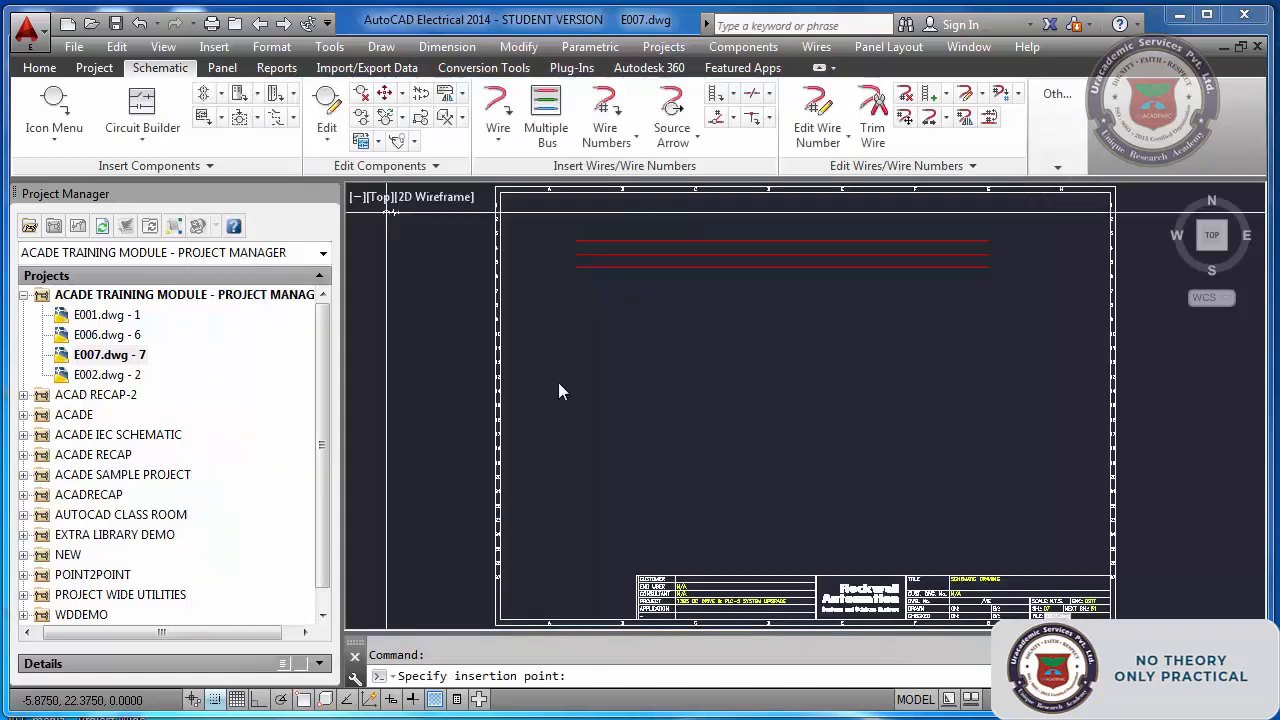
scroll(636, 242, down, 4)
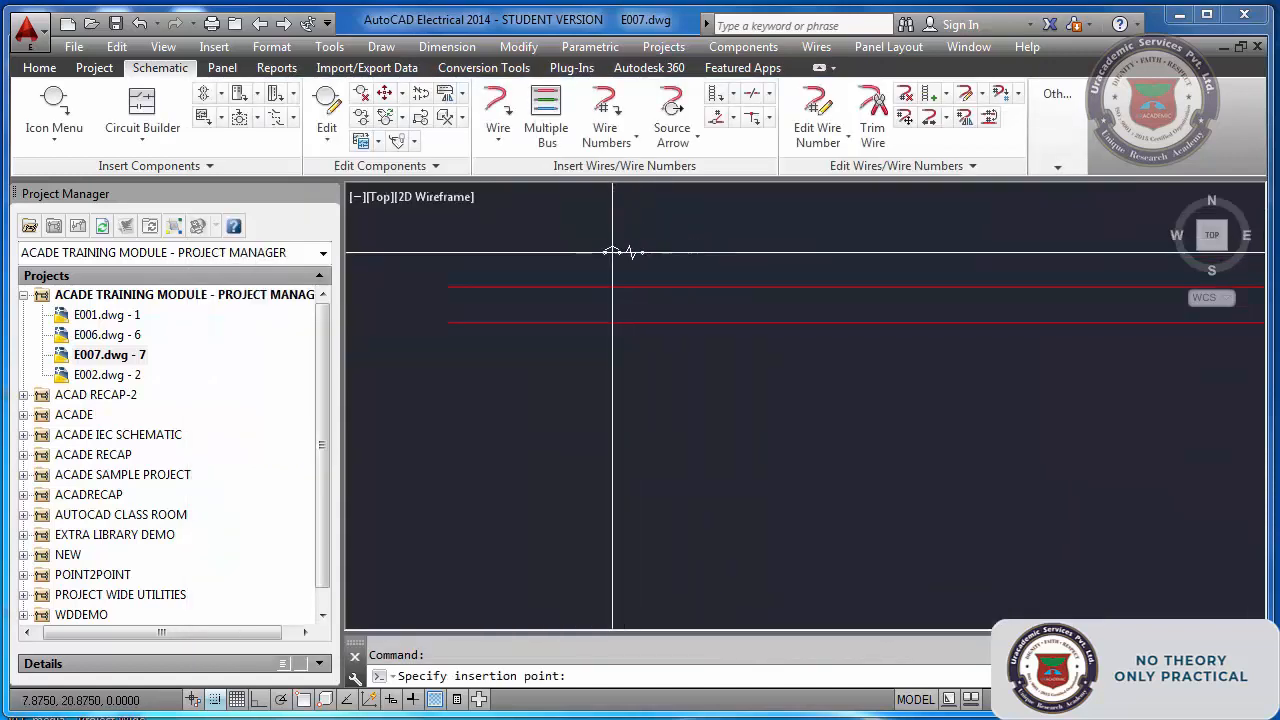
click(595, 252)
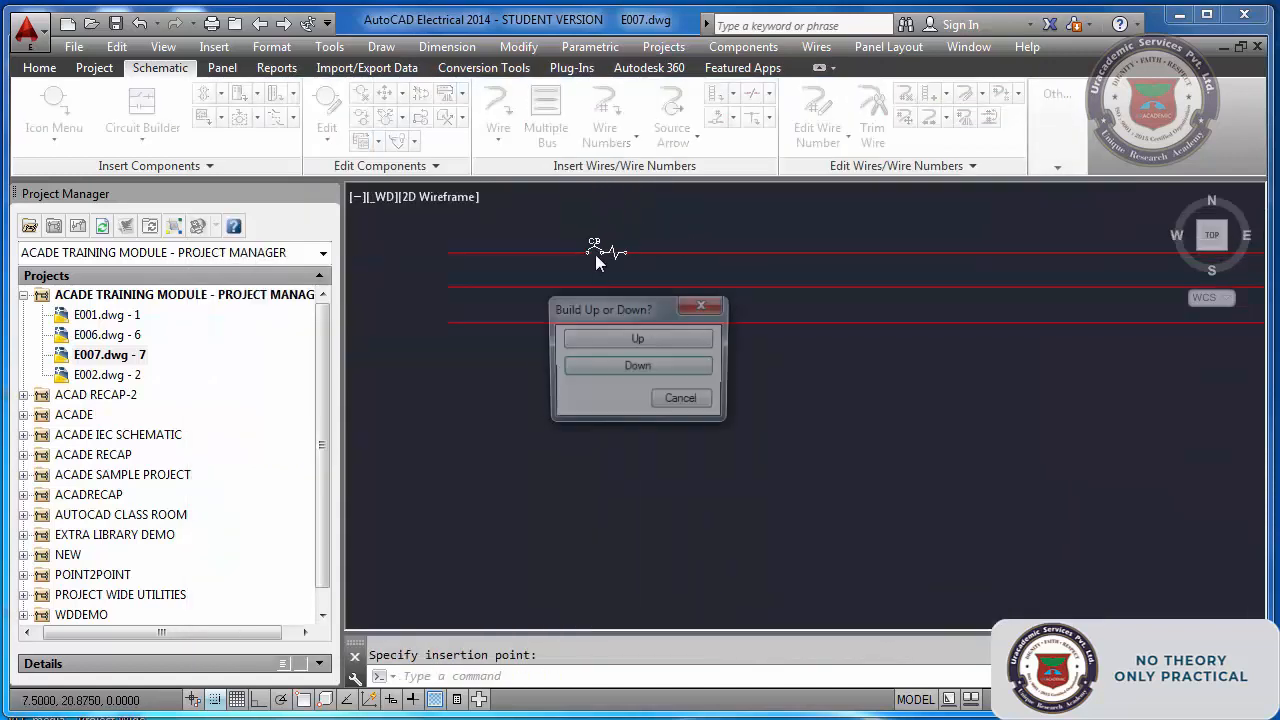
click(632, 367)
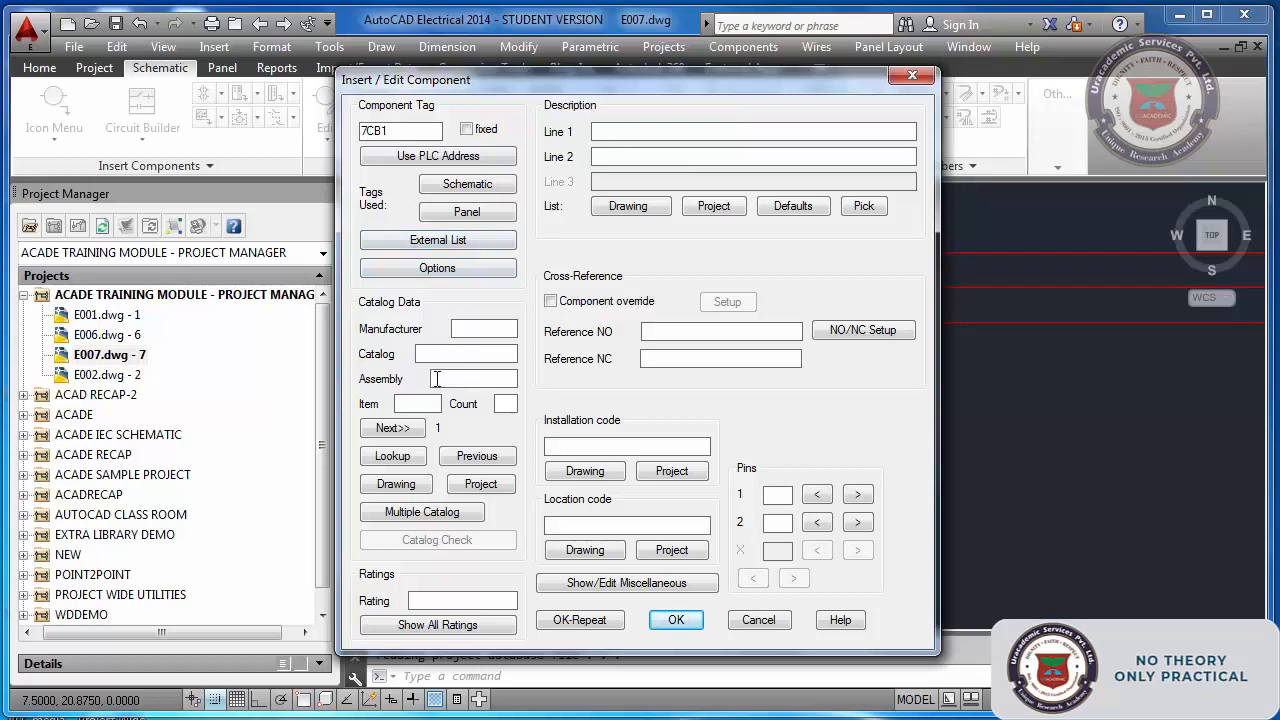
- Look up catalog parts for the circuit protector and set the manufacturer filter to show all manufacturers
click(393, 456)
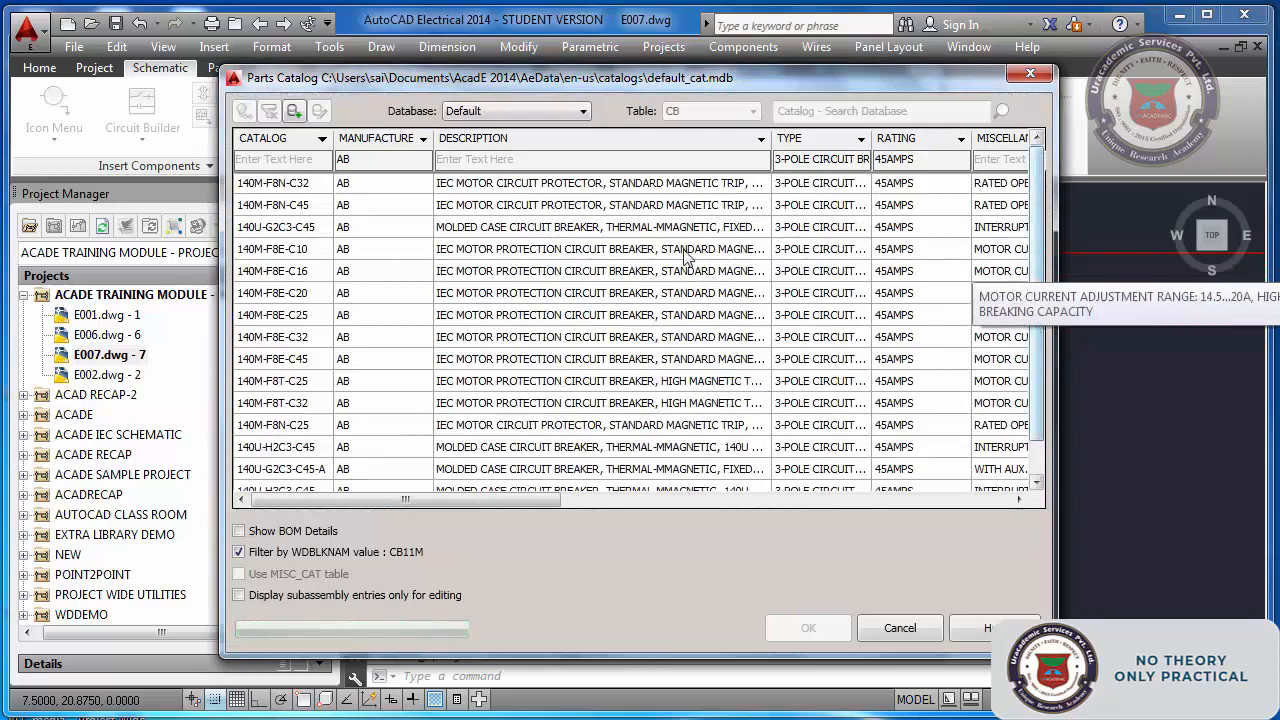
click(425, 142)
click(425, 142)
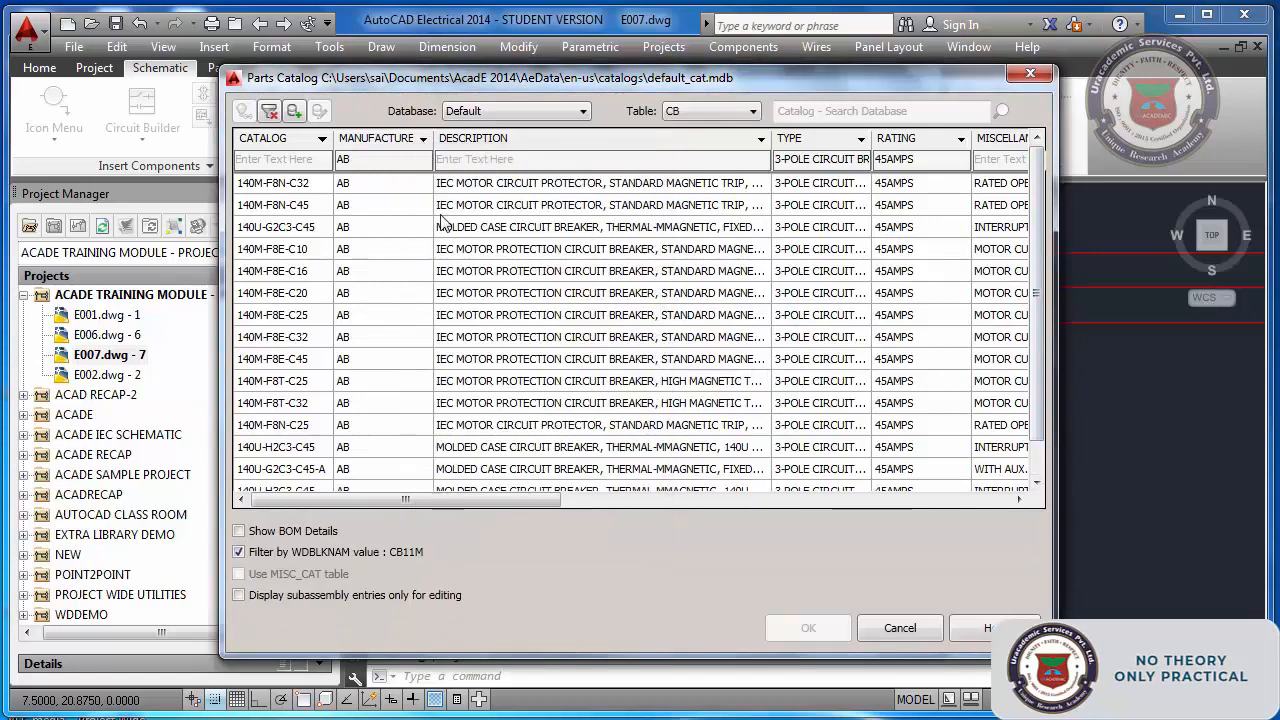
click(425, 142)
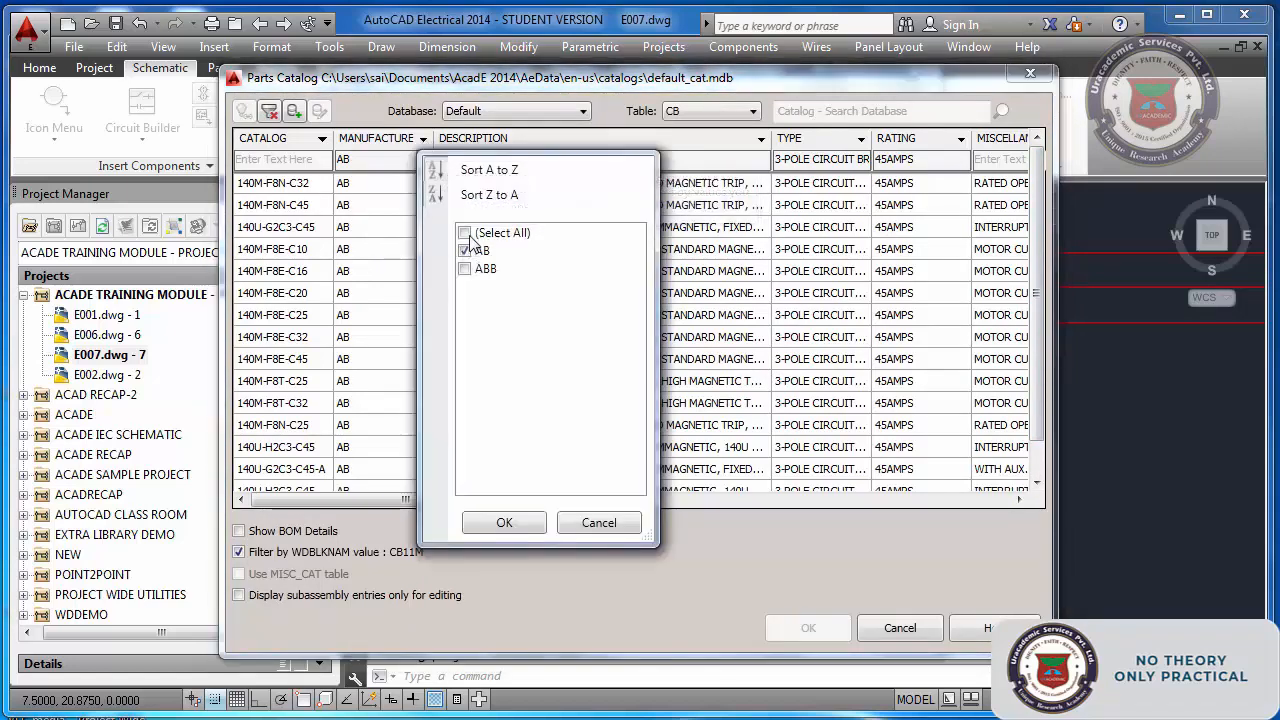
click(468, 236)
click(503, 522)
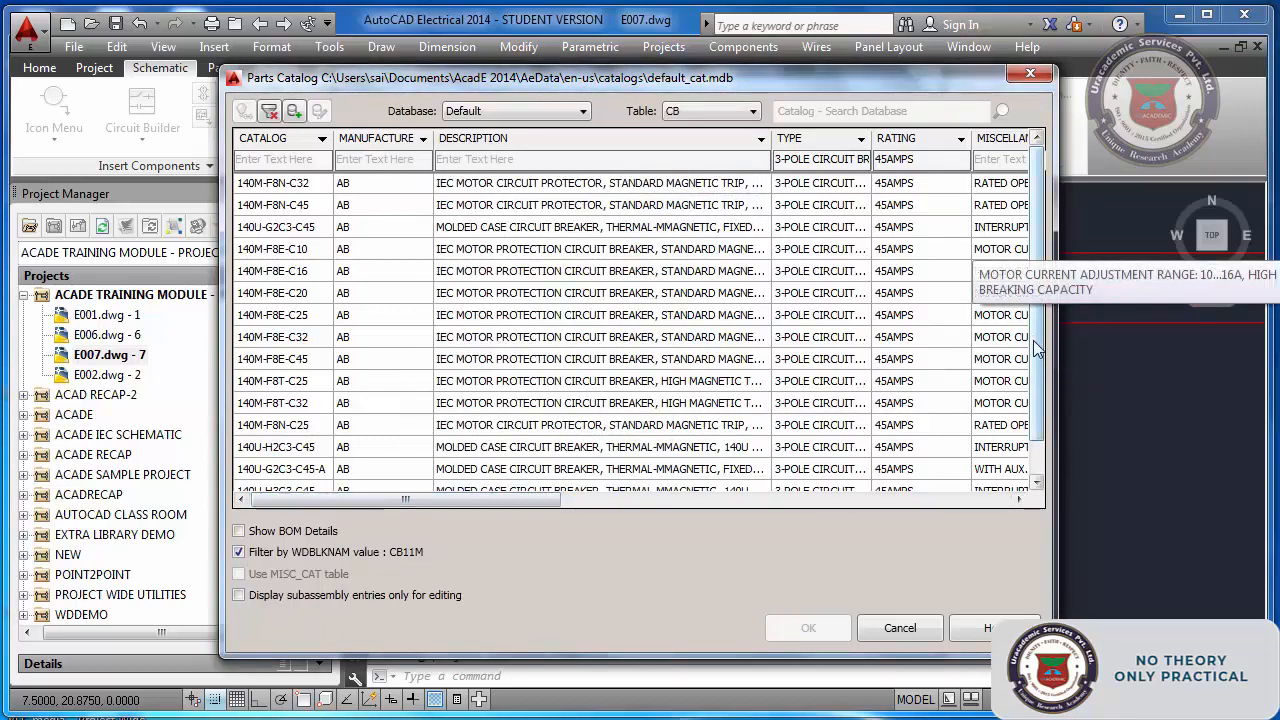
drag(1034, 341, 1030, 293)
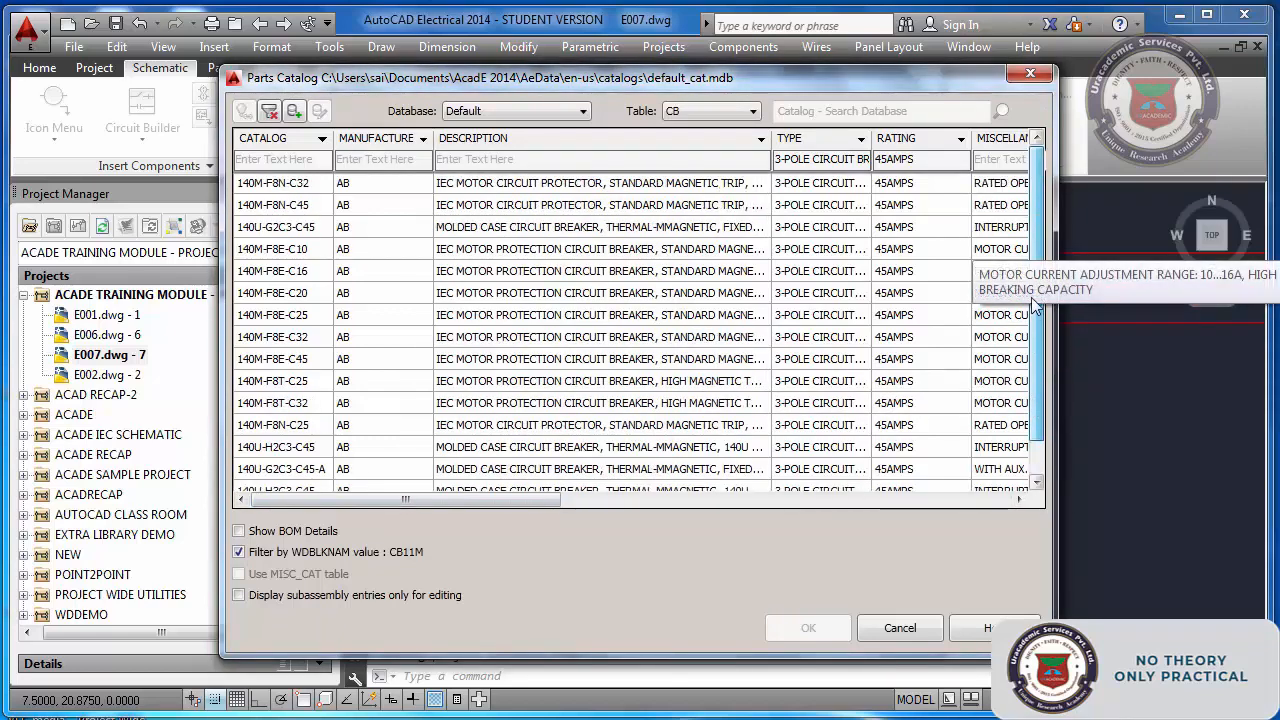
- Assign the AB catalog part 140M-F8N-C32 to the circuit protector and check its manufacturer and catalog fields
click(624, 192)
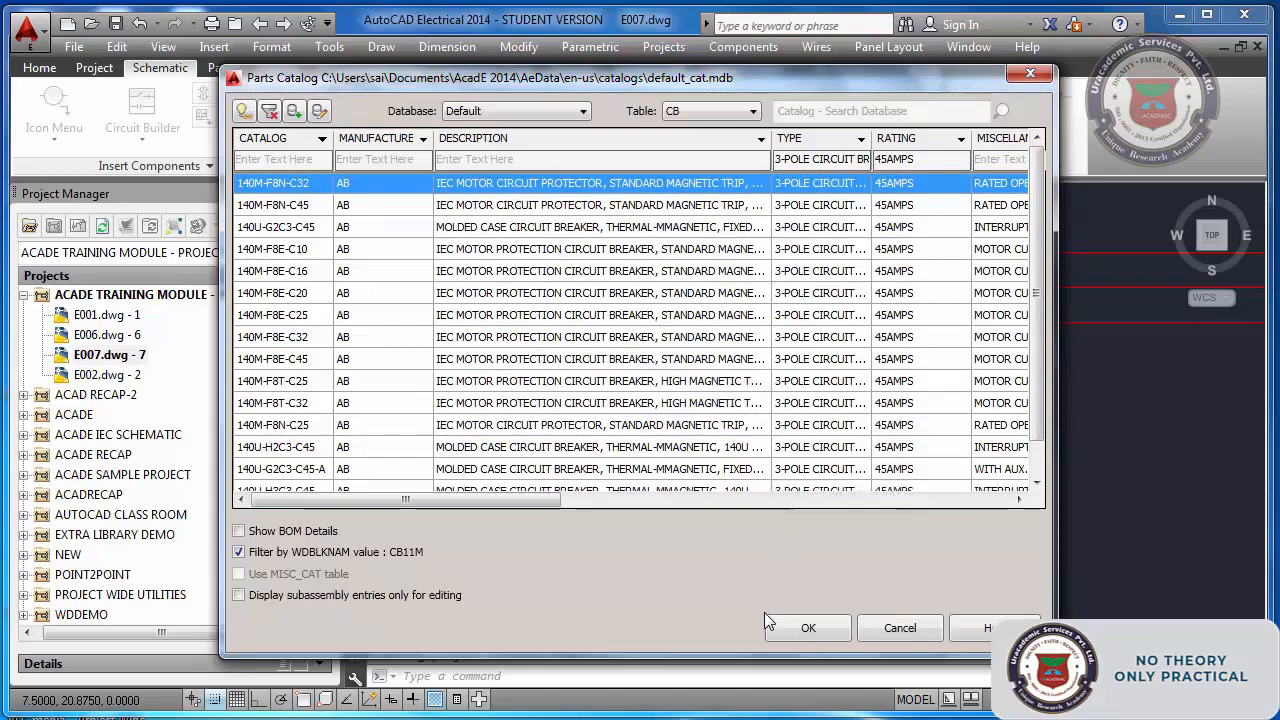
click(785, 626)
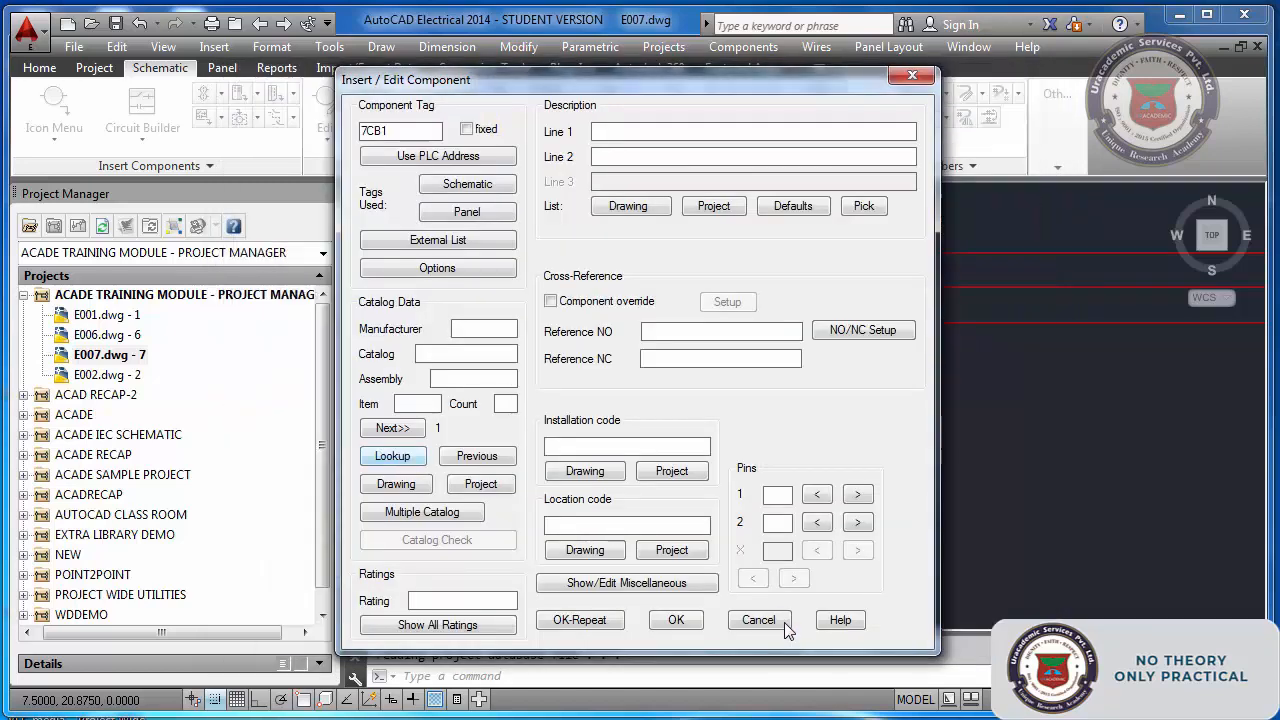
double_click(483, 328)
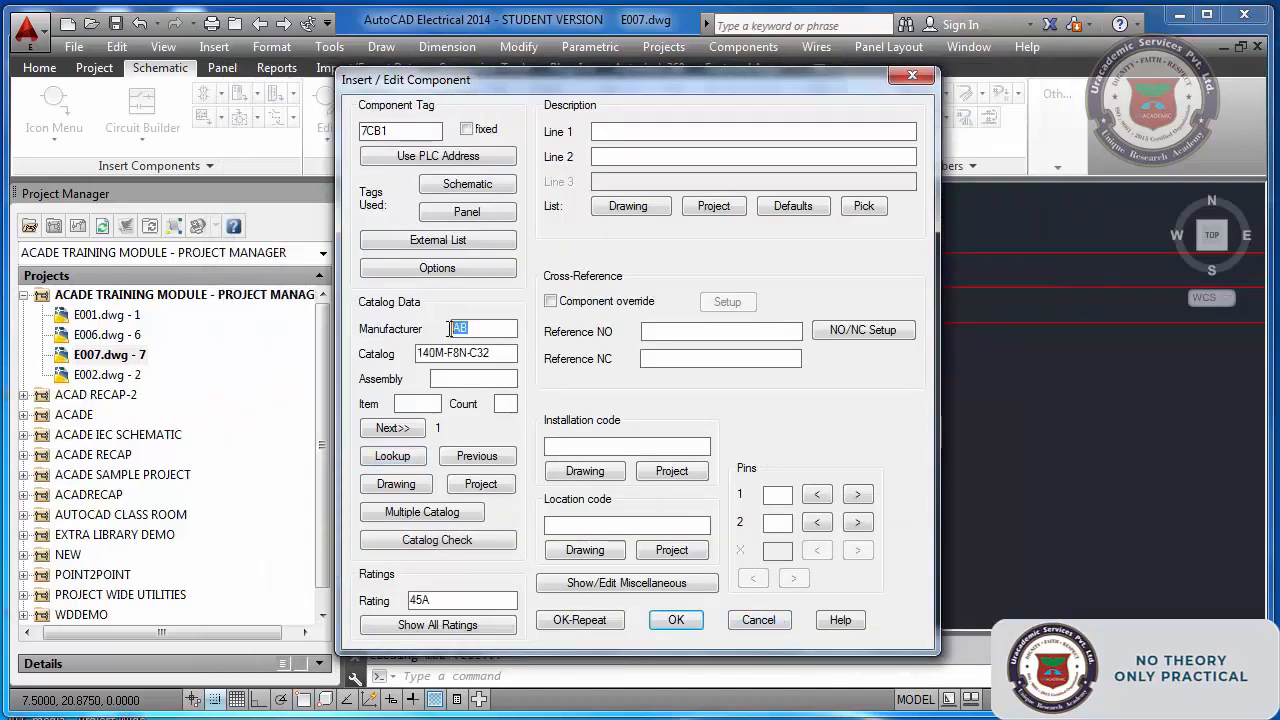
drag(497, 352, 401, 353)
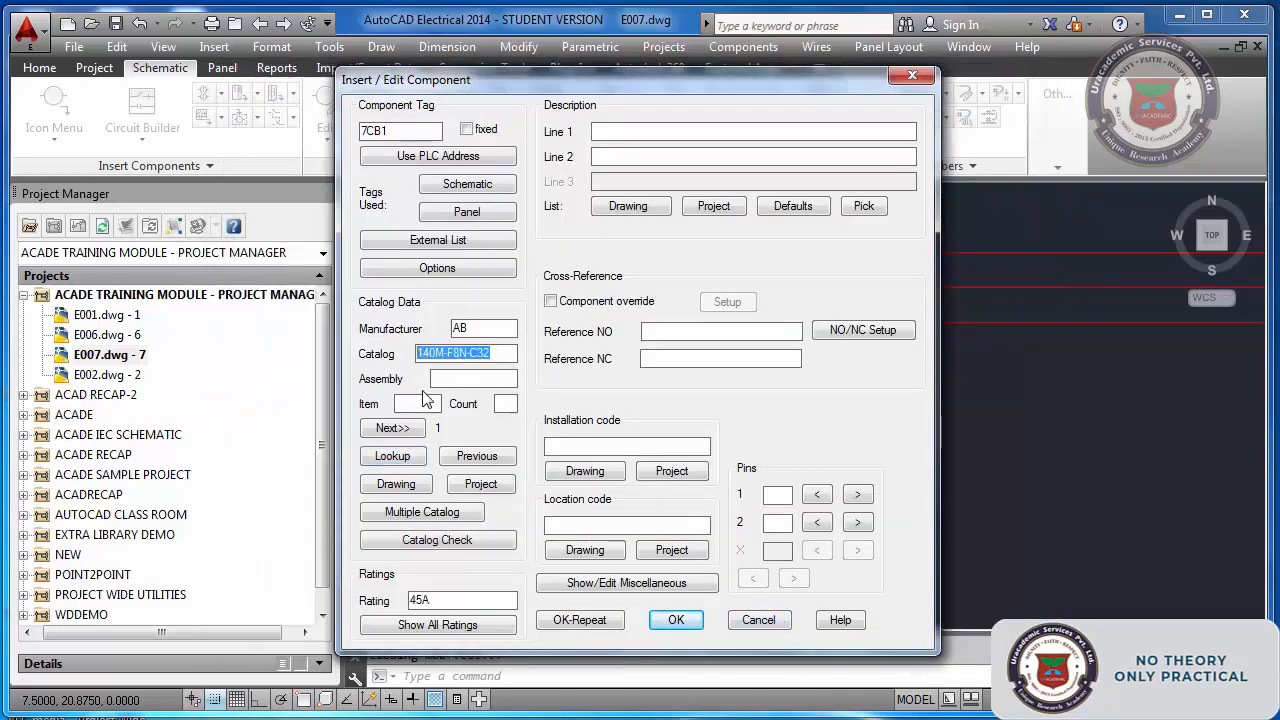
- Give the protector the description MAIN / POWER ON, item 1, count 1, installation code LUP1 and location code 01TT
click(671, 132)
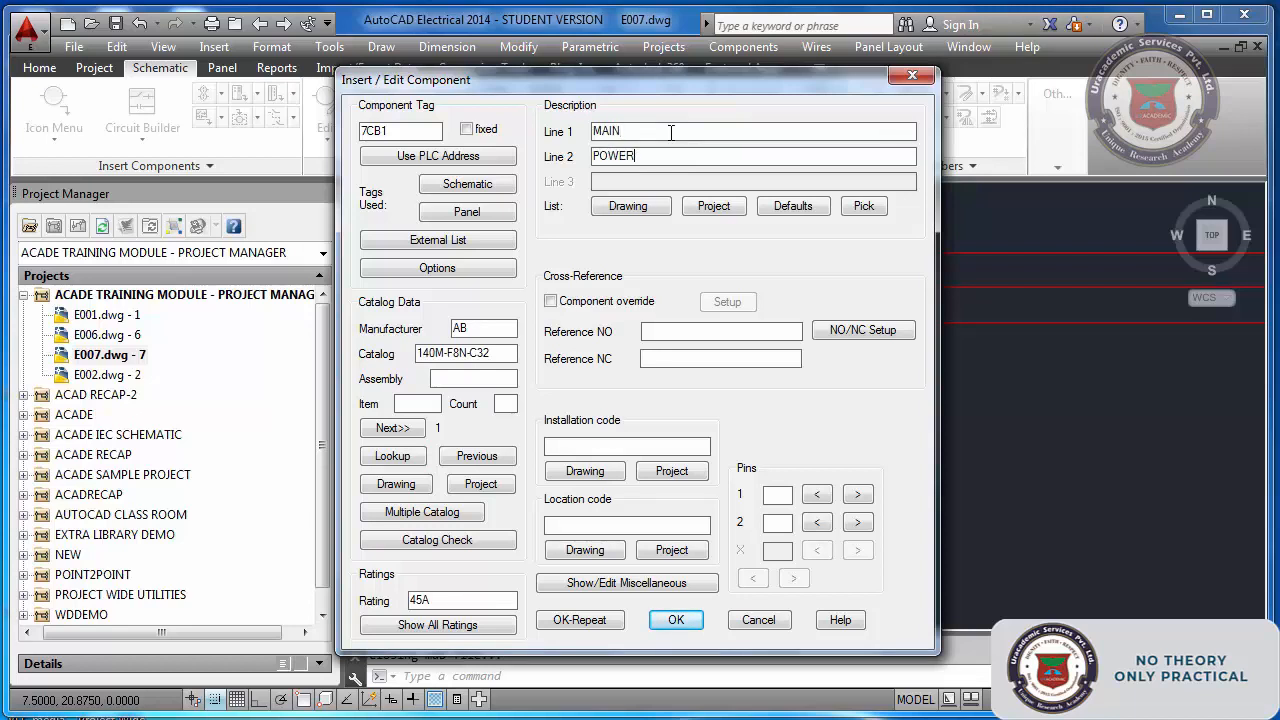
text(N)
click(505, 403)
text(1)
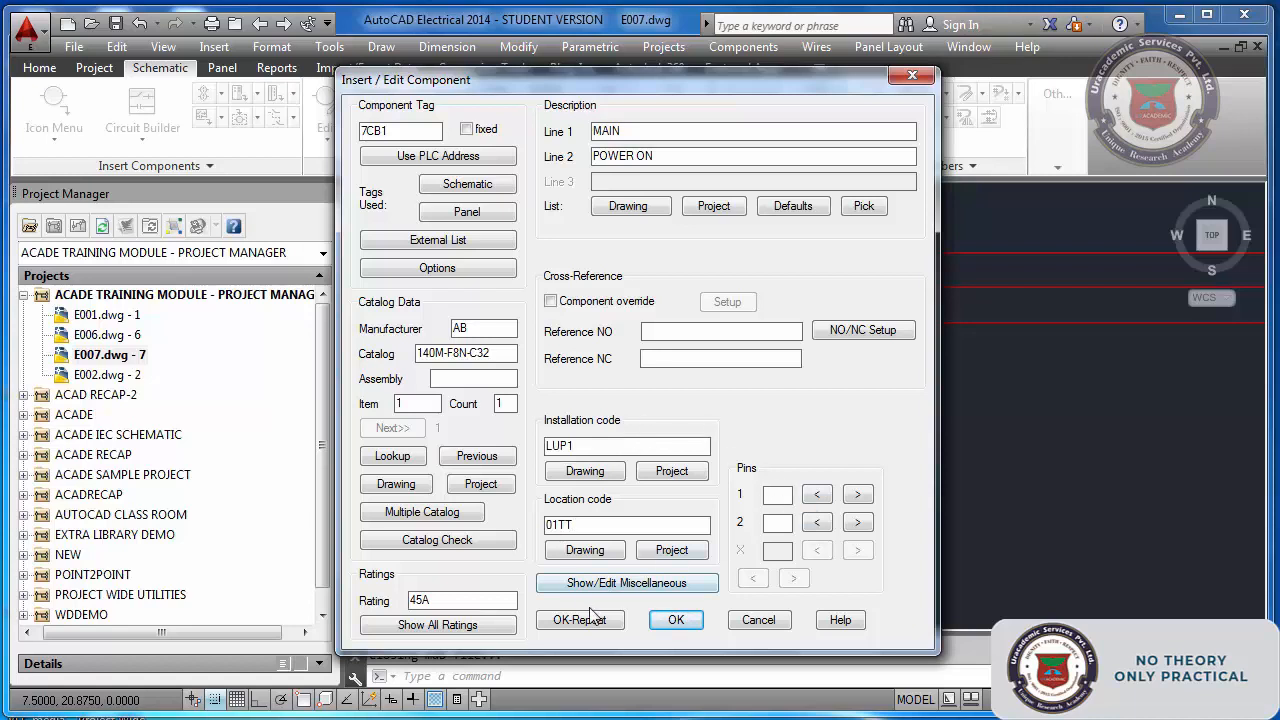
click(676, 621)
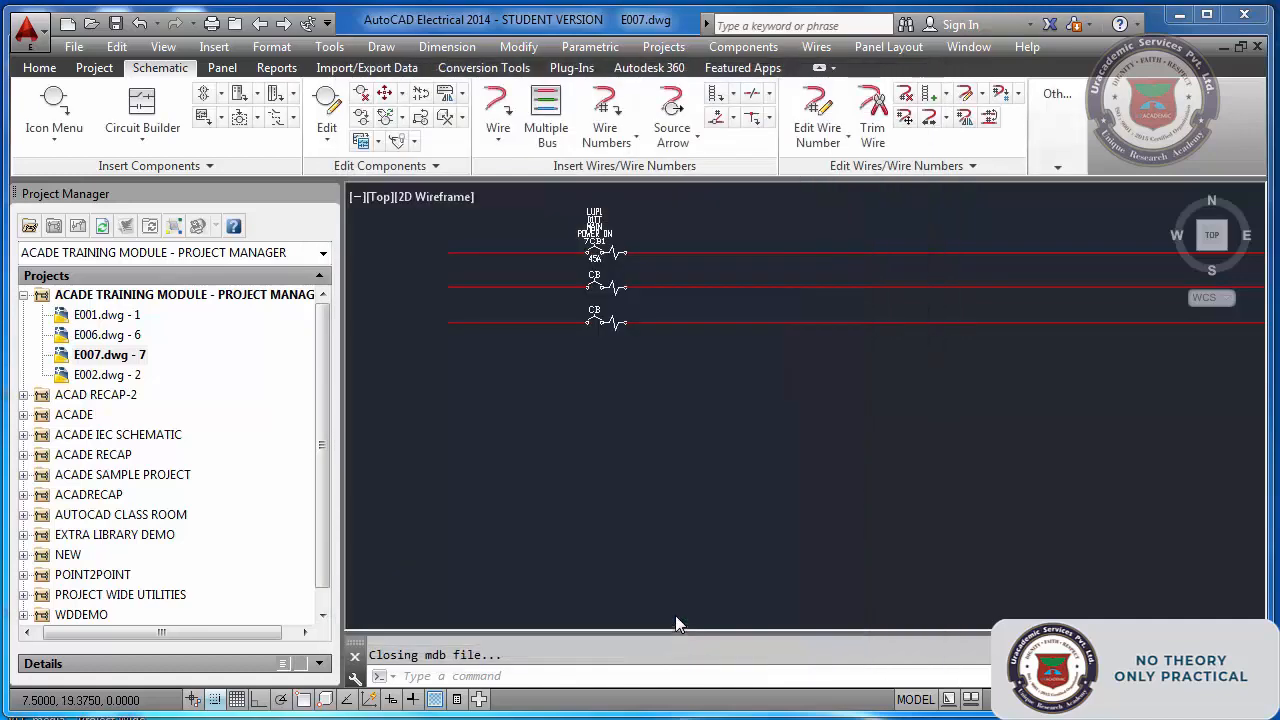
- Change the pins of the protector's lowest pole to L3 and T3
scroll(615, 257, up, 5)
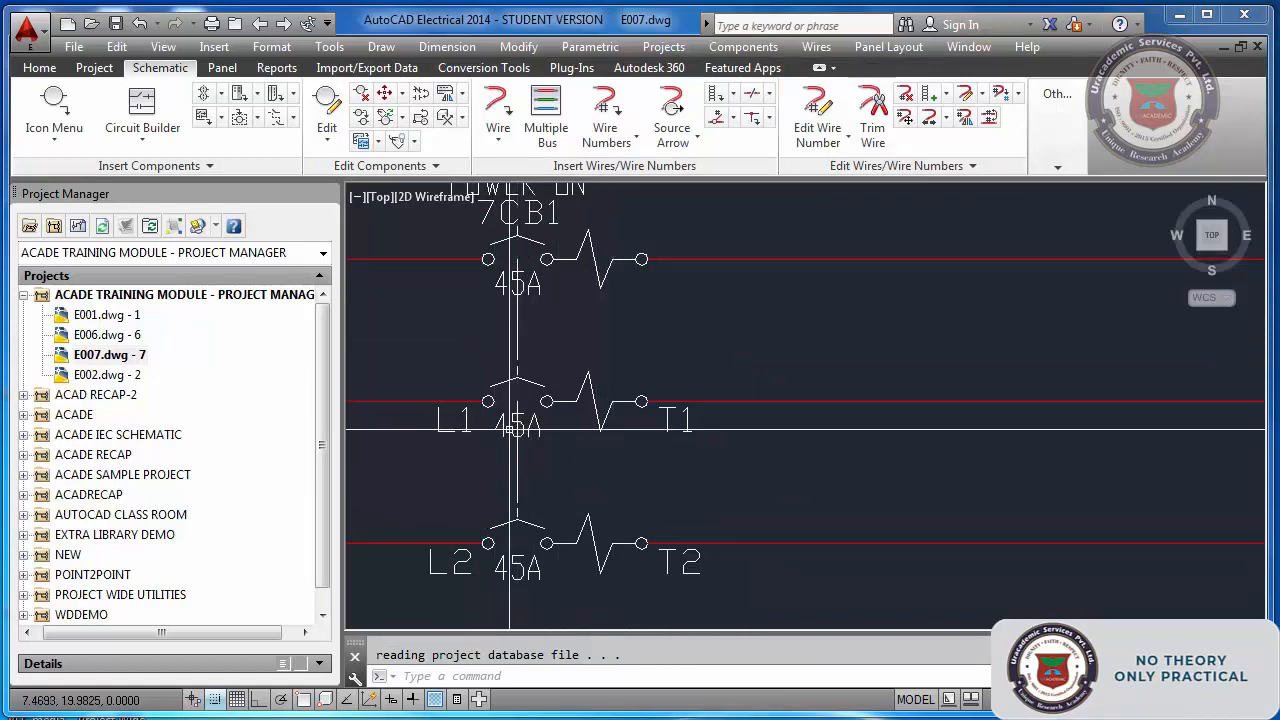
key(Escape)
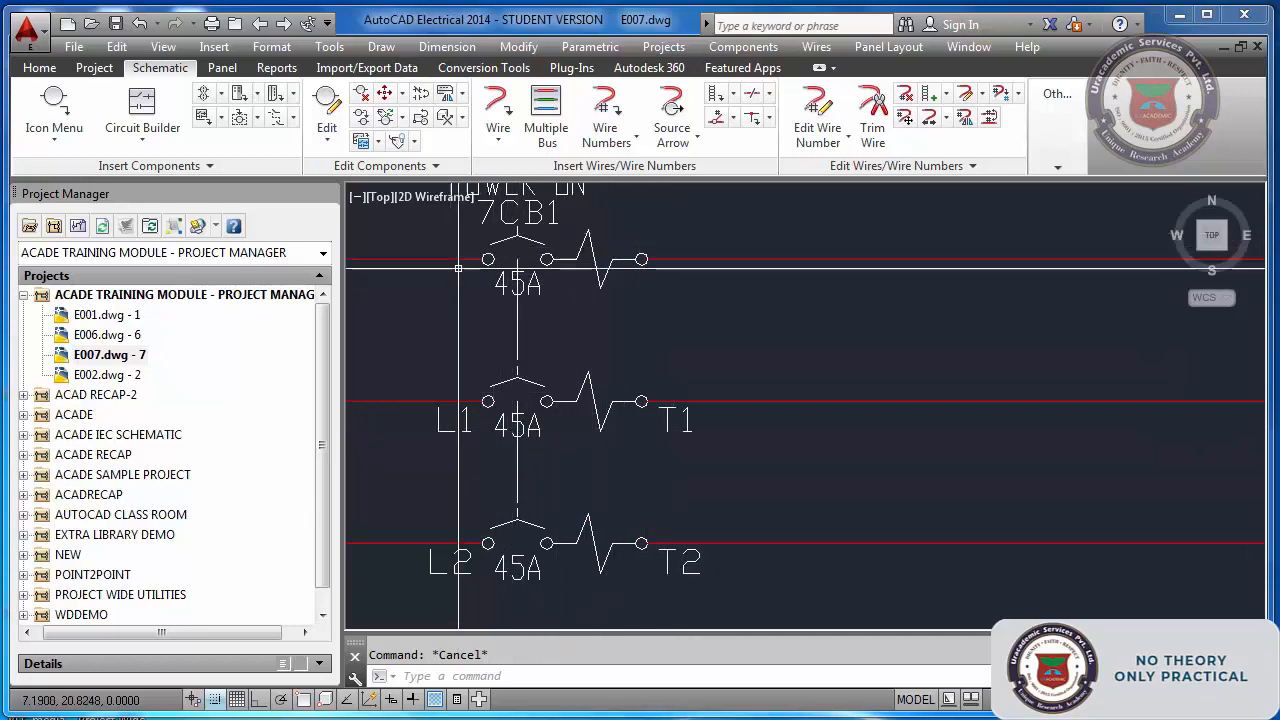
click(328, 118)
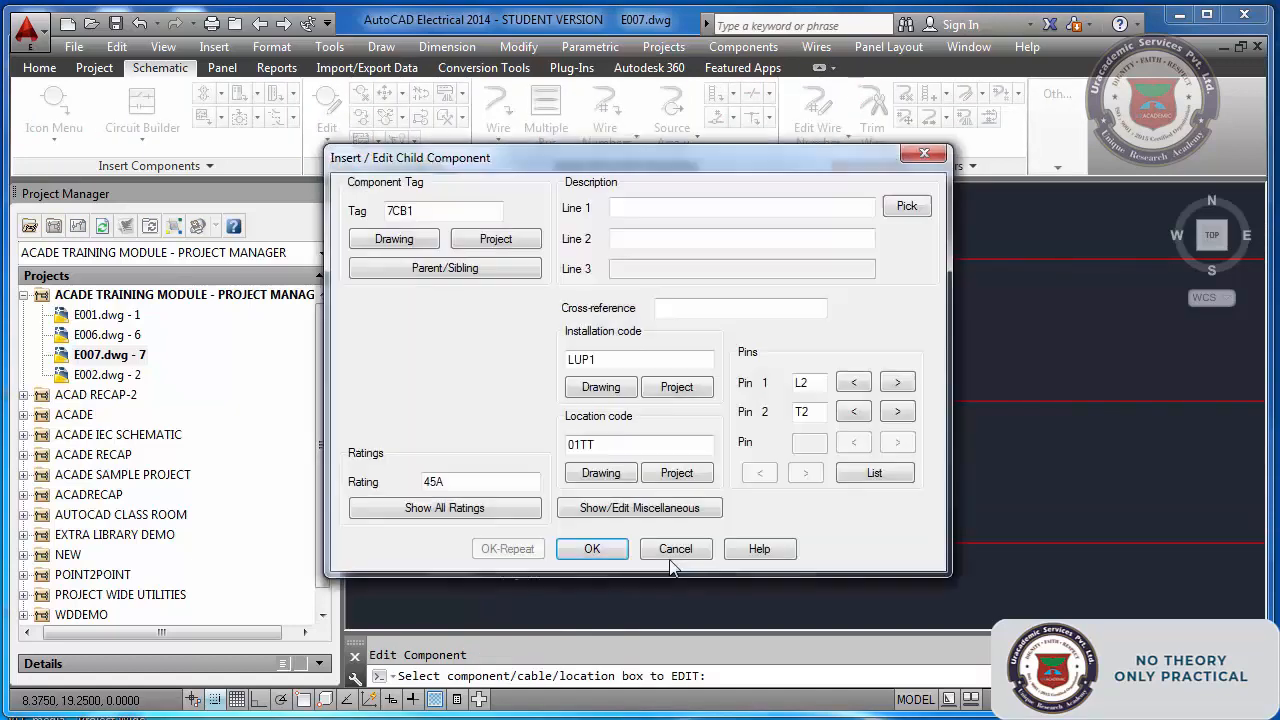
click(893, 383)
click(592, 549)
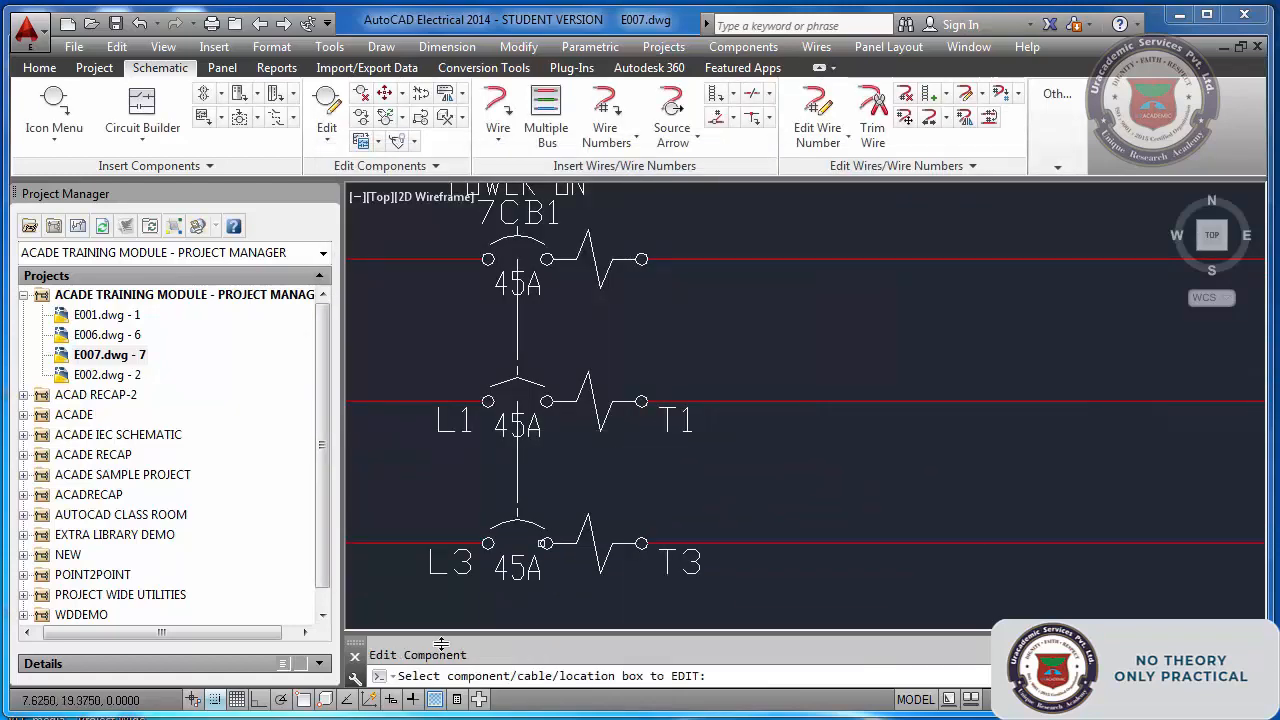
- Turn snap off and change the pins of the protector's middle pole to L2 and T2
click(215, 699)
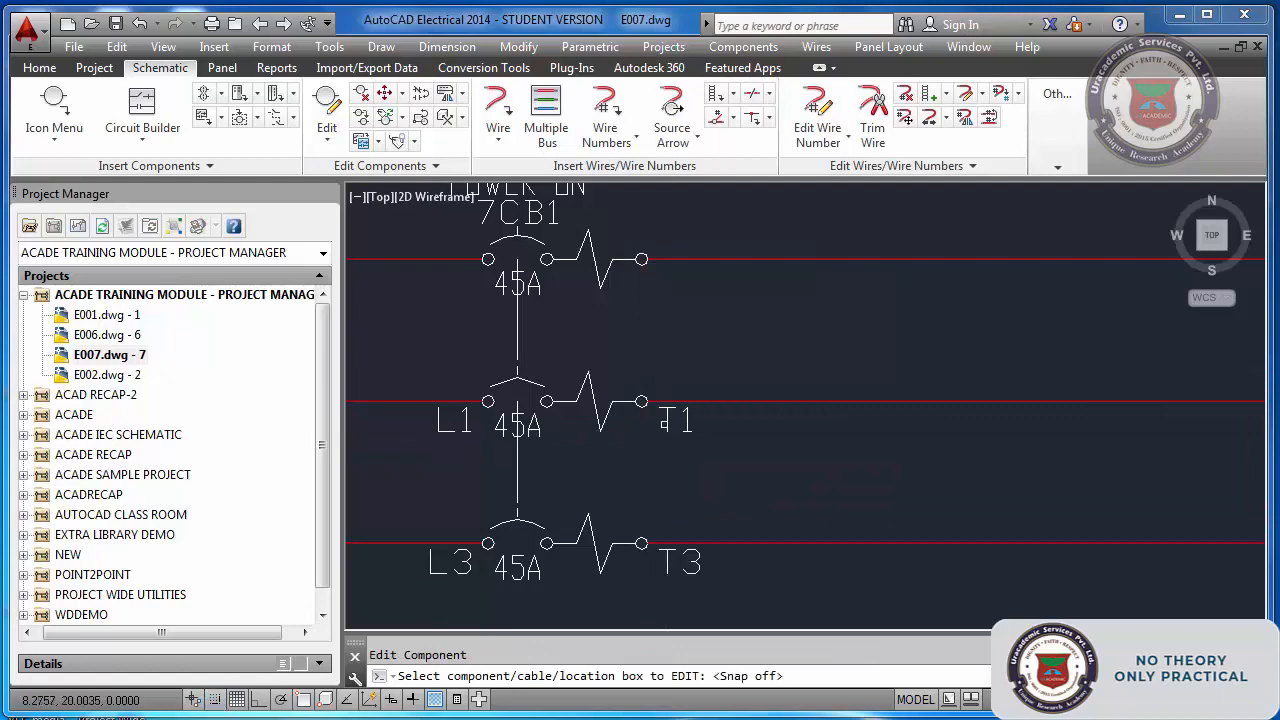
click(676, 420)
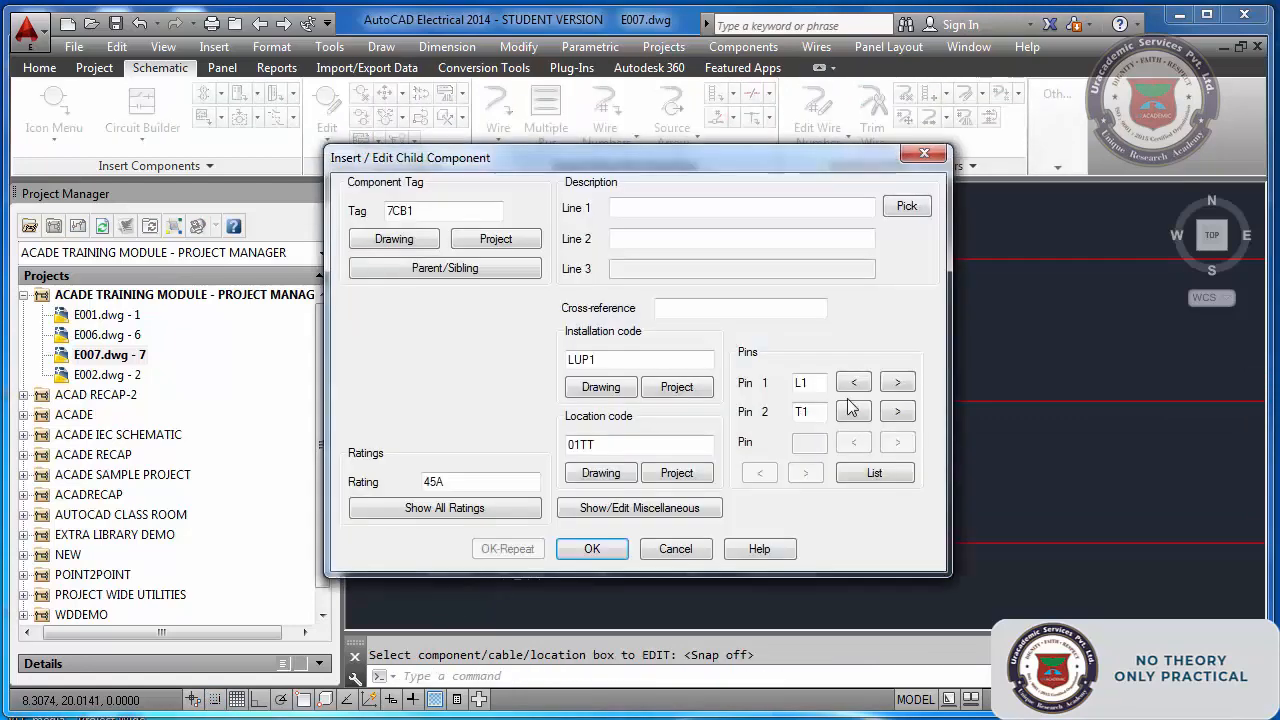
click(897, 382)
click(897, 411)
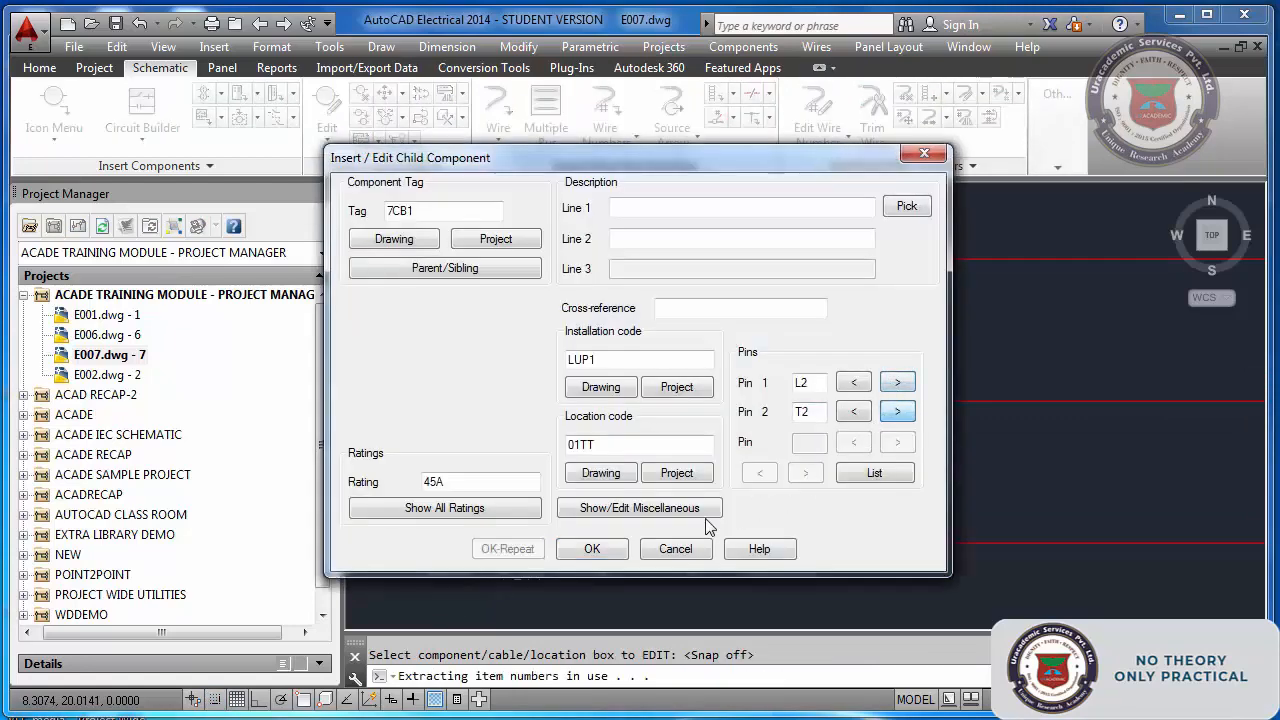
click(609, 556)
key(Return)
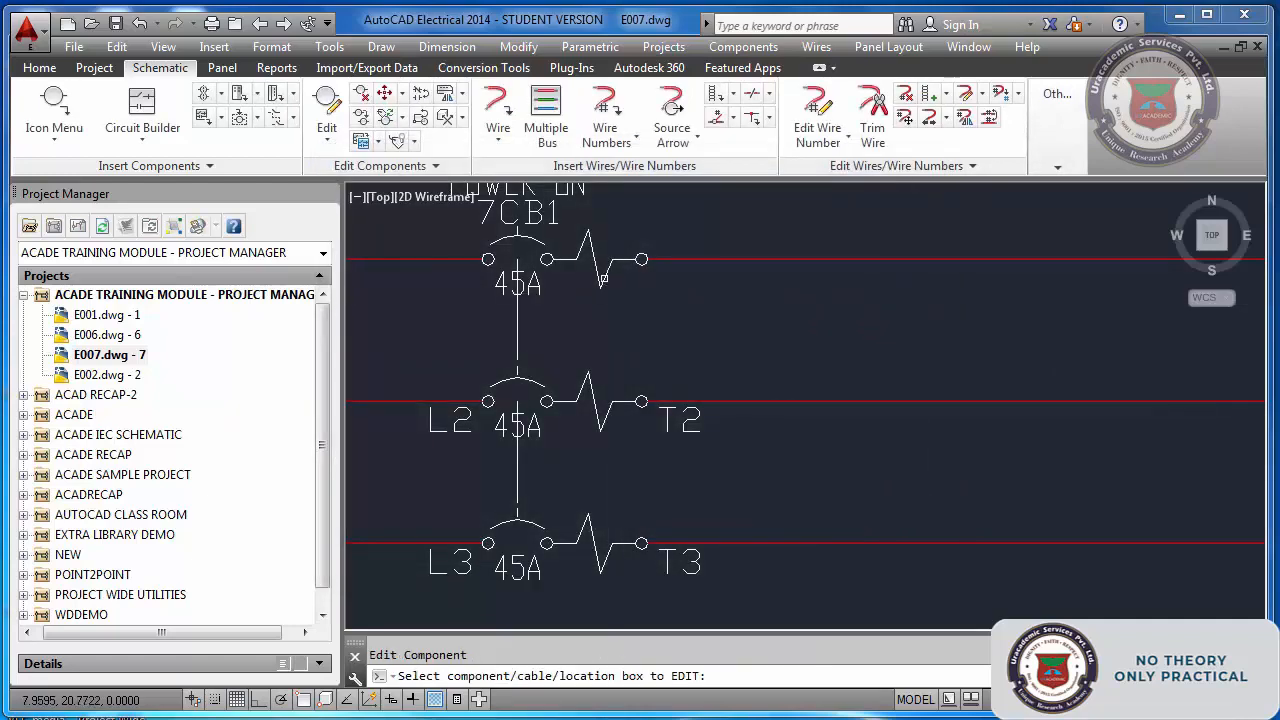
- Change the pins of the protector's uppermost pole to L1 and T1
click(601, 278)
click(775, 493)
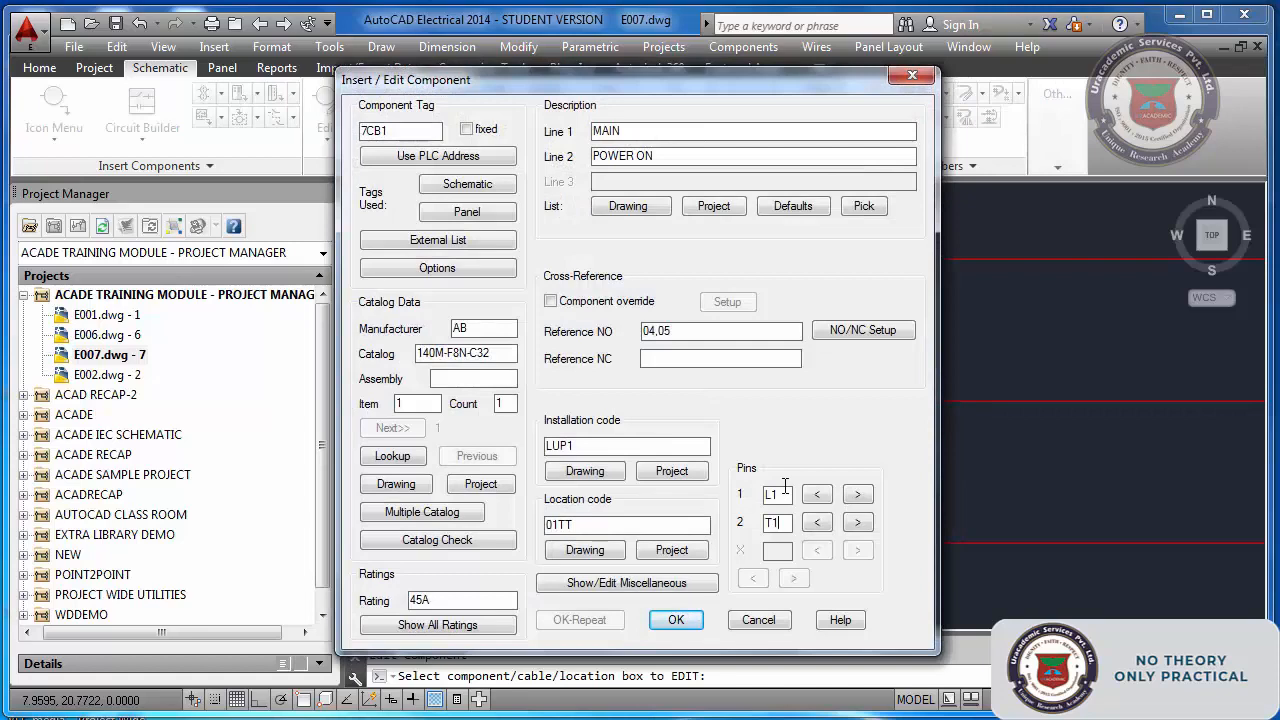
click(672, 618)
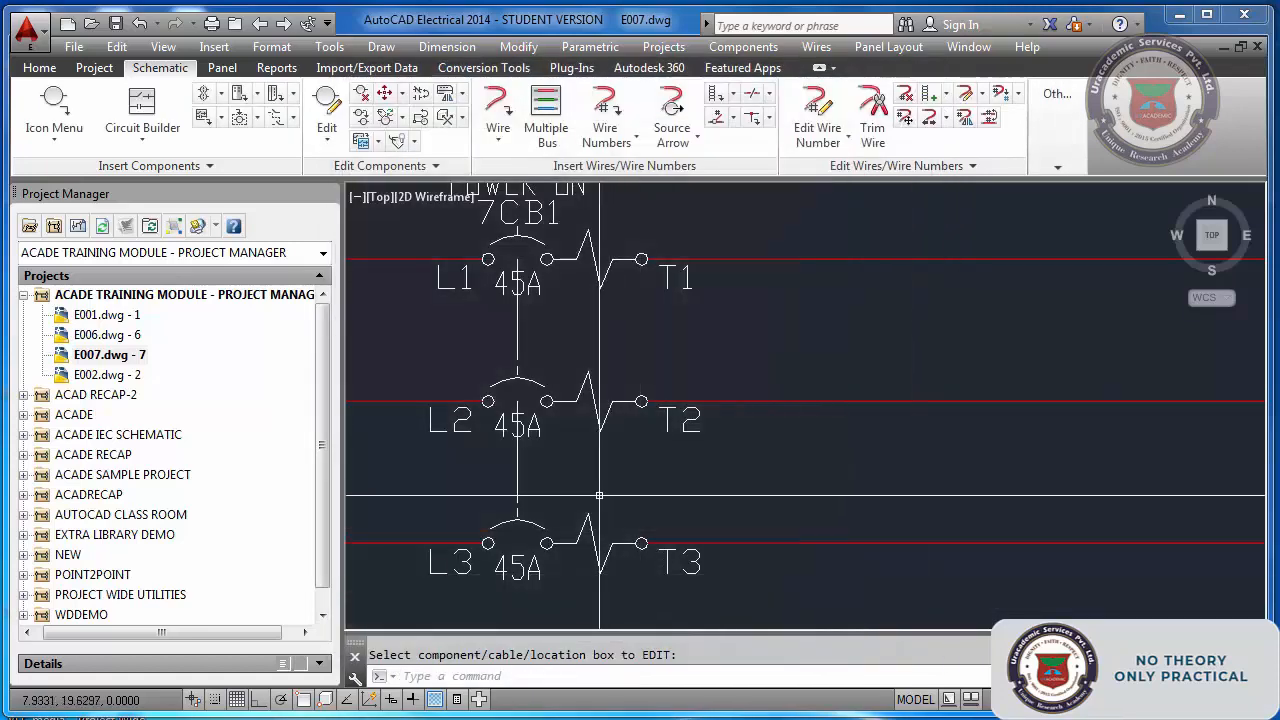
- Hide the 45A rating attributes of the protector's upper and middle poles
click(414, 141)
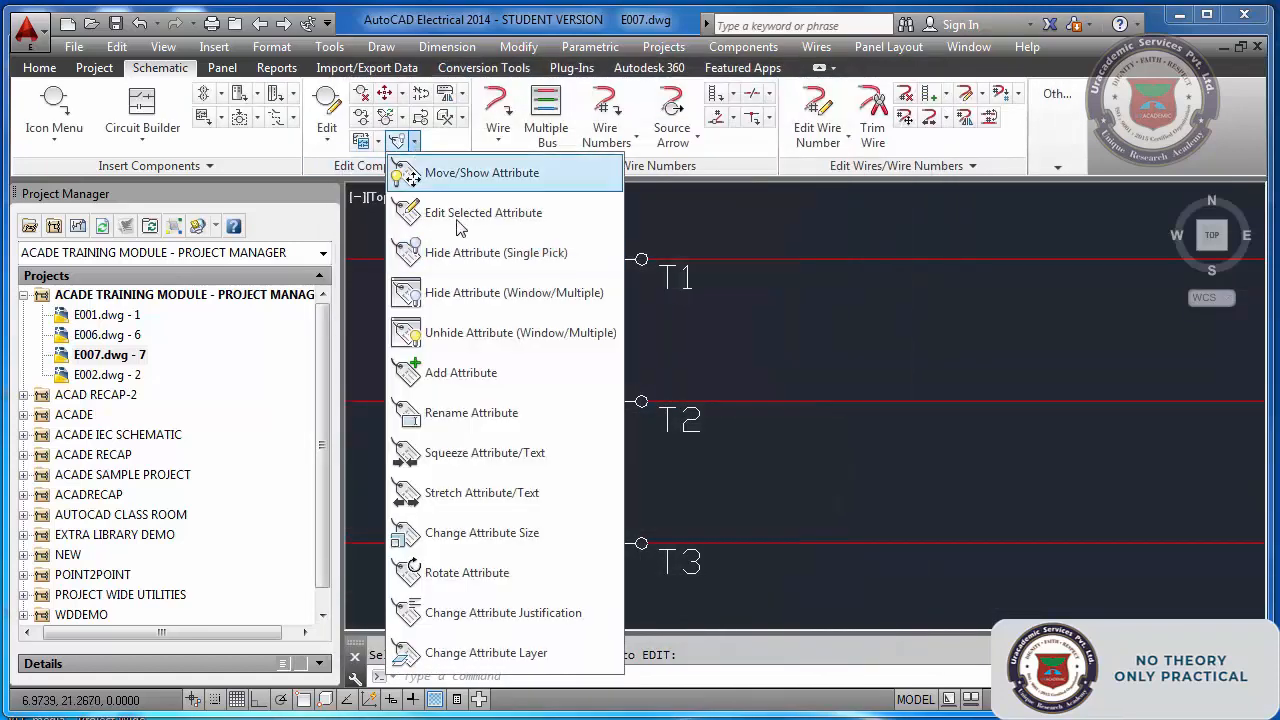
click(470, 253)
click(533, 284)
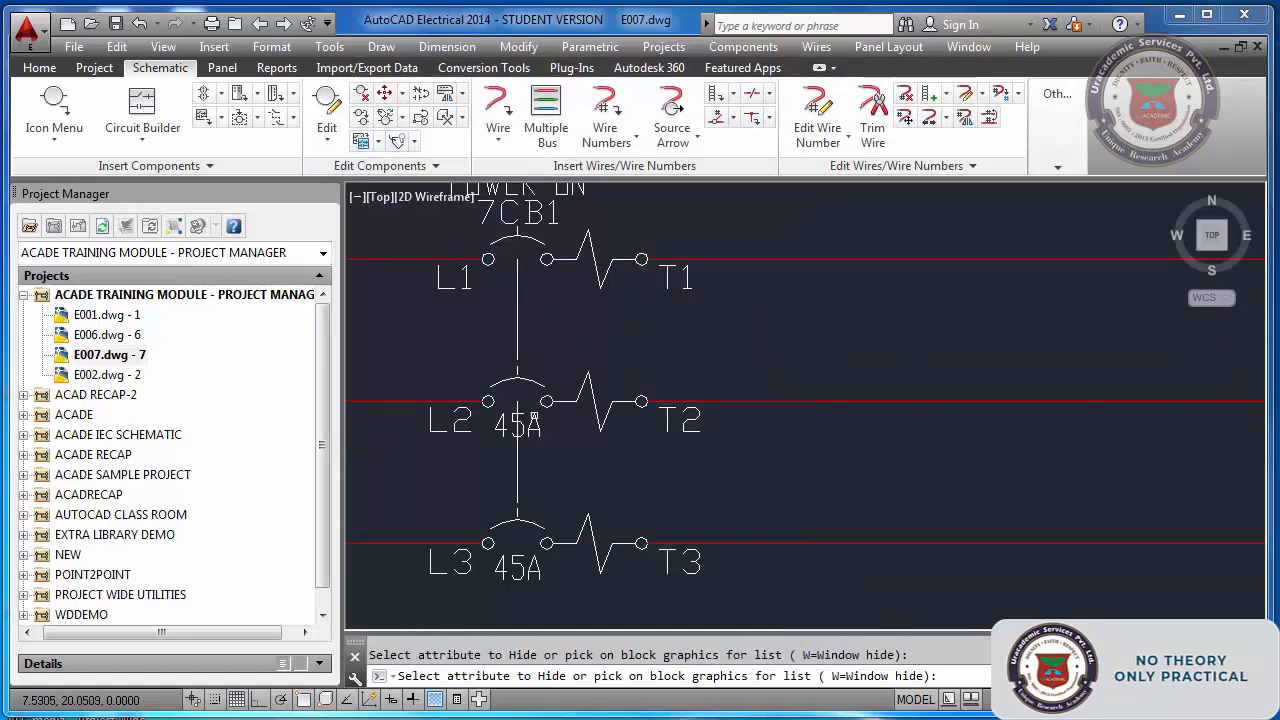
click(532, 428)
scroll(553, 352, down, 4)
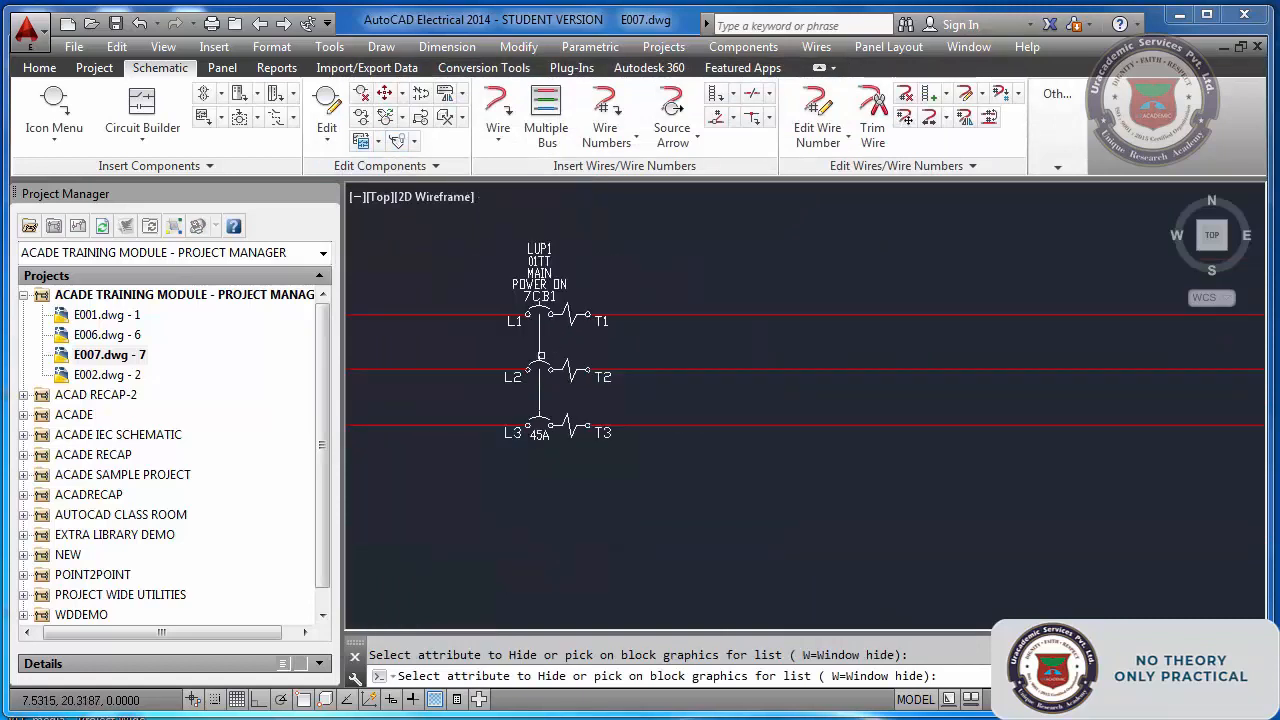
scroll(527, 358, down, 3)
key(Return)
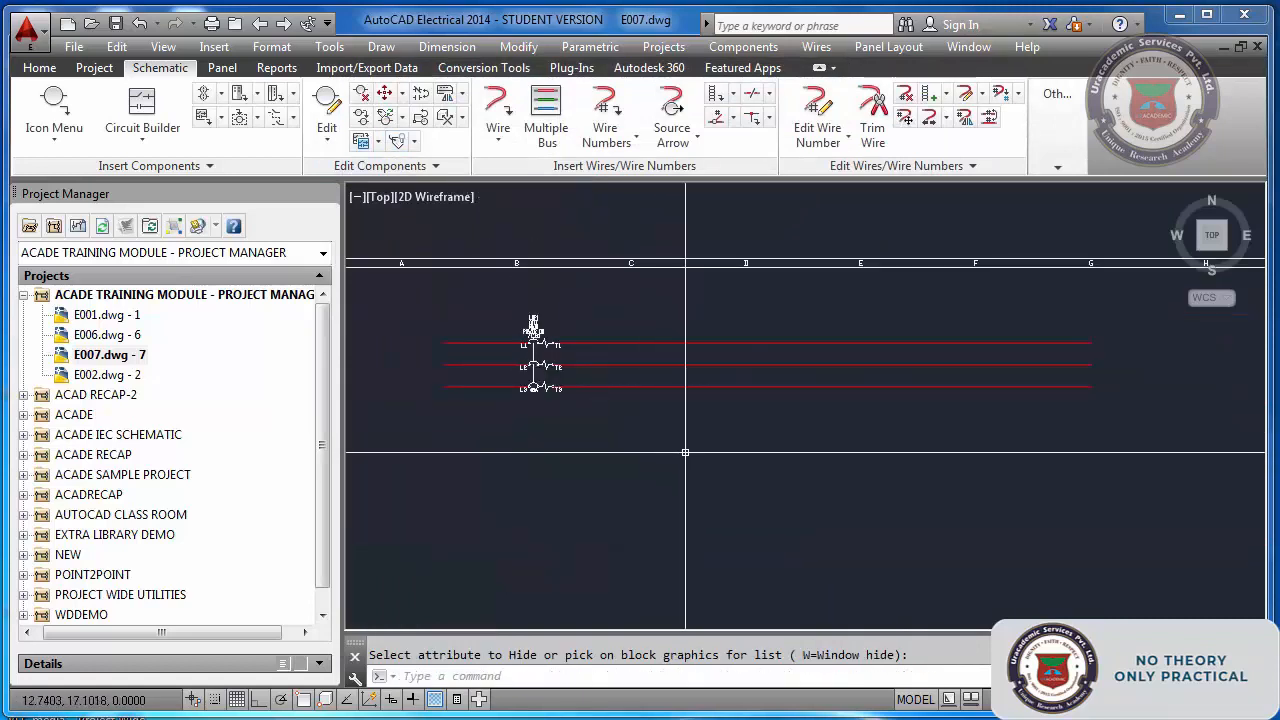
- Turn snap on and insert 3 Phase Overloads on the three-wire bus near column E, starting on the upper wire and building down
click(55, 110)
click(307, 283)
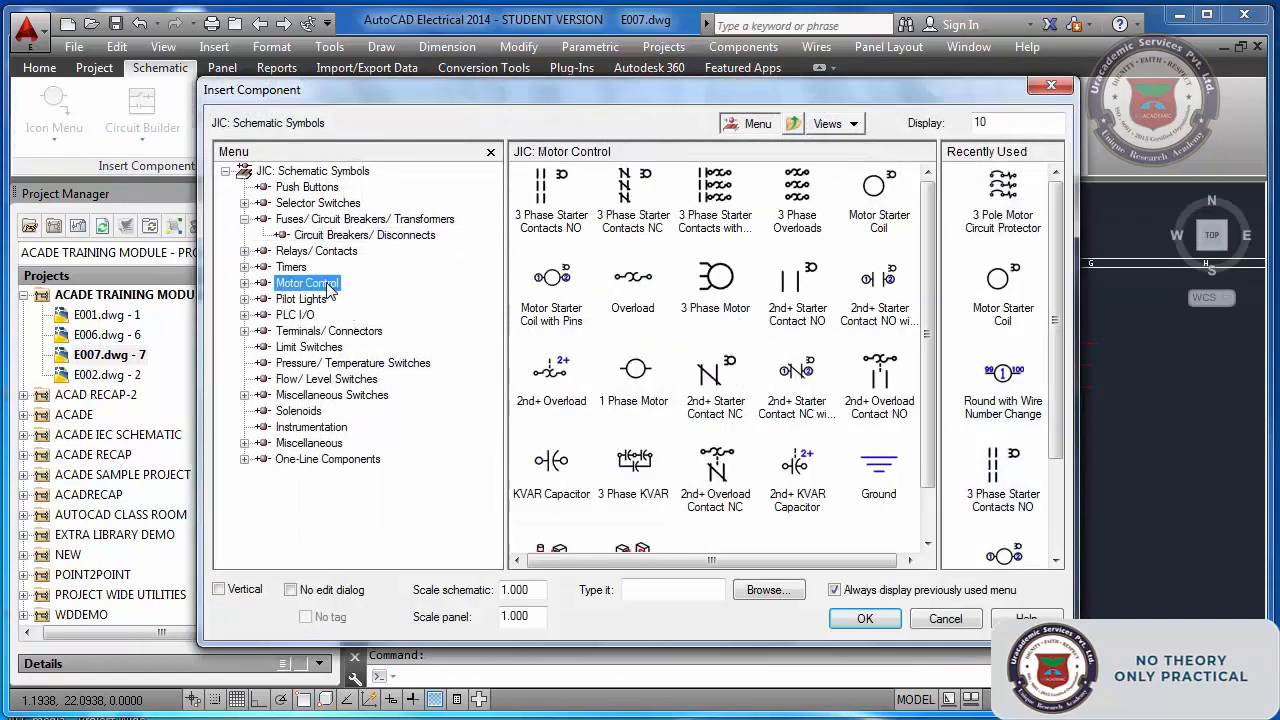
click(797, 186)
scroll(889, 369, up, 5)
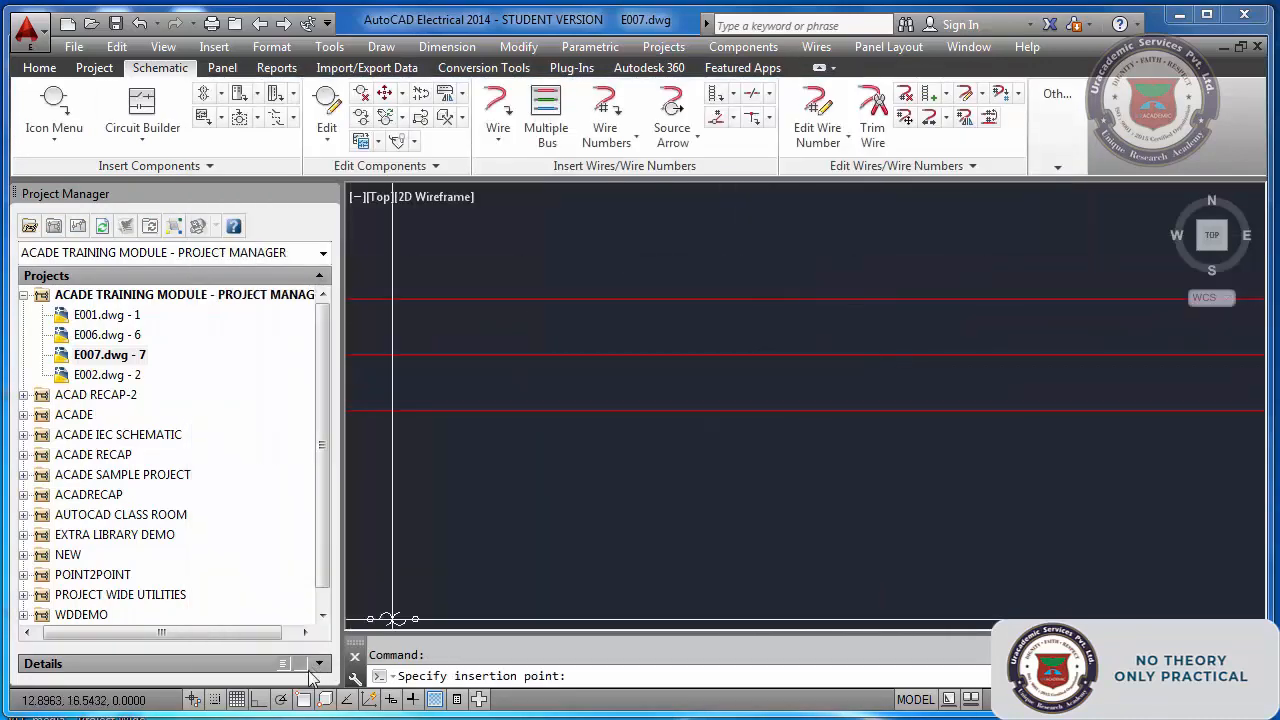
click(215, 699)
scroll(365, 480, down, 3)
scroll(455, 455, up, 1)
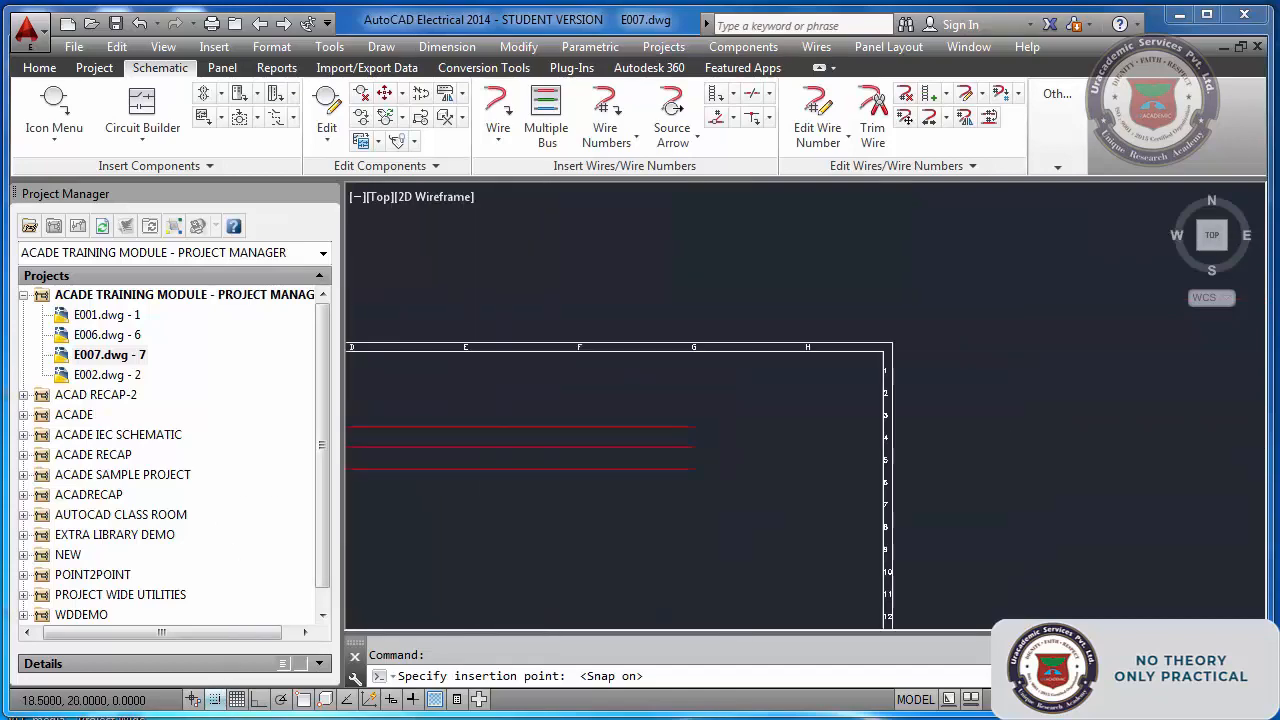
scroll(465, 446, up, 4)
click(516, 394)
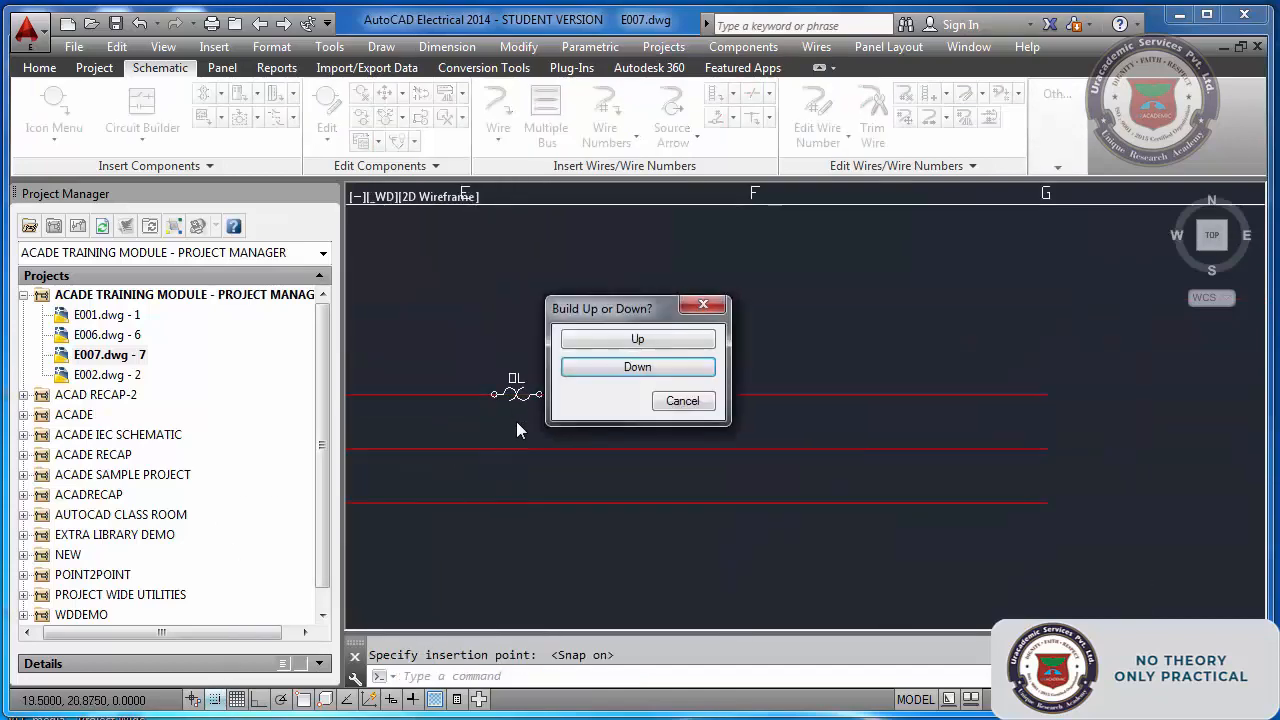
click(637, 367)
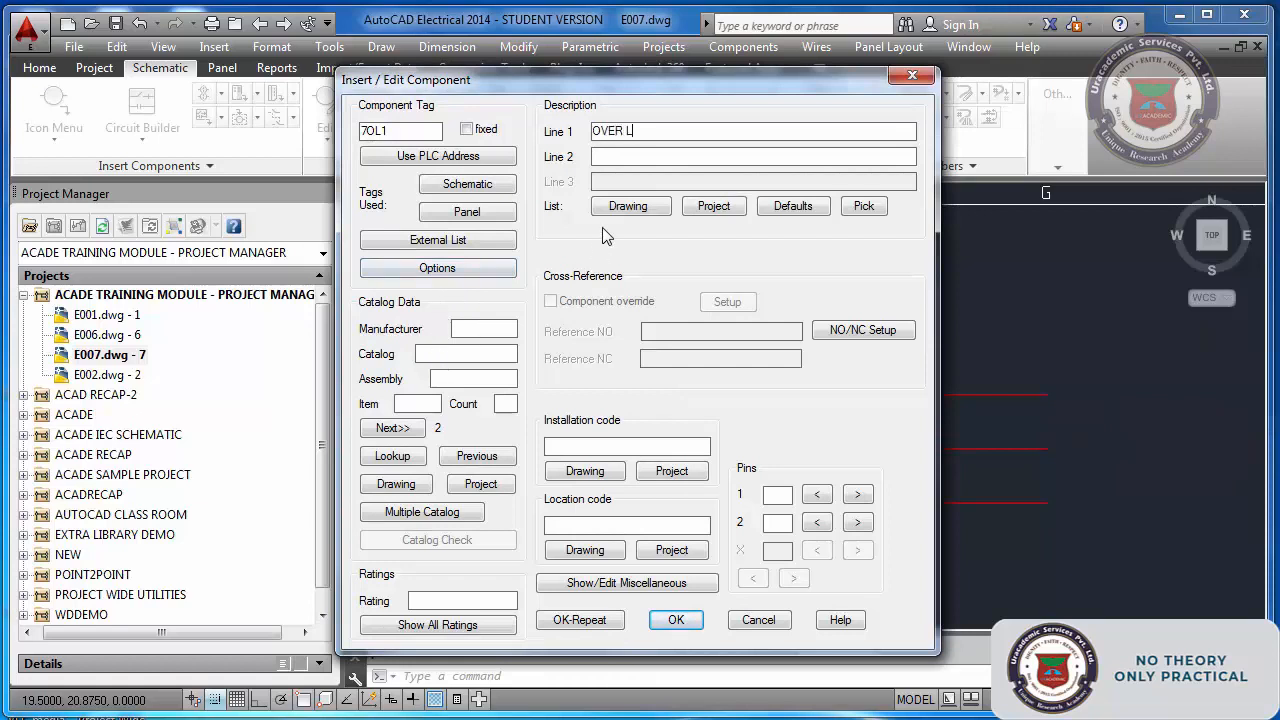
- Give the overload the description OVER LOAD, AB catalog part 193-C1R6D, installation code LUP1, location code 01TT and pins L1 and T1
text(OVER LOAD)
click(404, 463)
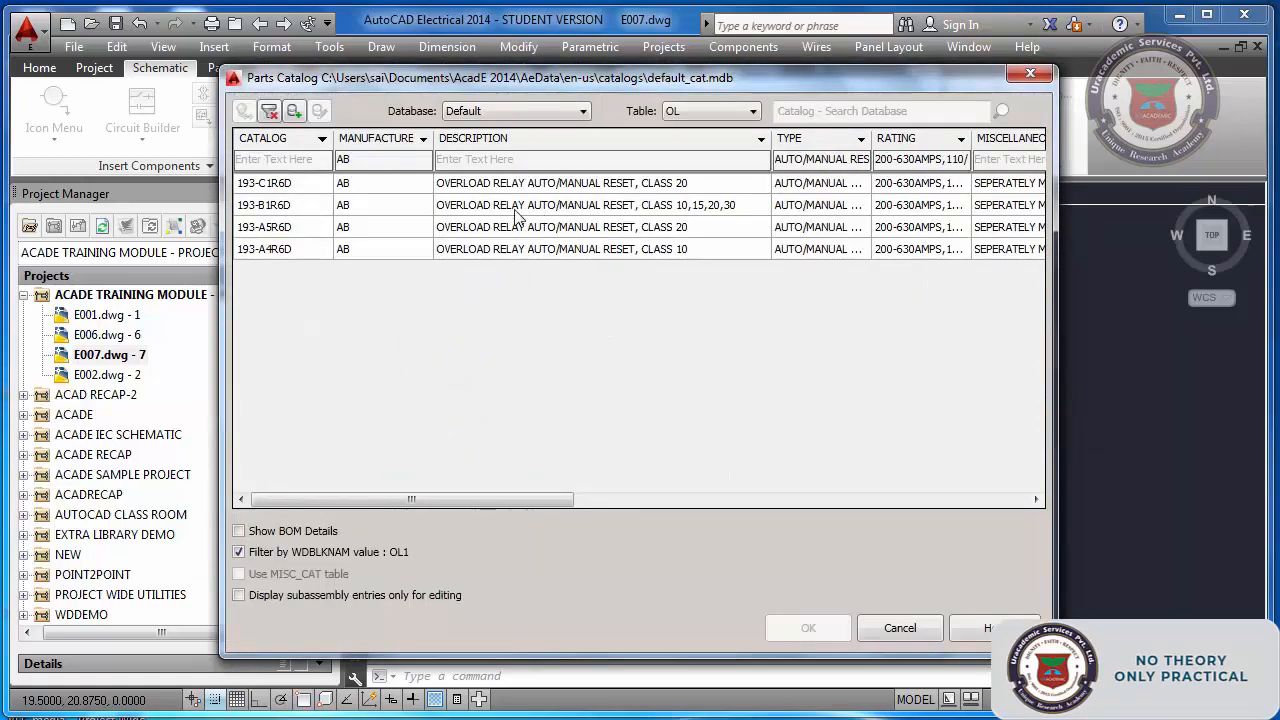
click(423, 140)
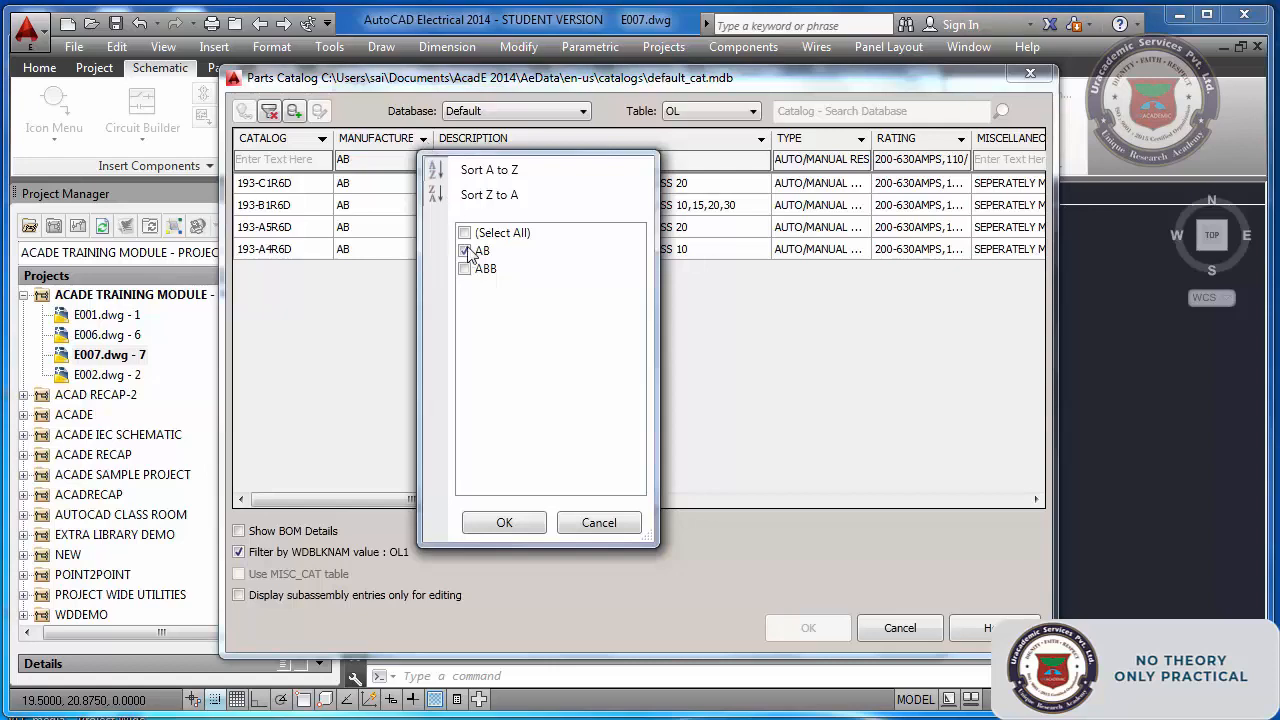
click(598, 523)
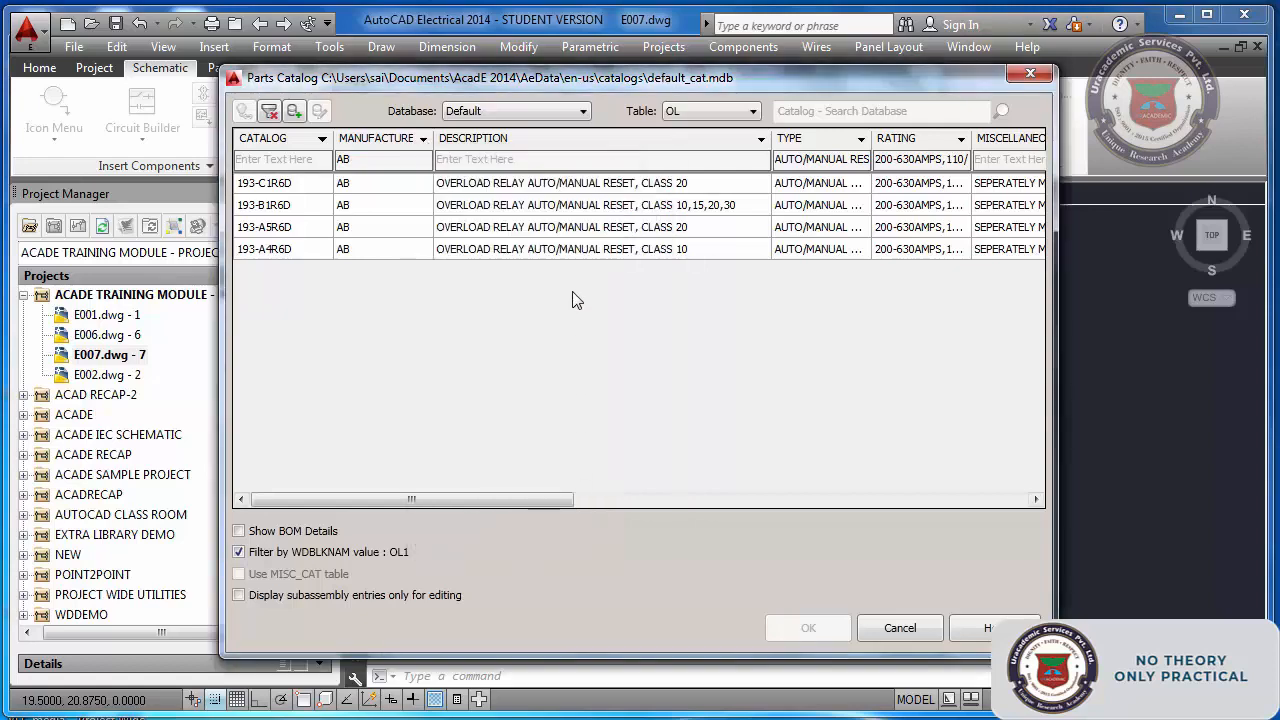
click(641, 186)
click(808, 627)
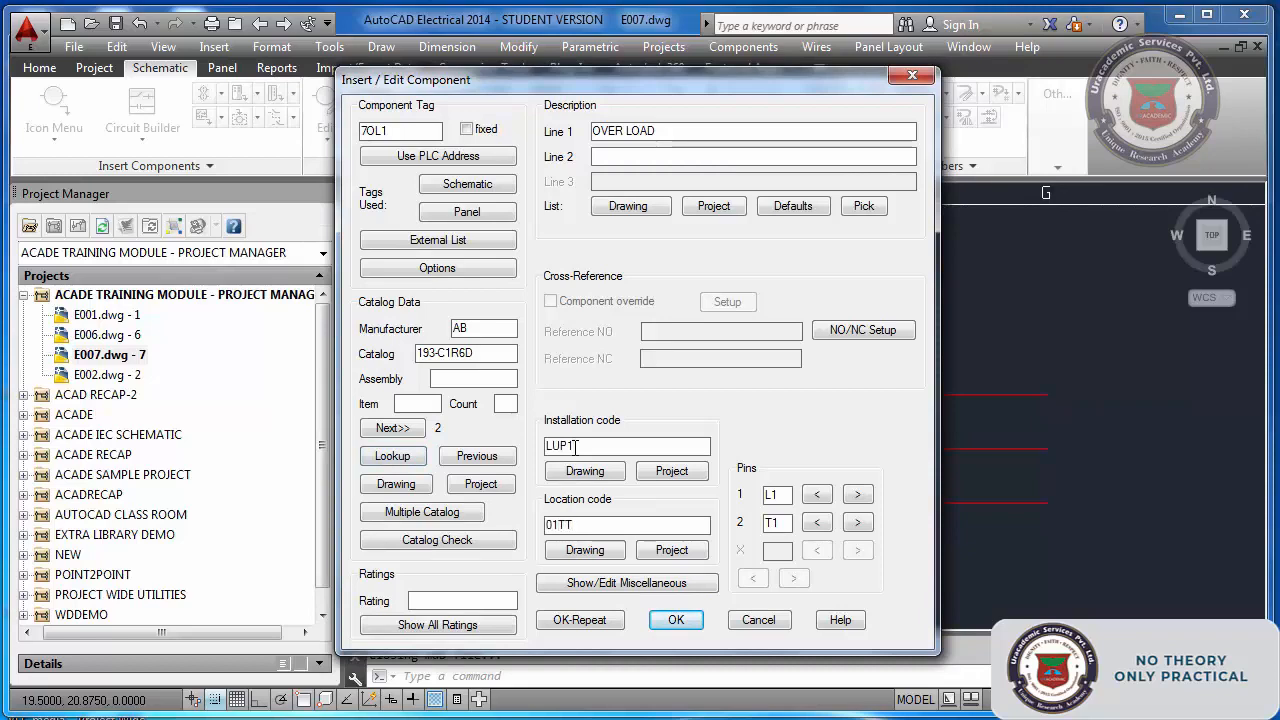
click(665, 619)
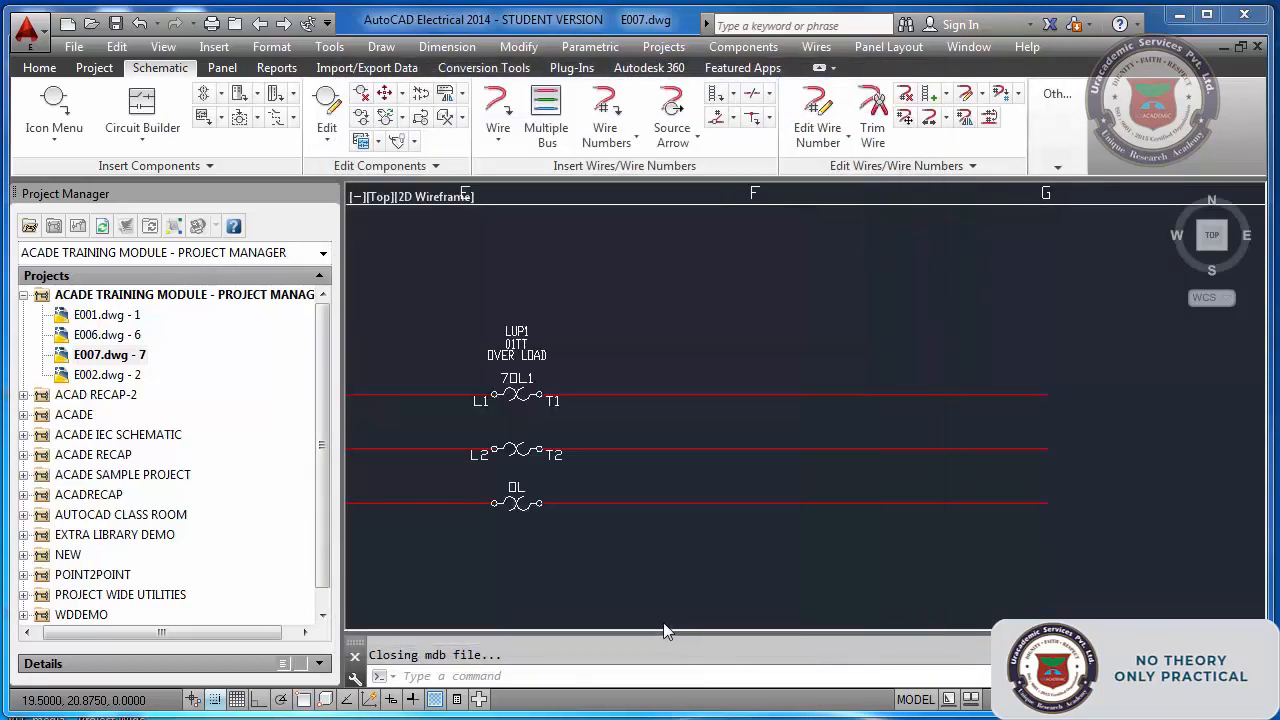
- Fit the whole drawing in view and save it
scroll(485, 425, up, 4)
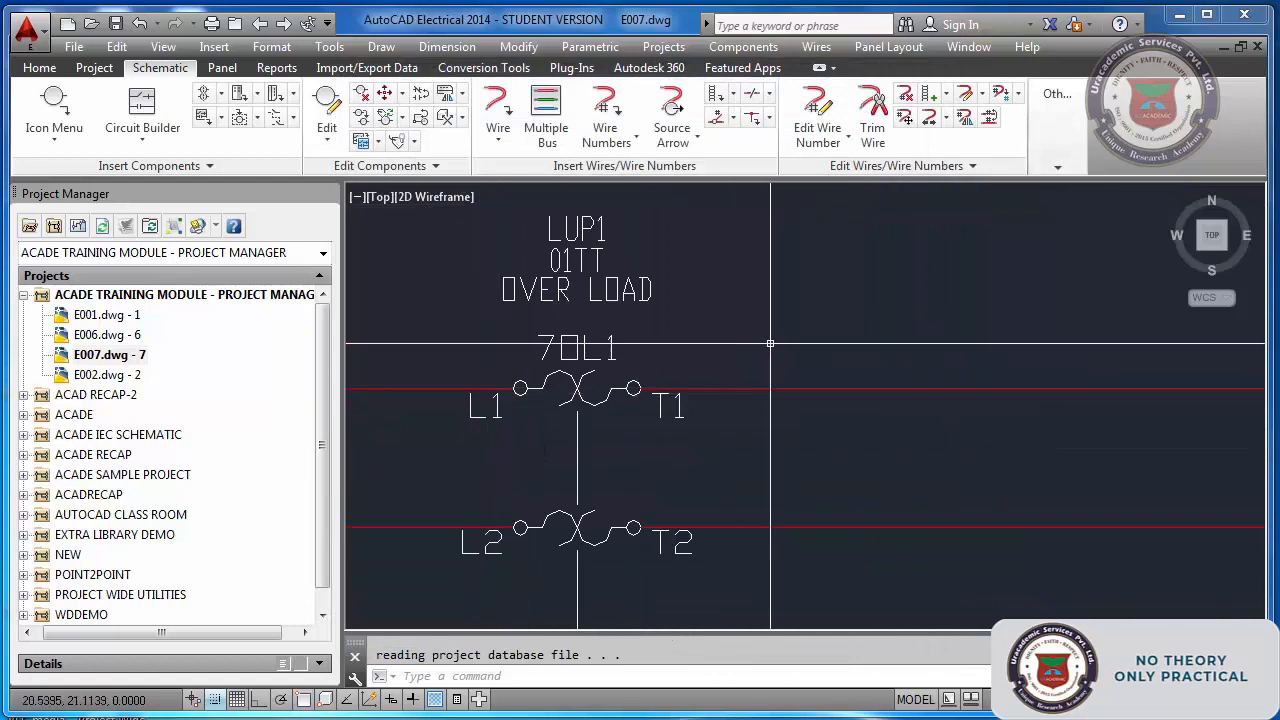
scroll(772, 342, down, 6)
scroll(772, 342, down, 3)
text(z)
key(Return)
text(e)
key(Return)
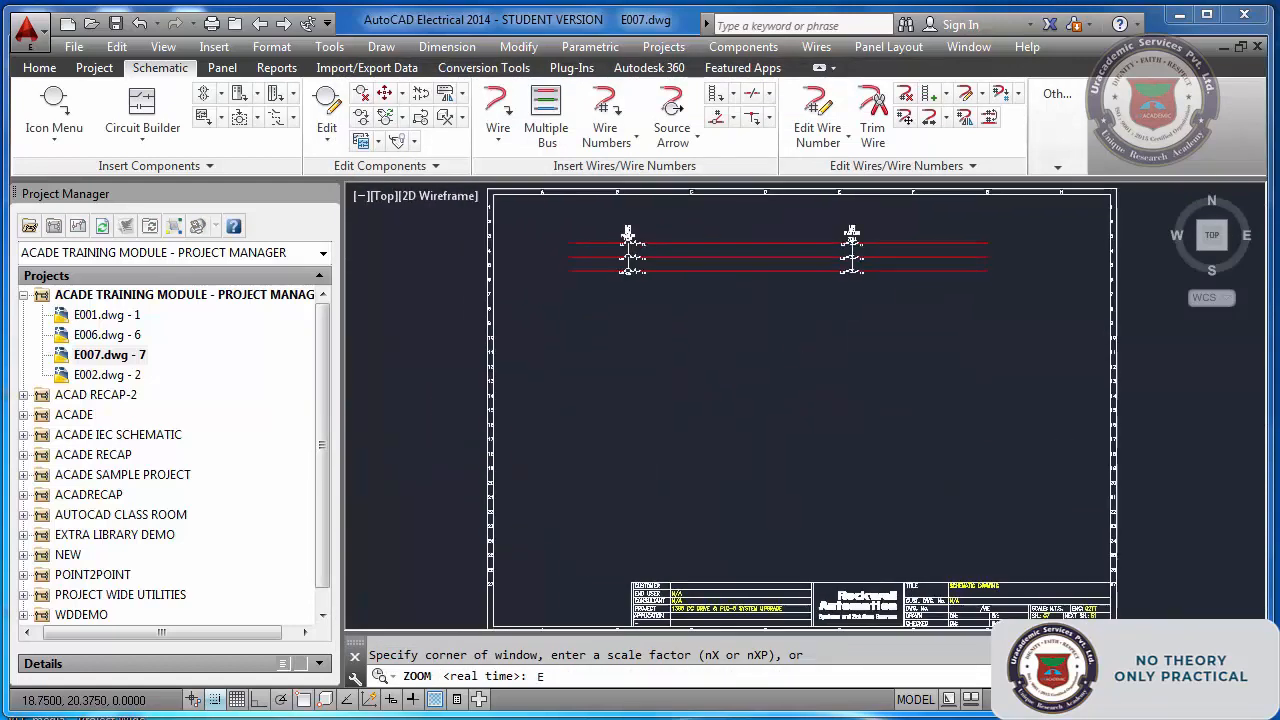
key(ctrl+s)
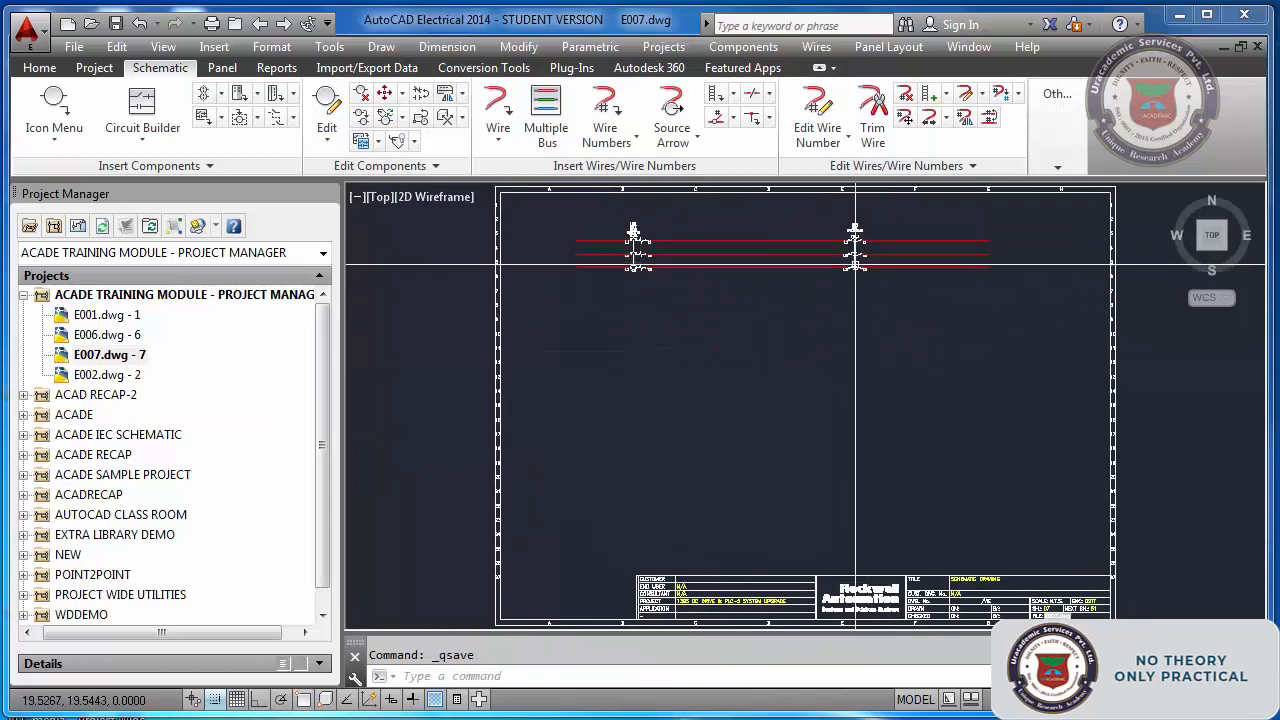
- Insert a 1-phase ladder below the bus, 10 wide with spacing 1 and nine rungs, without reference numbers
click(735, 97)
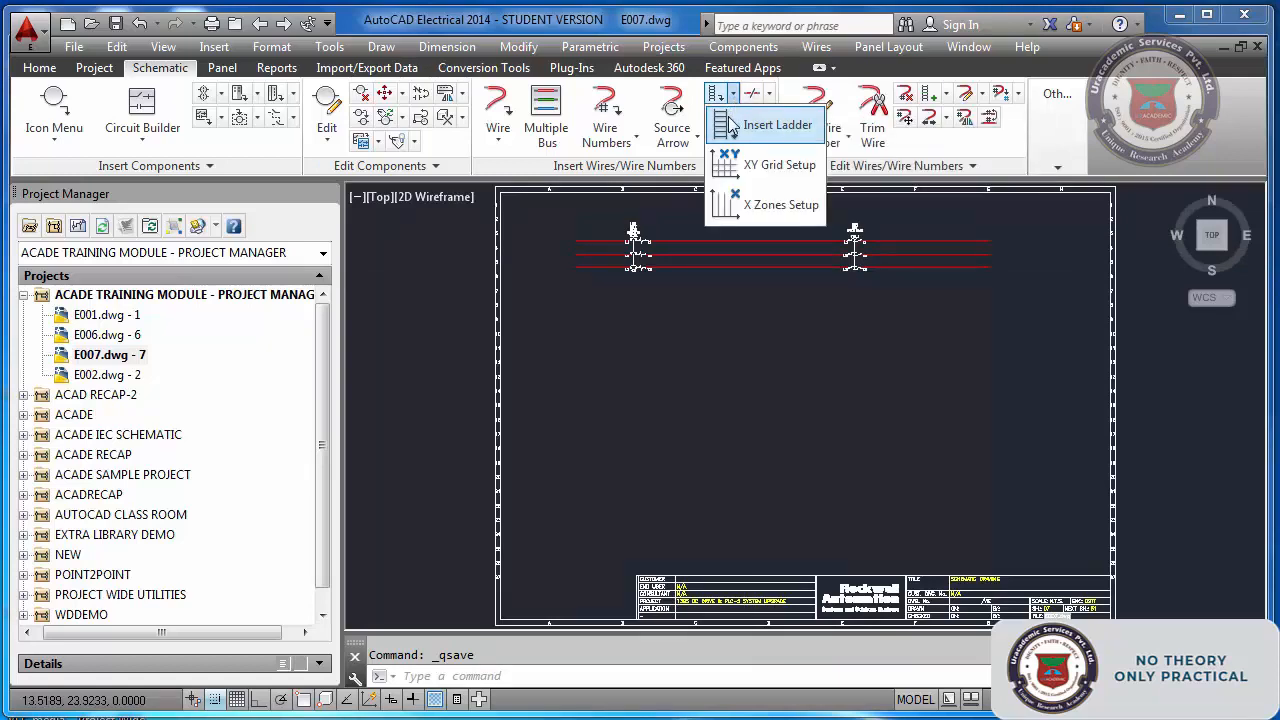
click(729, 137)
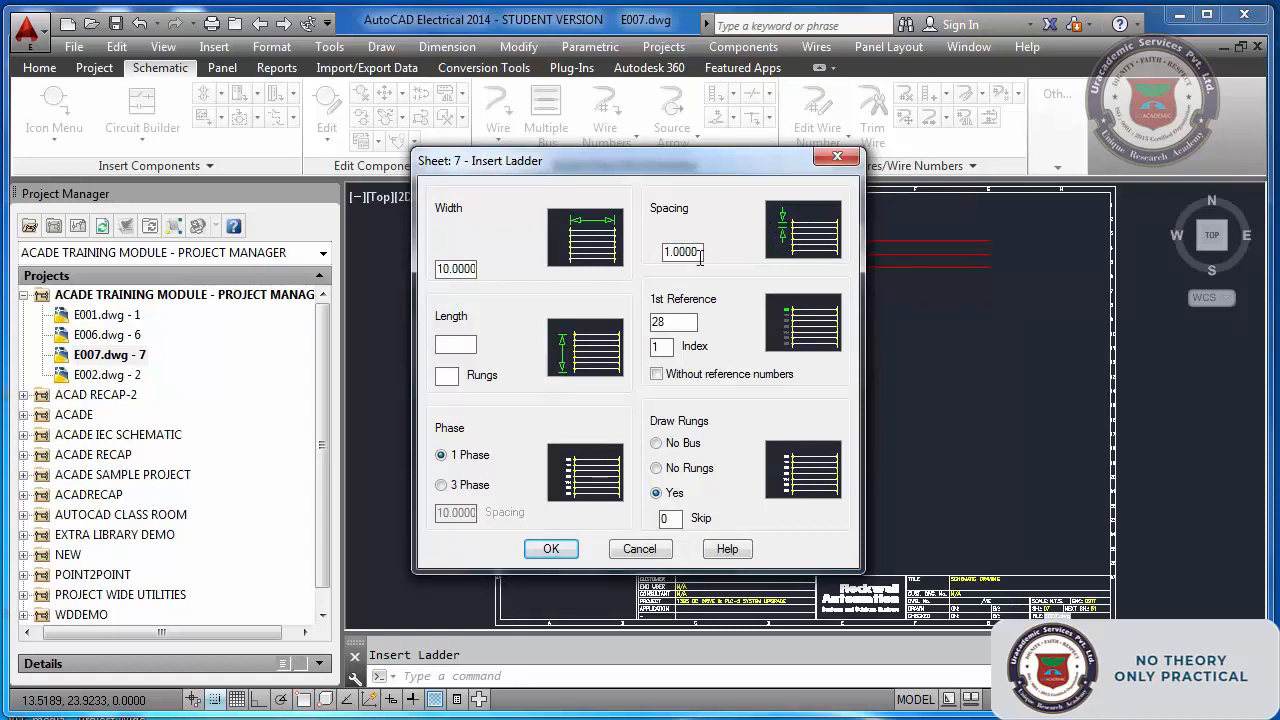
click(657, 375)
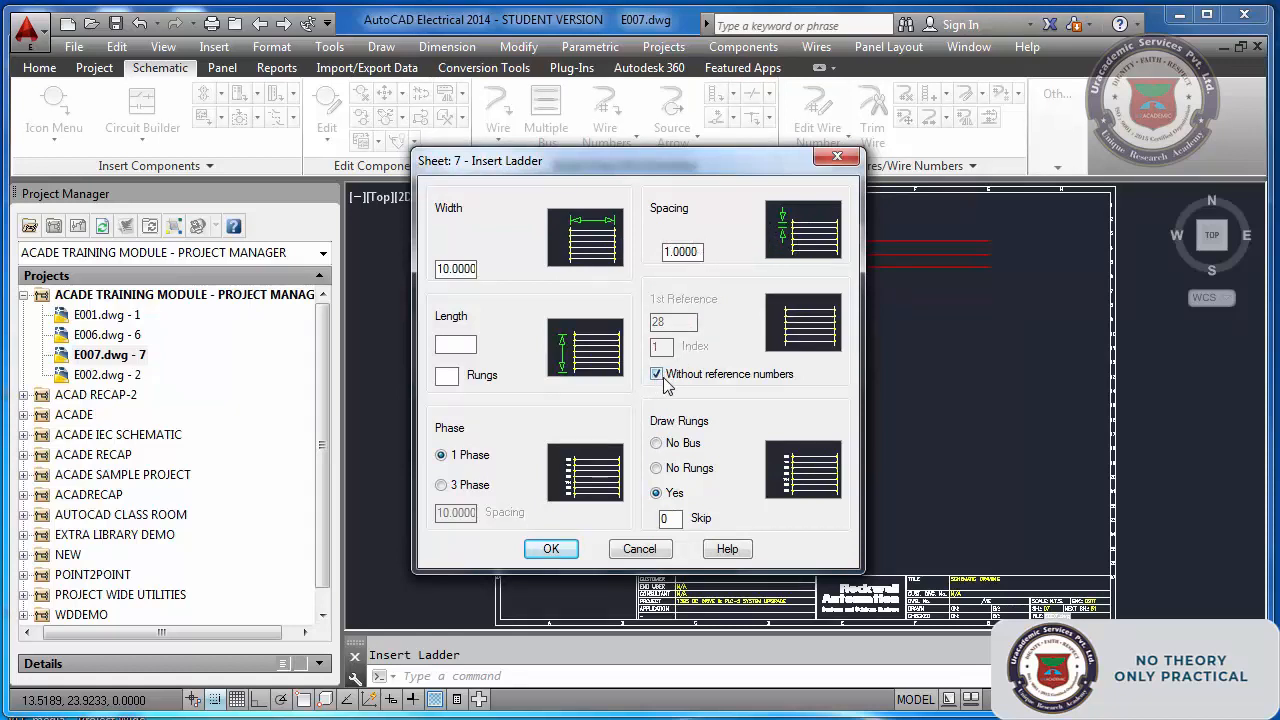
click(657, 375)
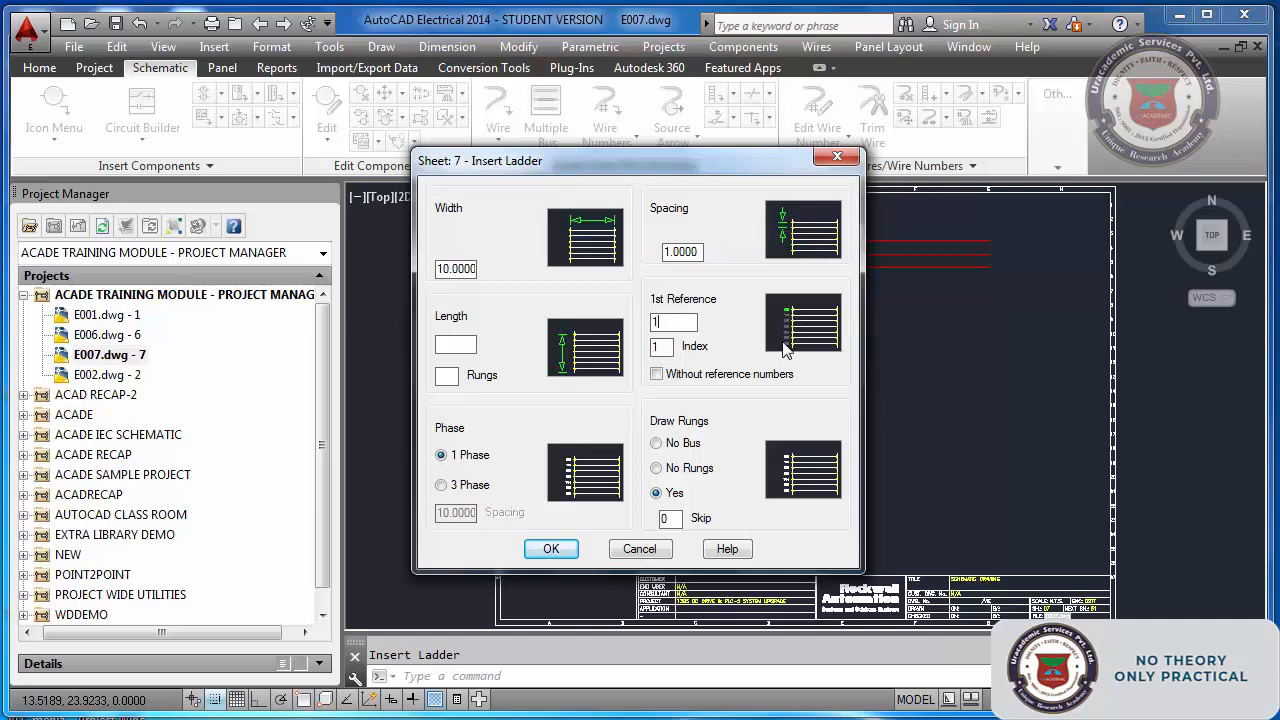
click(658, 376)
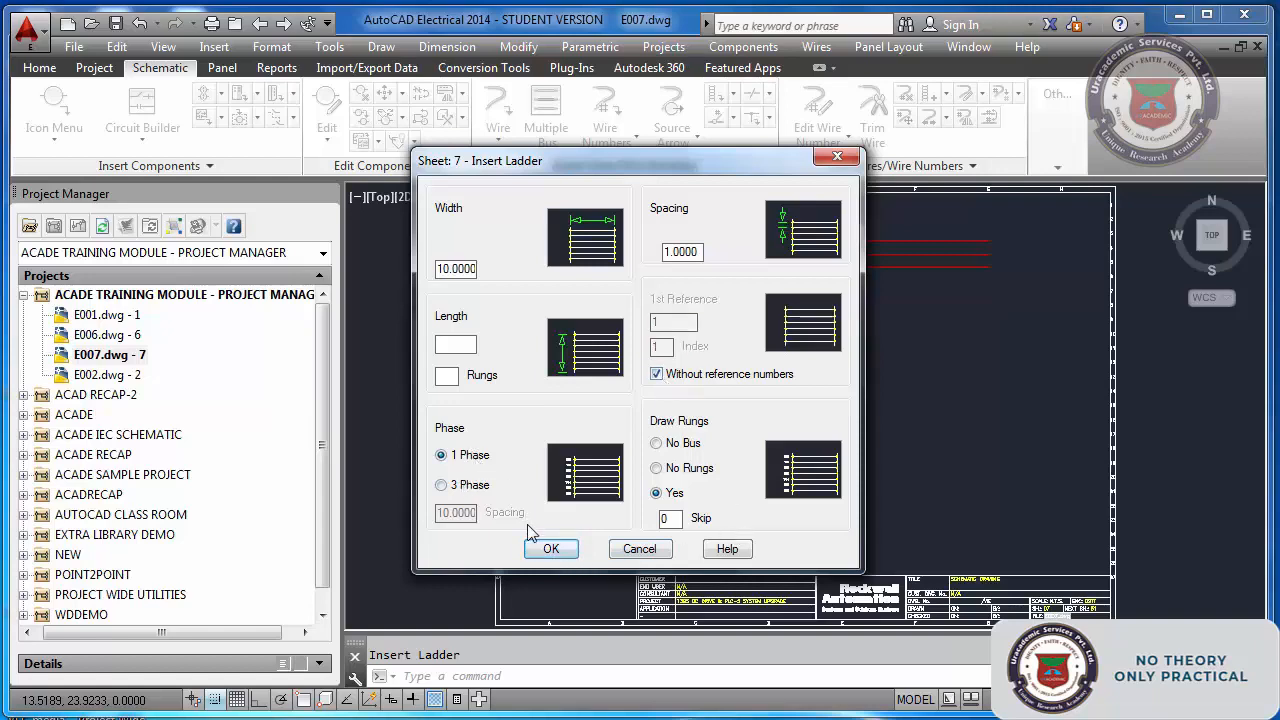
click(551, 550)
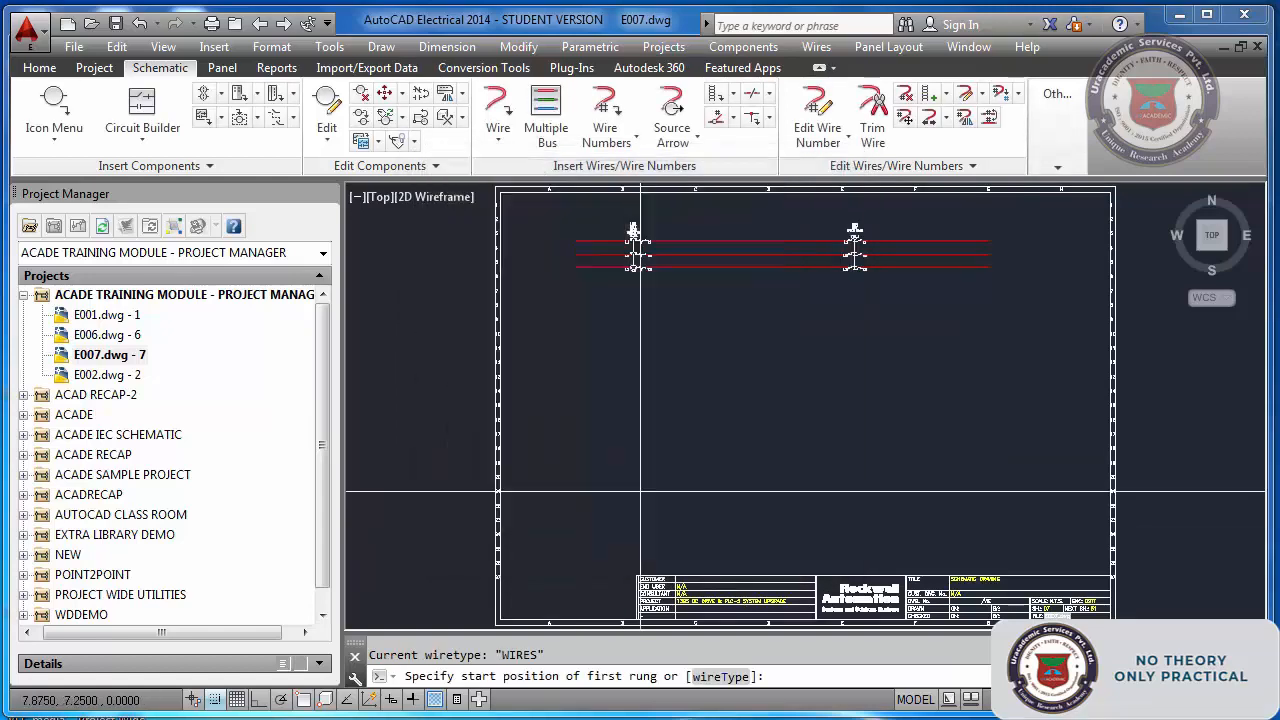
click(664, 345)
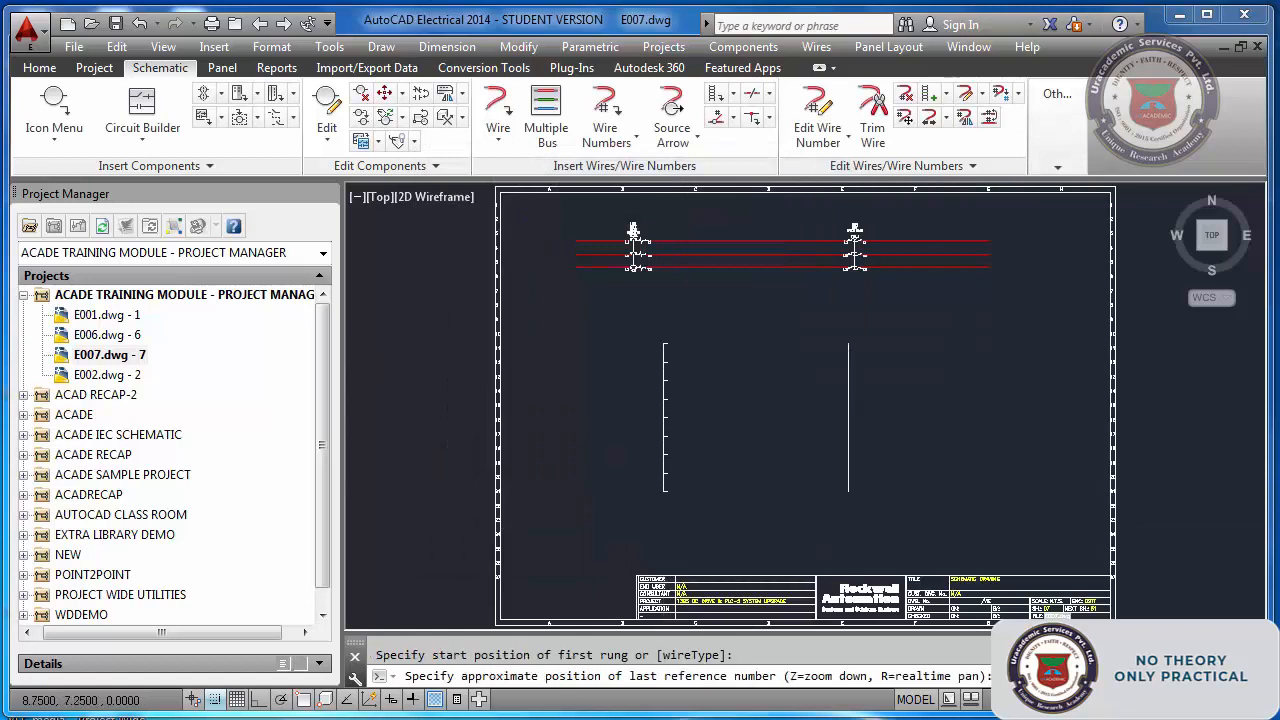
click(660, 492)
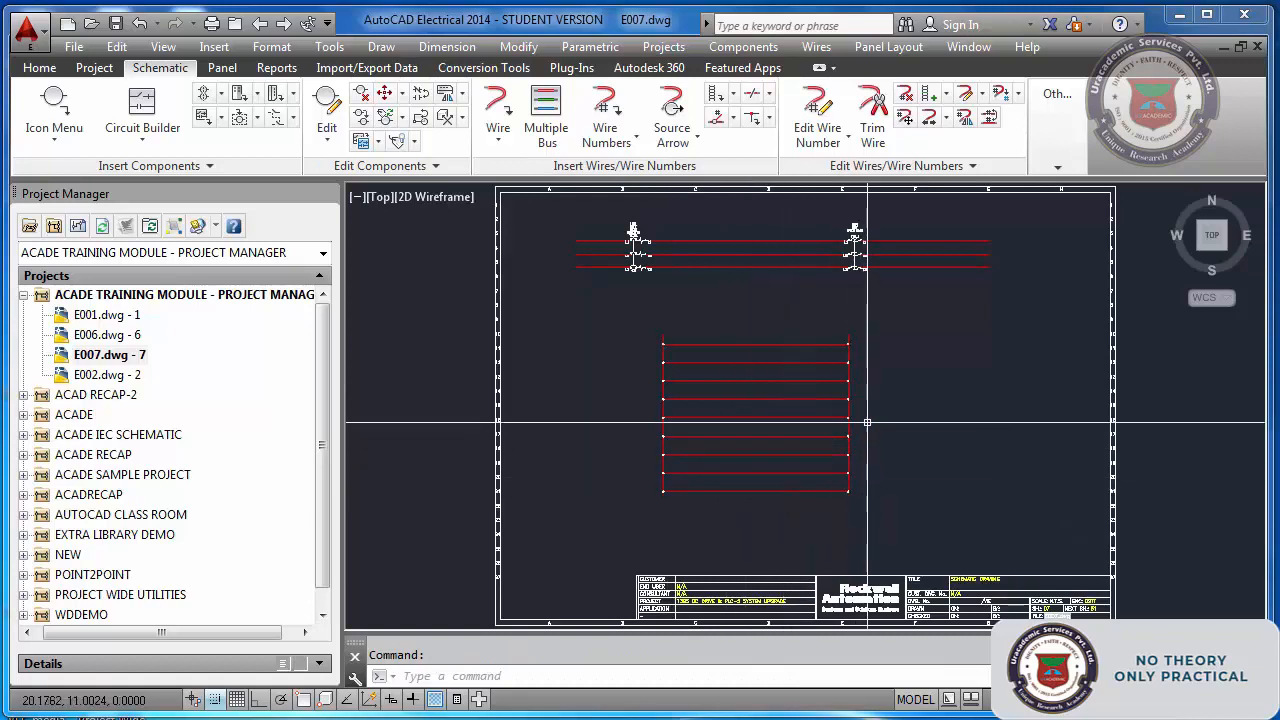
- Erase the entire ladder below the three-wire bus
scroll(831, 360, up, 2)
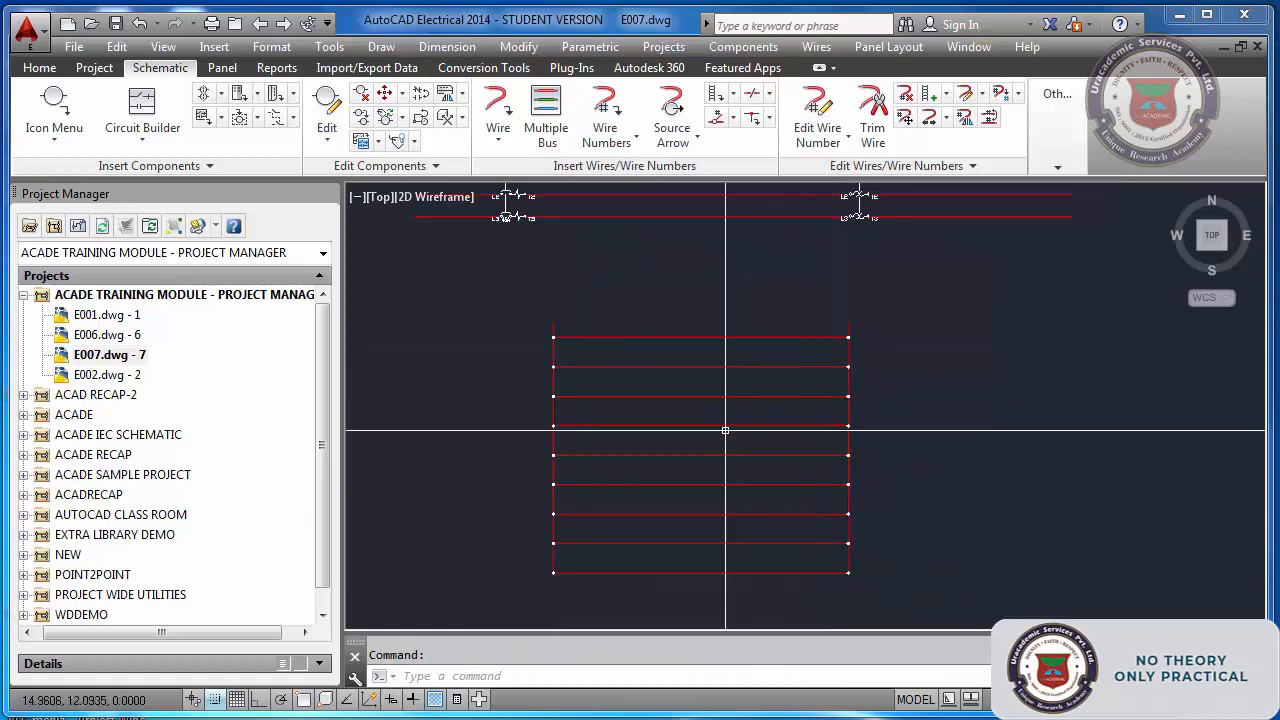
scroll(724, 427, up, 2)
scroll(616, 366, down, 3)
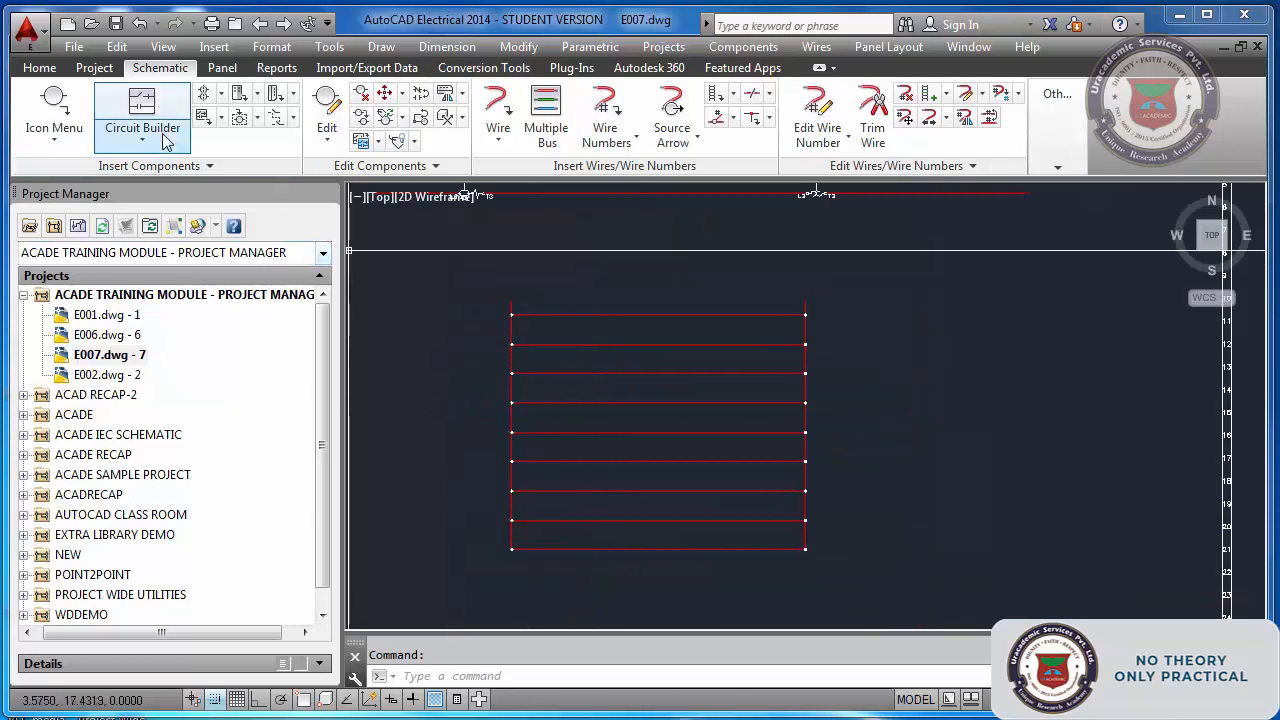
click(465, 270)
click(806, 541)
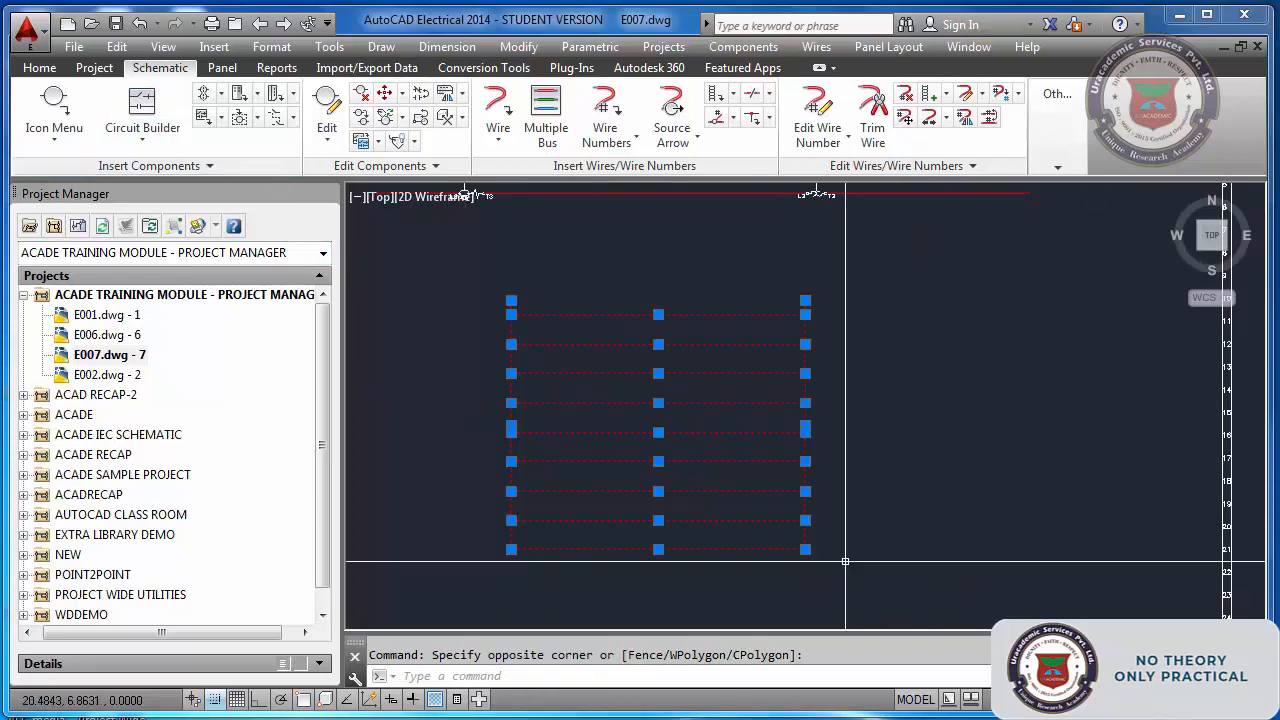
key(Delete)
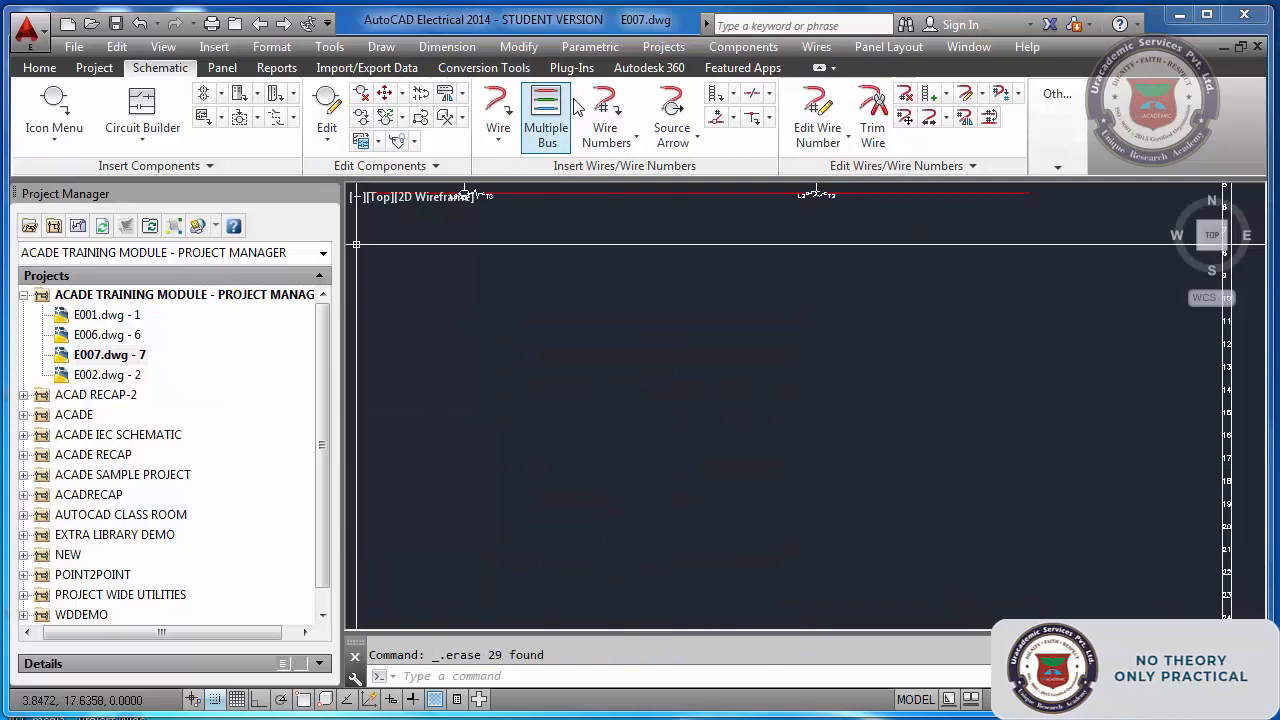
- Insert a 1-phase ladder below the bus, 20 wide with spacing 1, first reference 1 and ten rungs
click(716, 93)
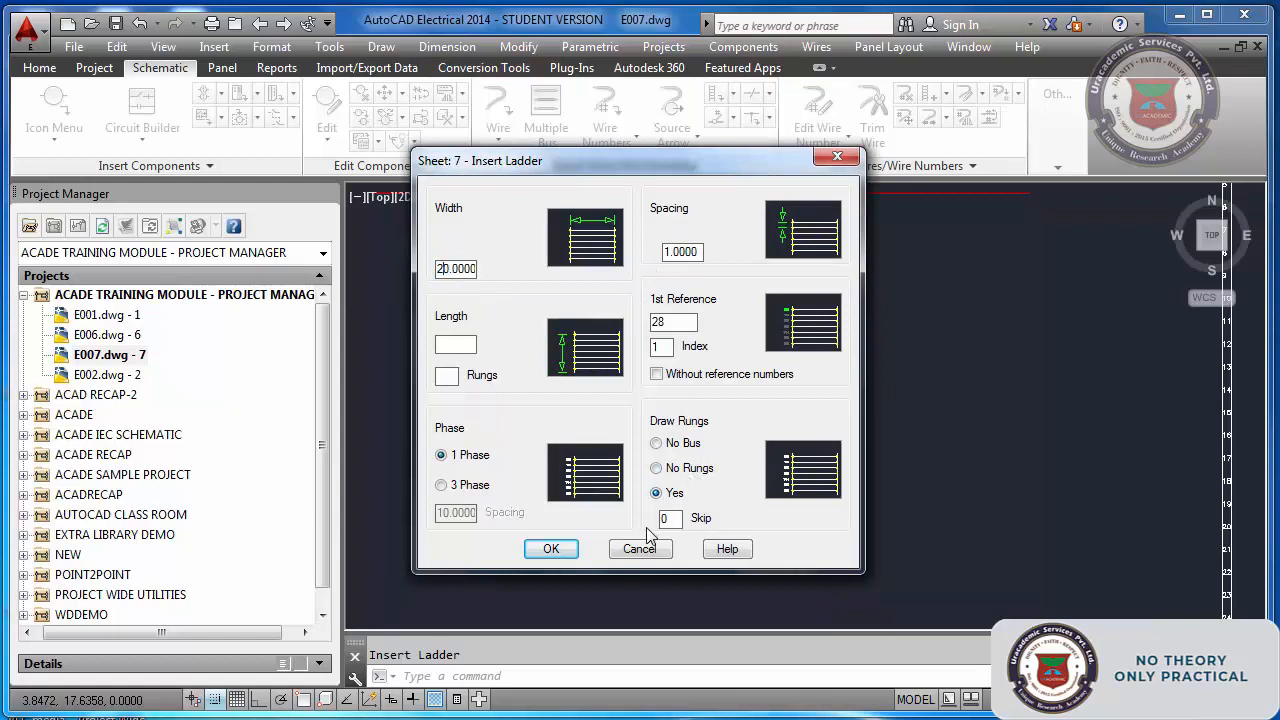
click(664, 378)
click(662, 378)
double_click(673, 321)
text(1)
click(557, 548)
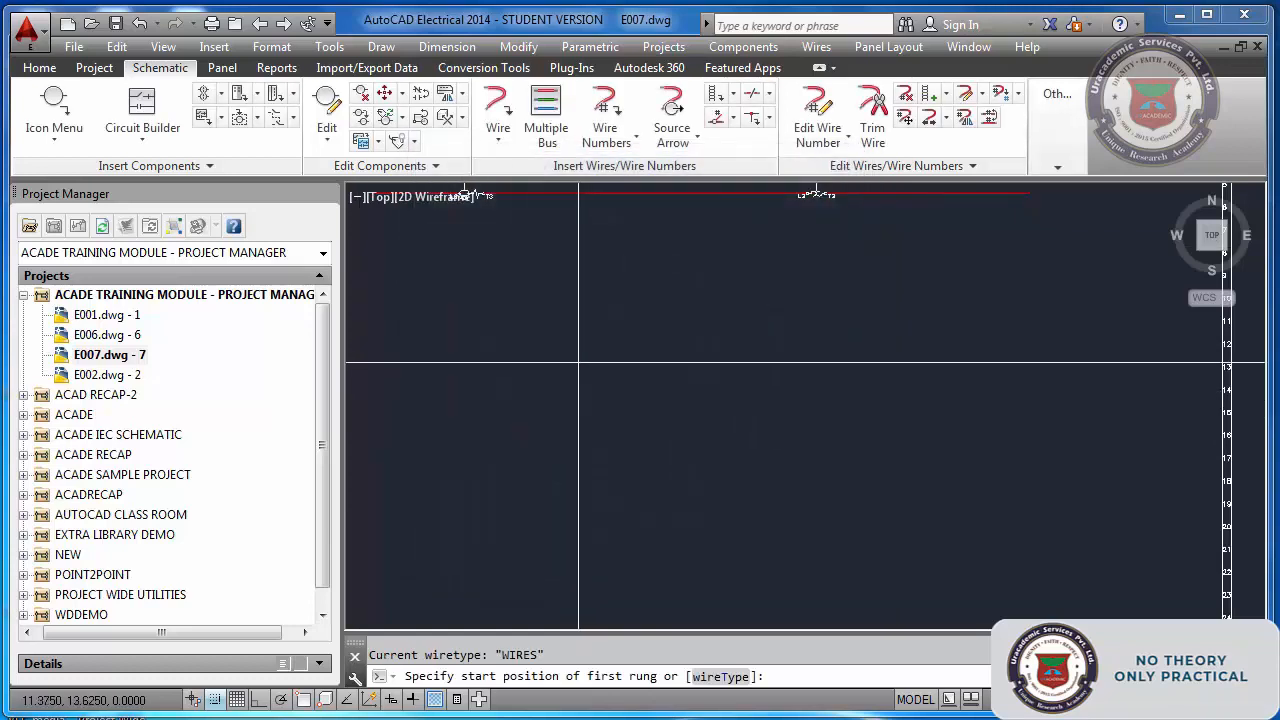
scroll(578, 362, down, 5)
click(568, 305)
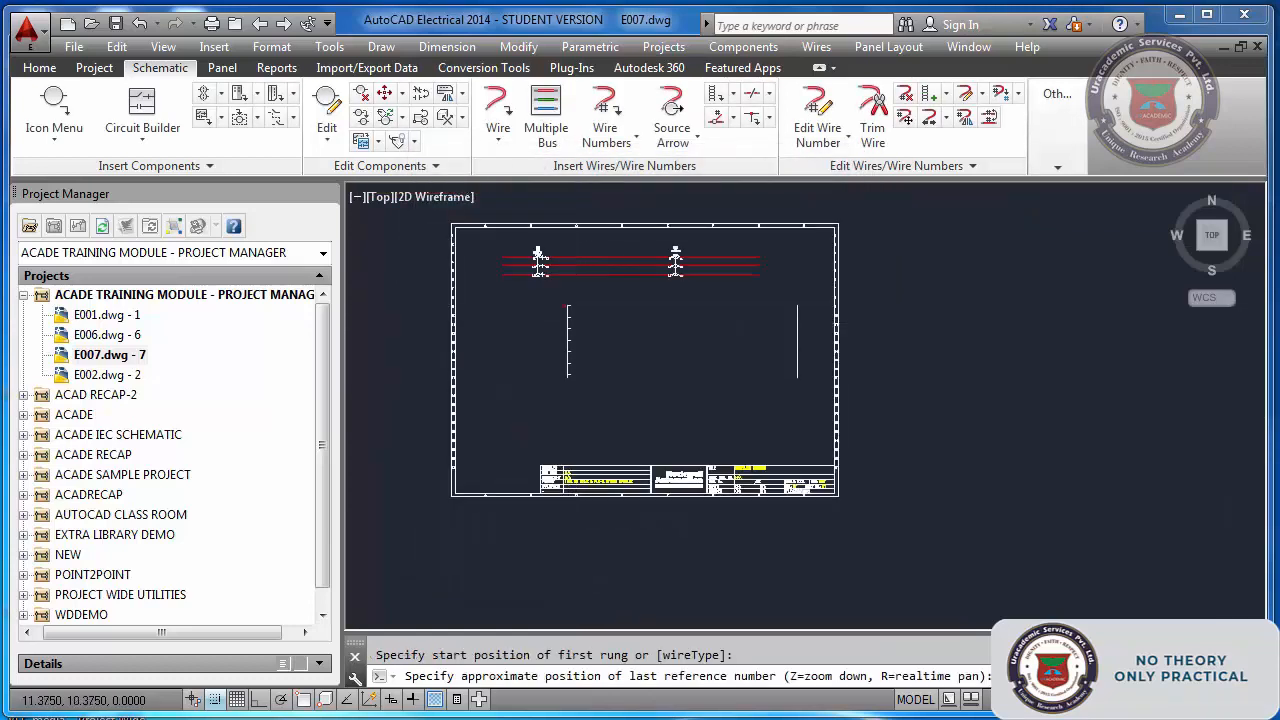
click(568, 408)
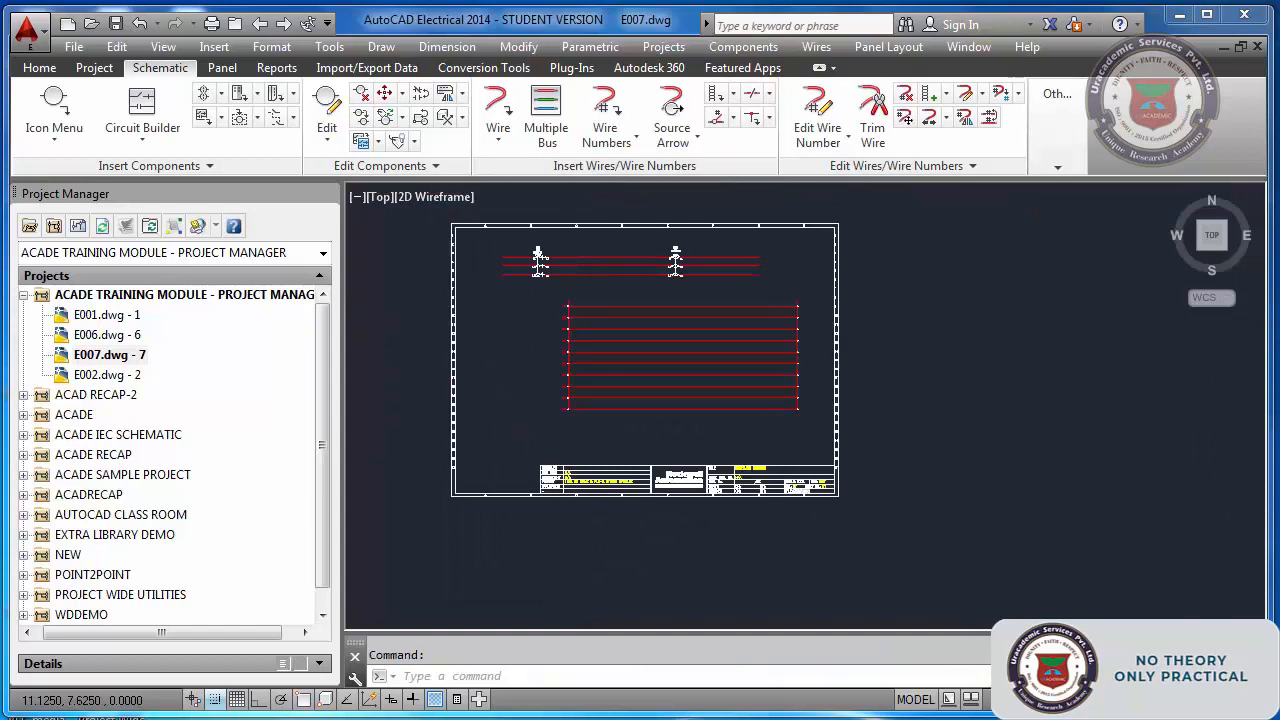
- Examine the ladder's reference numbers, the first-reference setting for a new ladder and the numbered rows along the drawing border
scroll(566, 310, up, 5)
scroll(565, 313, up, 2)
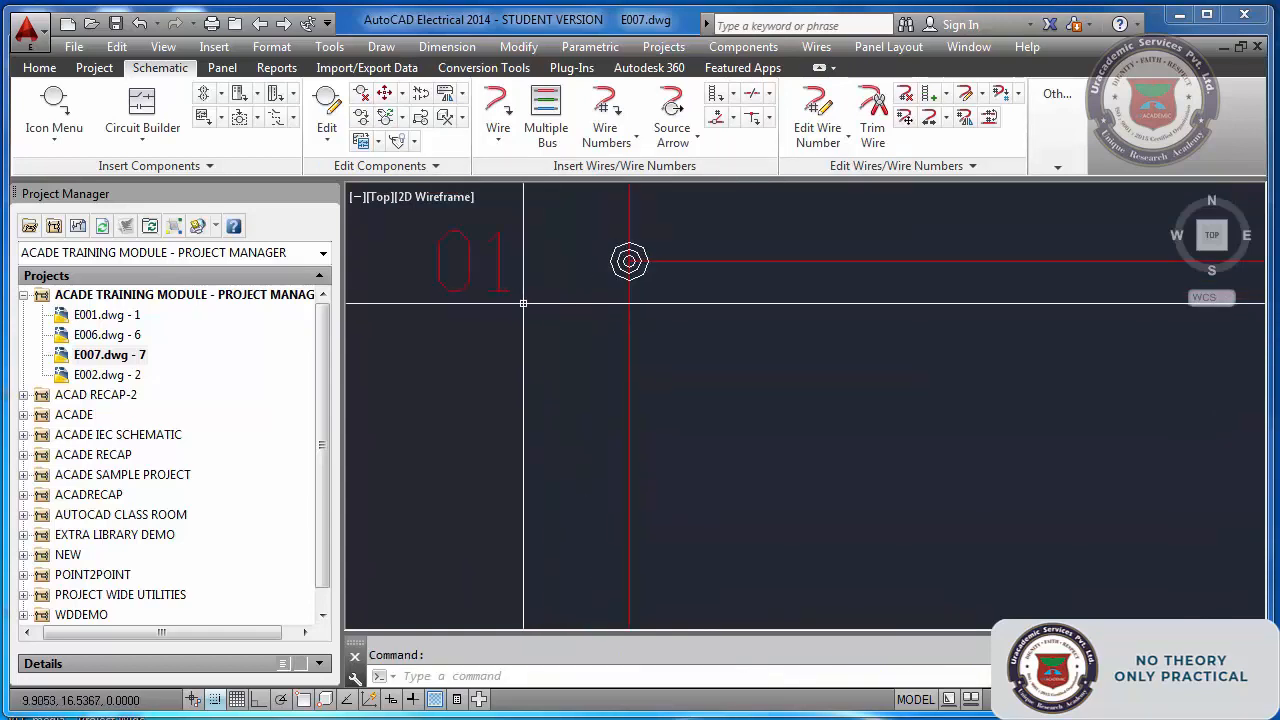
scroll(500, 288, down, 2)
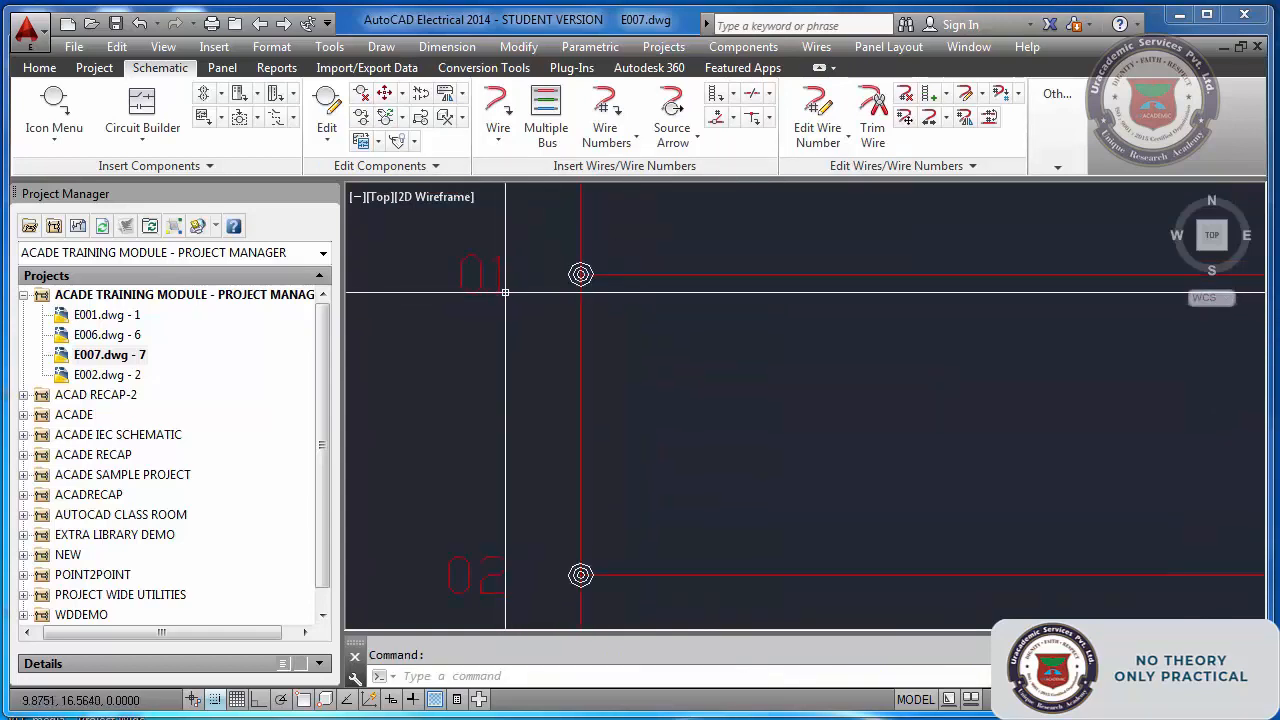
click(716, 93)
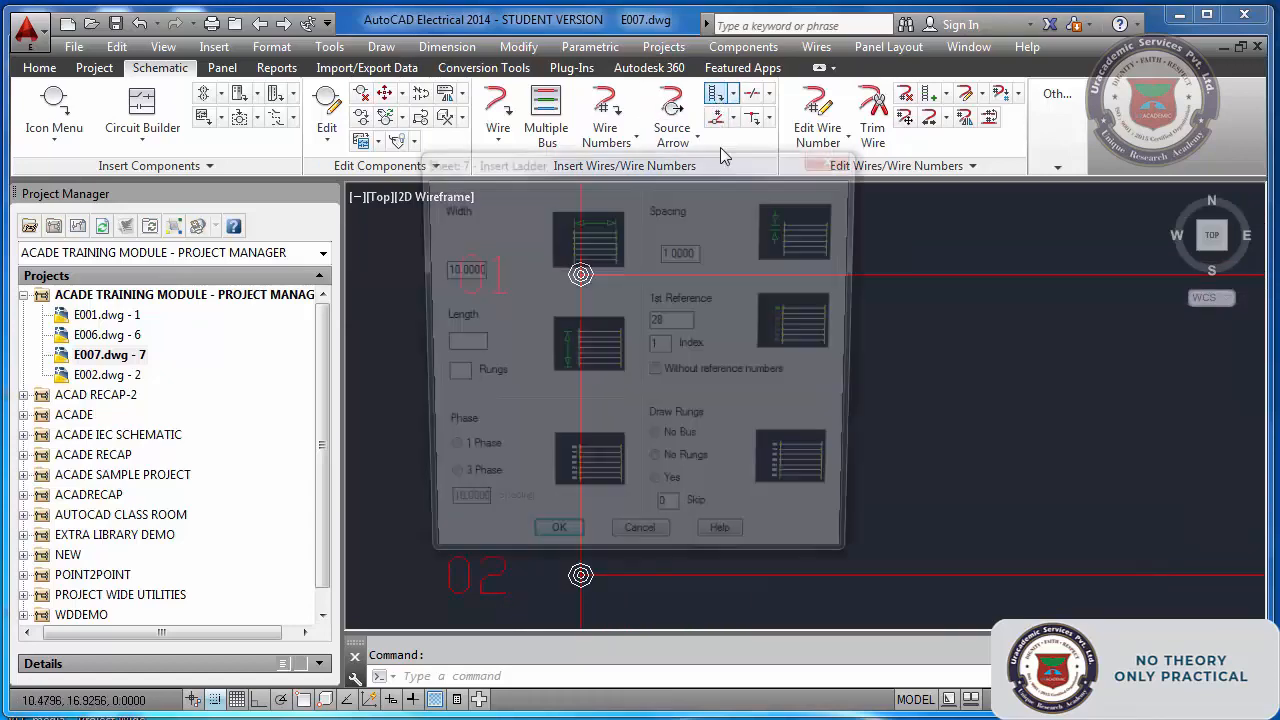
drag(682, 329, 636, 329)
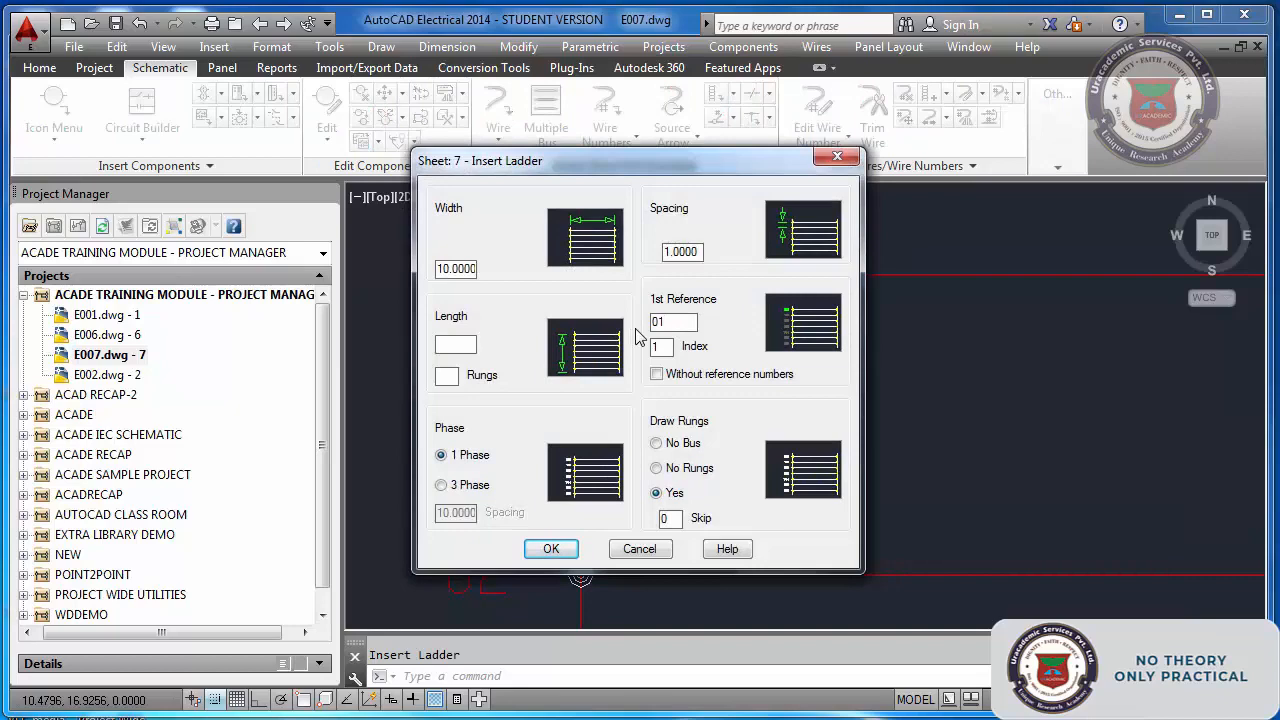
key(Escape)
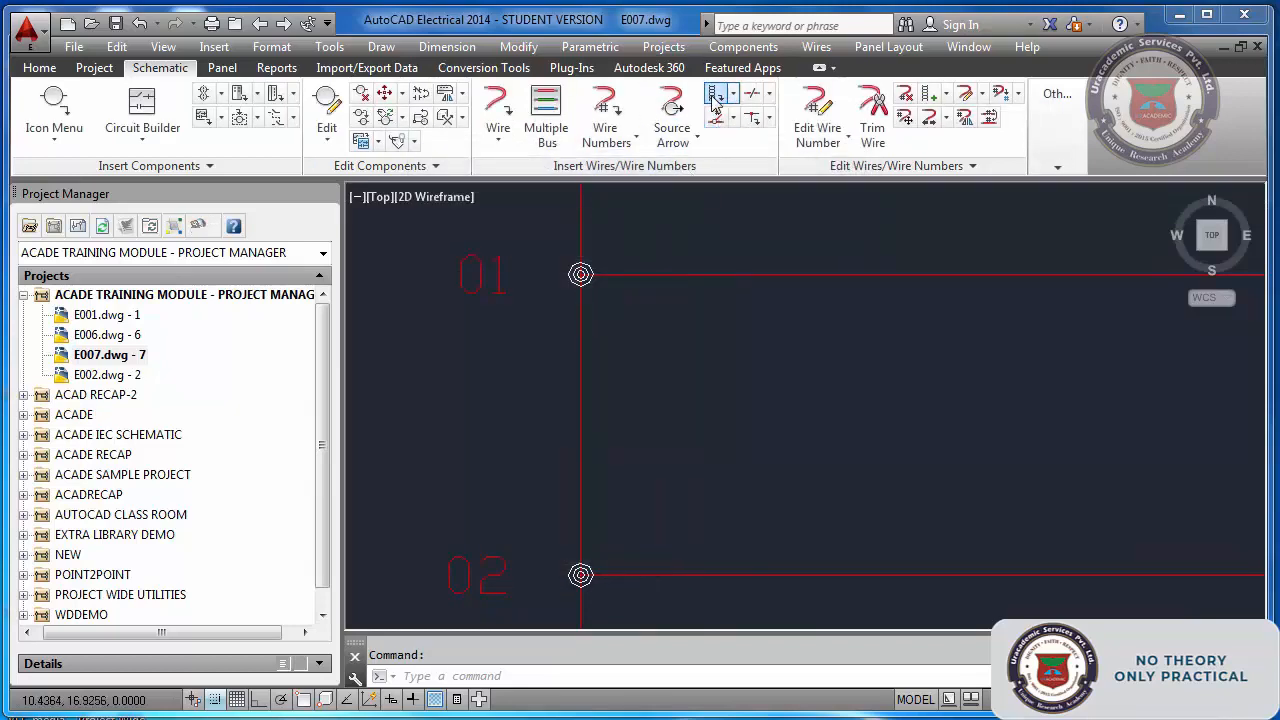
click(716, 96)
key(Return)
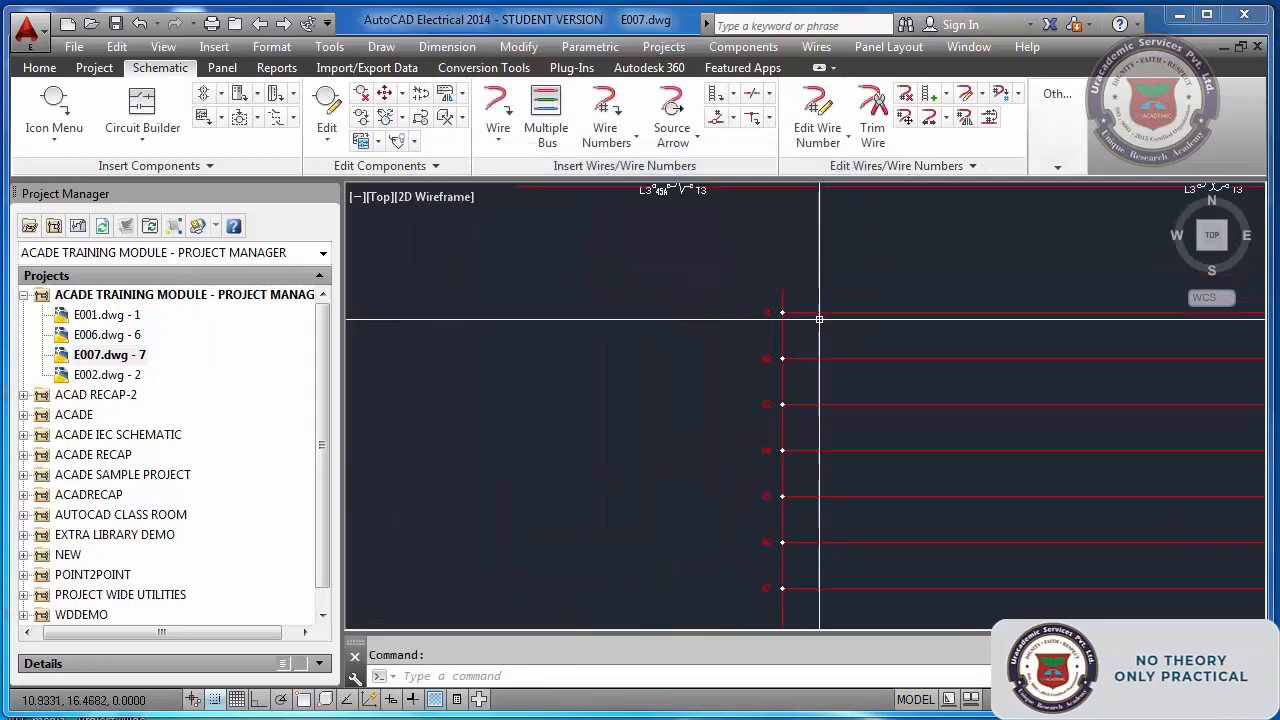
scroll(682, 436, down, 5)
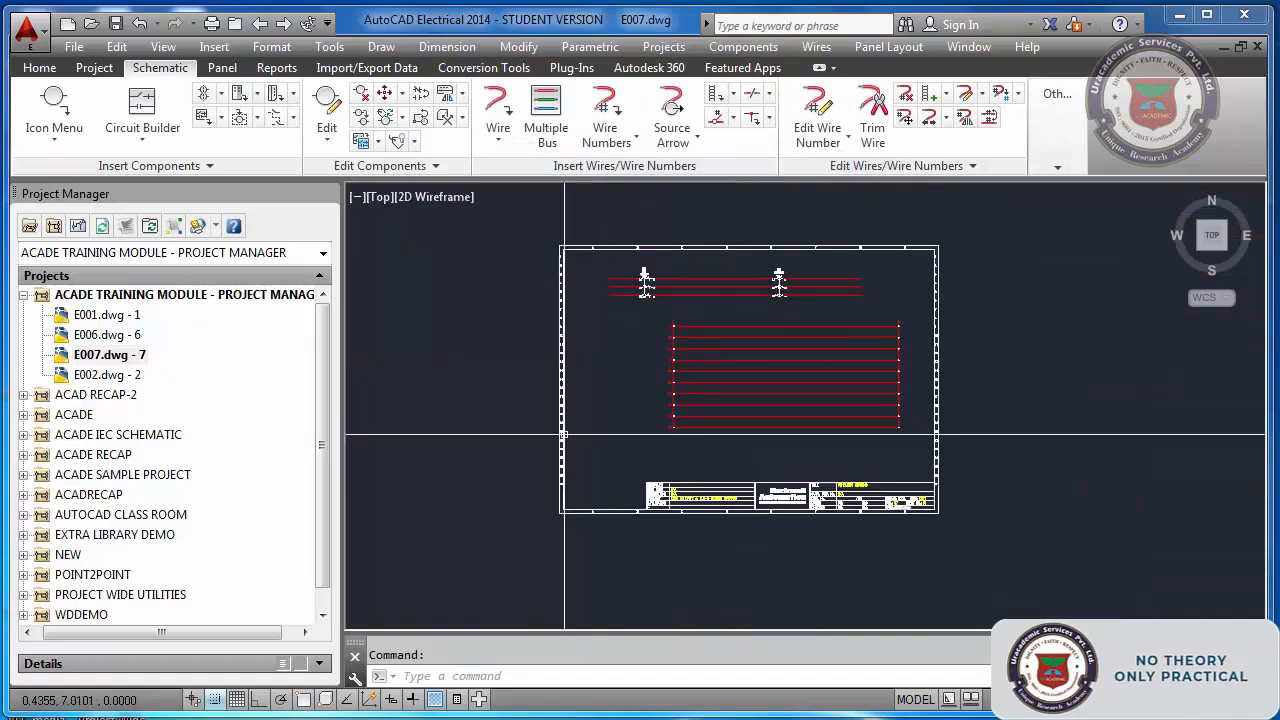
scroll(560, 490, up, 4)
scroll(560, 482, up, 5)
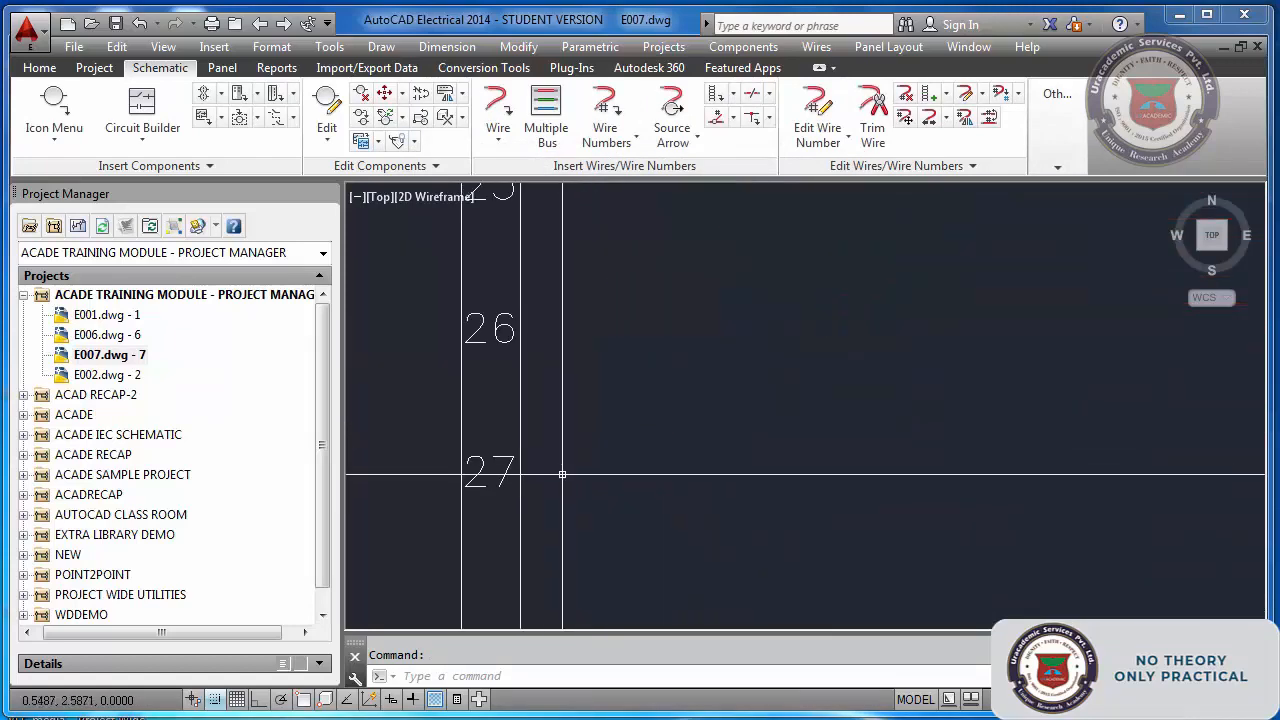
scroll(562, 474, down, 7)
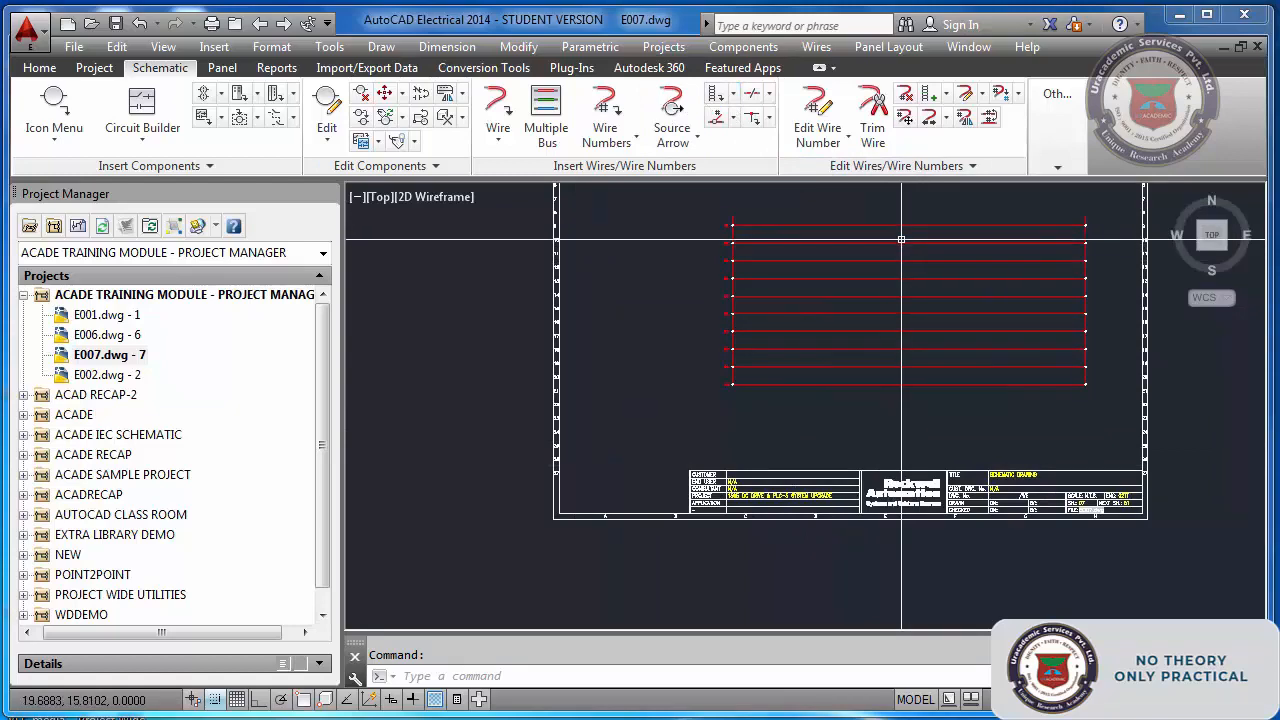
scroll(901, 240, up, 4)
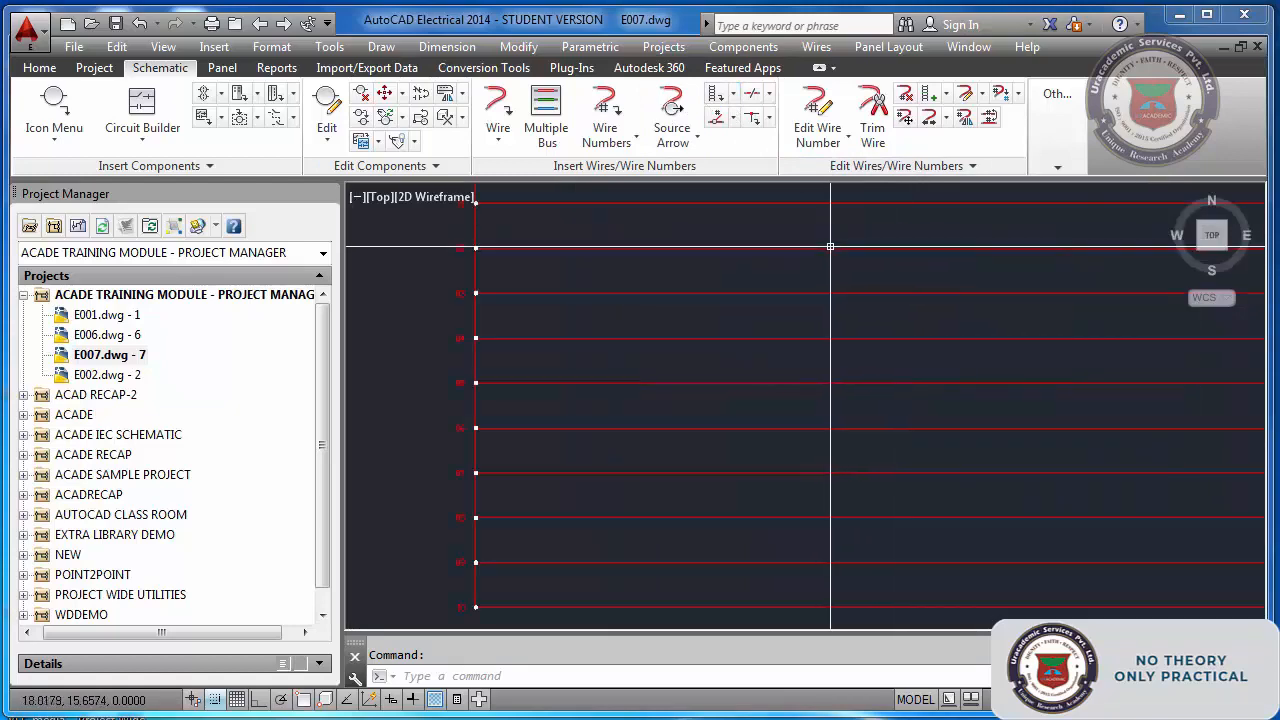
- Erase the ten-rung ladder with reference numbers below the three-wire bus
text(z)
key(Return)
text(e)
key(Return)
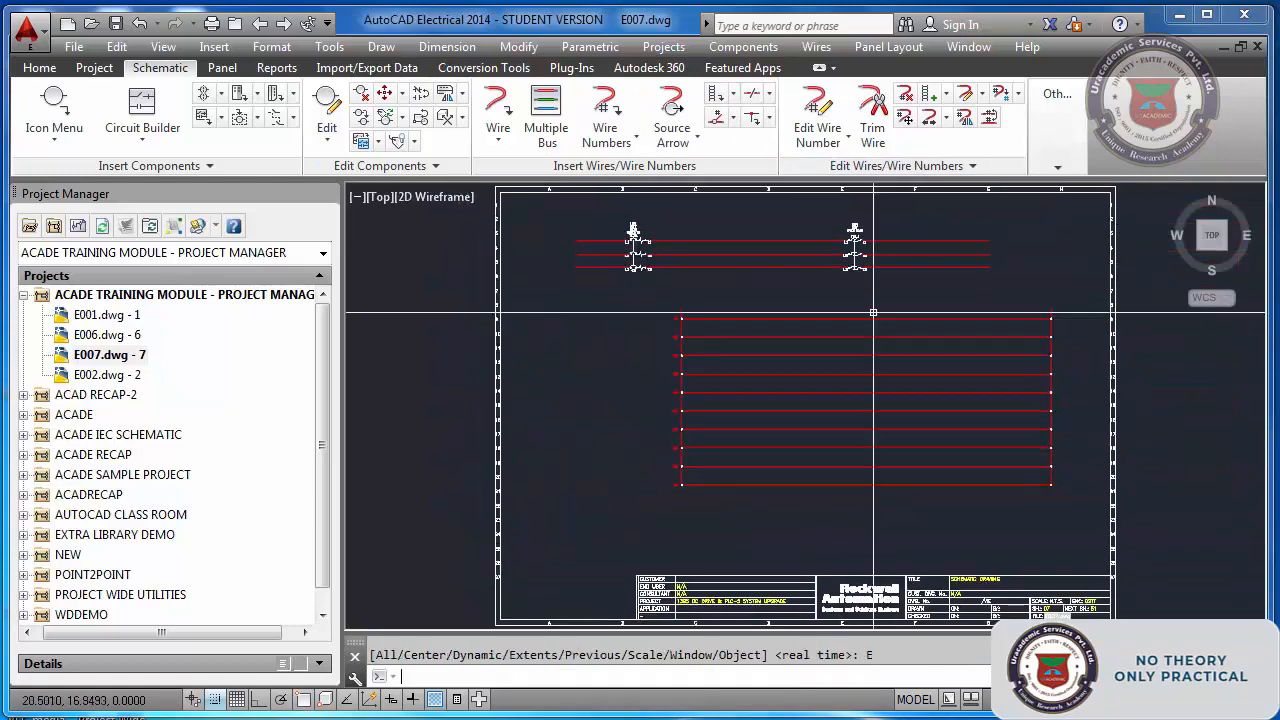
key(Escape)
text(e)
key(Return)
click(1074, 502)
click(672, 302)
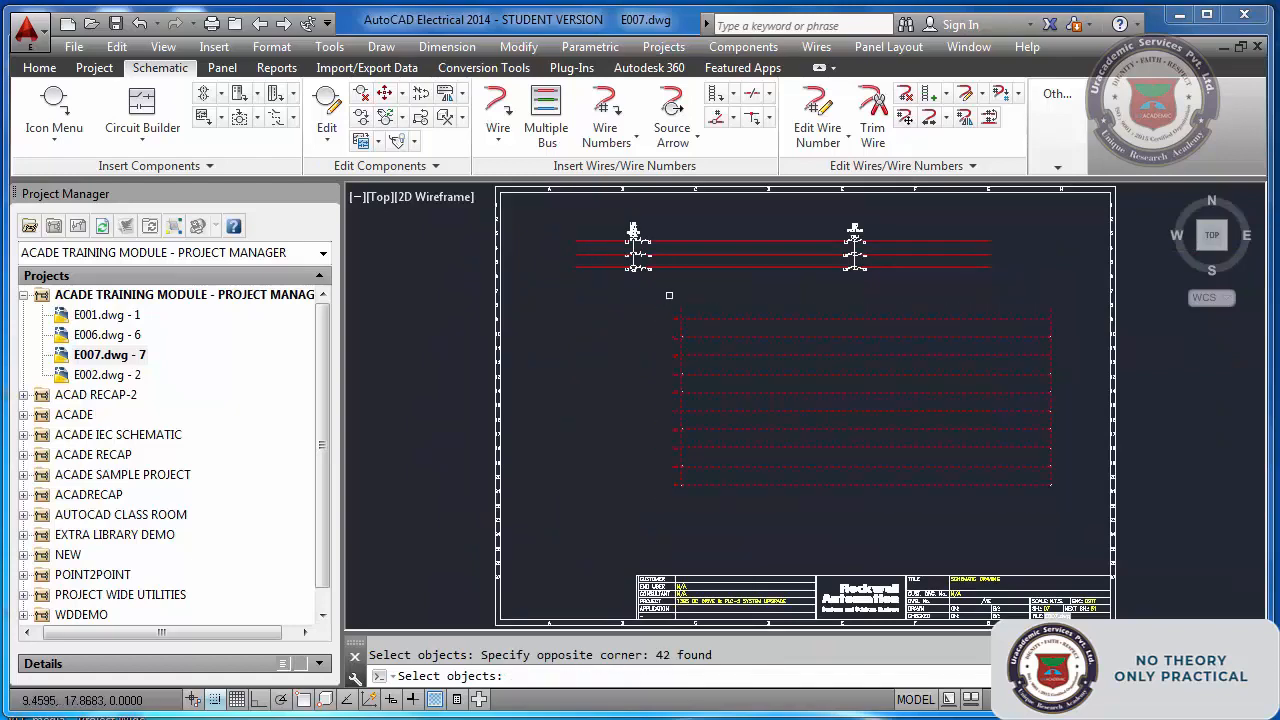
key(Return)
- Insert a 1-phase ladder below the bus, about 15 wide with spacing 1 and ten rungs, without reference numbers
click(733, 94)
click(775, 126)
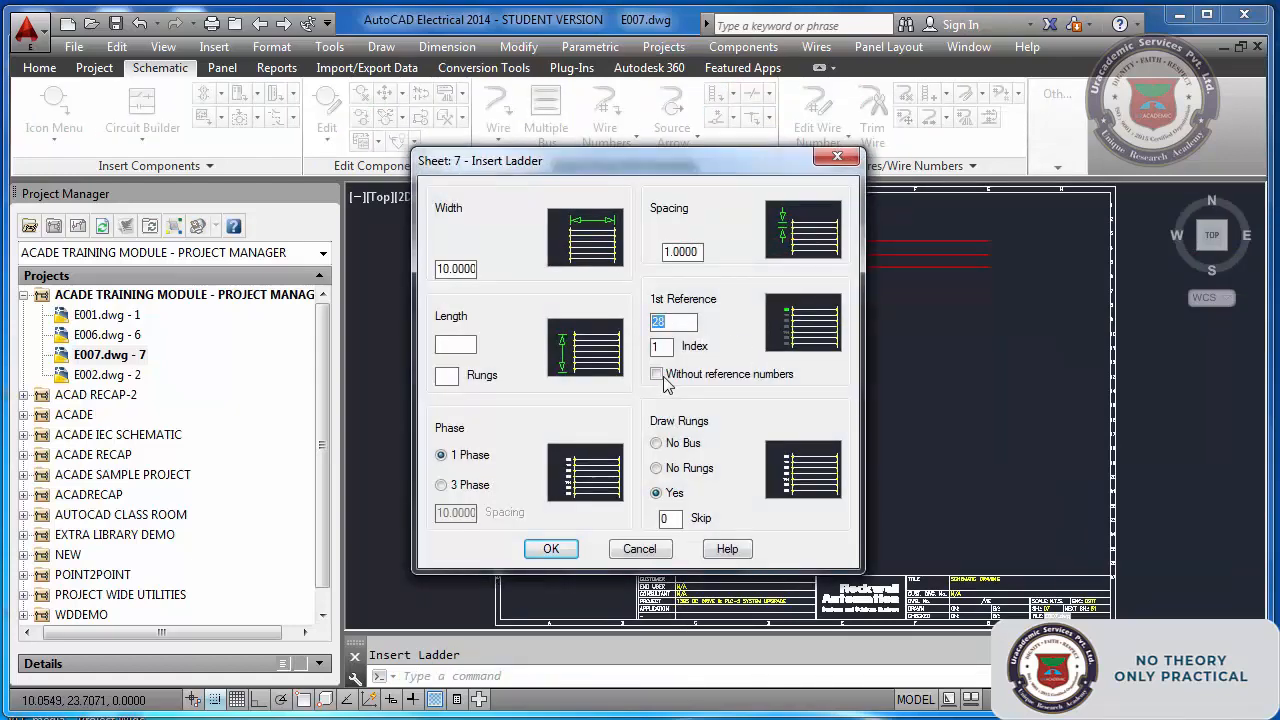
click(657, 374)
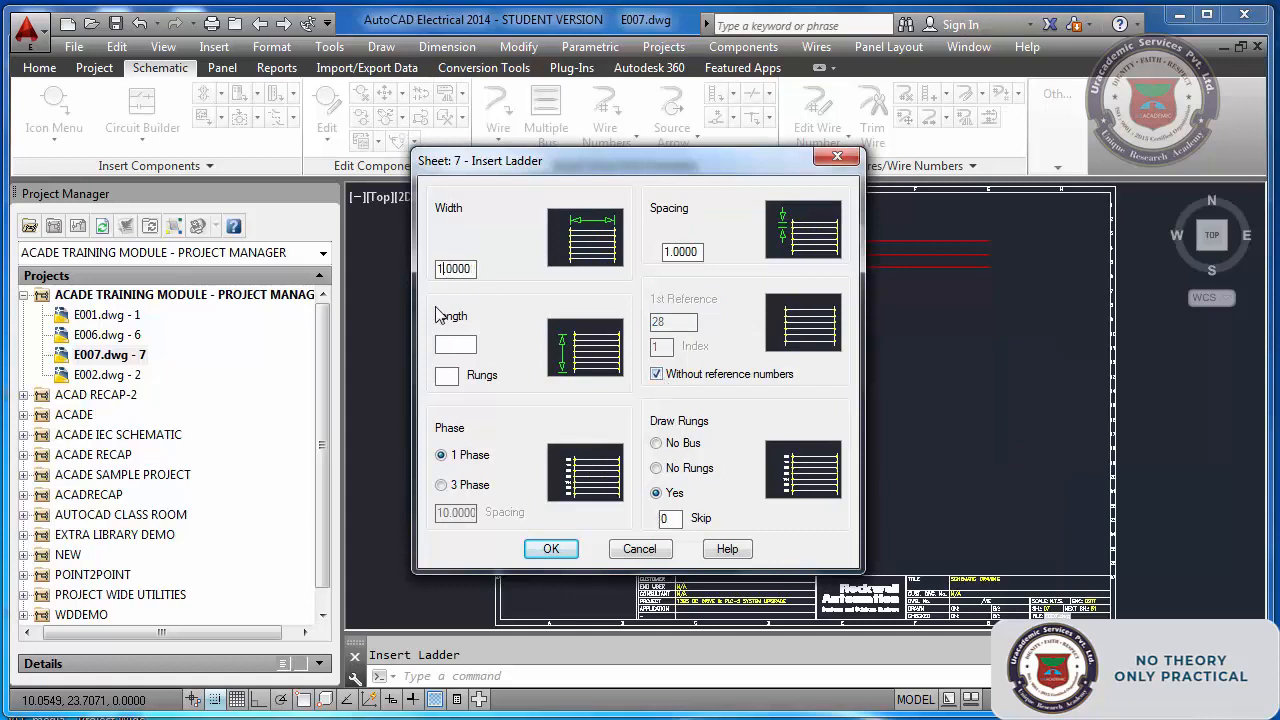
click(551, 548)
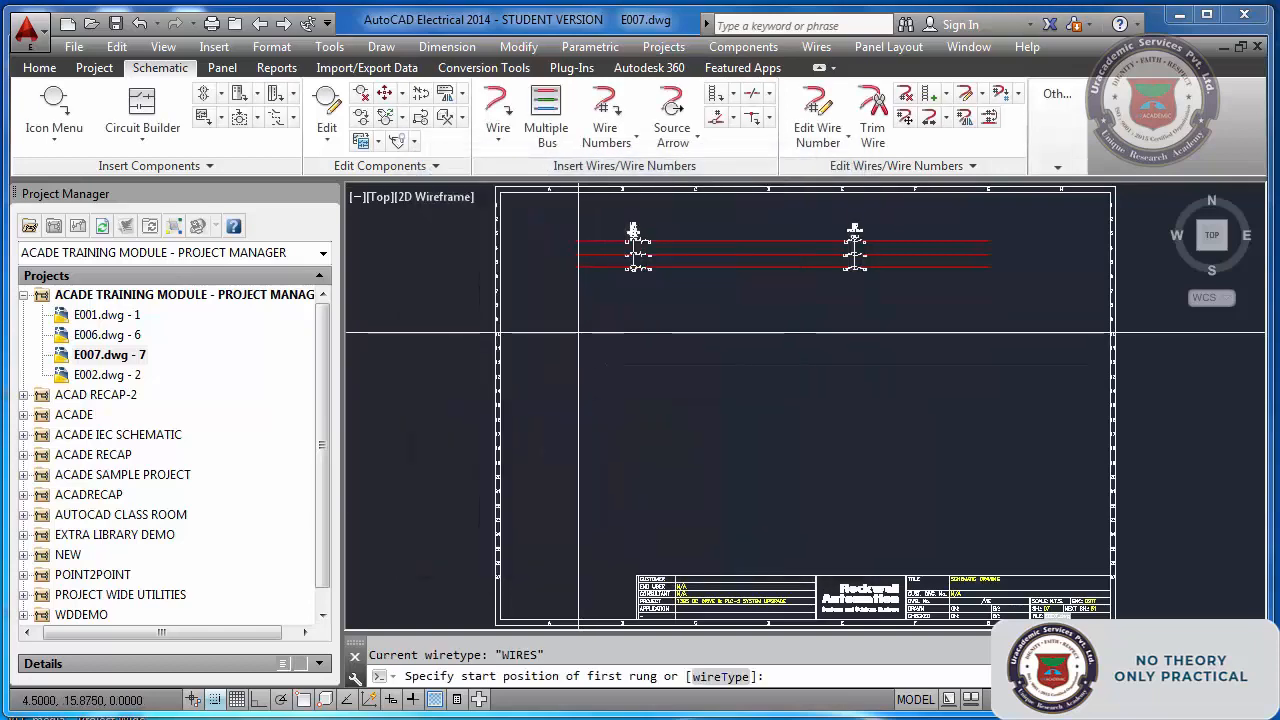
click(579, 332)
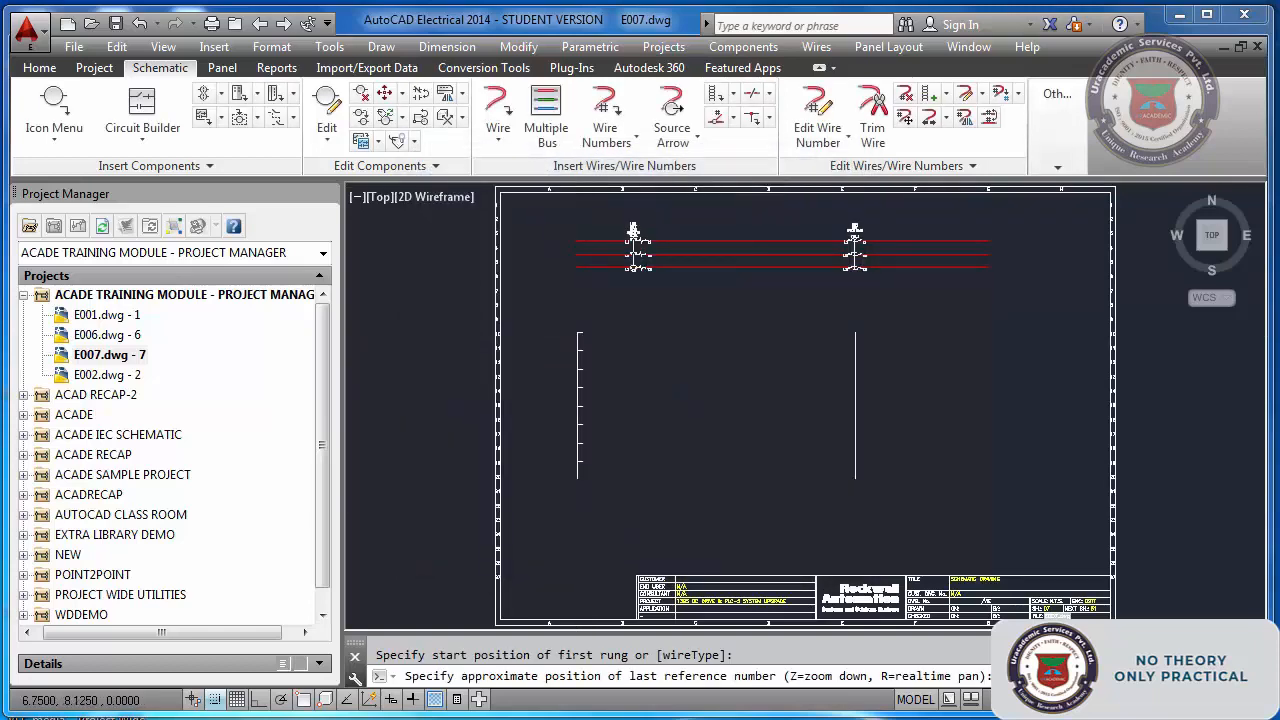
click(579, 499)
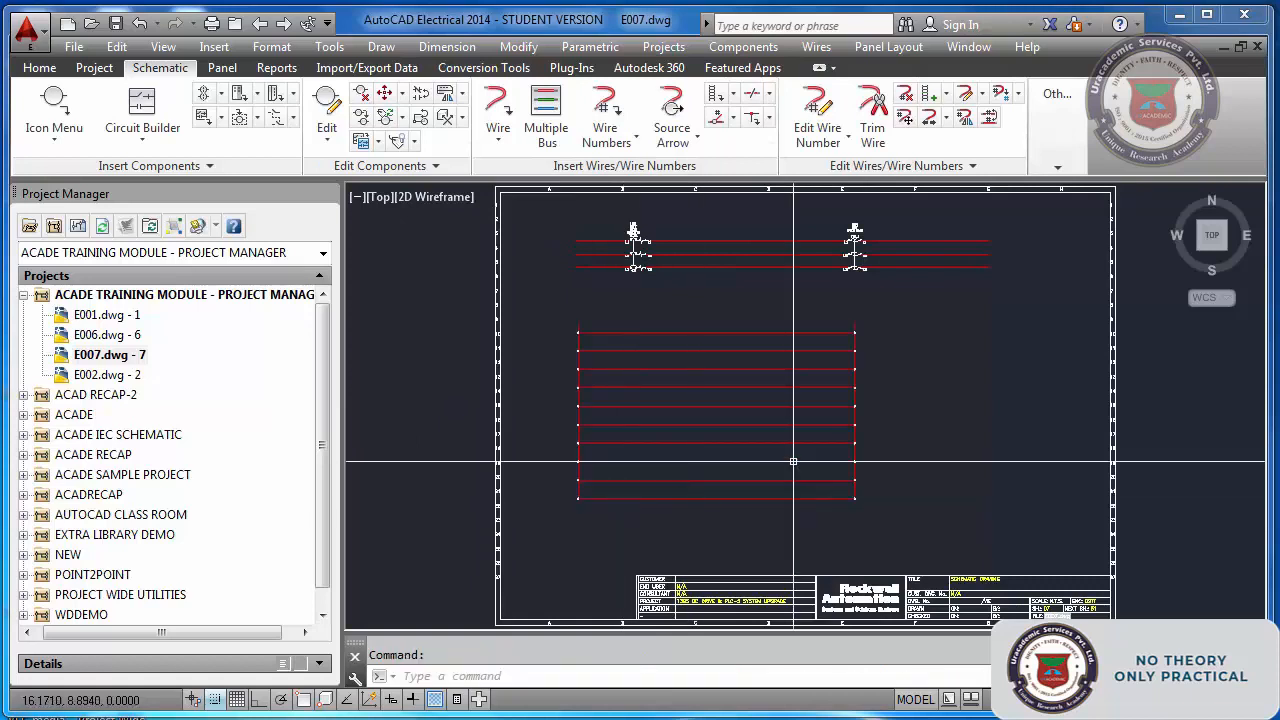
key(Escape)
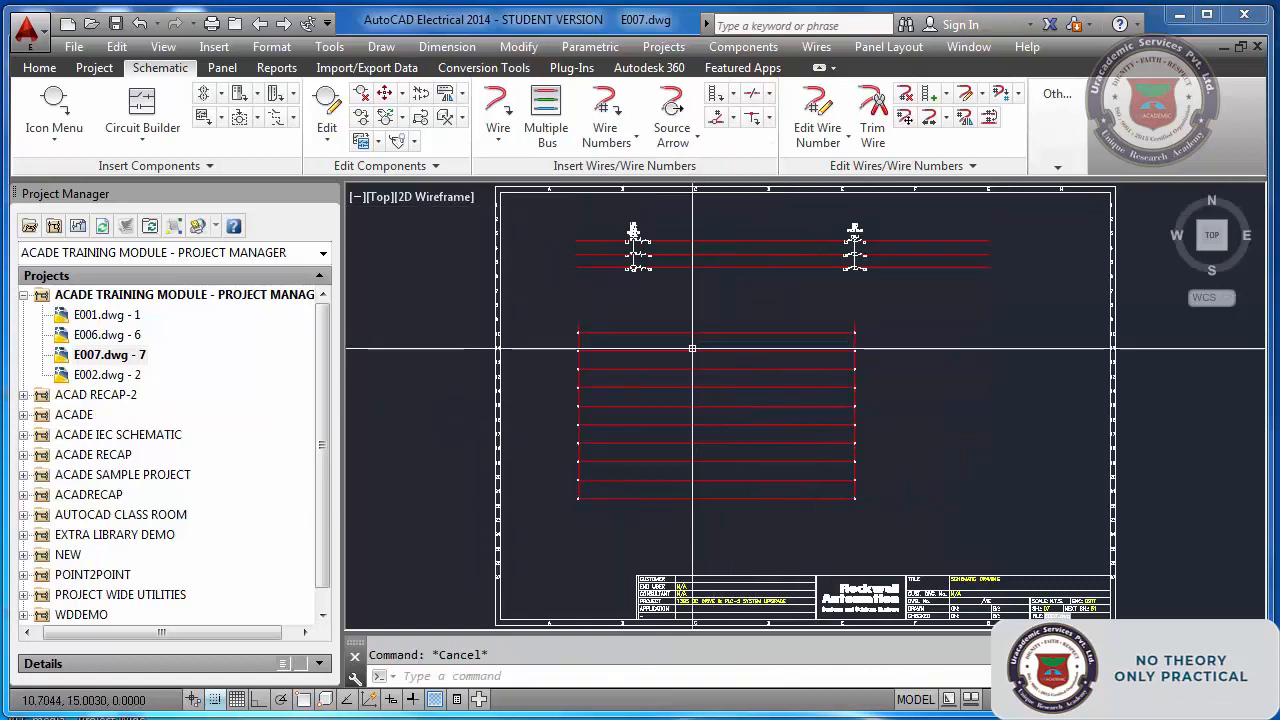
- Insert a Mushroom Head NC push button near the start of the ladder's top rung and describe it as E.STOP
scroll(674, 346, up, 4)
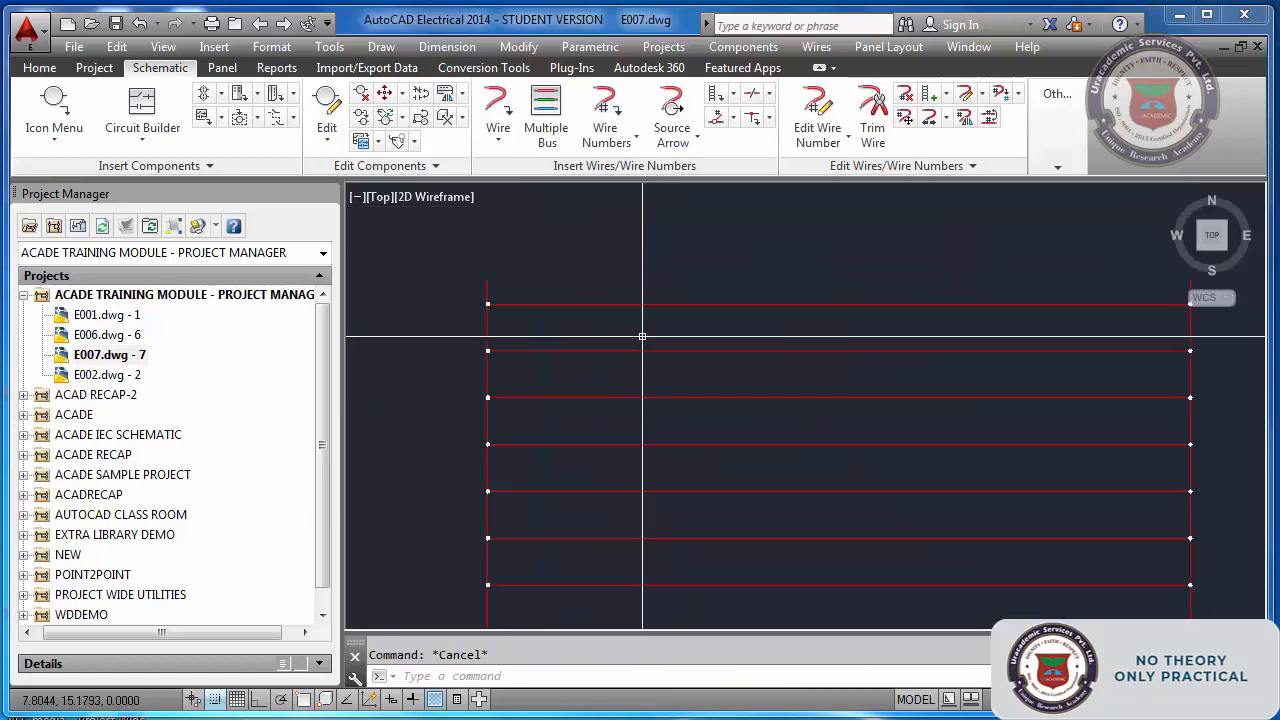
click(60, 104)
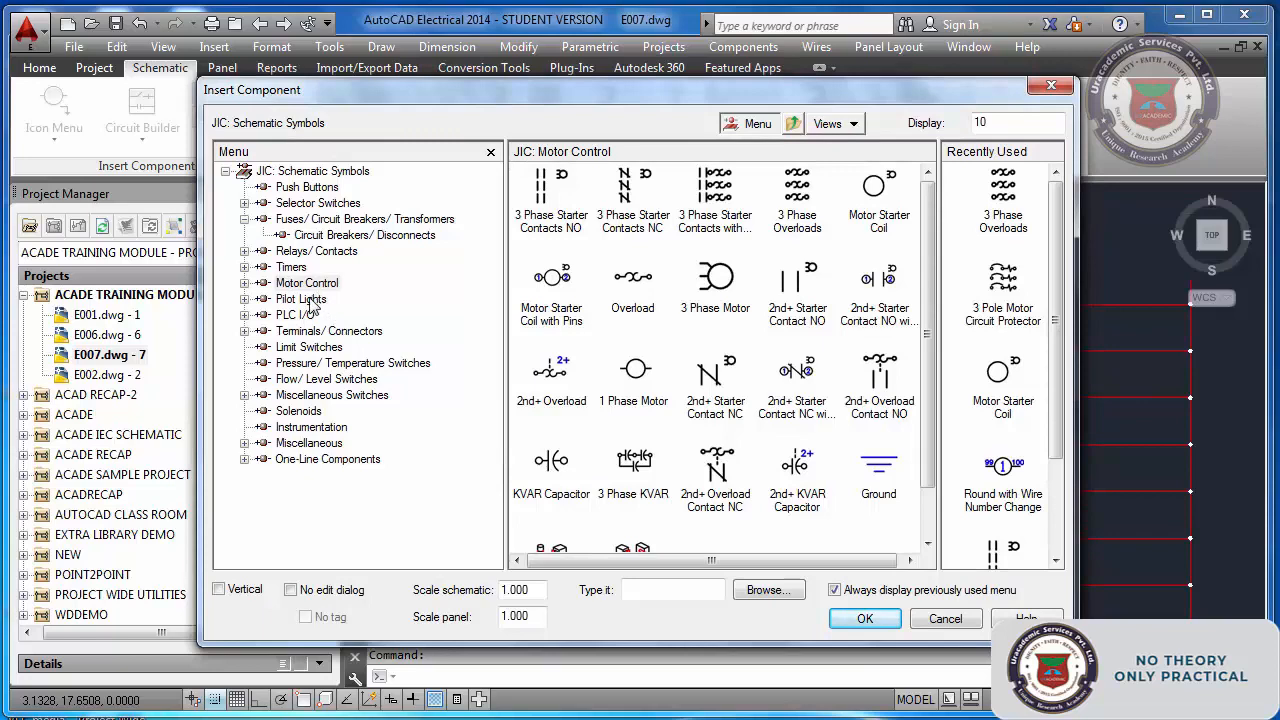
click(322, 189)
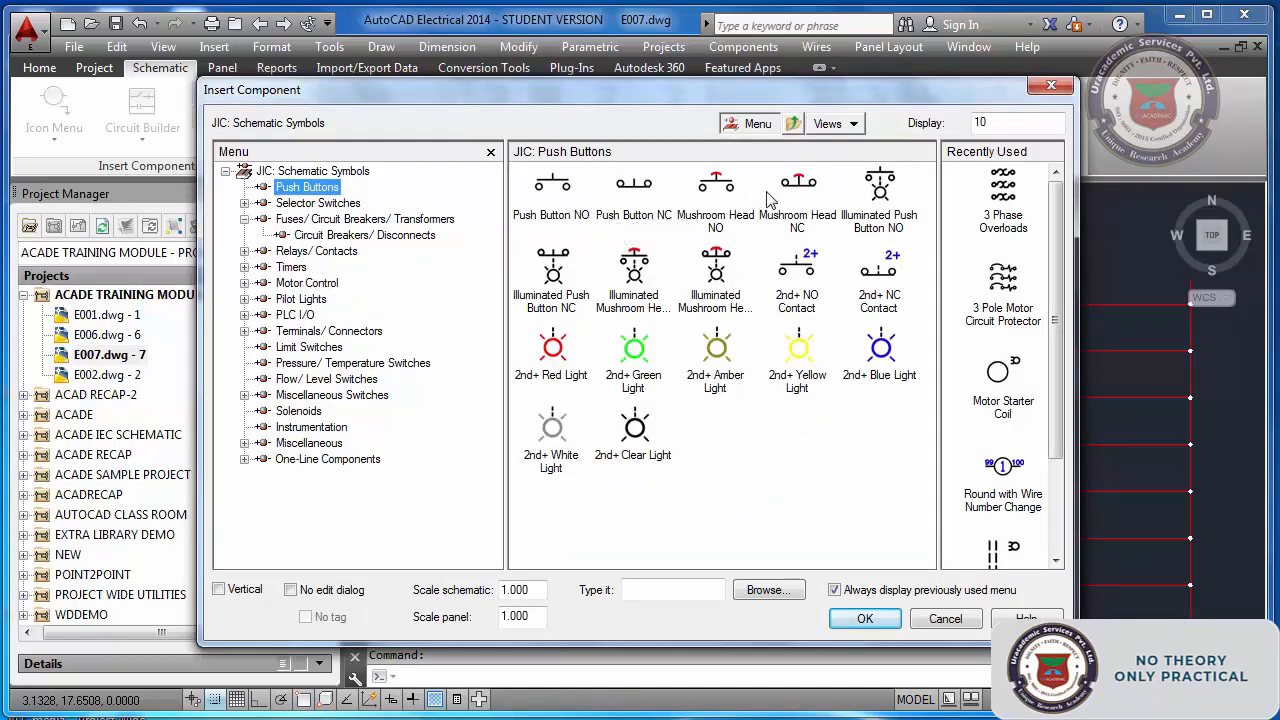
click(807, 187)
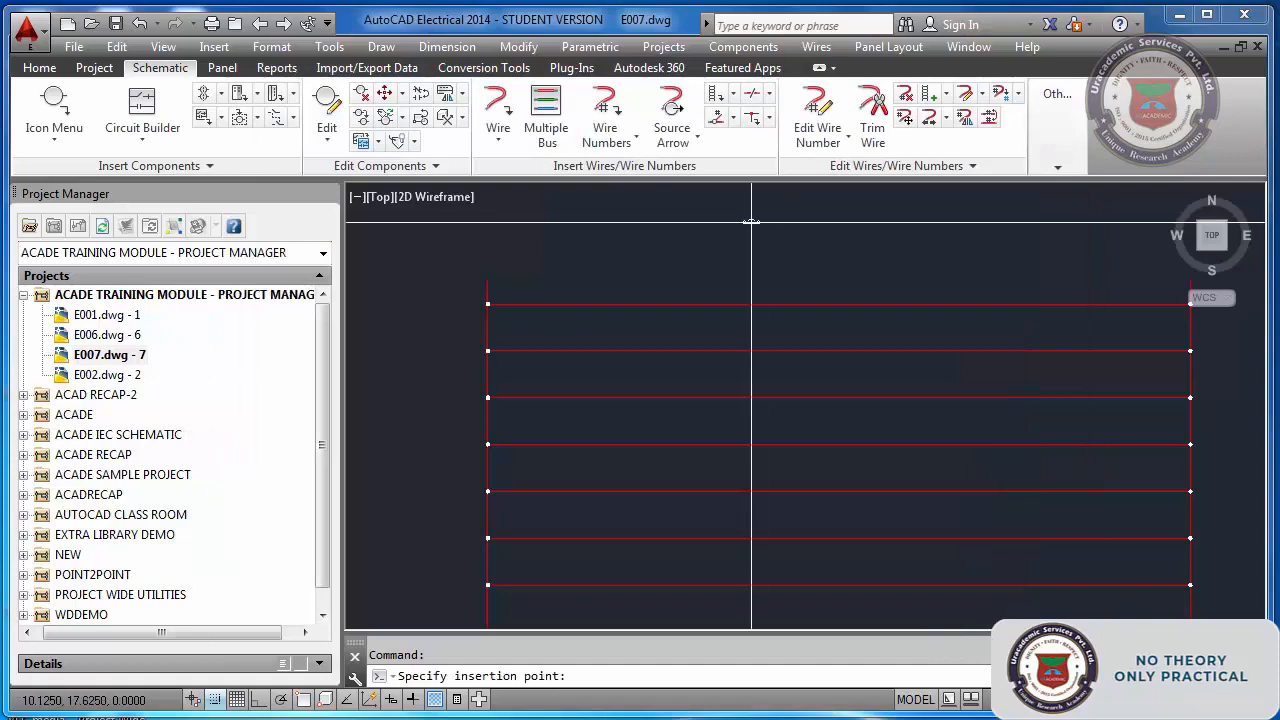
click(609, 301)
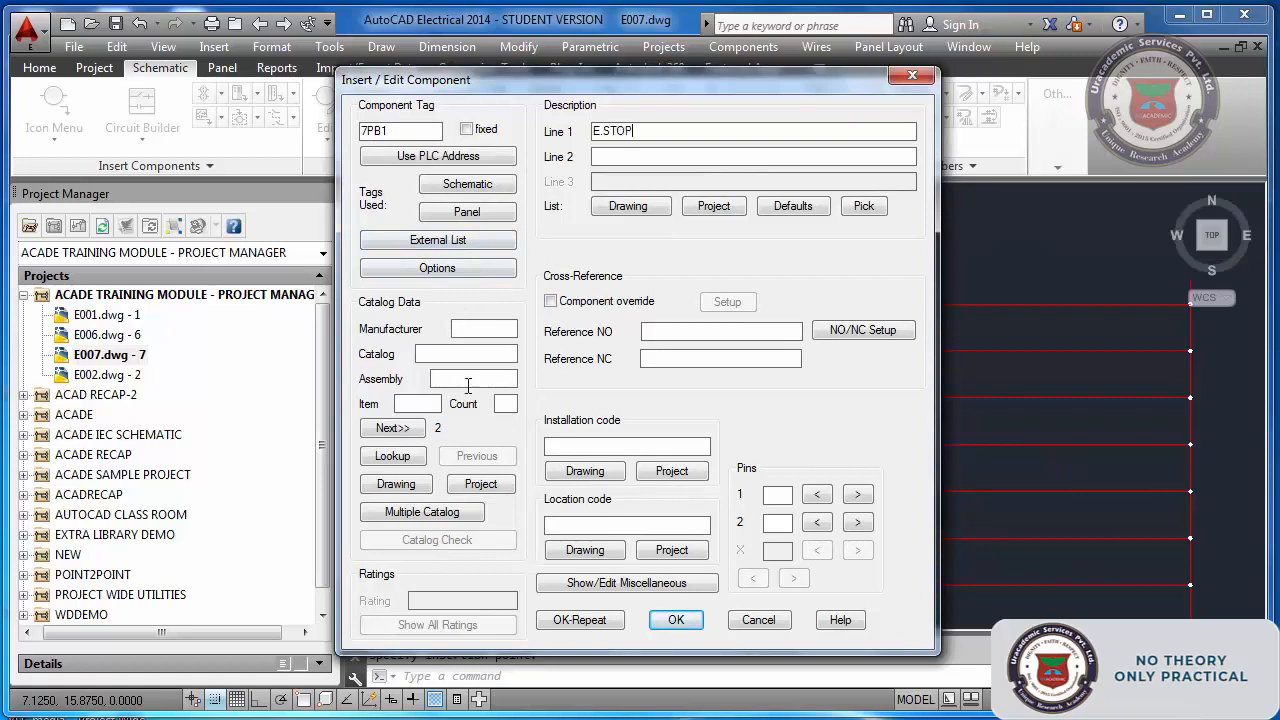
- Assign AB catalog part 800H-DR6A to the E.STOP push button, with item 2 and count 1
click(404, 459)
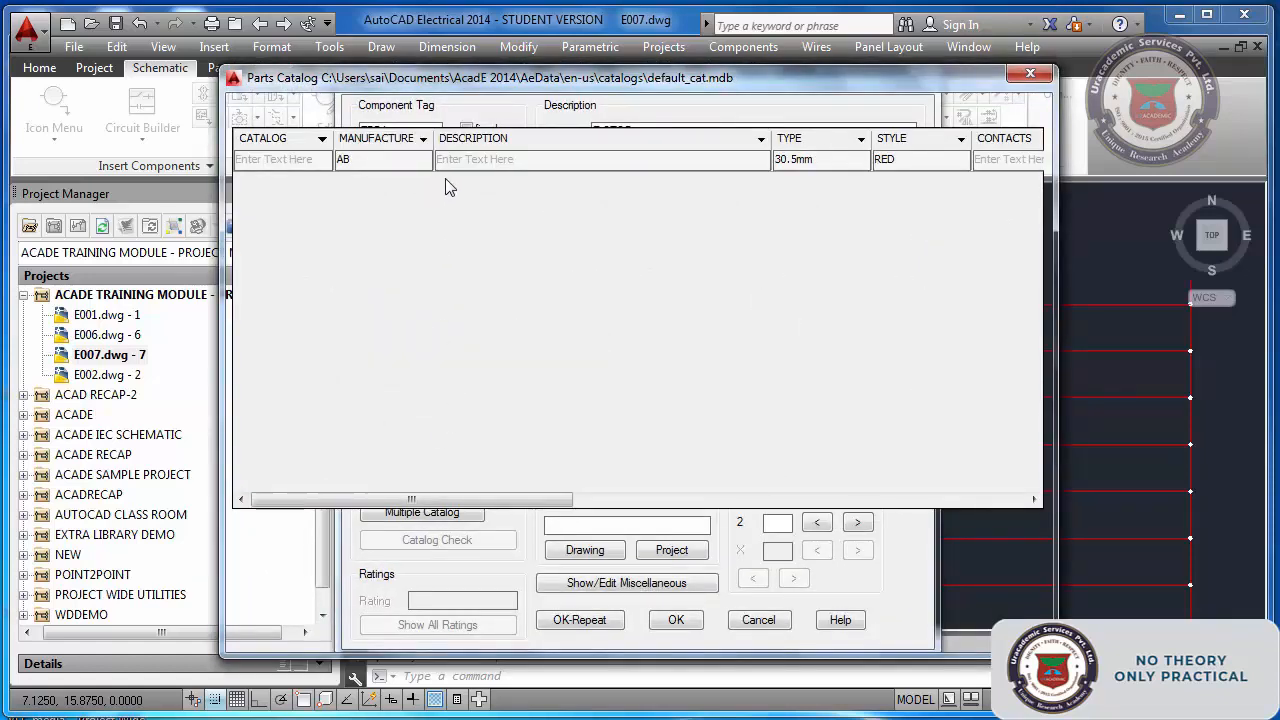
click(641, 187)
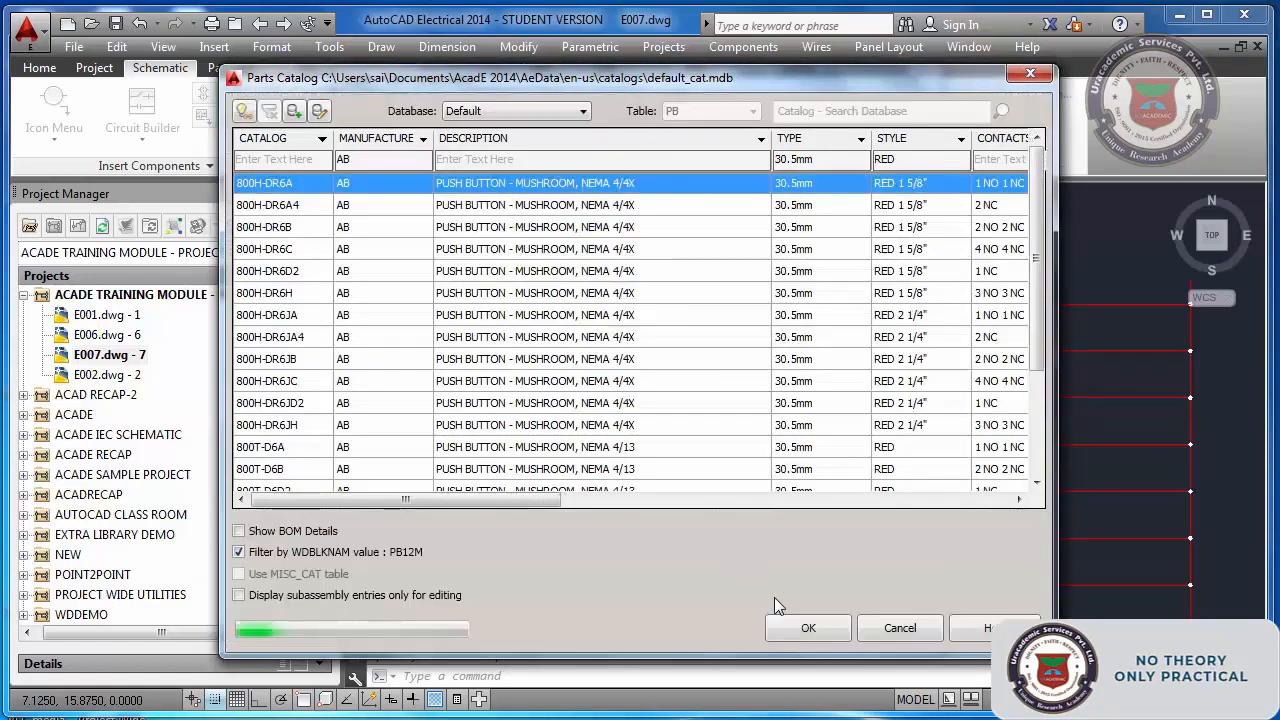
click(808, 627)
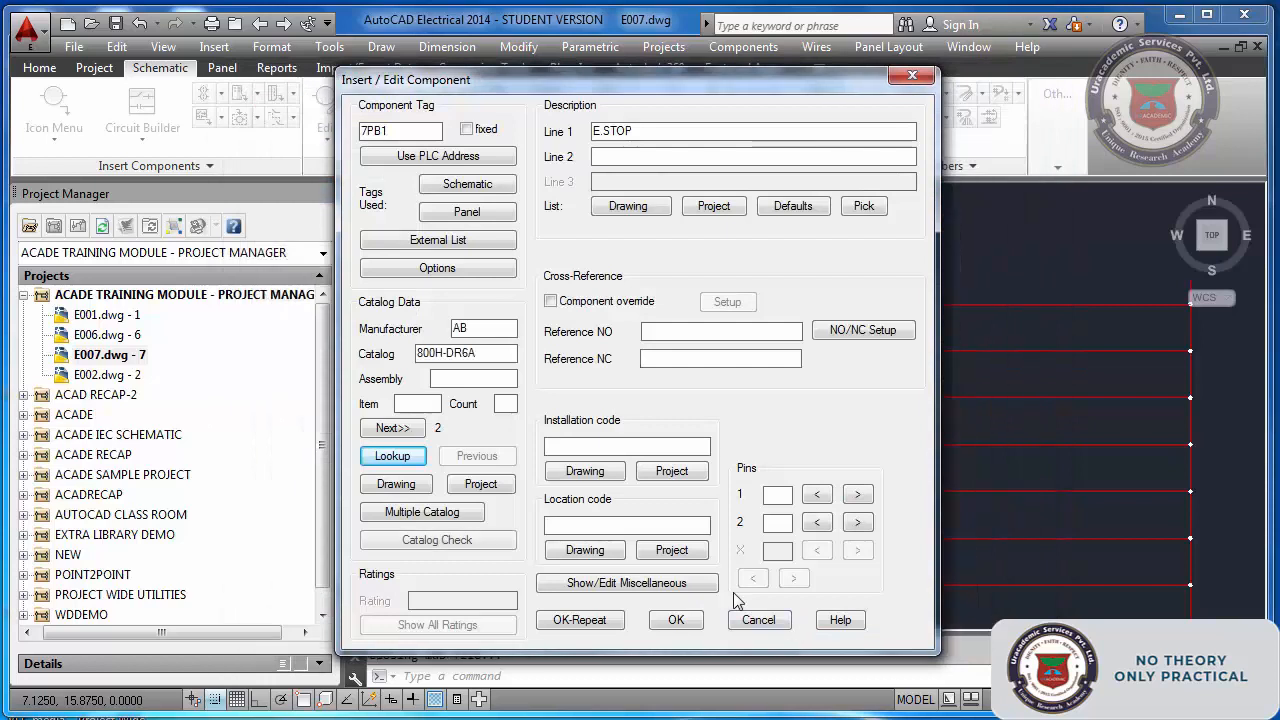
click(421, 401)
text(2)
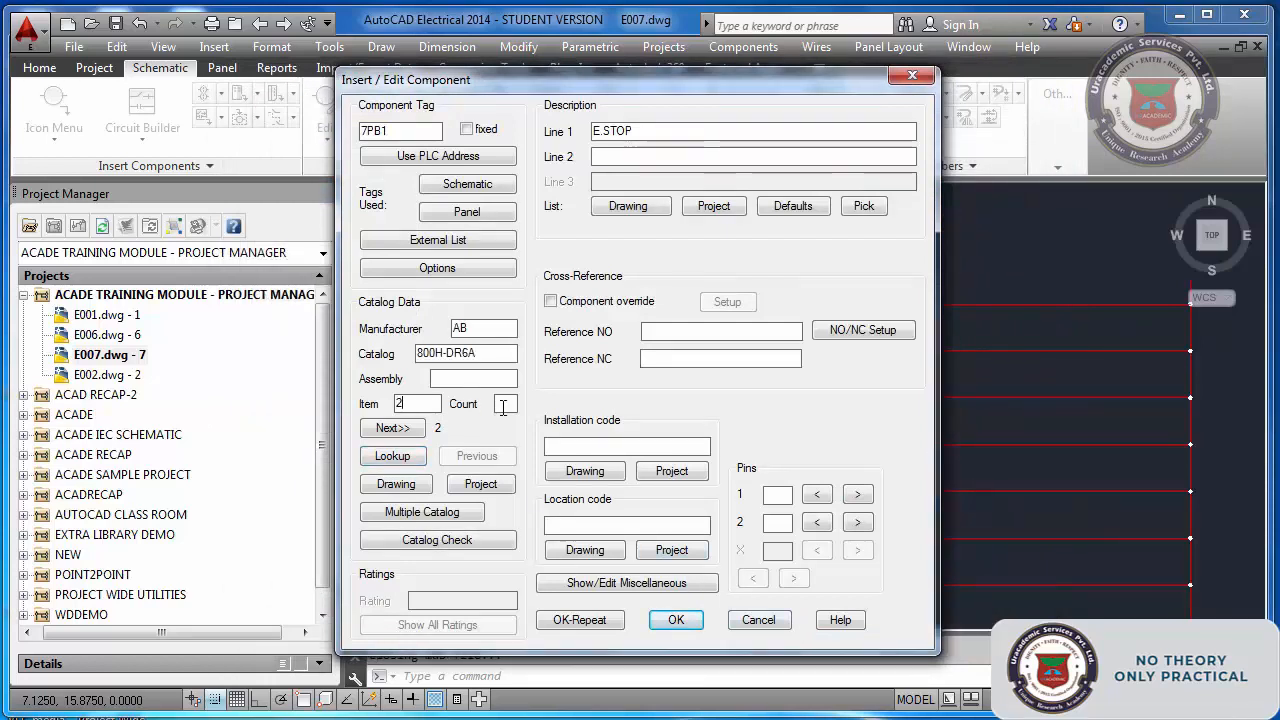
click(503, 406)
text(1)
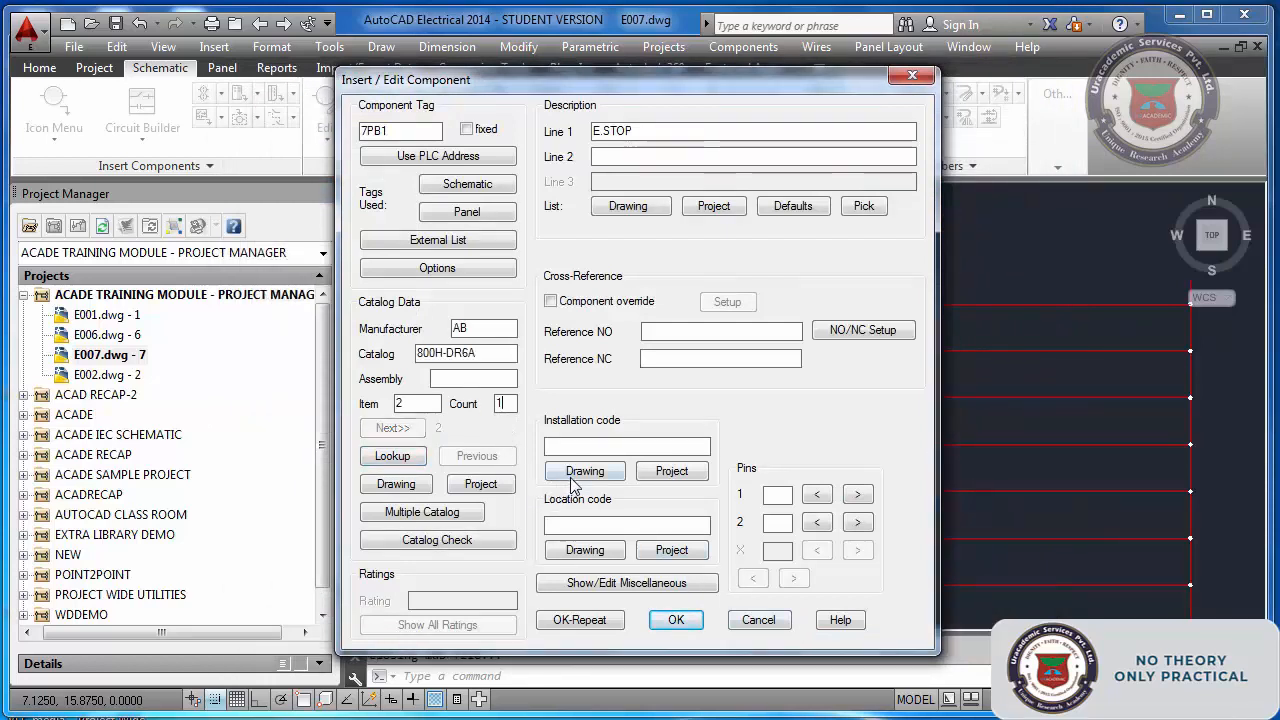
- Set the E.STOP push button's installation code to LUP1 and location code to 01TT, and accept the component data
click(588, 450)
text(LUP1)
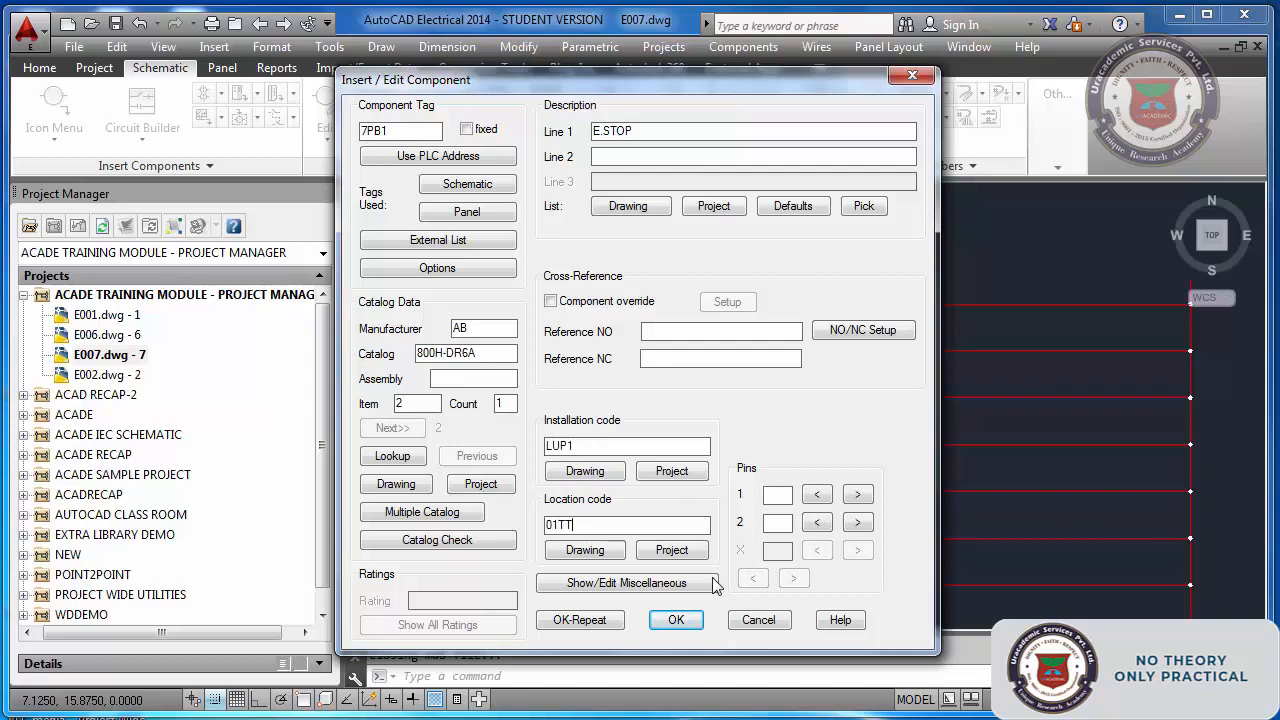
click(674, 620)
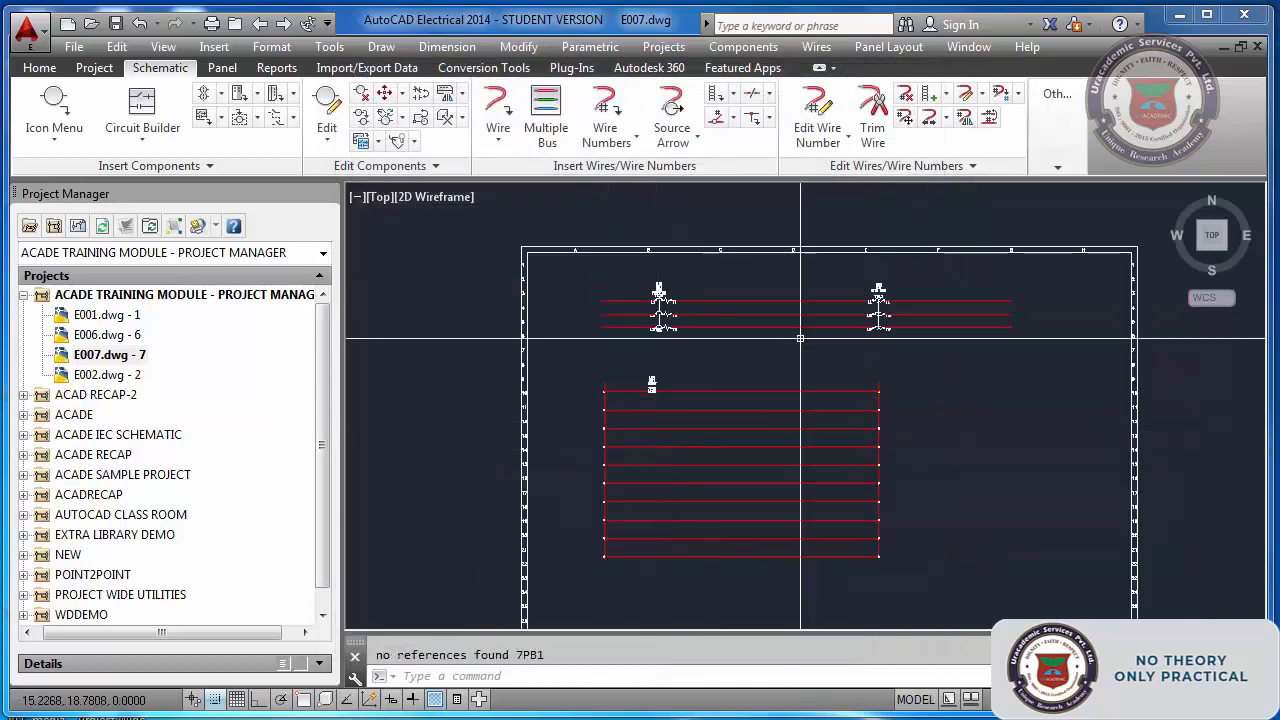
- Check the item number in the component data of the MAIN POWER ON circuit protector on the bus
scroll(852, 319, up, 5)
click(335, 115)
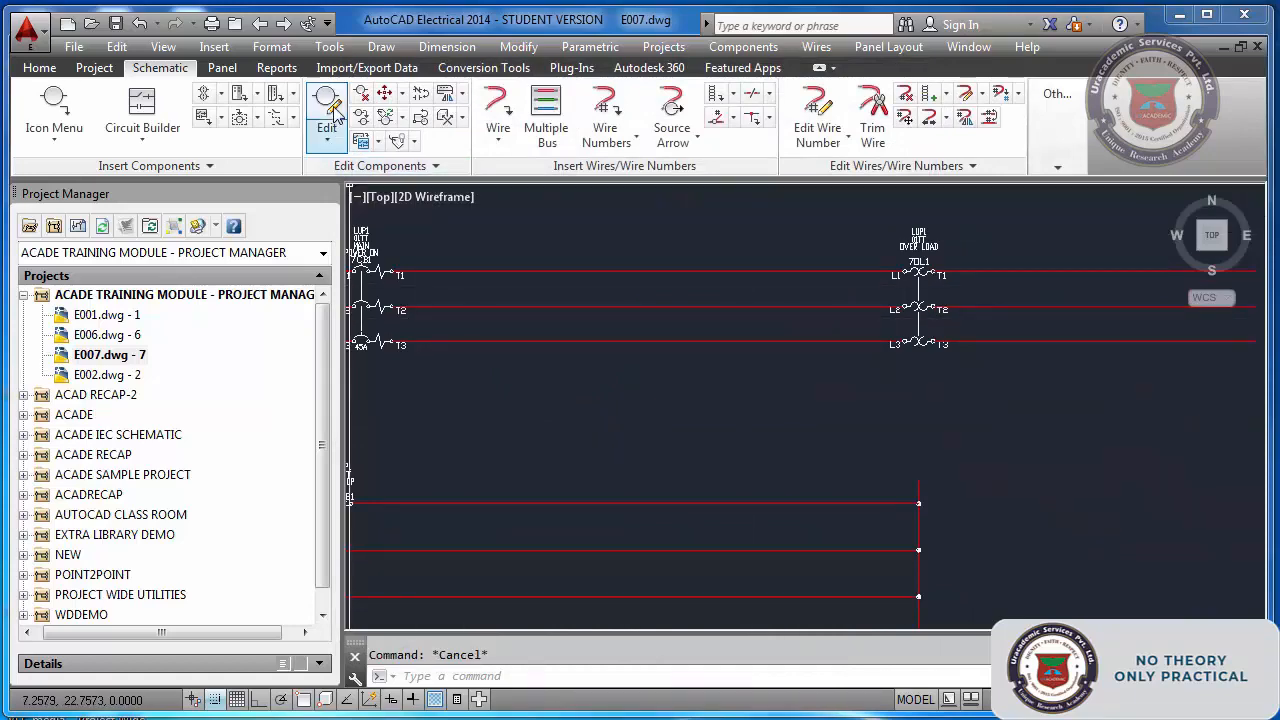
scroll(545, 290, down, 5)
scroll(545, 290, up, 5)
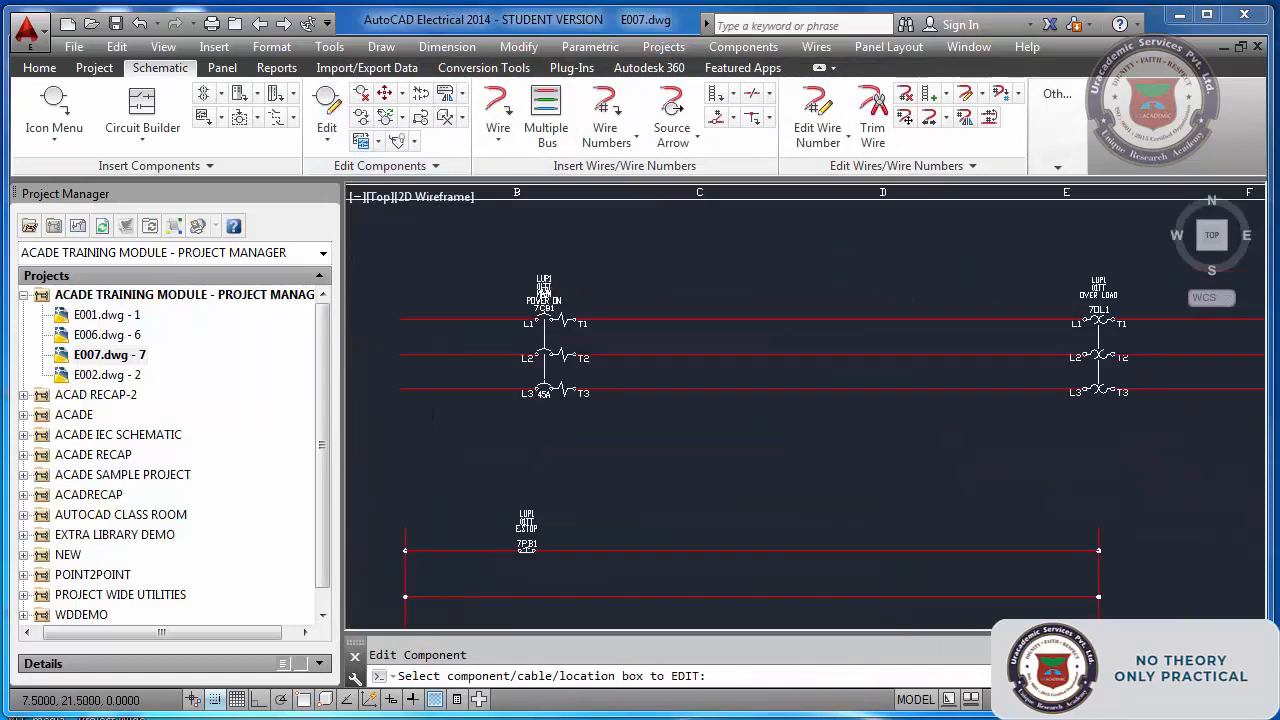
click(544, 290)
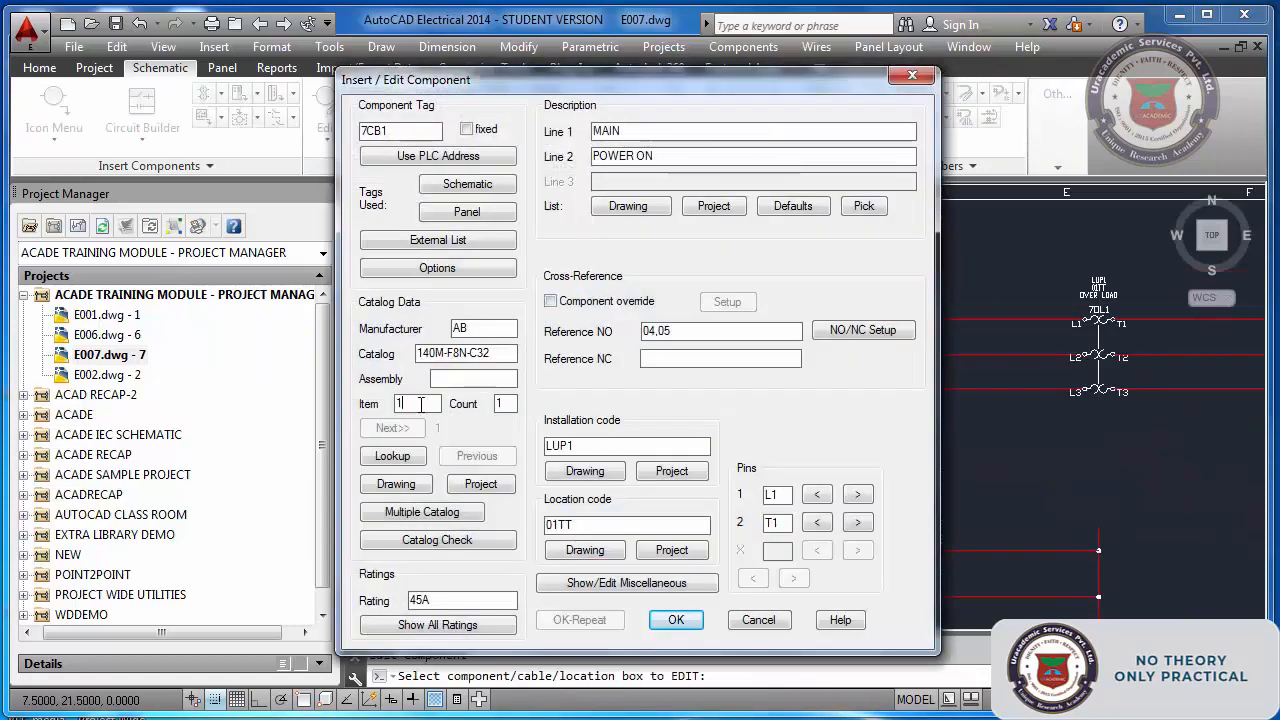
key(Return)
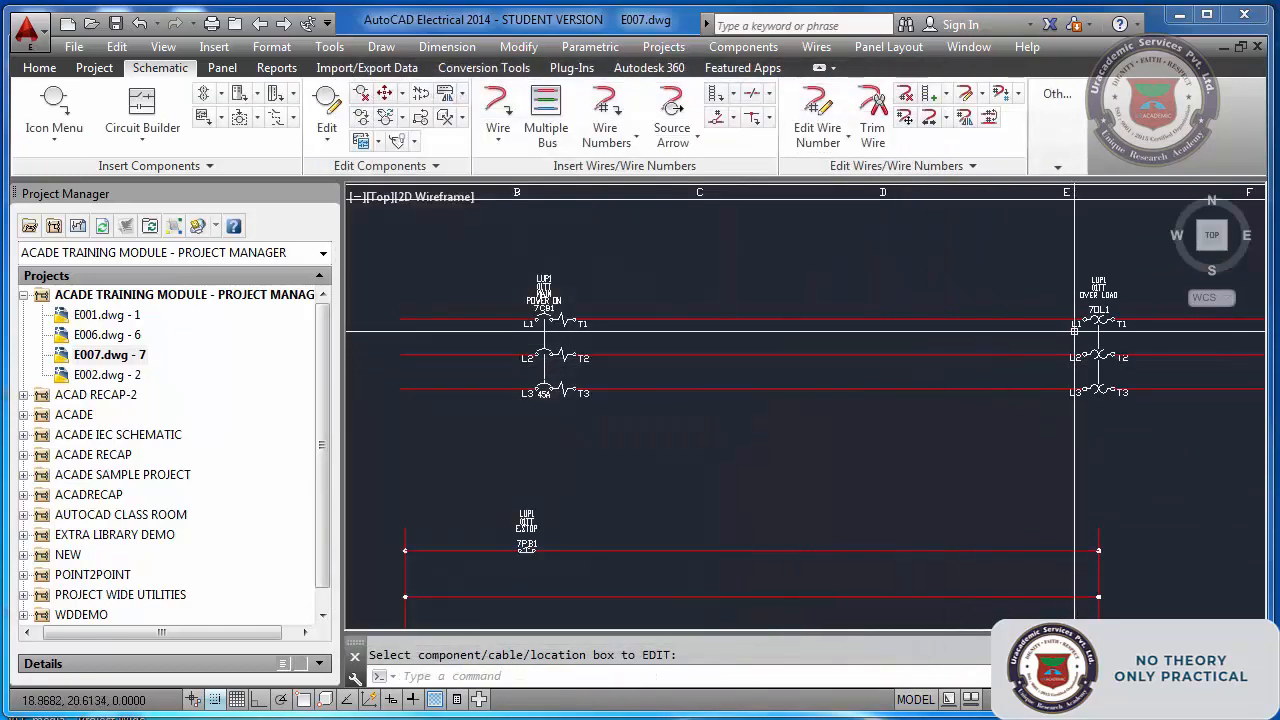
- Check the item numbers of the OVER LOAD component and the E.STOP push button, and reopen the OVER LOAD component data
click(1100, 298)
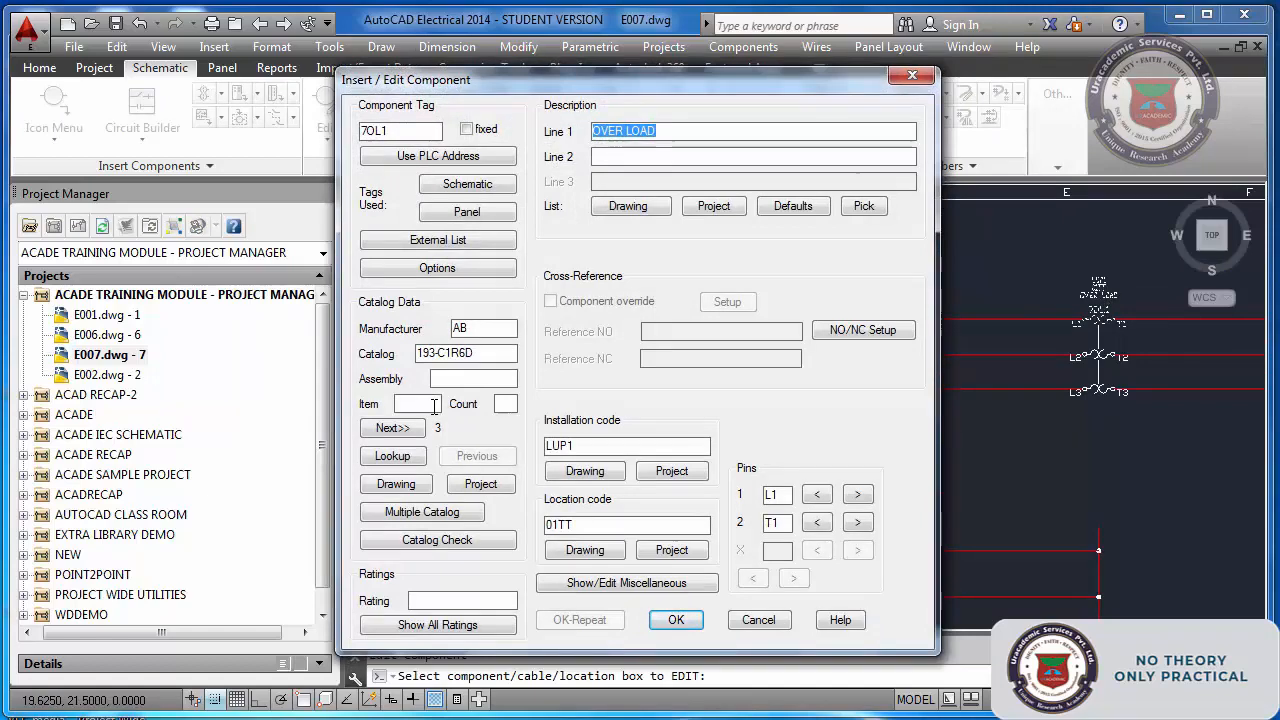
key(Return)
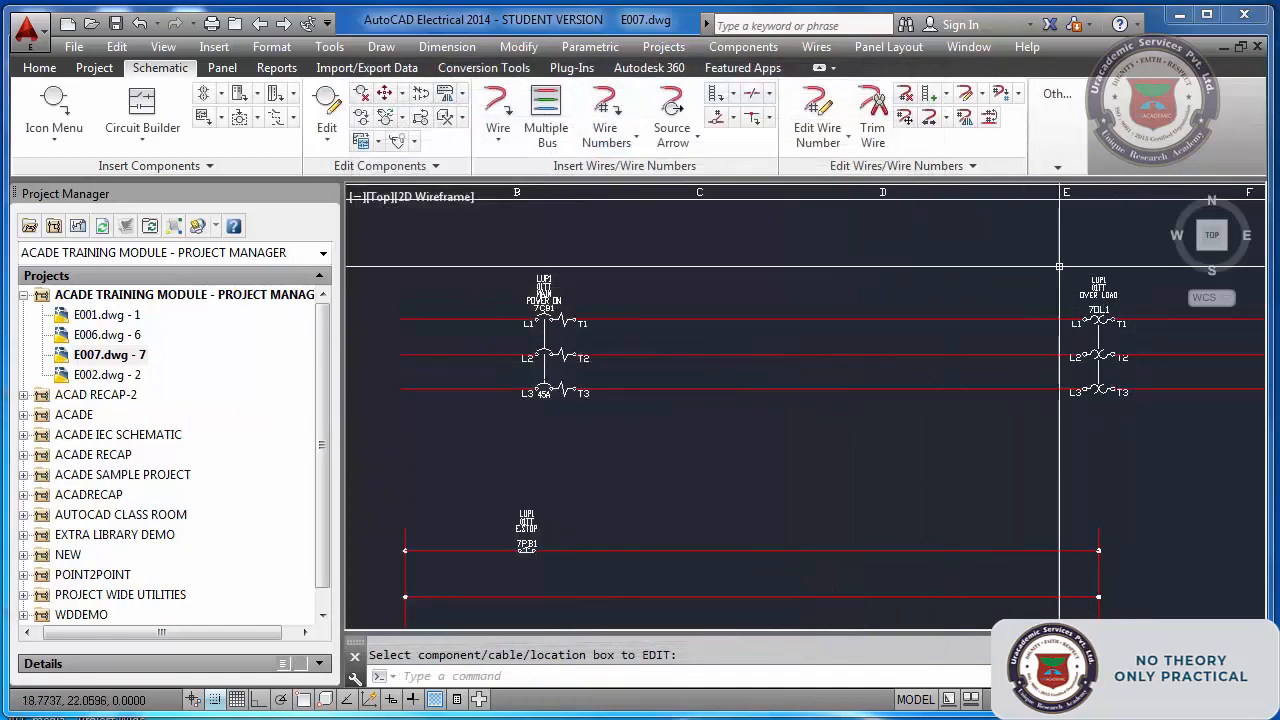
click(527, 535)
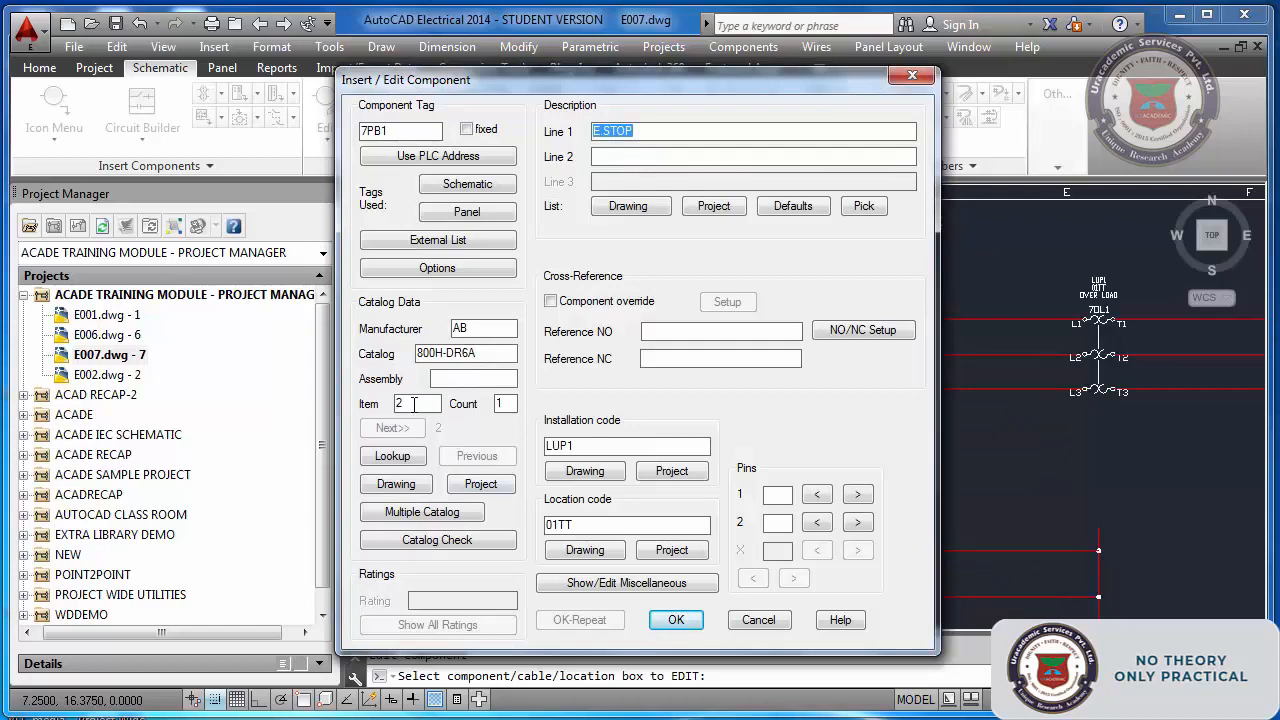
key(Return)
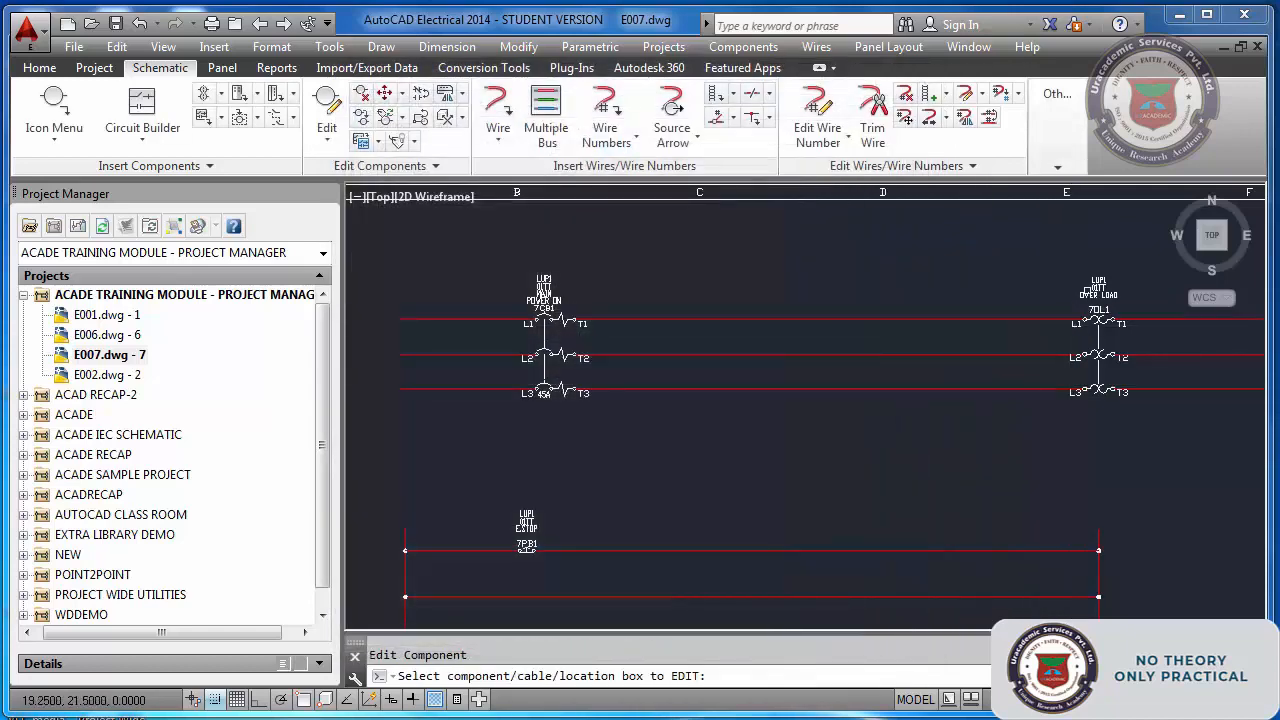
click(1092, 298)
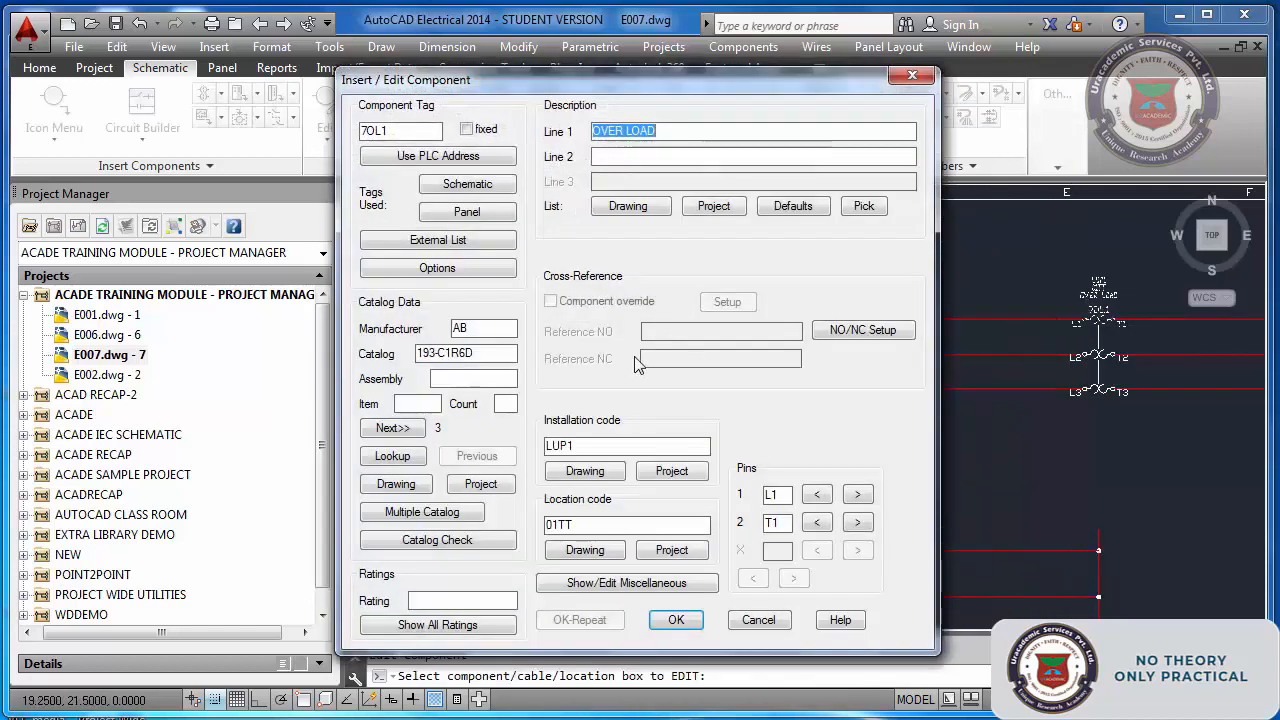
- Try to assign item number 2 to the OVER LOAD component
click(430, 405)
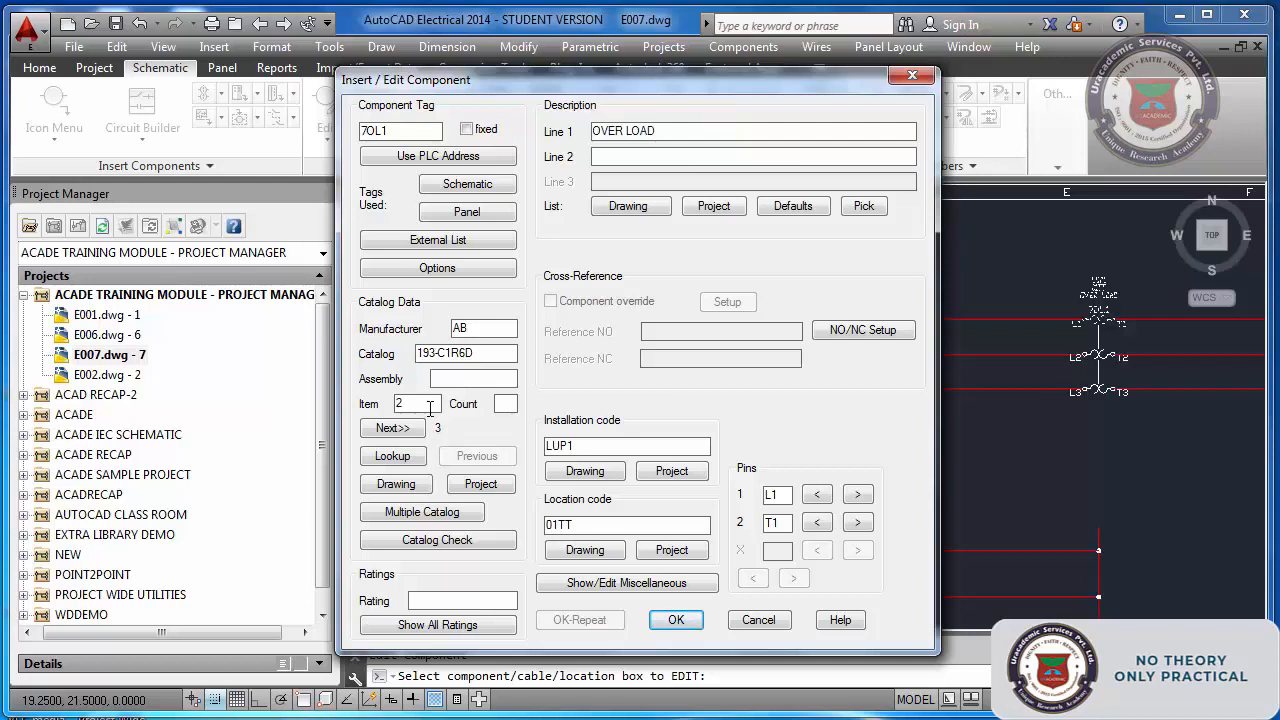
click(510, 403)
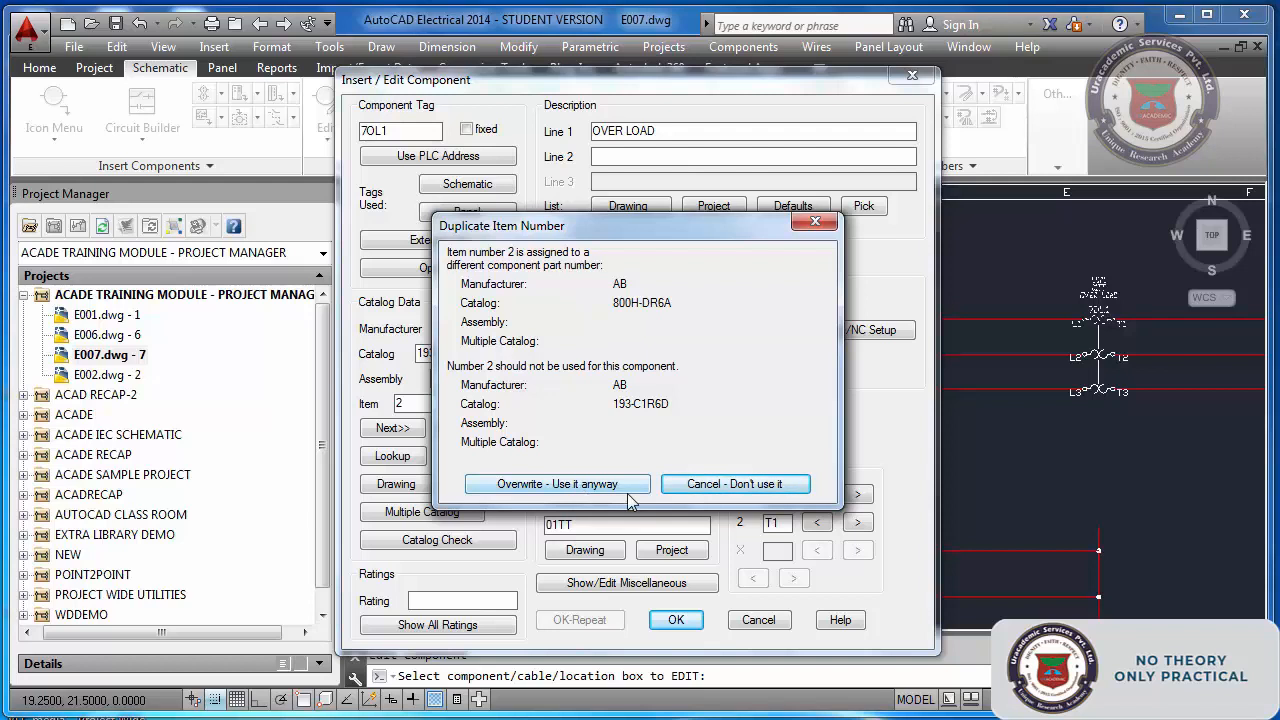
click(715, 486)
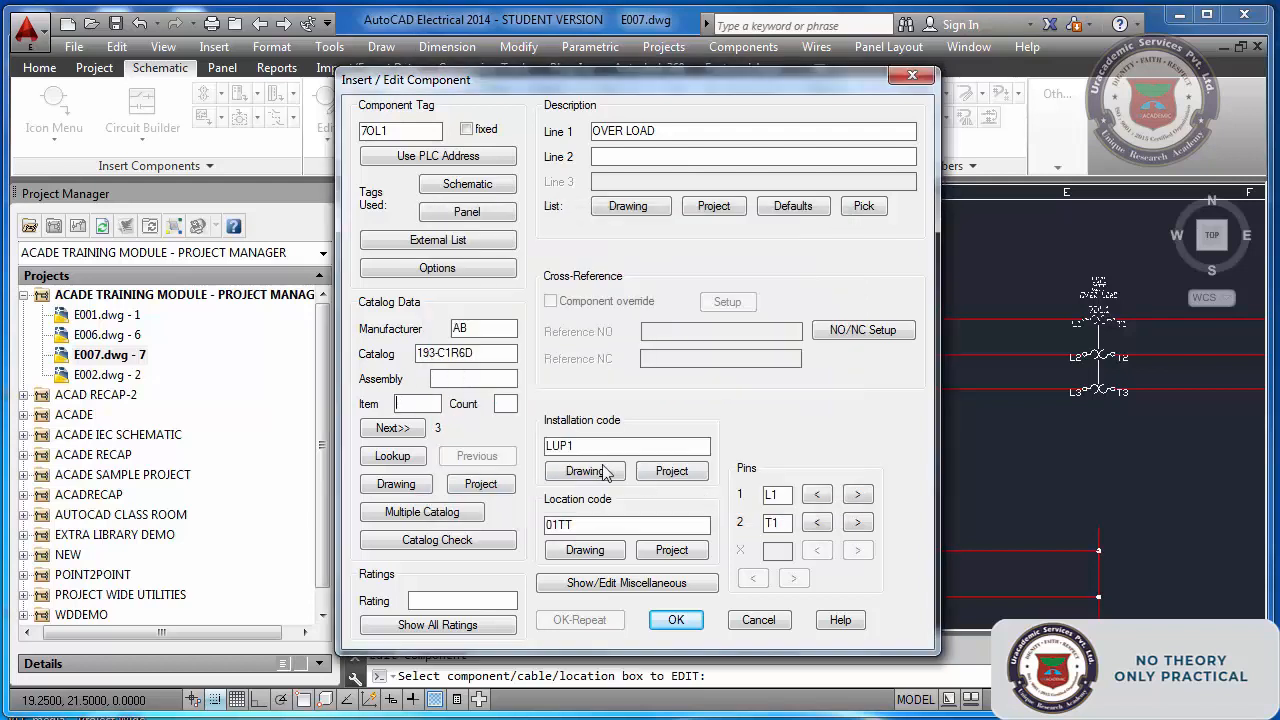
- Set the OVER LOAD component's item to 3 and count to 1, accept the data, and update its related contacts
click(502, 405)
text(1)
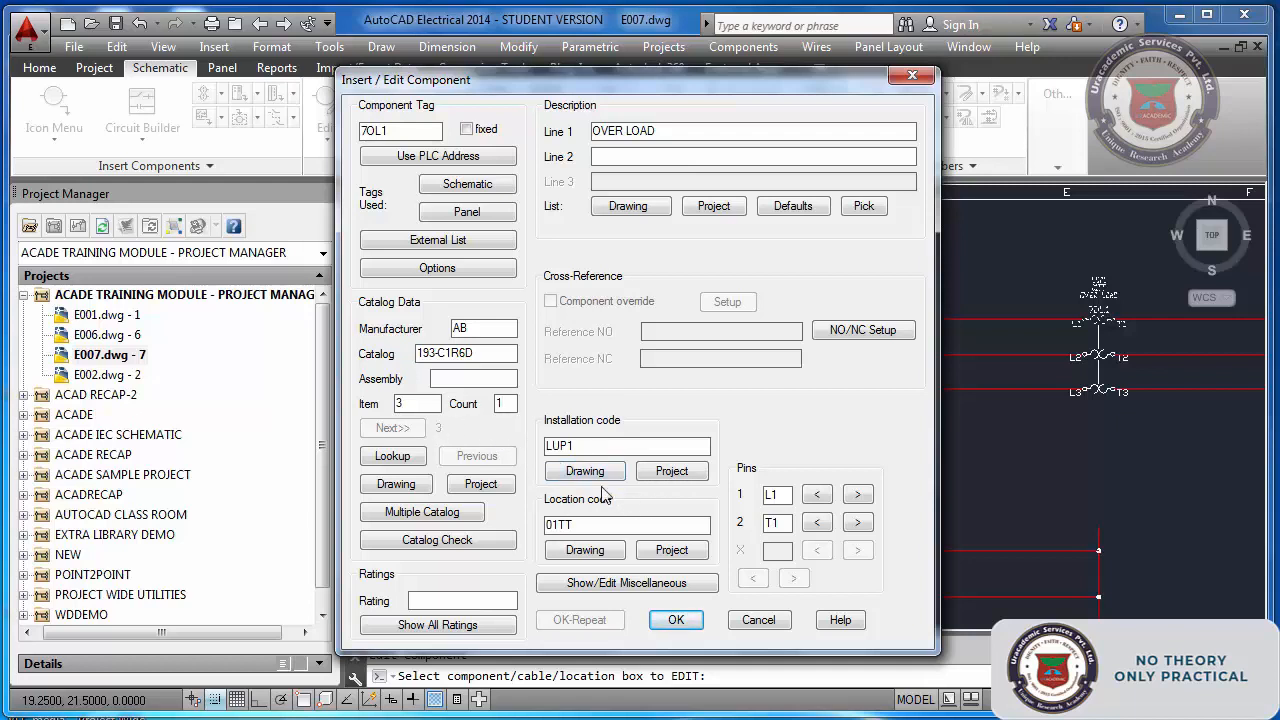
click(676, 620)
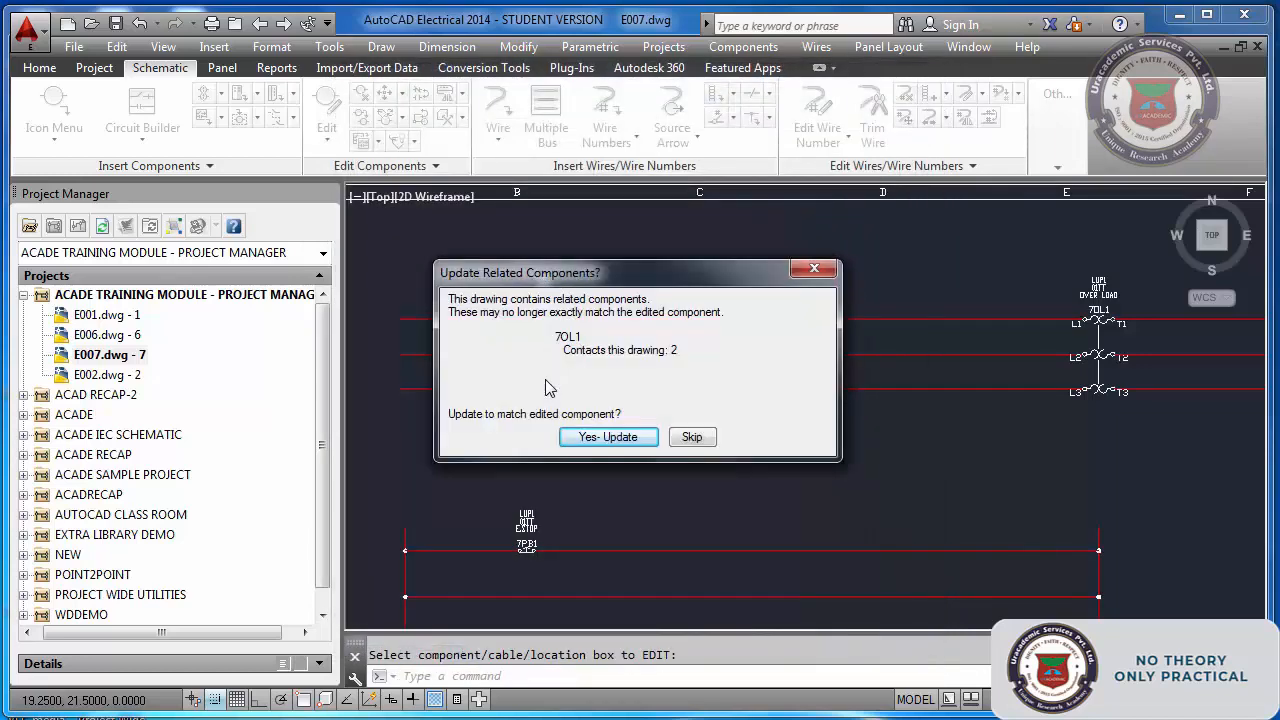
click(600, 437)
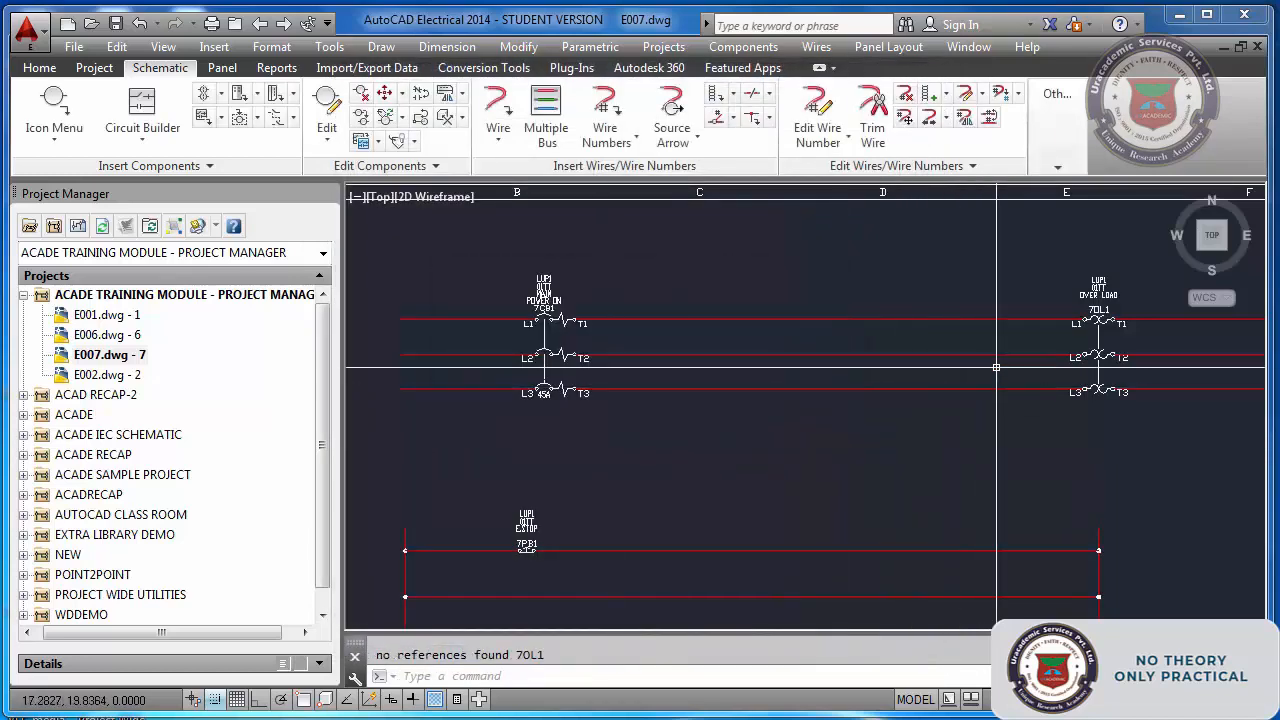
- Insert a Push Button NO on the ladder's top rung, after the E.STOP push button
scroll(528, 523, up, 4)
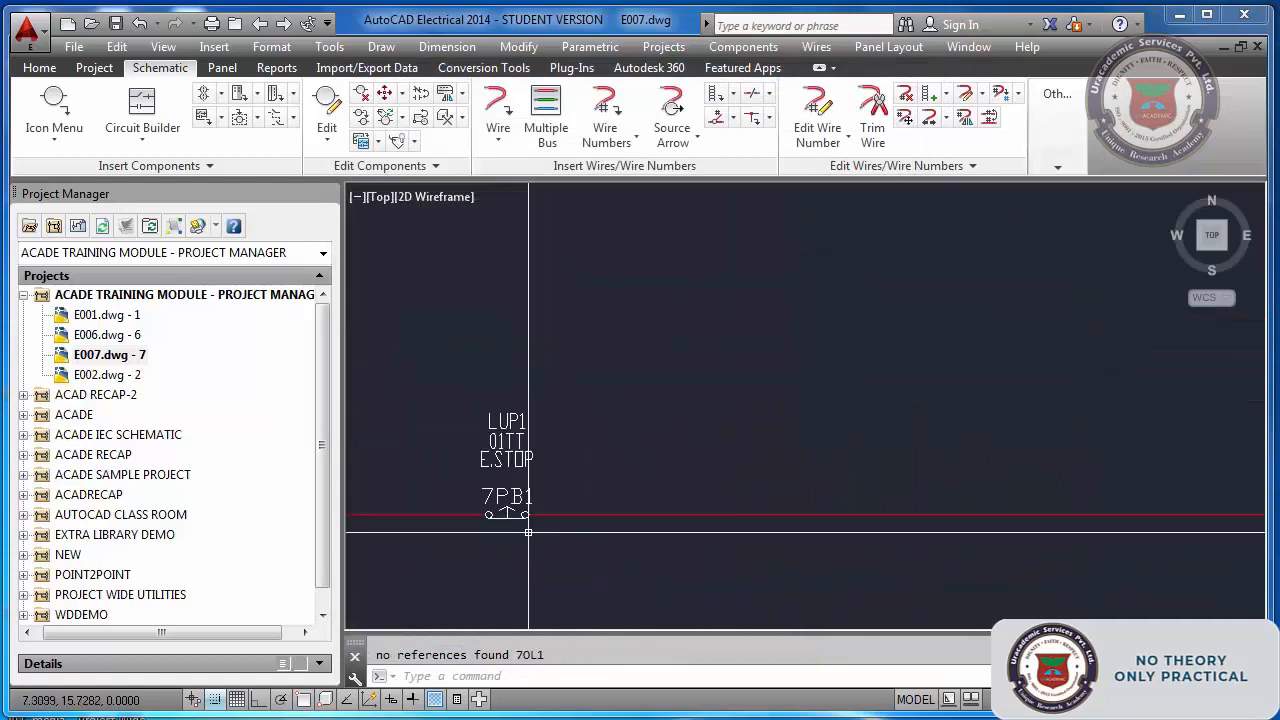
scroll(528, 530, down, 4)
click(62, 124)
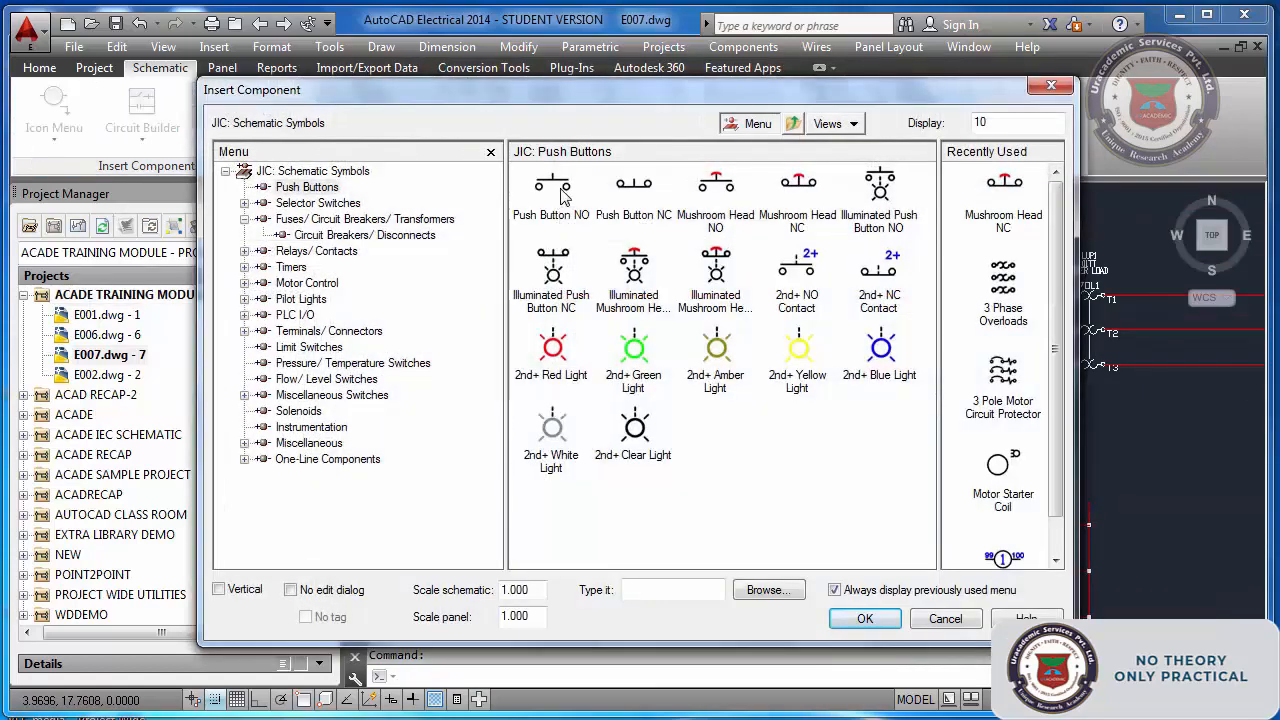
click(561, 192)
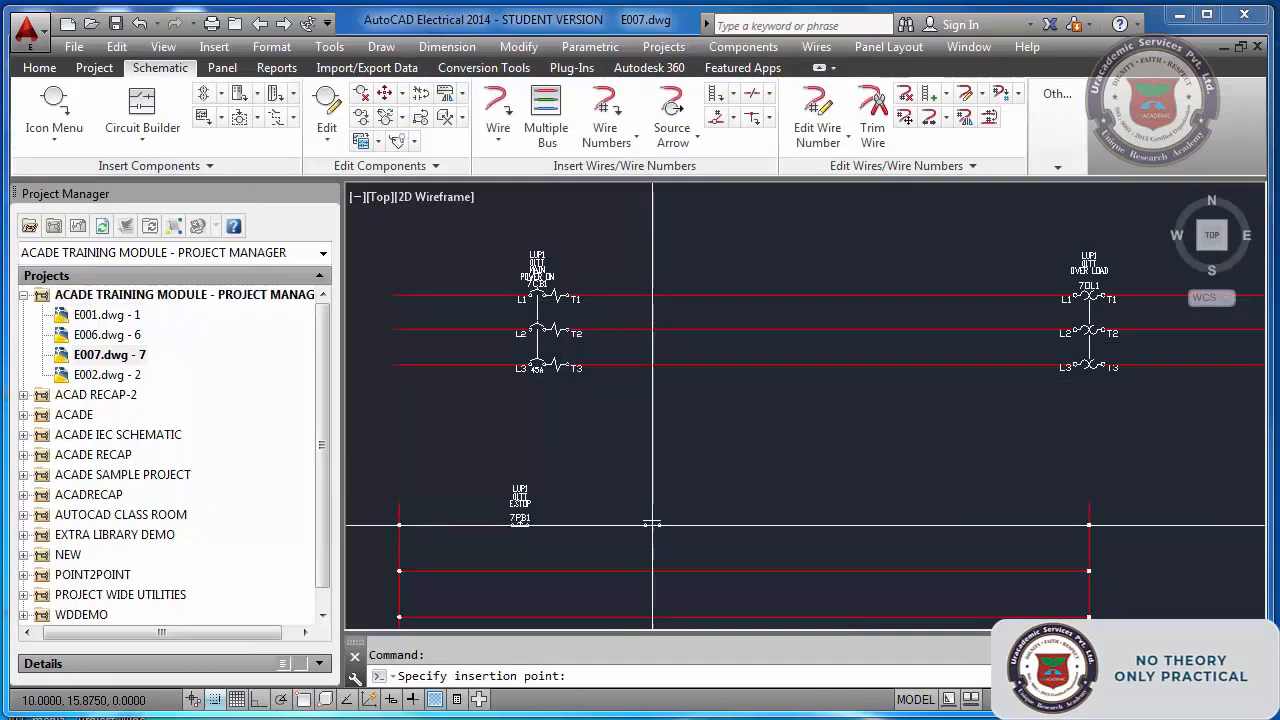
click(652, 520)
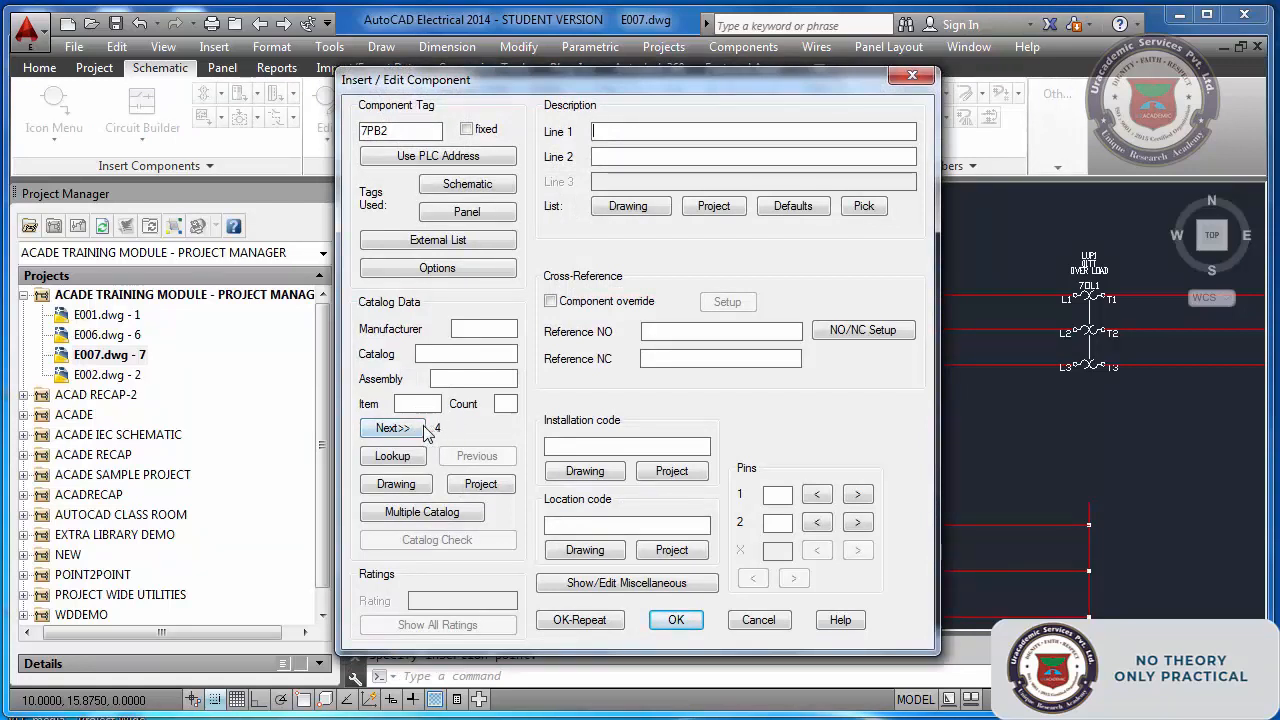
- Assign AB catalog part 800H-BR6A to the new push button, with item 4 and count 1
click(393, 428)
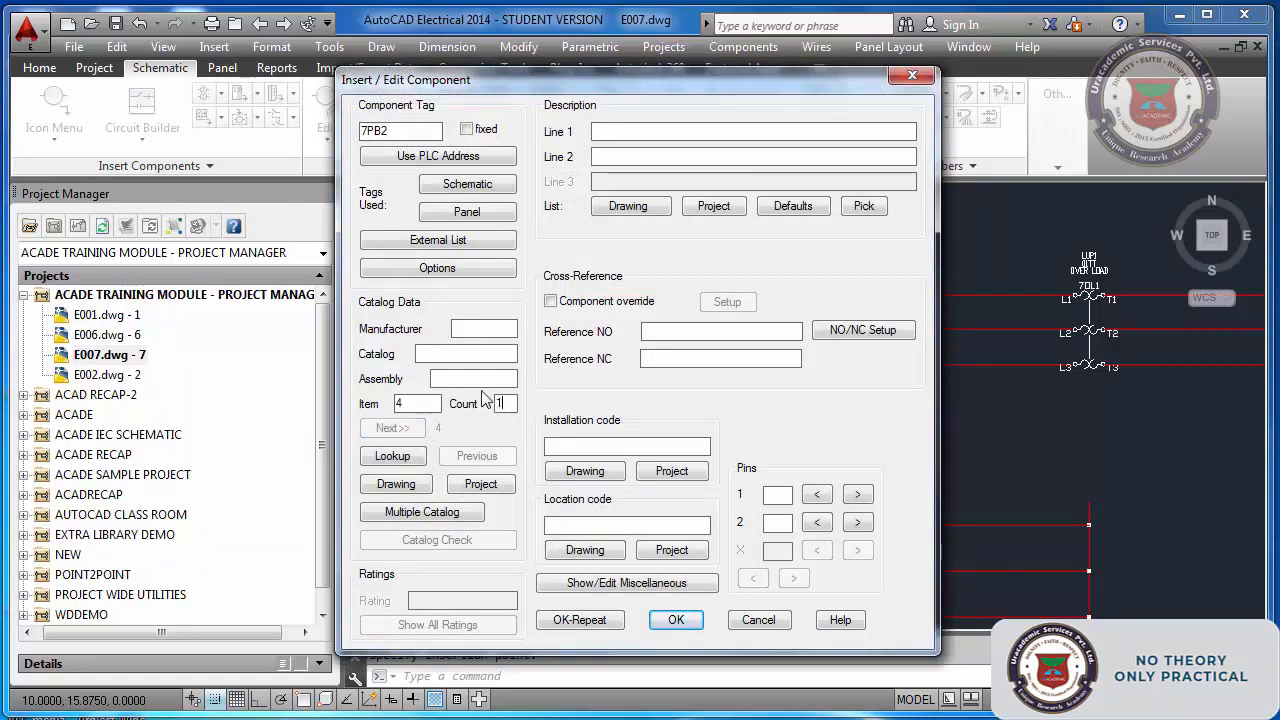
click(414, 457)
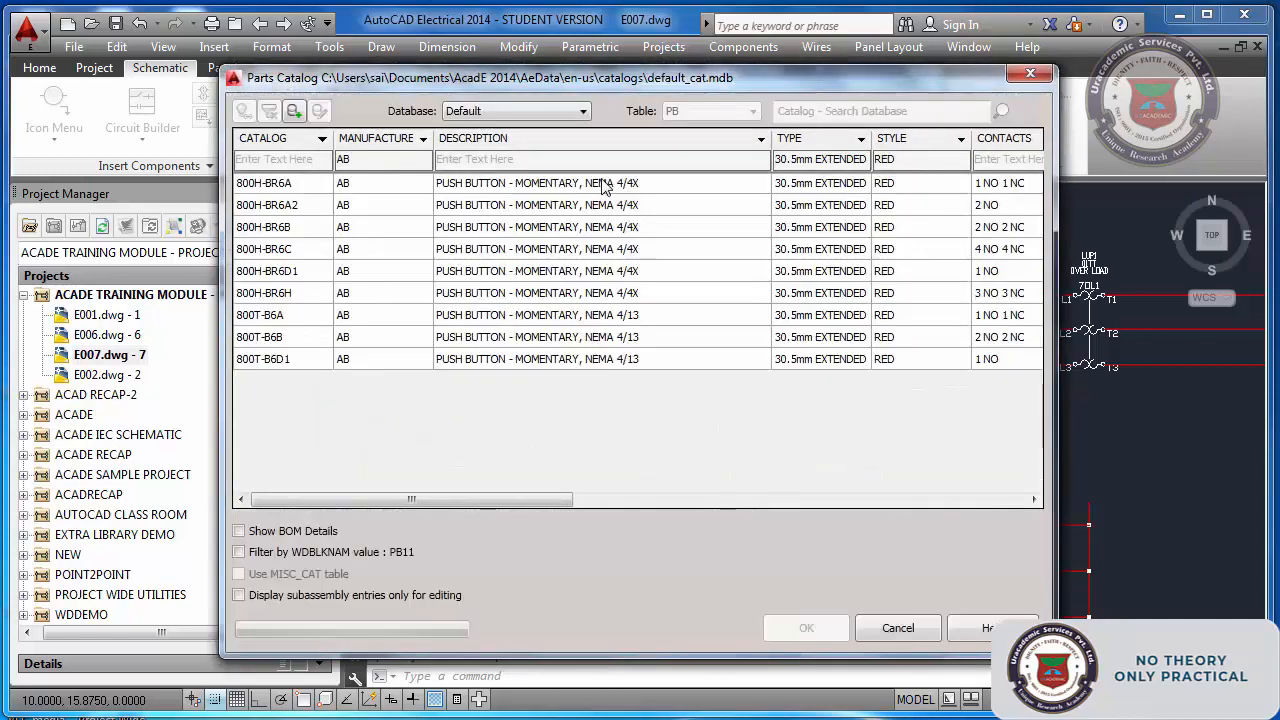
click(611, 186)
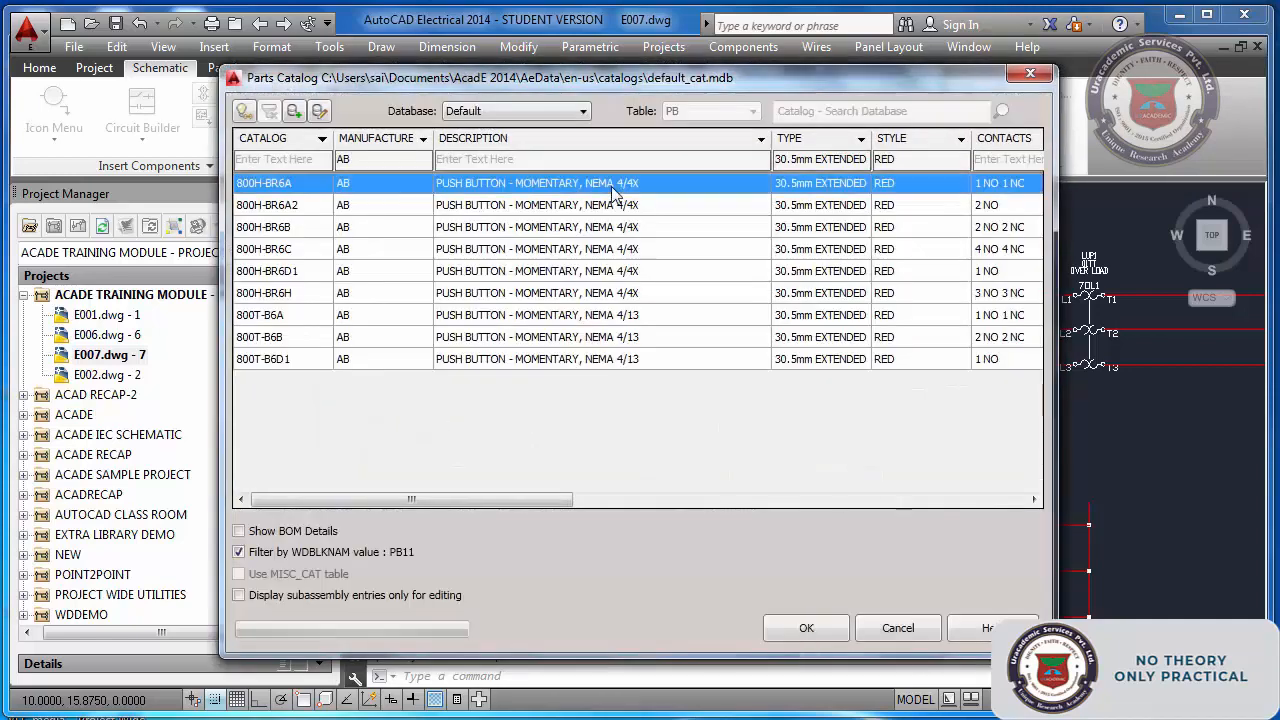
click(806, 628)
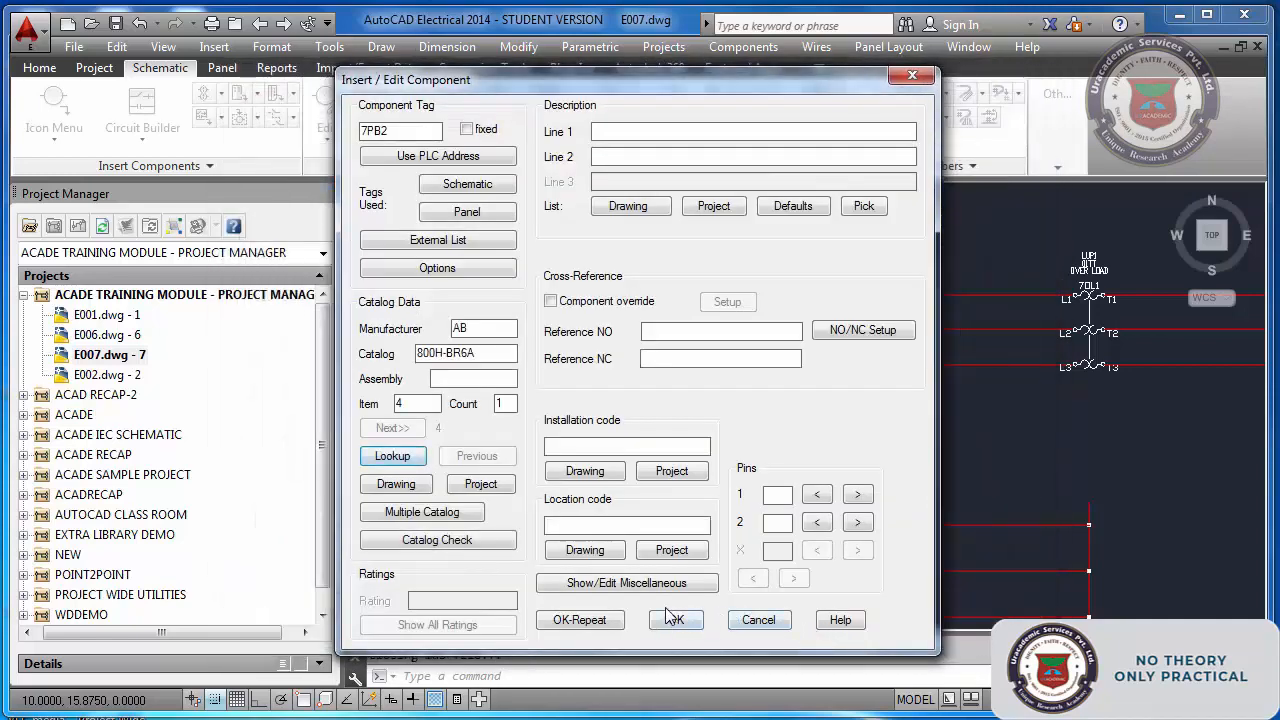
- Describe the push button as START, set installation code LUP1 and location code 01TT, and accept the component data
click(643, 132)
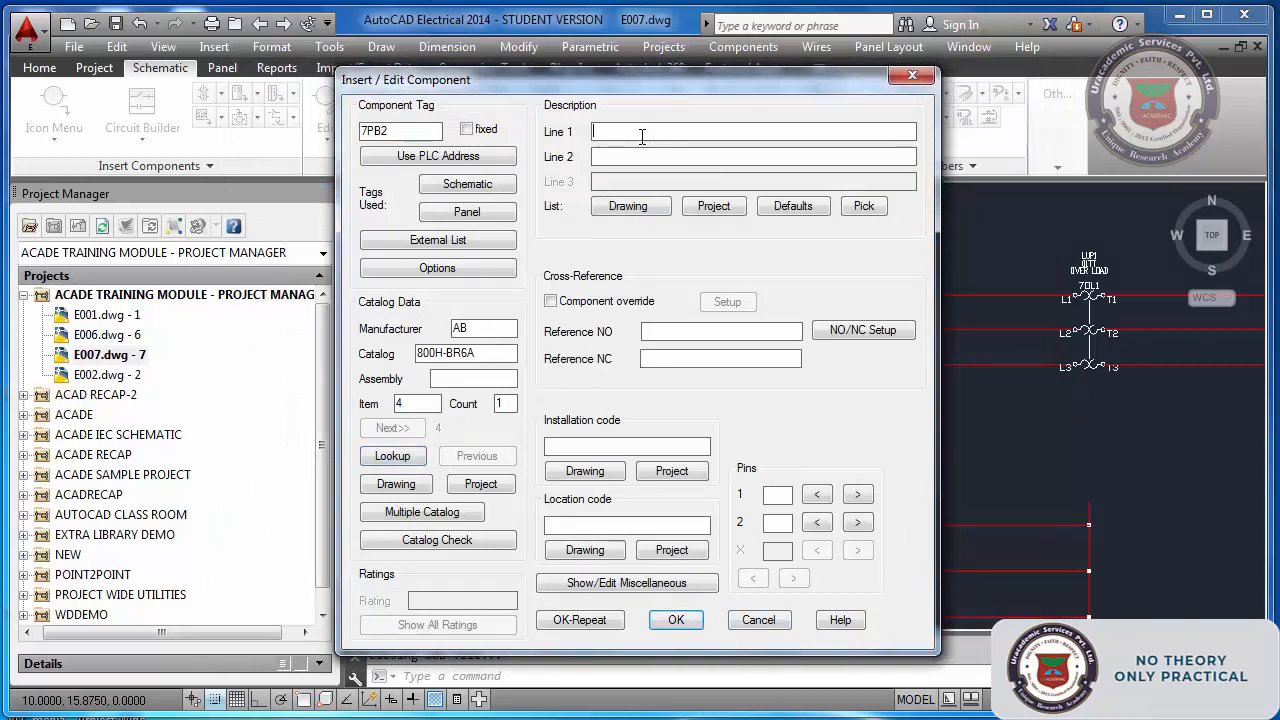
click(620, 447)
text(LUP1)
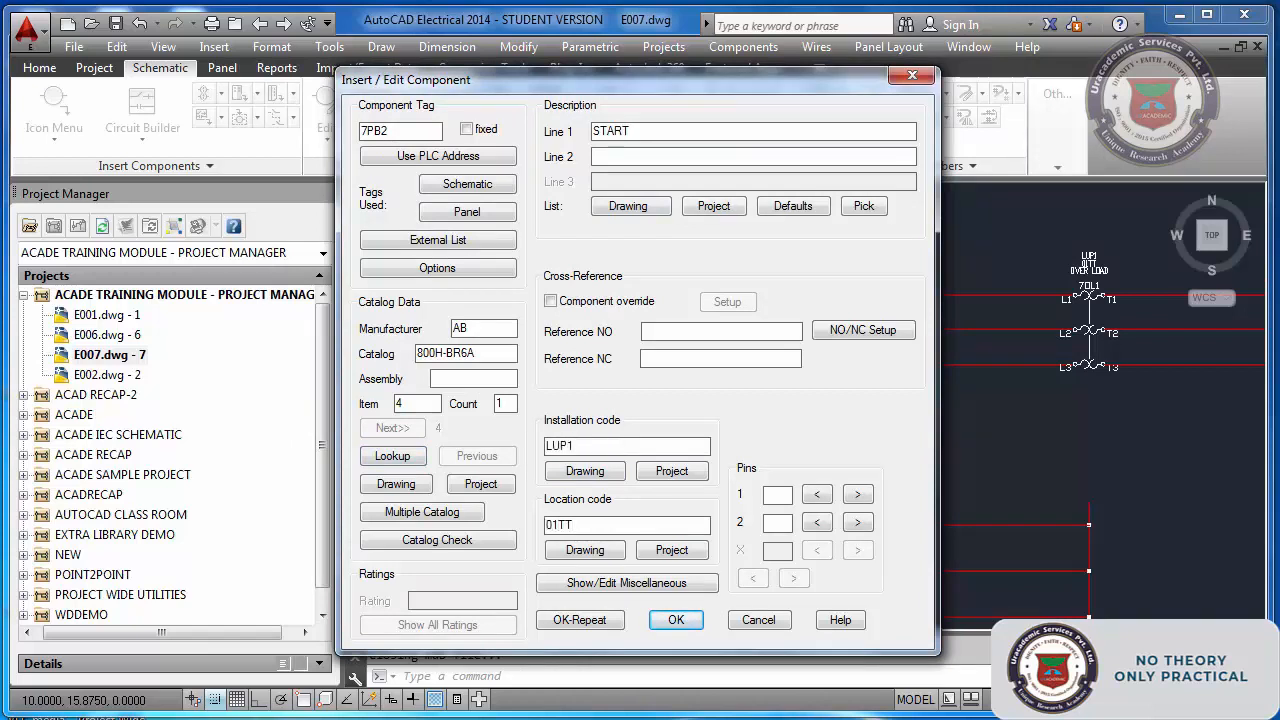
click(676, 621)
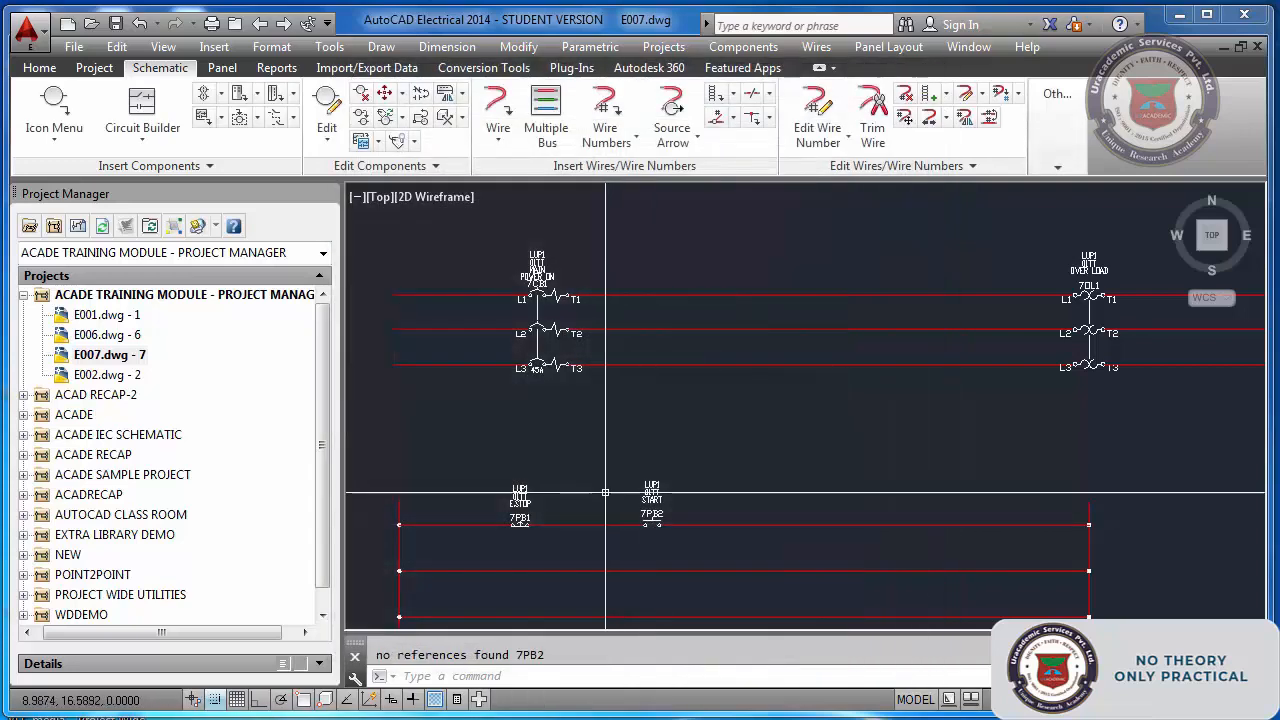
- Insert a Relay Coil near the end of the ladder's top rung and describe it as ON RELAY
scroll(525, 525, up, 4)
scroll(527, 533, down, 2)
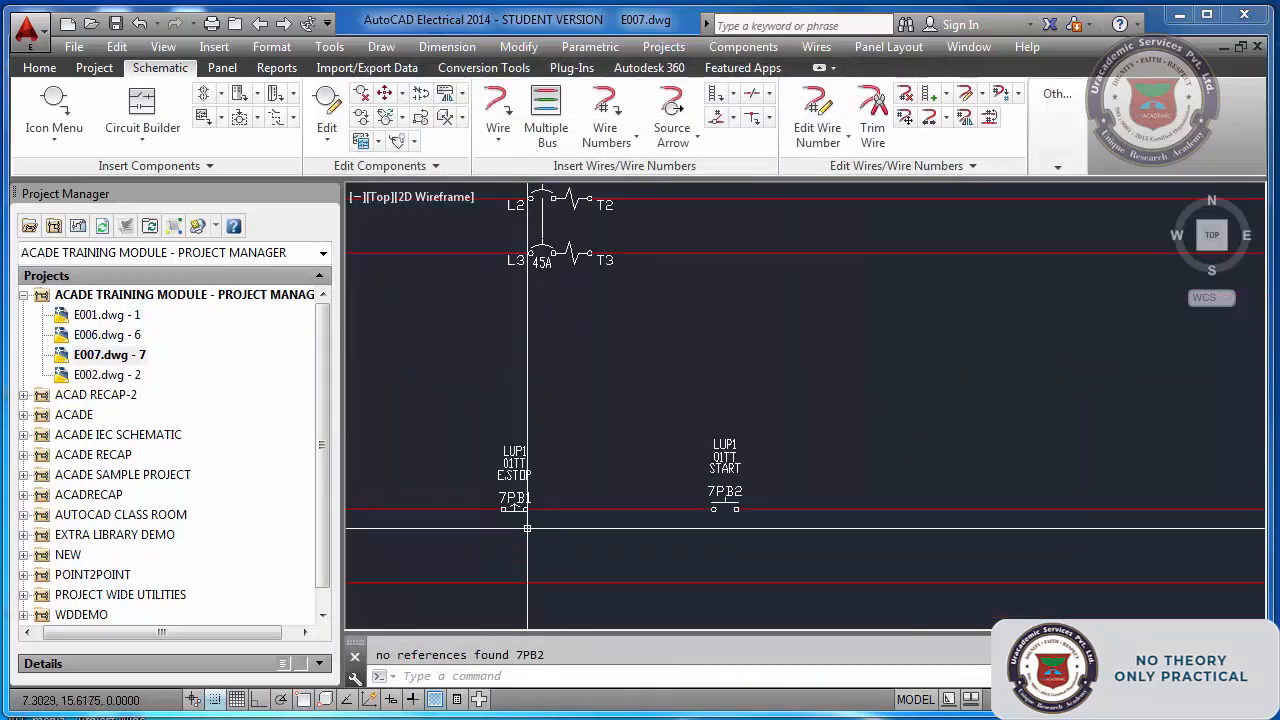
click(55, 105)
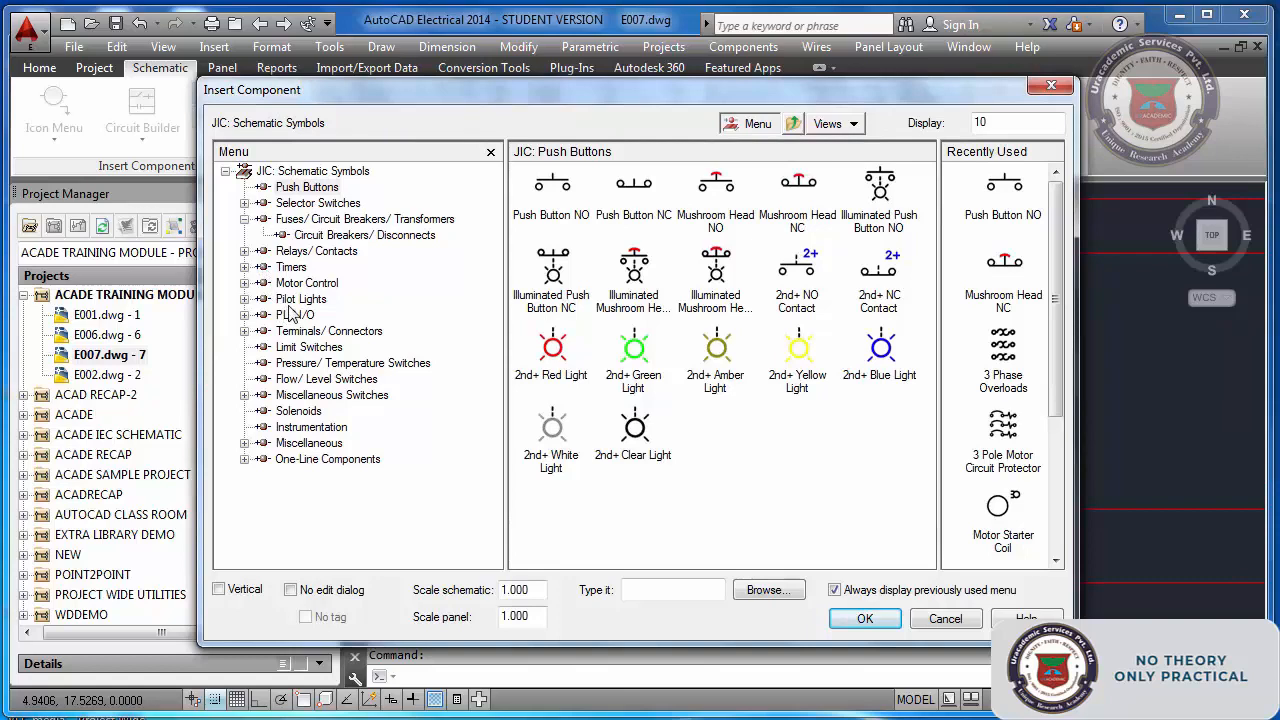
click(292, 252)
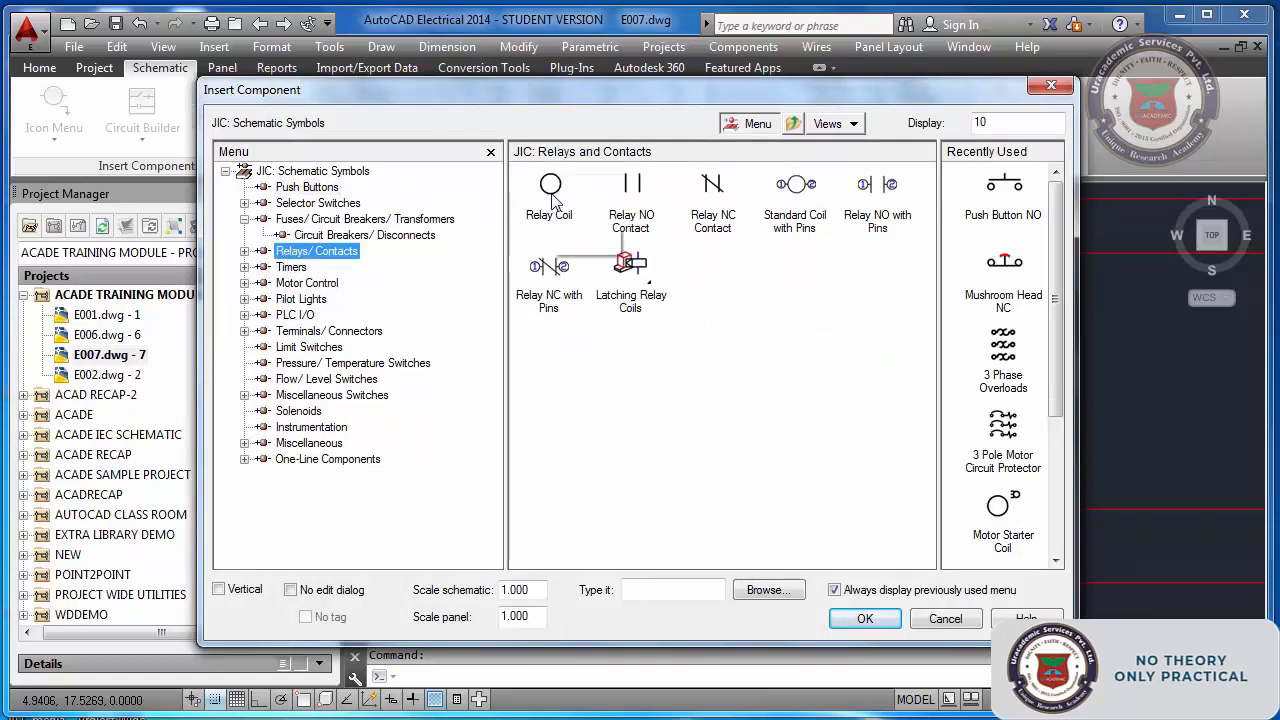
click(553, 200)
scroll(518, 280, down, 6)
scroll(673, 334, up, 4)
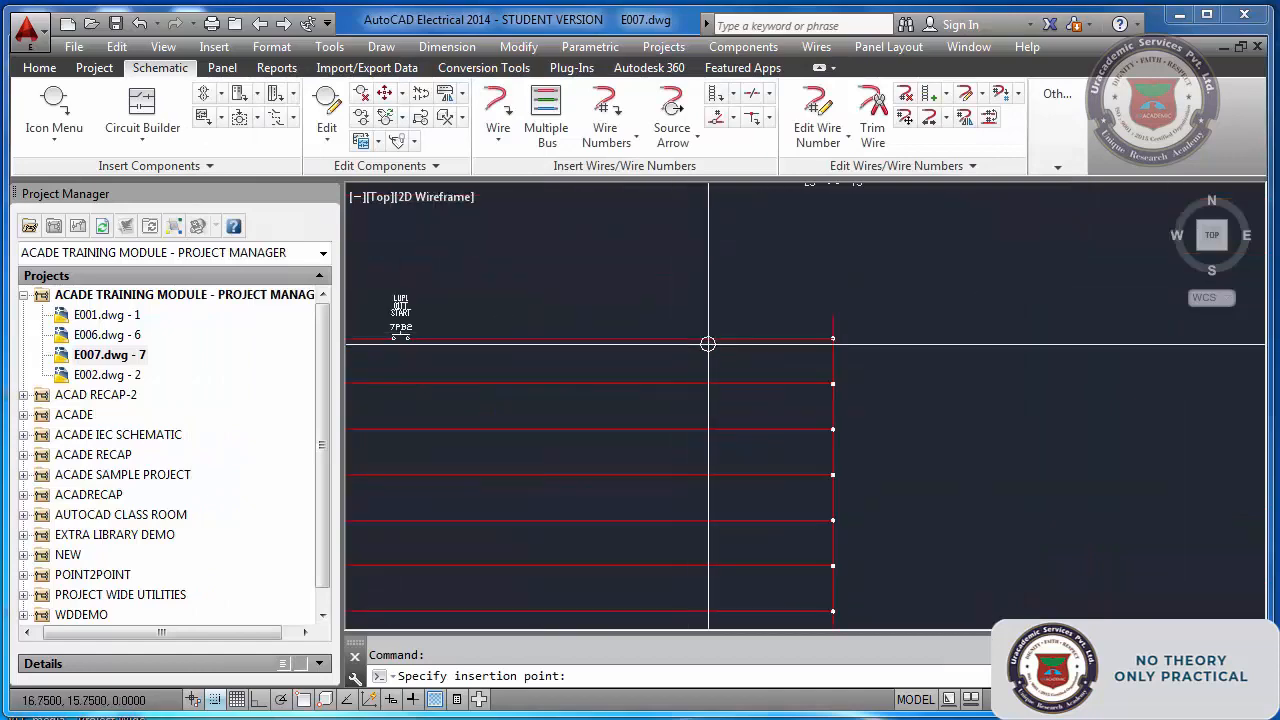
click(800, 340)
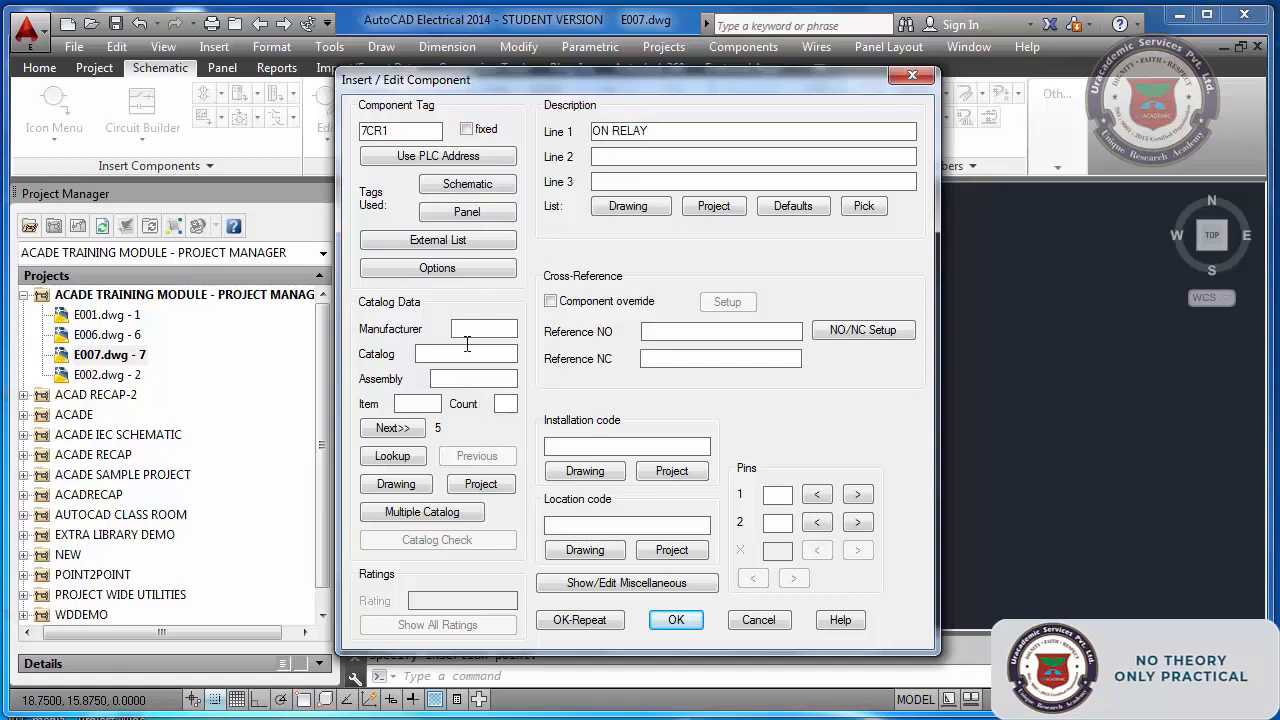
- Give the ON RELAY coil item 5, count 1, AB catalog part 700-P800A1, installation code LUP1 and location code 01TT, and accept the data
click(418, 428)
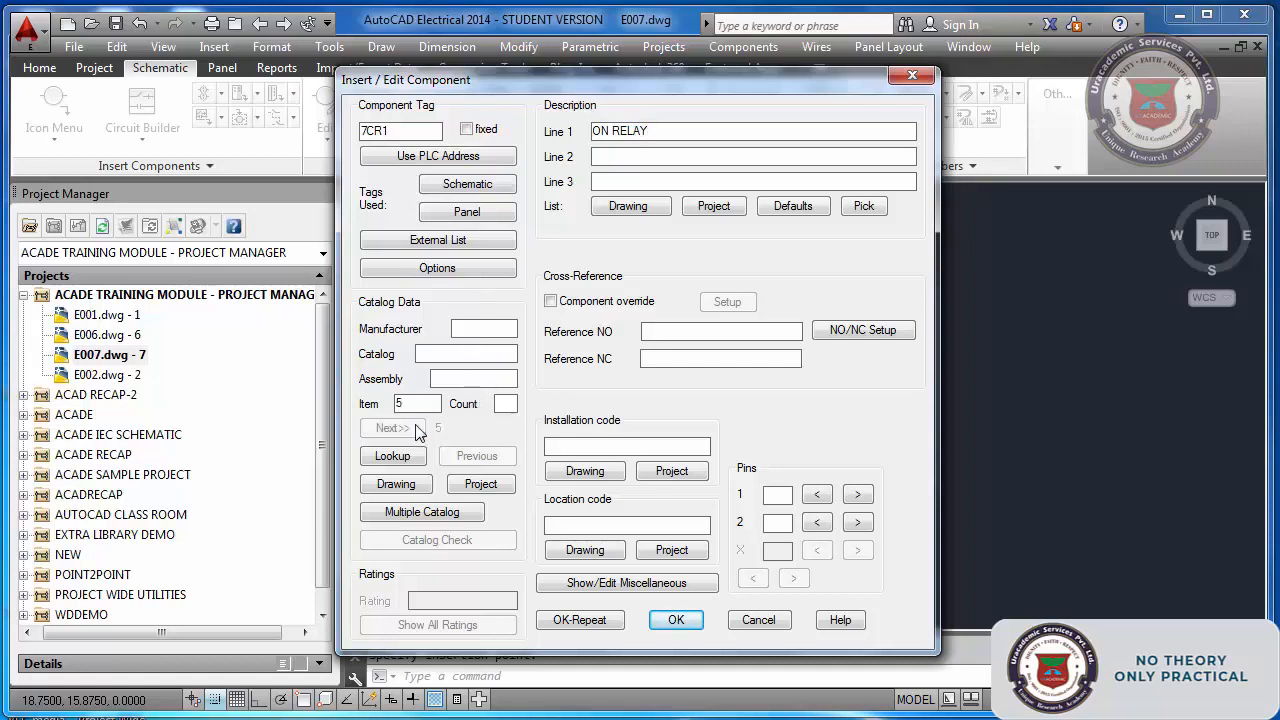
click(502, 403)
text(1)
click(411, 457)
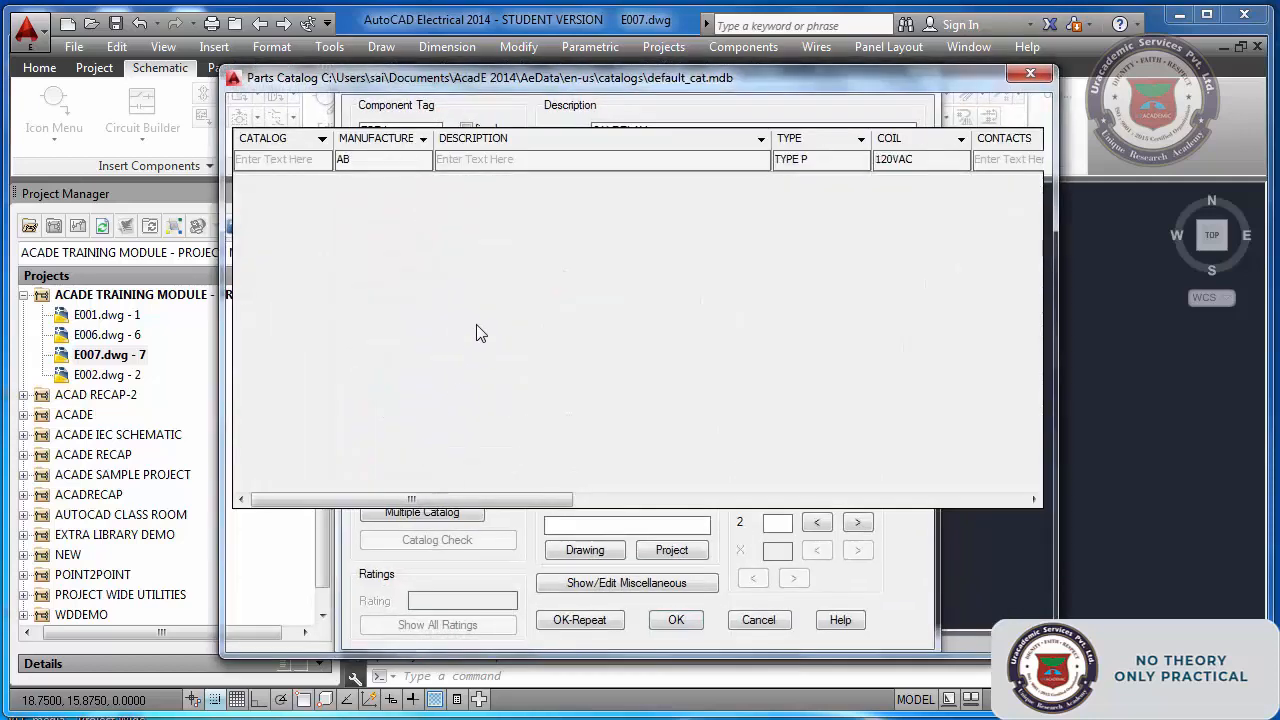
click(540, 185)
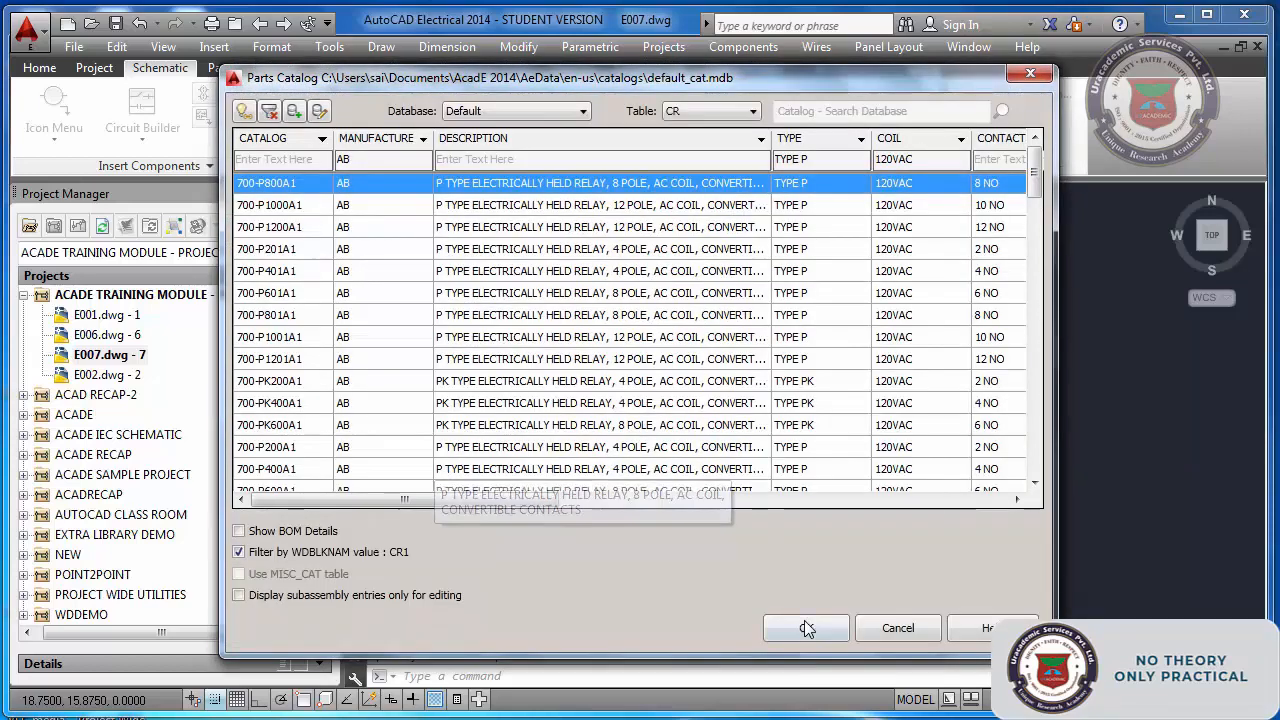
click(804, 624)
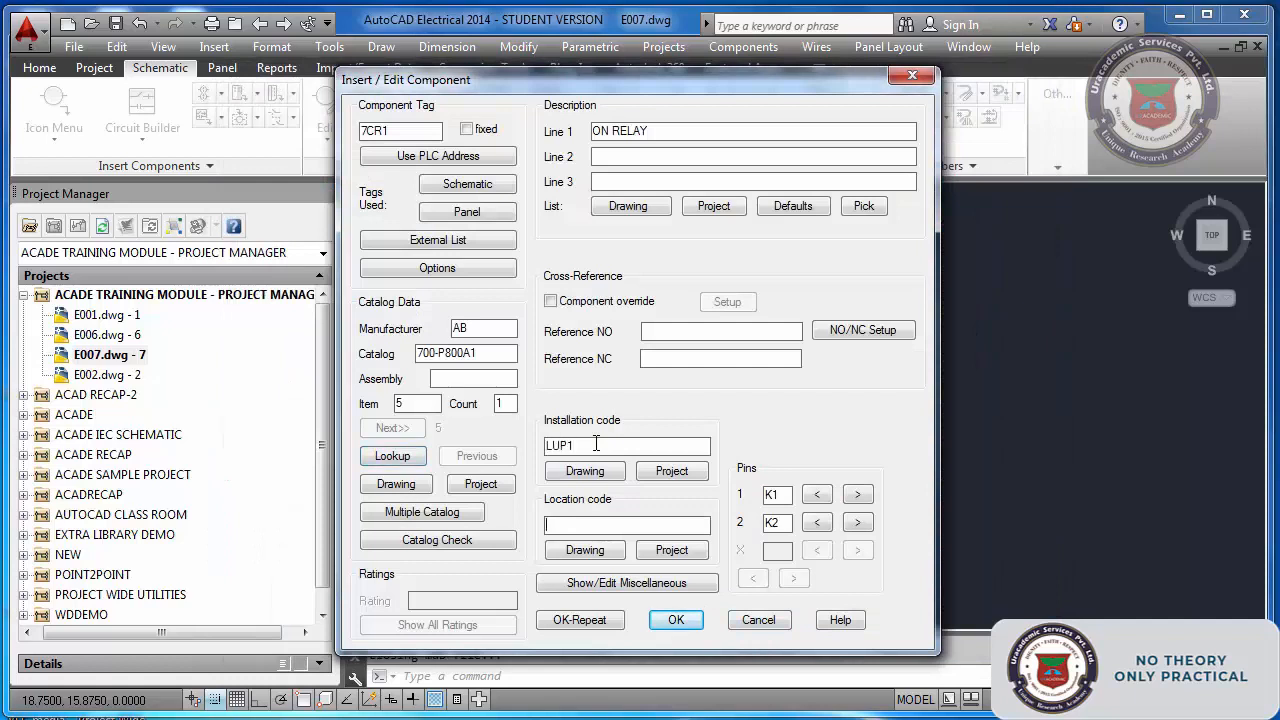
text(01TT)
click(676, 620)
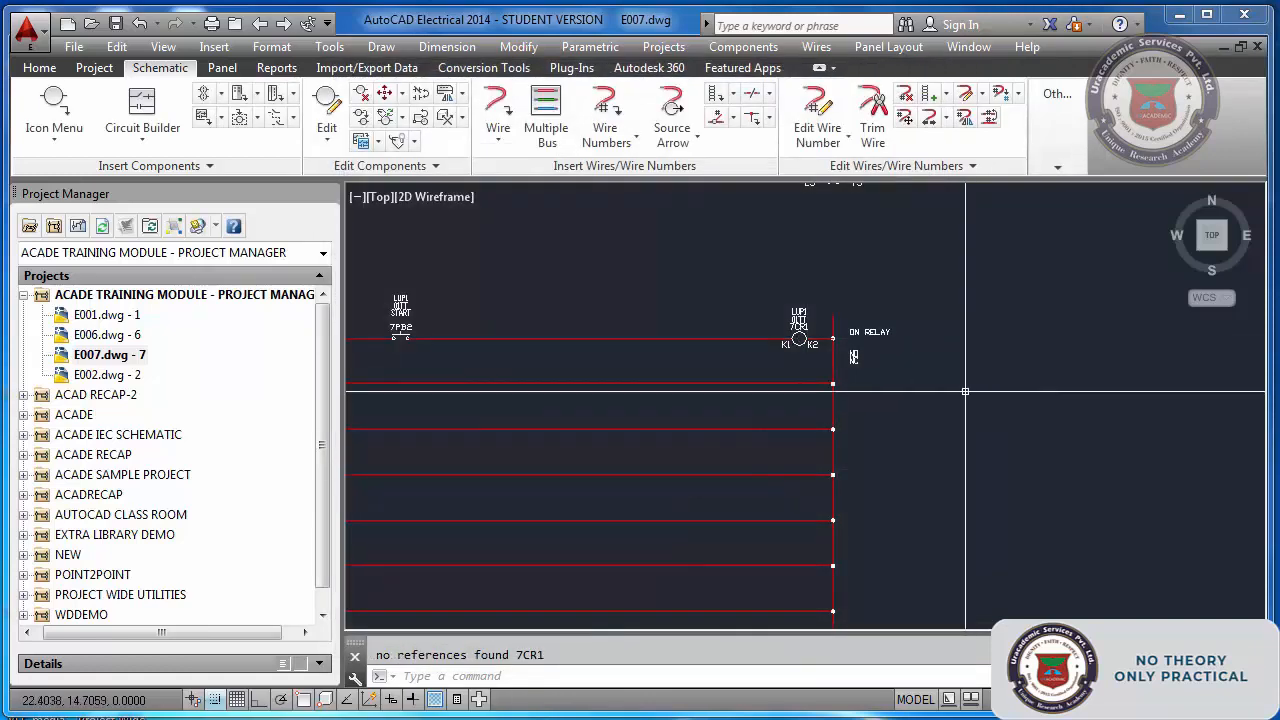
- Draw a wire branch that leaves the top rung before the START push button, loops above it and rejoins the rung after it
scroll(798, 404, up, 4)
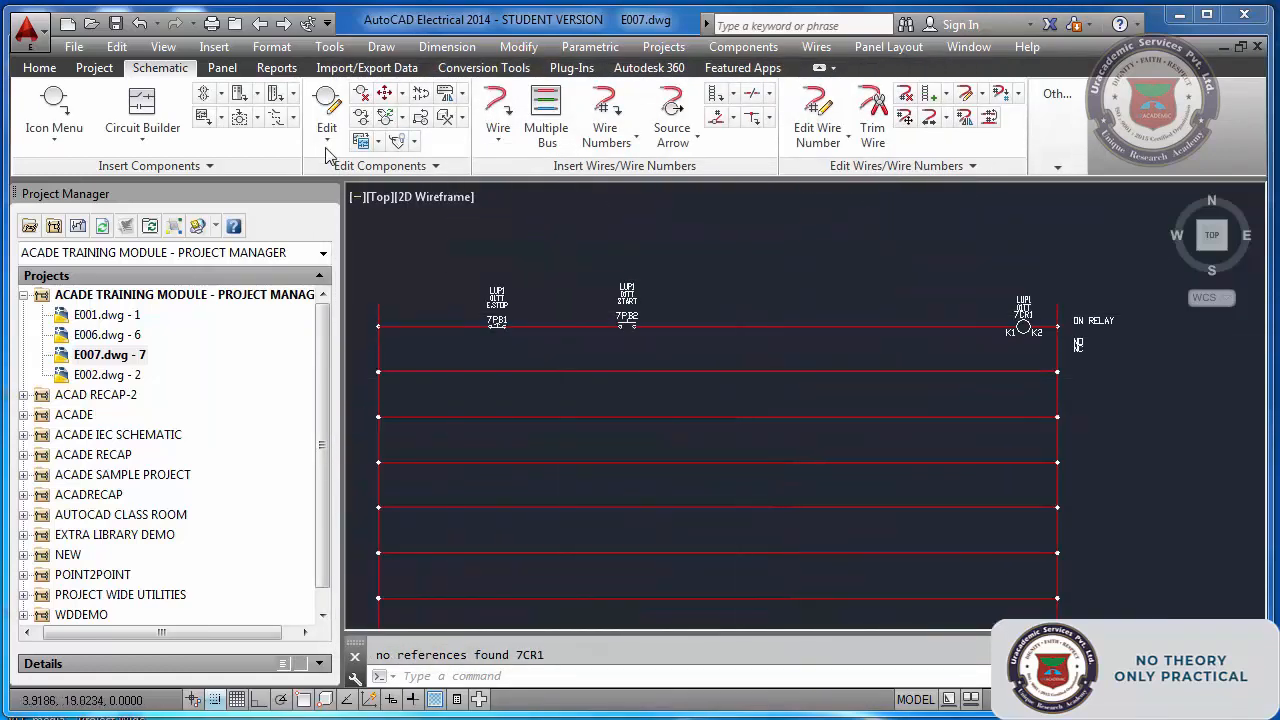
click(497, 115)
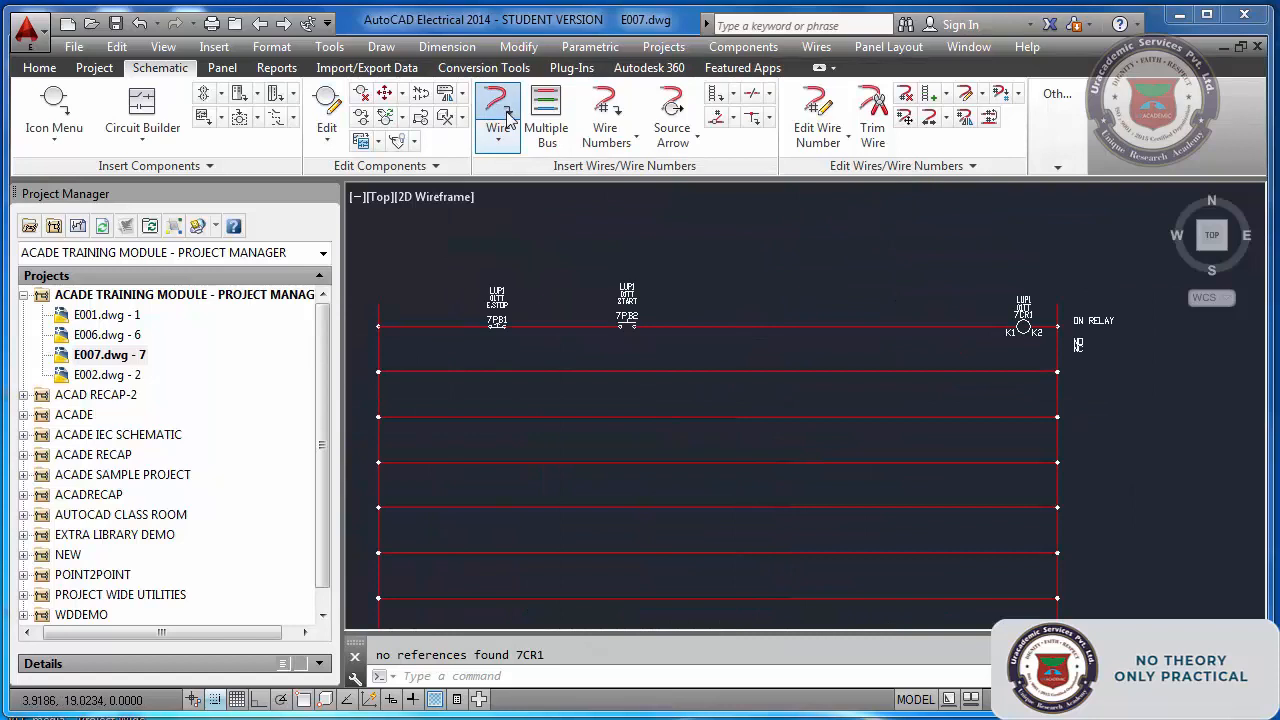
click(577, 326)
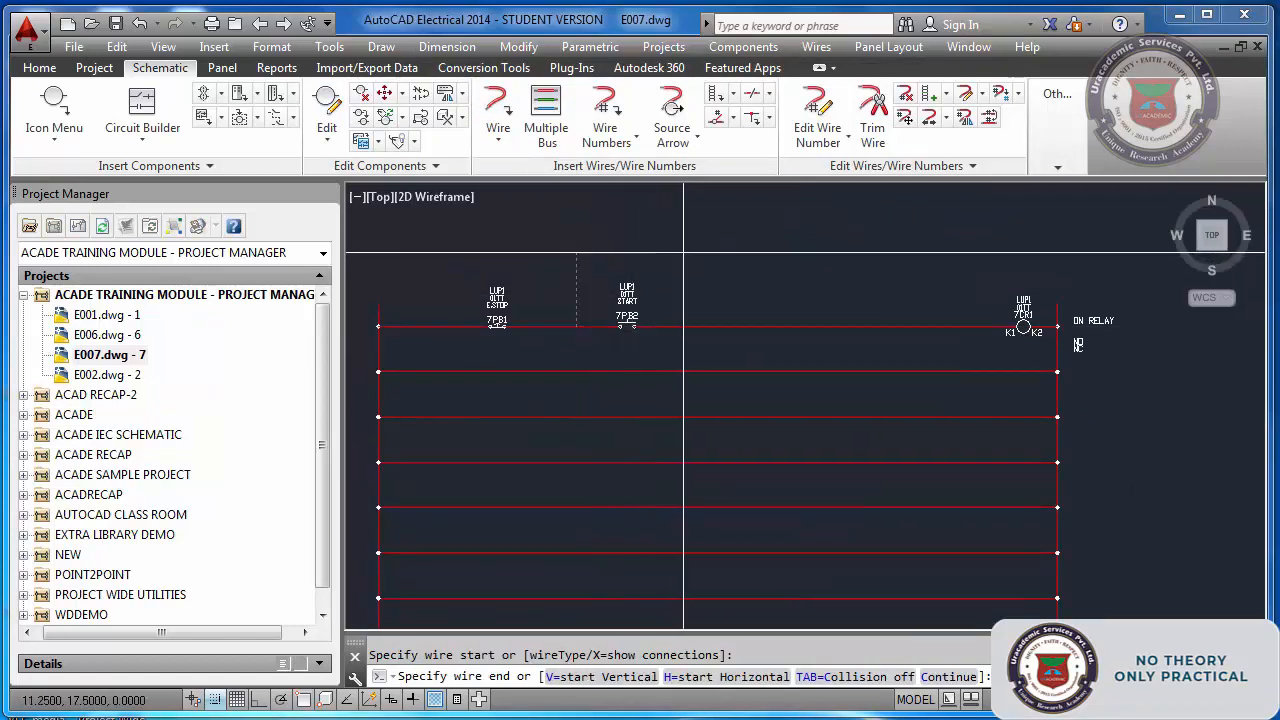
click(684, 326)
key(Escape)
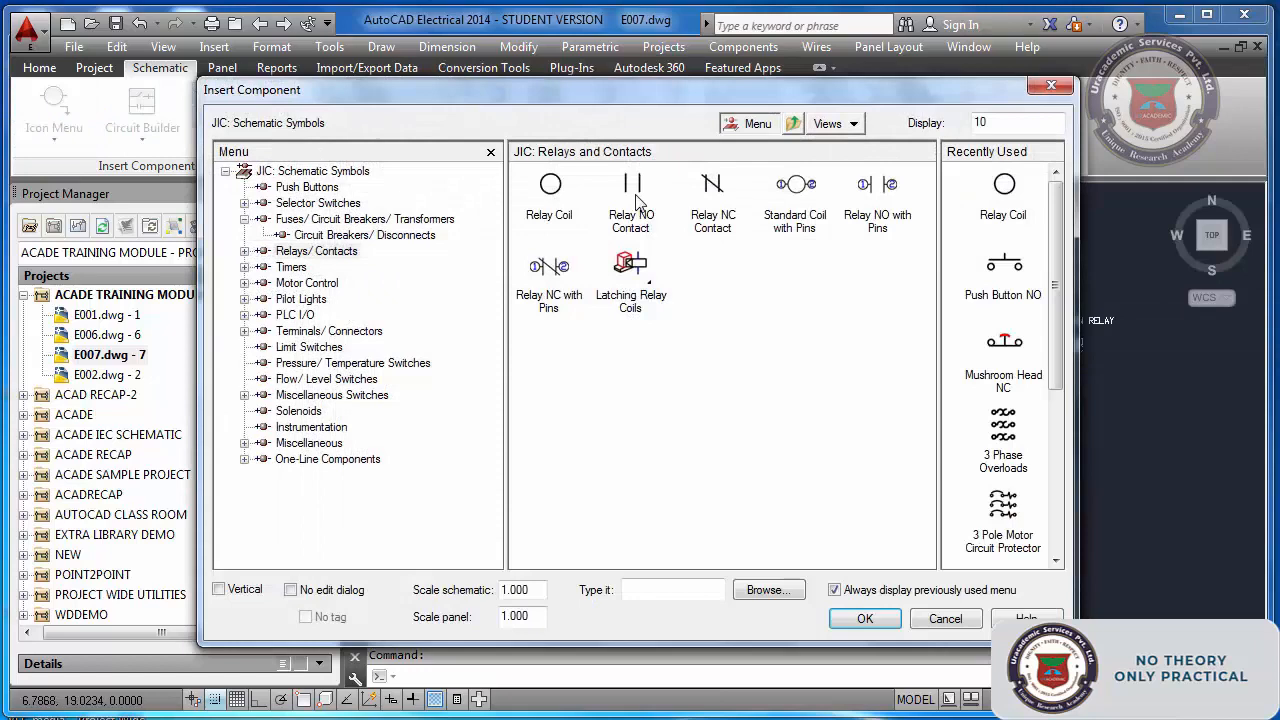
- Insert a Relay NO Contact in the branch above the START push button and link it to the parent ON RELAY coil 7CR1
click(638, 196)
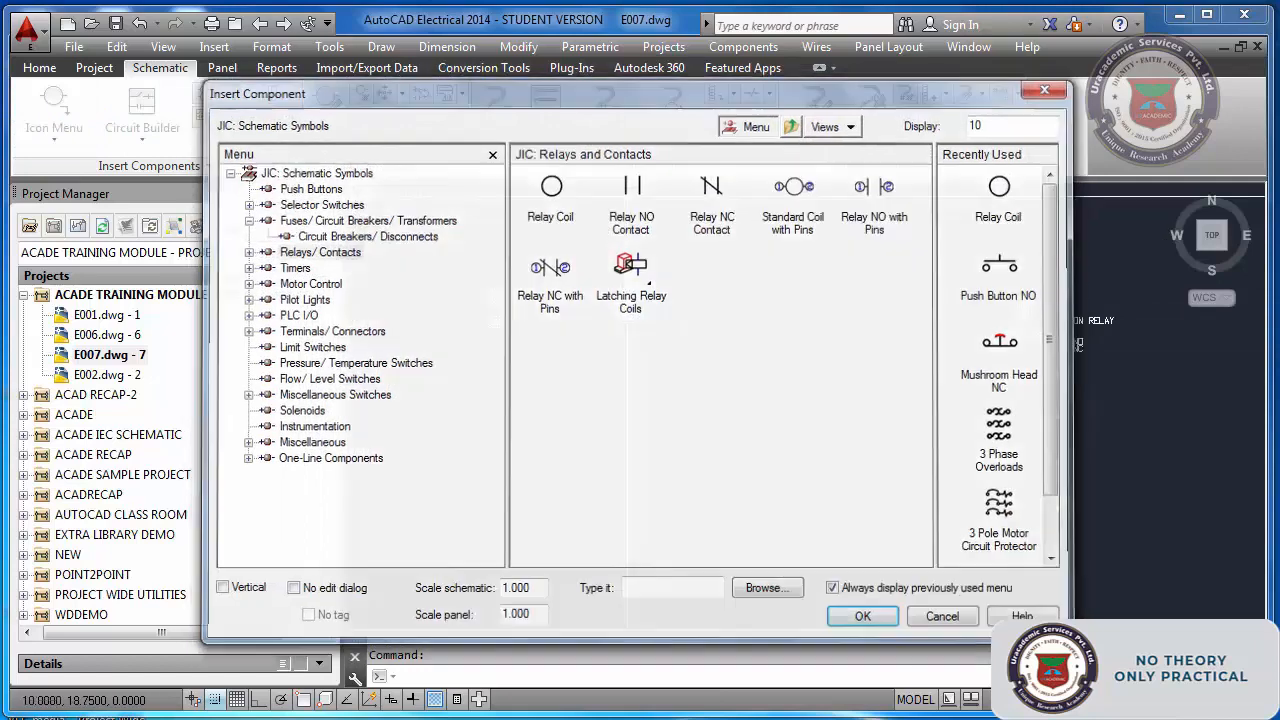
click(627, 253)
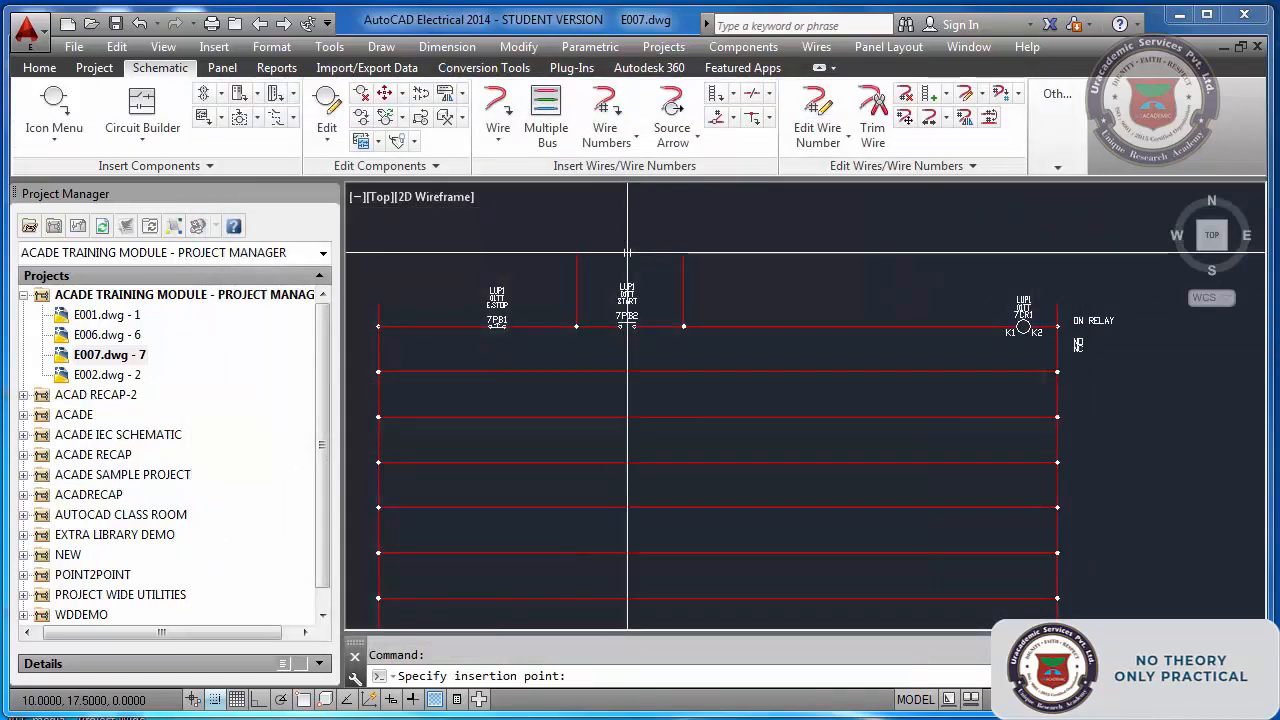
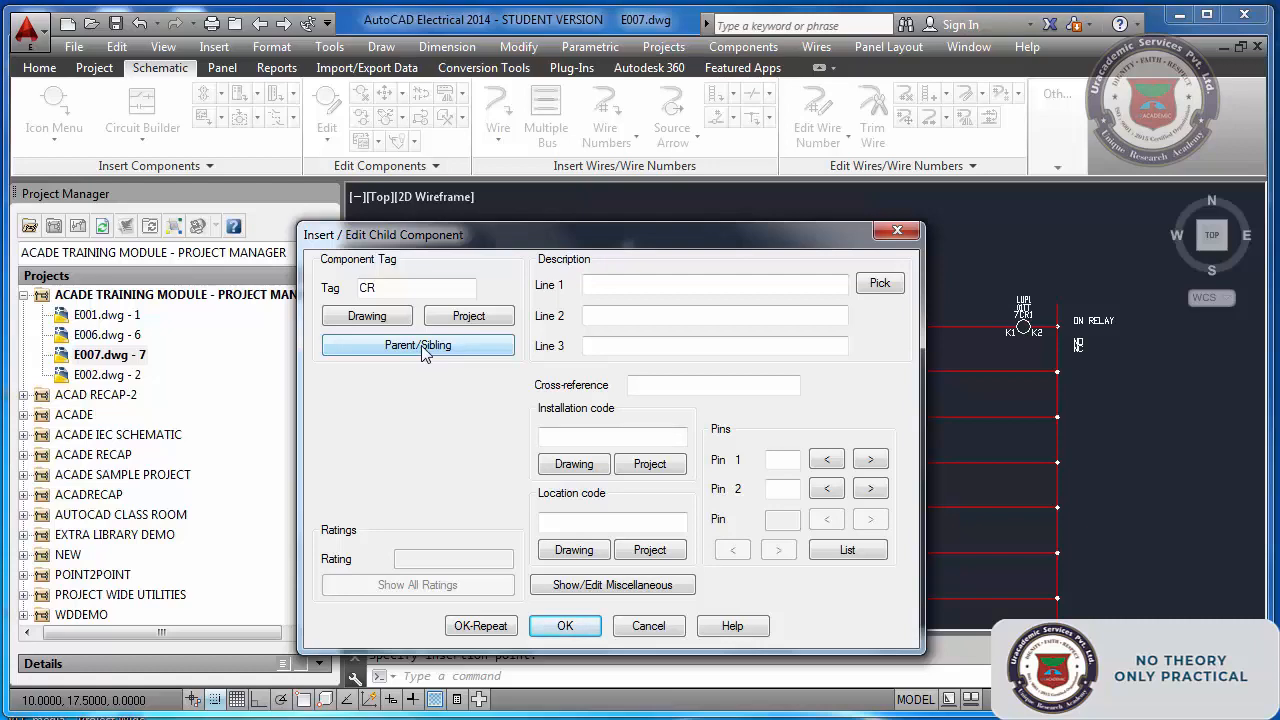
click(420, 345)
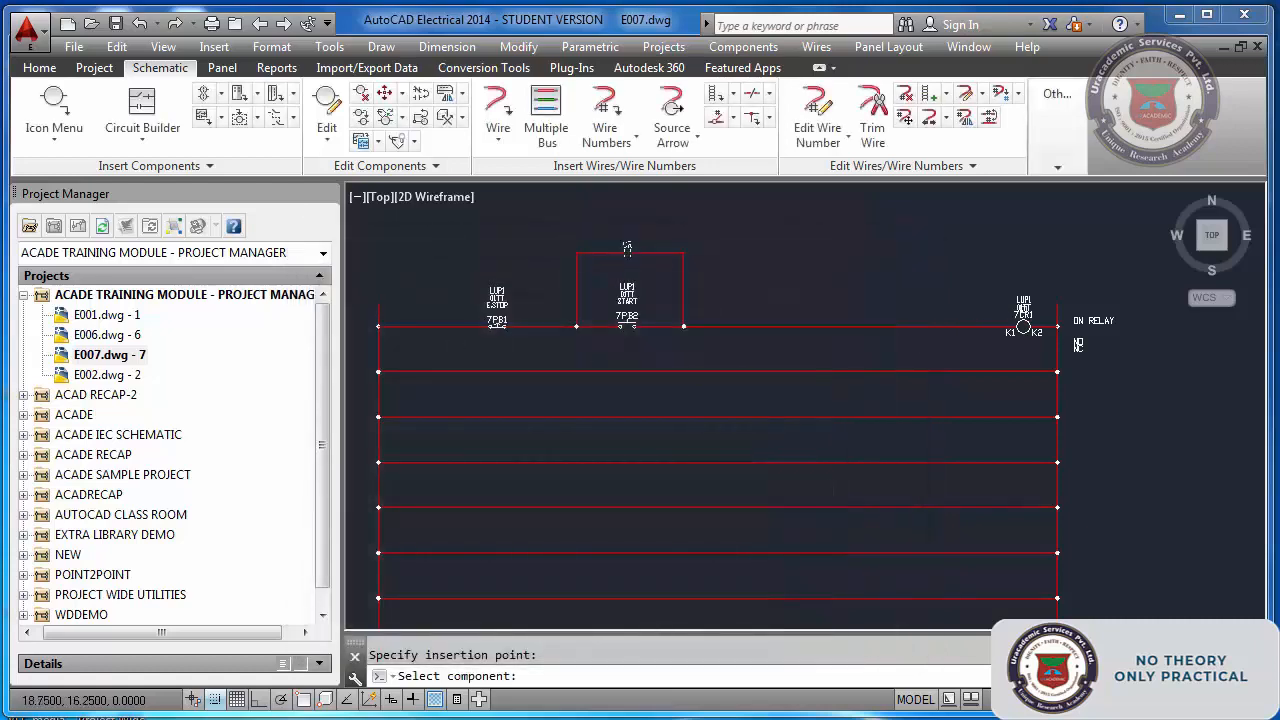
click(1024, 326)
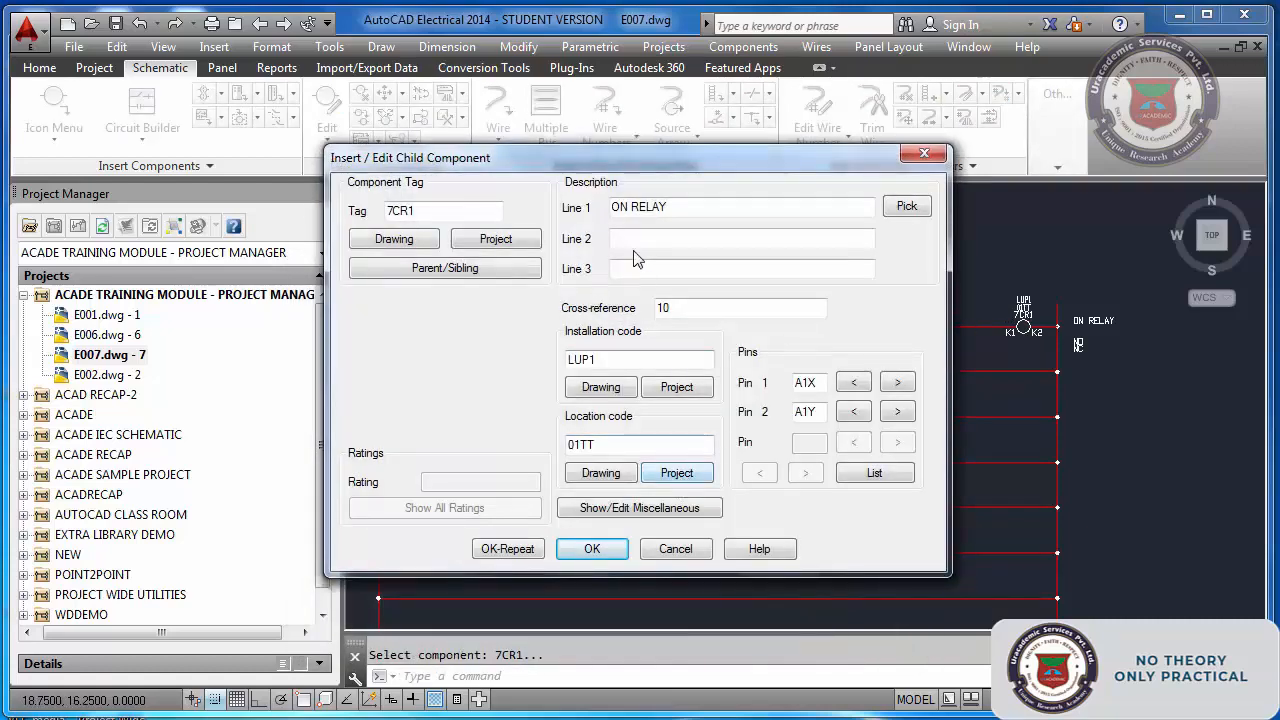
click(593, 550)
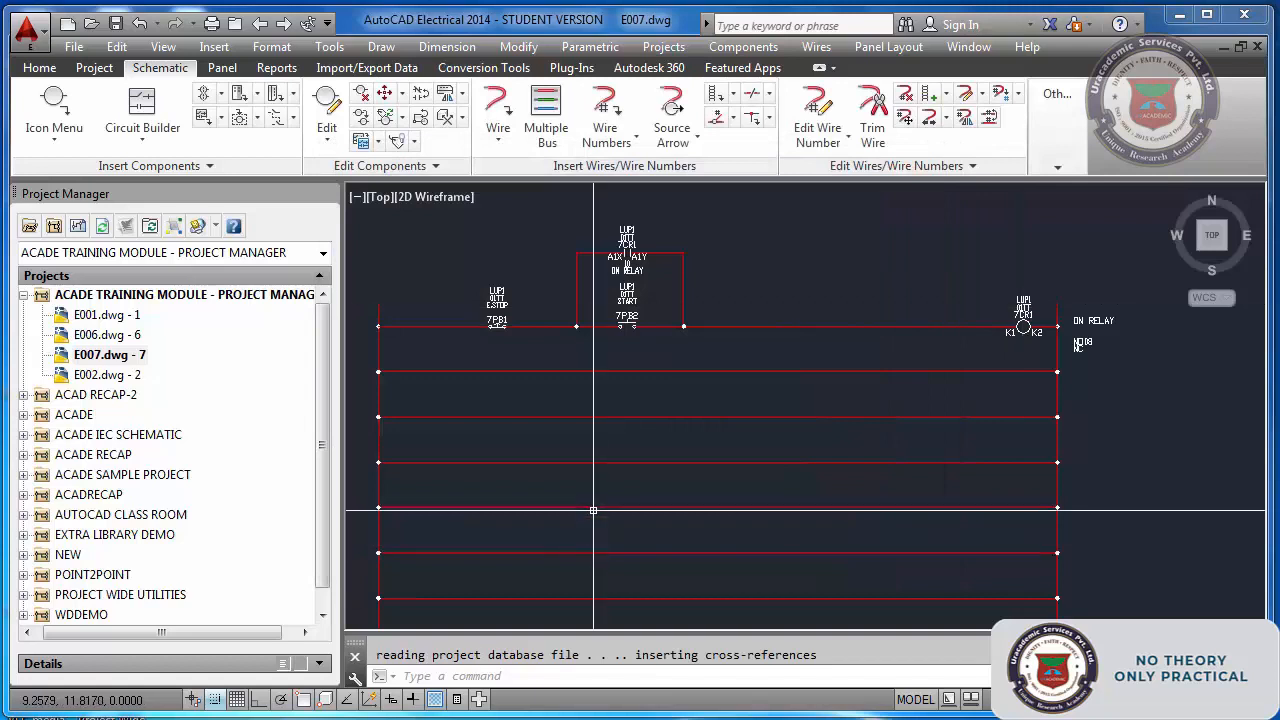
scroll(643, 268, up, 4)
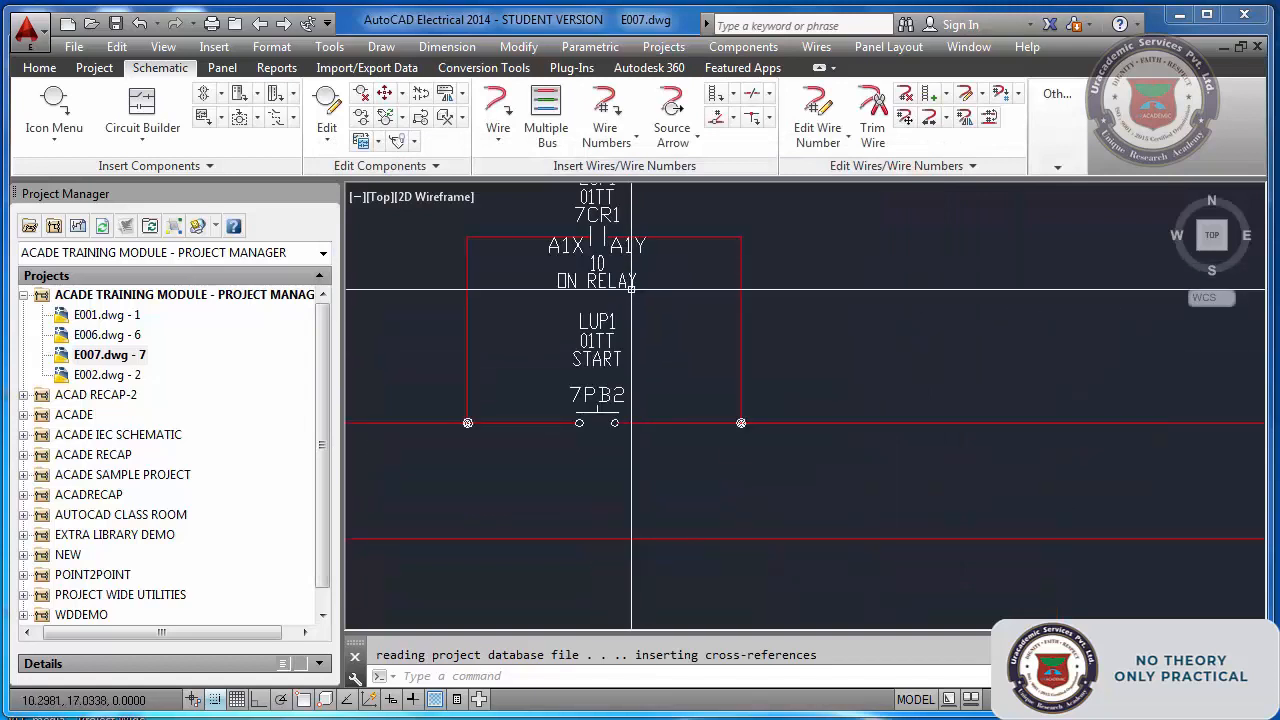
scroll(631, 289, down, 4)
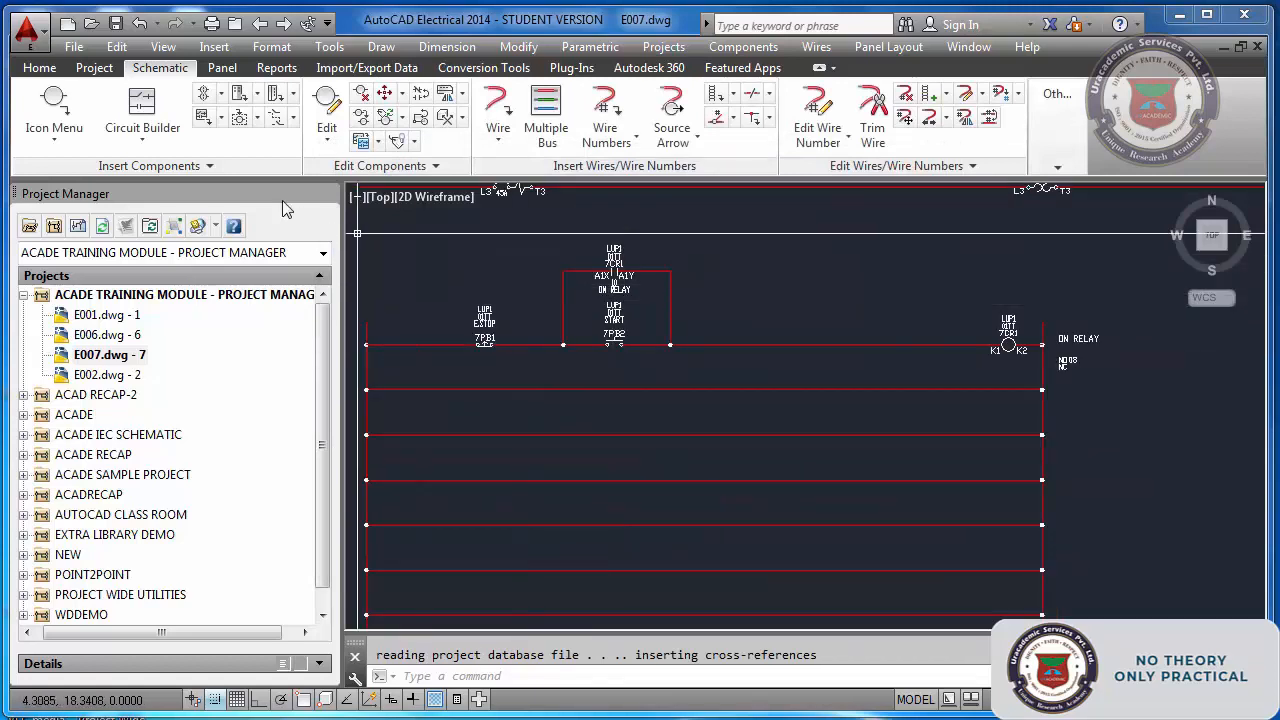
- Copy the ON RELAY contact from the branch onto the ladder's third rung, directly below the E.STOP push button
click(54, 105)
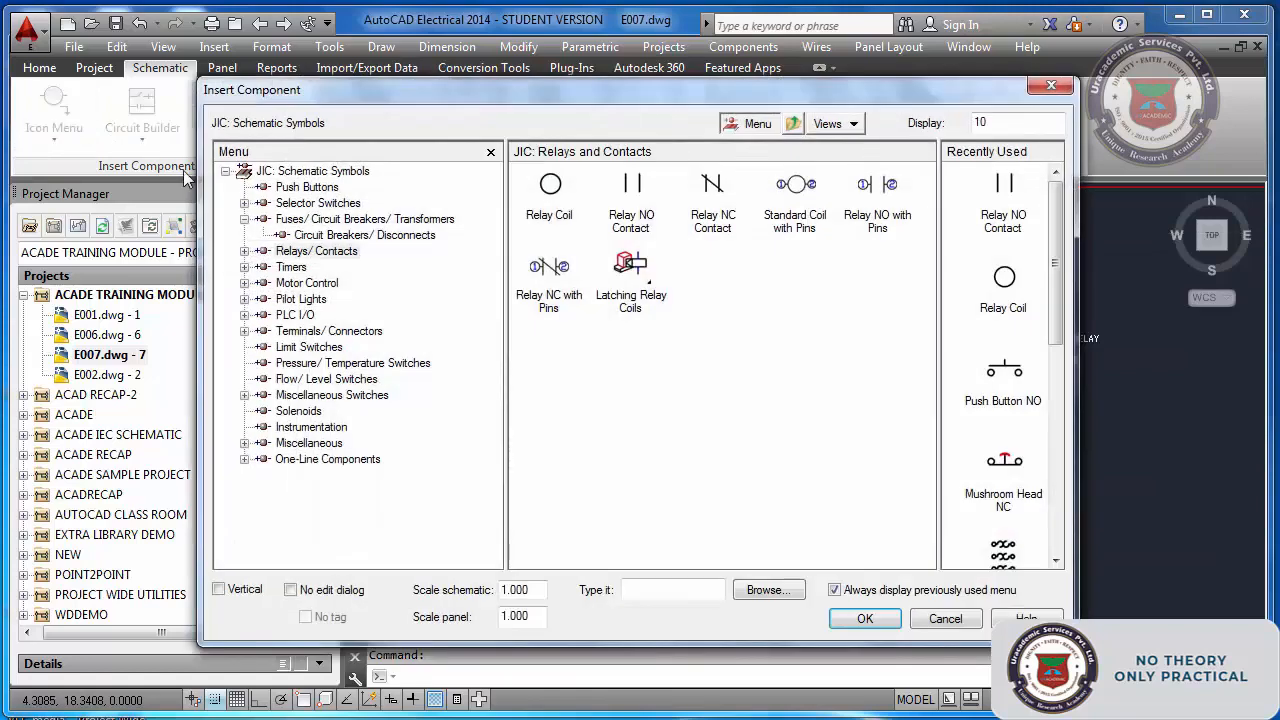
key(Escape)
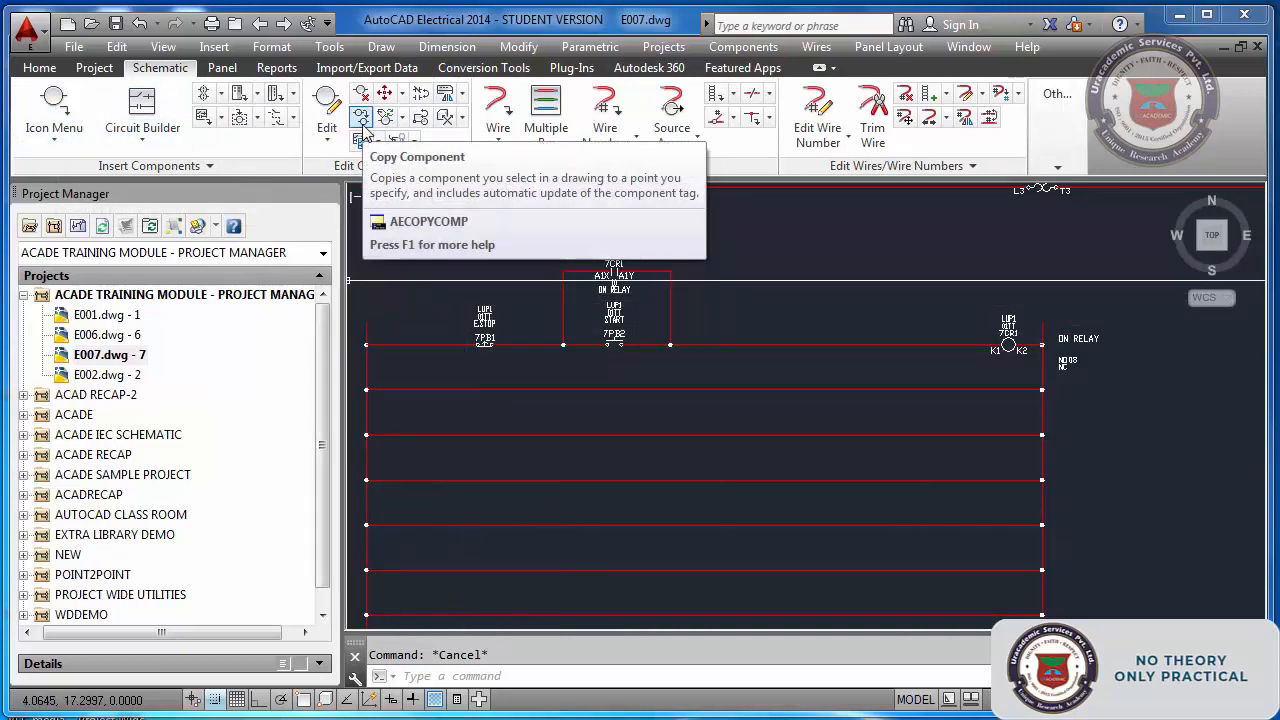
click(361, 118)
click(614, 276)
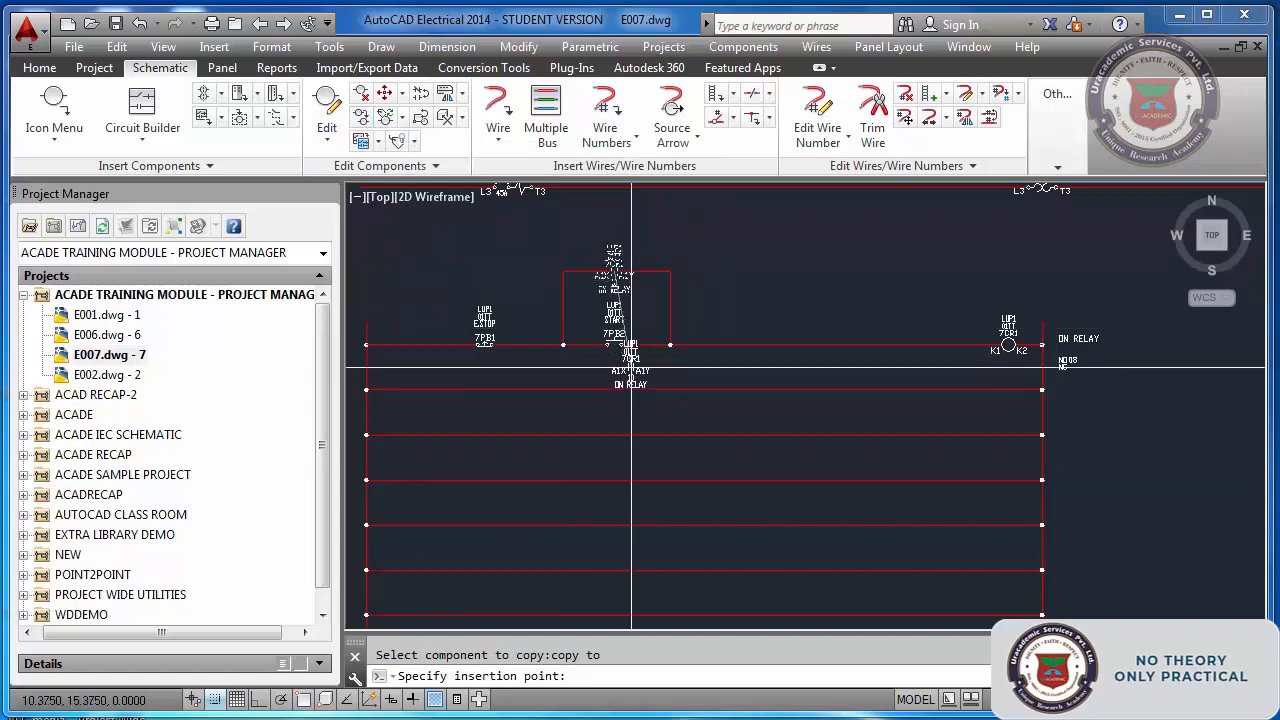
click(484, 434)
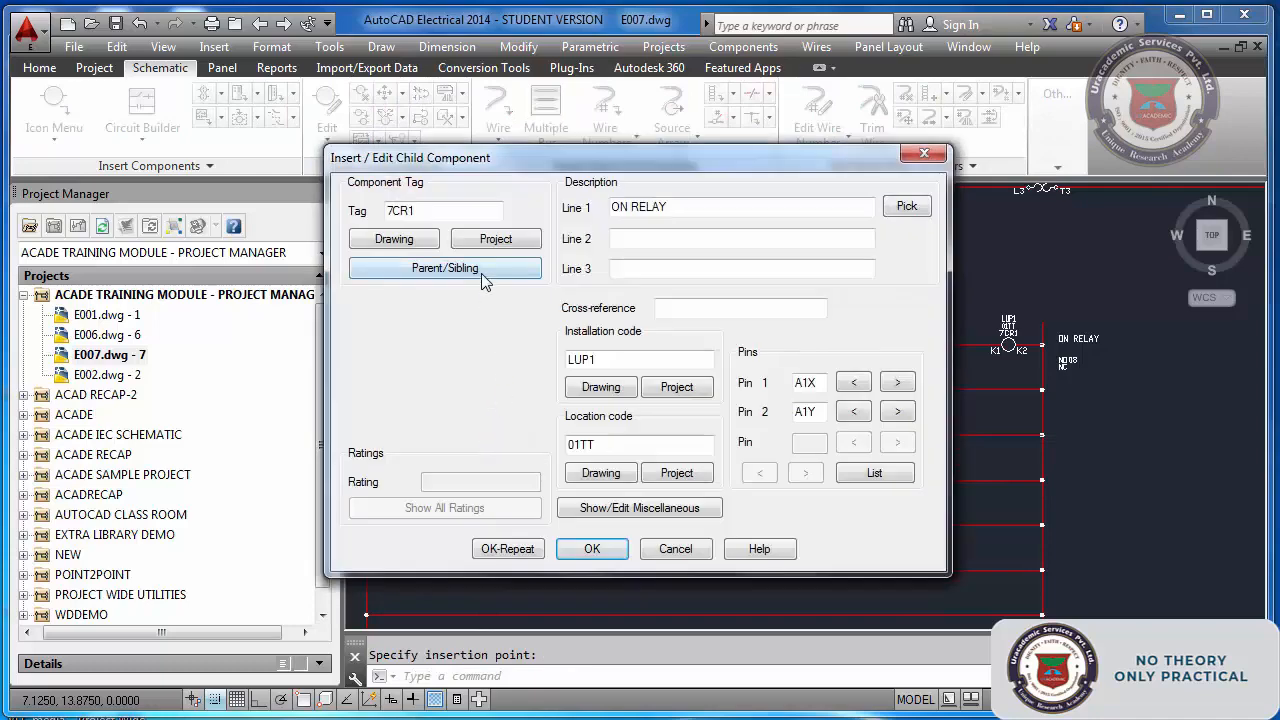
- Link the copied contact to the parent coil 7CR1 and accept its data, ignoring the repeated pin assignment
click(481, 273)
click(1008, 335)
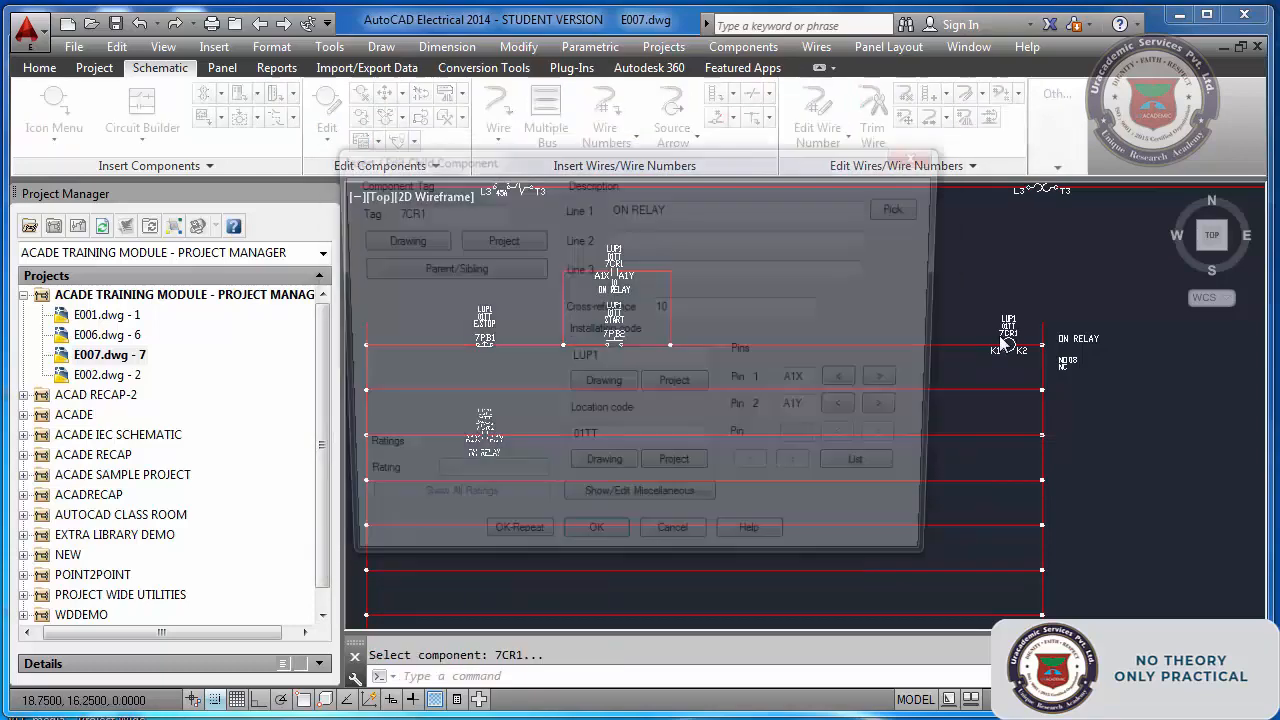
click(593, 550)
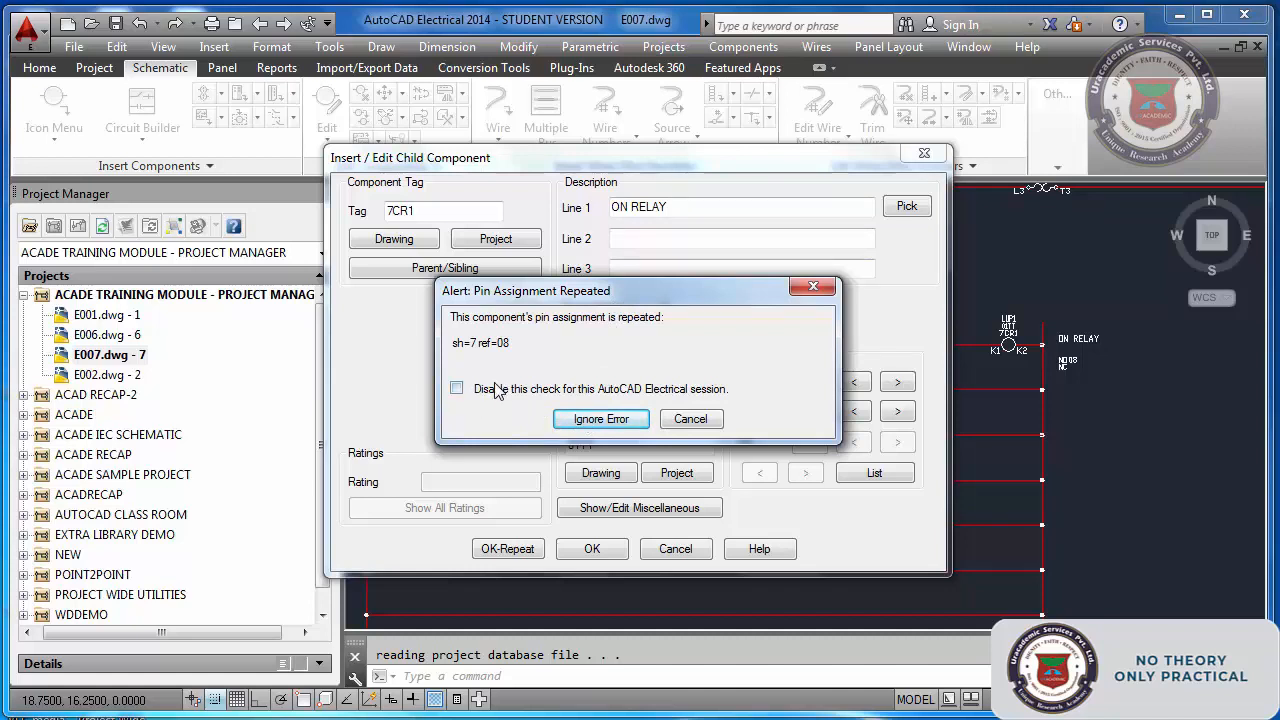
click(602, 420)
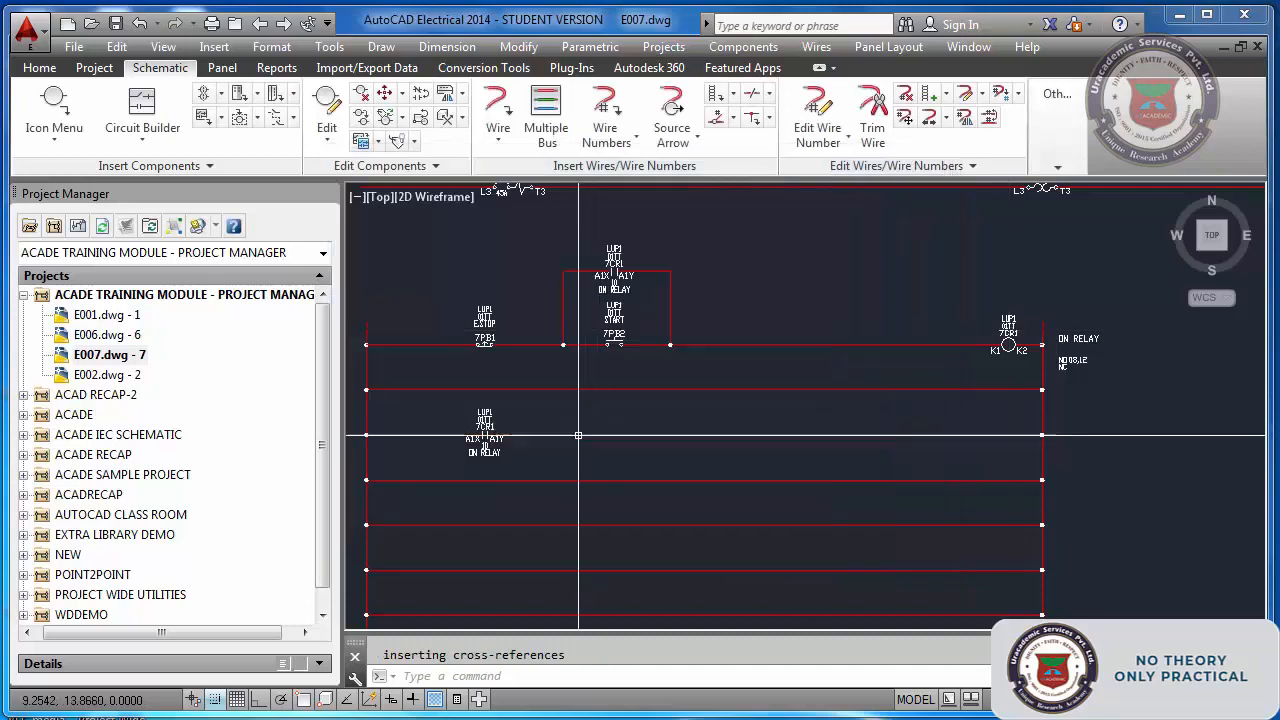
- Insert a Motor Starter Coil near the end of the third rung, aligned with the ON RELAY coil, and describe it as MAIN POWER CONTACTOR on two lines
scroll(484, 432, up, 6)
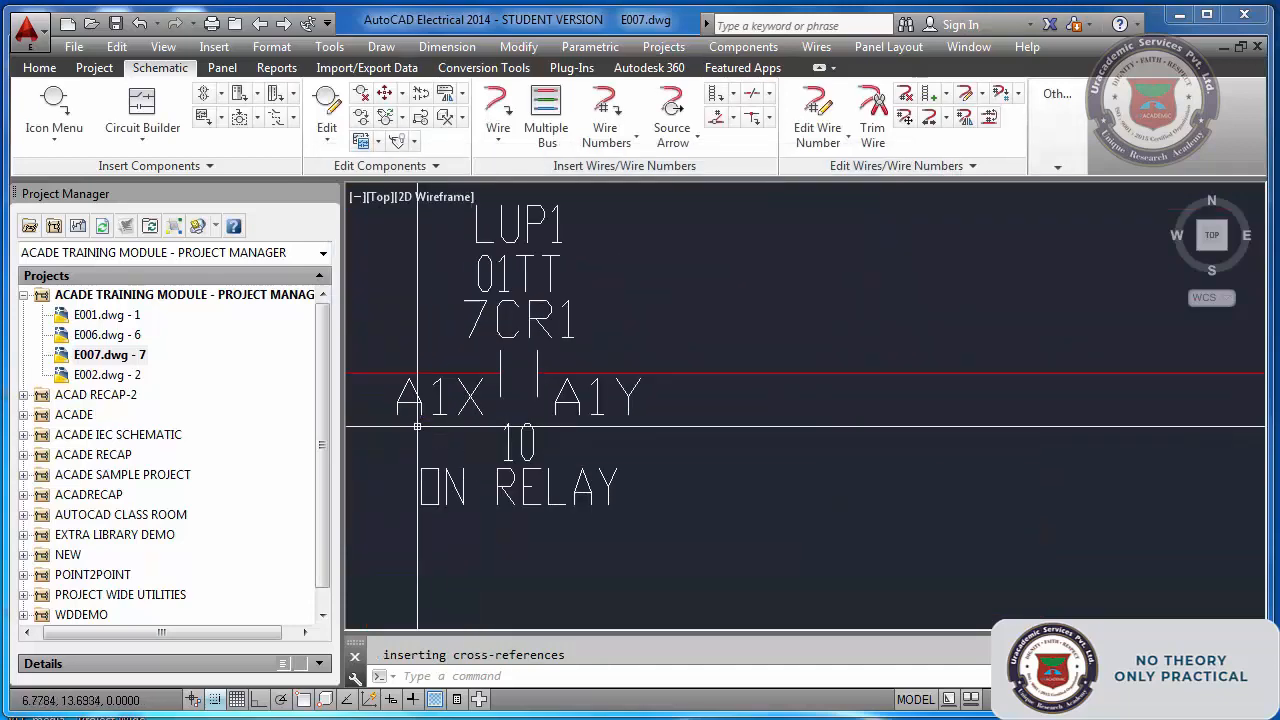
scroll(526, 420, down, 5)
scroll(655, 263, up, 4)
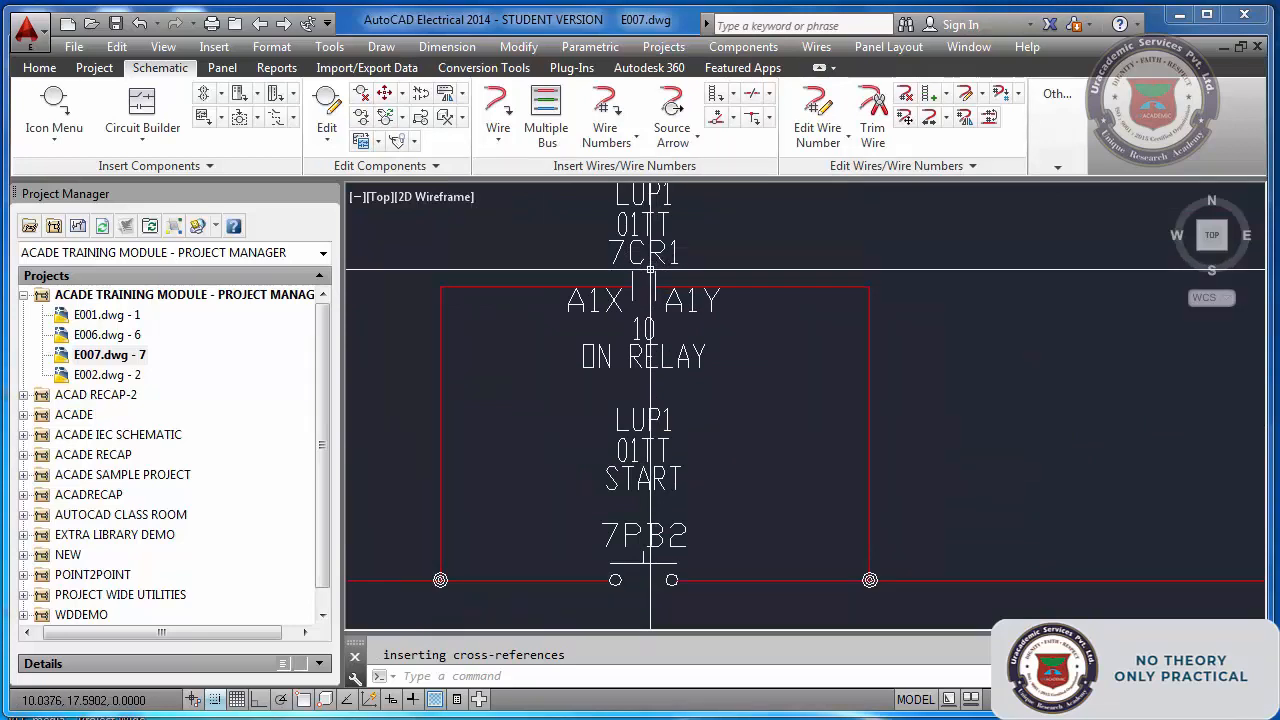
scroll(650, 270, down, 5)
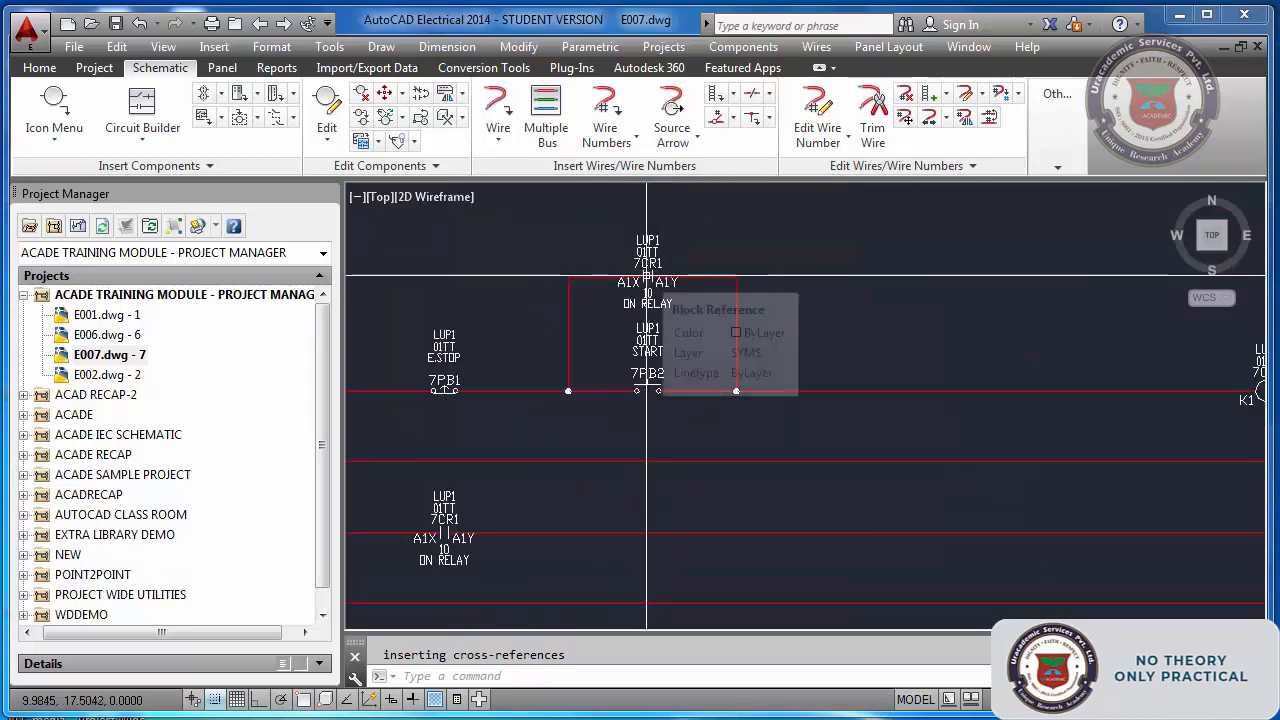
scroll(648, 272, down, 2)
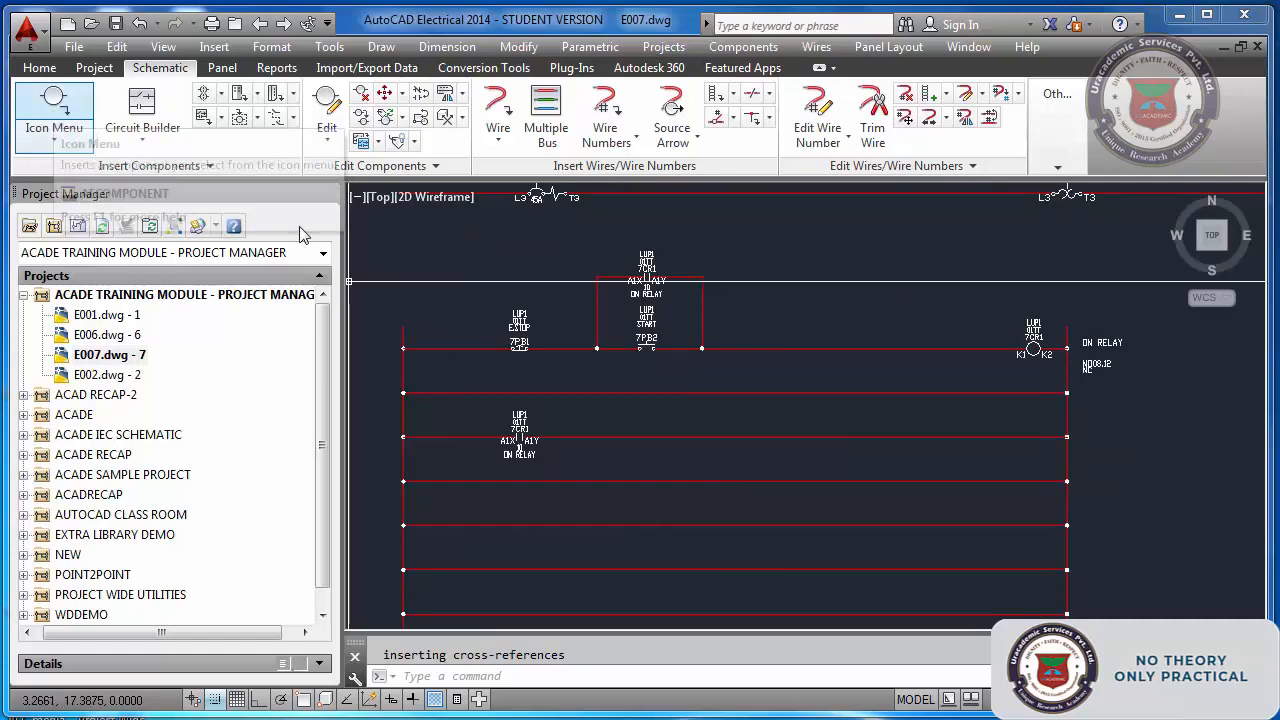
click(40, 125)
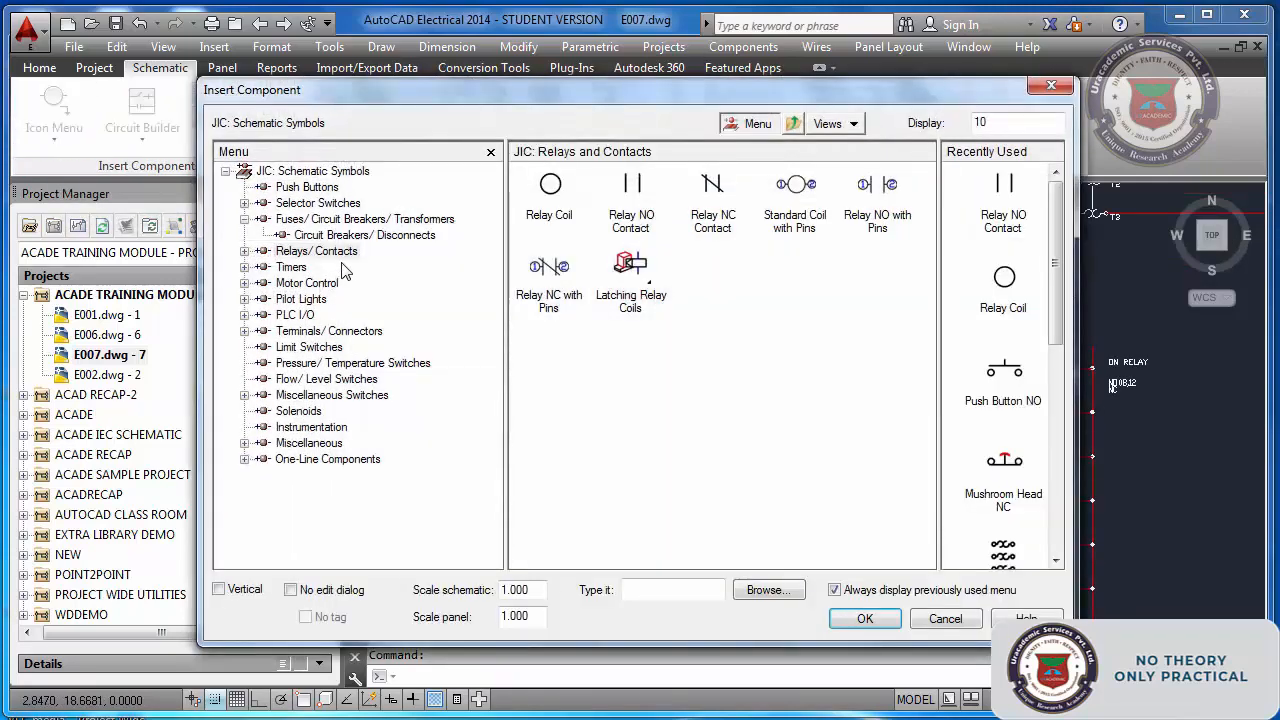
click(310, 284)
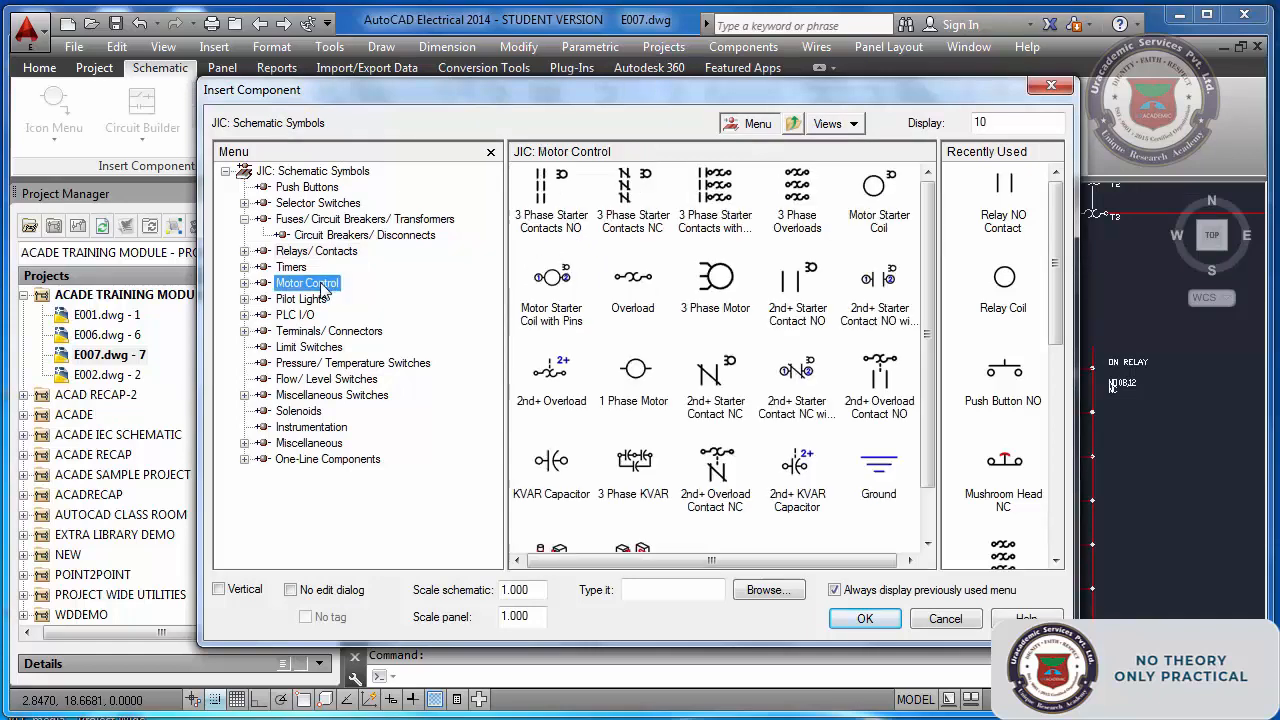
click(878, 192)
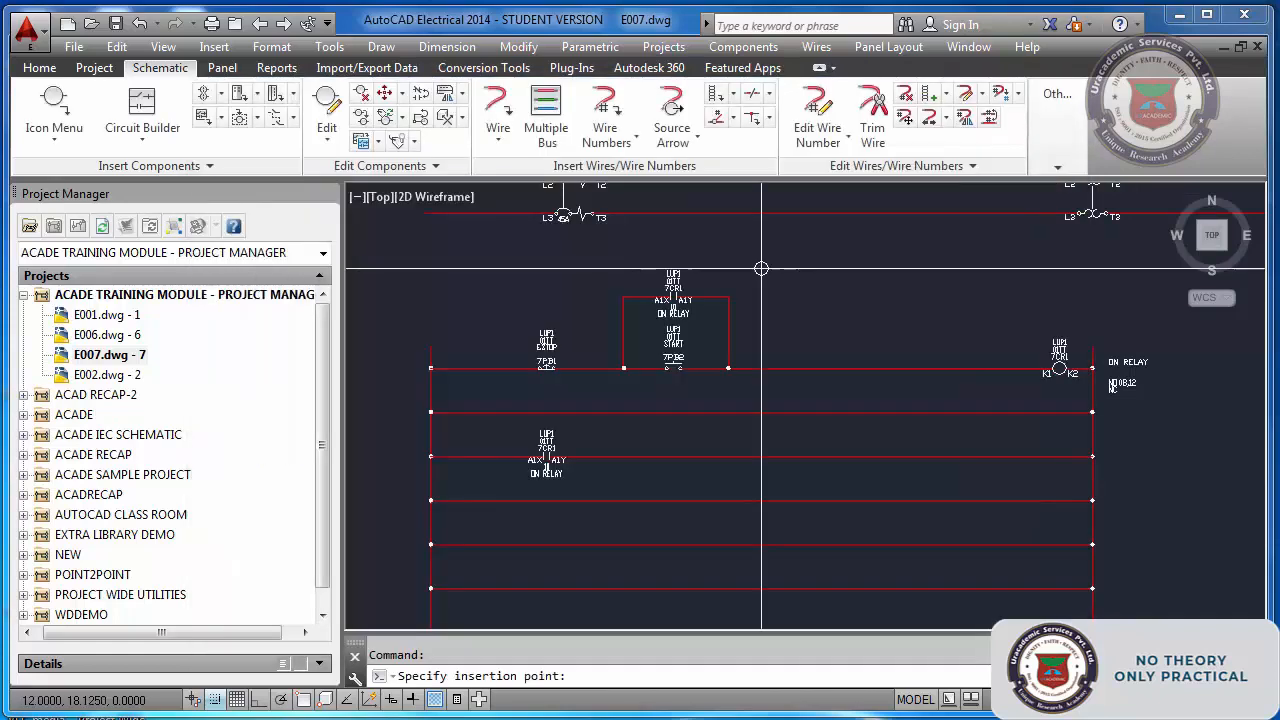
click(1060, 456)
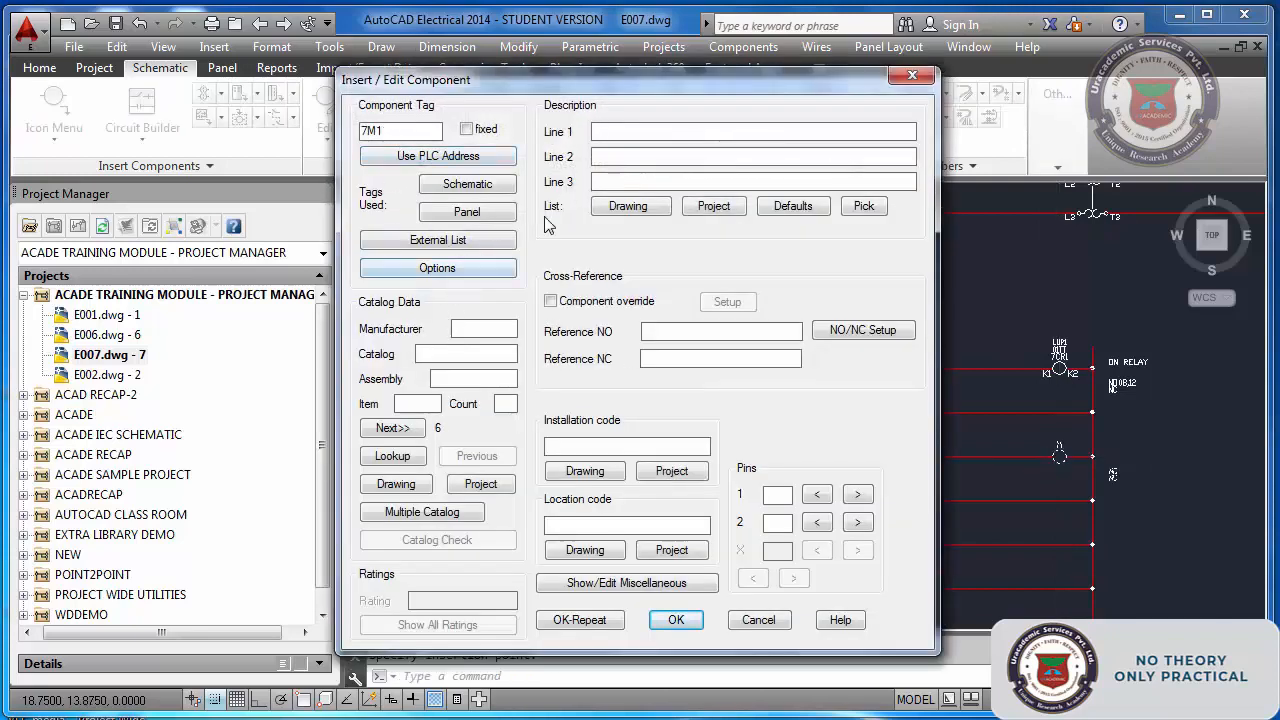
text(AIN POWER)
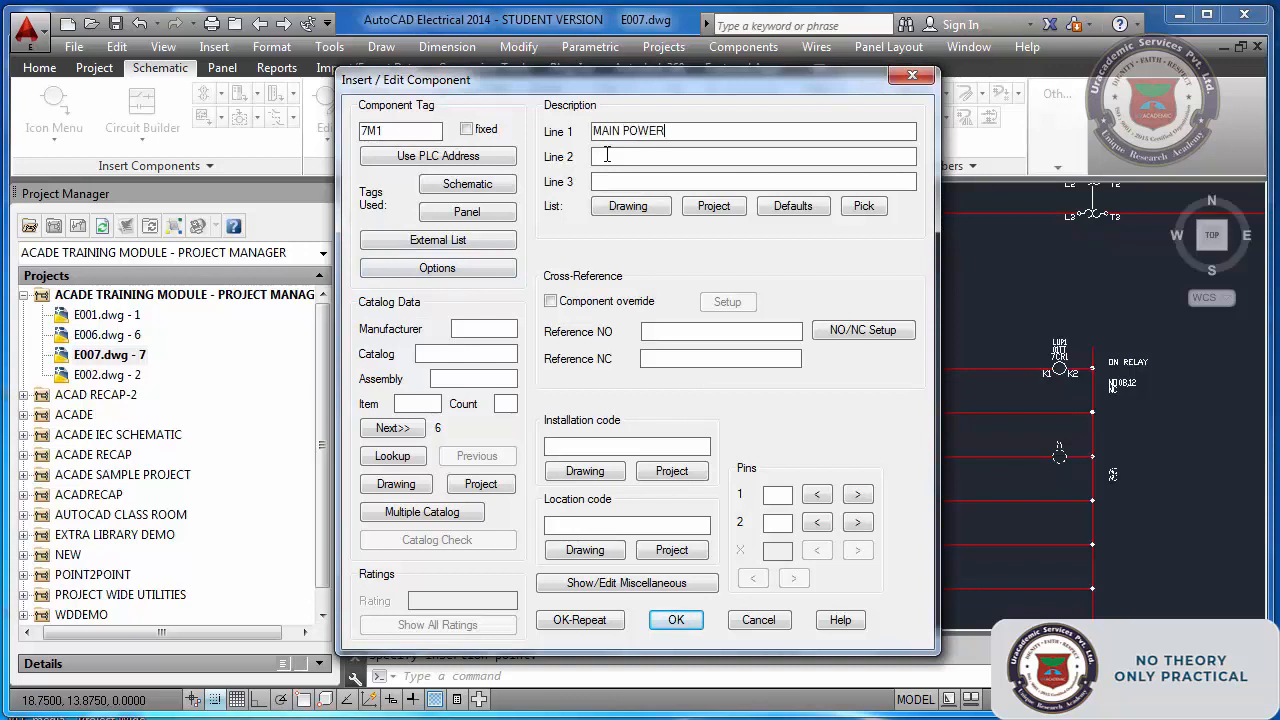
click(607, 155)
text(CONTACTOR)
- Give the MAIN POWER CONTACTOR coil item 6, count 1 and AB catalog part 193-A2R6J
click(397, 428)
click(502, 404)
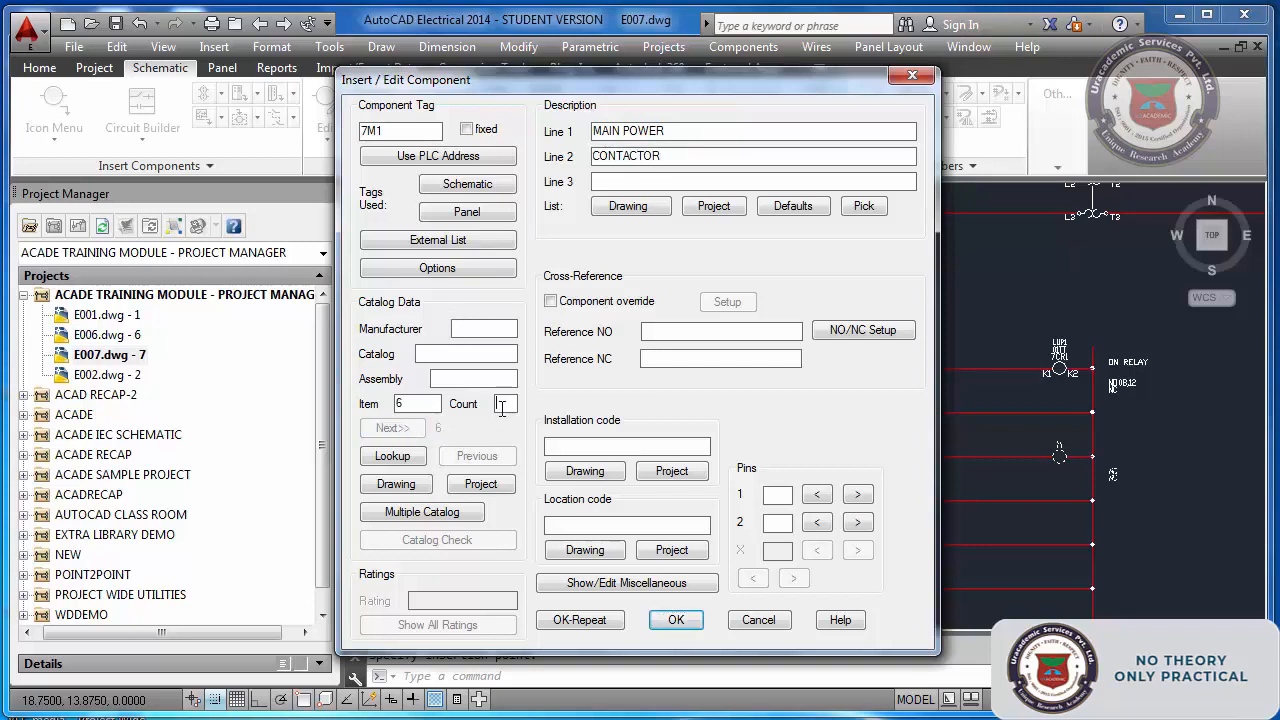
click(406, 458)
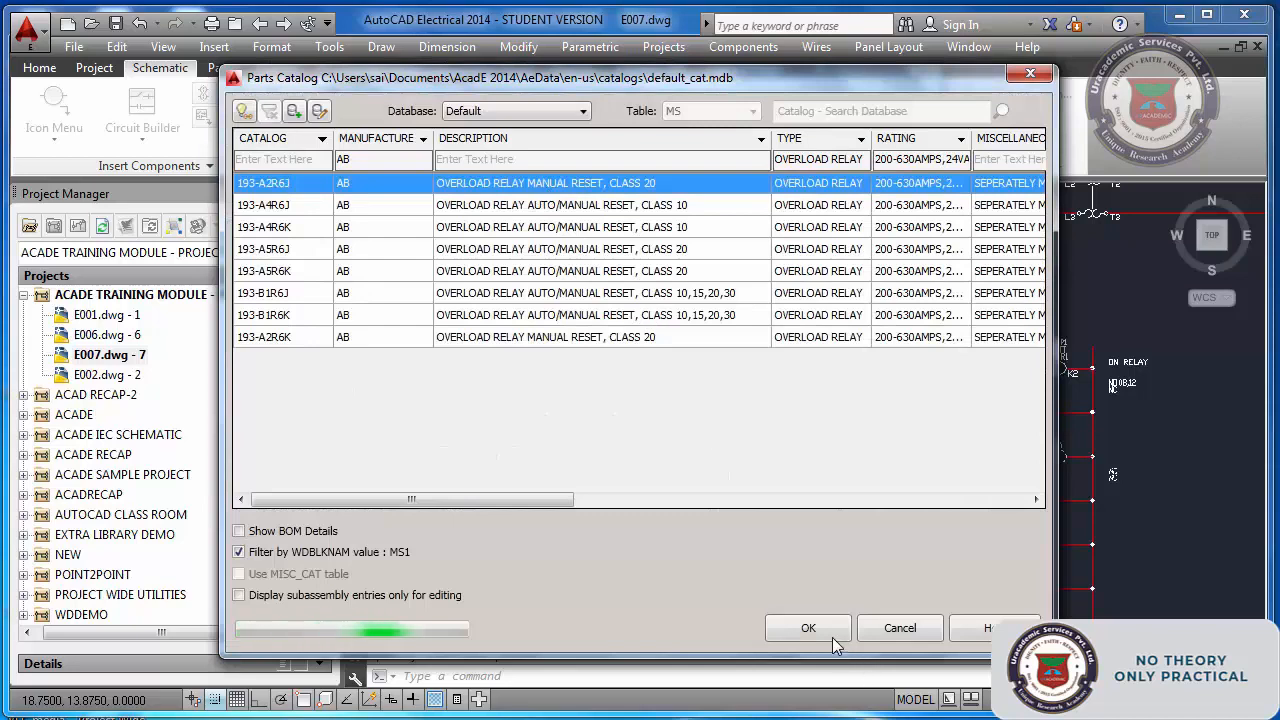
click(808, 628)
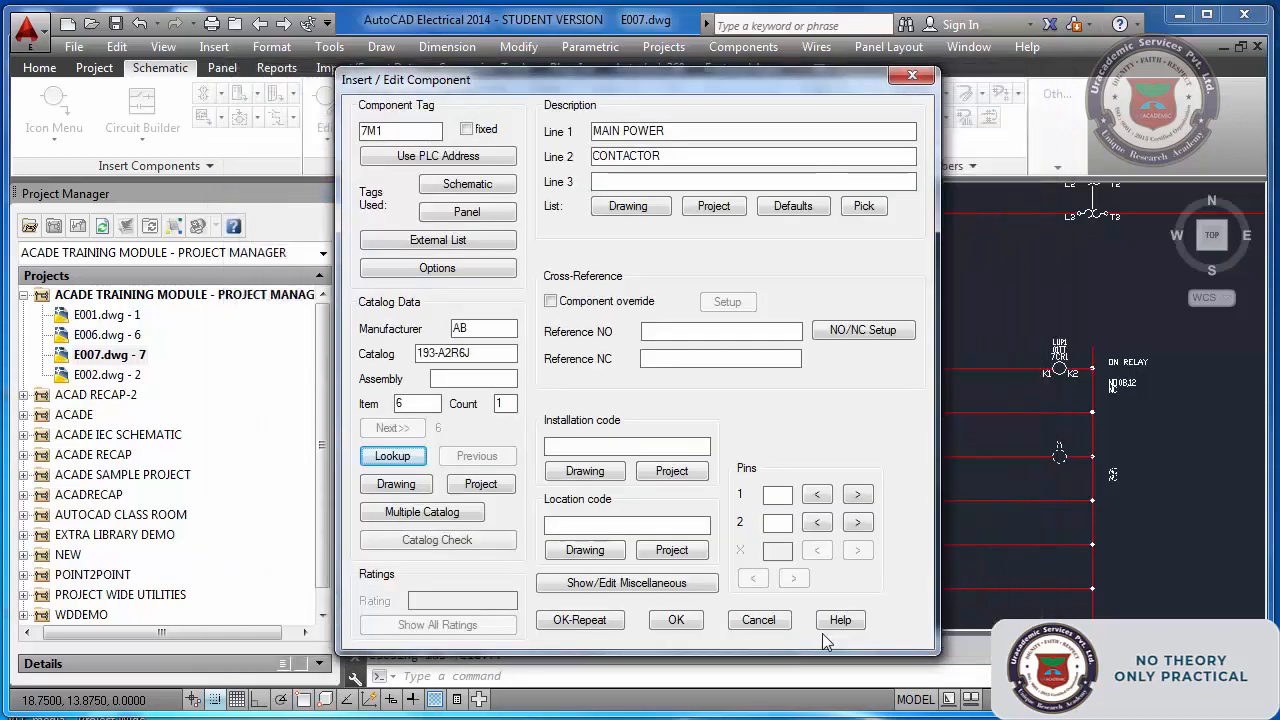
- Set the contactor coil's installation code to LUP1 and location code to 01TT, and accept the component data
click(637, 444)
text(LUP)
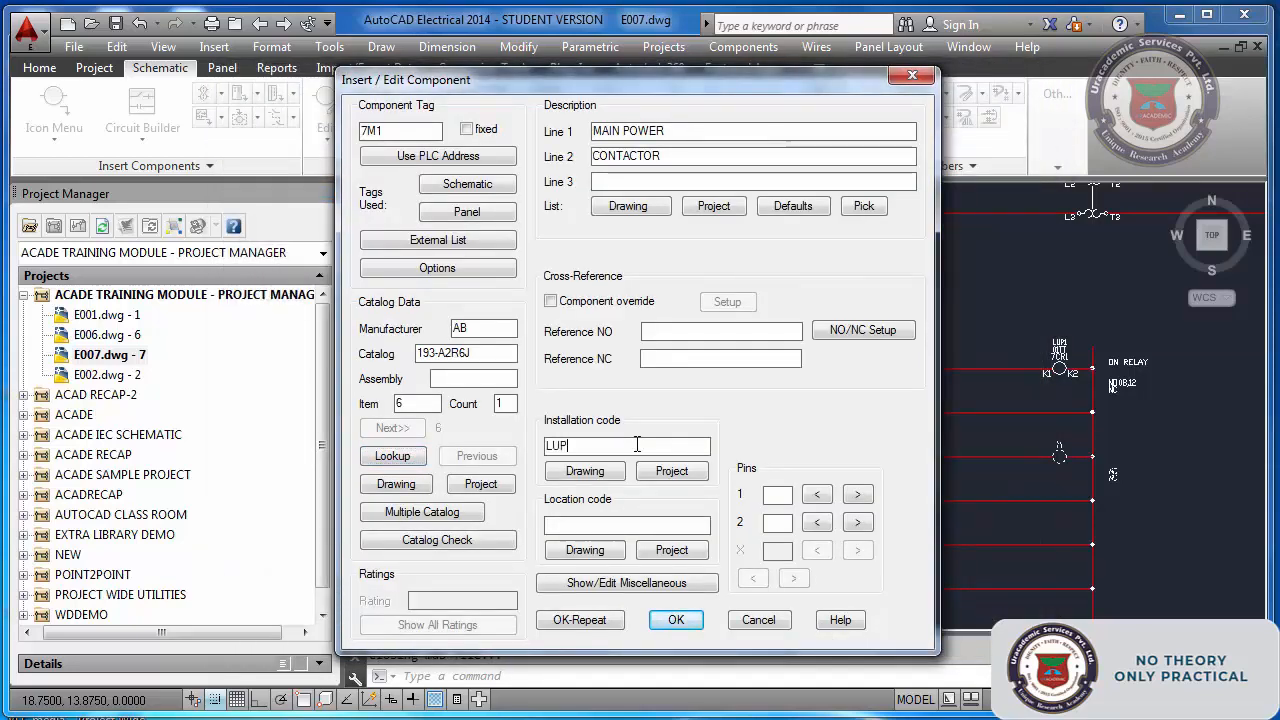
key(Tab)
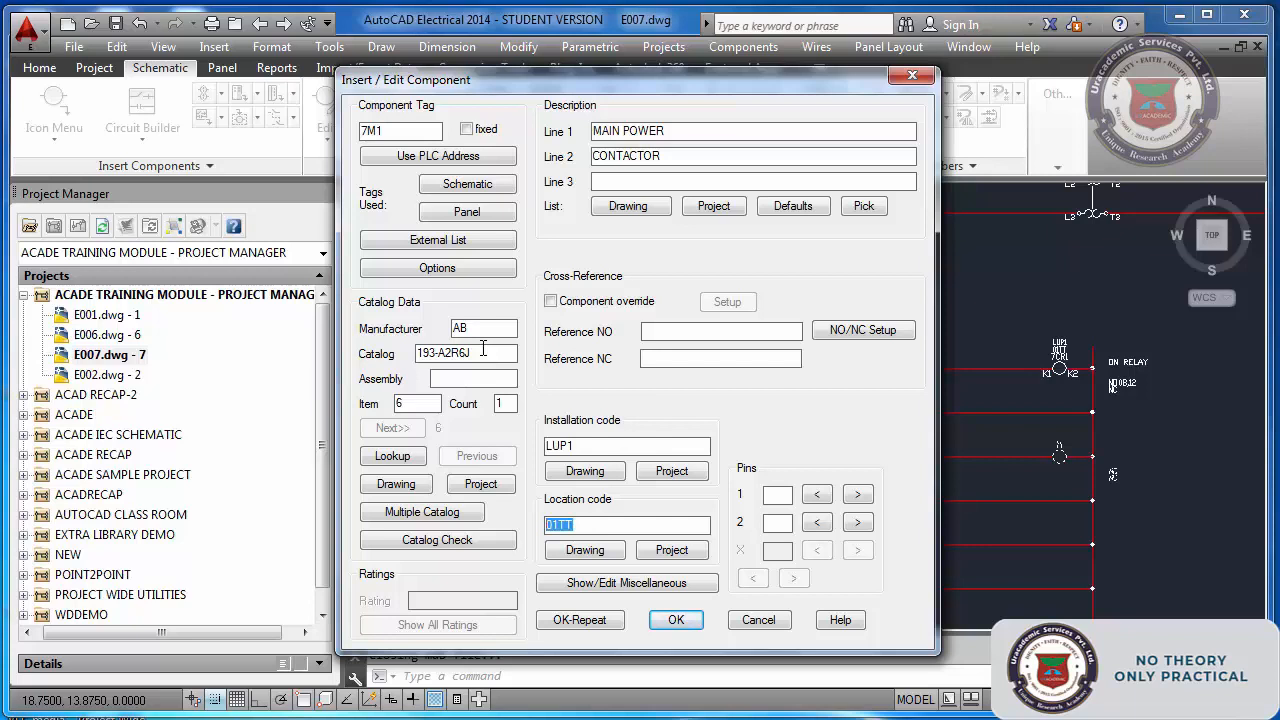
click(676, 621)
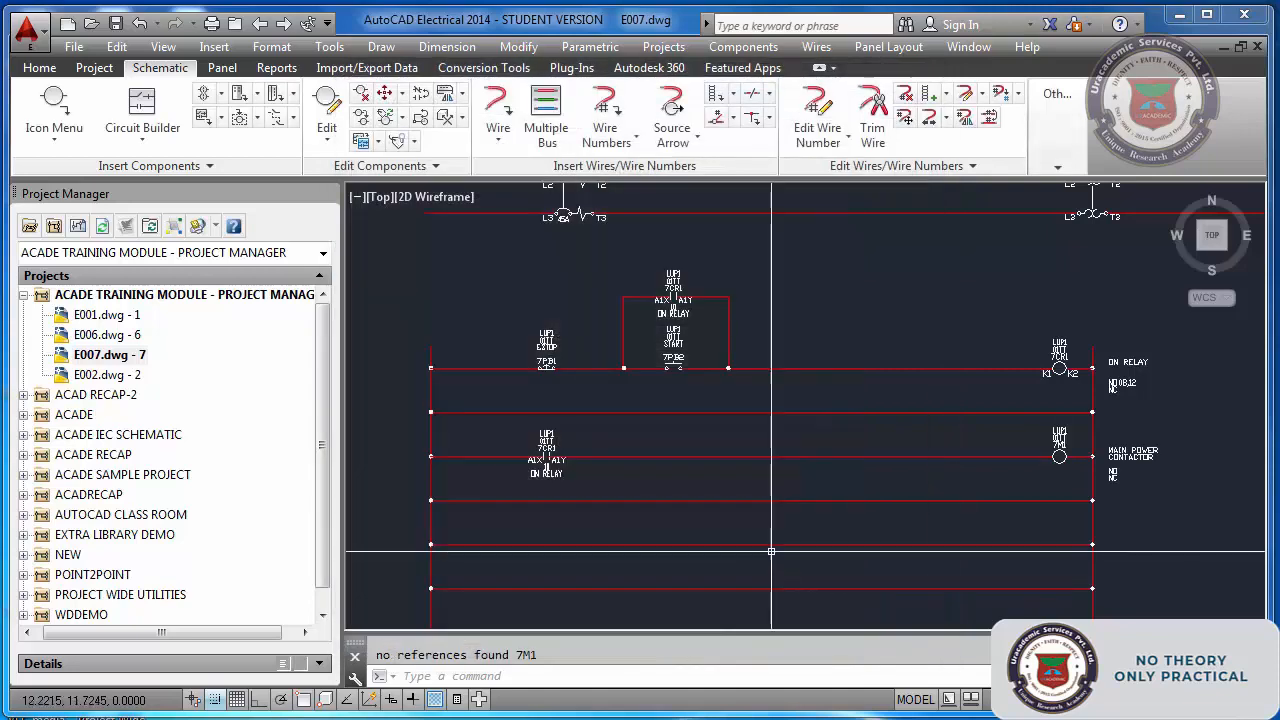
scroll(1082, 463, up, 4)
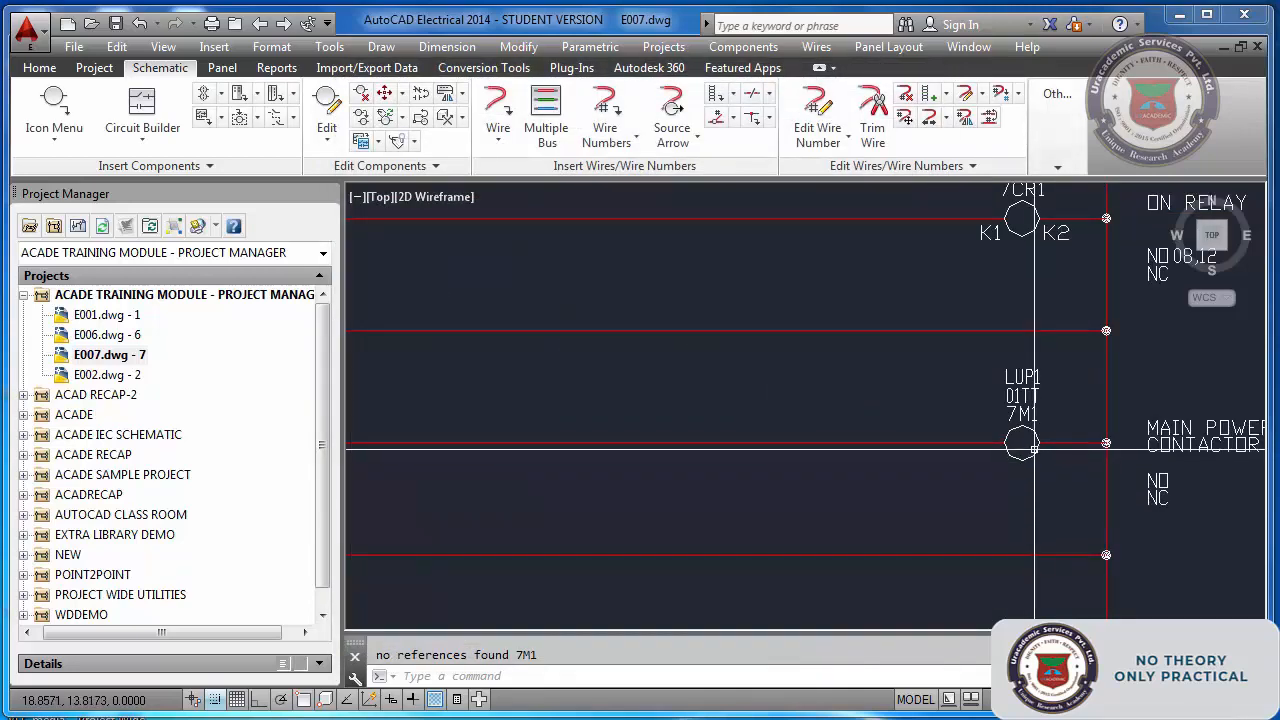
- Insert 3 Phase Starter Contacts NO on the three-wire bus between the circuit protector and the overloads, building downward
scroll(1016, 447, down, 5)
scroll(1008, 440, down, 1)
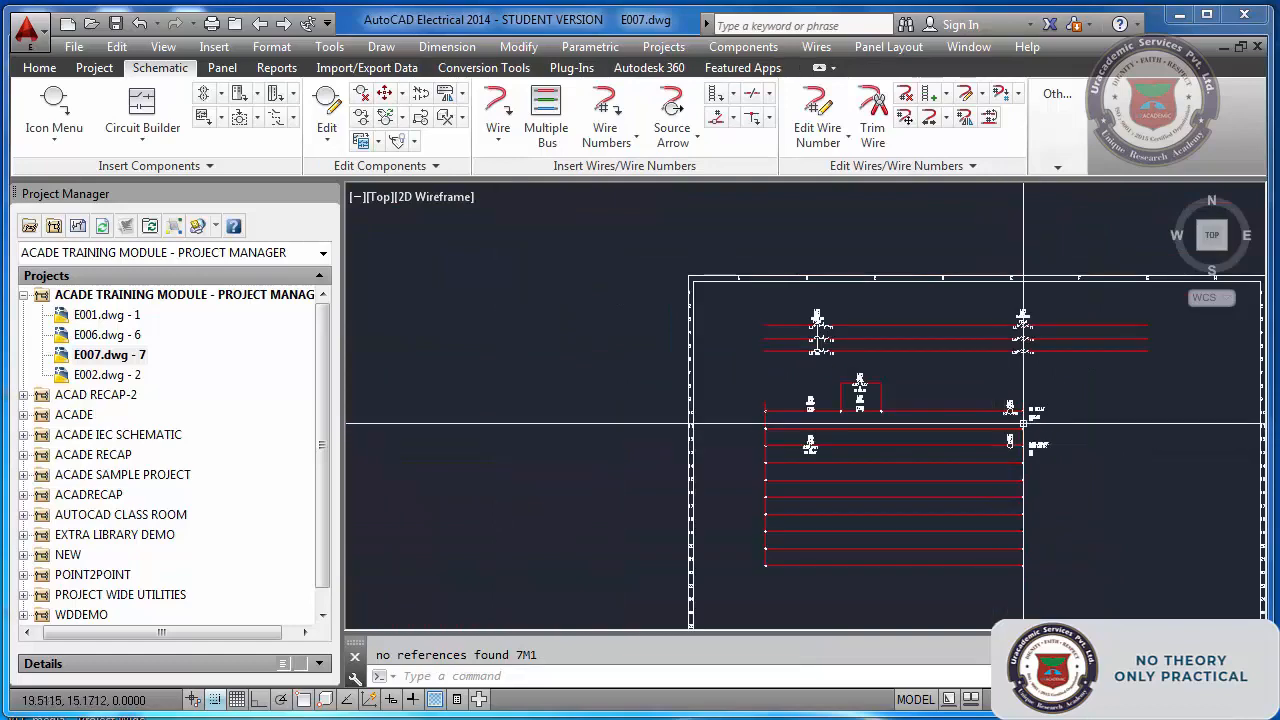
scroll(1023, 417, up, 1)
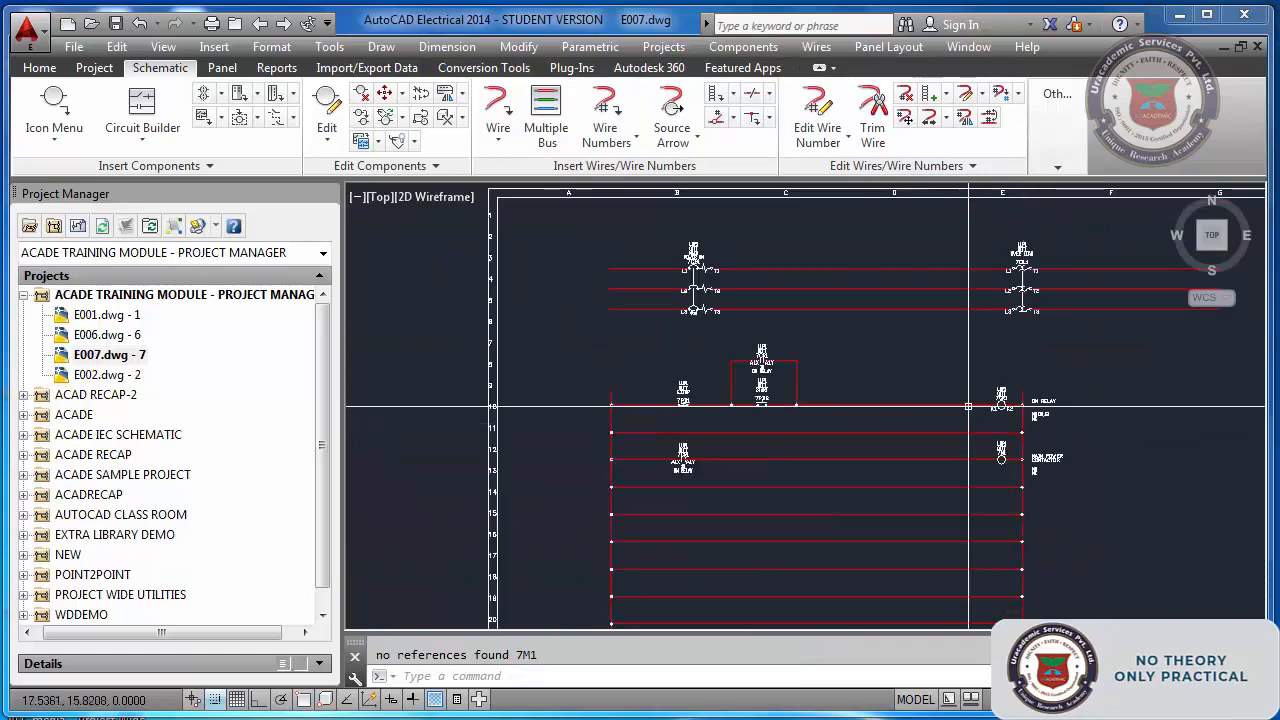
click(48, 105)
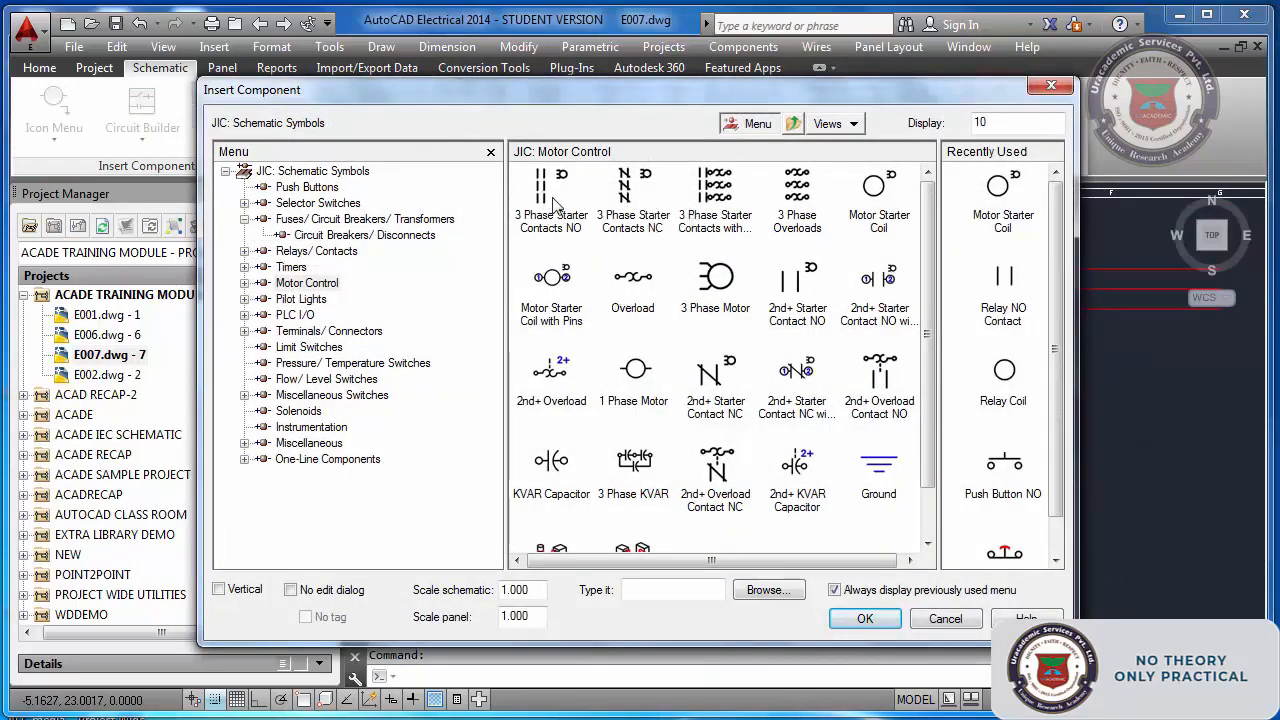
click(547, 200)
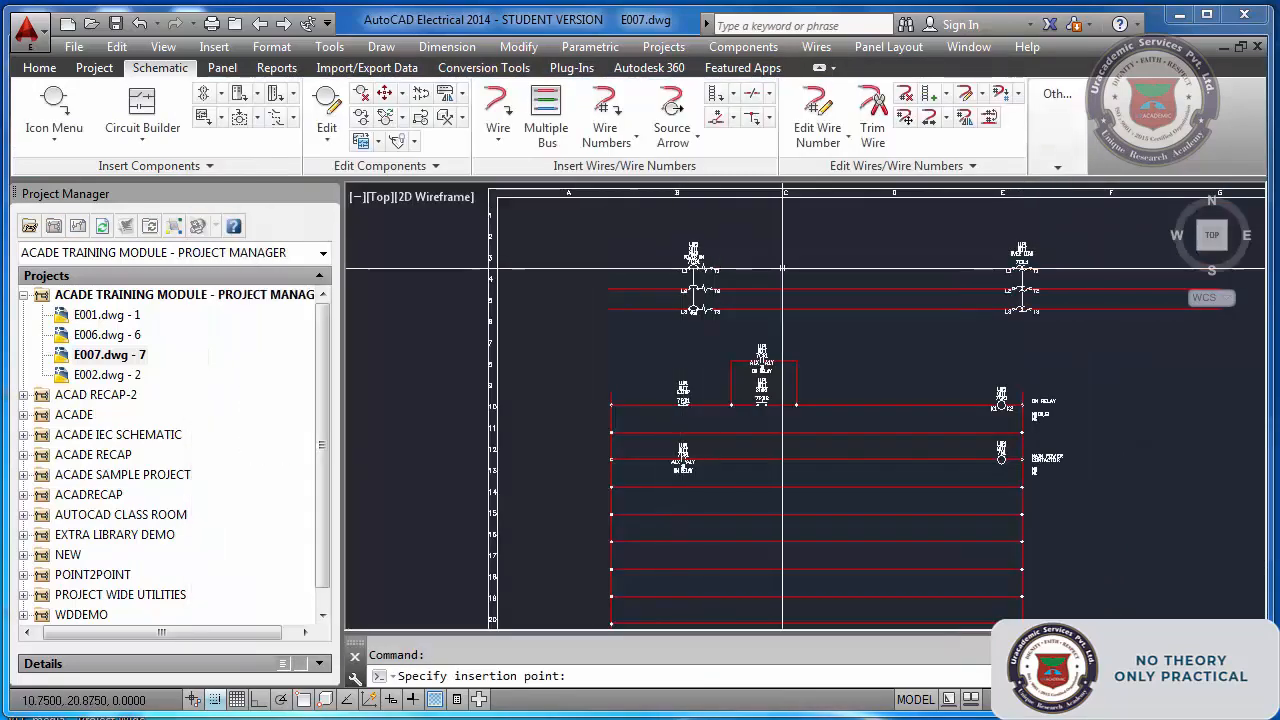
click(861, 268)
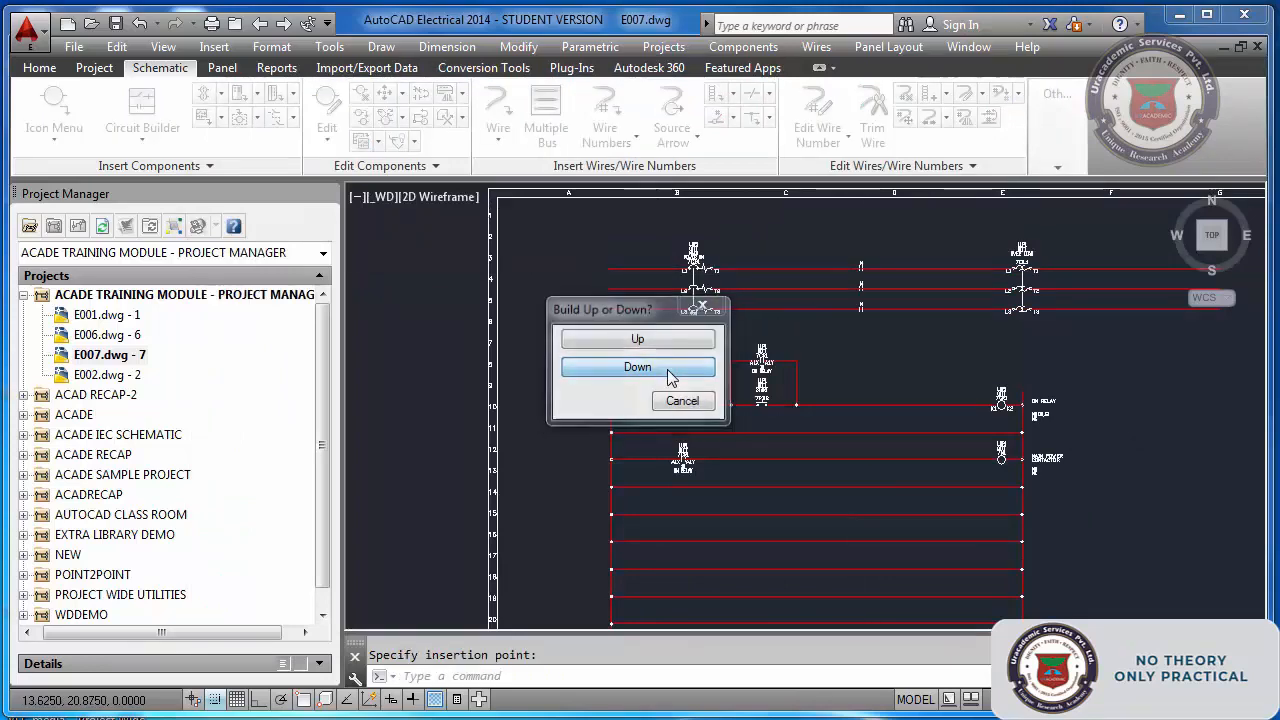
click(668, 367)
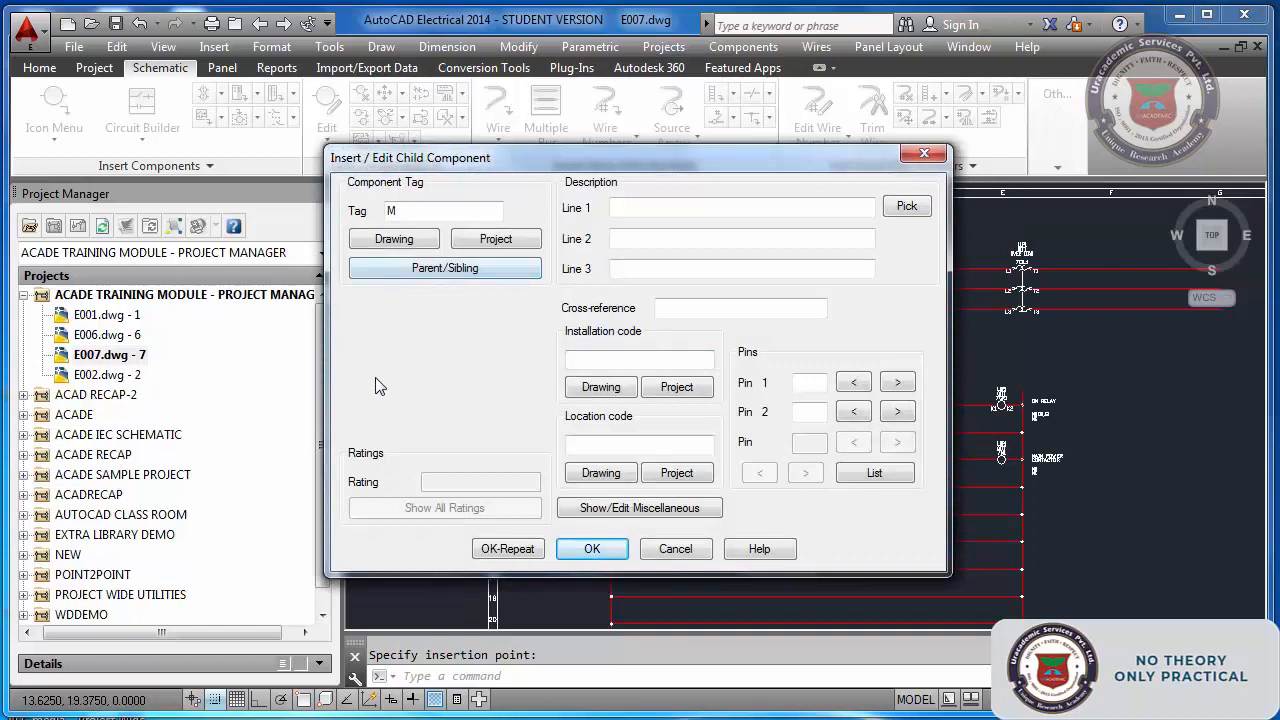
- Link the three-phase starter contacts to the parent MAIN POWER CONTACTOR coil 7M1 and accept the child component data
click(447, 269)
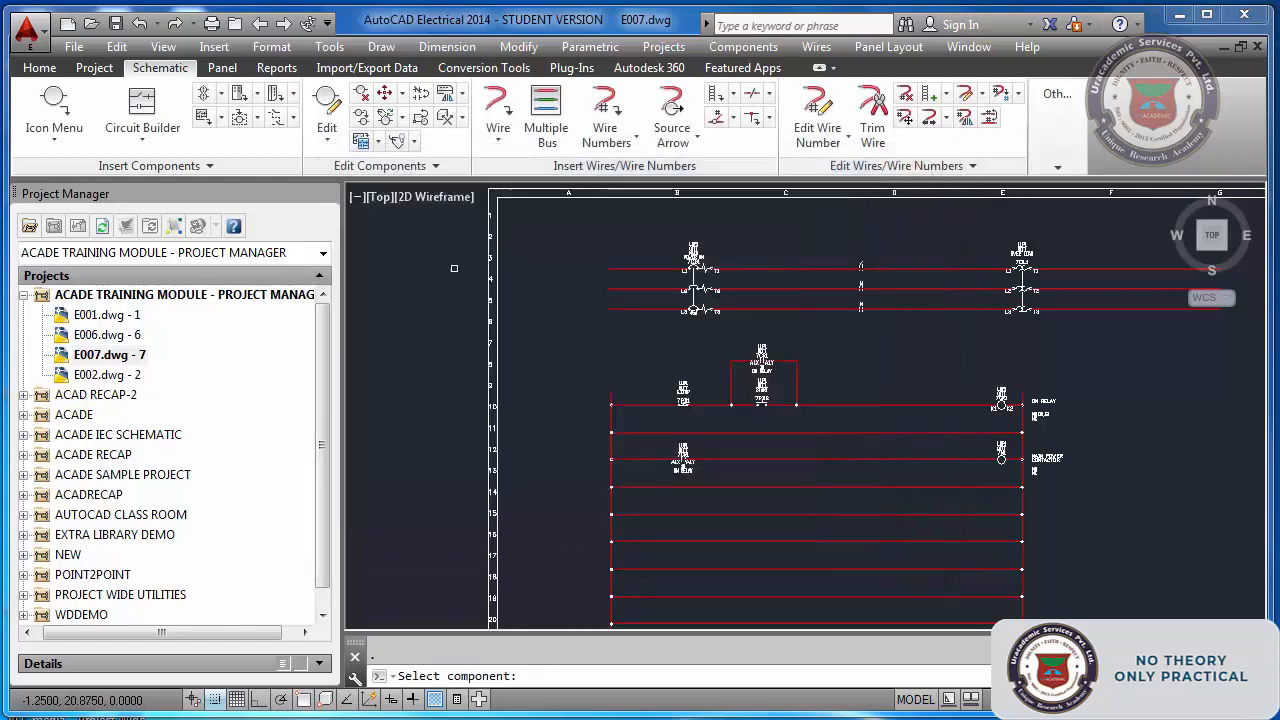
scroll(1002, 447, up, 6)
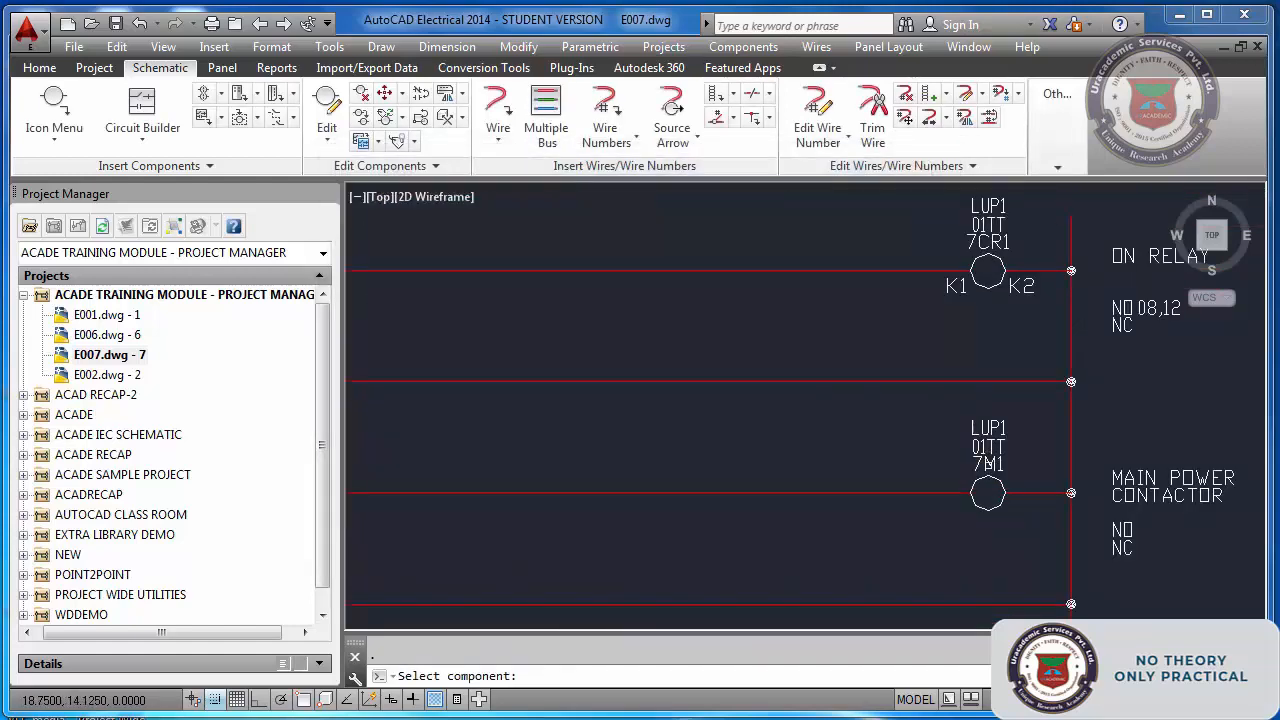
click(987, 463)
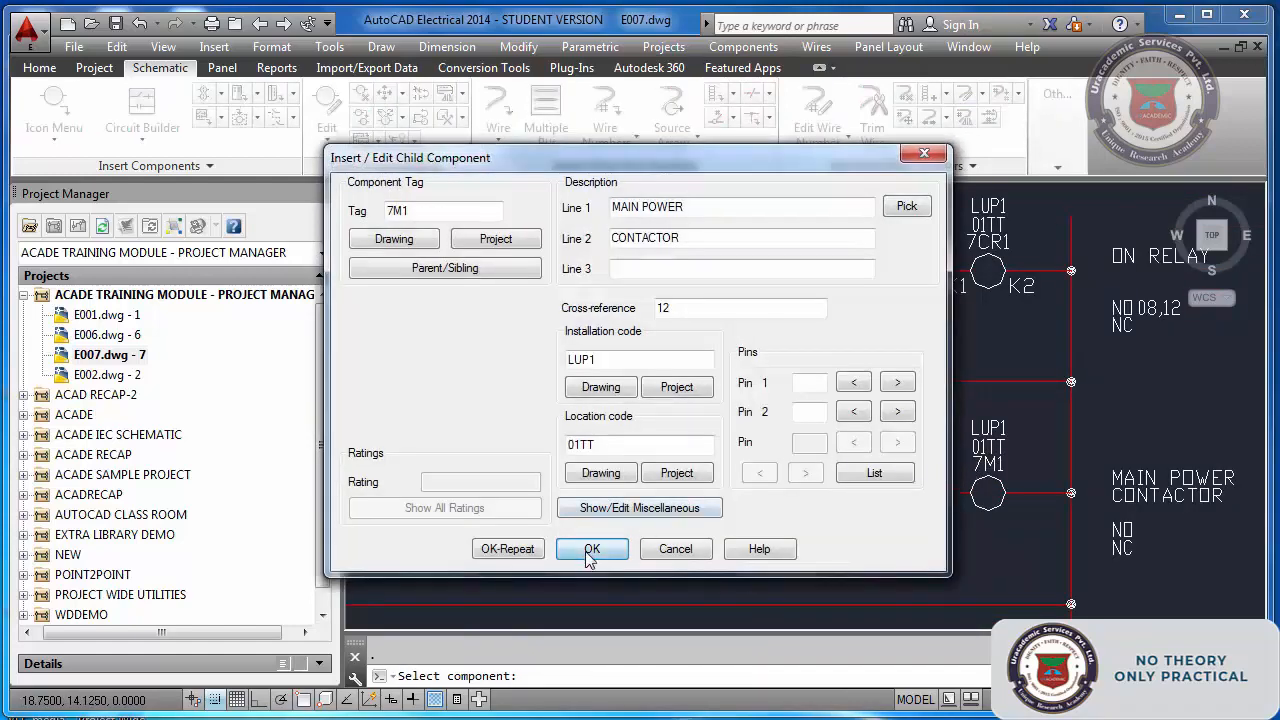
click(590, 549)
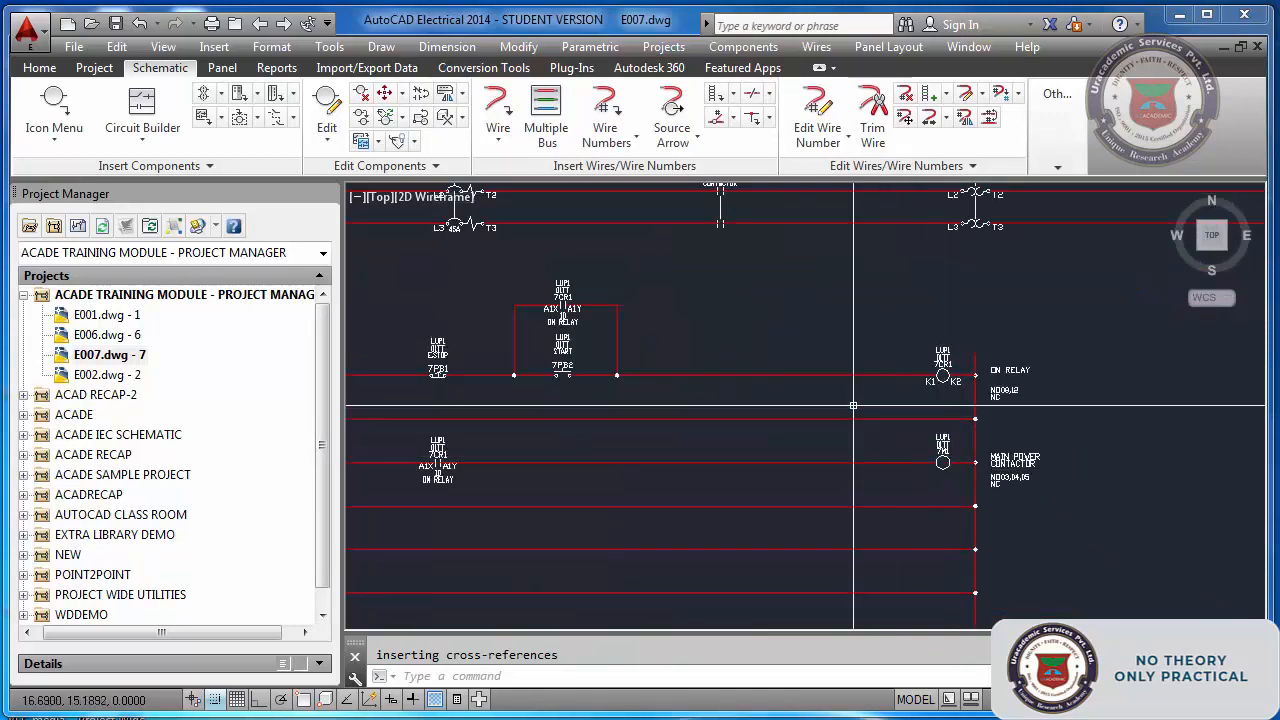
- Insert a Relay NO Contact on the fifth rung, aligned below the existing contact, and link it to parent coil 7CR1
scroll(718, 494, up, 2)
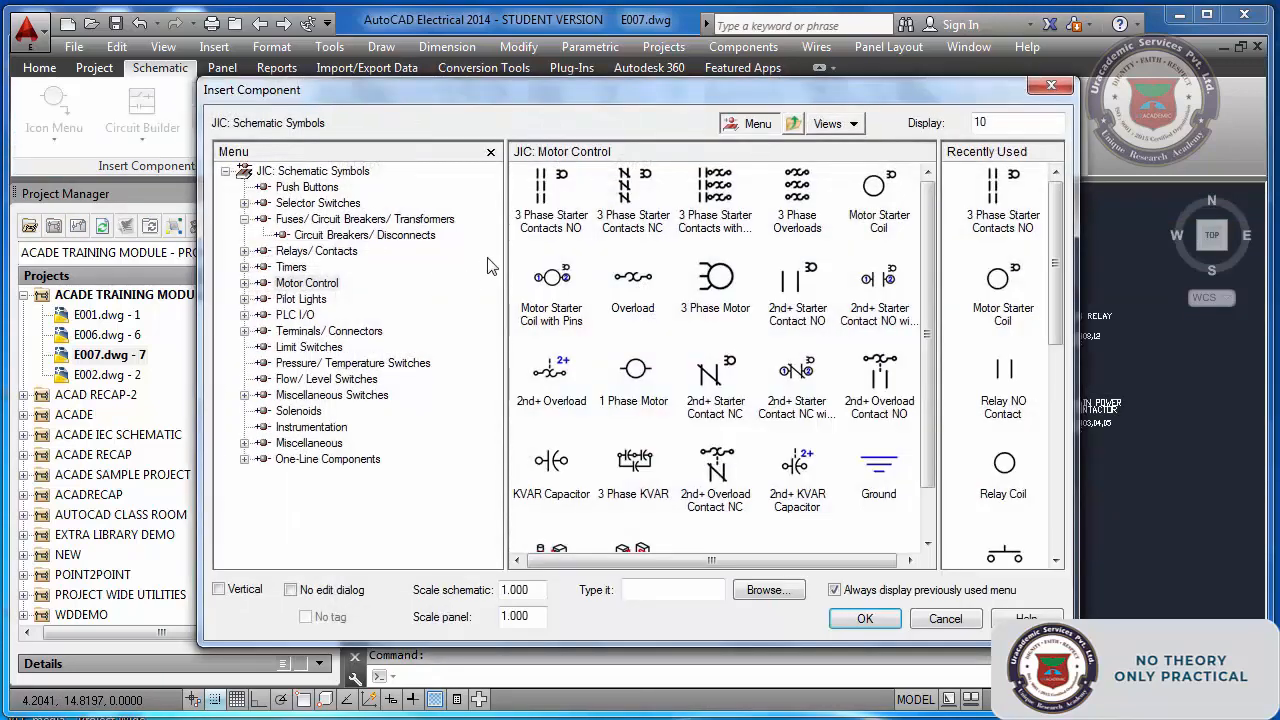
click(1005, 372)
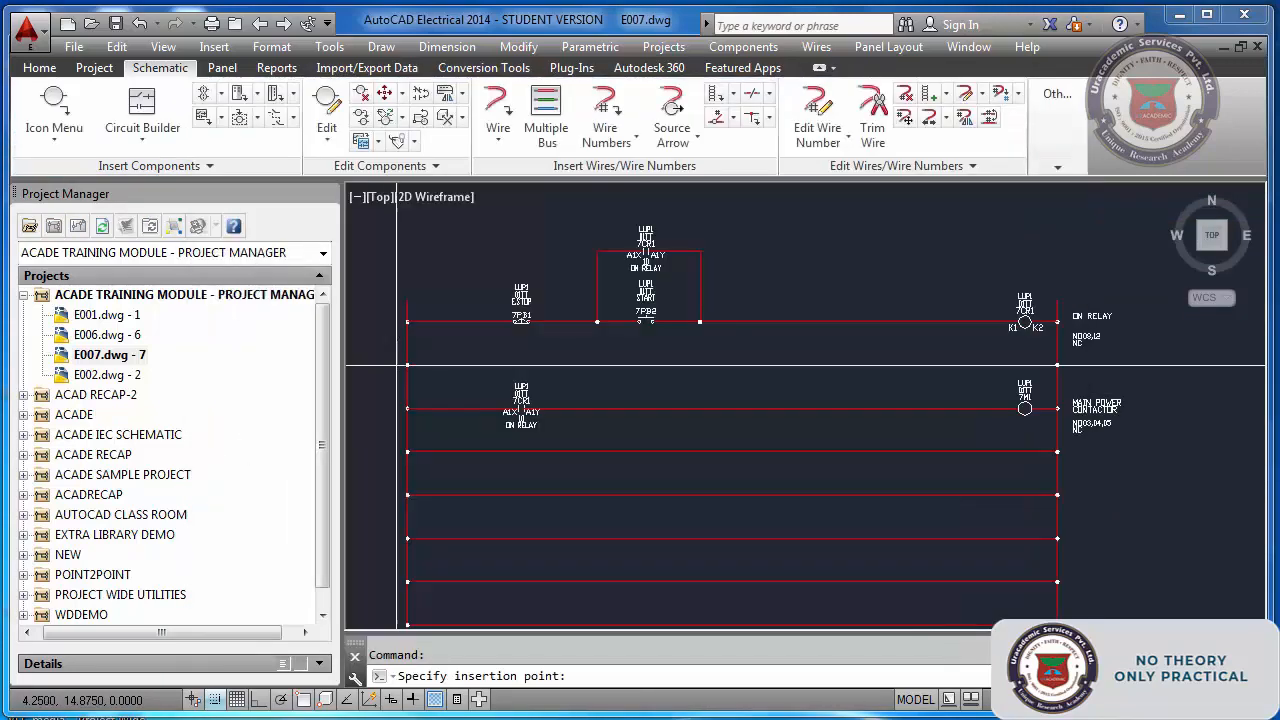
click(521, 495)
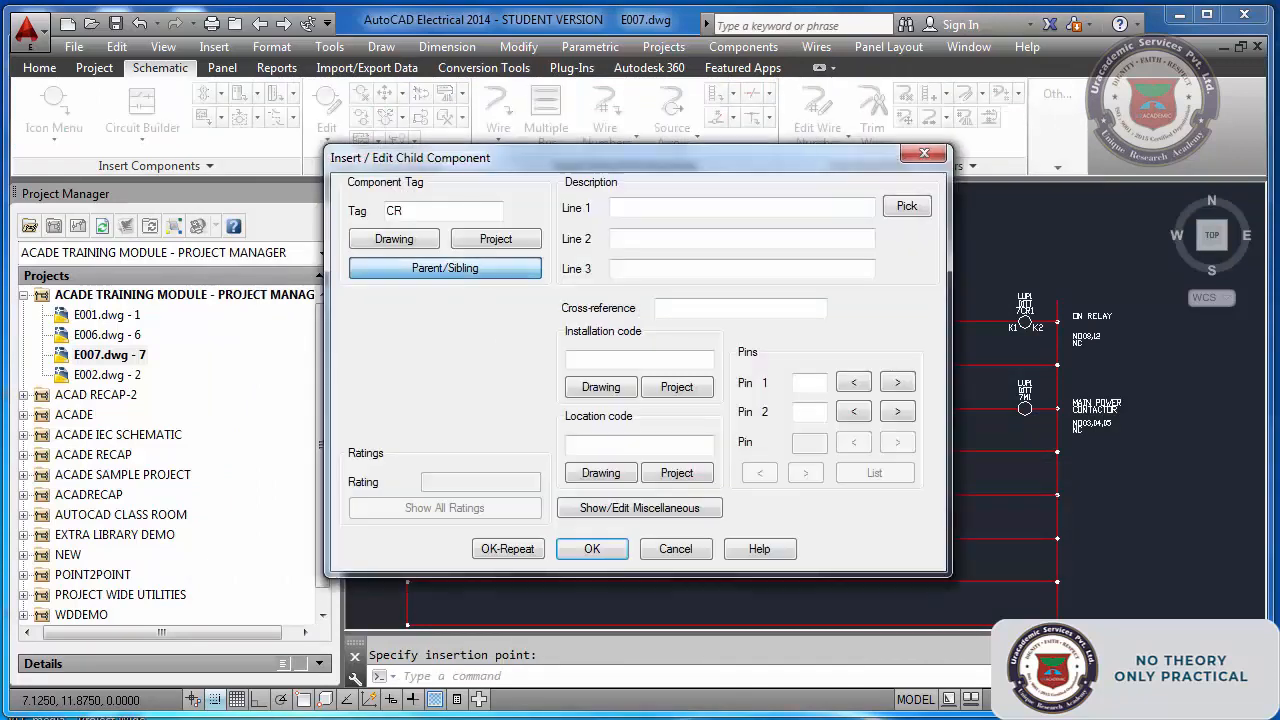
click(484, 270)
click(1018, 320)
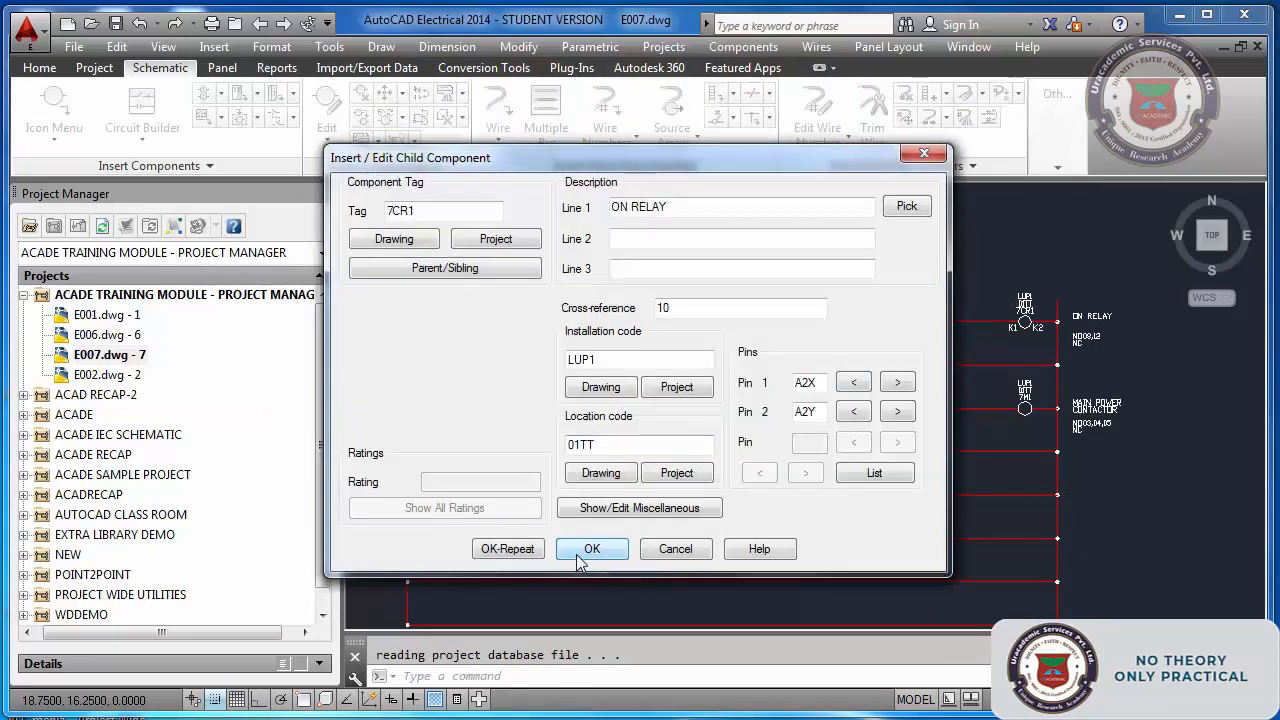
click(584, 551)
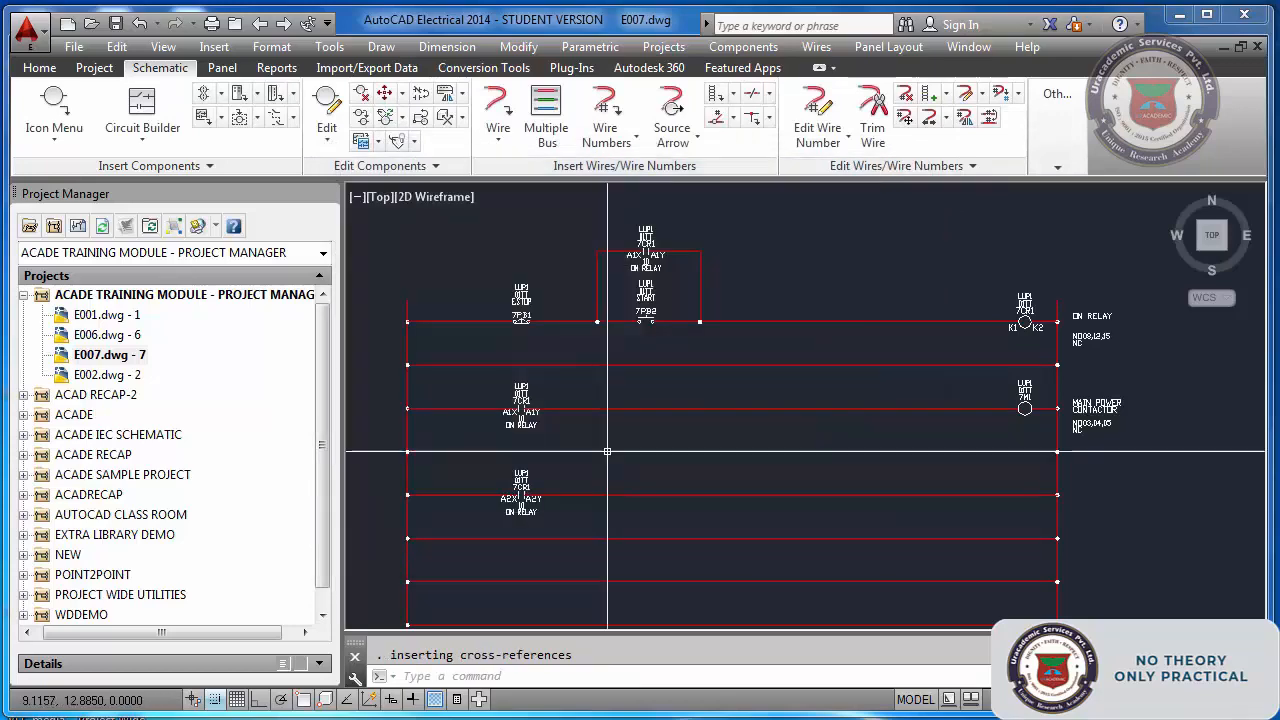
- Insert another Relay NO Contact on the seventh rung, aligned with the contacts above, and link it to parent coil 7CR1
key(Return)
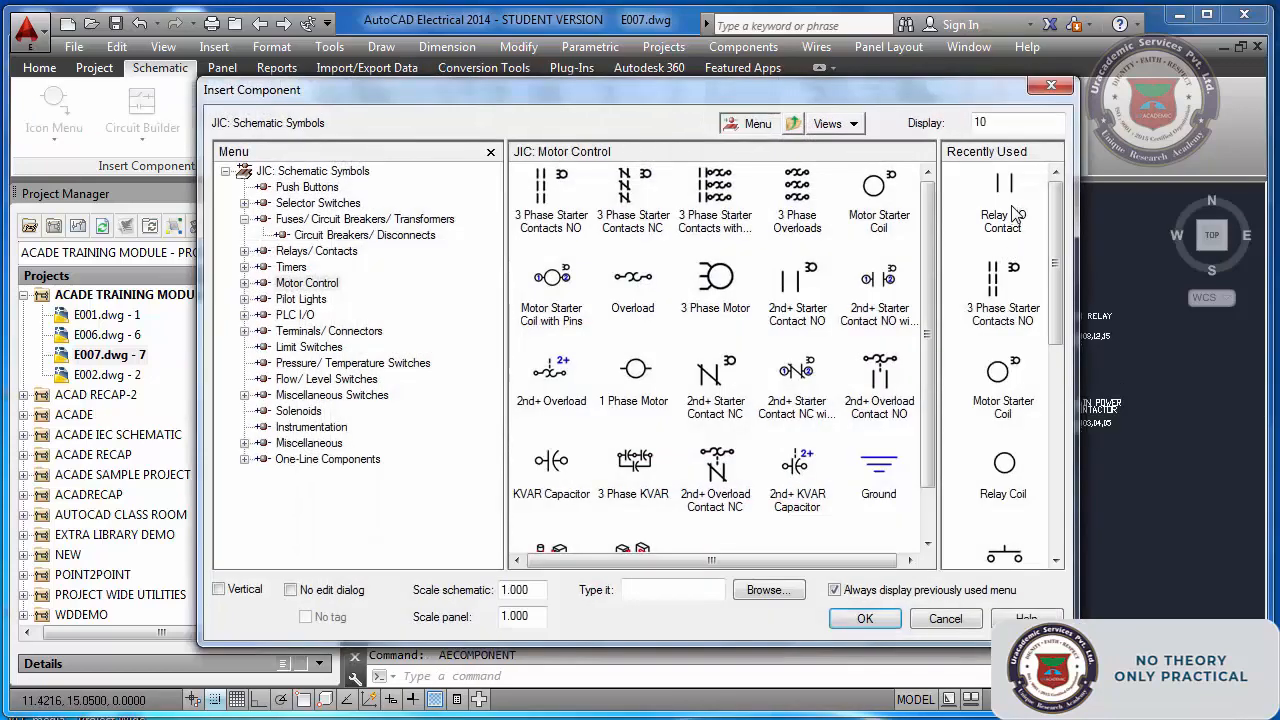
click(1012, 205)
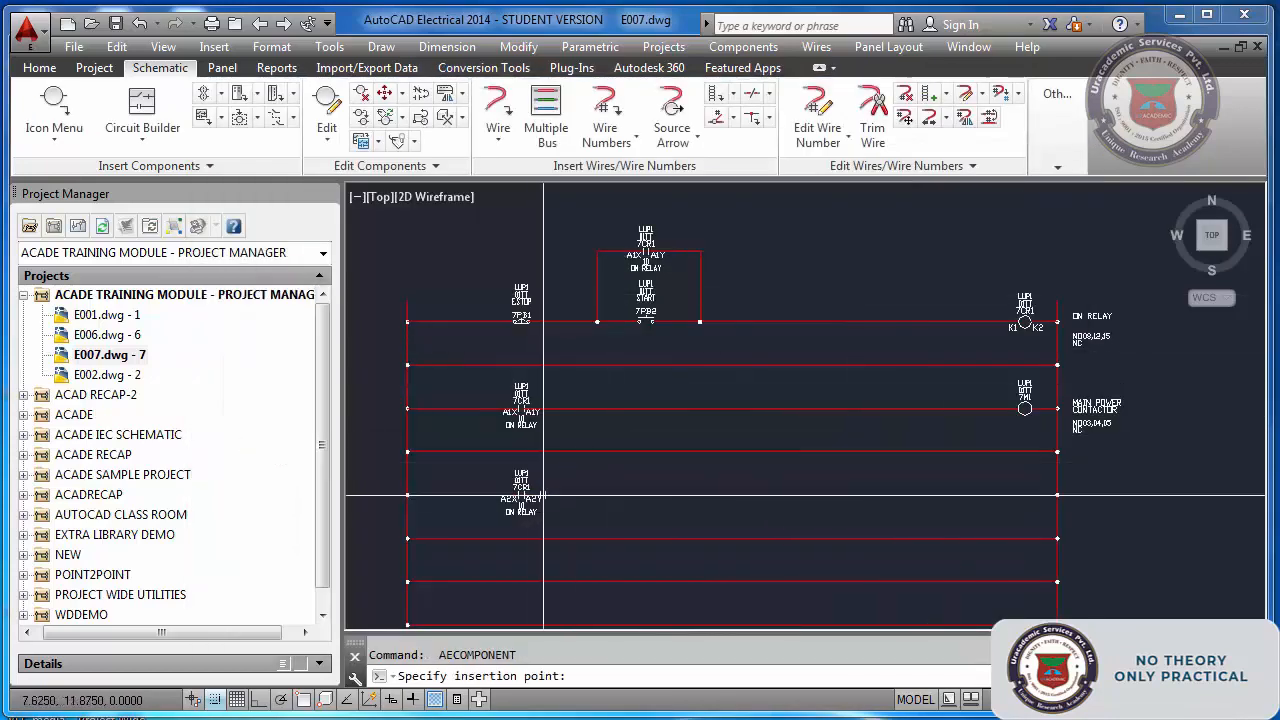
click(516, 581)
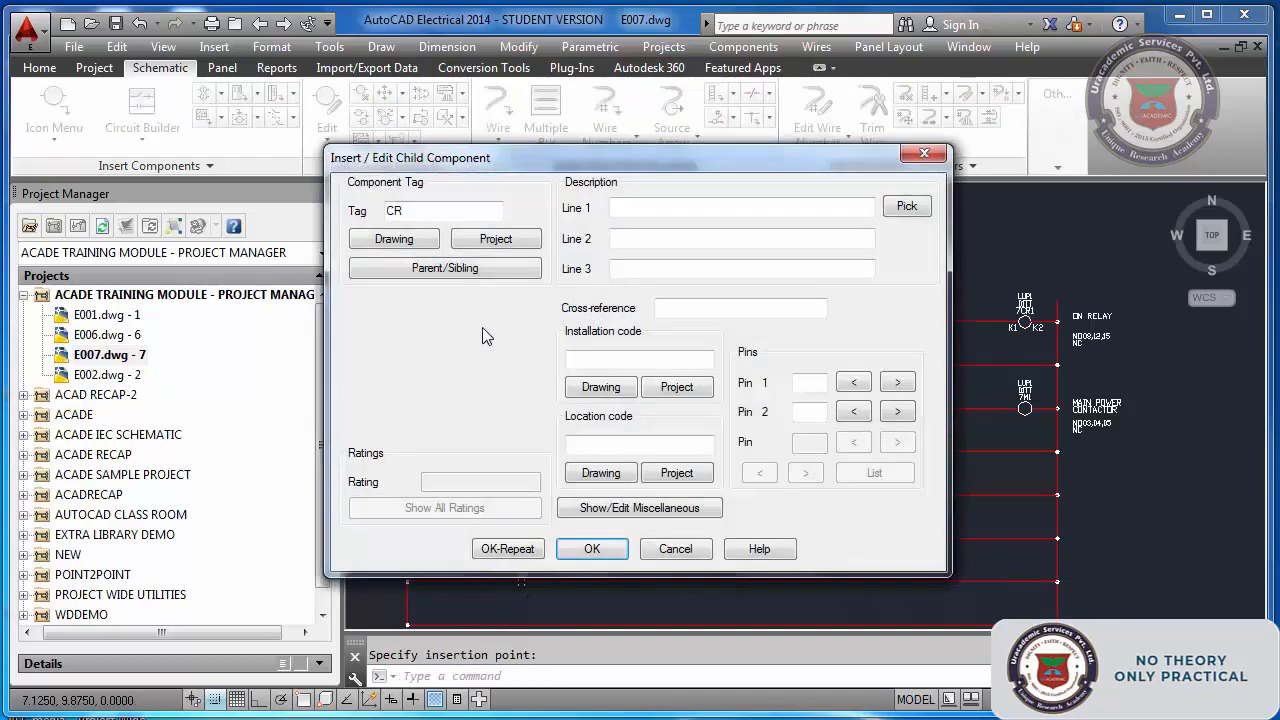
click(445, 268)
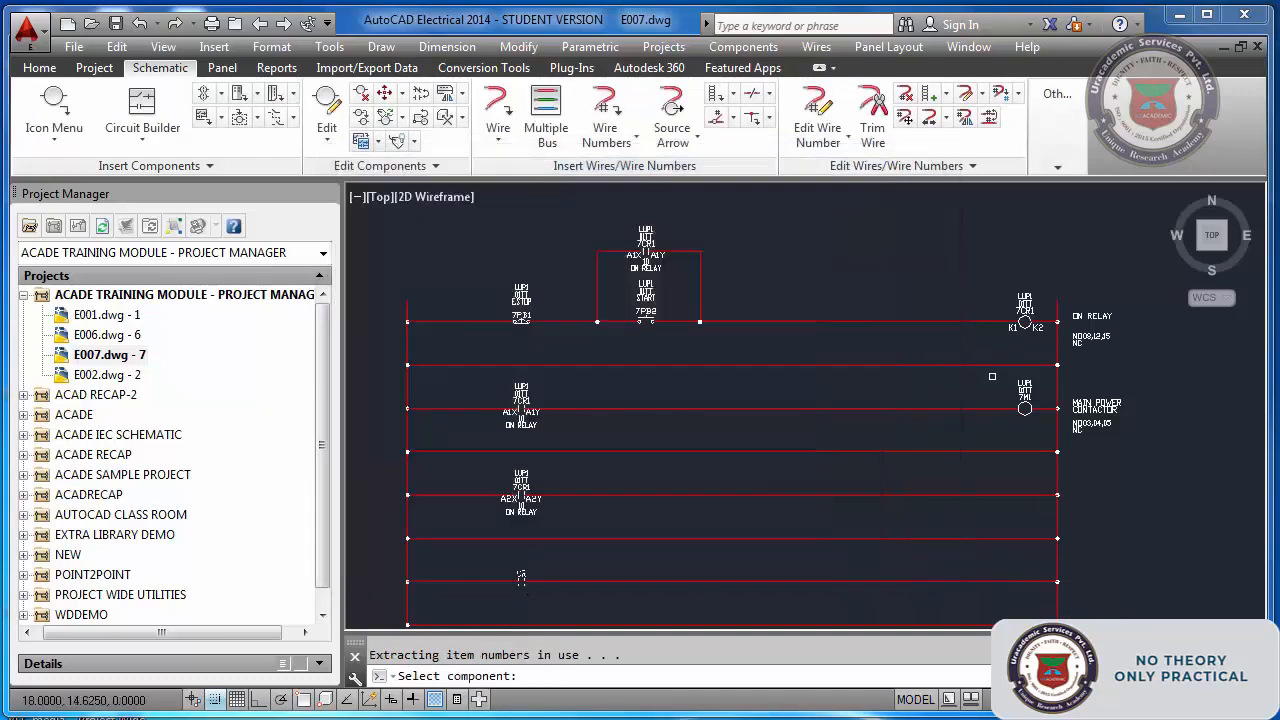
click(1021, 318)
click(627, 549)
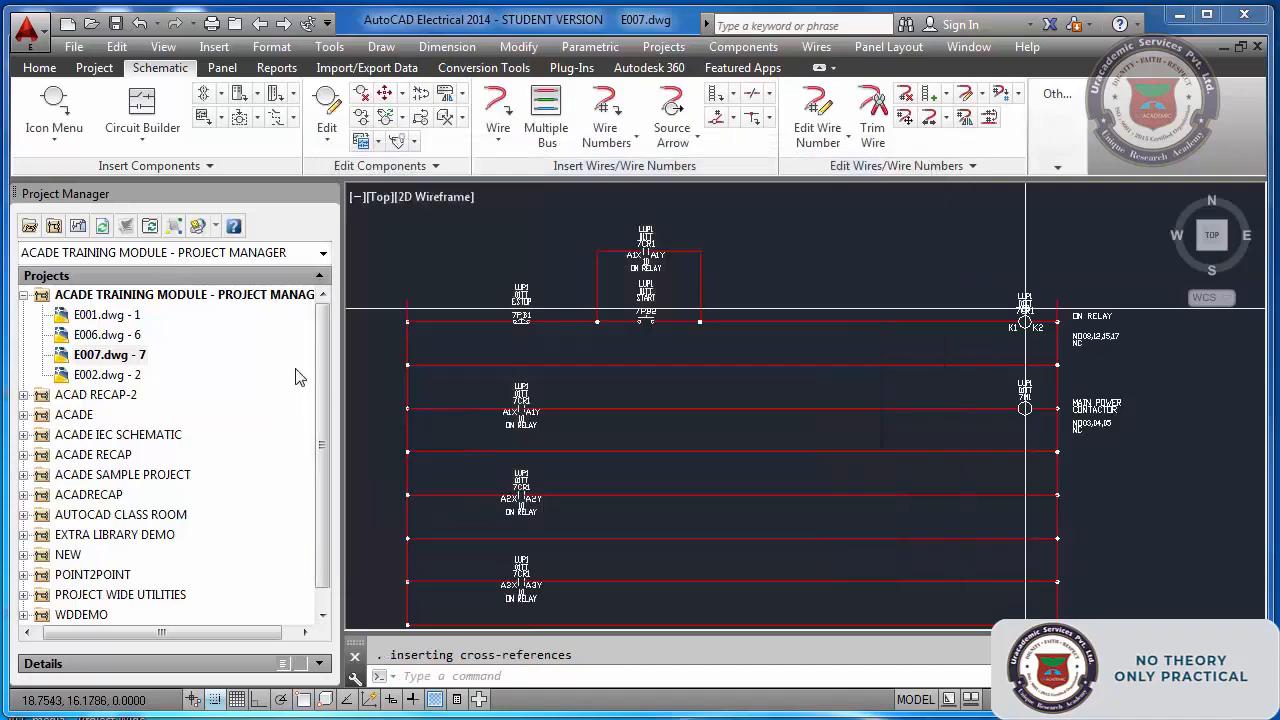
- Insert a Green Standard pilot light near the end of the fifth rung and describe it as POWER ON
click(45, 120)
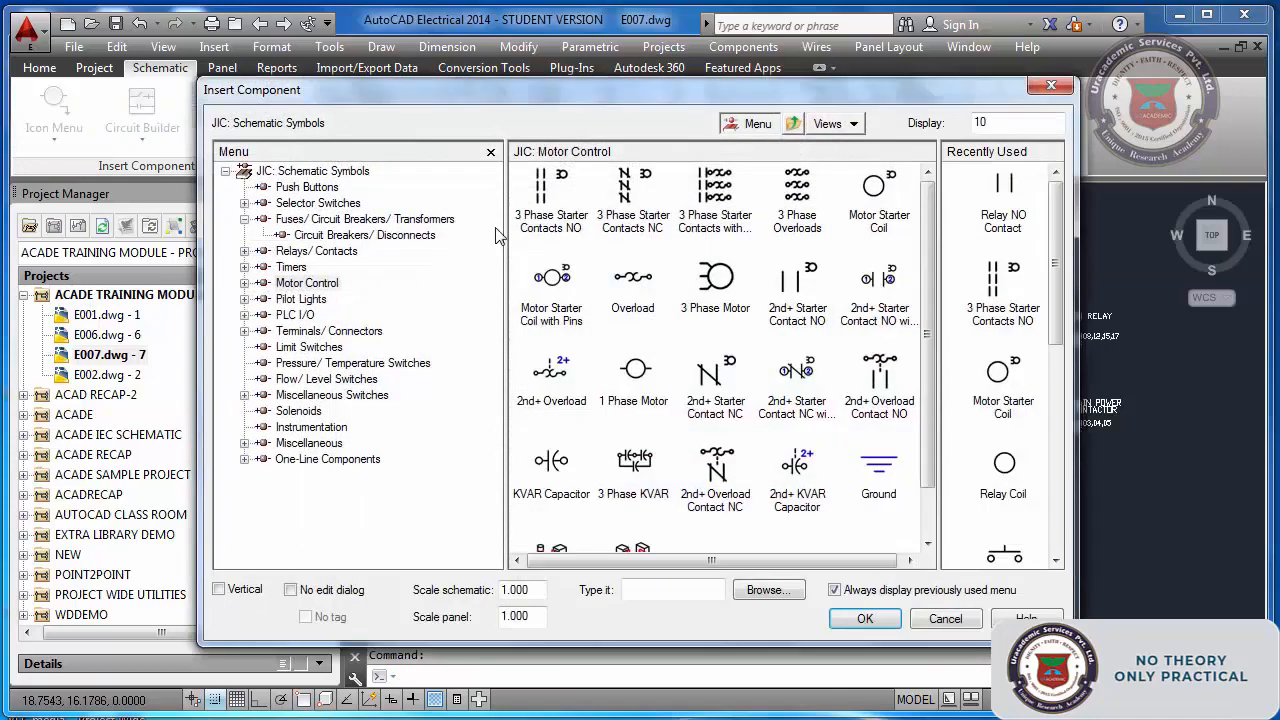
click(308, 300)
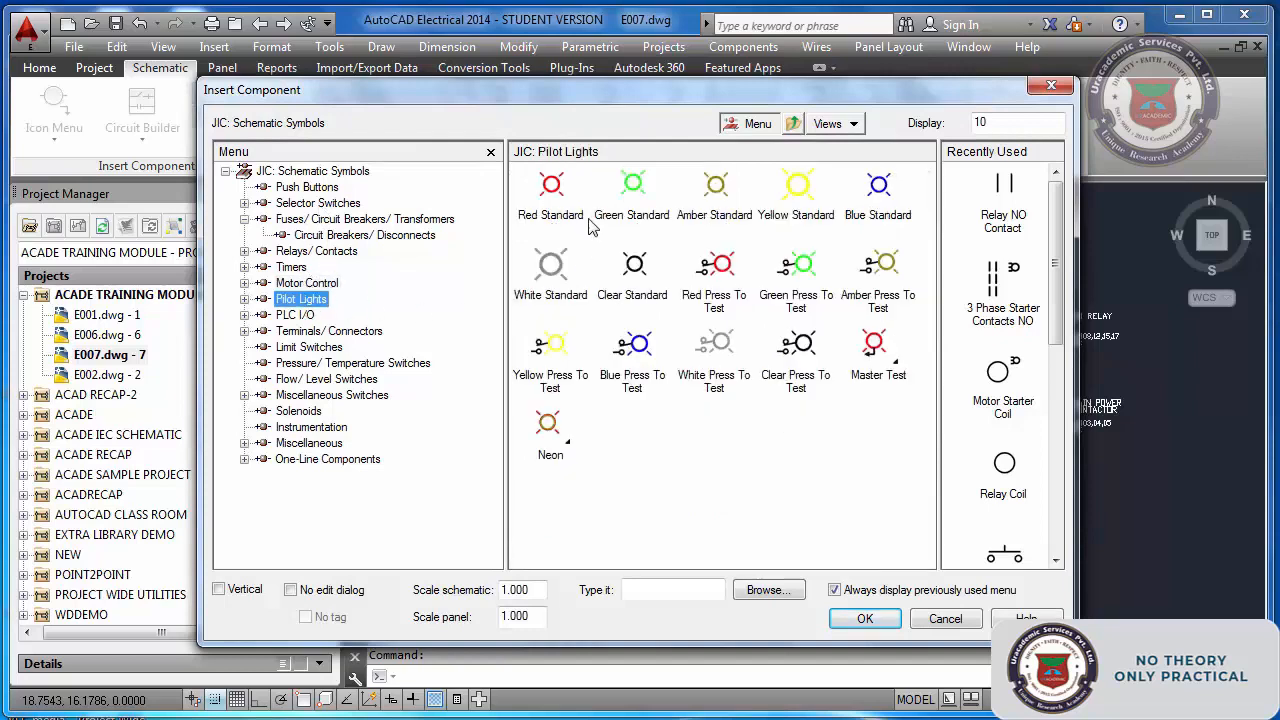
click(624, 213)
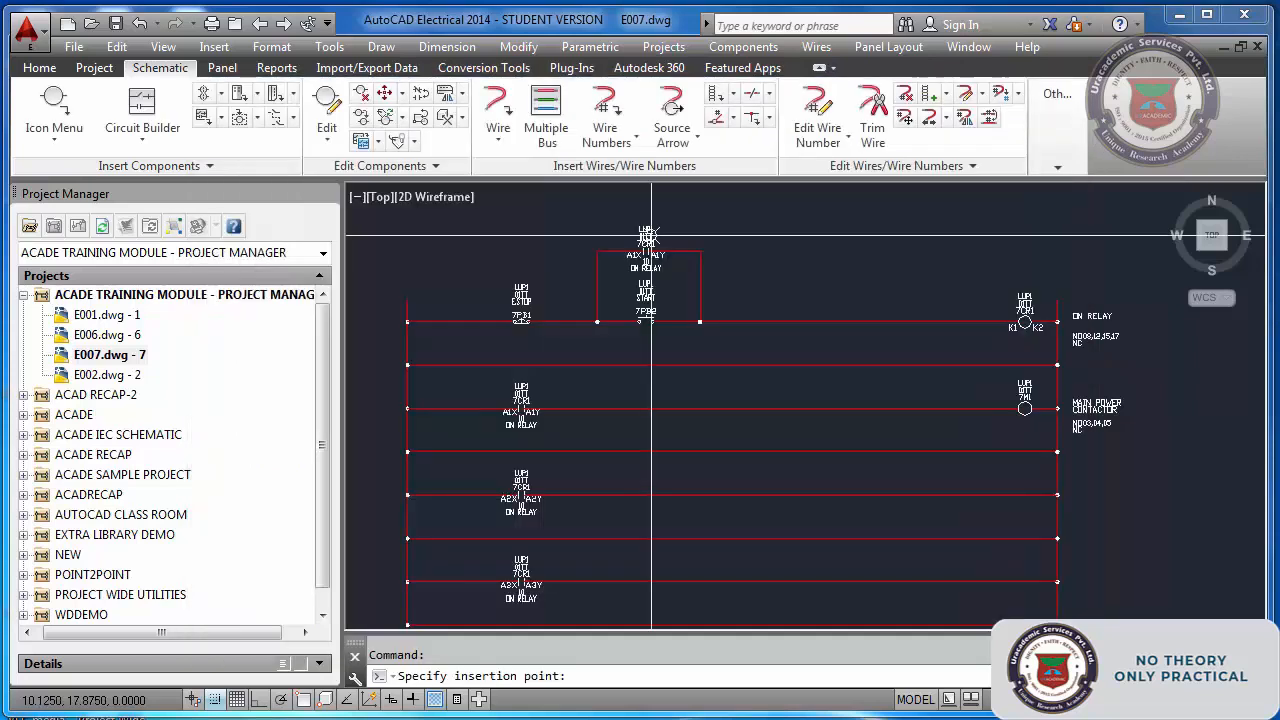
click(949, 494)
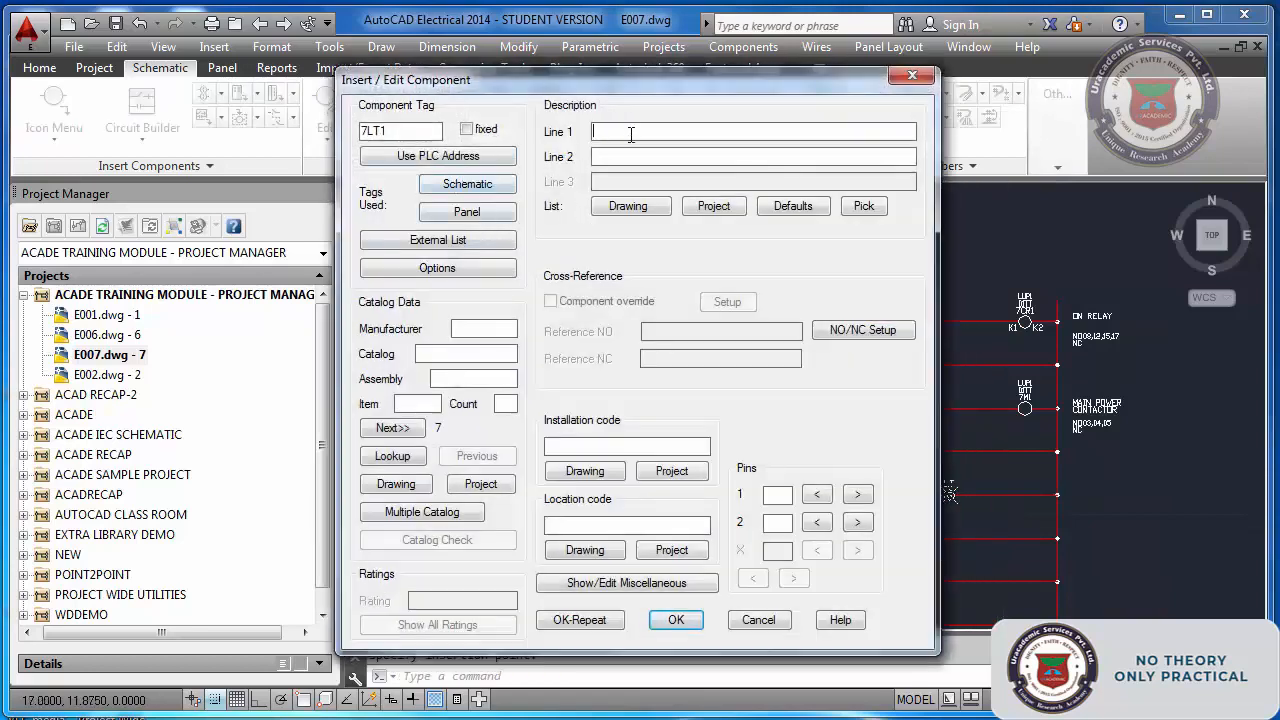
text(POWER ON)
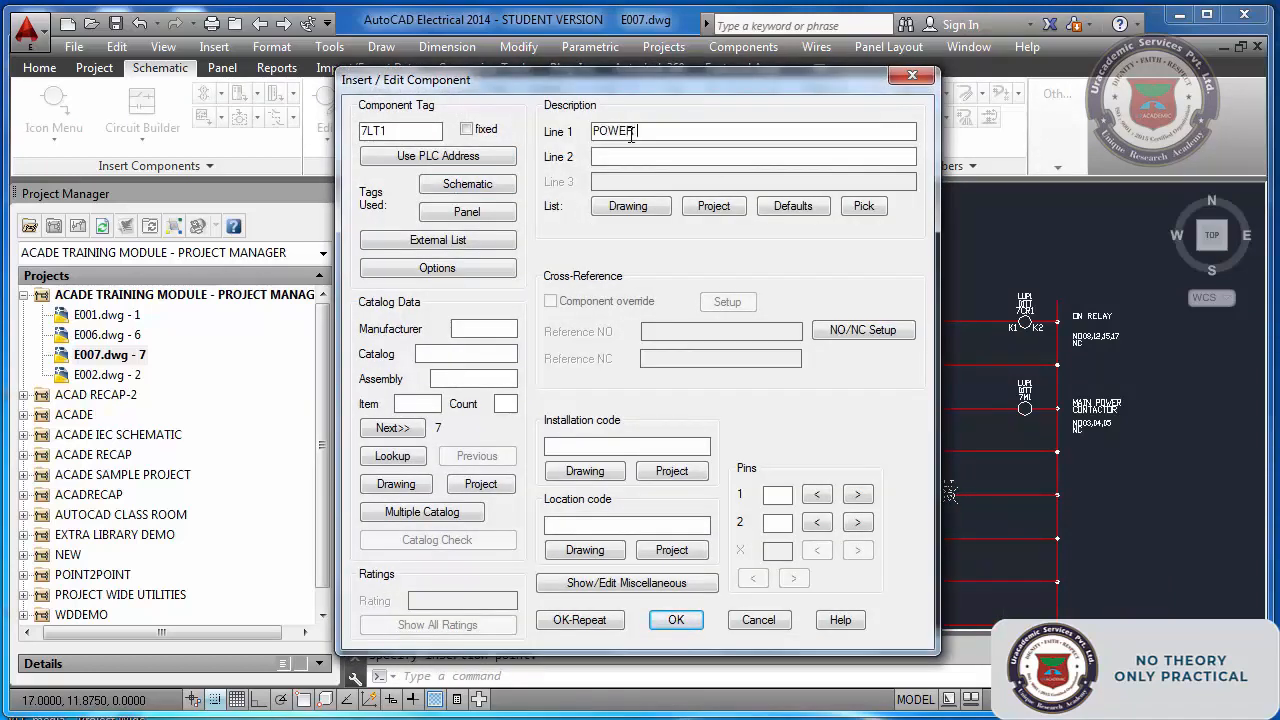
- Give the POWER ON light item 7, count 1, AB catalog part 800H-PR16G, installation code LUP1 and location code 01TT, and accept it
click(393, 428)
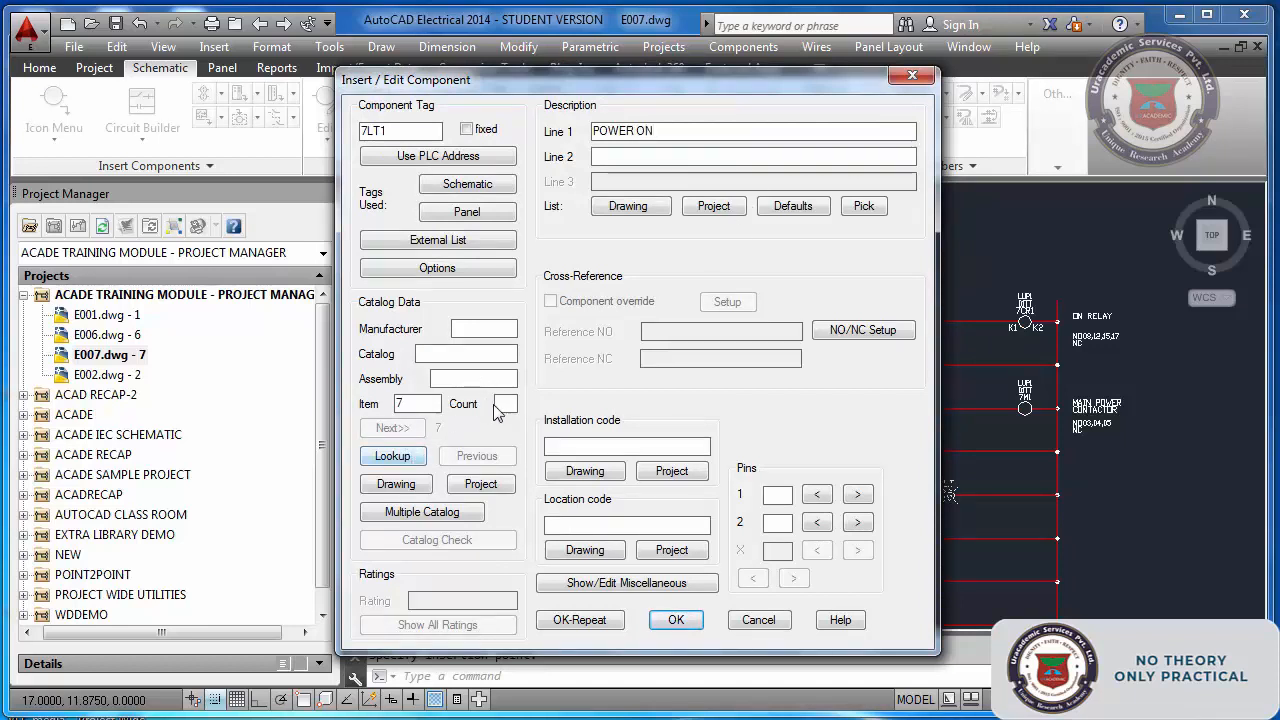
click(418, 459)
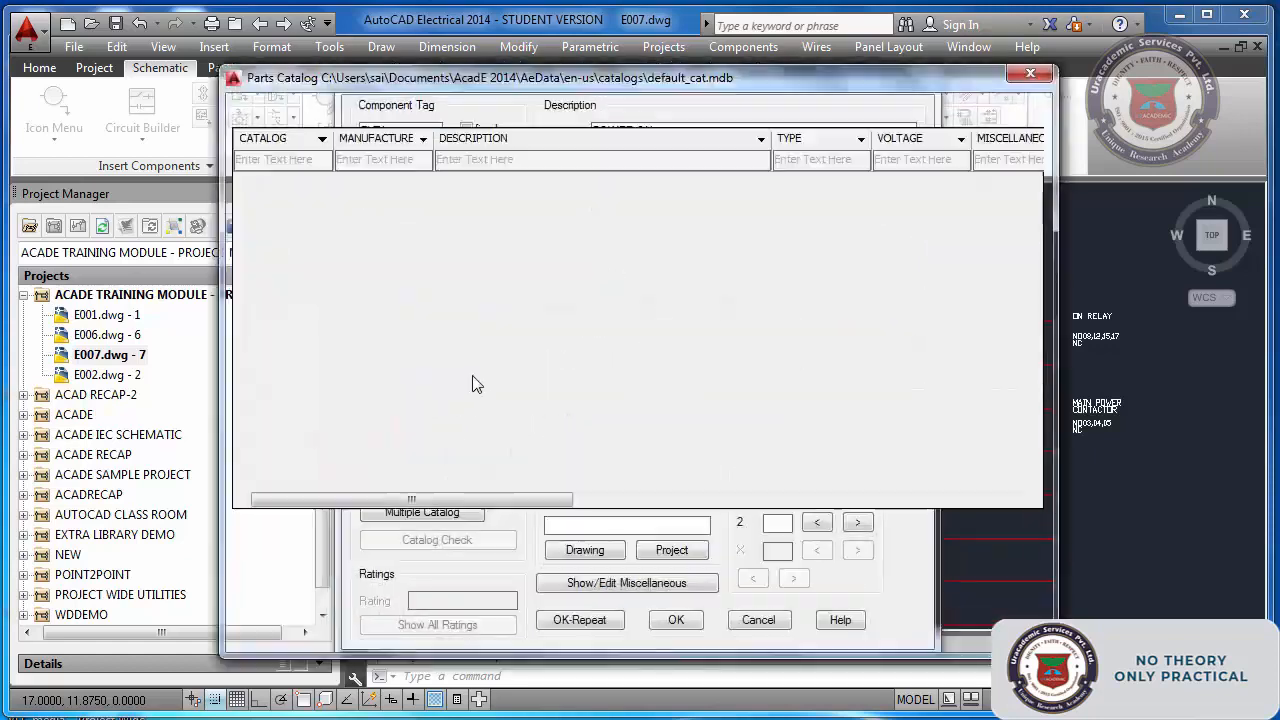
click(810, 632)
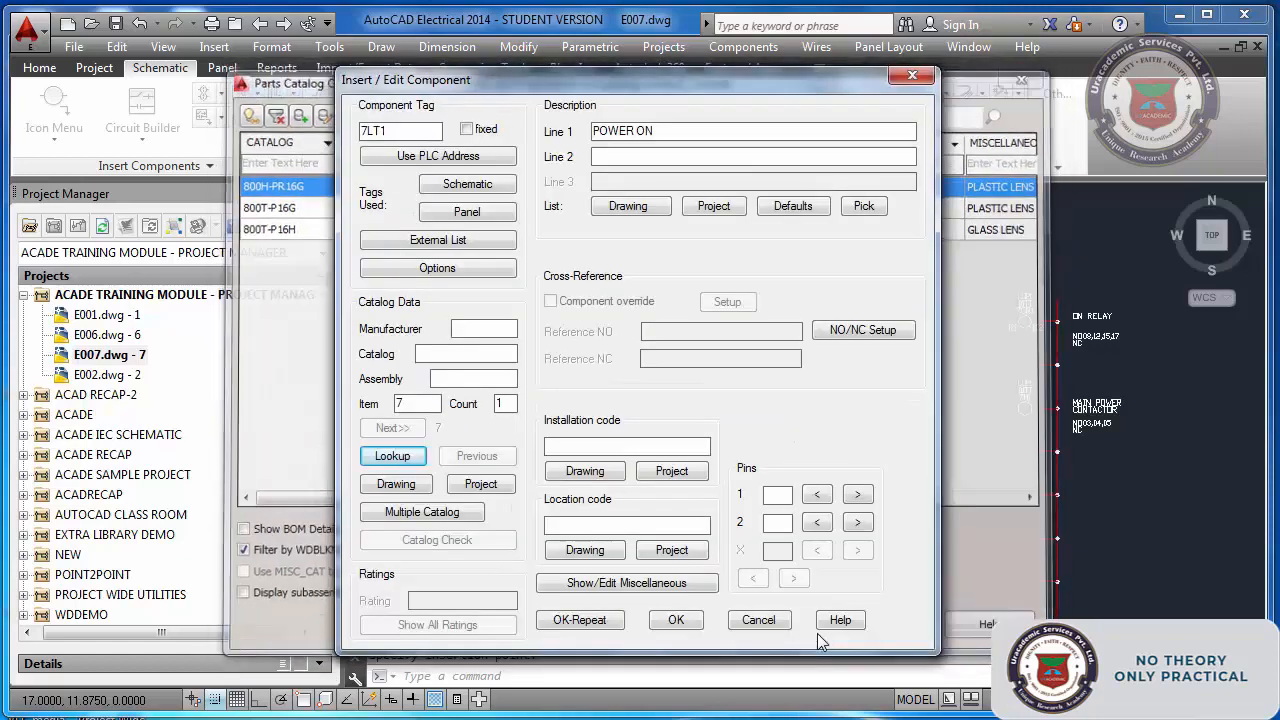
click(603, 447)
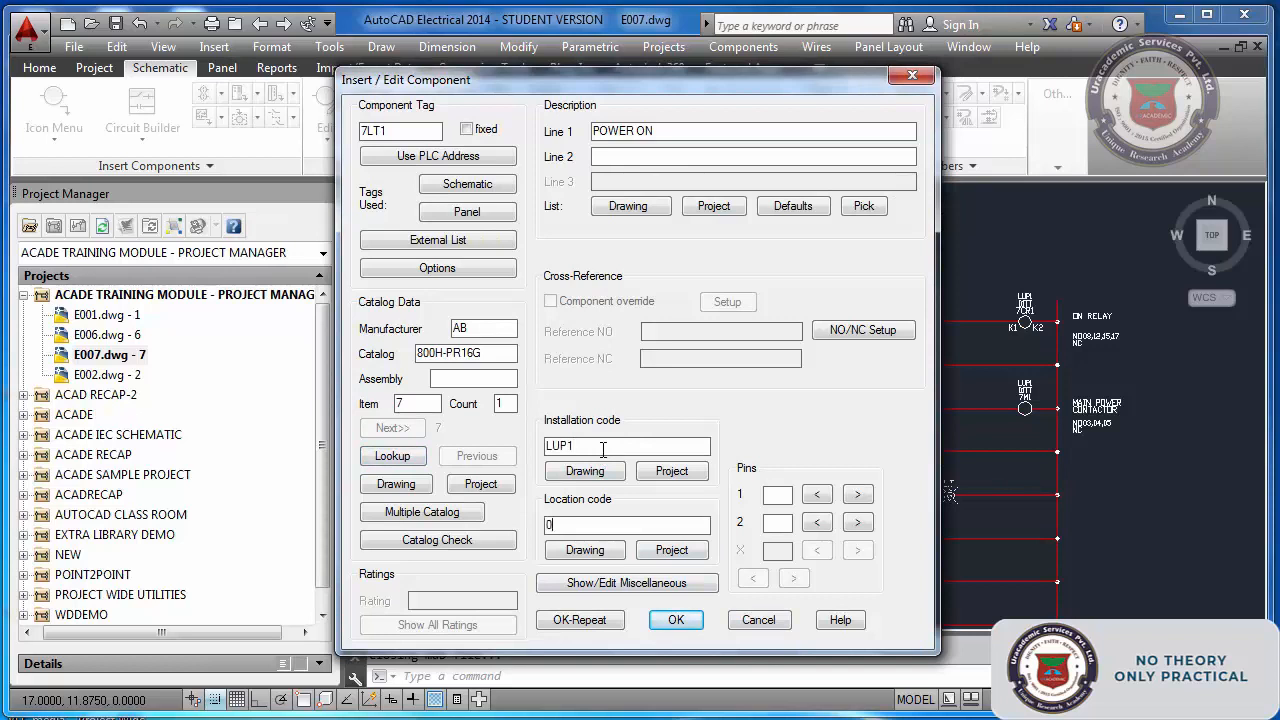
click(676, 621)
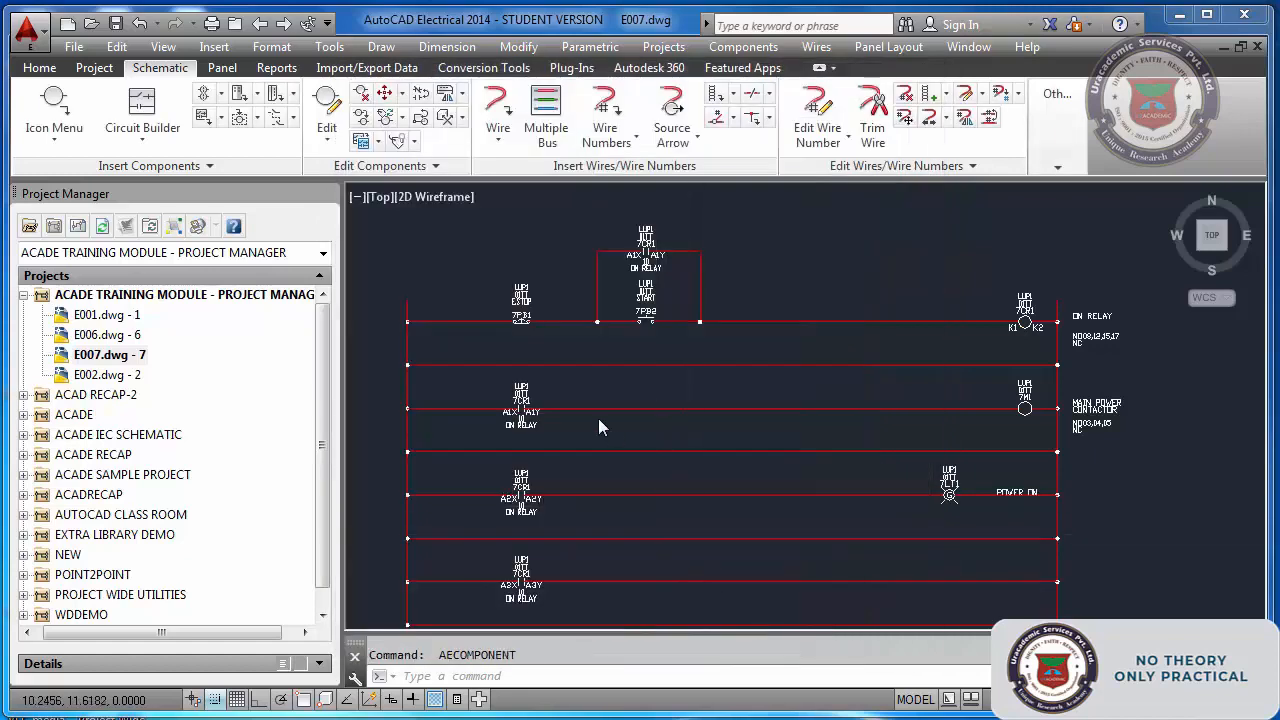
- Insert a Red Standard pilot light on the seventh rung, aligned below the green light, and describe it as POWER OFF
key(Return)
click(530, 184)
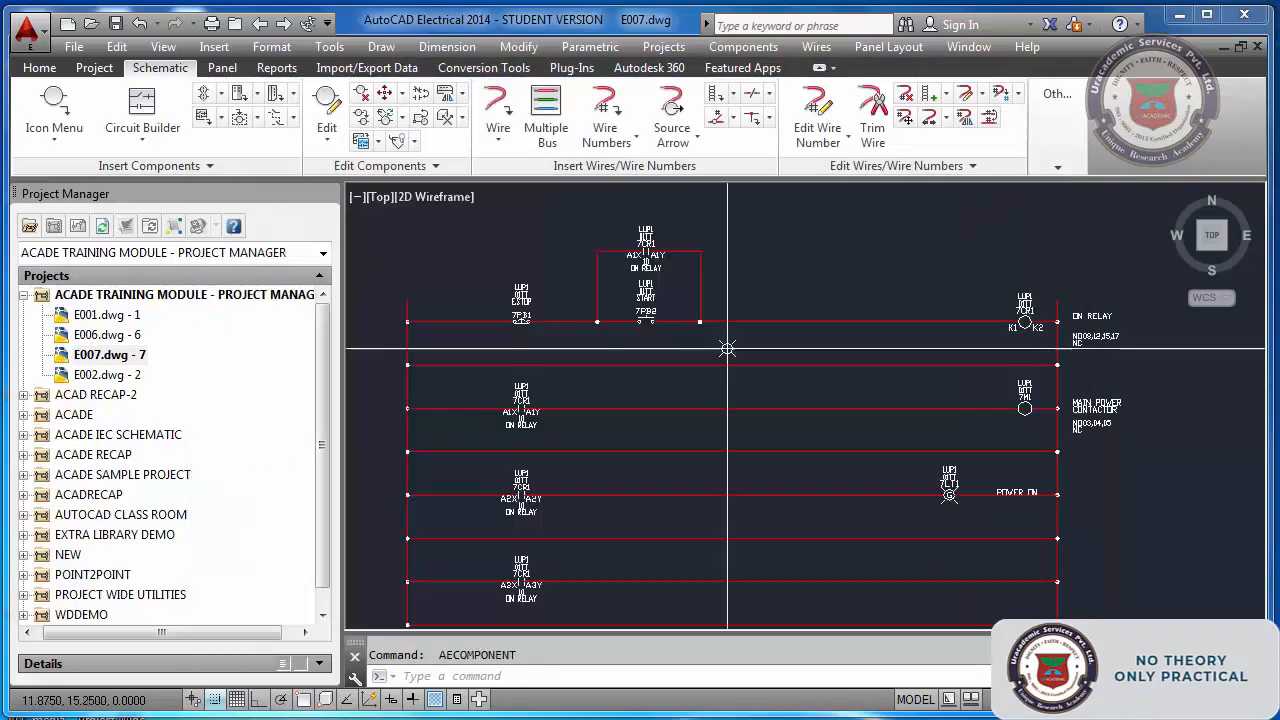
click(949, 581)
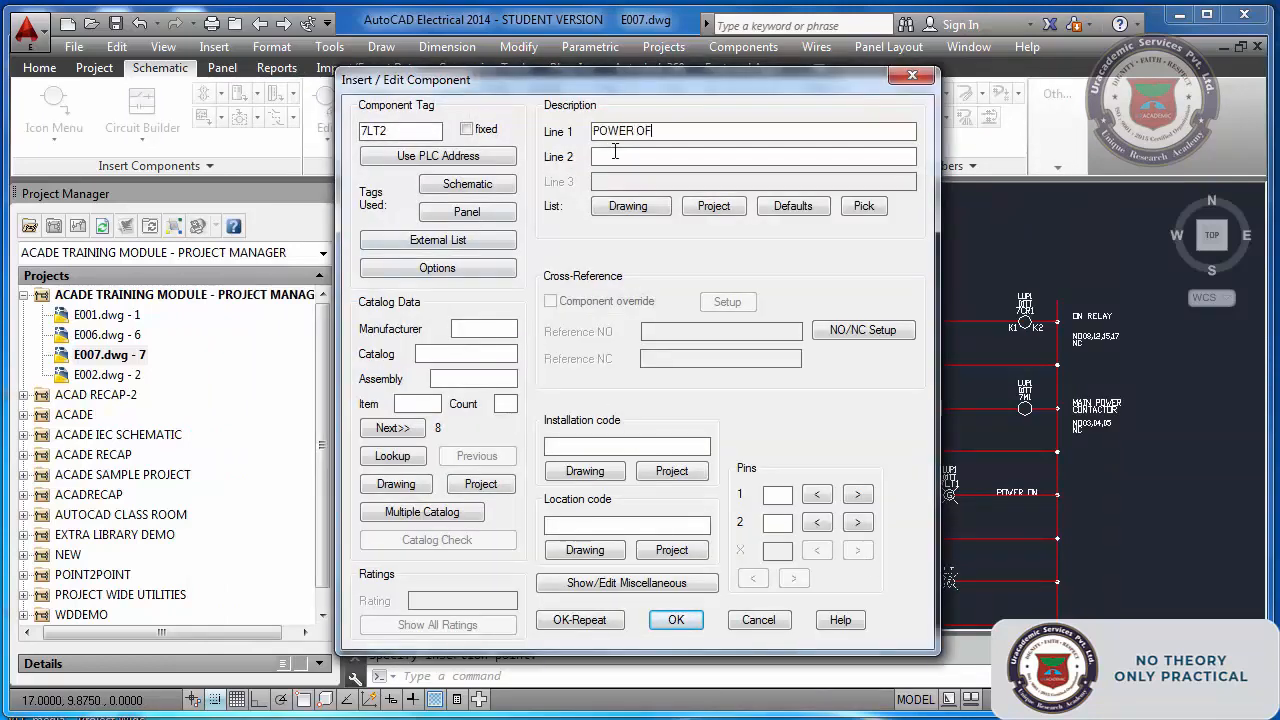
- Give the POWER OFF light item 8, count 1 and AB catalog part 800H-PR16R
click(405, 430)
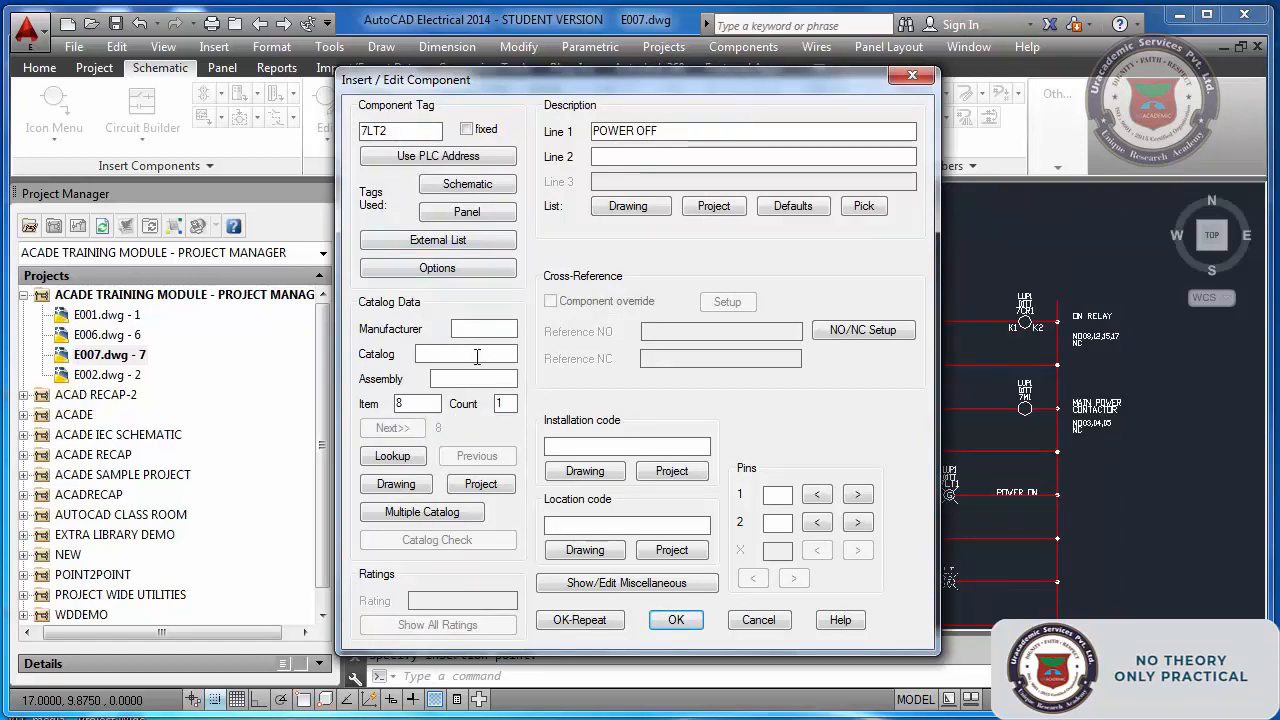
click(390, 457)
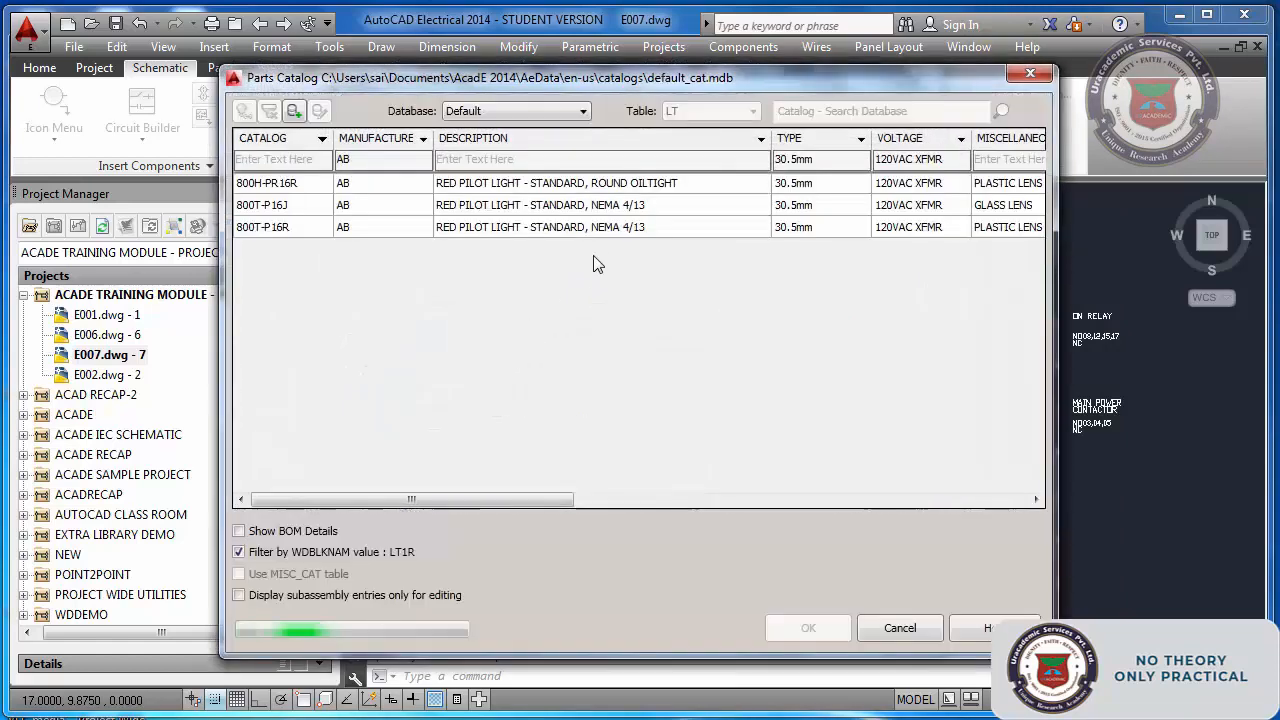
click(805, 629)
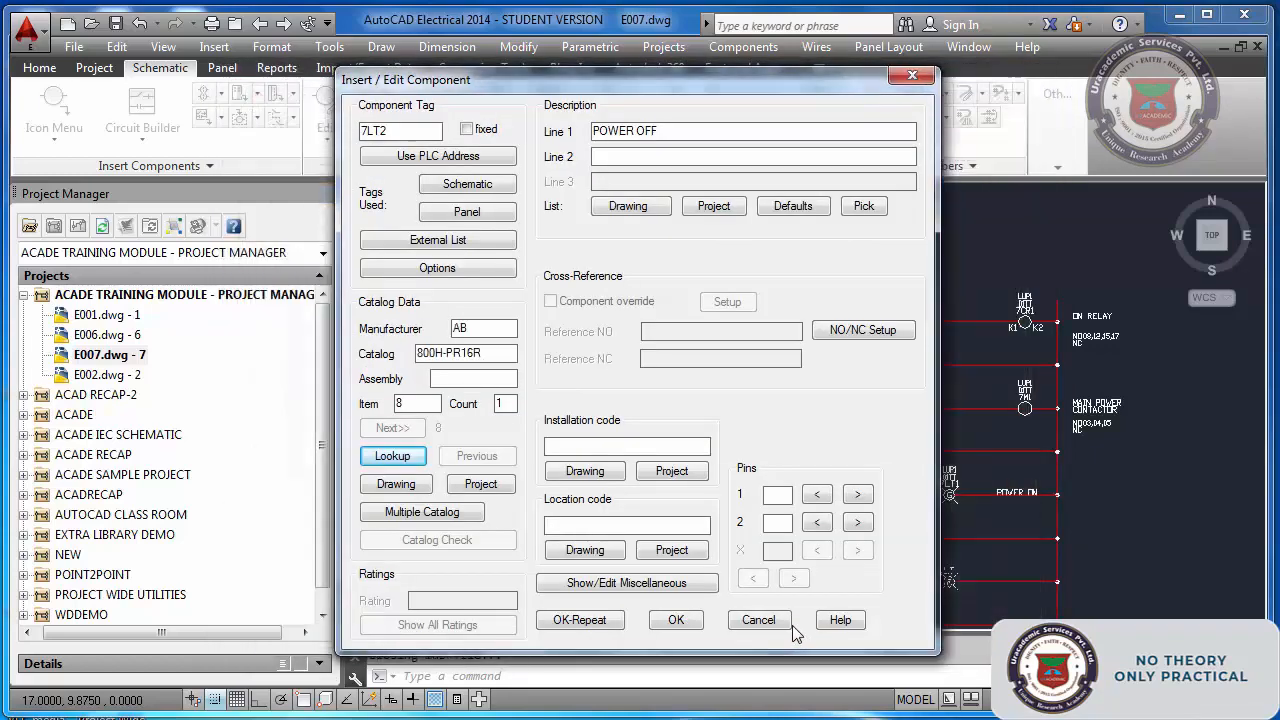
- Assign installation code LUP1 and location code 01TT to the POWER OFF light and accept it
click(607, 447)
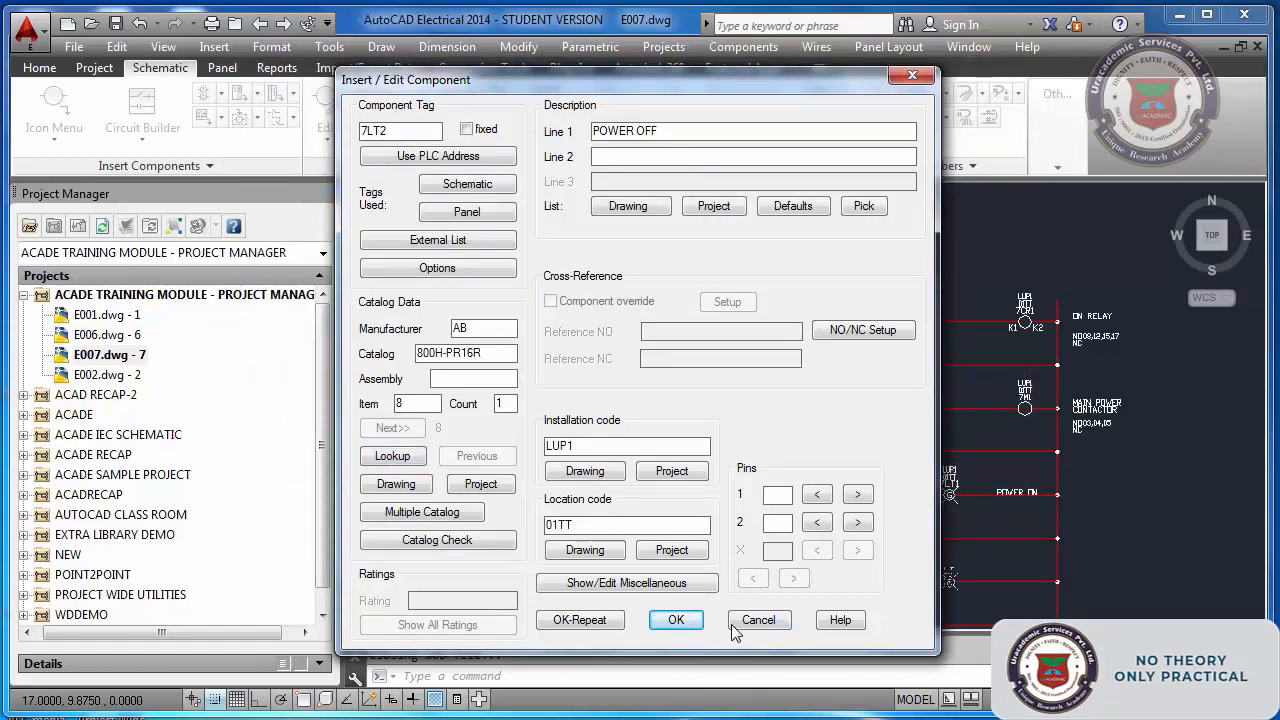
click(673, 619)
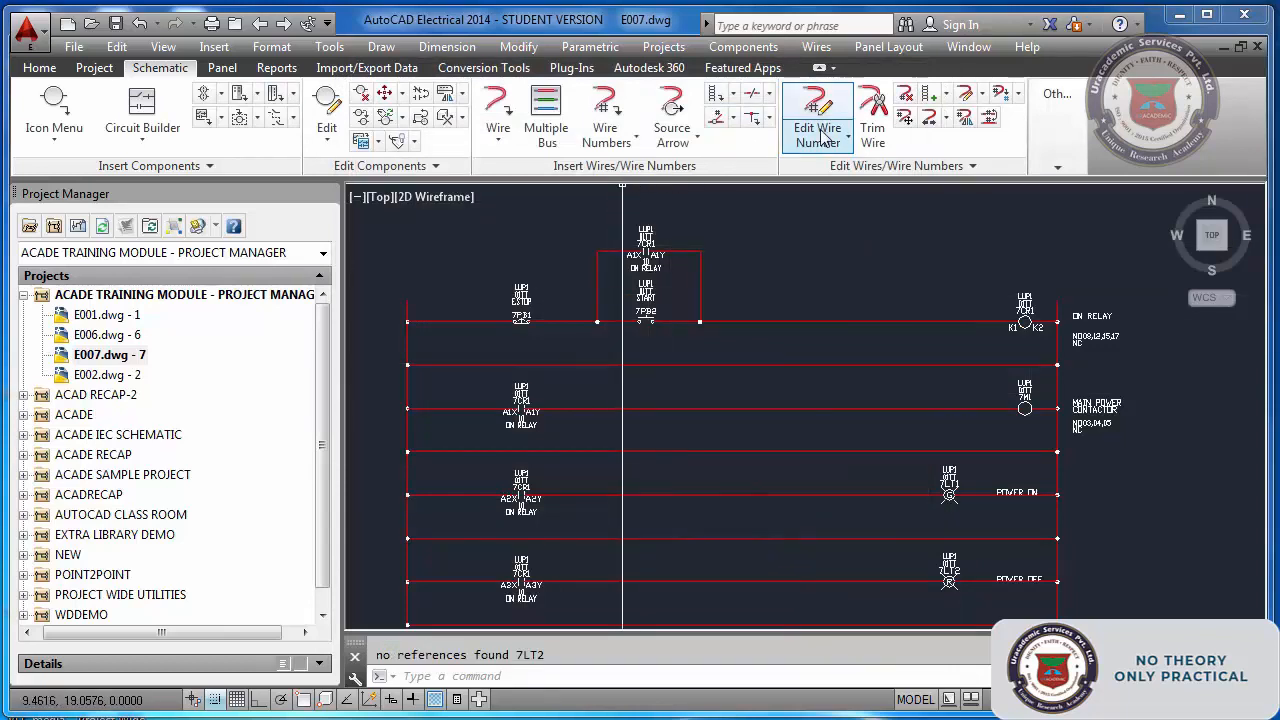
- Trim both rails just below the POWER OFF rung, the three empty rungs between the populated ones, and the first empty rung below them
click(872, 128)
scroll(827, 298, down, 4)
scroll(879, 403, up, 2)
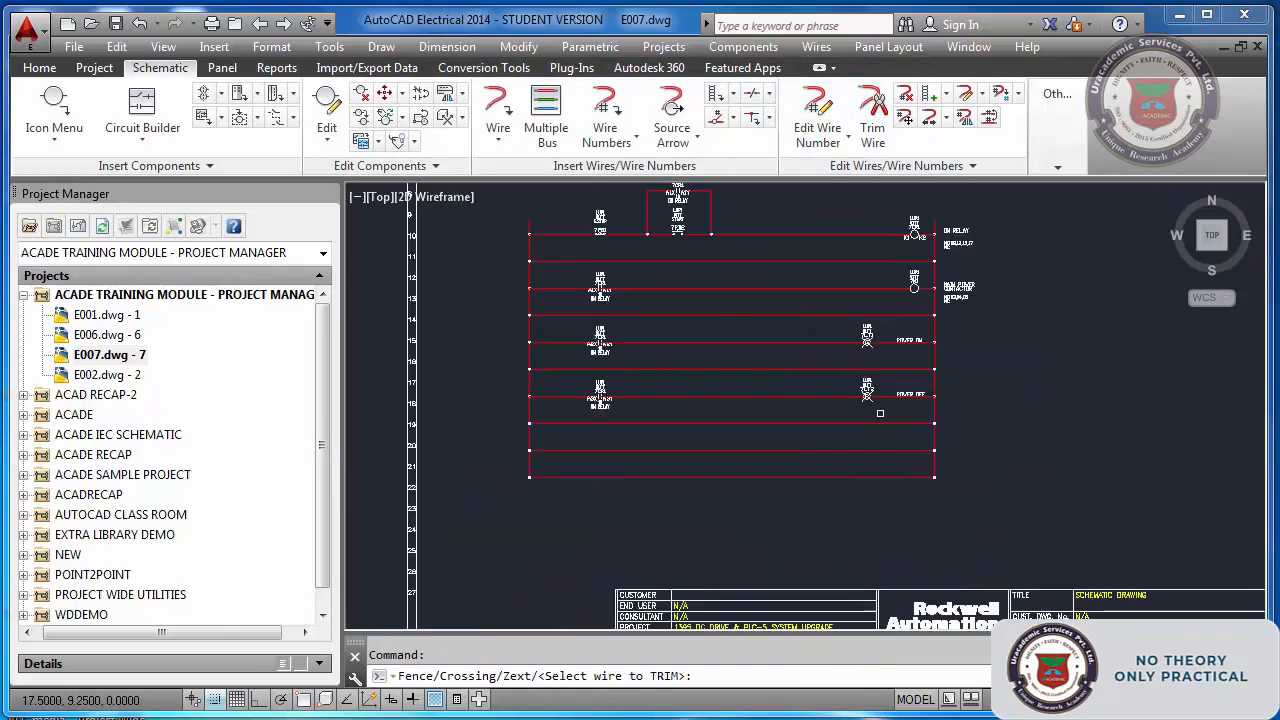
click(934, 413)
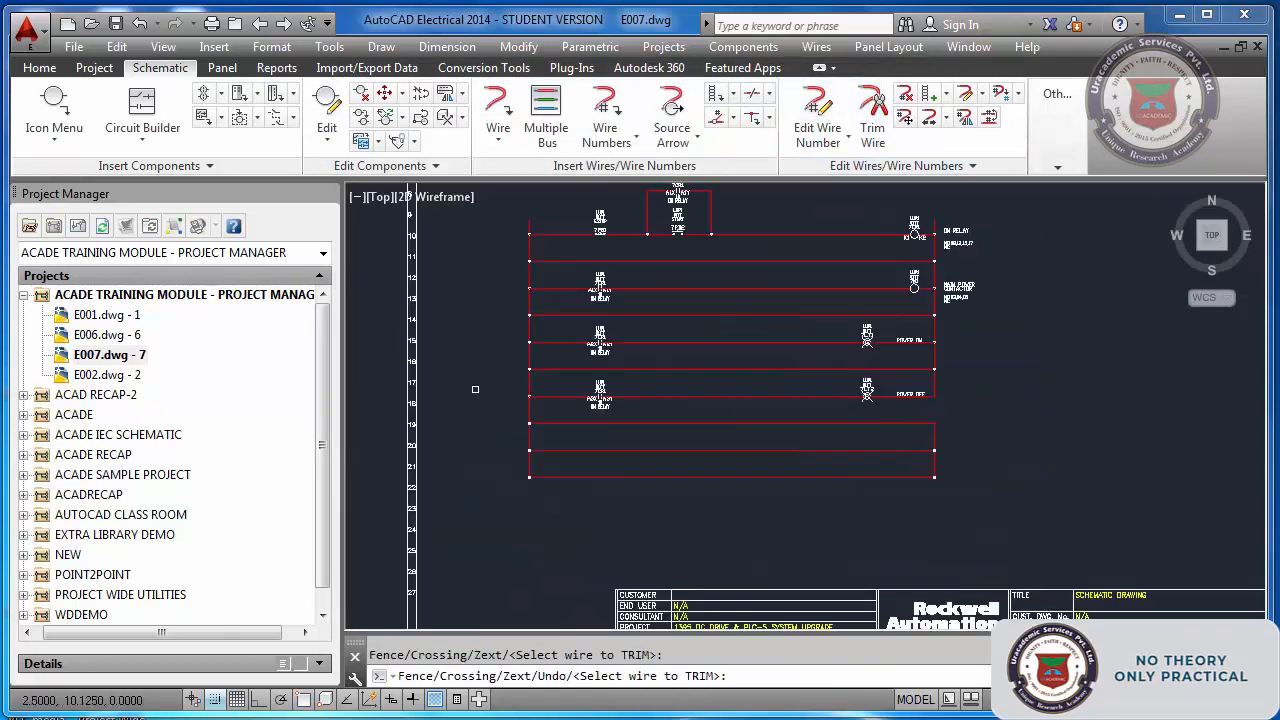
click(529, 413)
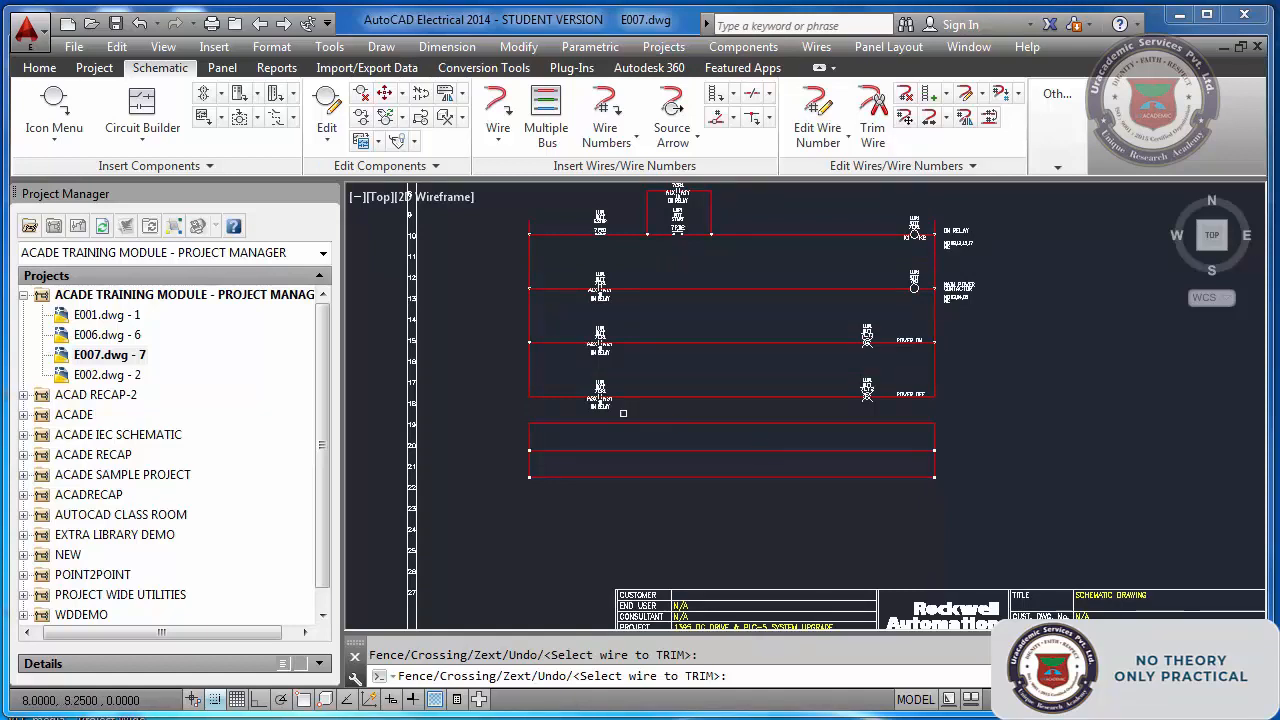
click(529, 424)
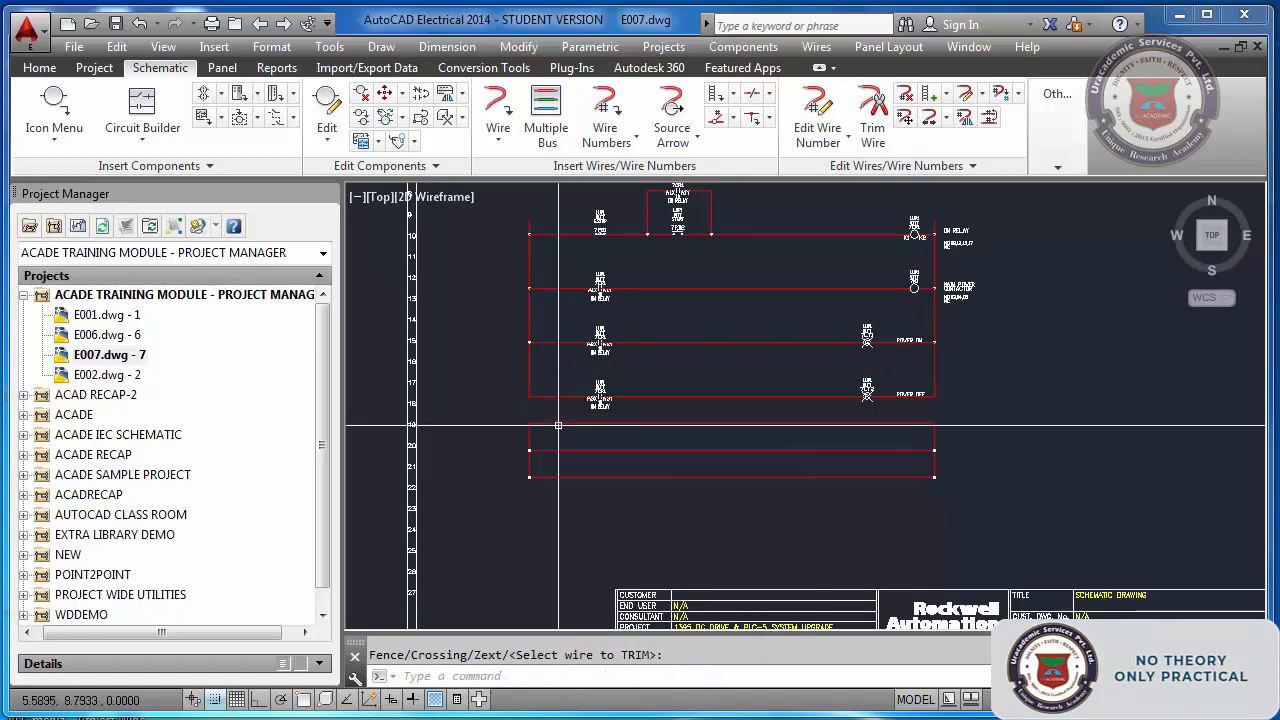
click(529, 424)
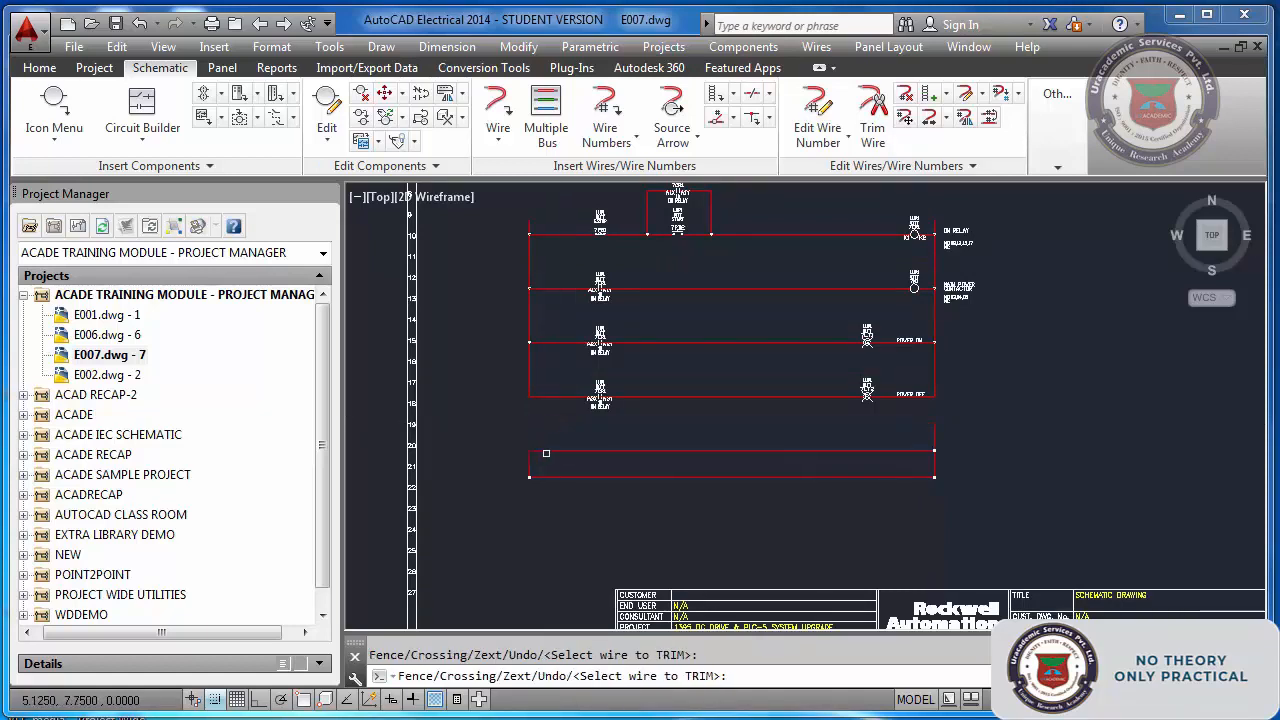
key(Escape)
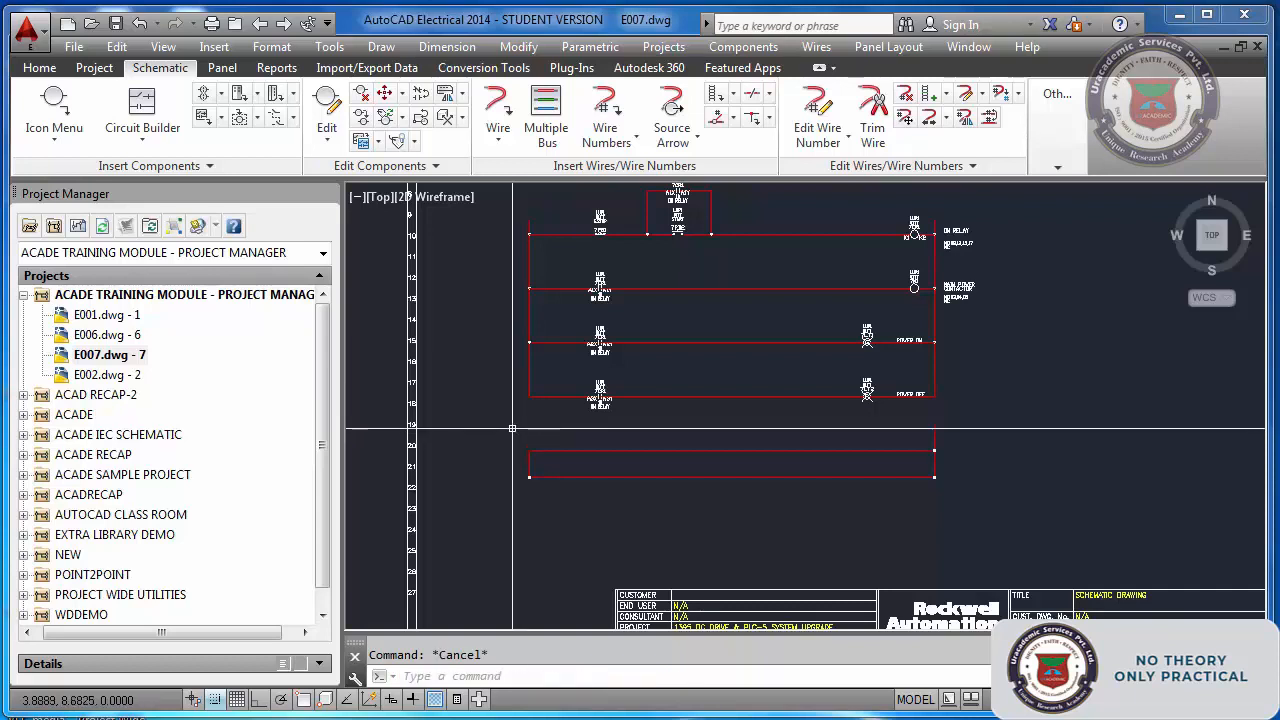
- Select the two leftover empty rungs and their rail pieces below the POWER OFF rung
click(512, 428)
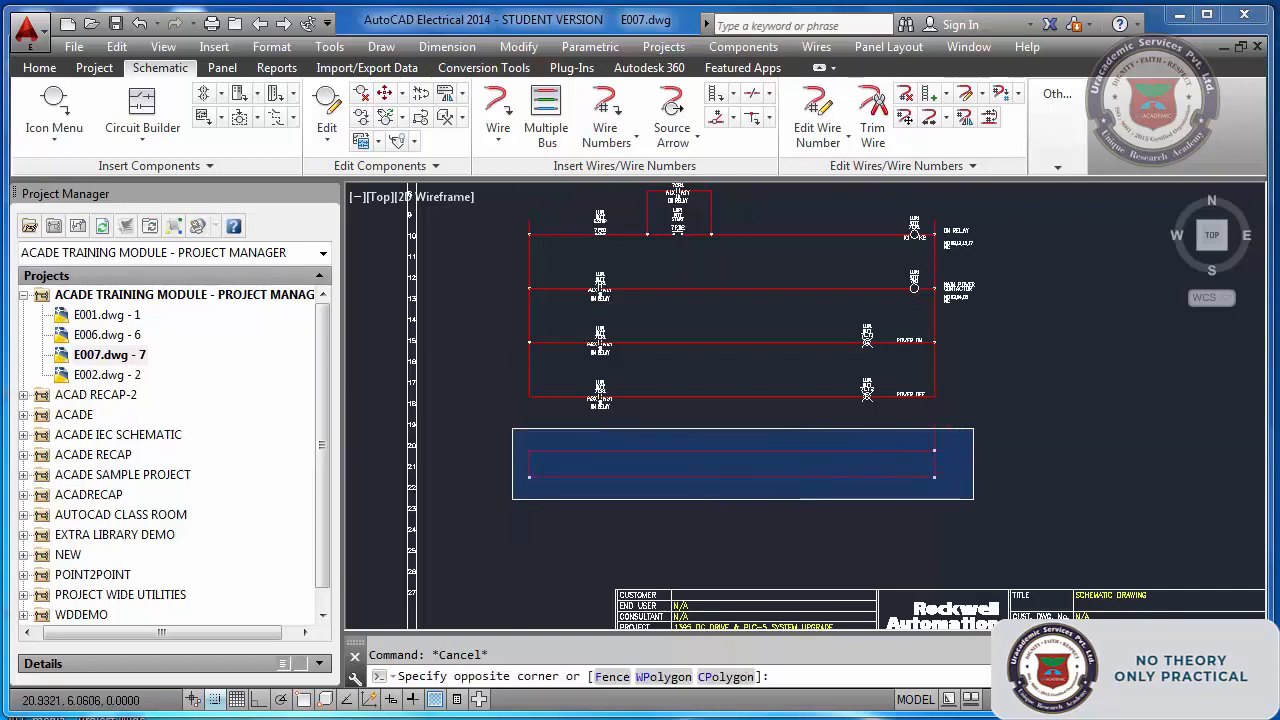
key(Escape)
click(971, 515)
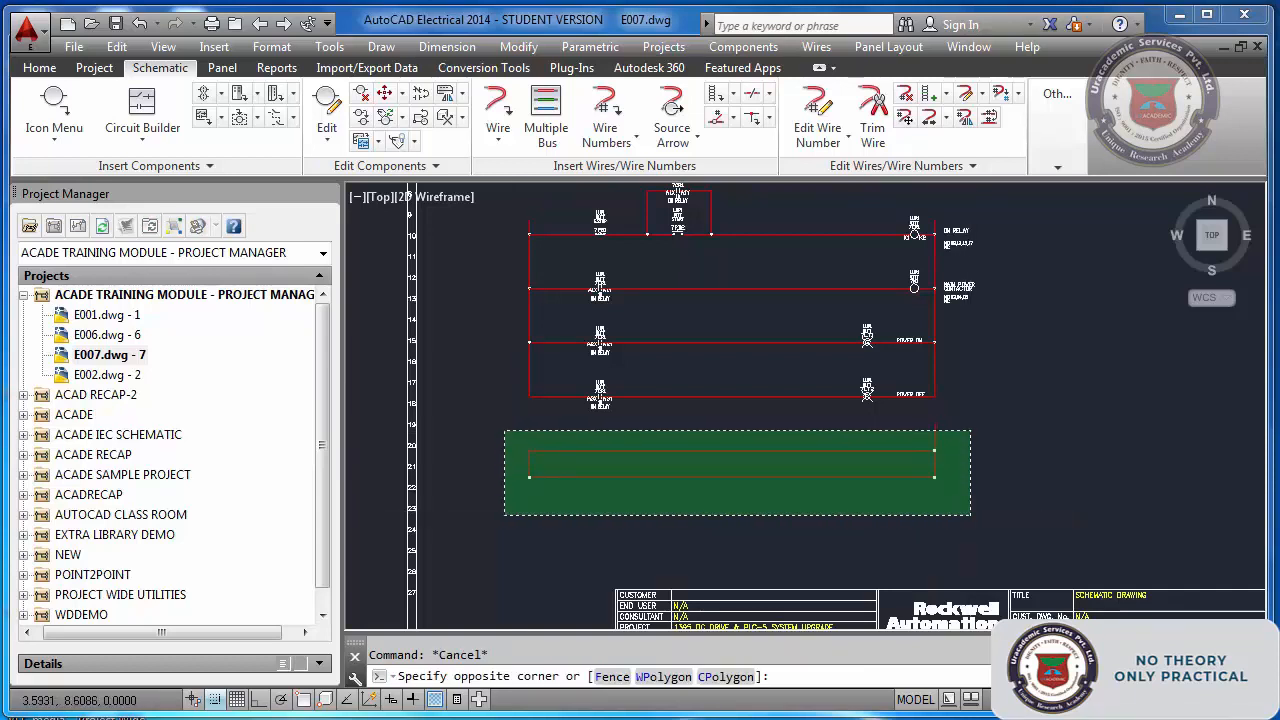
click(512, 420)
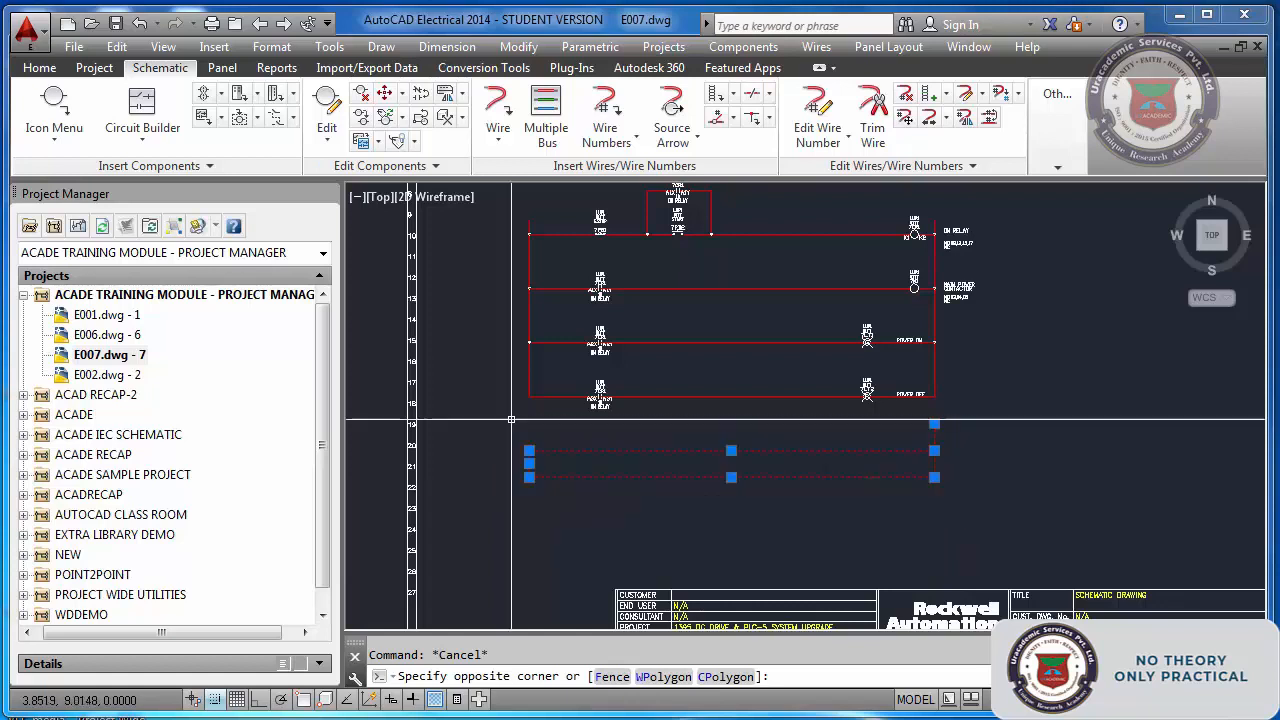
- Erase the selected leftover wires below the bottom rung of the control ladder
key(Delete)
scroll(795, 480, down, 5)
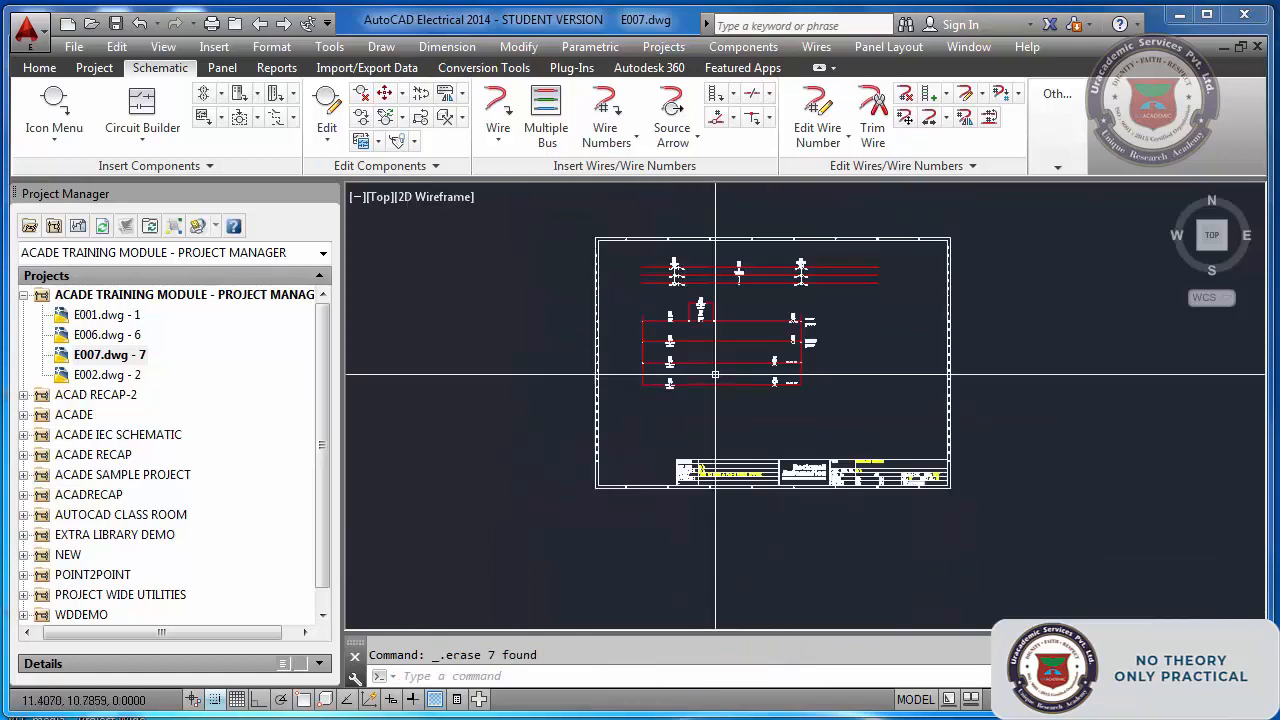
scroll(706, 331, up, 5)
scroll(770, 348, up, 5)
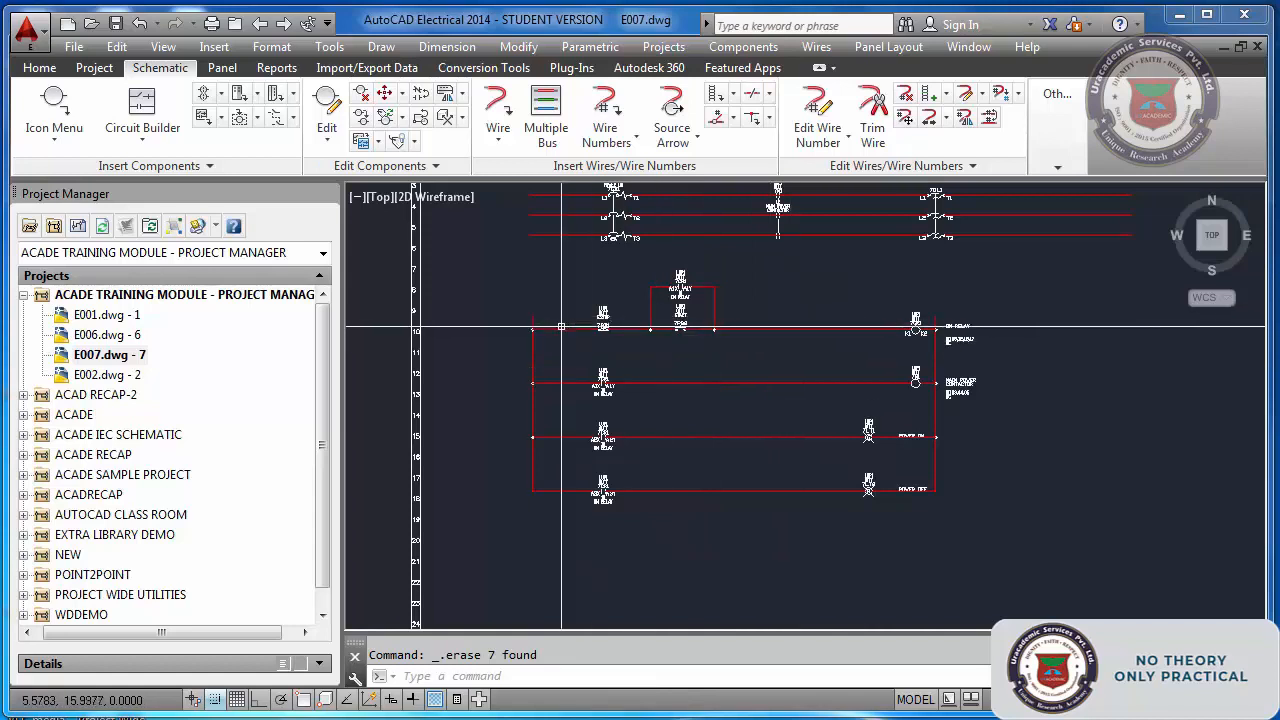
- Toggle the 7CR1 contact with terminals A3X and A3Y on the POWER OFF rung to normally closed
scroll(674, 380, down, 4)
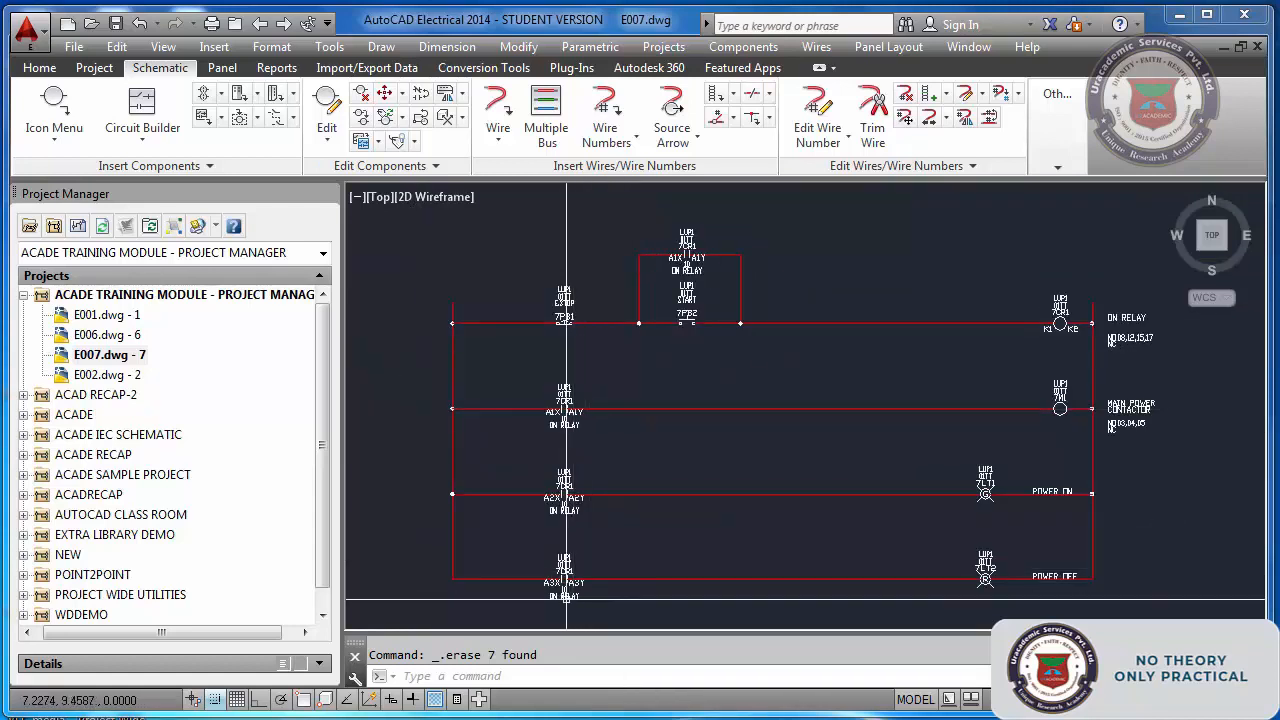
scroll(560, 600, up, 4)
scroll(523, 457, down, 2)
scroll(545, 505, up, 3)
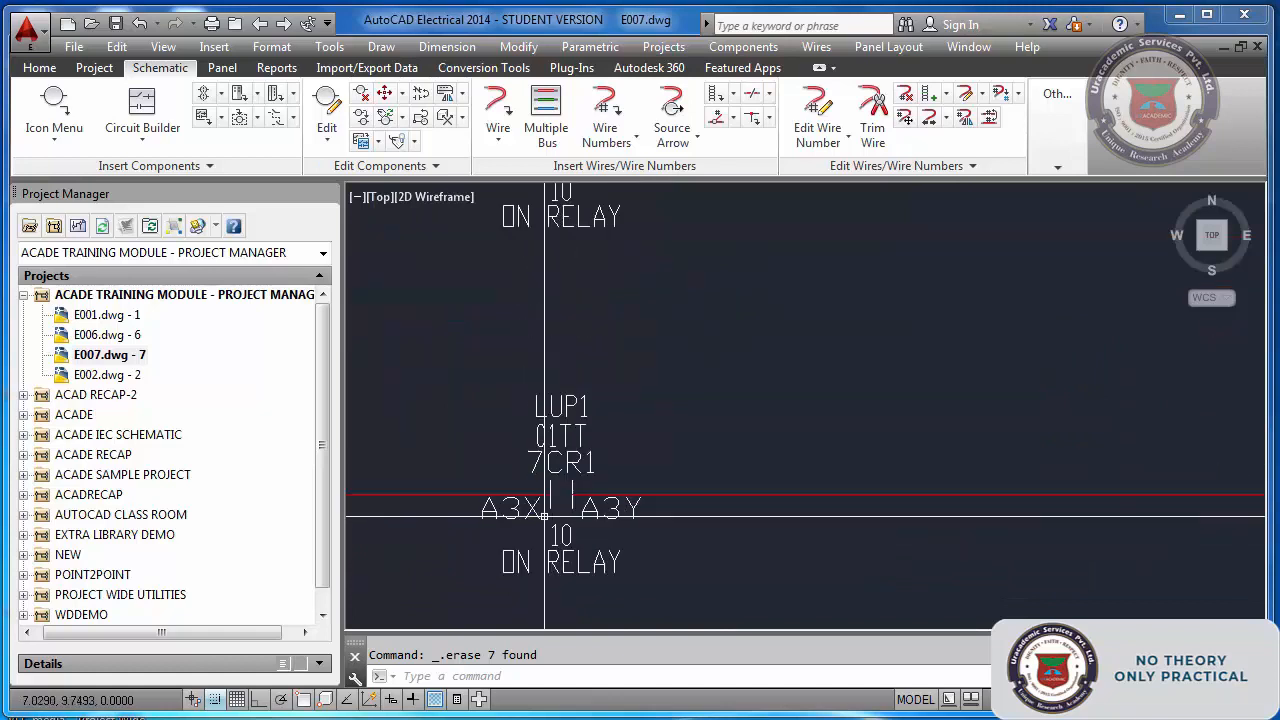
scroll(555, 480, down, 3)
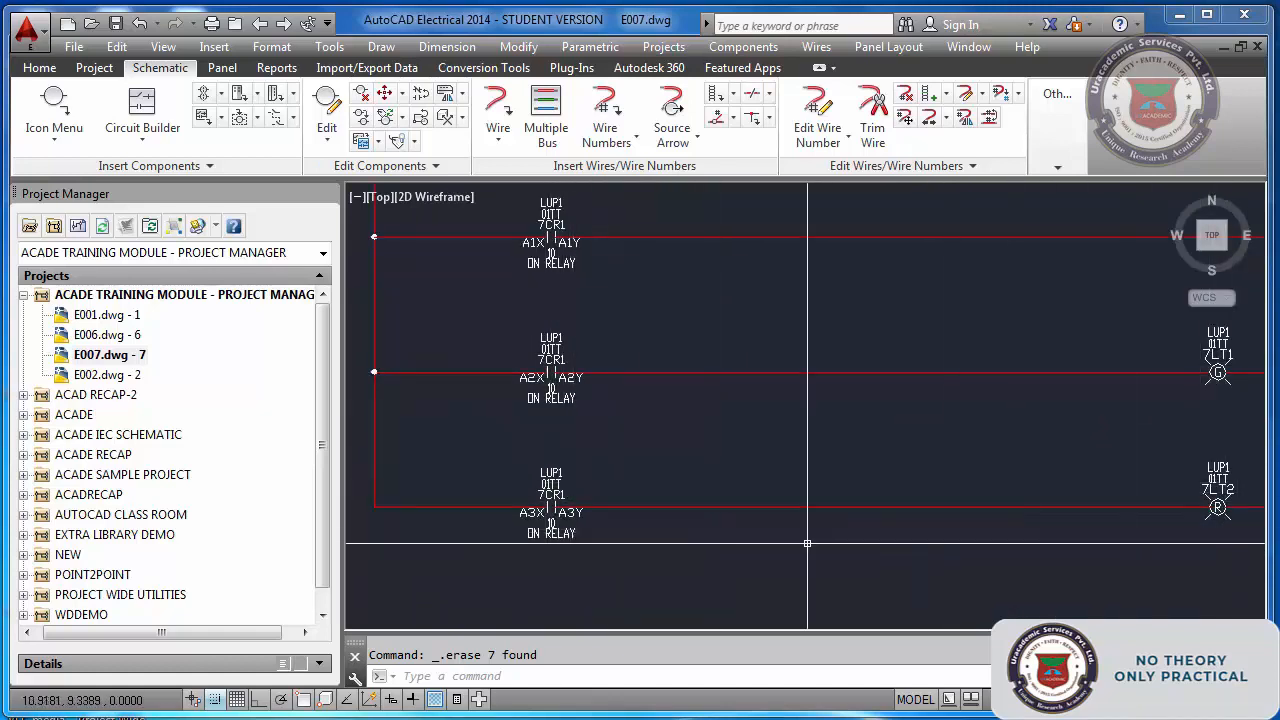
scroll(830, 535, down, 3)
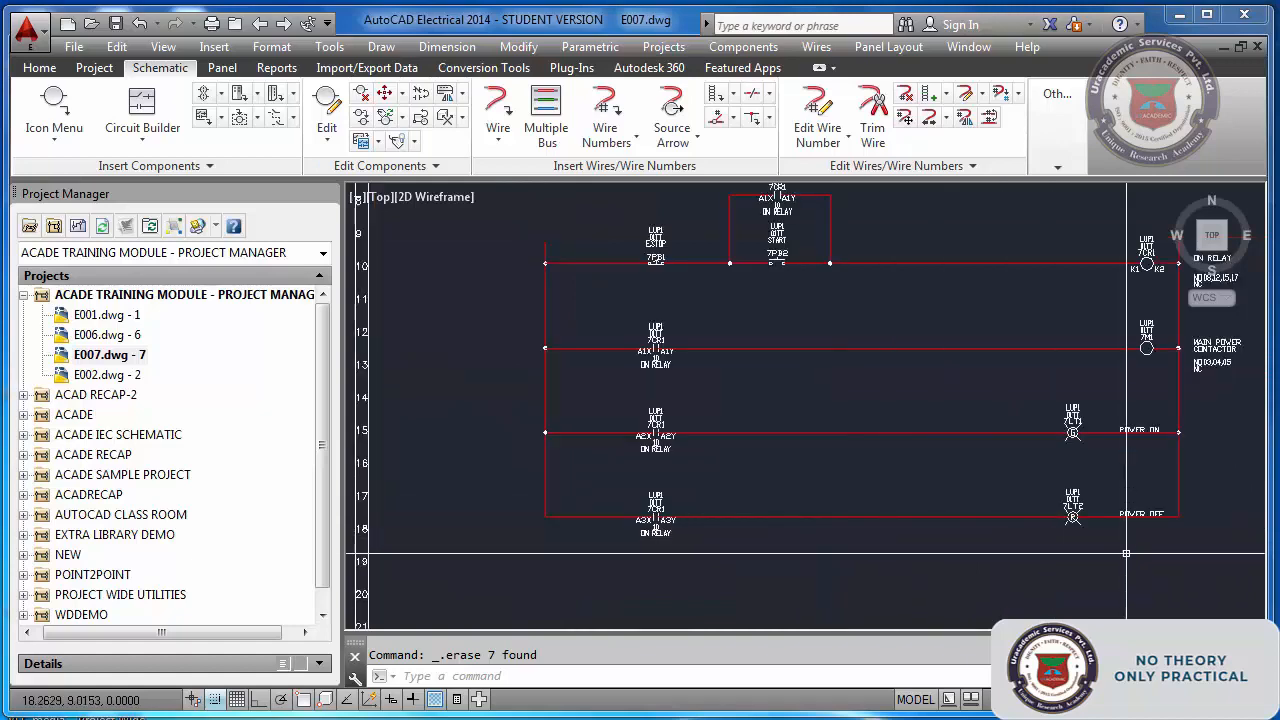
scroll(1144, 526, up, 5)
scroll(737, 508, down, 3)
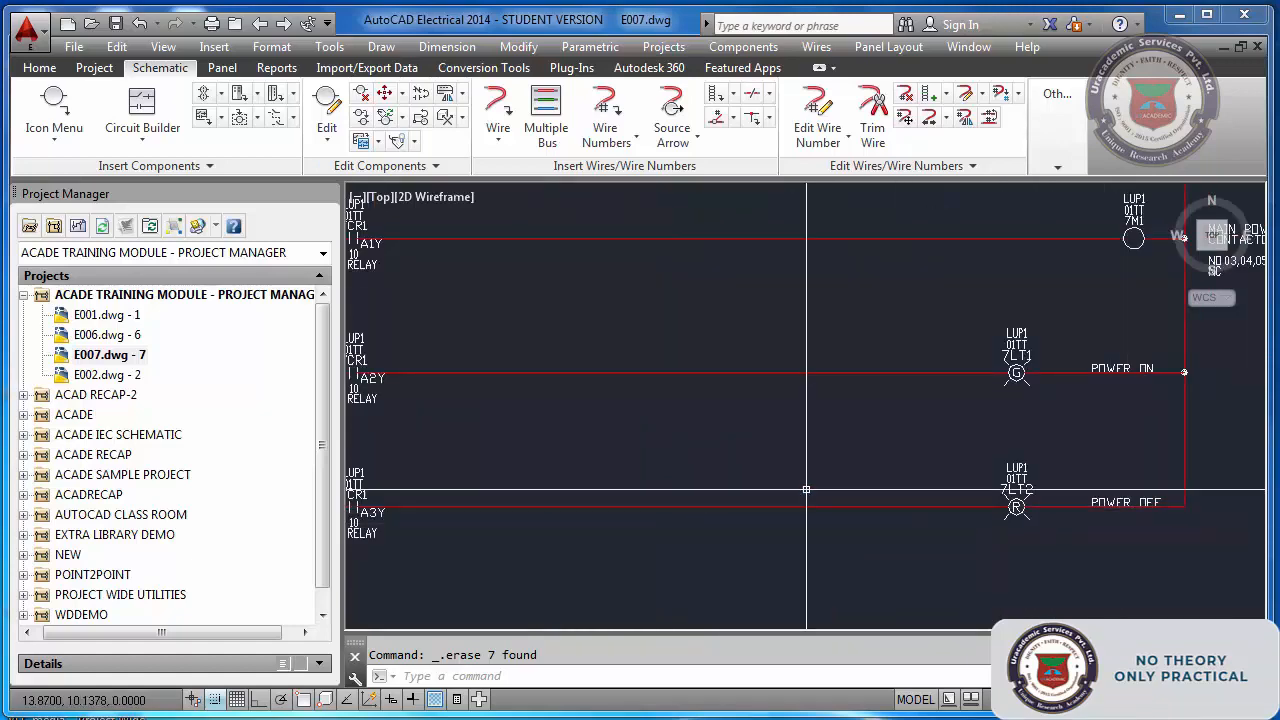
scroll(595, 497, up, 4)
scroll(595, 497, up, 4)
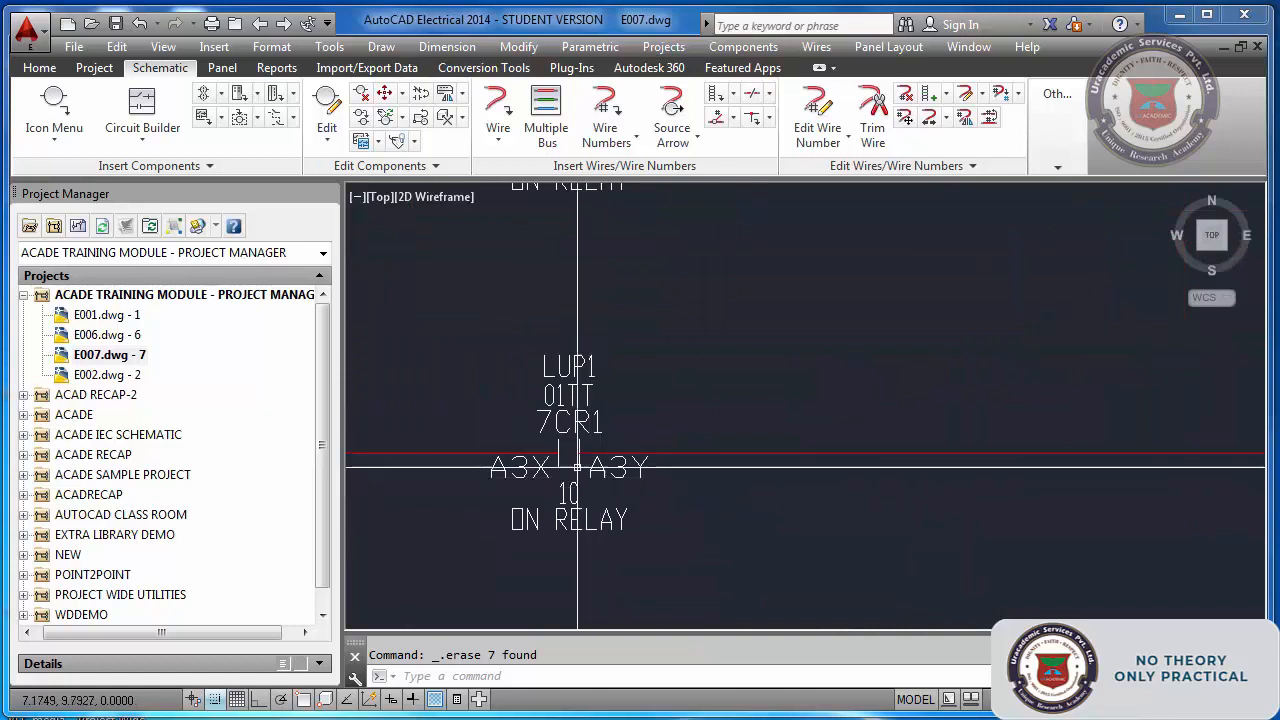
click(421, 95)
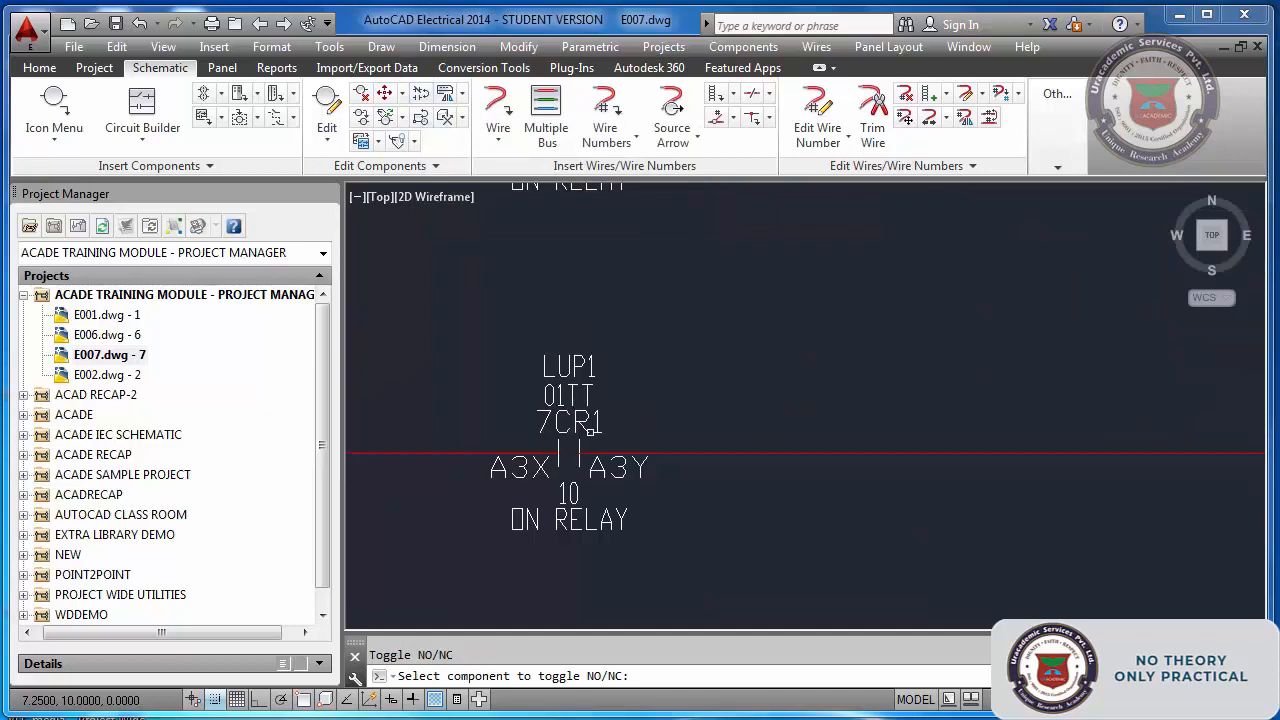
click(583, 427)
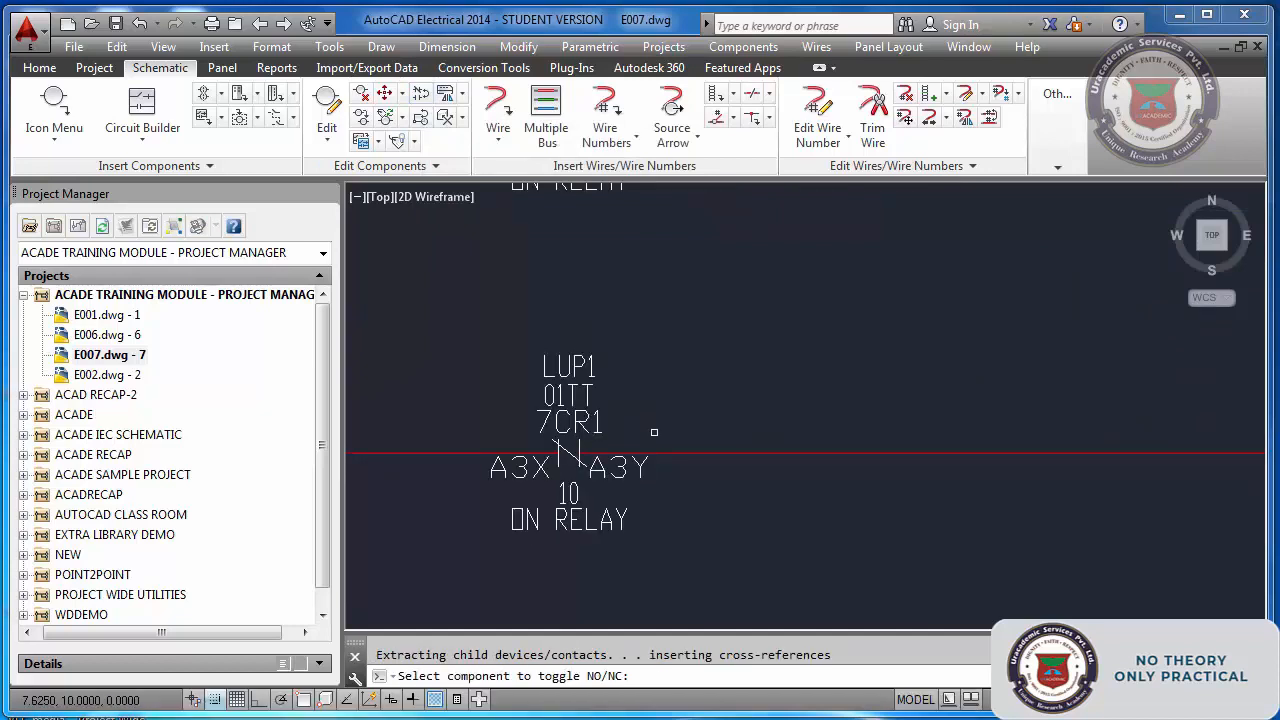
key(Escape)
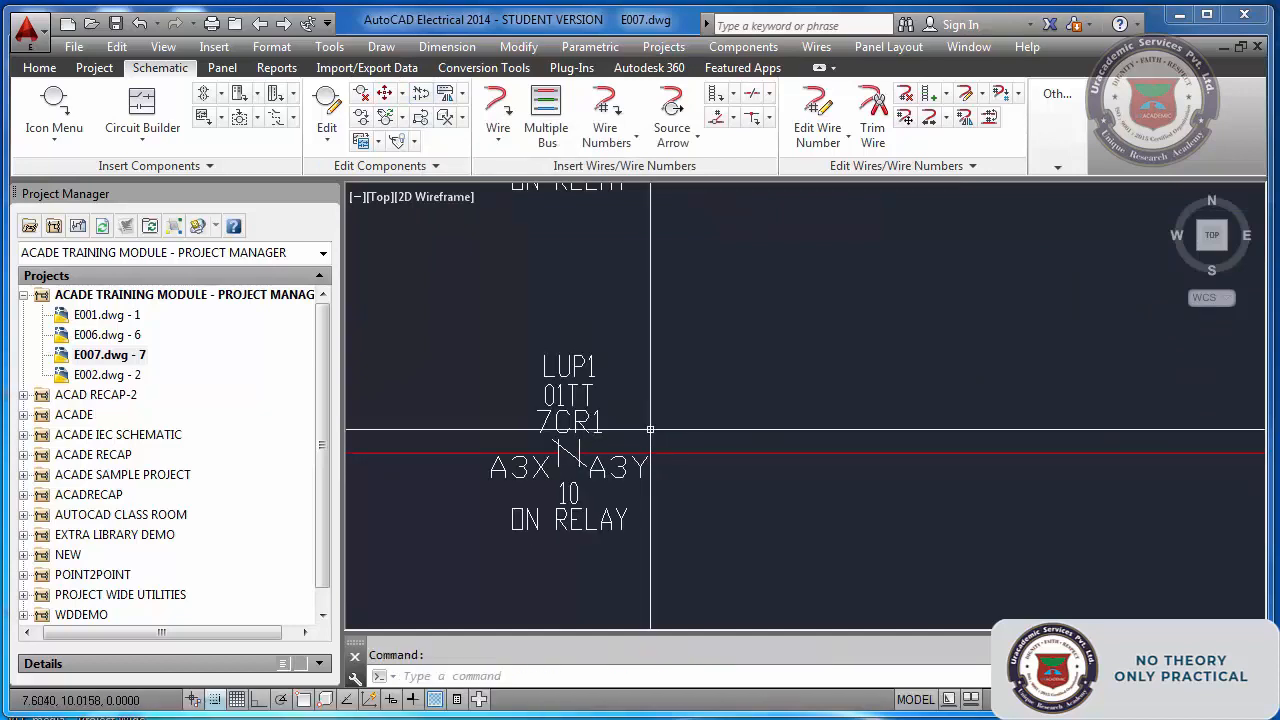
- Zoom to the drawing extents and save the E007 drawing
text(z)
key(Return)
text(e)
key(Return)
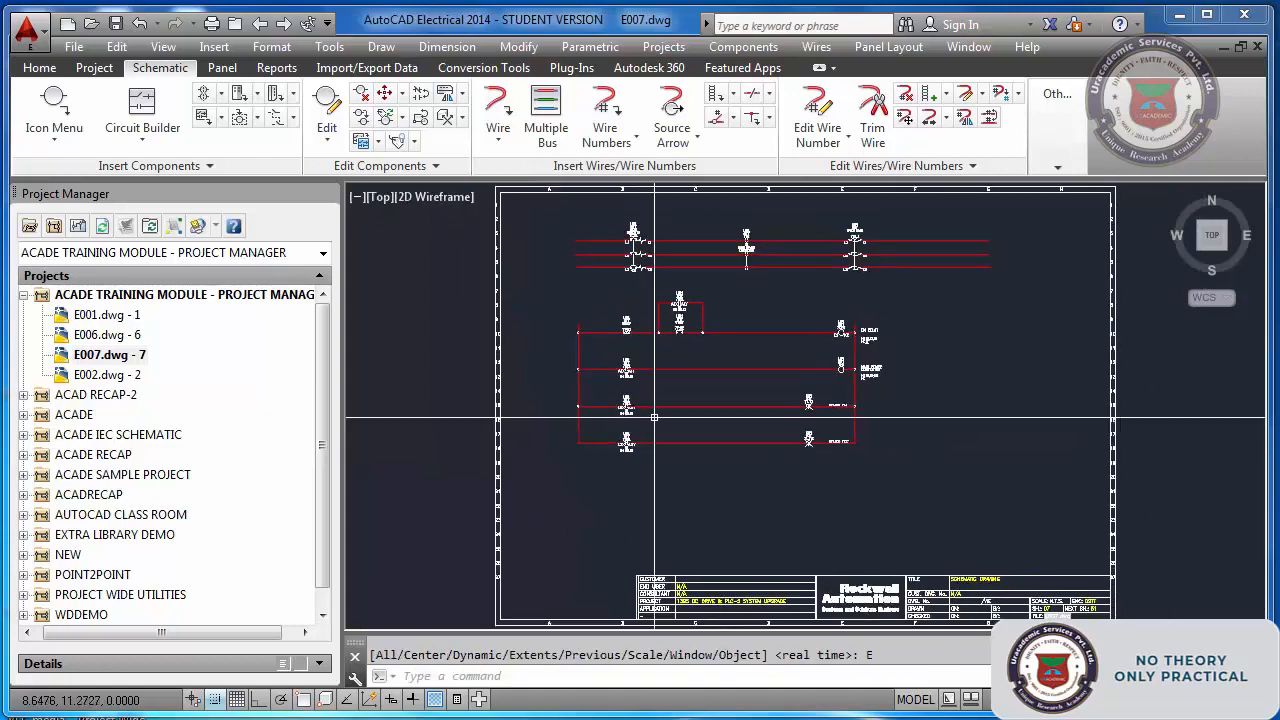
key(ctrl+s)
- Stretch the upper end of the control ladder's left vertical wire straight upward with ortho on
text(s)
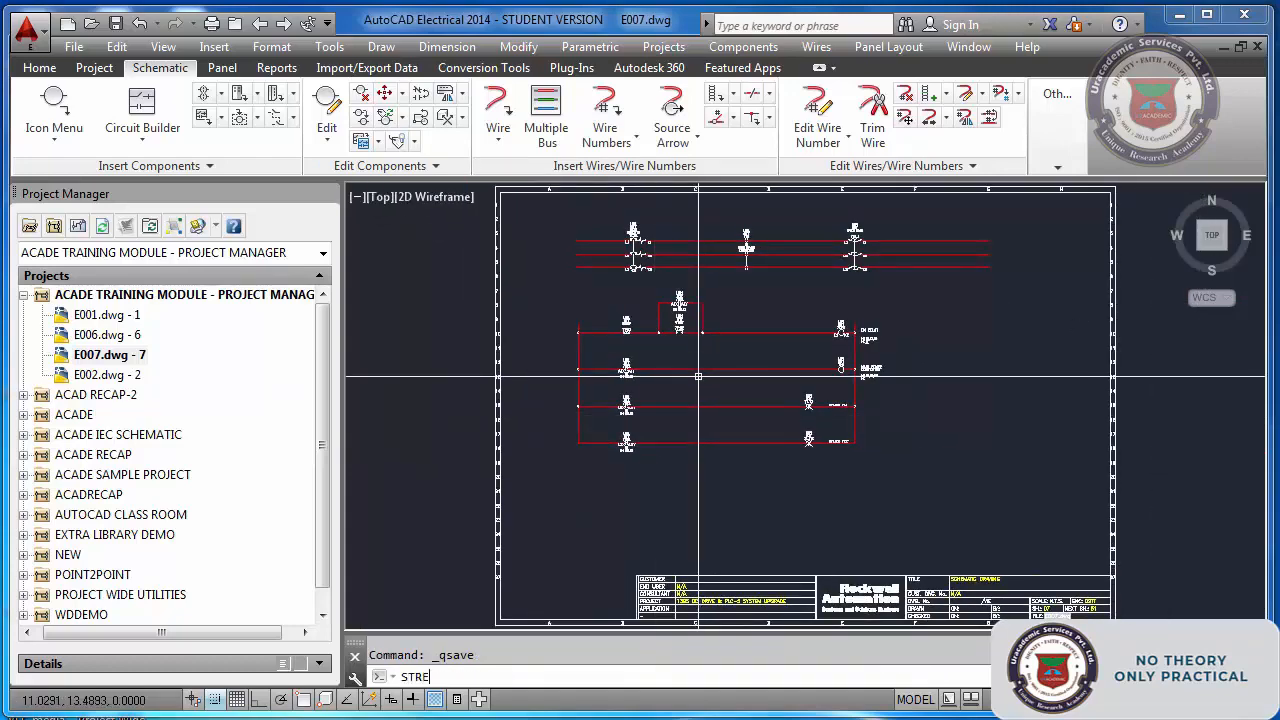
text(tre)
key(Return)
scroll(590, 325, up, 5)
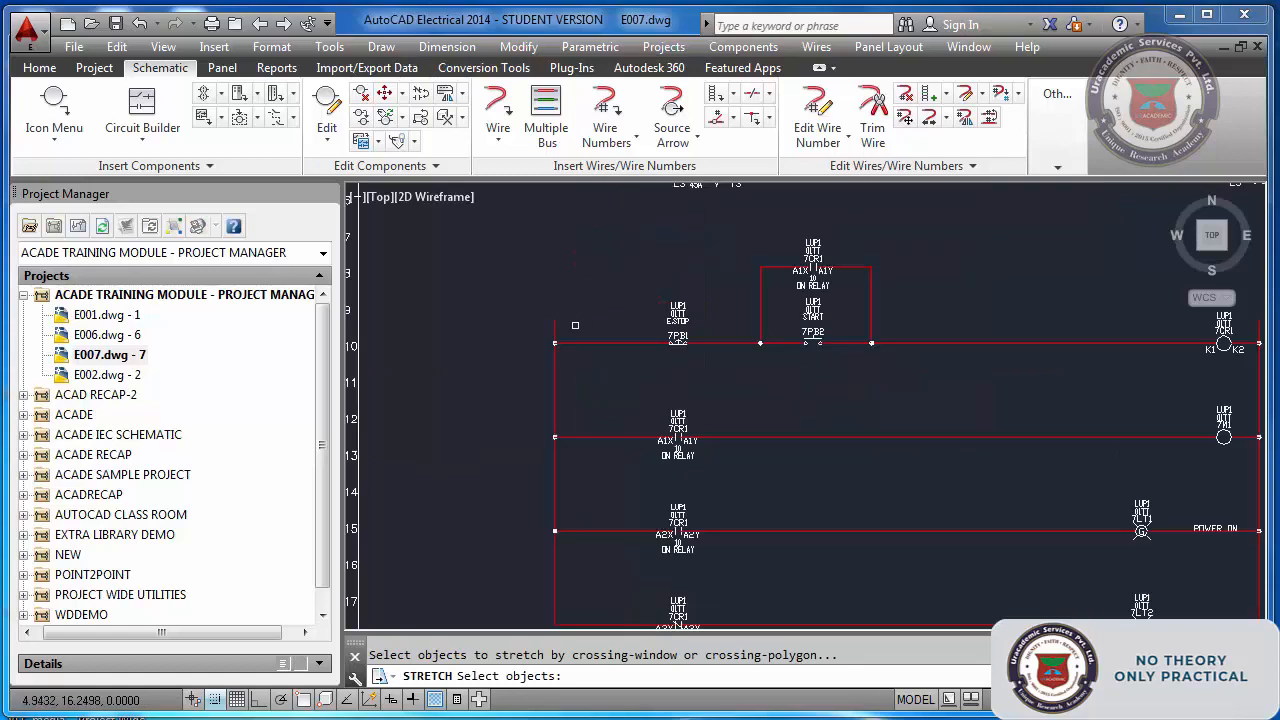
click(578, 328)
click(530, 302)
key(Return)
click(566, 273)
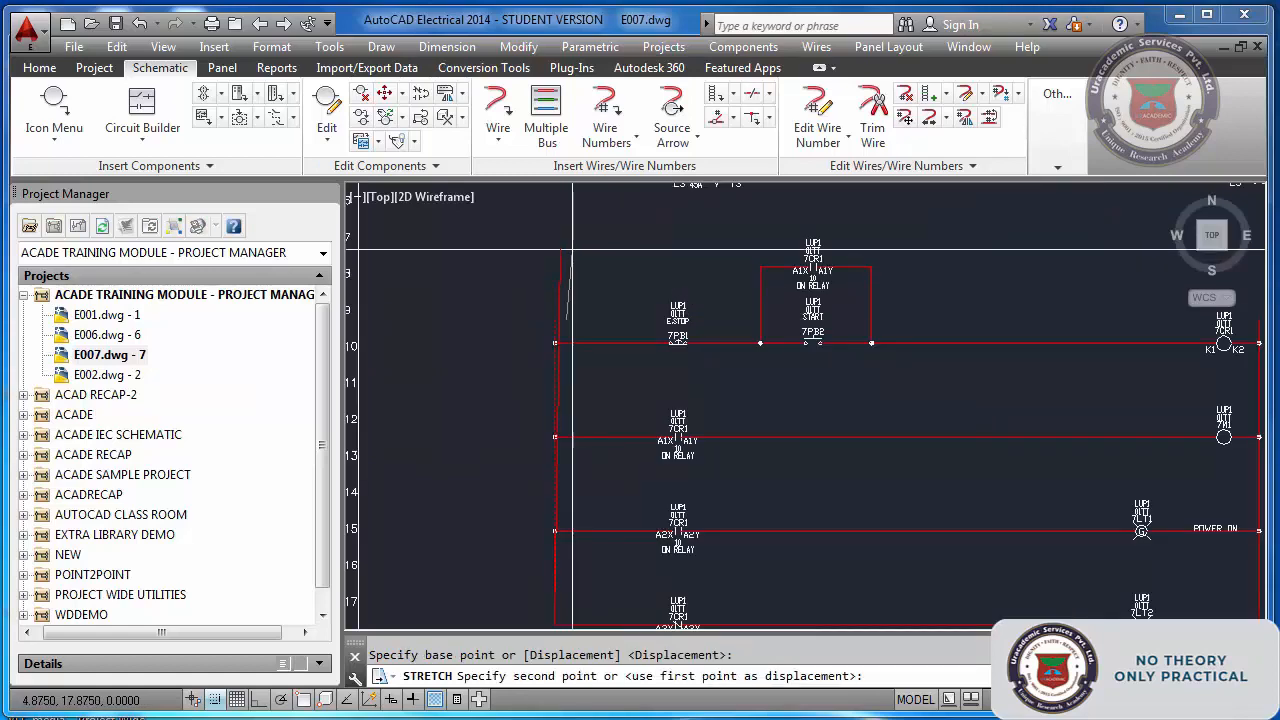
key(F8)
click(563, 243)
scroll(575, 250, down, 7)
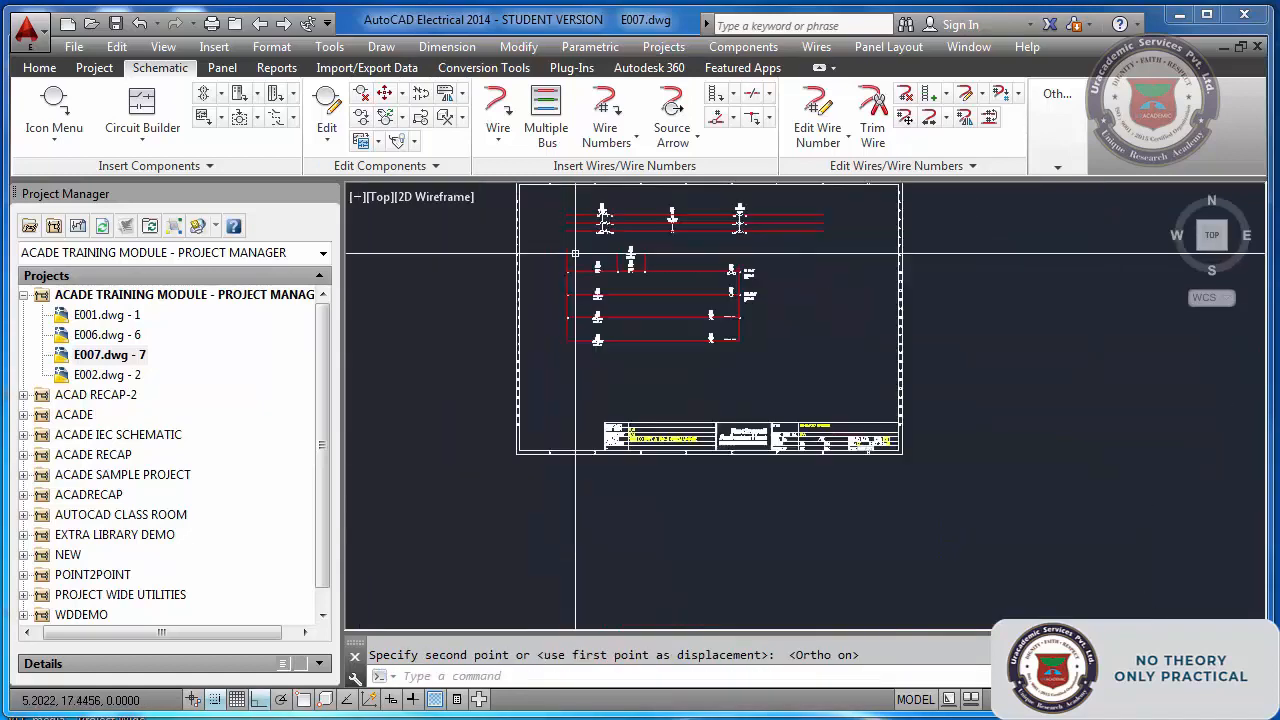
- Stretch the upper end of the ladder's right vertical wire straight up about 1.6 units
scroll(752, 252, up, 8)
key(Return)
click(705, 311)
click(676, 342)
key(Return)
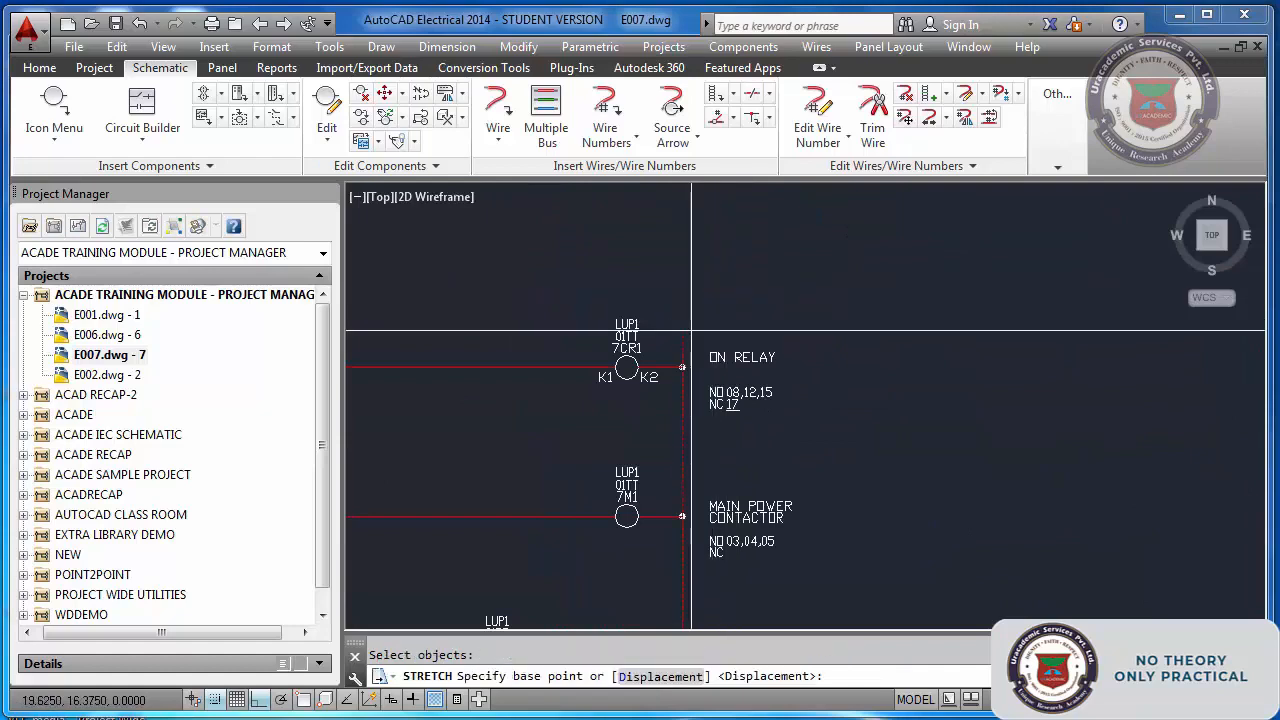
click(691, 330)
scroll(710, 238, down, 4)
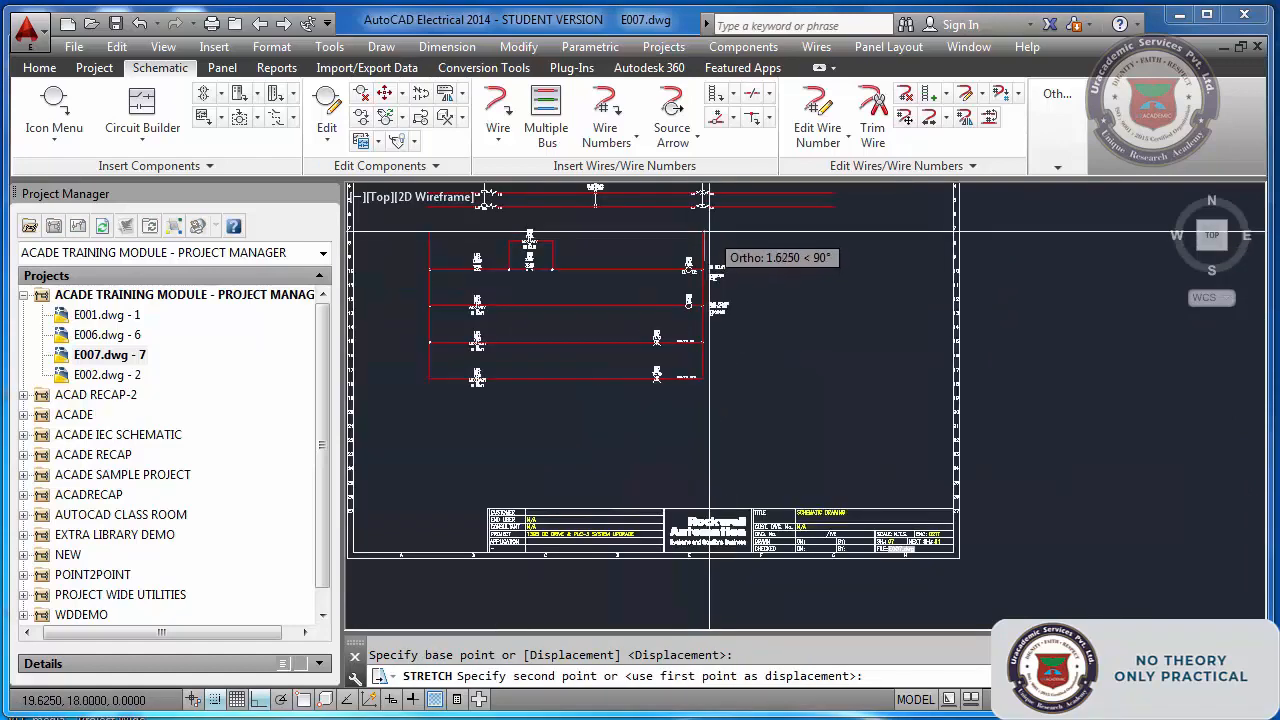
key(Escape)
- Fit the whole schematic sheet in view and save the drawing with both stretched ladder rails
text(z)
key(Return)
text(e)
key(Return)
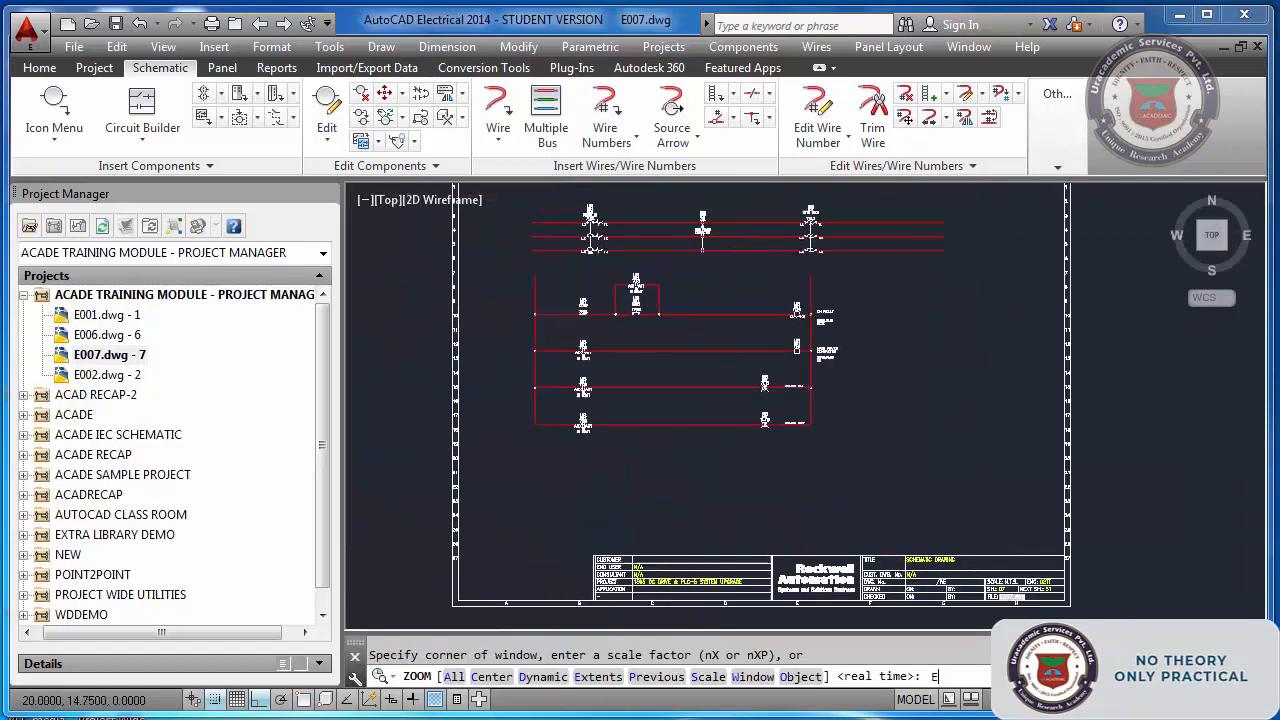
key(ctrl+s)
- Switch to drawing E006 and erase the existing objects in the middle of the sheet
click(259, 22)
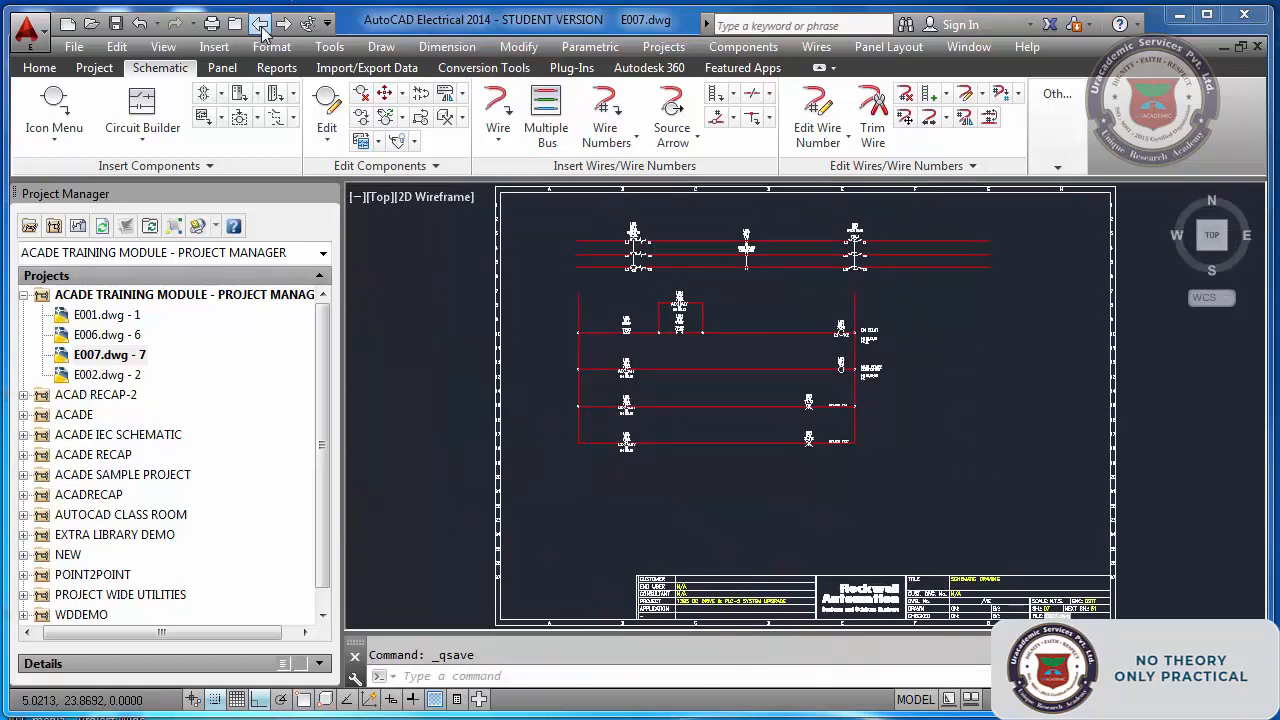
click(663, 288)
click(841, 439)
key(Delete)
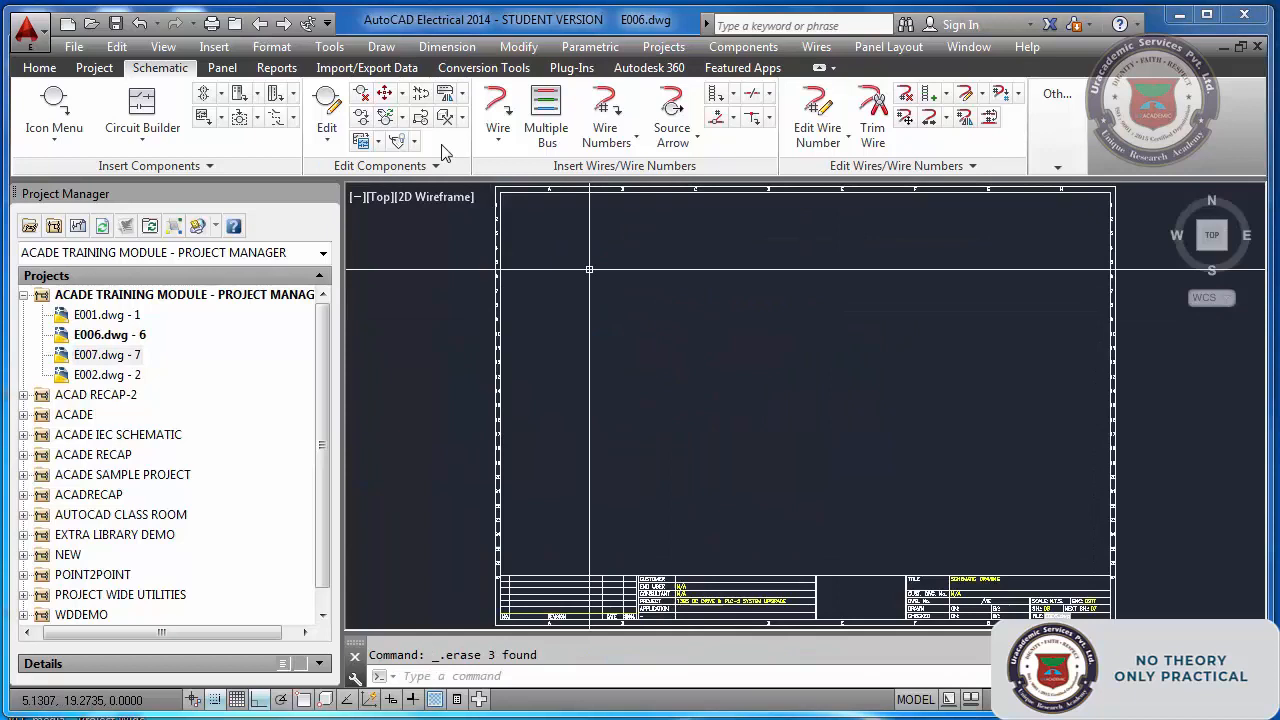
- Draw two separate parallel vertical wires in the middle of the E006 sheet and save the drawing
click(500, 108)
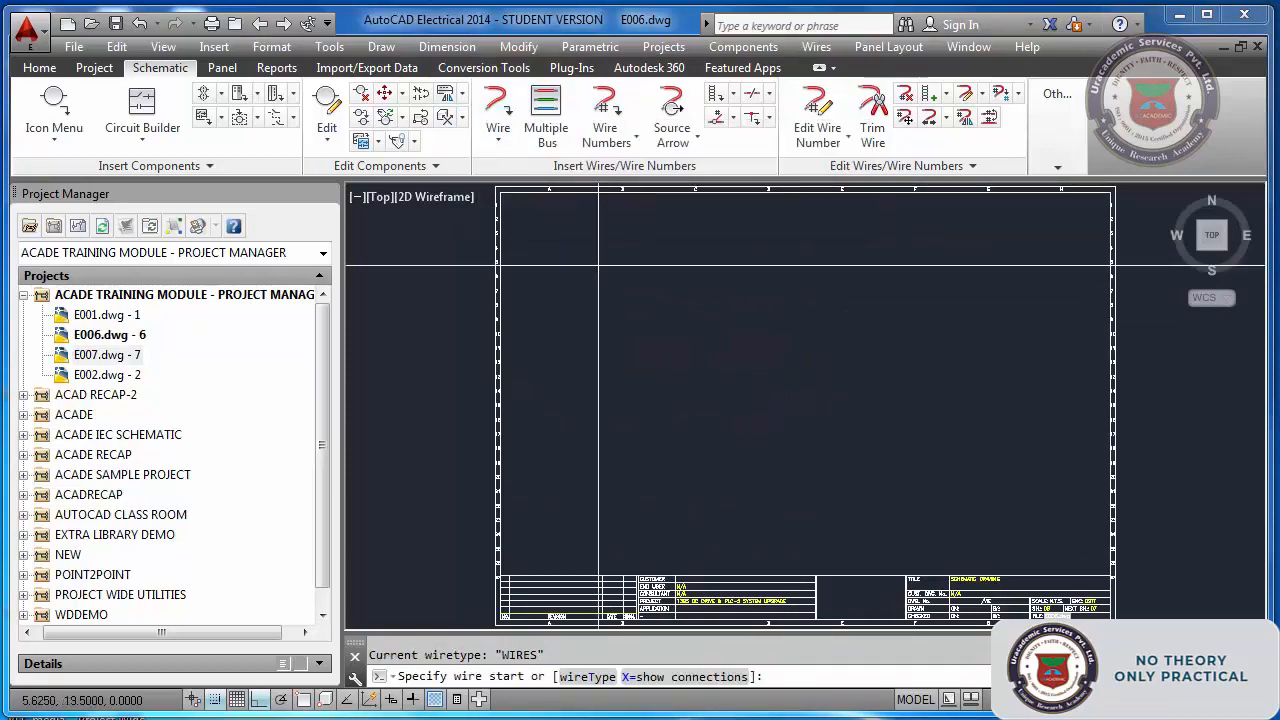
click(657, 432)
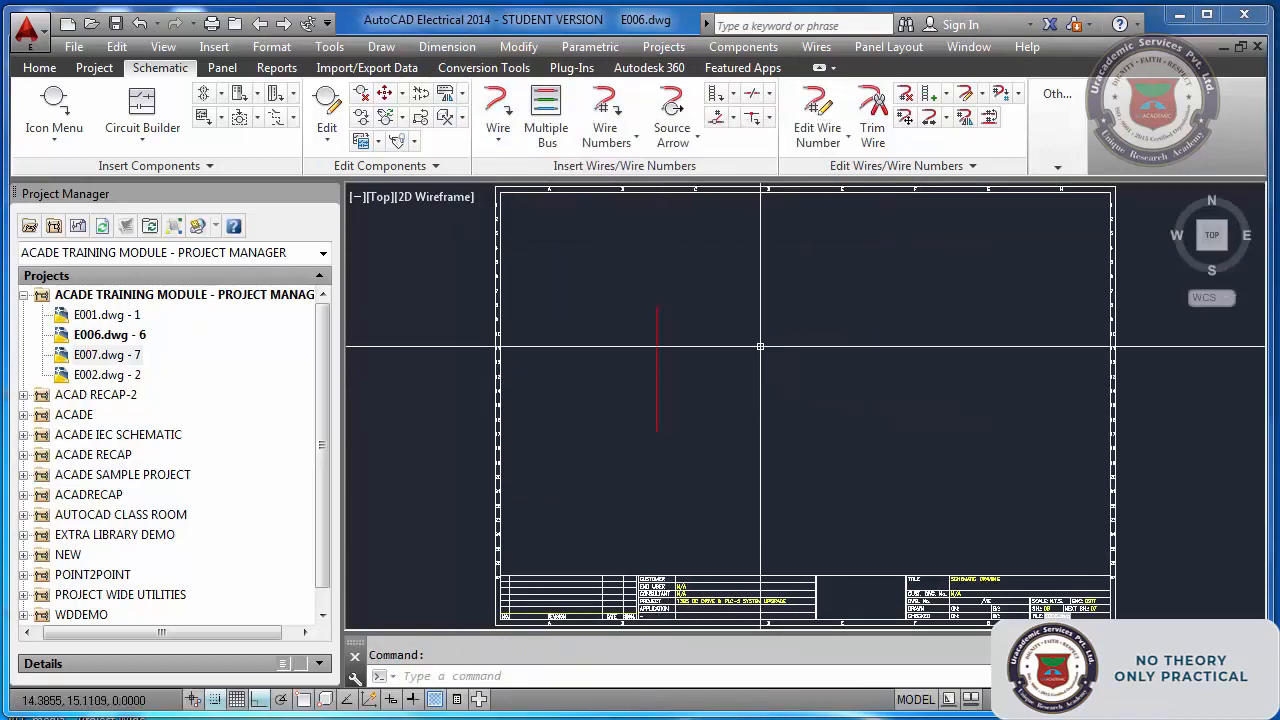
click(805, 304)
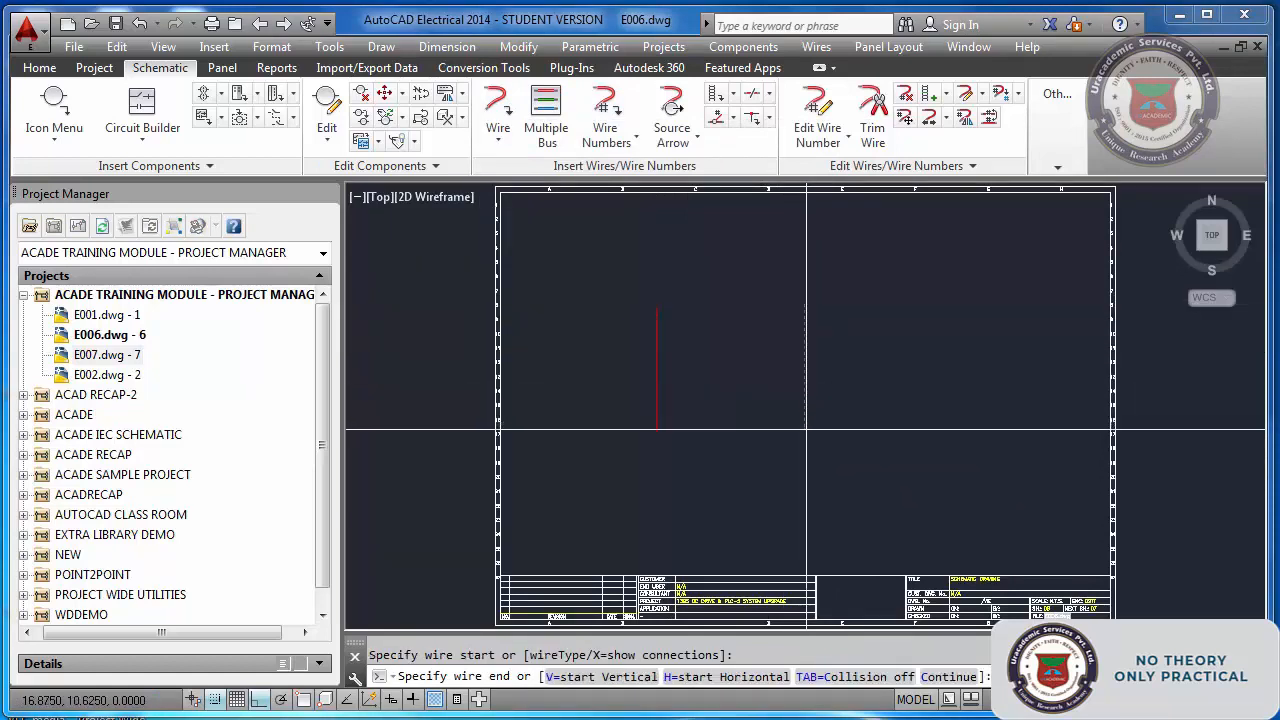
click(805, 430)
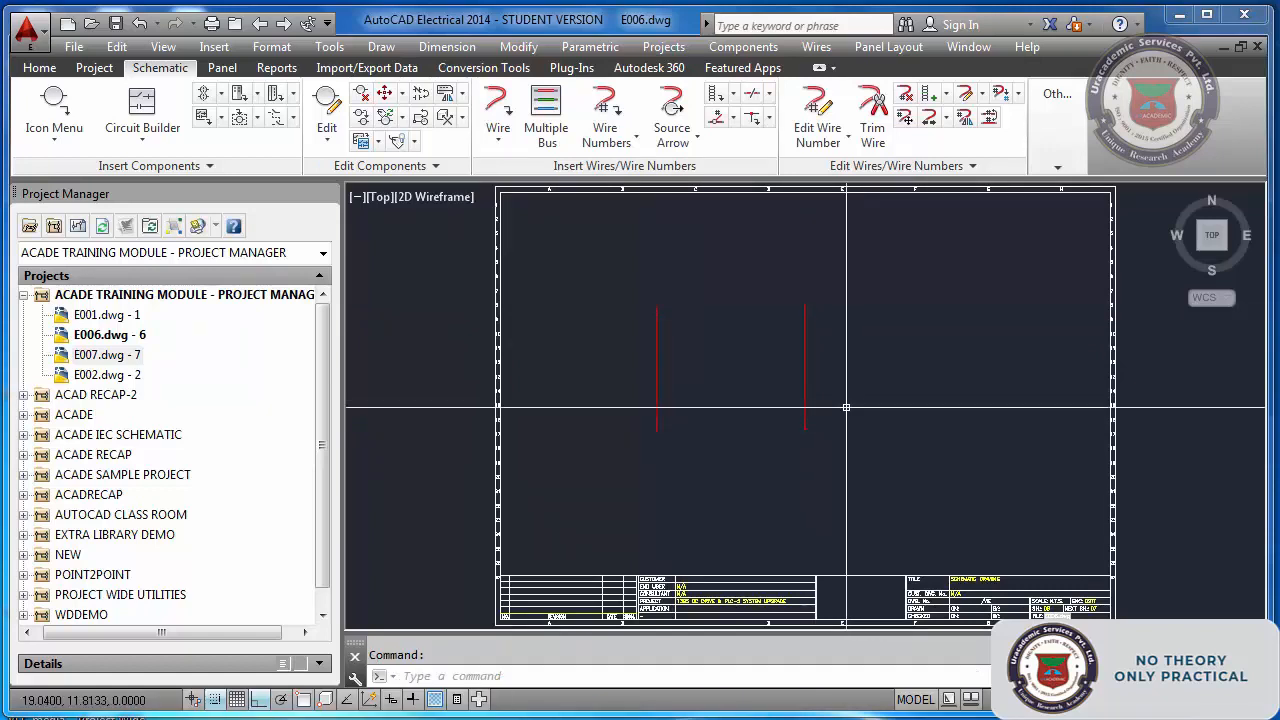
key(ctrl+s)
key(Escape)
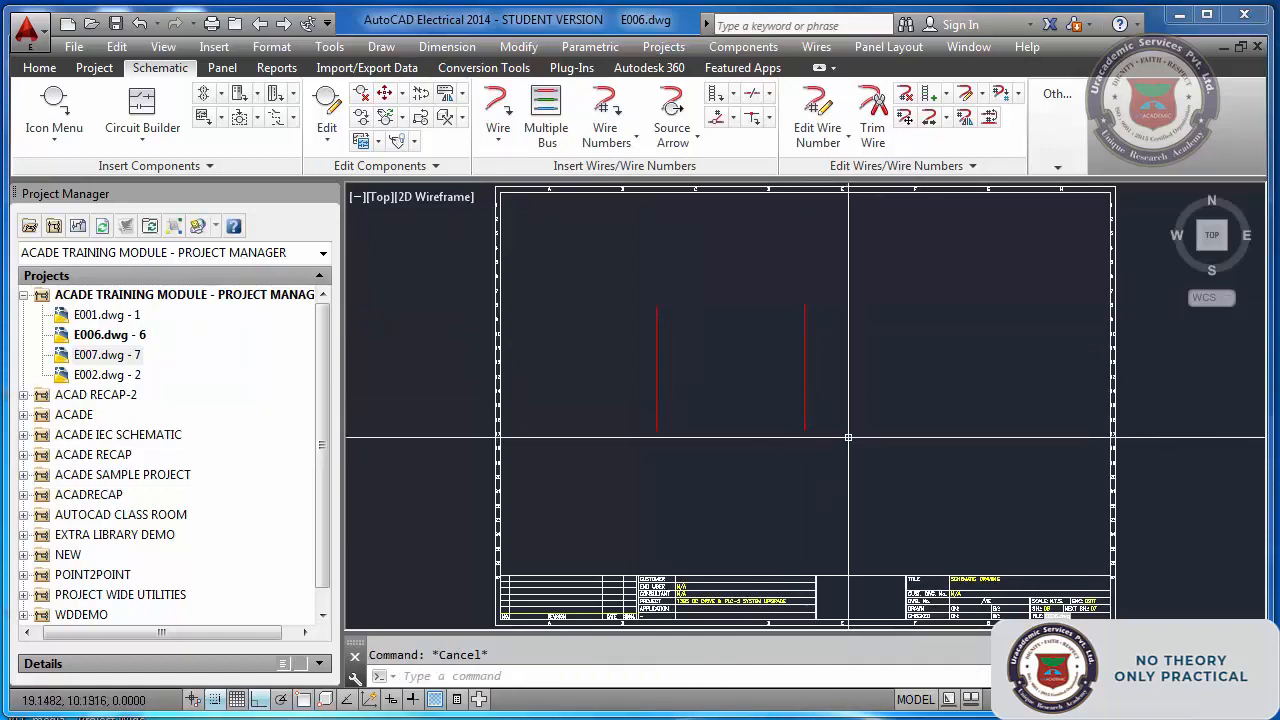
key(ctrl+s)
- Add a source arrow to the left wire's lower end with code 7110P-01 and description 110VAC PHASE, without matching destination arrows
click(690, 140)
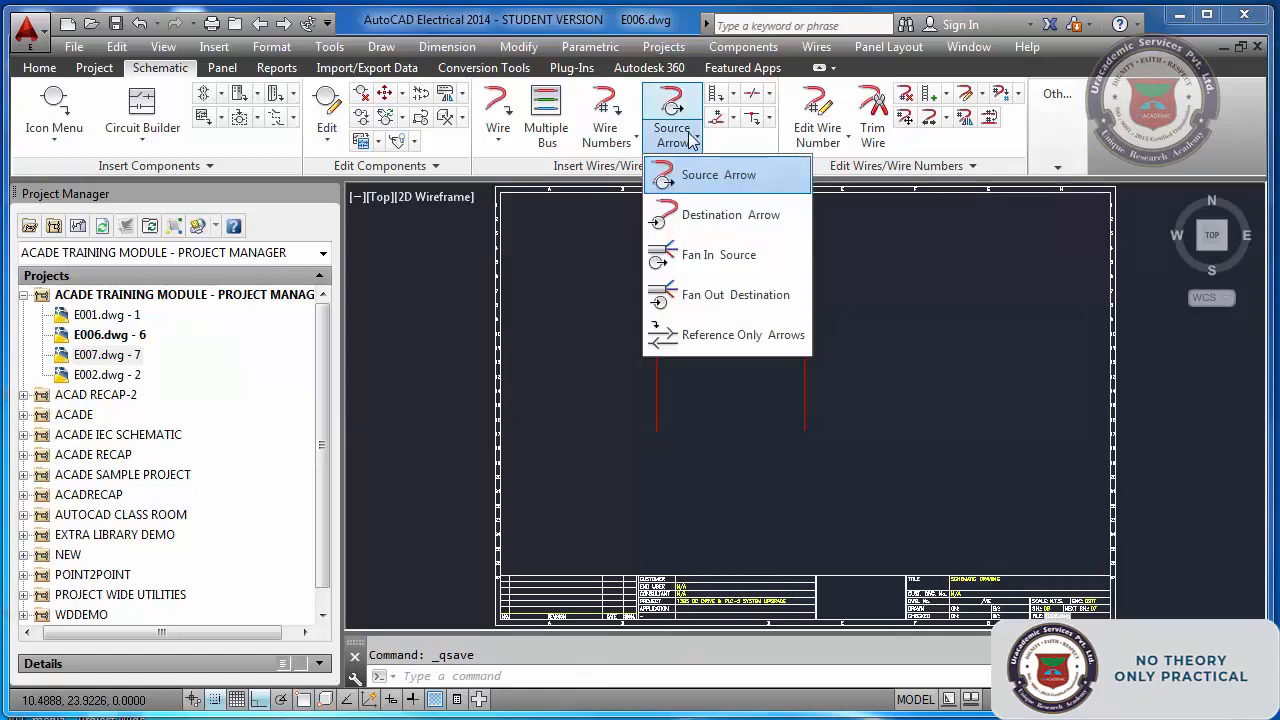
click(697, 176)
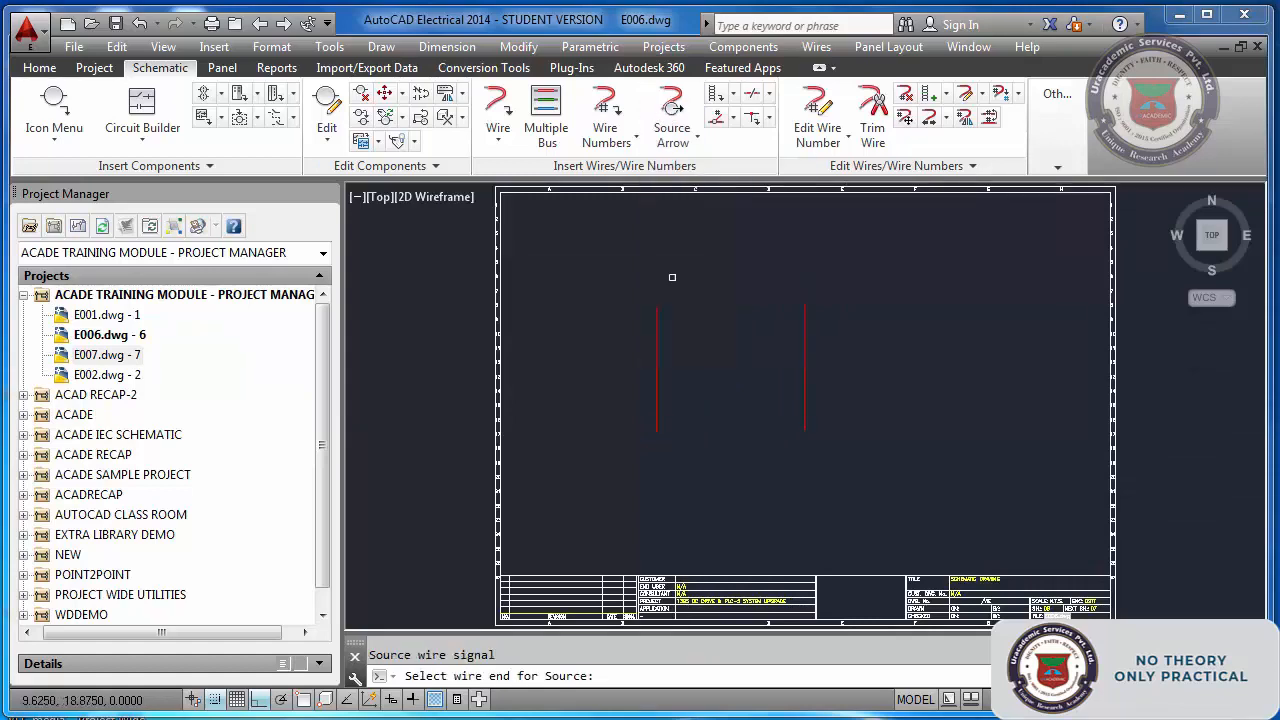
click(656, 429)
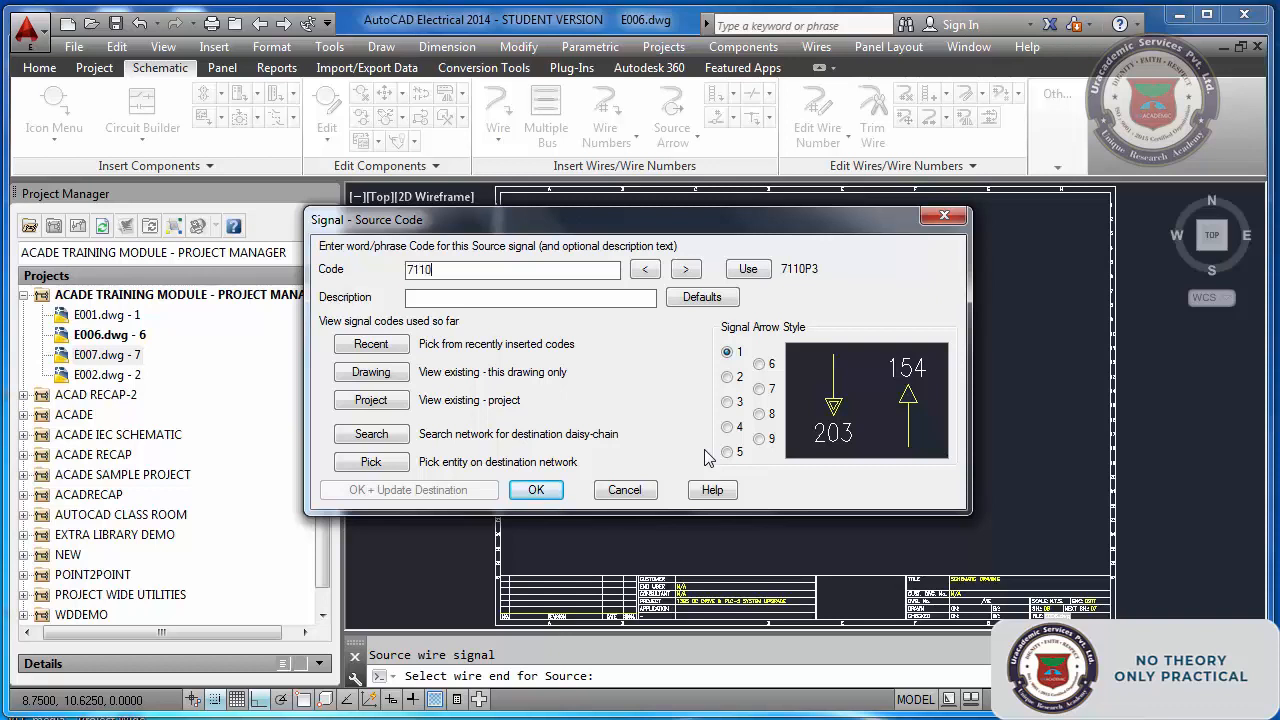
text(110VAC PHASE)
click(536, 490)
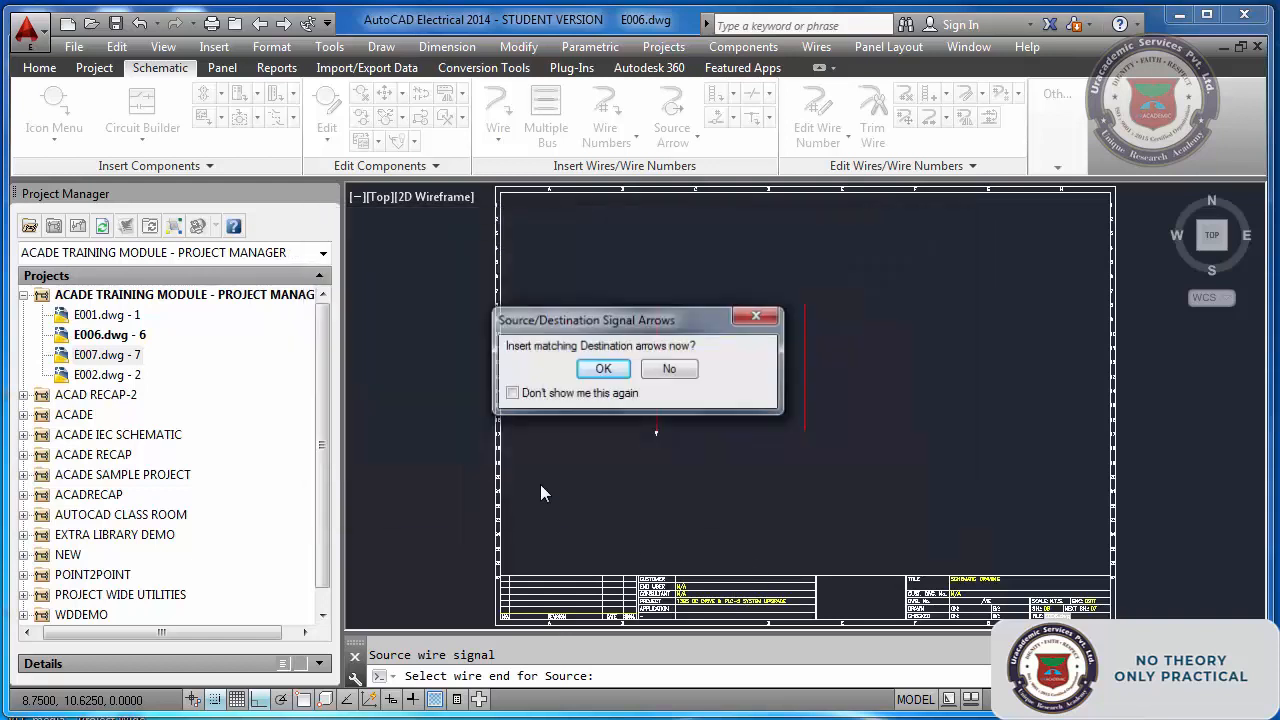
click(669, 371)
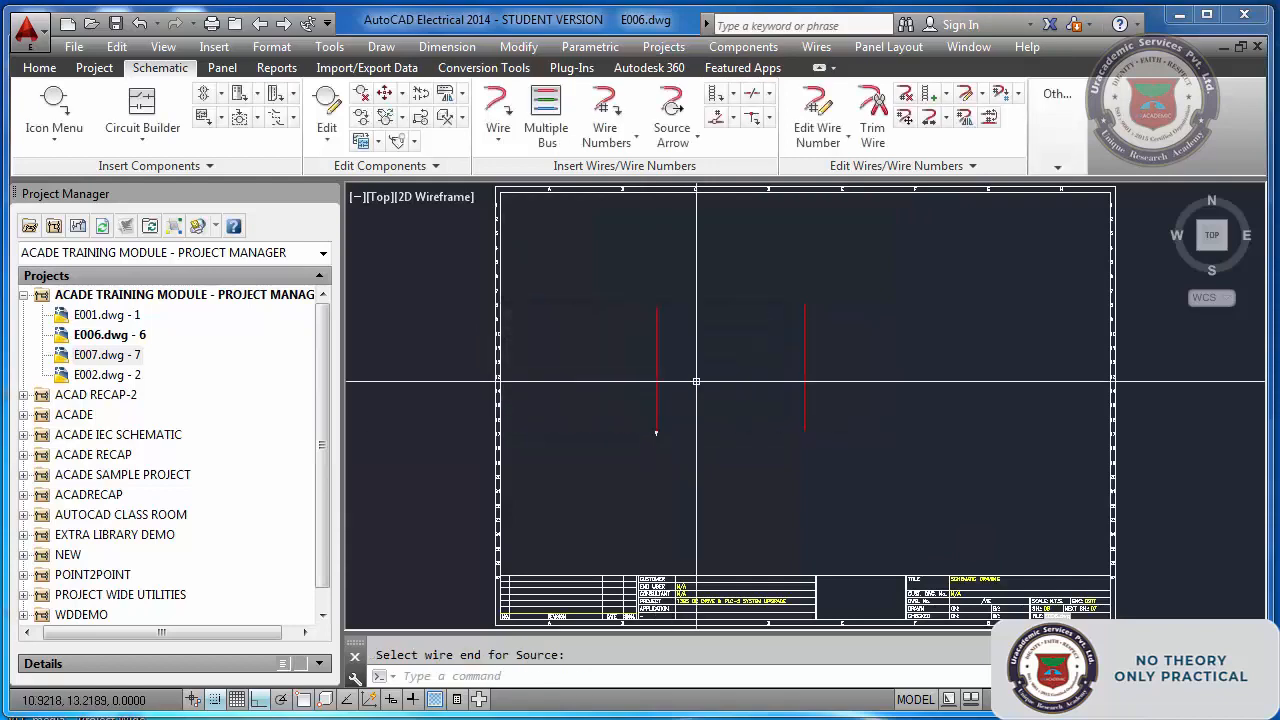
- Add a source arrow to the right wire's lower end with code 7110N1 and description 110VAC NEUTRAL, without matching destination arrows
click(656, 432)
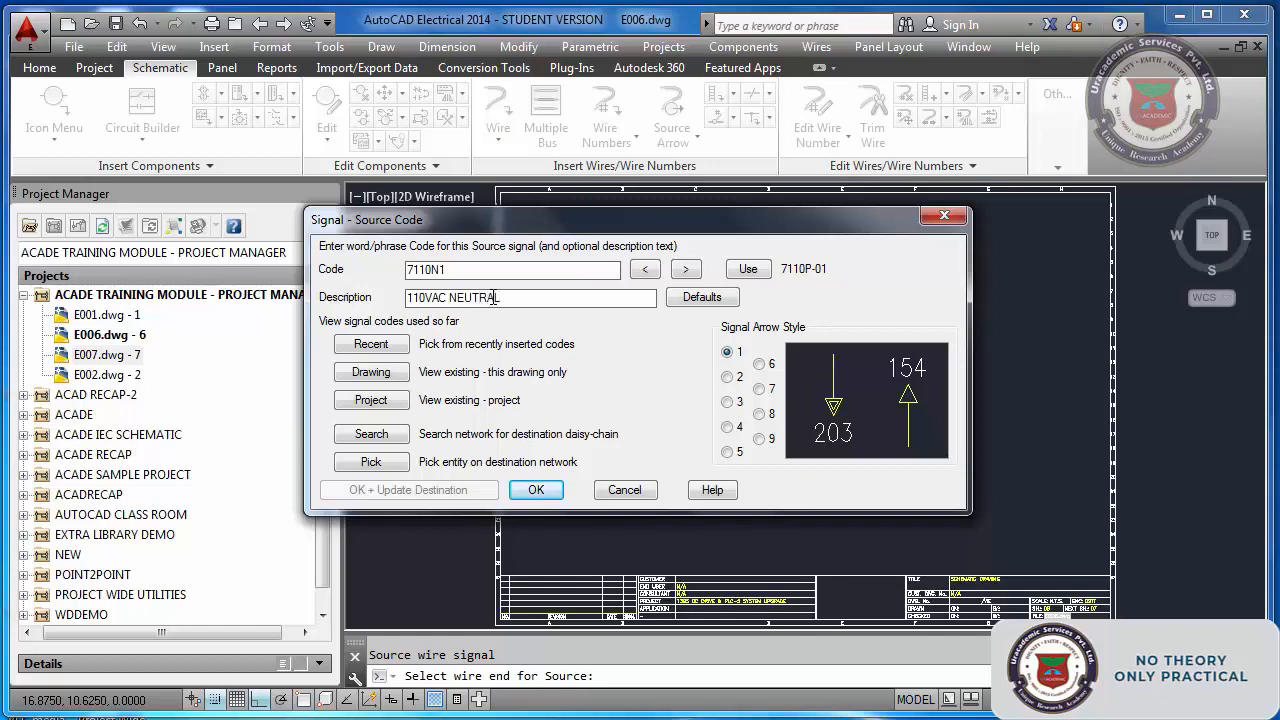
click(537, 490)
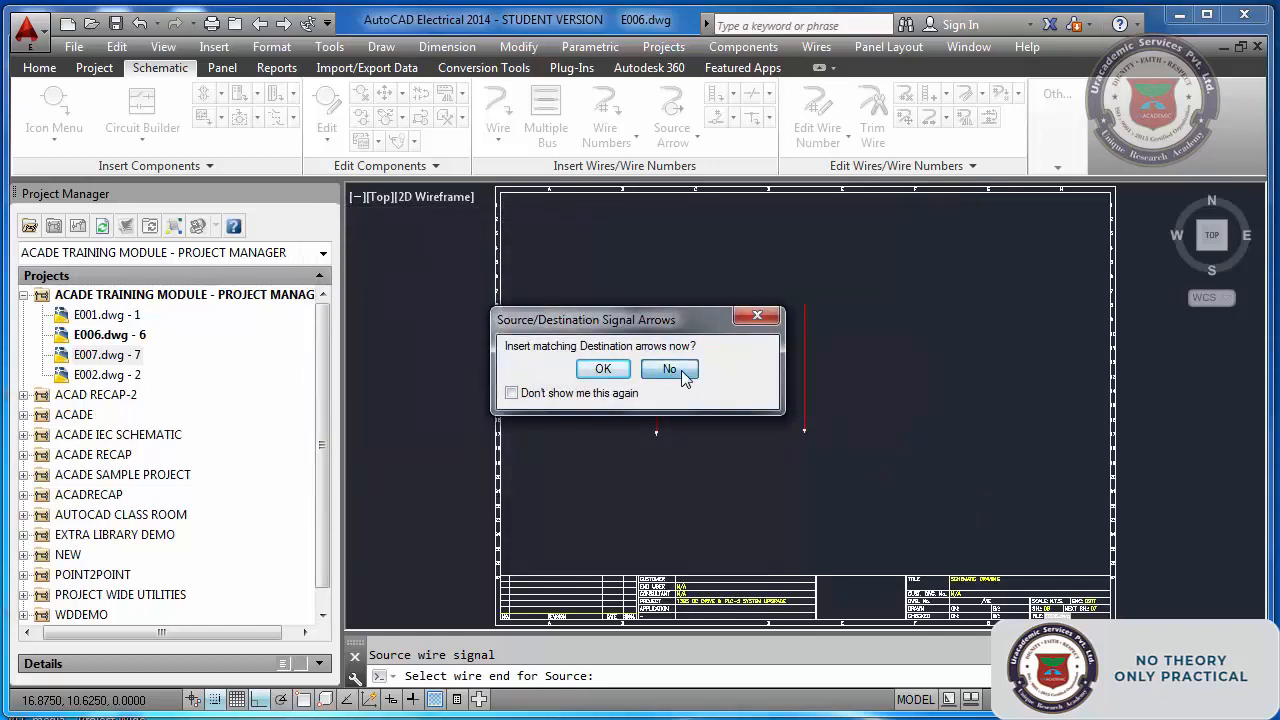
click(666, 368)
- Switch to drawing E007 and add a destination arrow to the left ladder rail's upper end using signal code 7110P, 110VAC PHASE
click(284, 24)
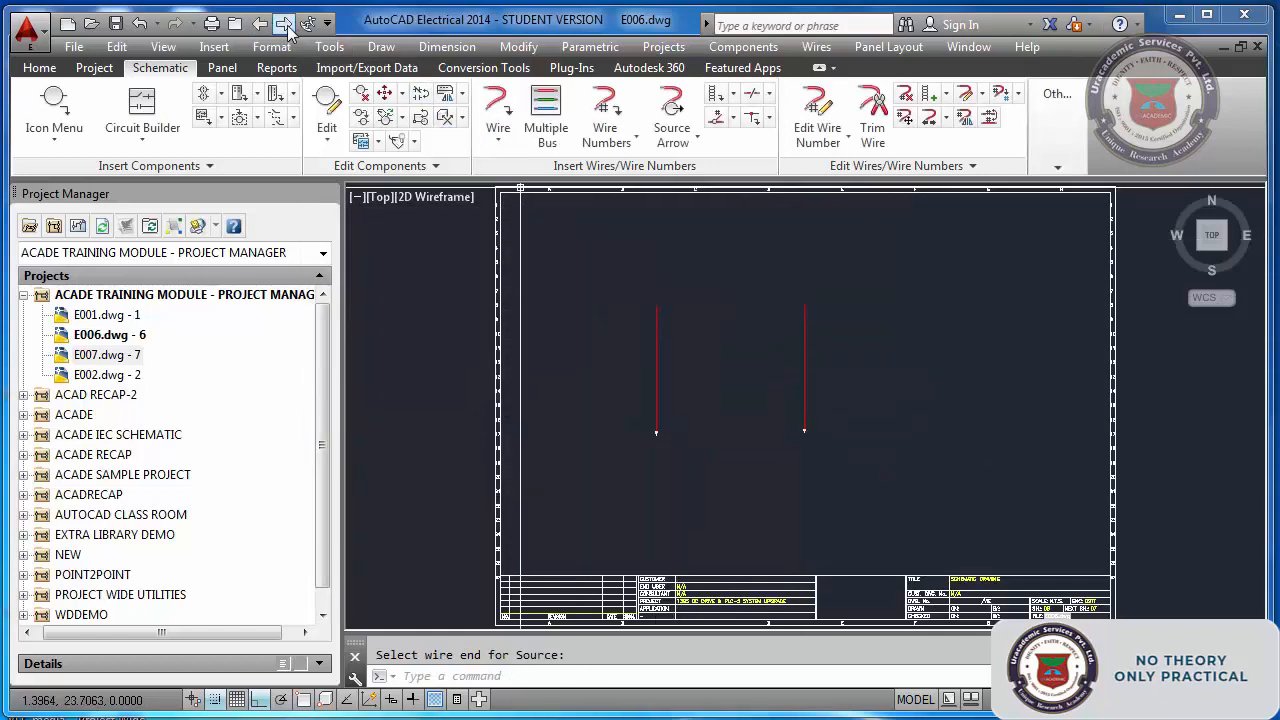
click(697, 142)
click(665, 210)
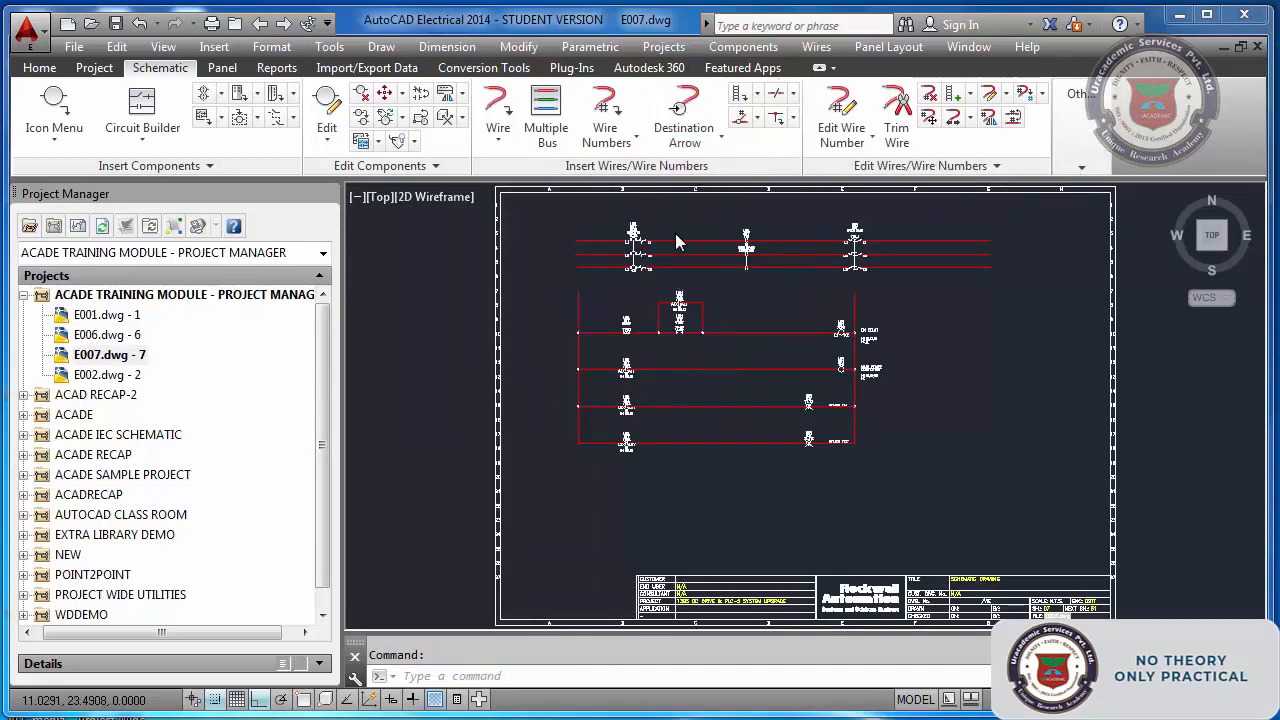
click(578, 297)
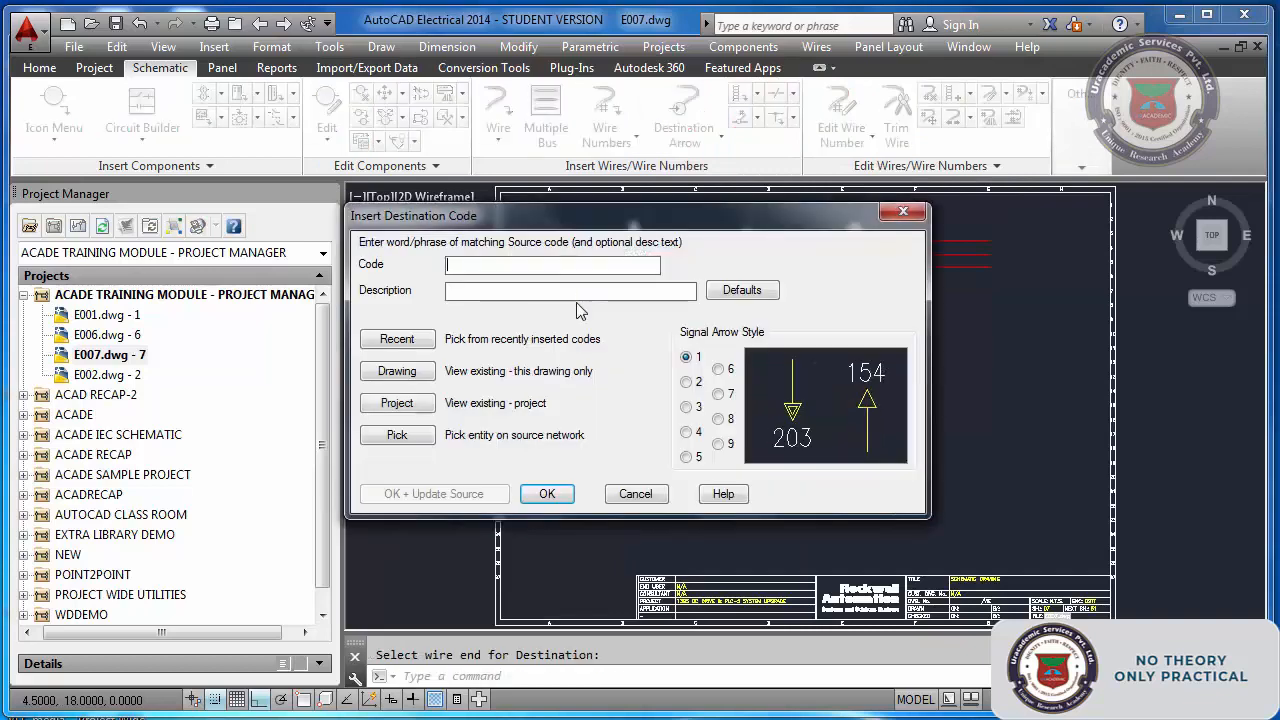
click(408, 341)
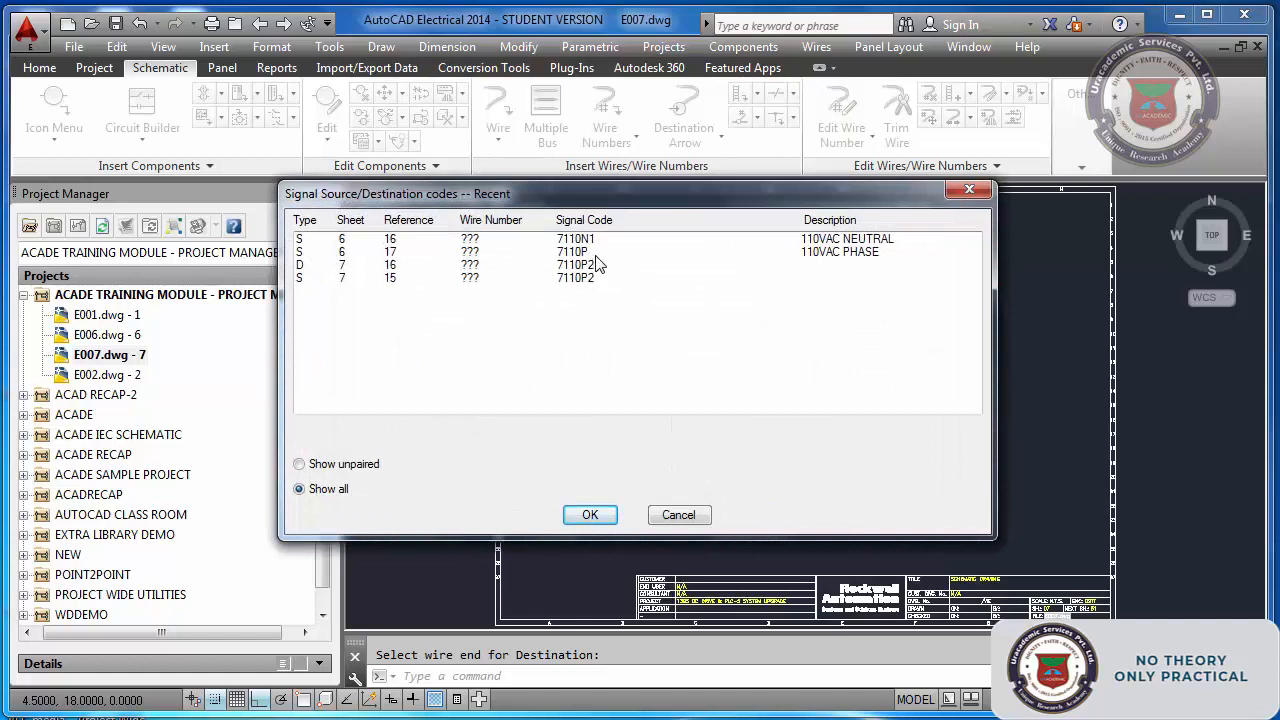
click(596, 256)
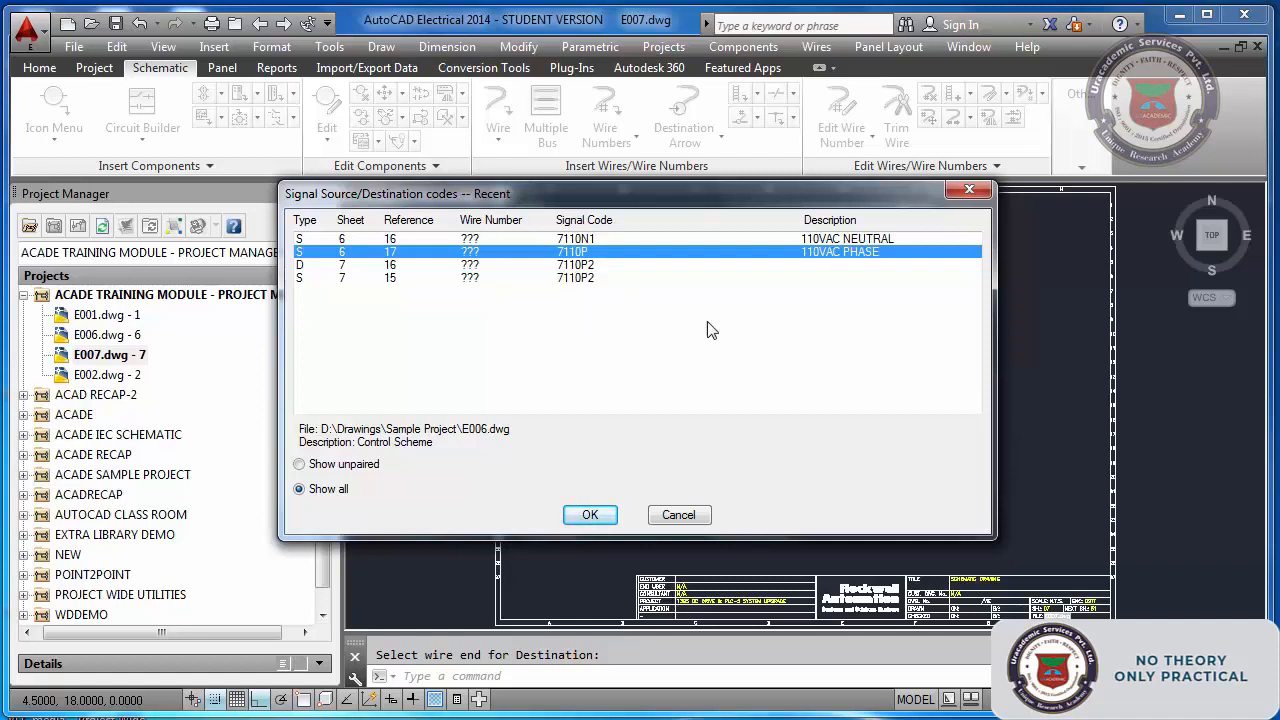
click(590, 514)
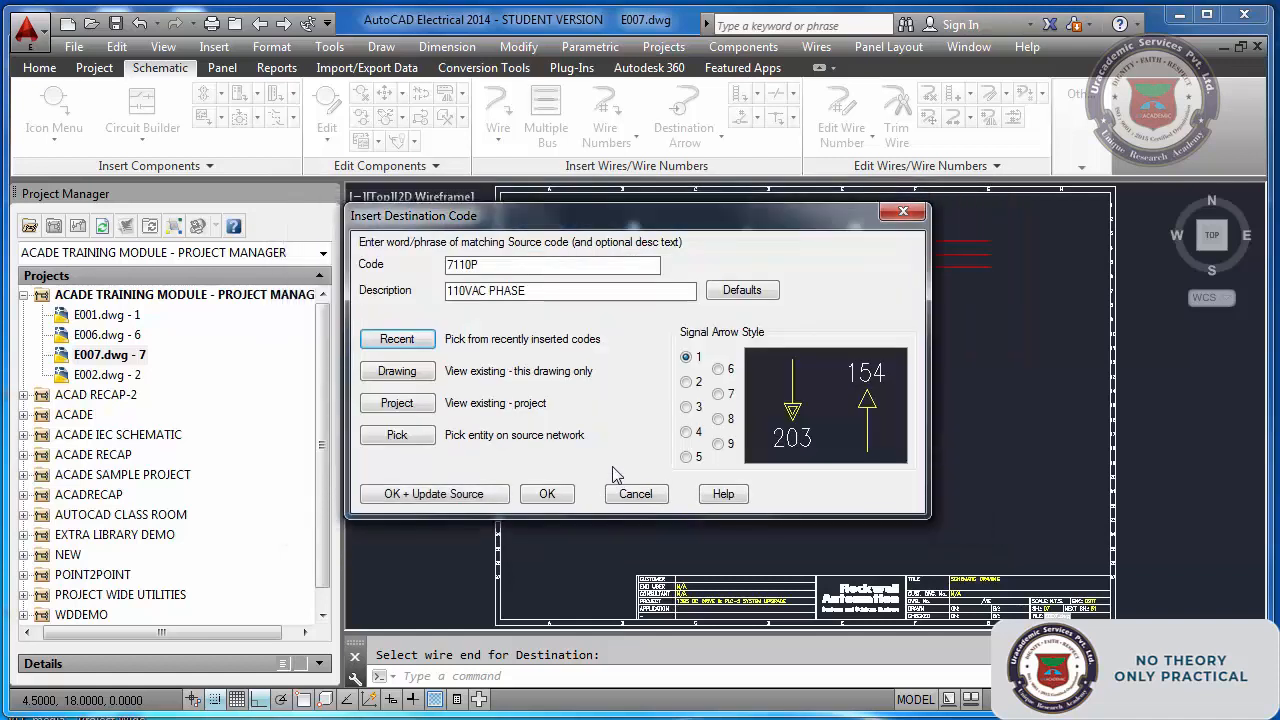
click(547, 494)
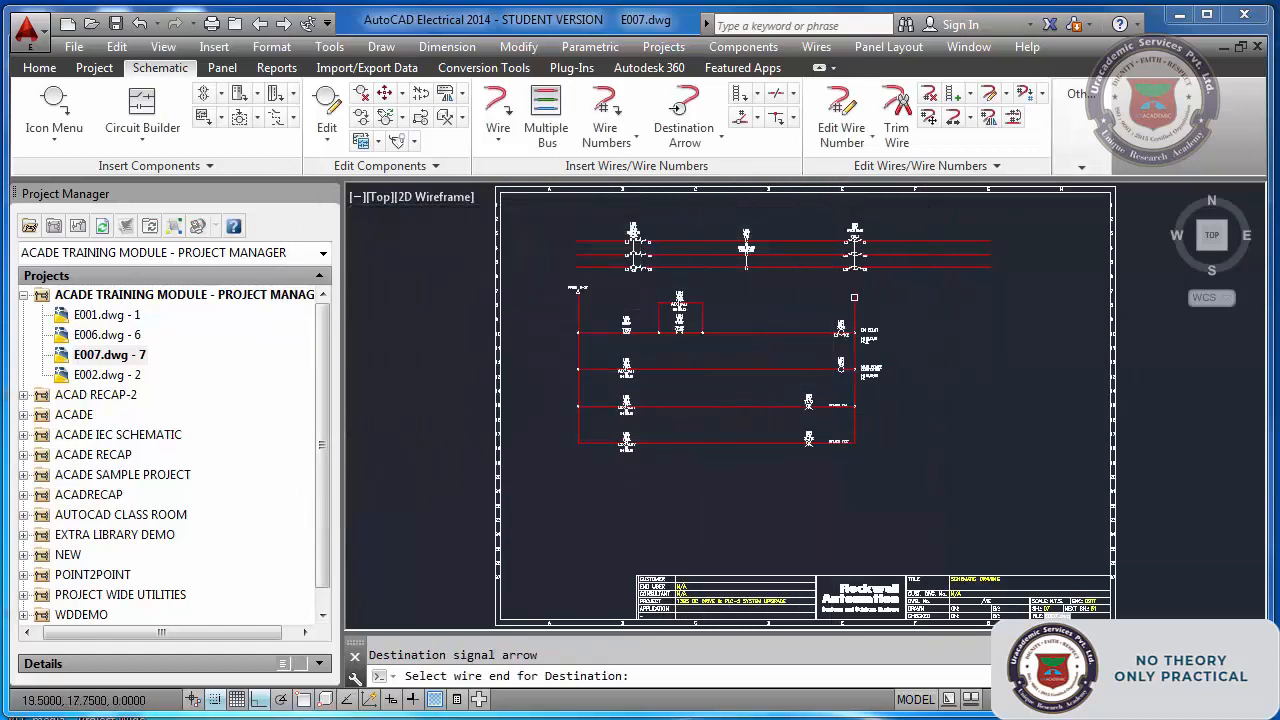
- Add a destination arrow to the right ladder rail's upper end using the recent signal code 7110N1, 110VAC NEUTRAL
click(854, 297)
click(411, 348)
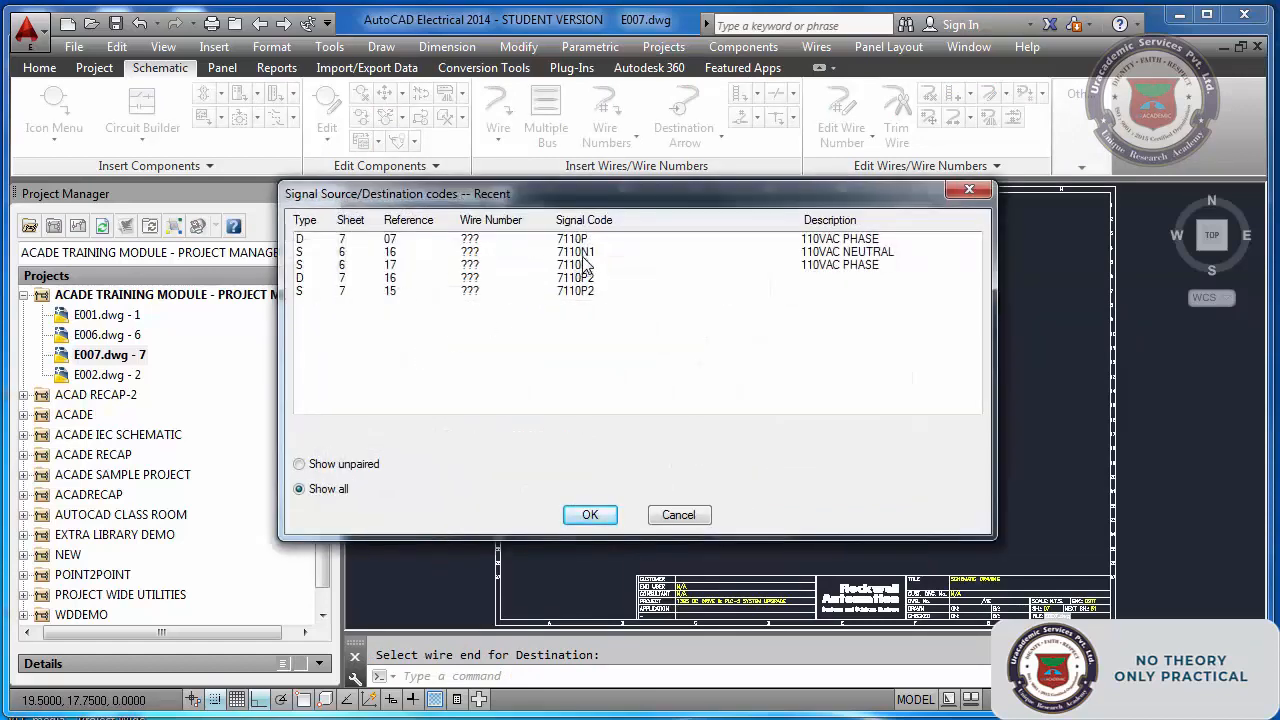
click(584, 254)
click(589, 514)
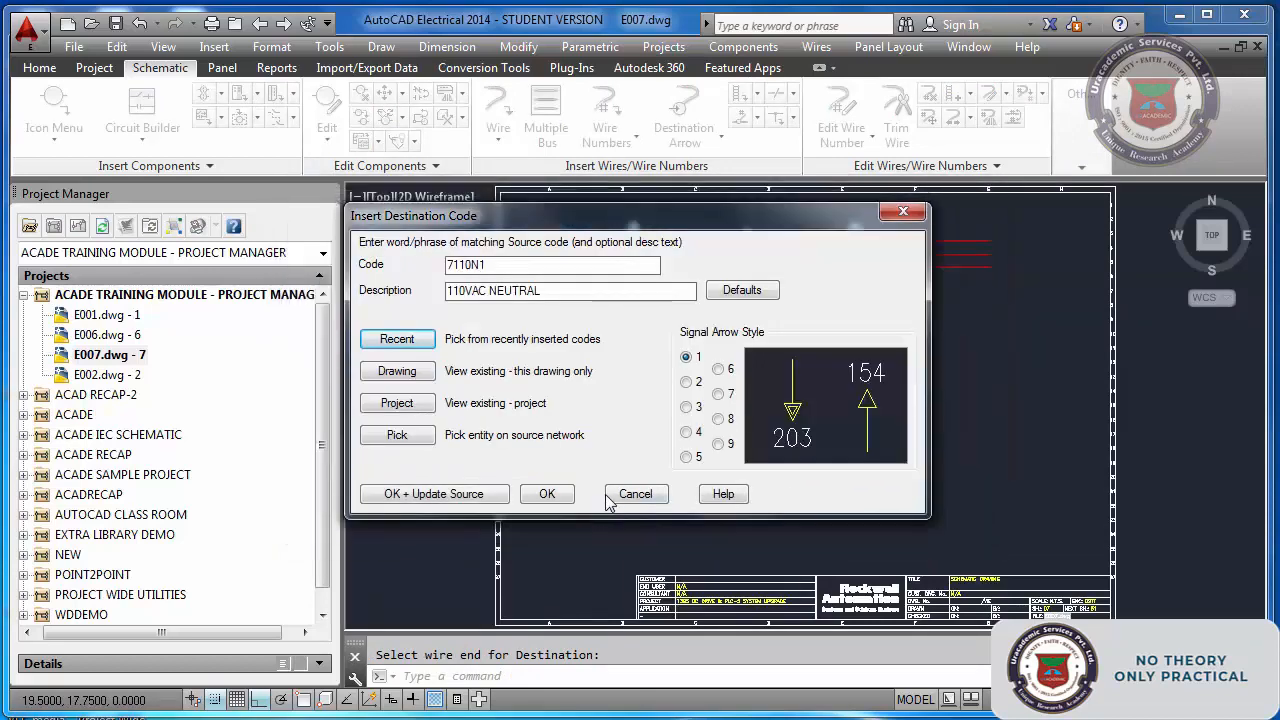
click(563, 500)
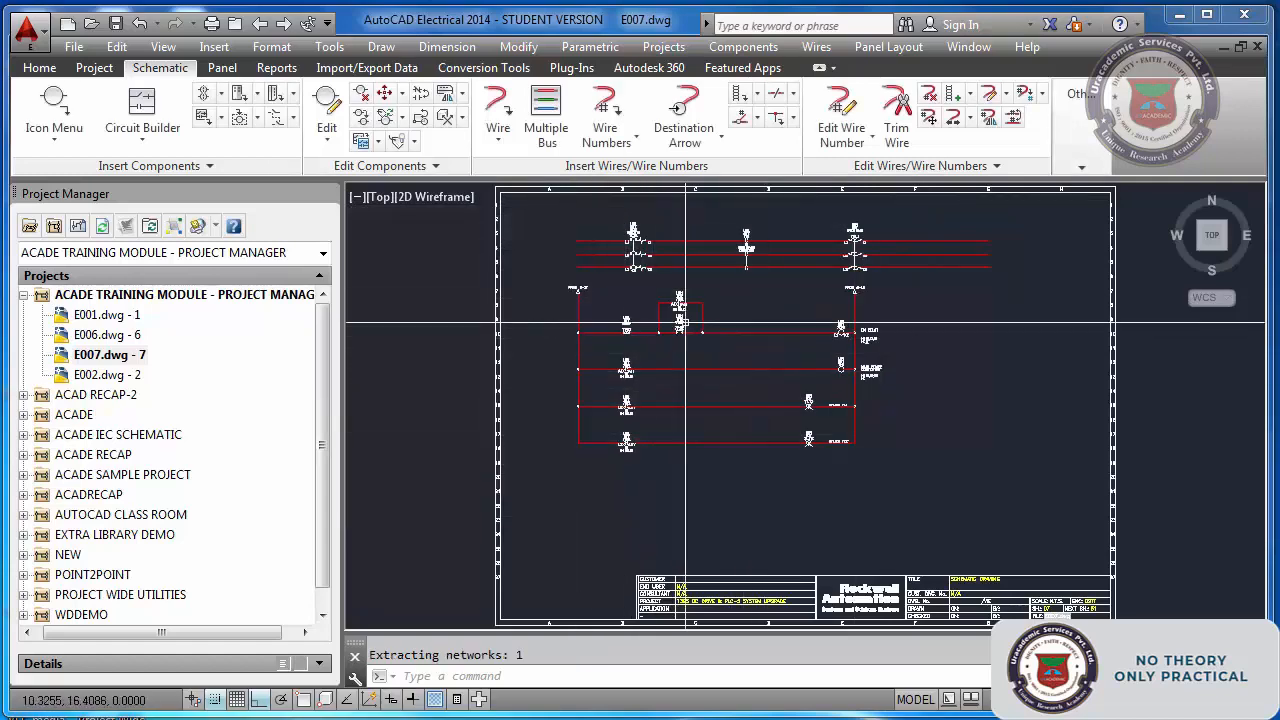
- Check the cross-references at the two new destination arrows and save drawing E007
scroll(716, 265, up, 5)
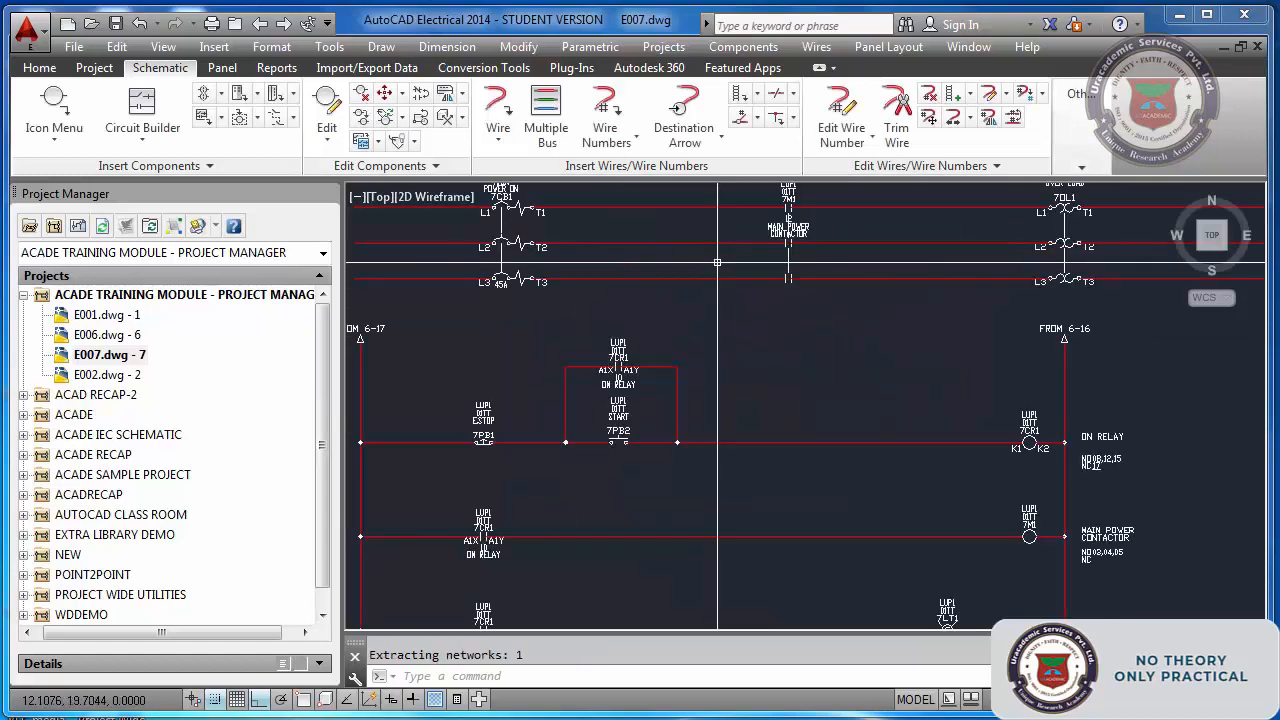
key(Escape)
text(z)
key(Return)
scroll(716, 265, down, 5)
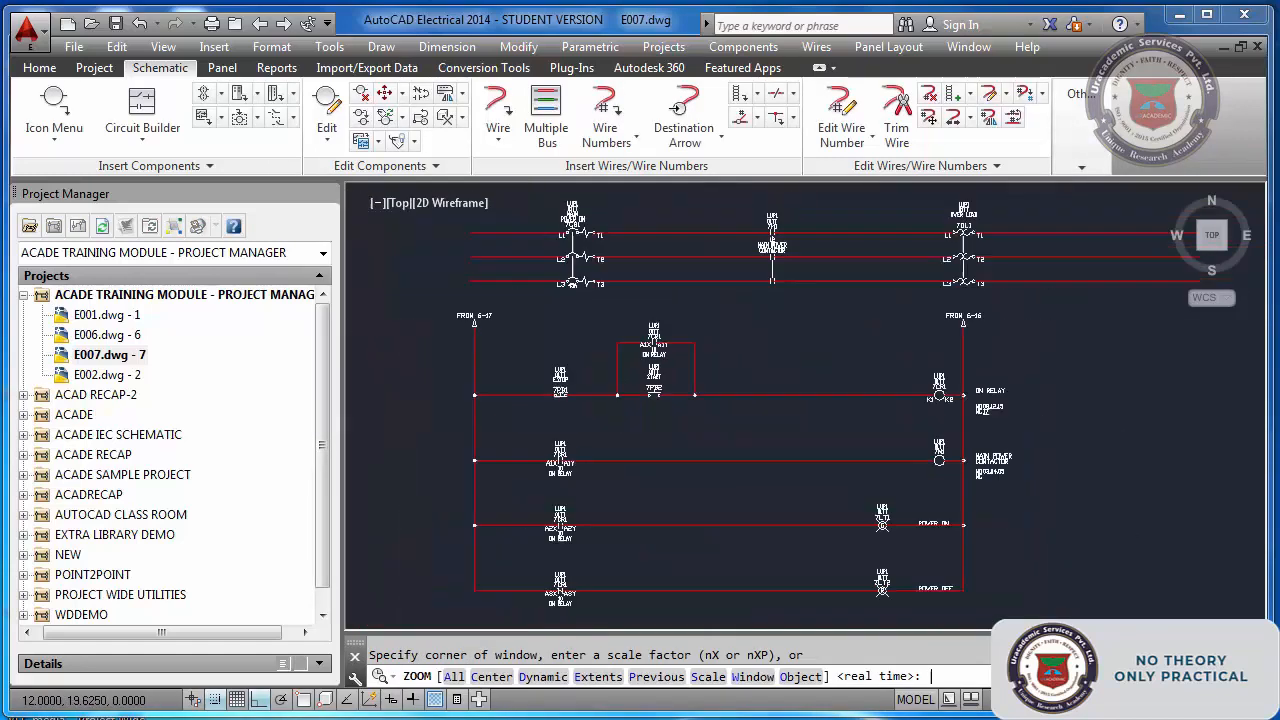
key(Escape)
key(ctrl+s)
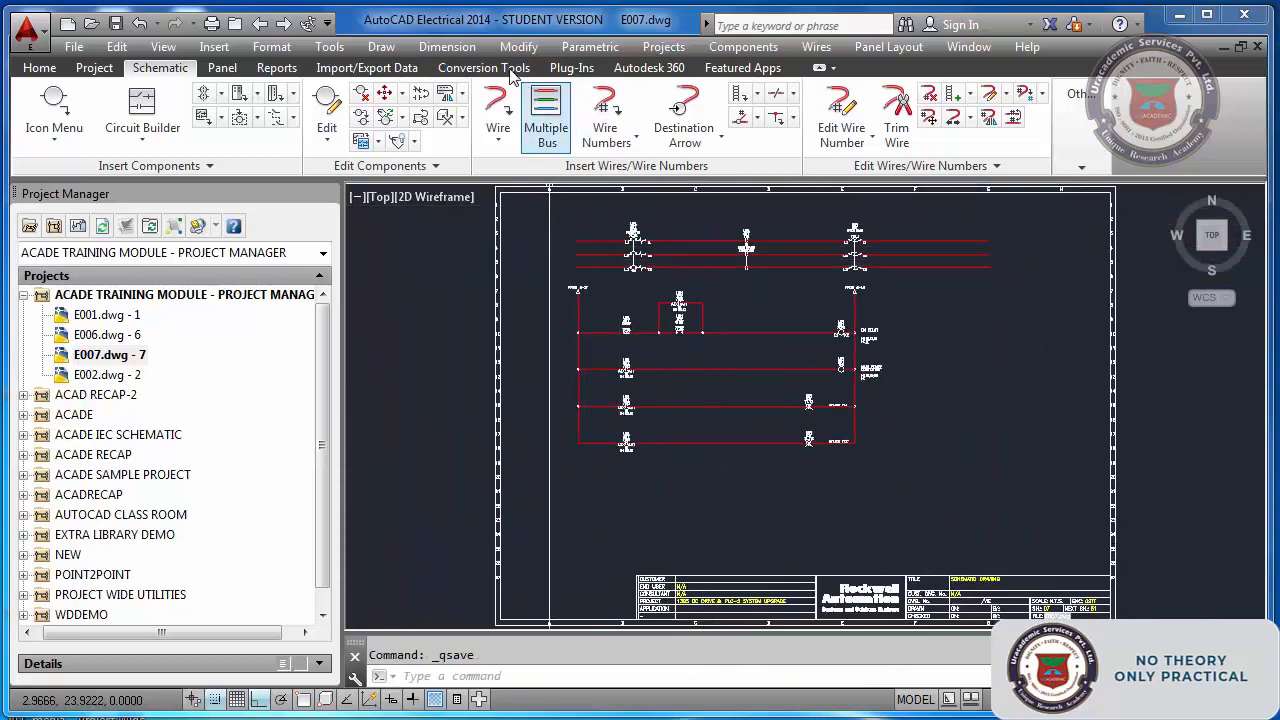
- Tag/retag all wires project-wide in drawings E006 and E007 with reference-based tags, cross-referencing the signals
click(259, 23)
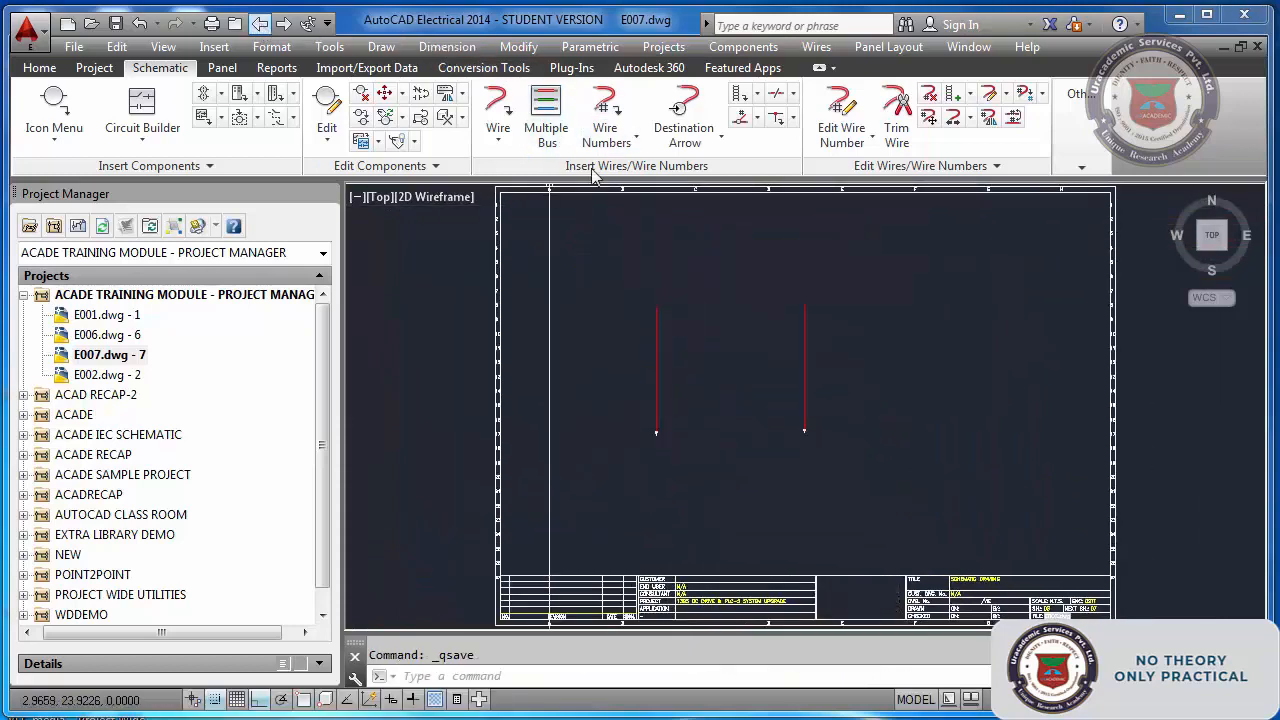
click(284, 24)
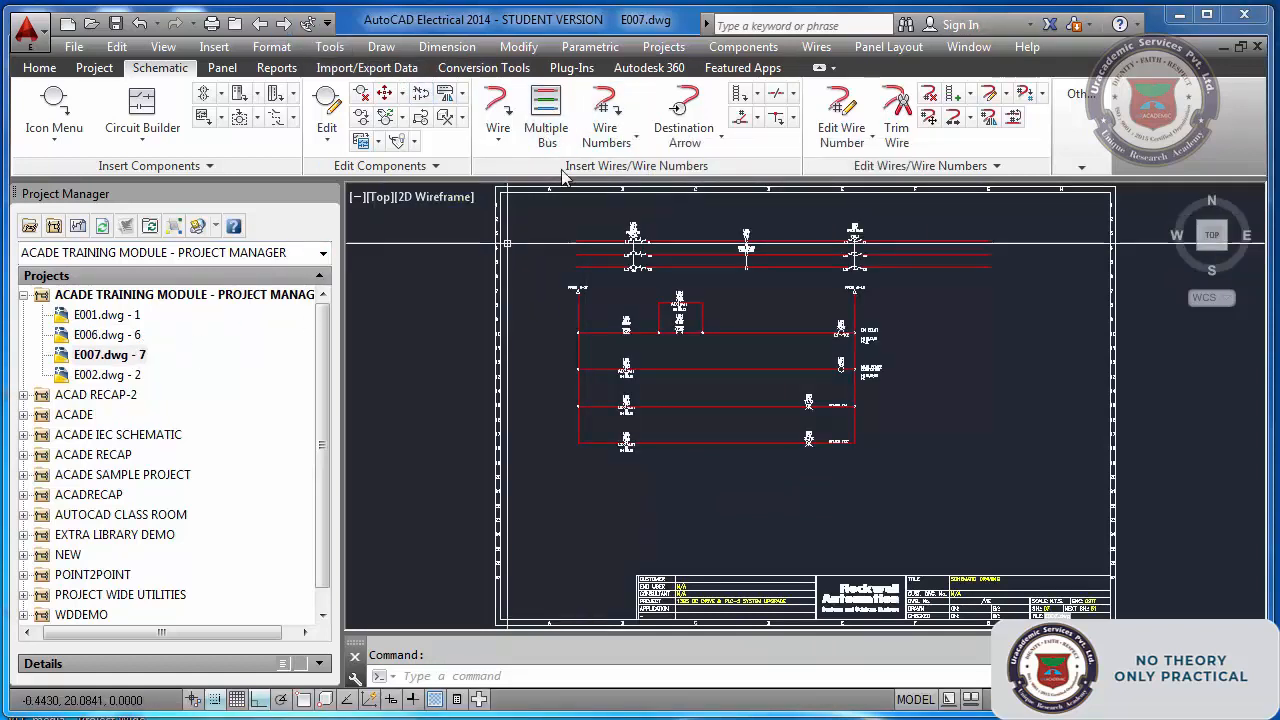
click(629, 125)
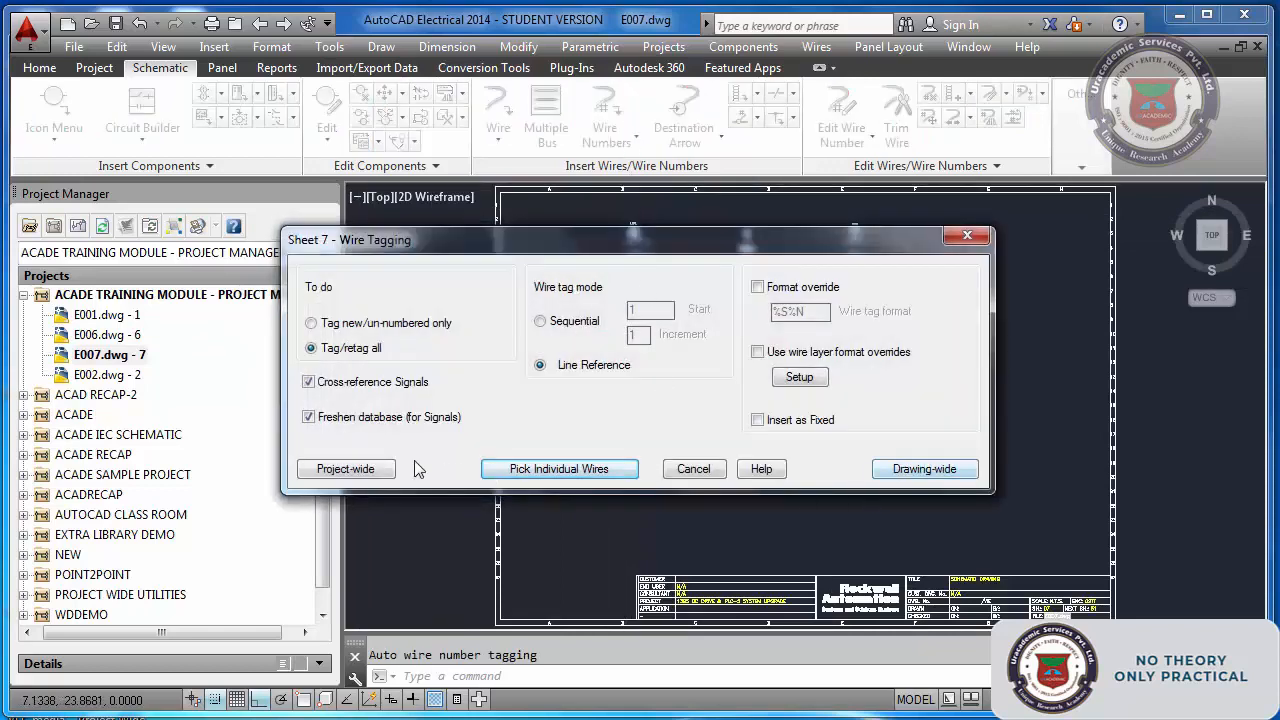
click(345, 469)
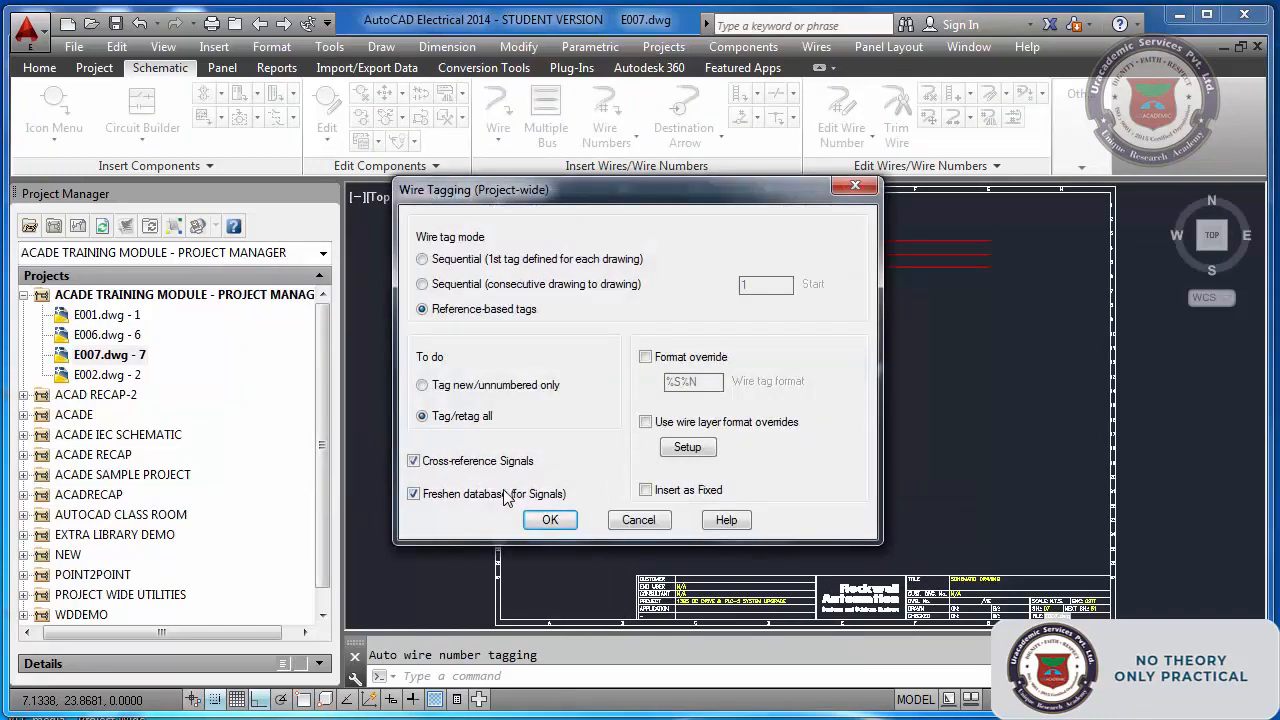
click(545, 521)
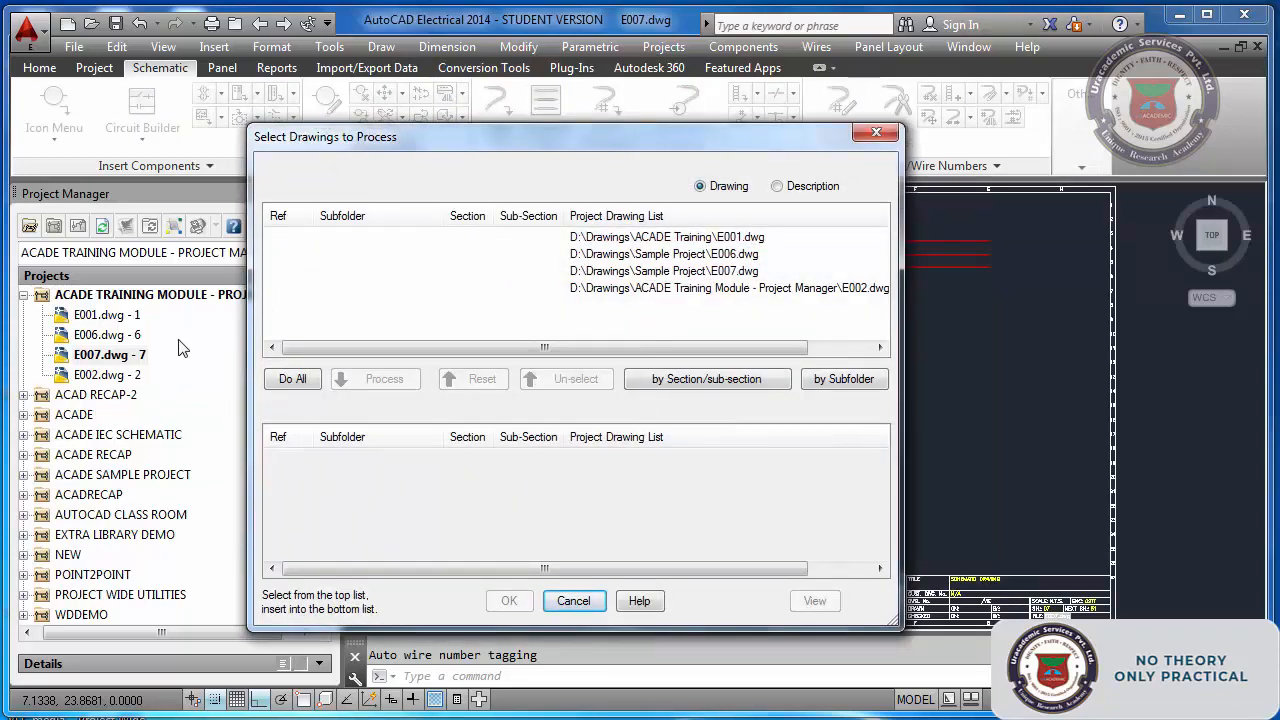
click(650, 258)
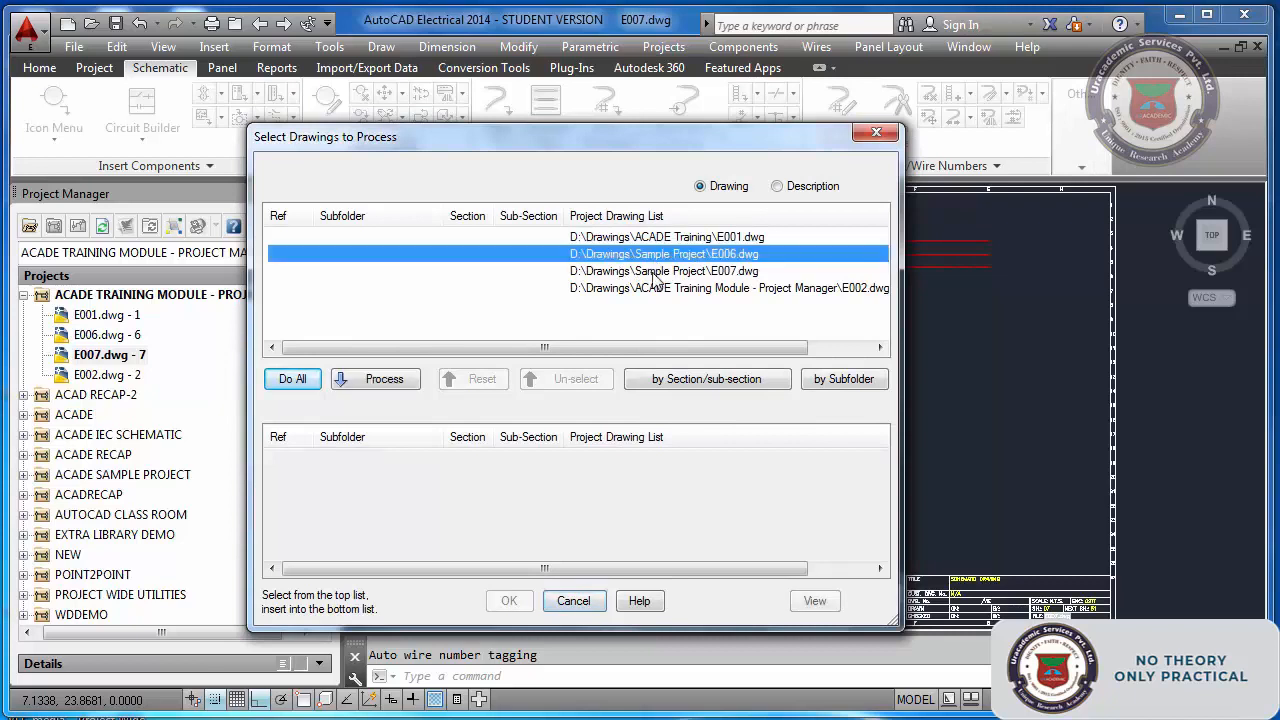
shift+click(686, 271)
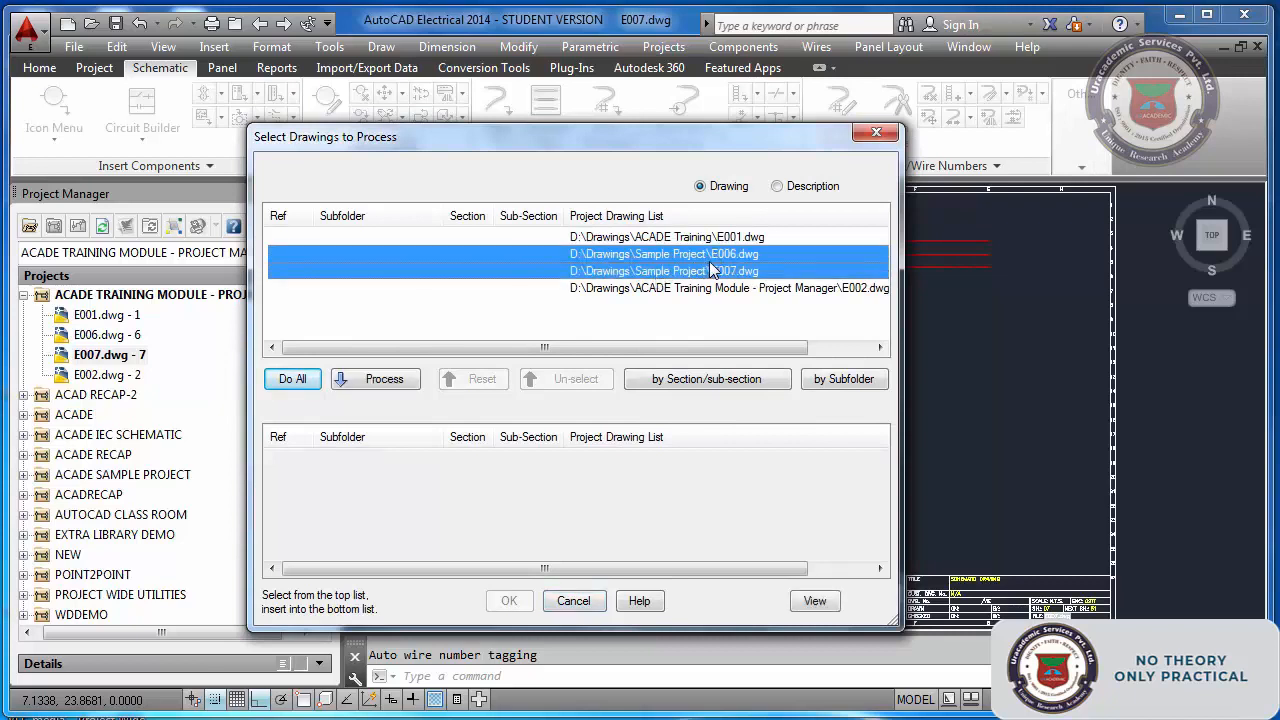
click(395, 382)
click(512, 603)
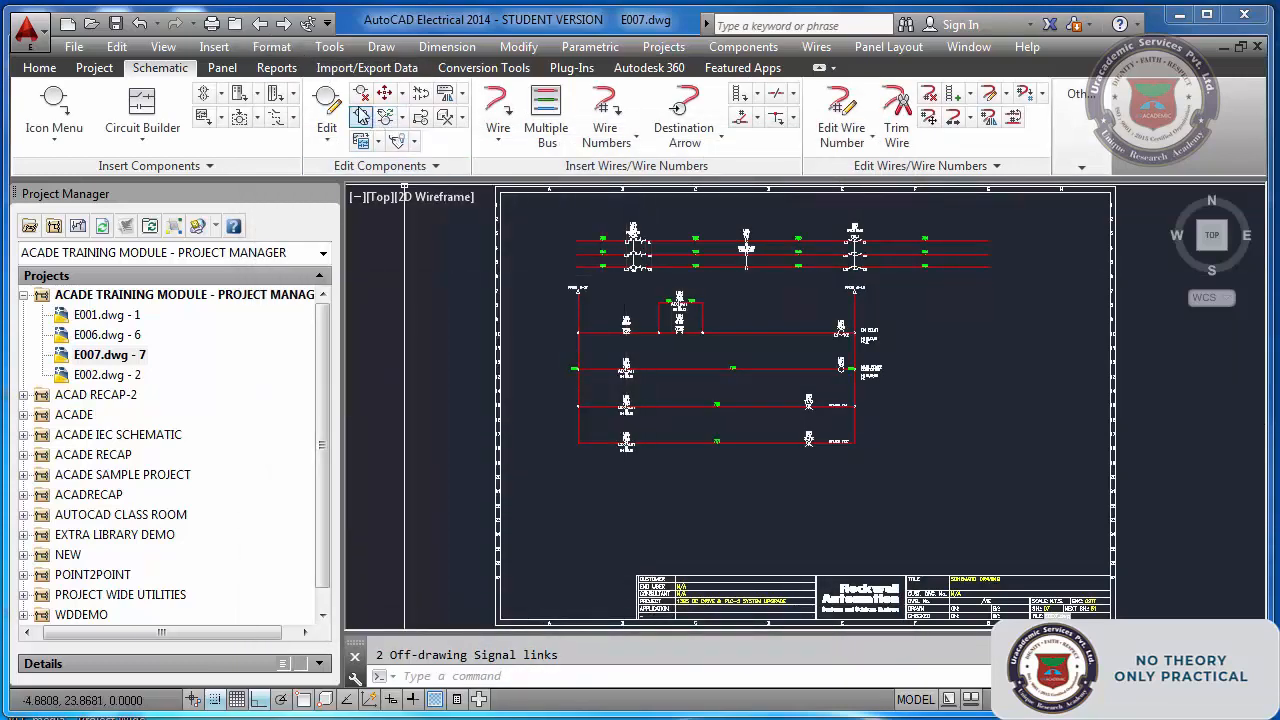
- Compare the wire numbers on E006's two vertical wires with those on the matching ladder rails in E007
click(260, 24)
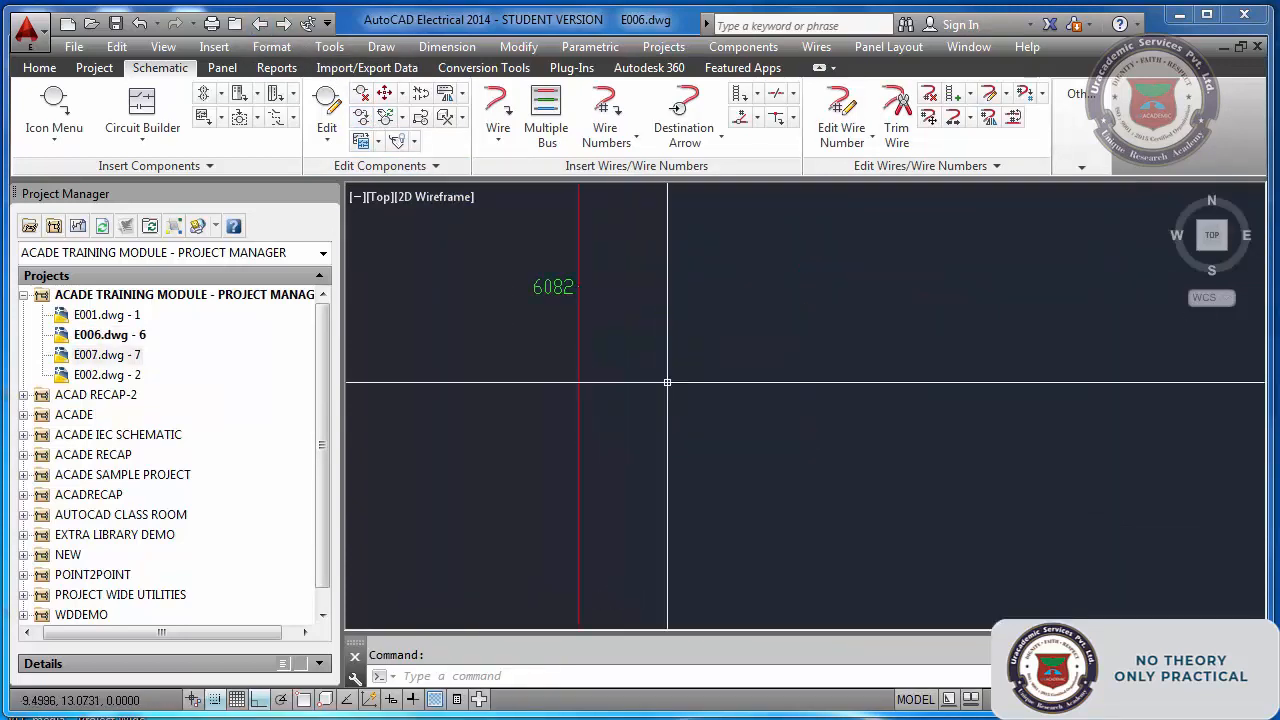
scroll(574, 329, down, 4)
scroll(574, 320, up, 4)
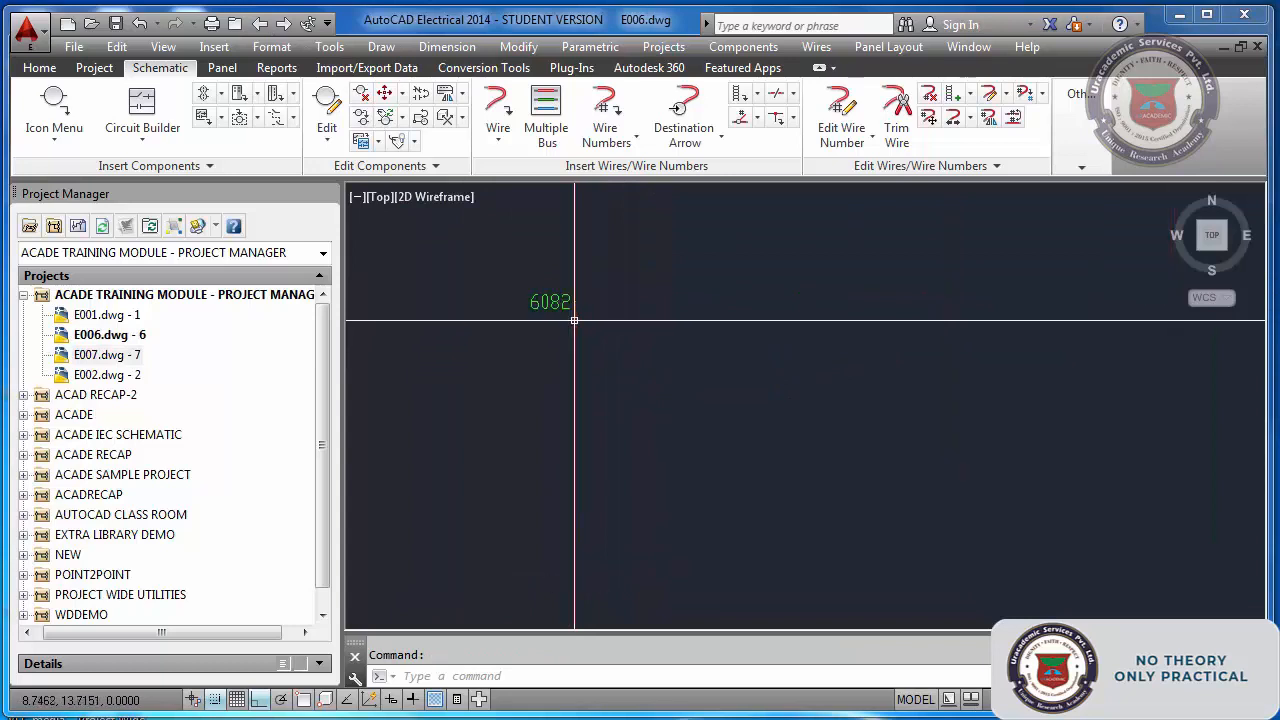
scroll(574, 320, down, 4)
scroll(824, 314, up, 4)
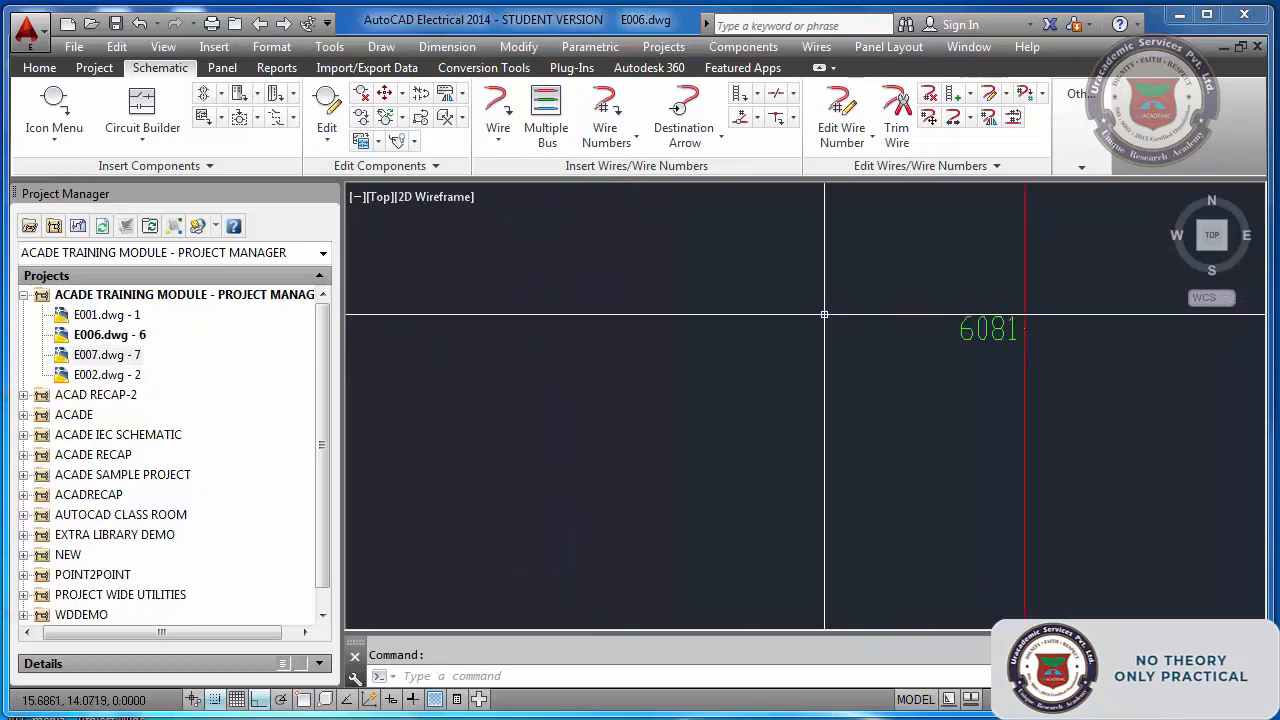
text(z)
key(Return)
text(e)
key(Return)
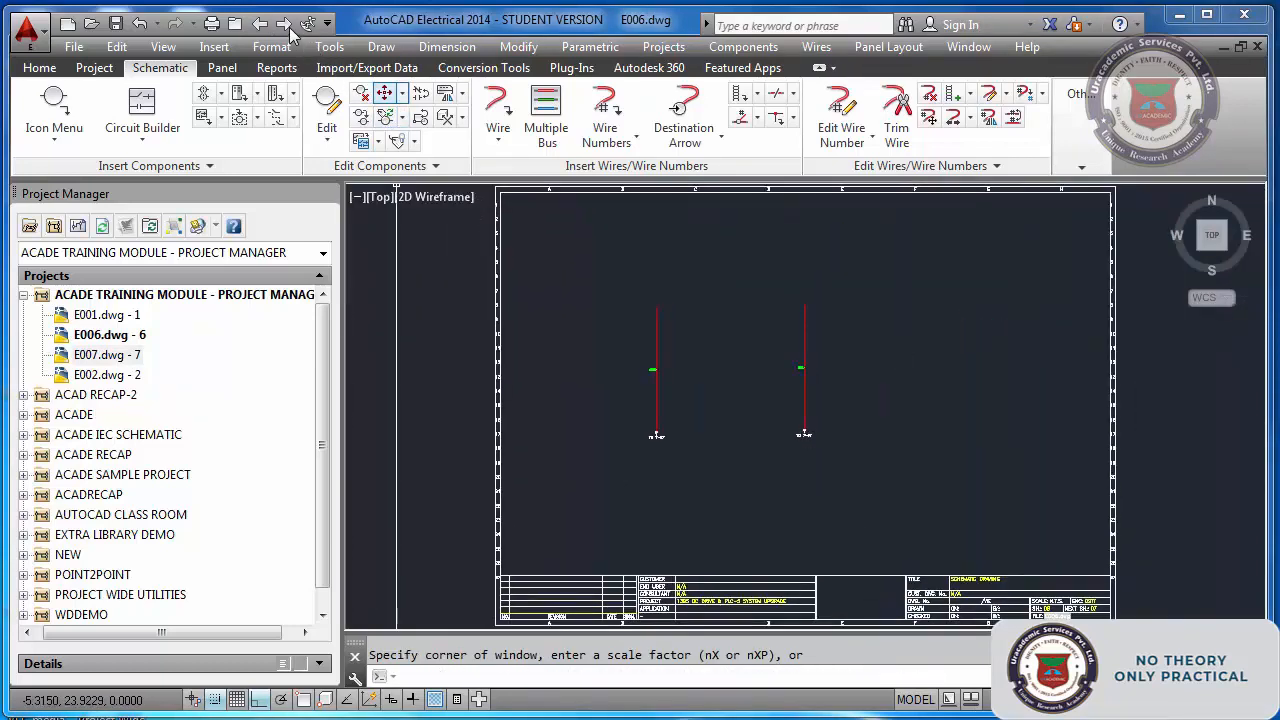
click(284, 24)
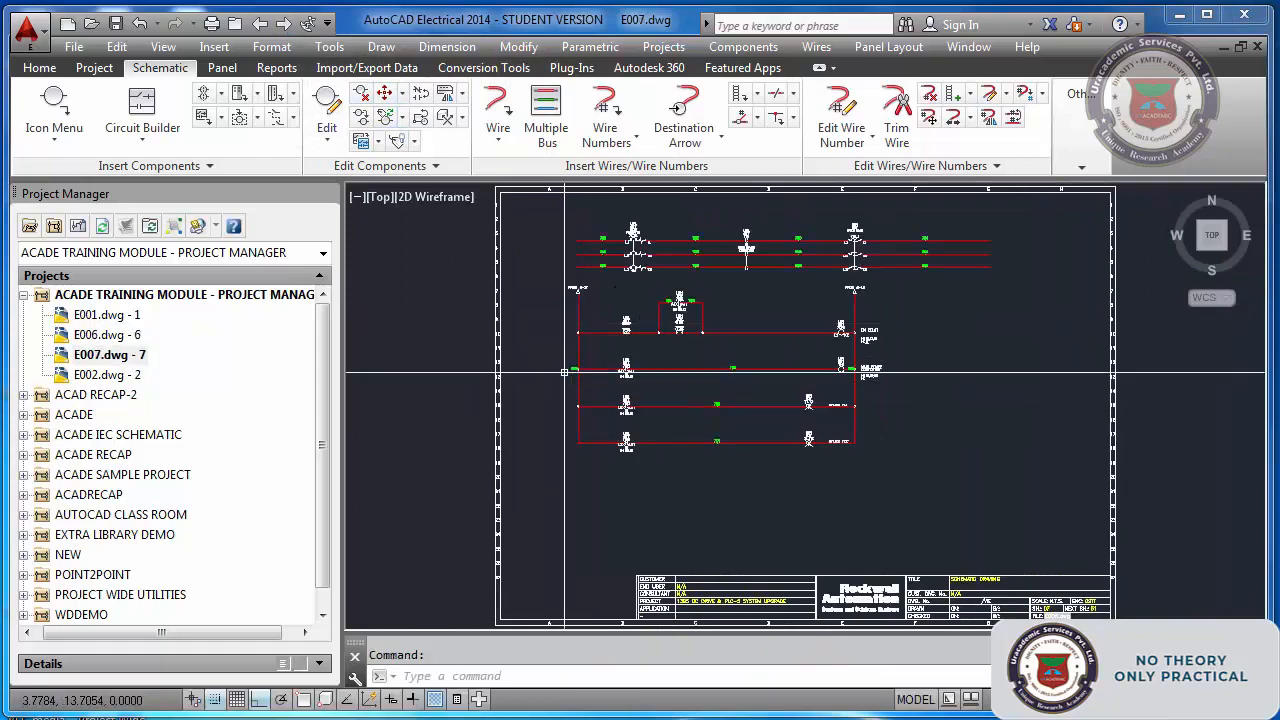
scroll(566, 371, up, 5)
scroll(580, 353, down, 5)
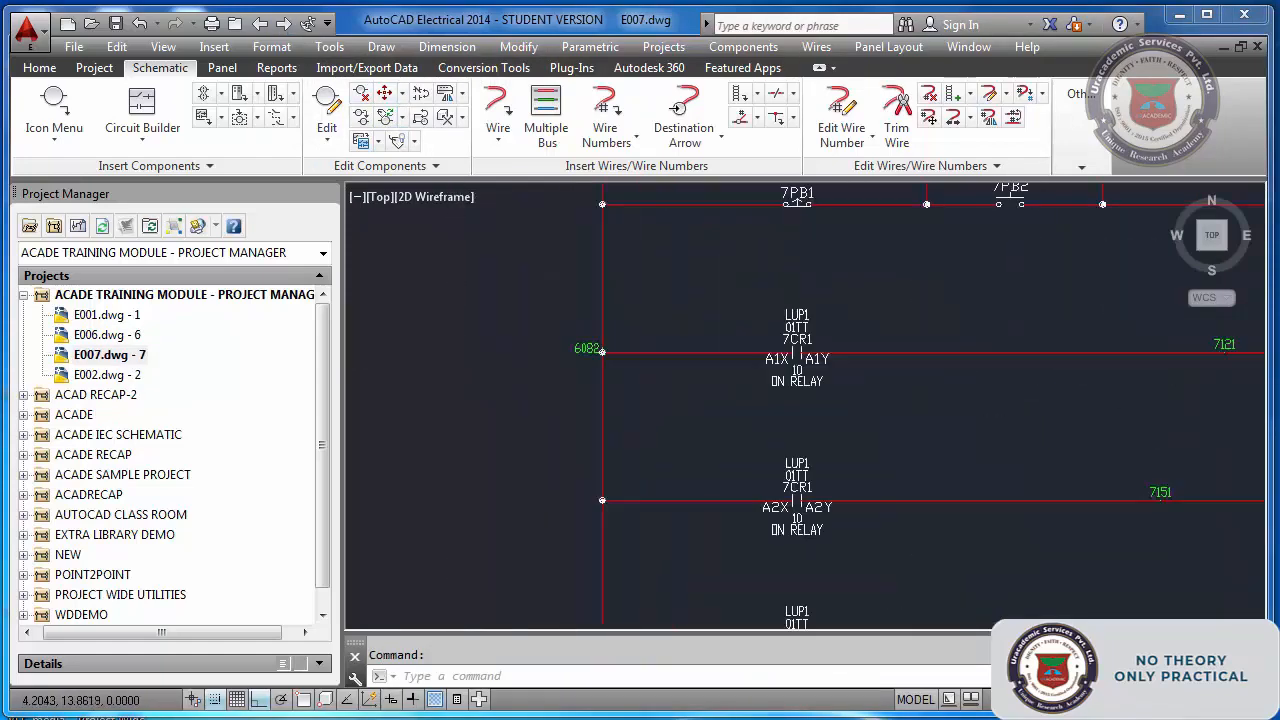
scroll(1034, 334, up, 2)
scroll(990, 380, up, 4)
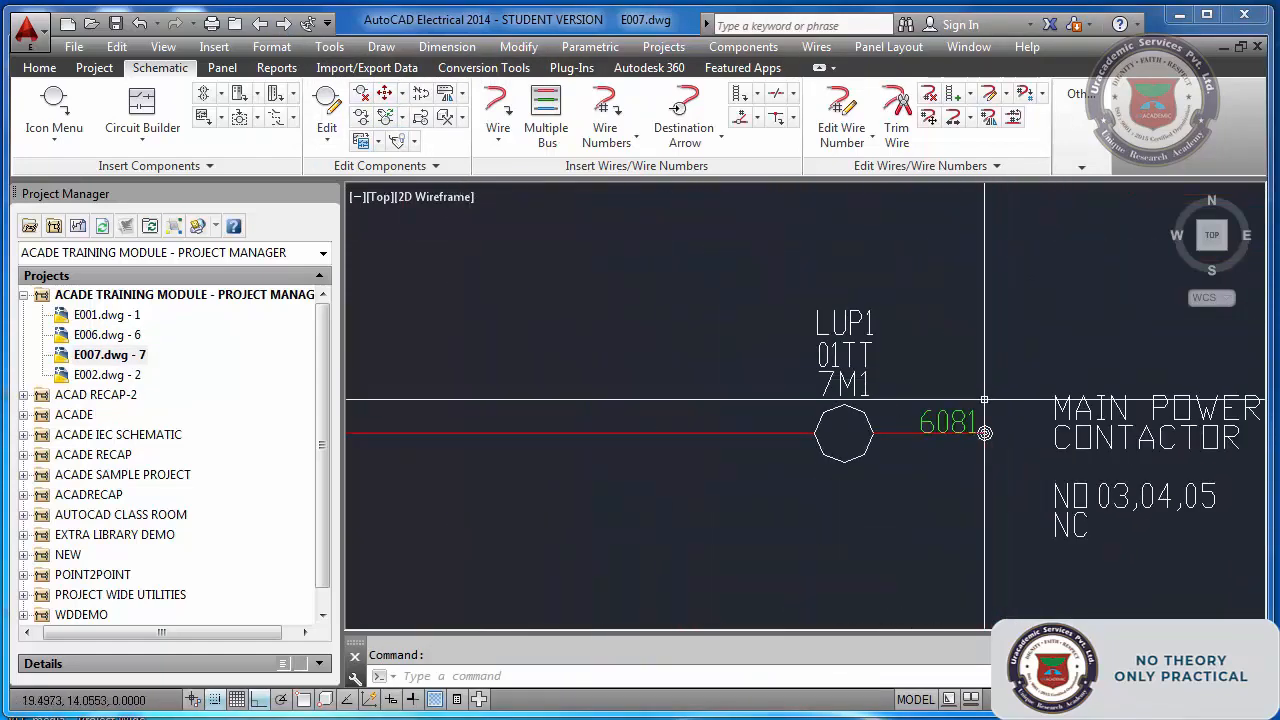
scroll(909, 296, down, 6)
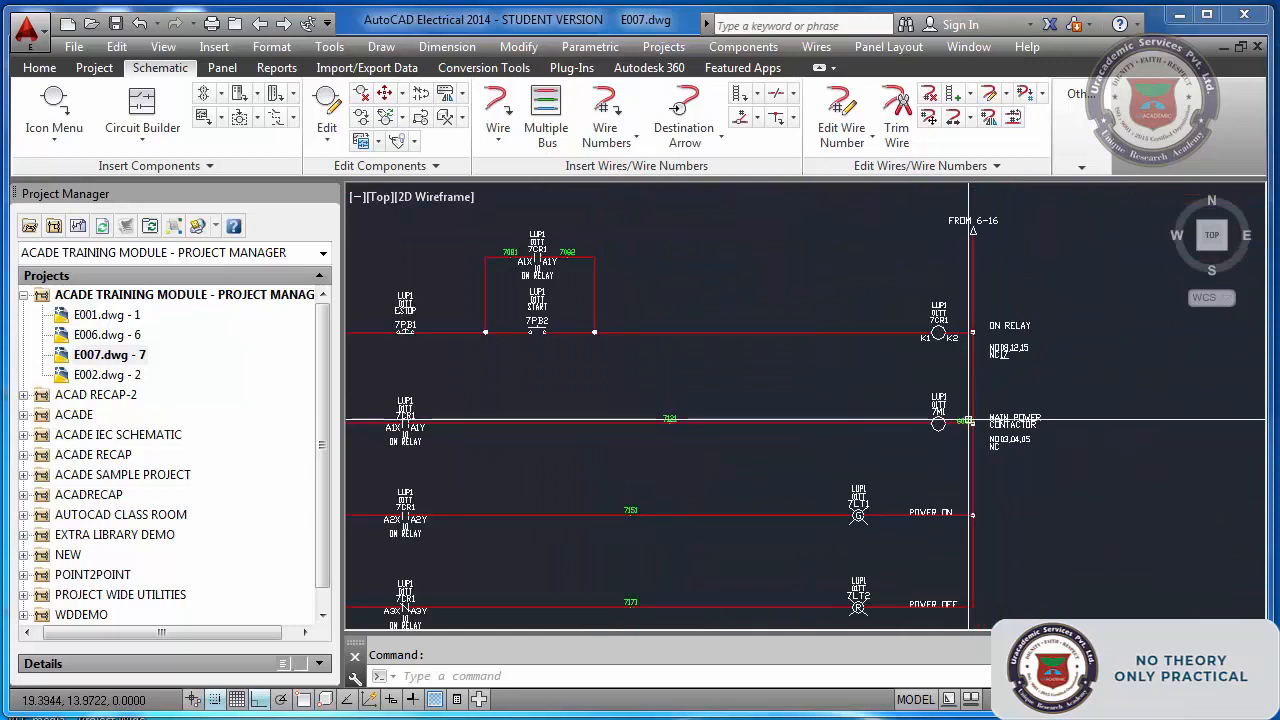
- Move the wire numbers of the right and left ladder rails up to just below their destination arrows
click(929, 117)
click(973, 269)
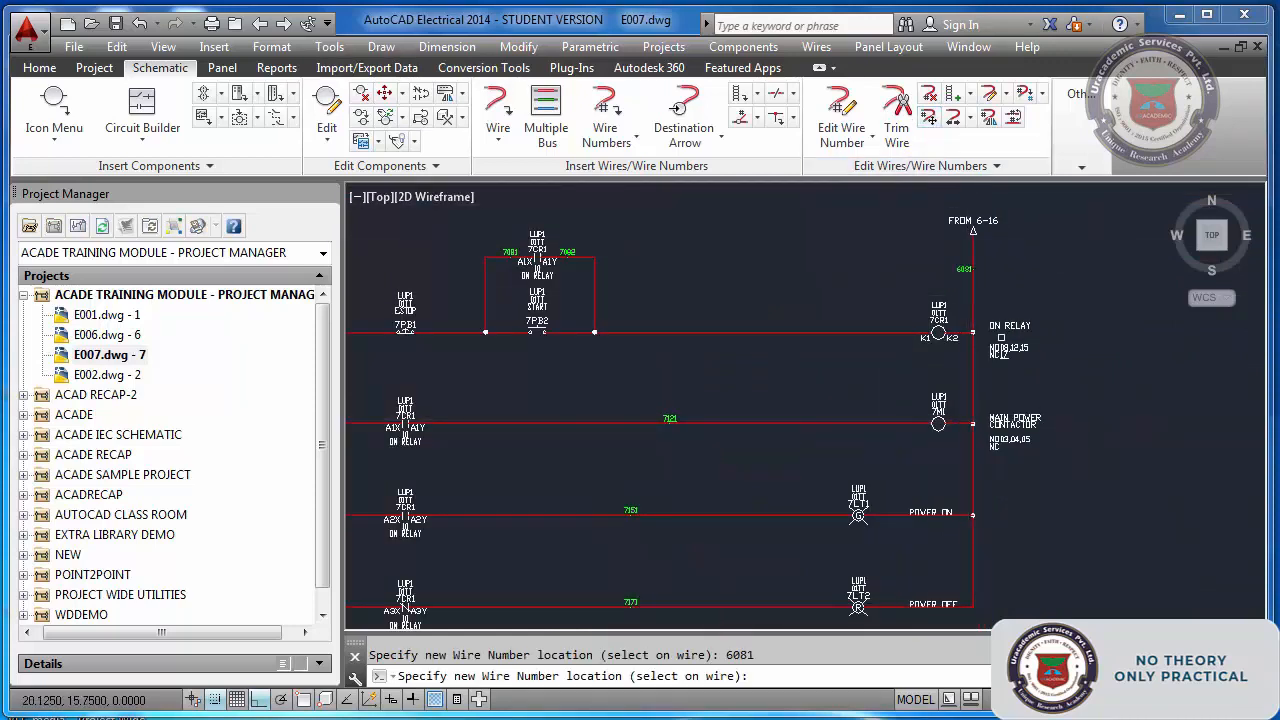
scroll(990, 330, down, 2)
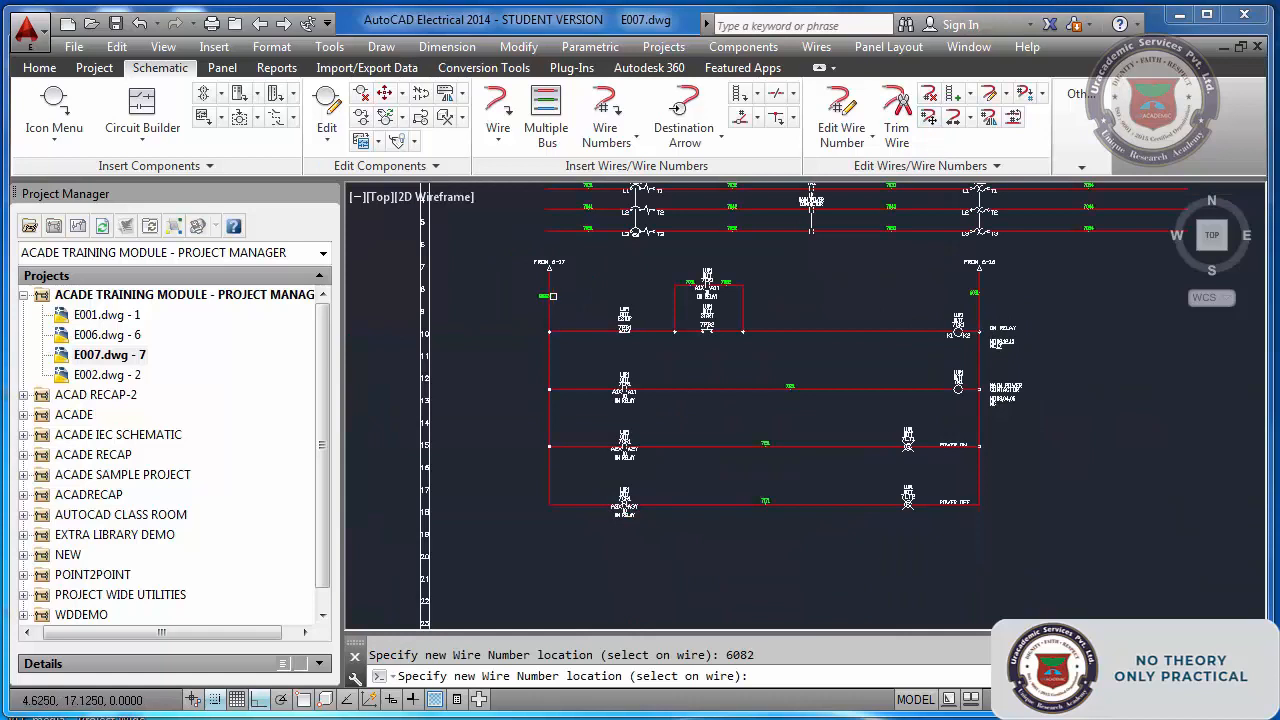
scroll(818, 420, up, 4)
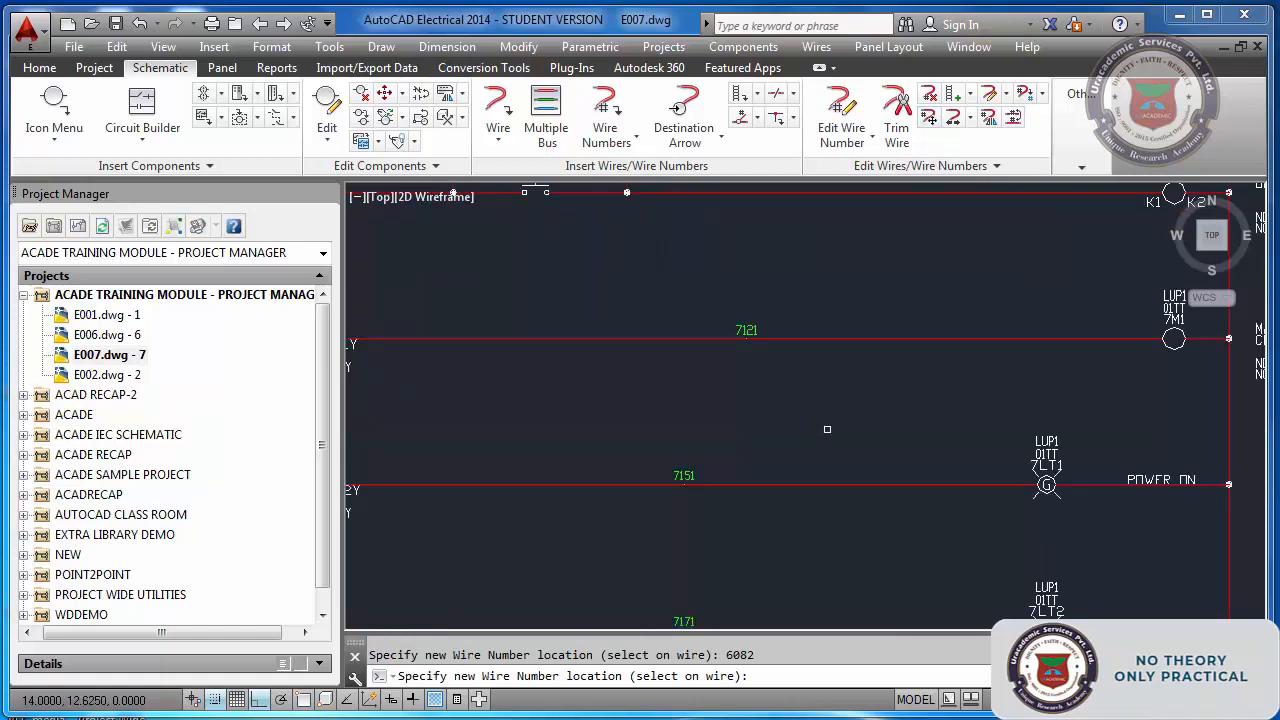
key(Escape)
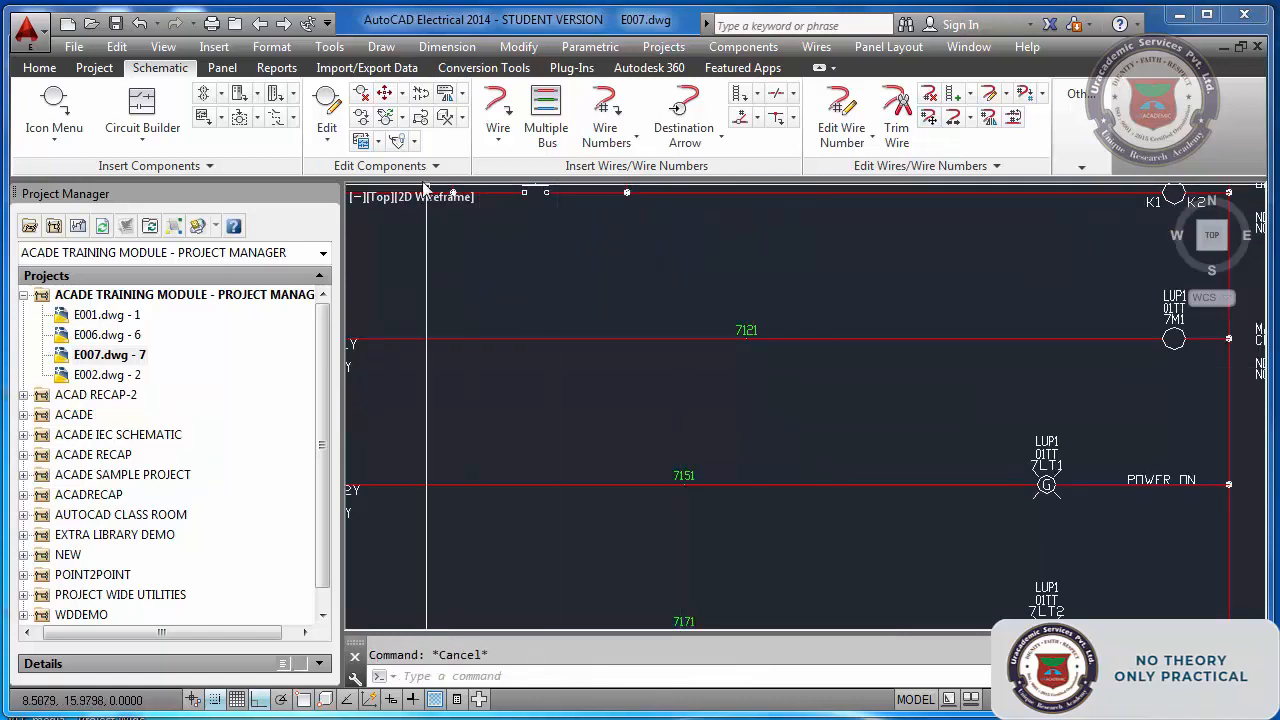
click(463, 95)
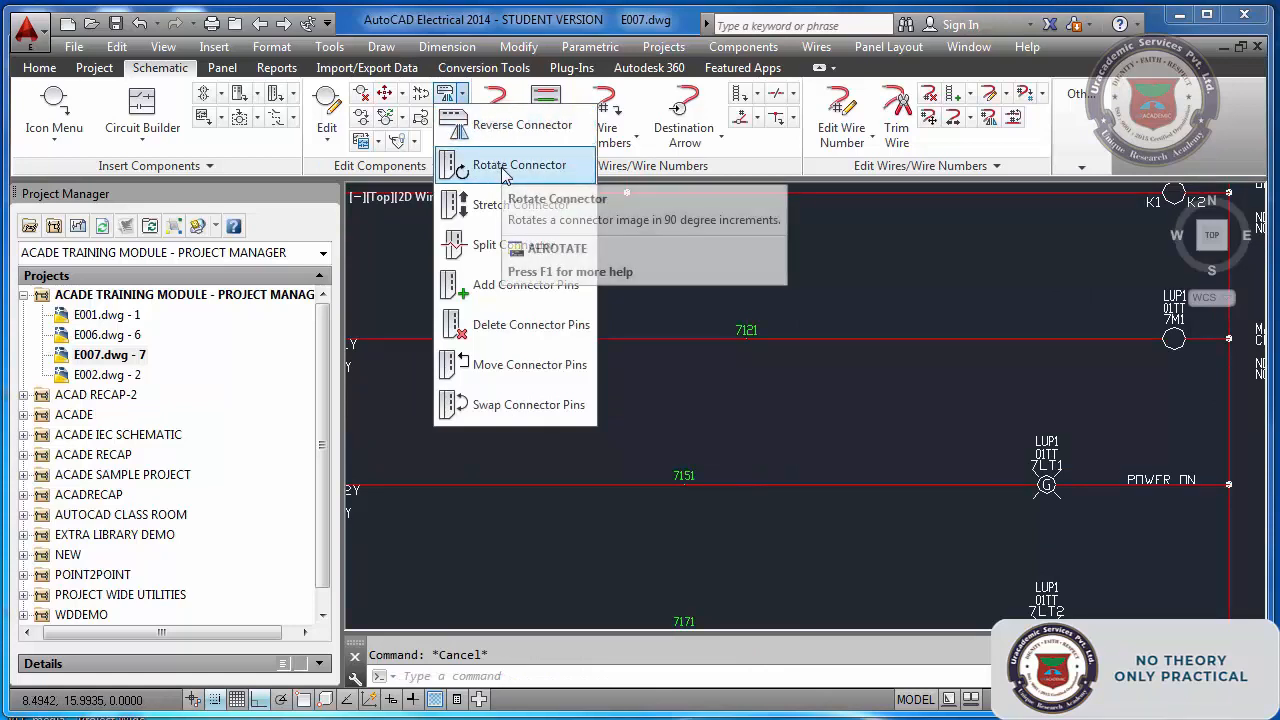
click(698, 247)
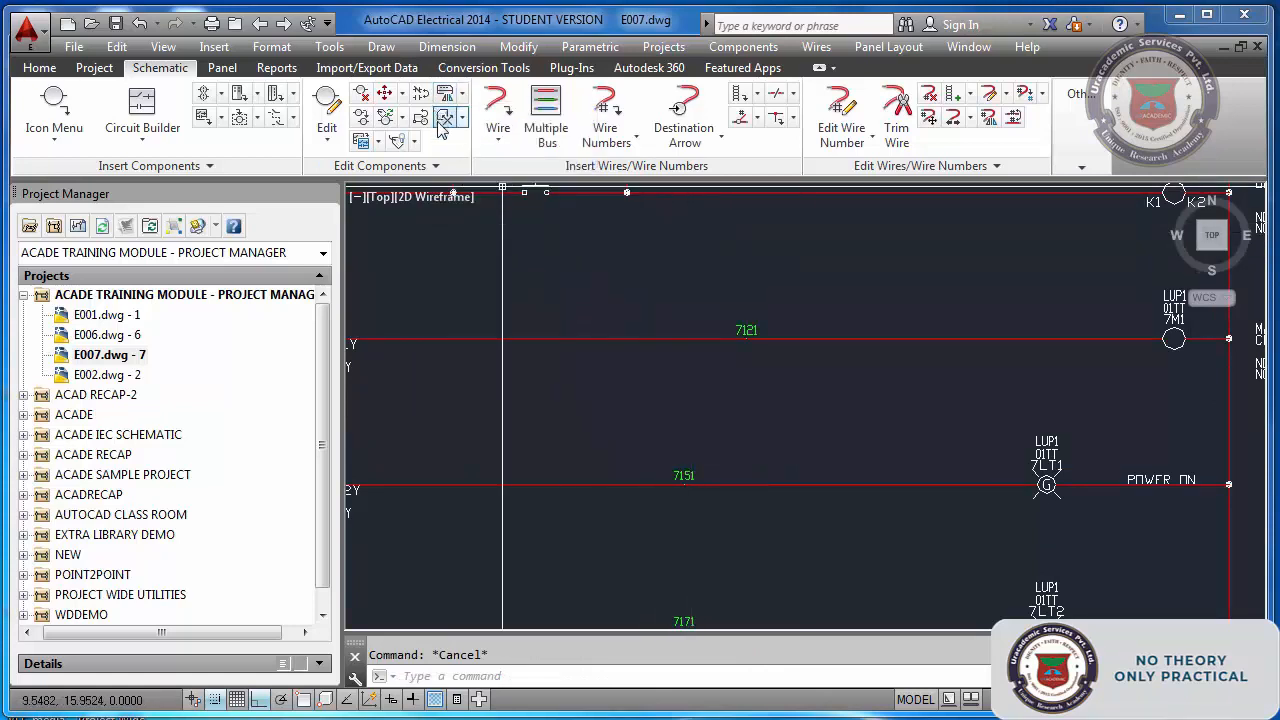
- Align the wire numbers of the POWER ON and POWER OFF rungs vertically with wire number 7121
text(A)
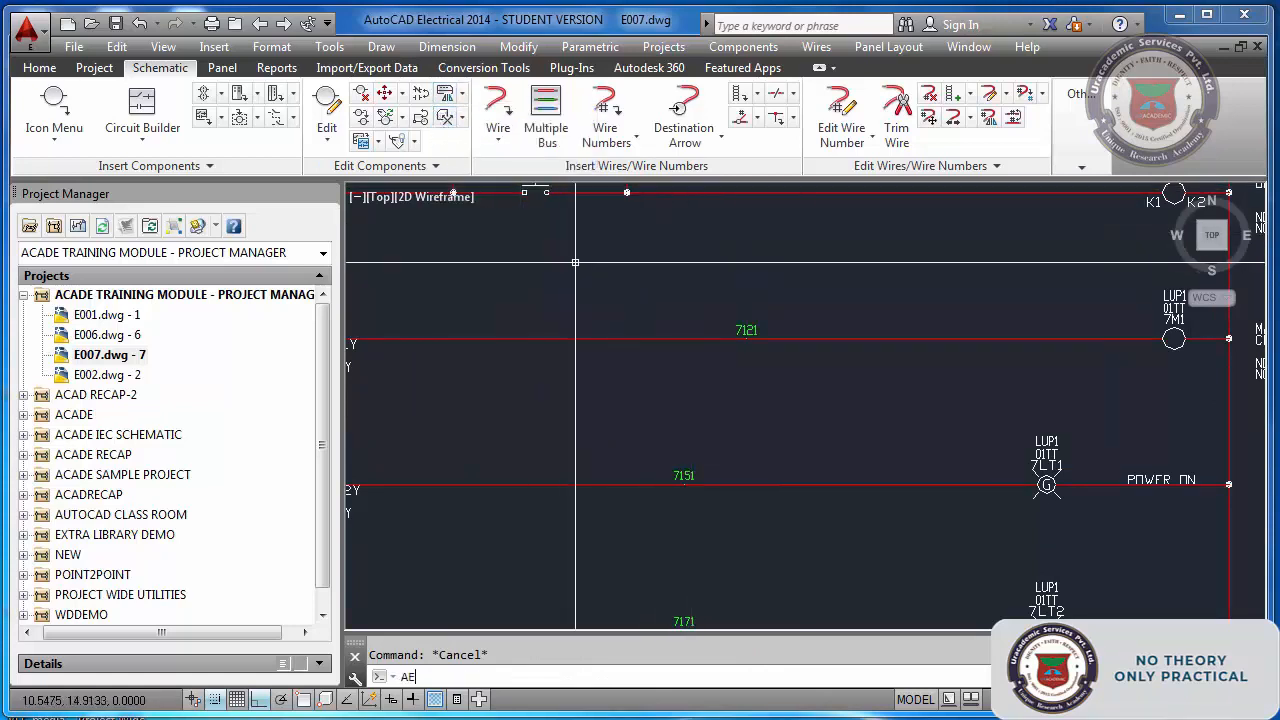
text(E)
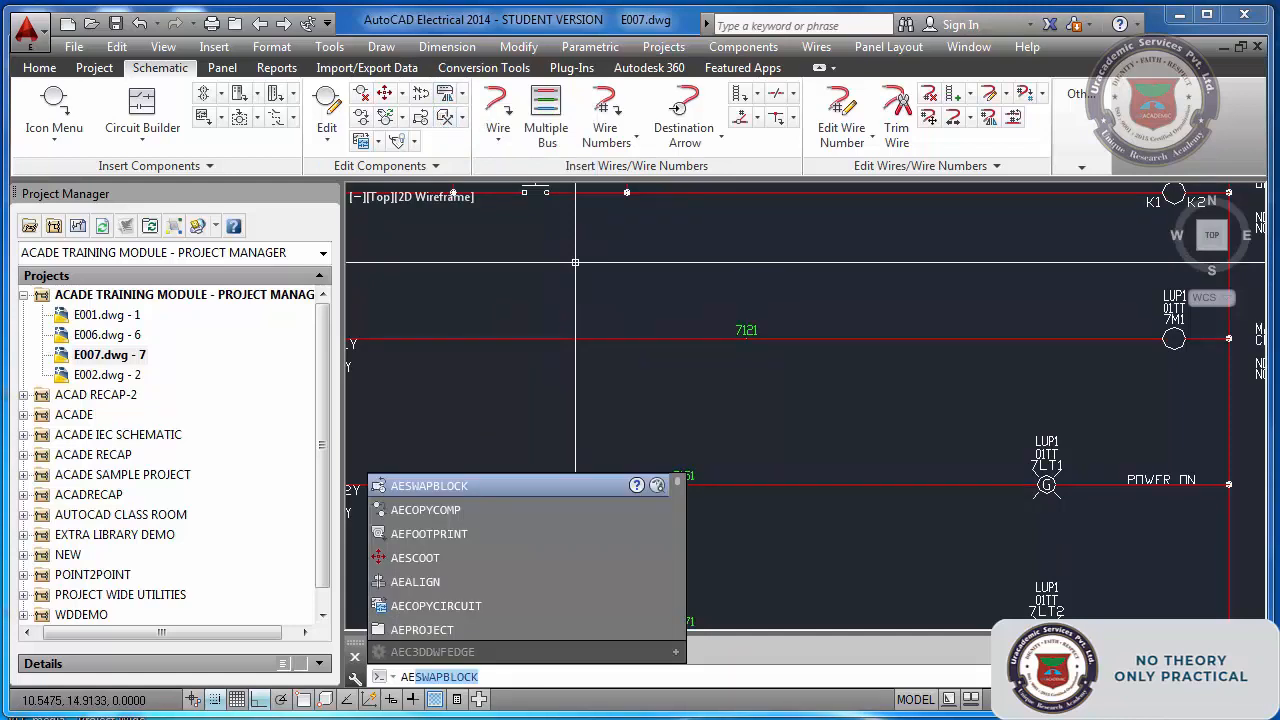
text(ALI)
key(Return)
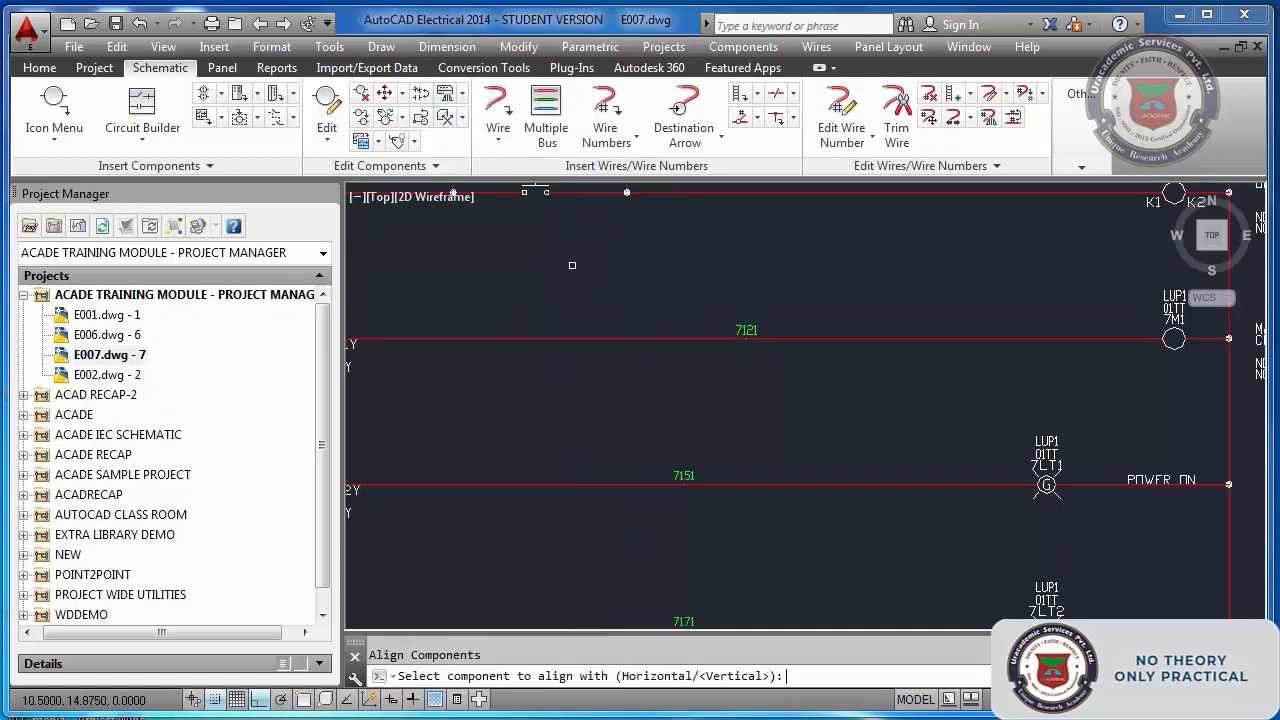
scroll(610, 307, down, 4)
scroll(658, 310, up, 2)
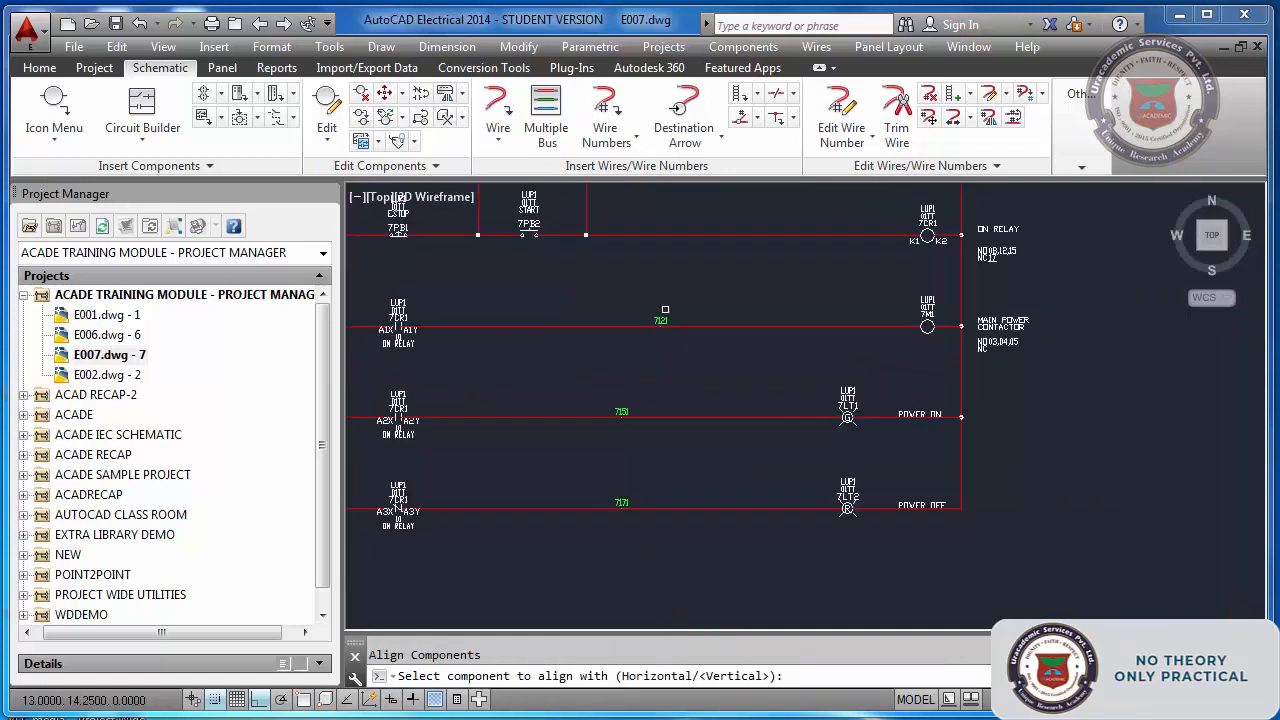
click(660, 320)
click(621, 411)
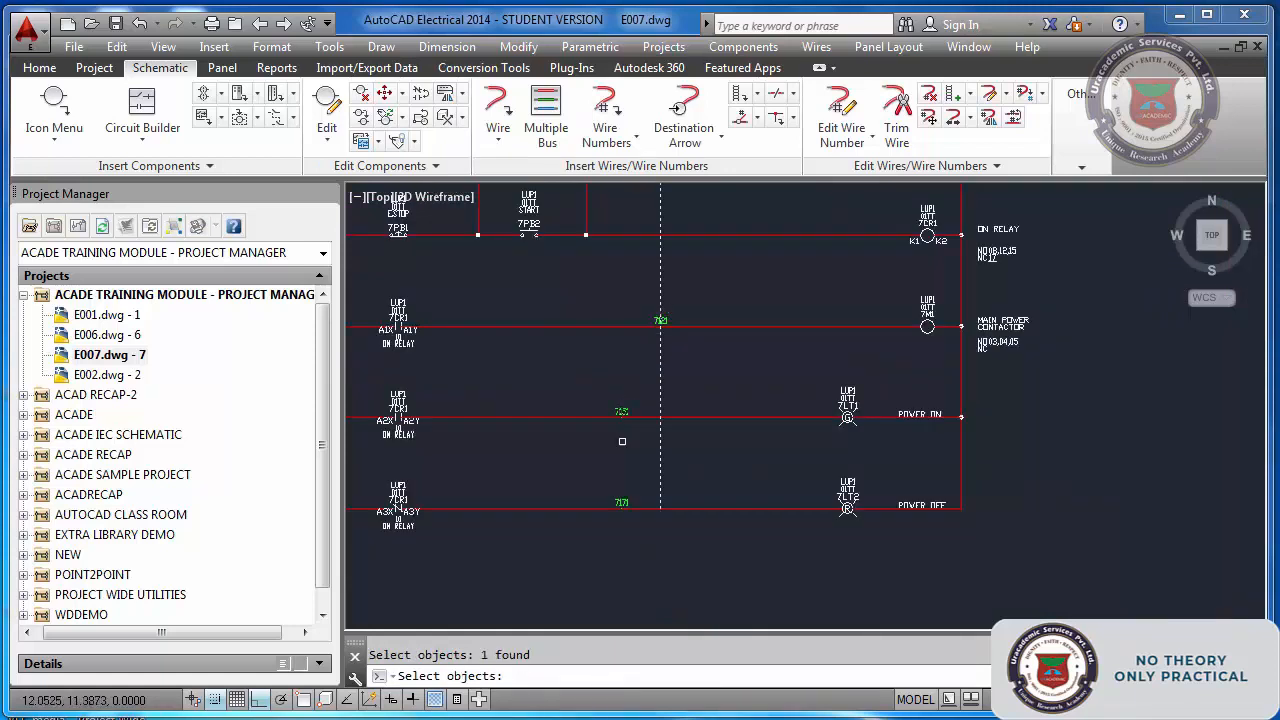
click(616, 498)
key(Return)
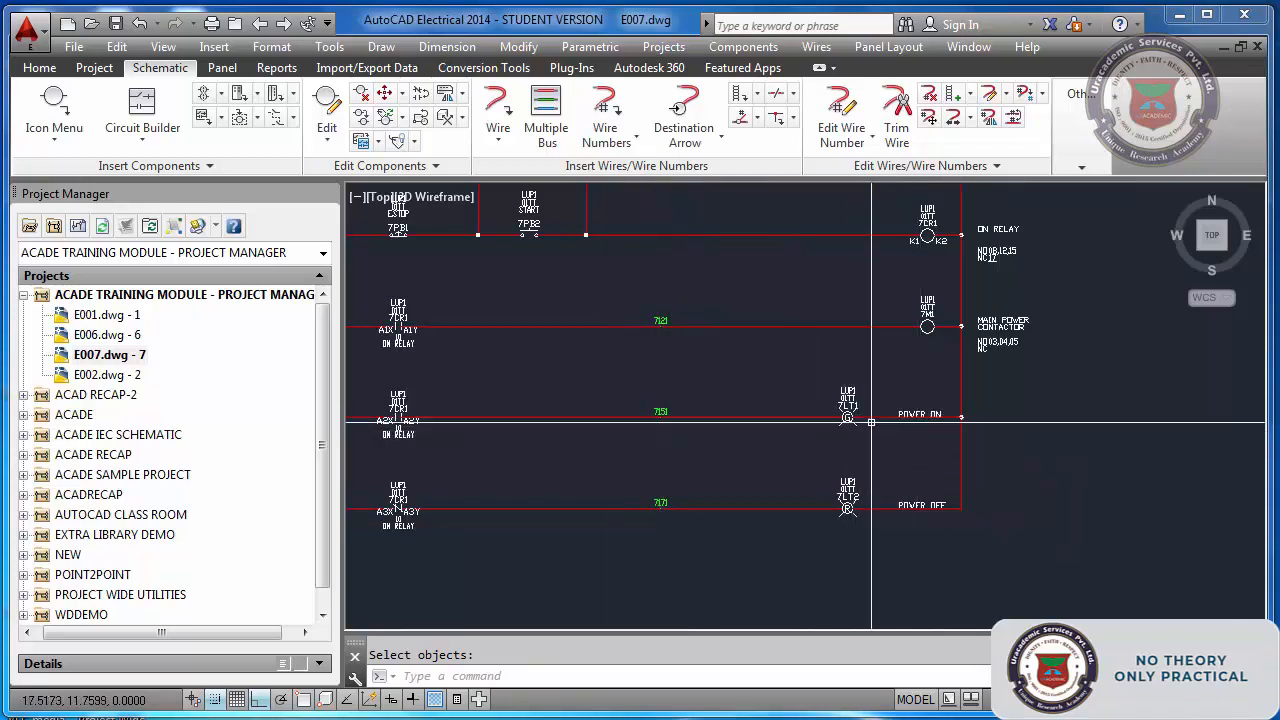
- Scoot pilot lights 7LT1 and 7LT2 along their rungs toward the right ladder rail, roughly in line with the coils above
click(385, 93)
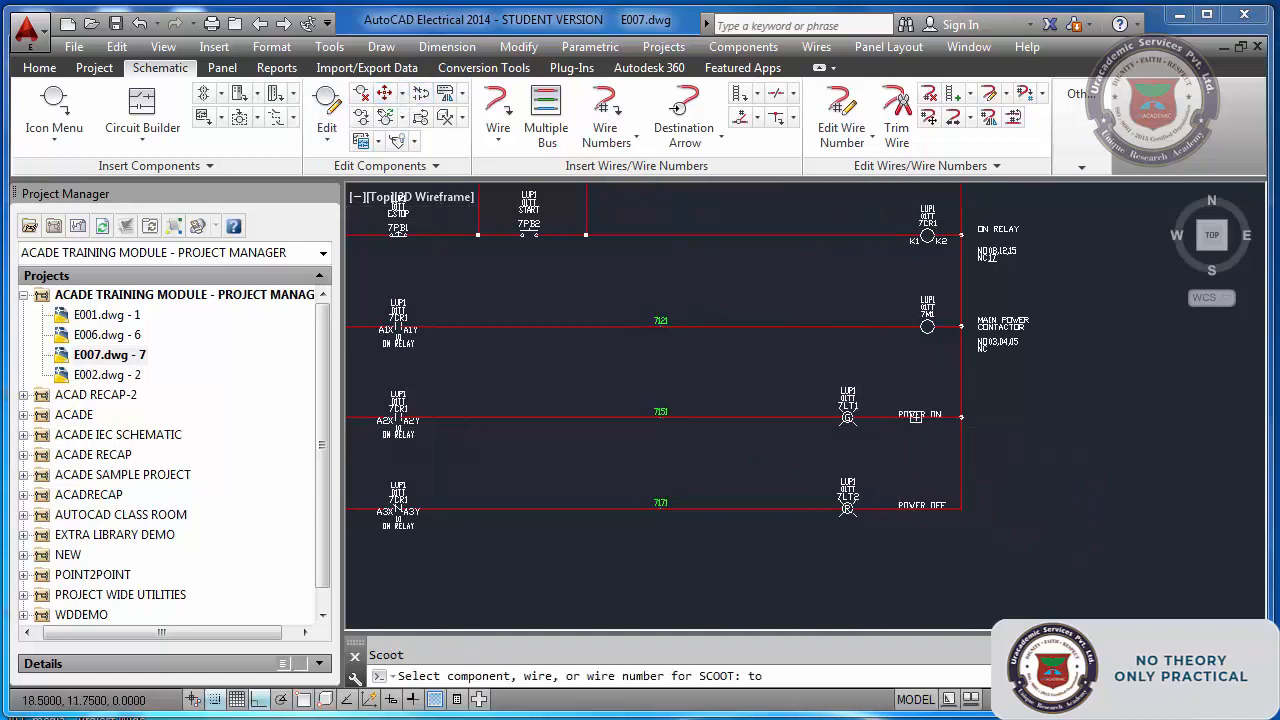
click(916, 416)
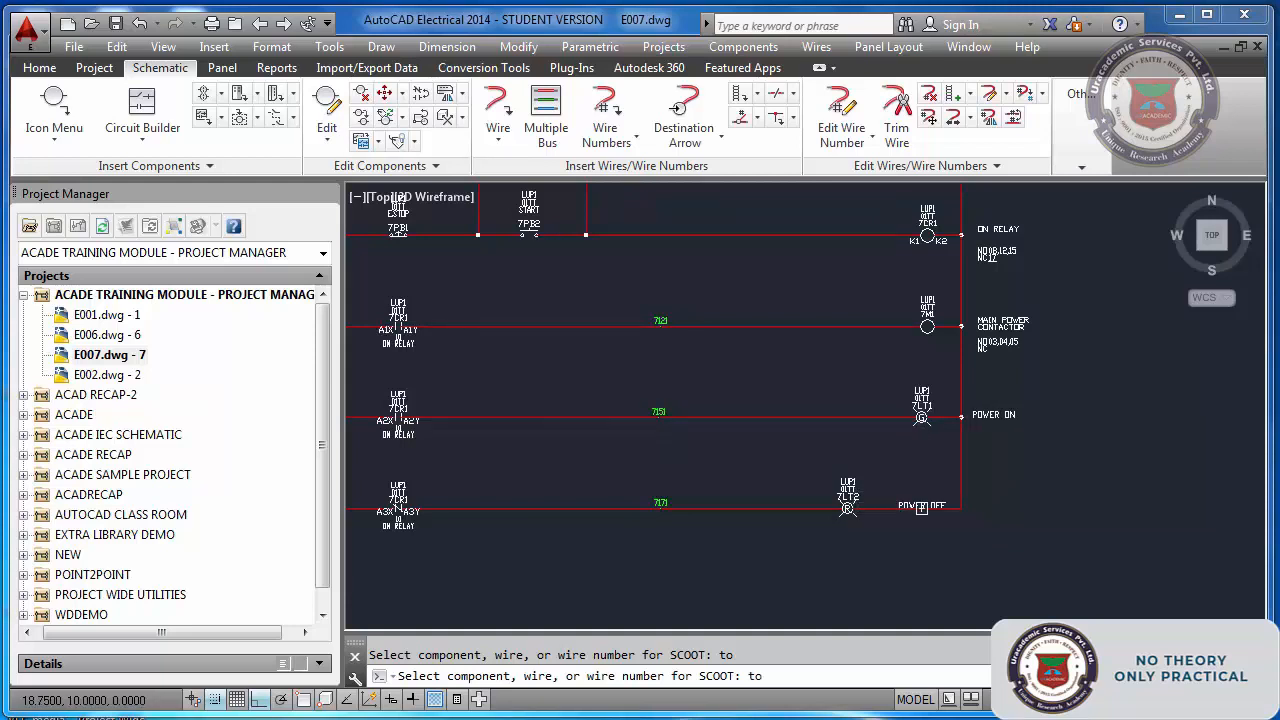
click(921, 507)
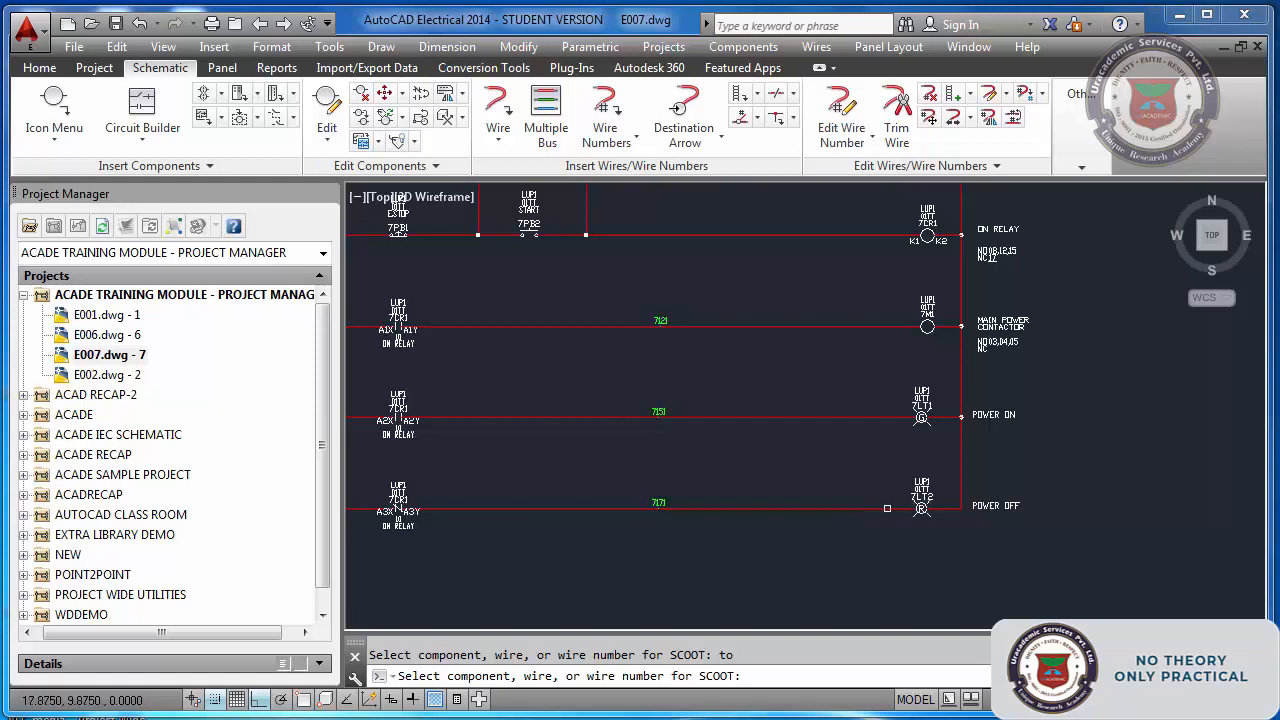
key(Escape)
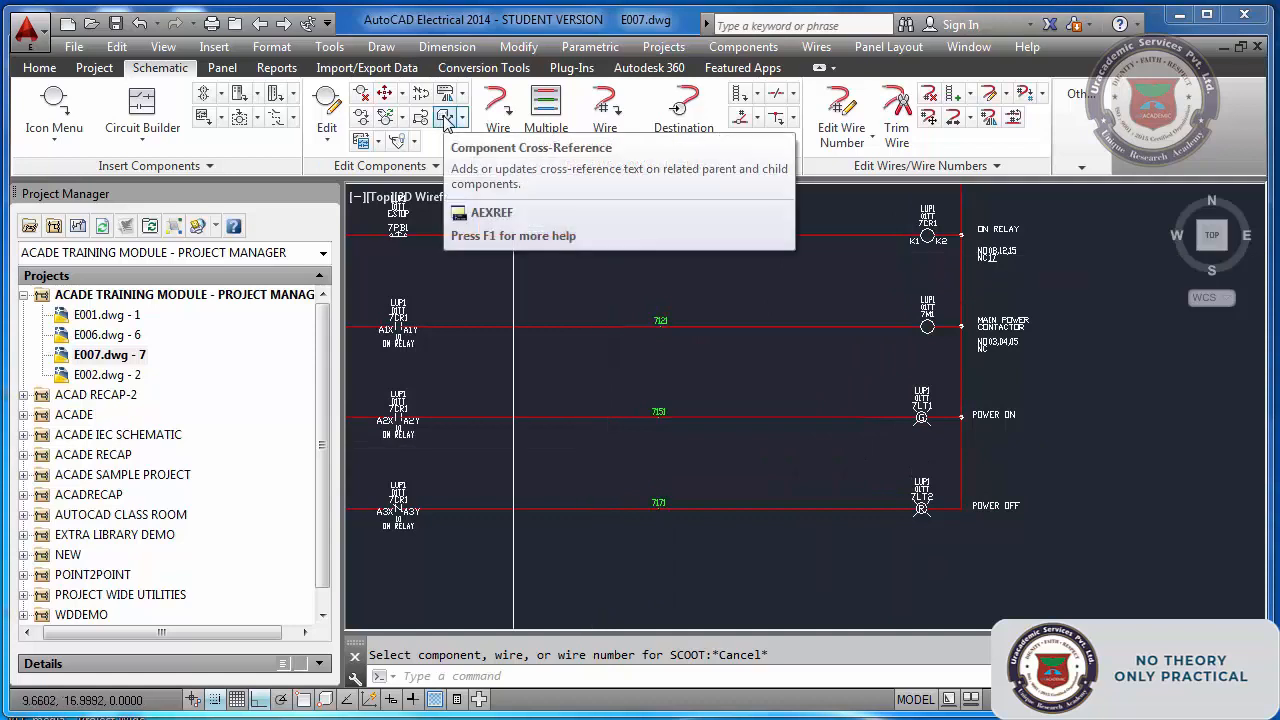
key(Escape)
- Run the project-wide component cross-reference on drawings E006 and E007 and dismiss the exception report
scroll(955, 250, up, 2)
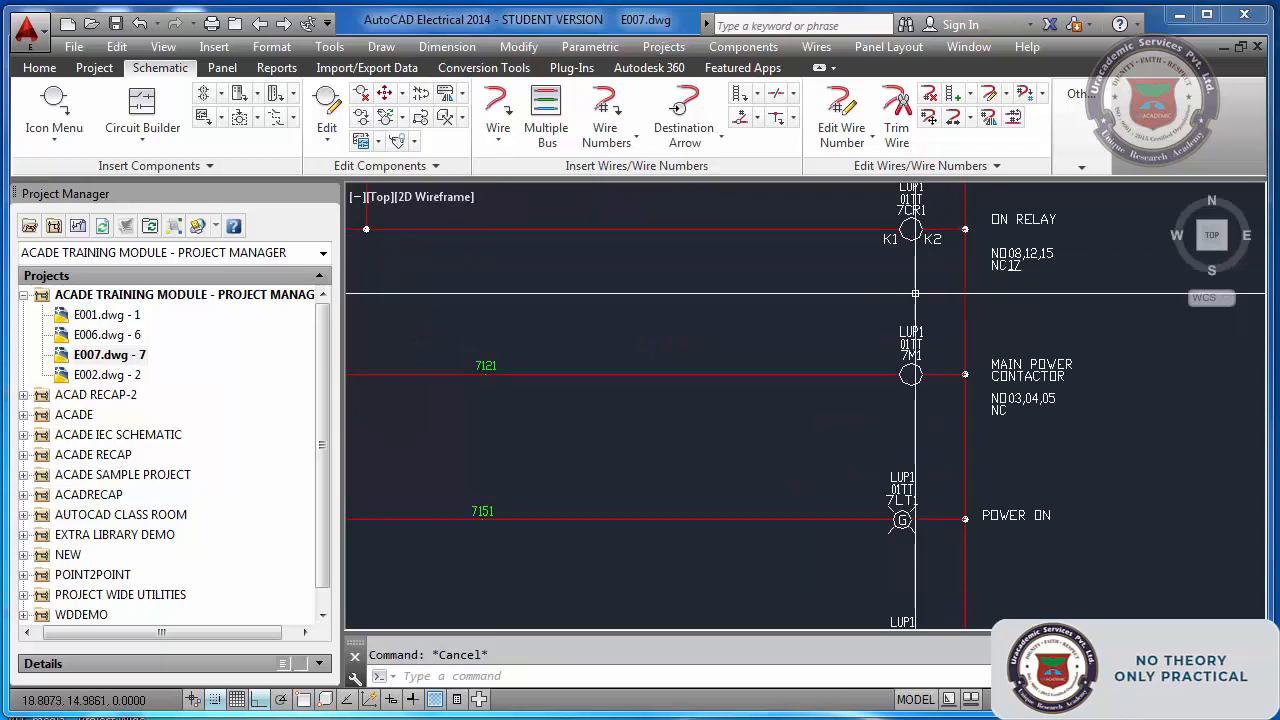
scroll(1063, 263, up, 5)
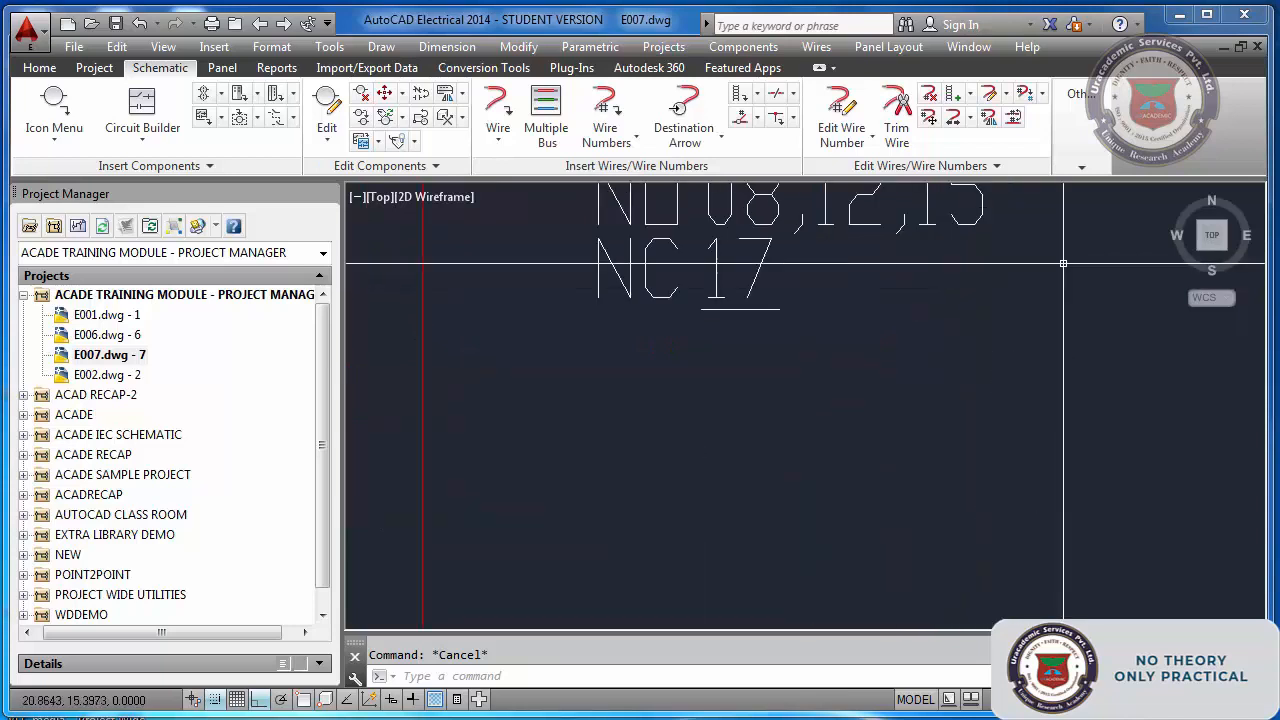
scroll(974, 307, down, 3)
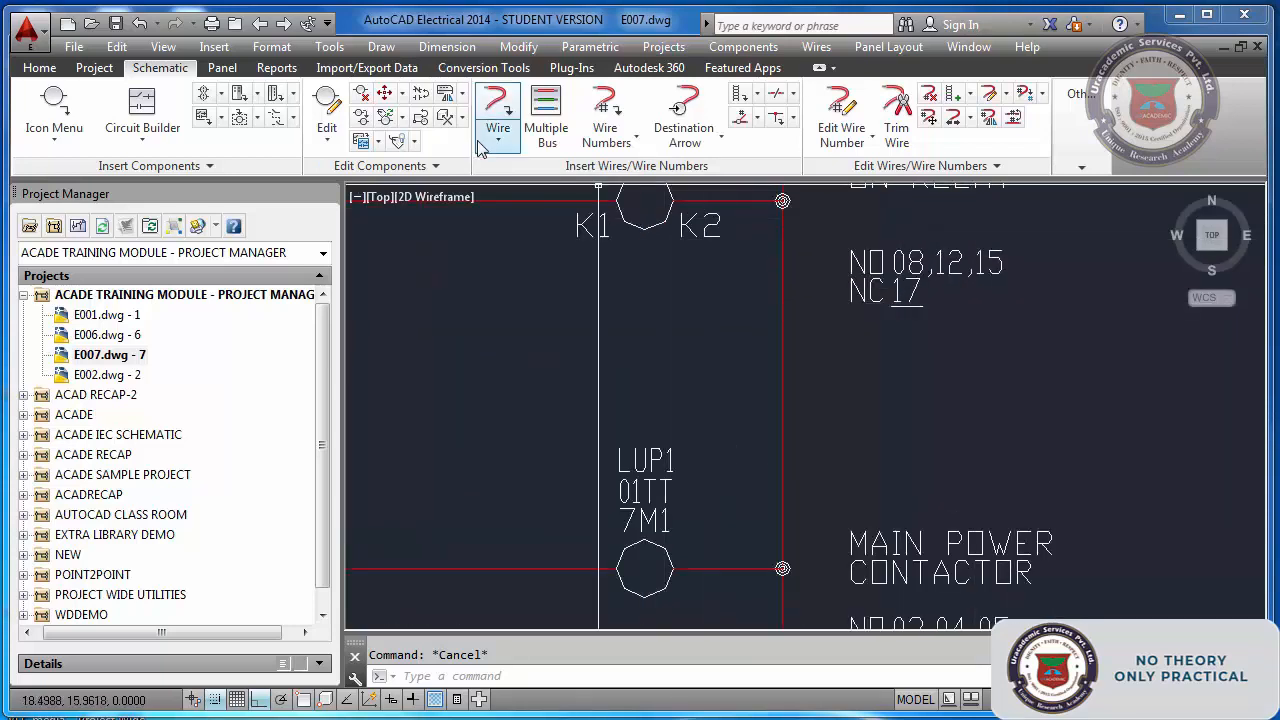
click(446, 118)
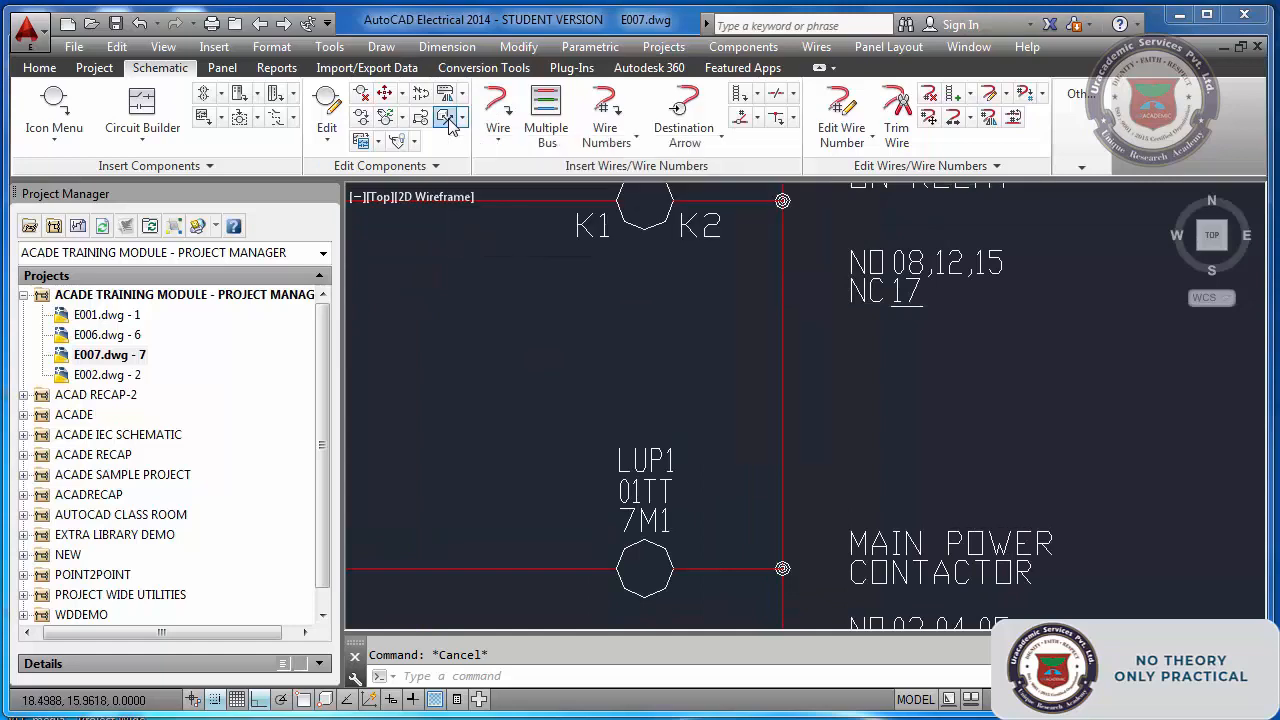
click(436, 269)
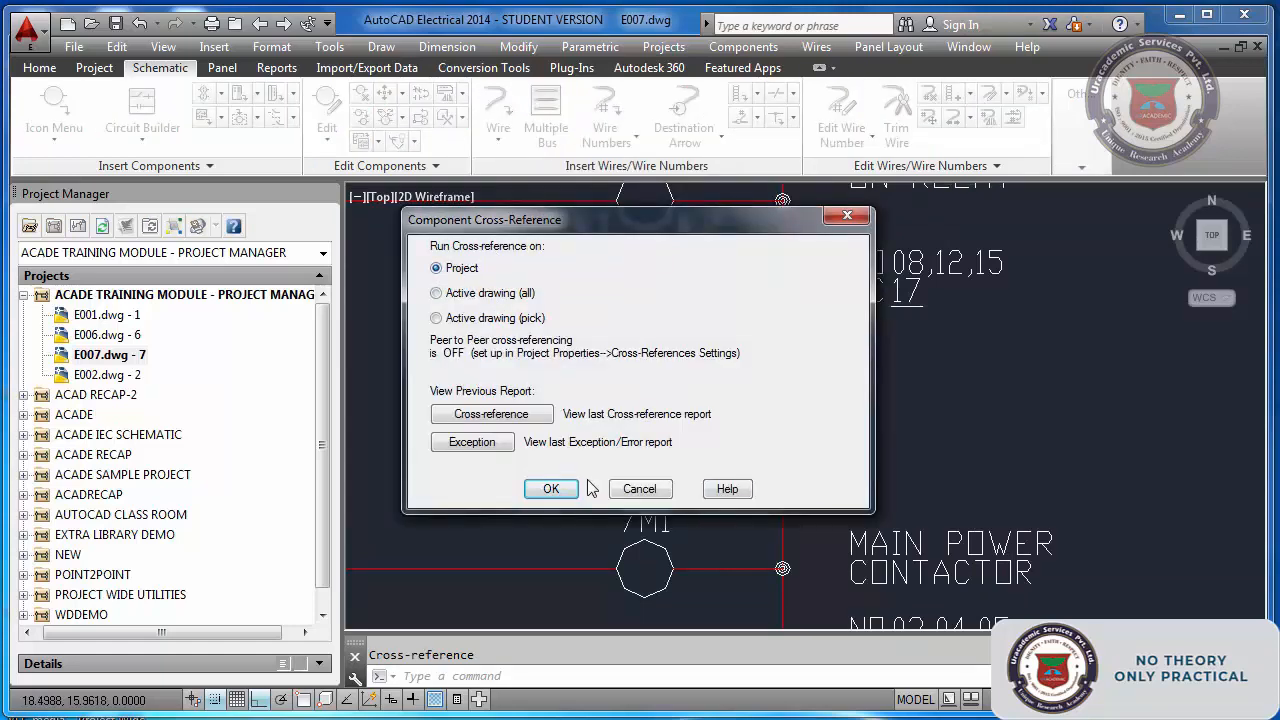
click(553, 489)
click(735, 256)
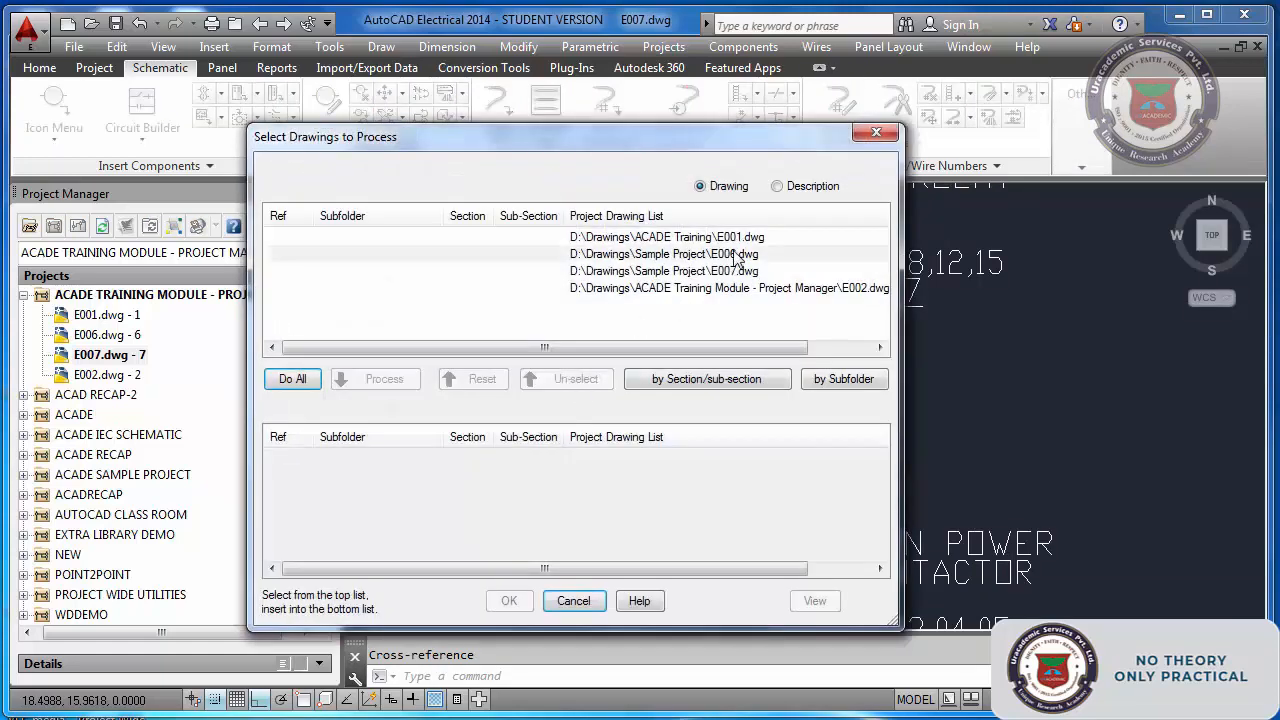
shift+click(690, 271)
click(399, 381)
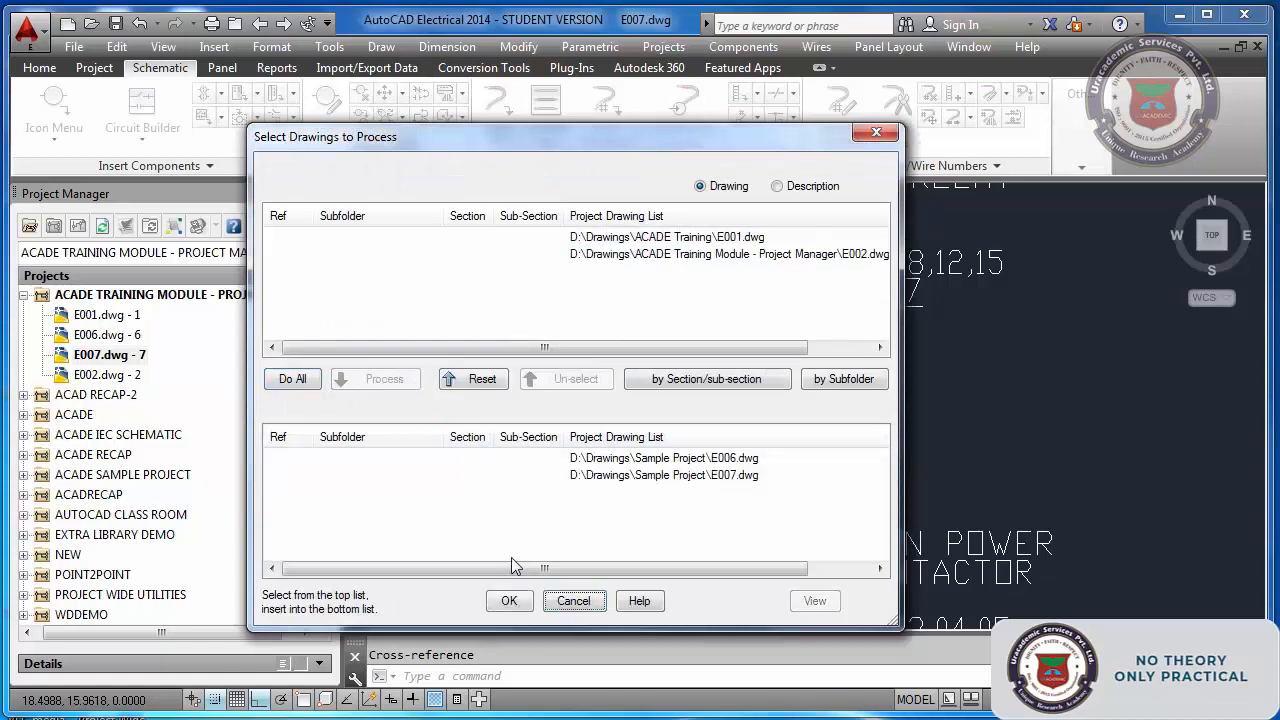
click(507, 600)
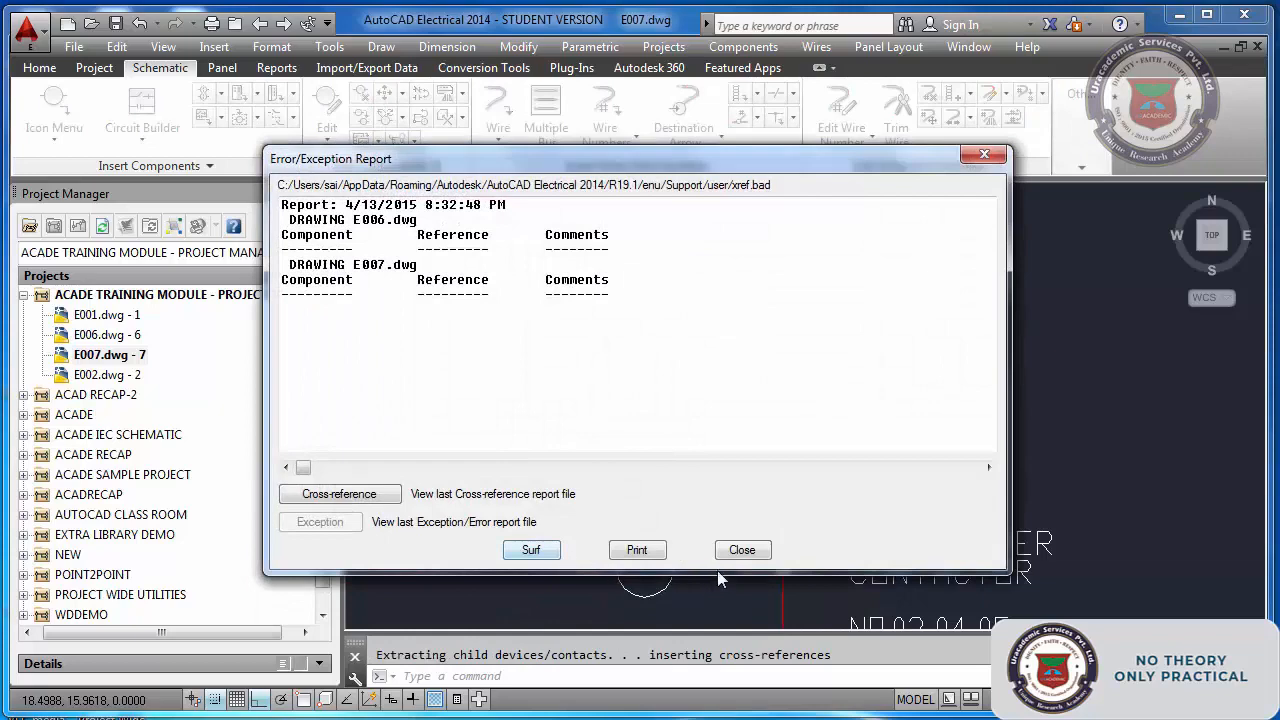
click(742, 551)
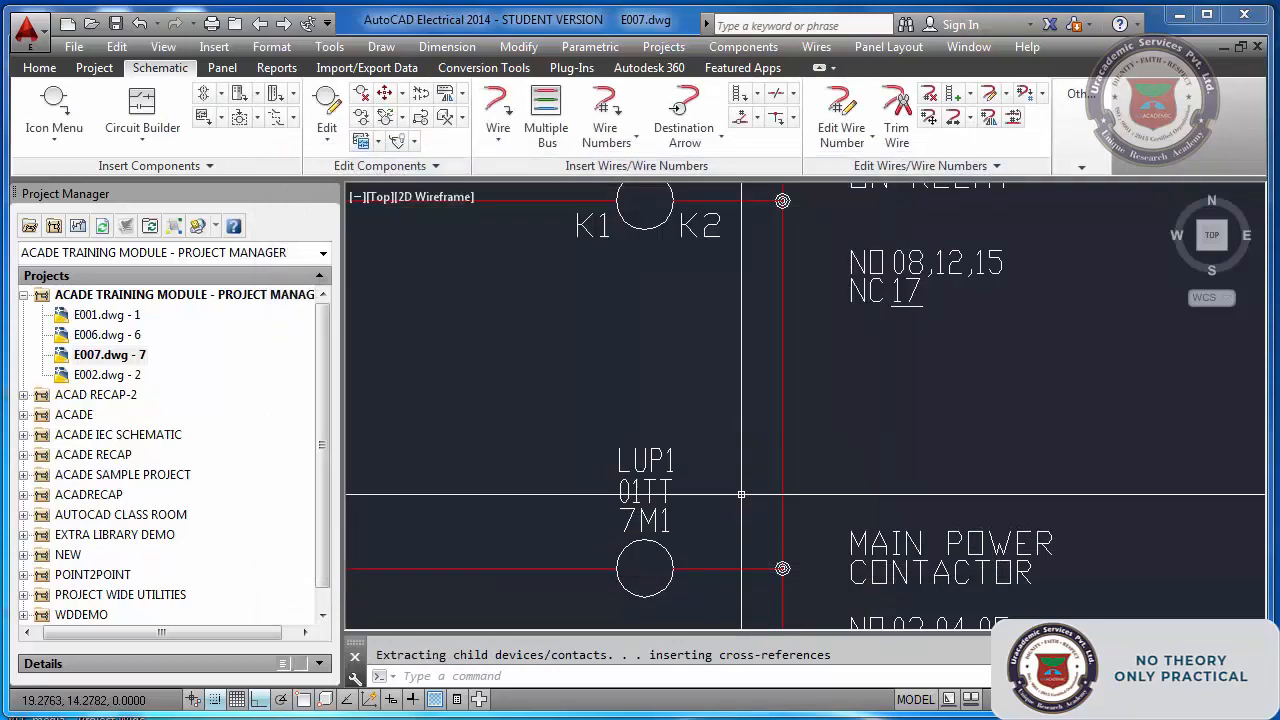
- Fit the whole E007 drawing in view and save it
middle_click(741, 494)
middle_click(741, 494)
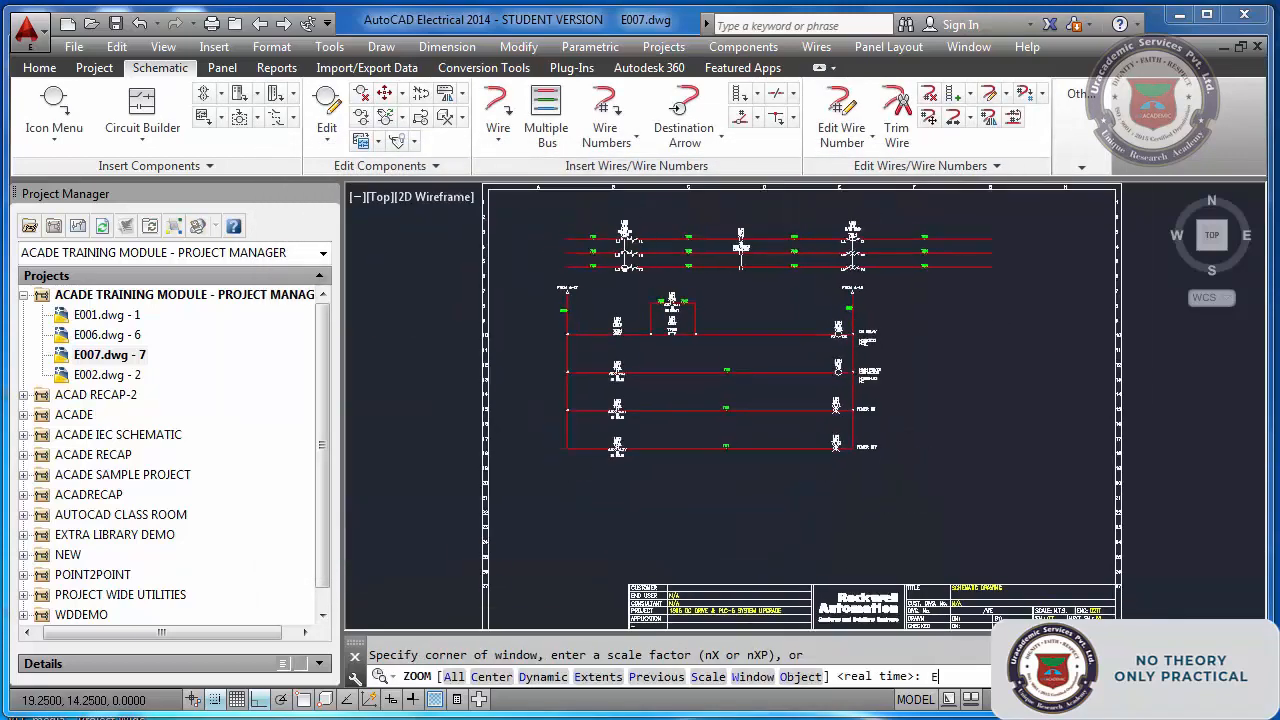
key(ctrl+s)
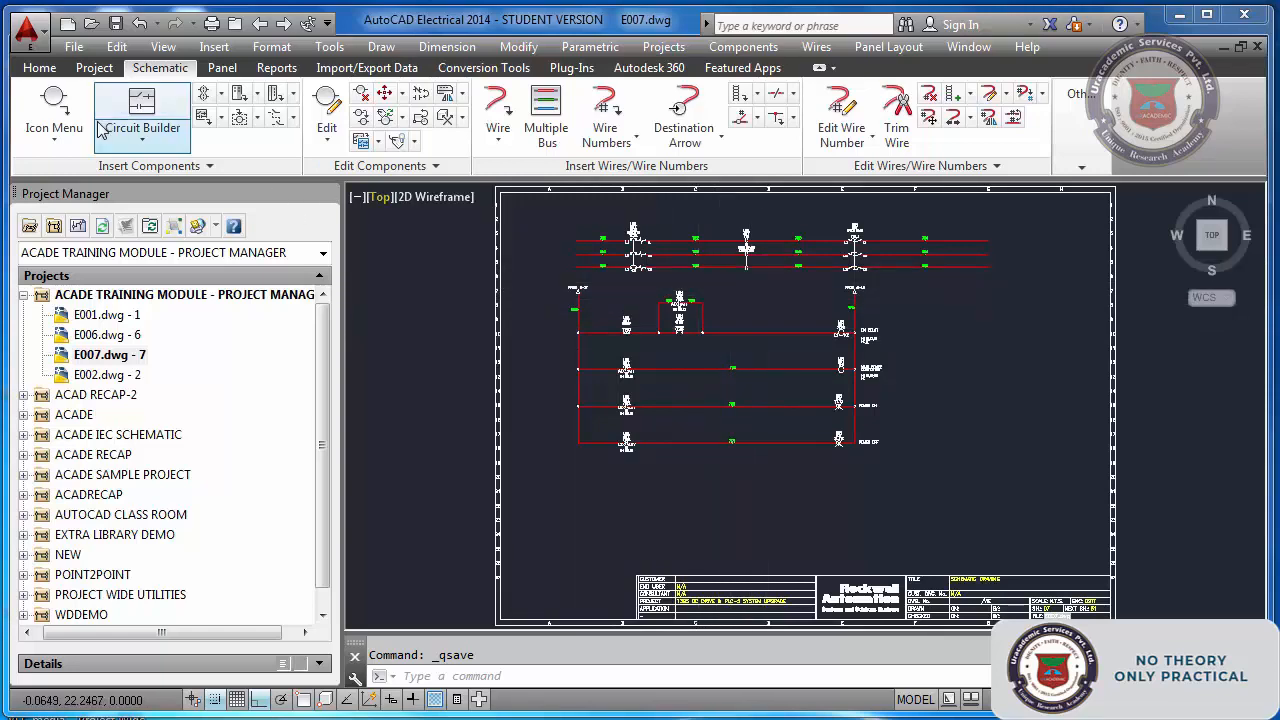
- Insert a Round with Wire Number Change terminal on wire 7034 after the overload, with tag strip 7T1 and number 1
click(57, 106)
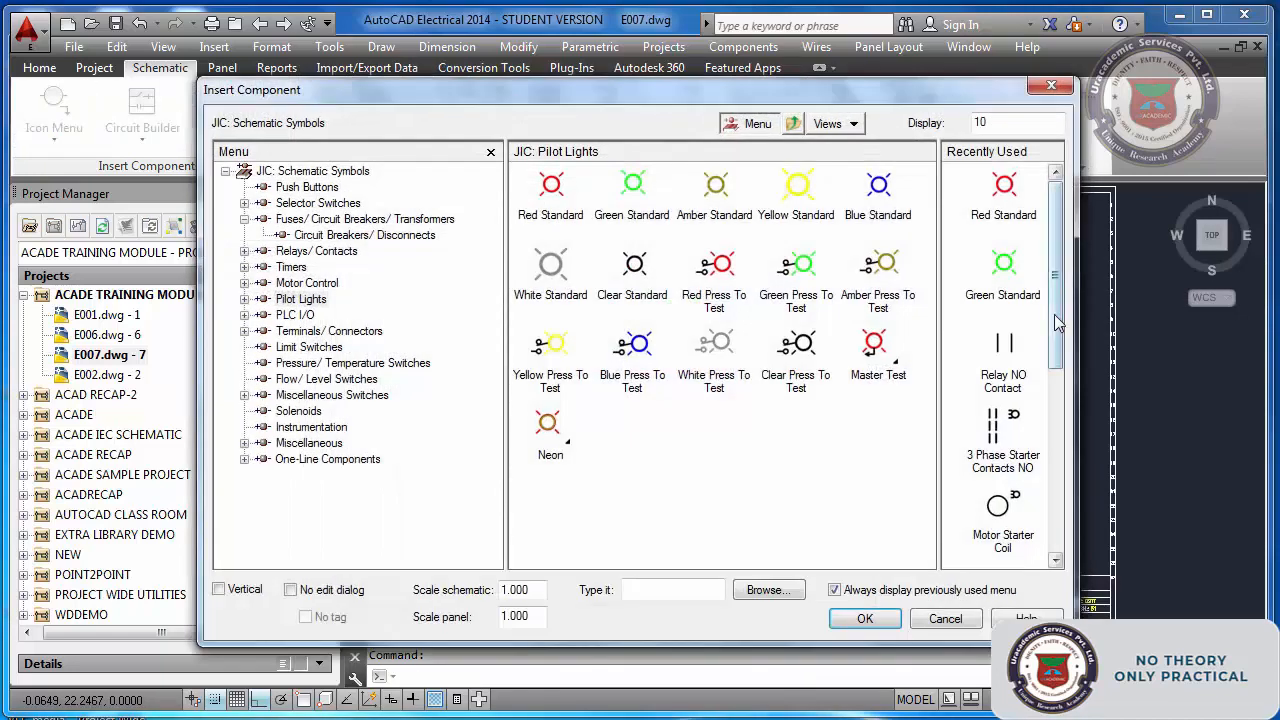
scroll(1048, 403, down, 4)
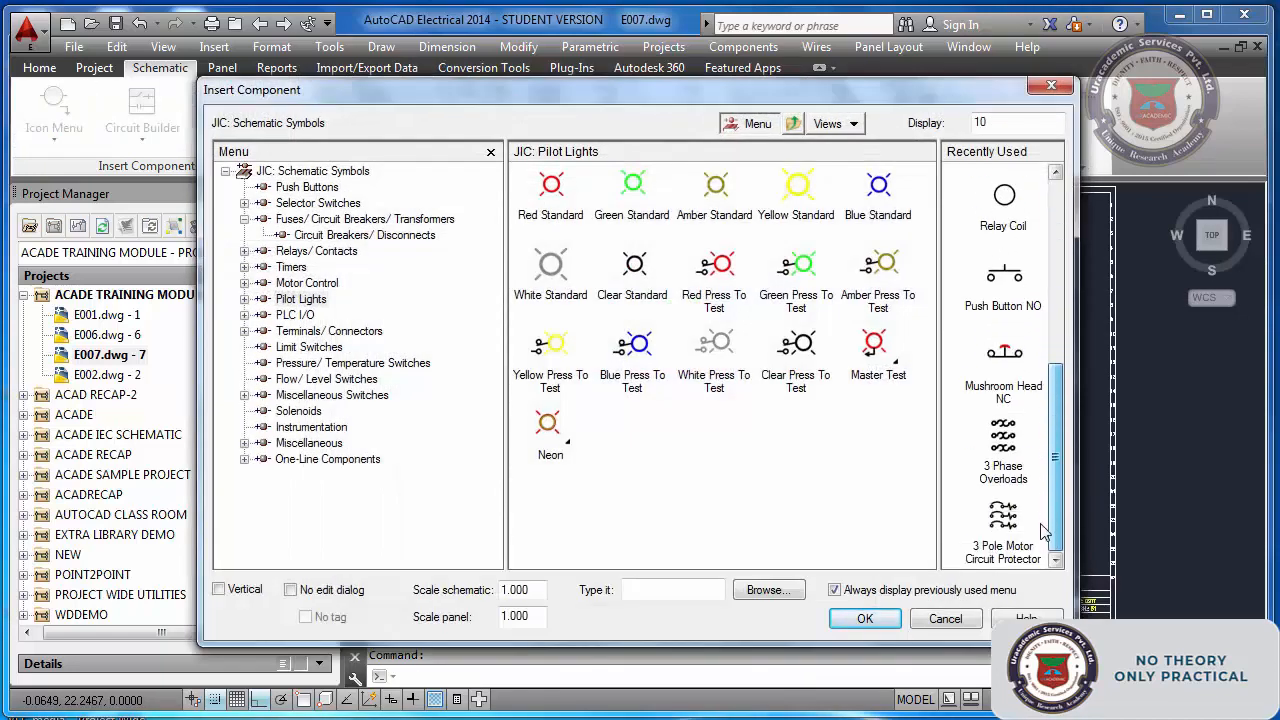
scroll(1050, 460, up, 3)
scroll(1065, 397, up, 2)
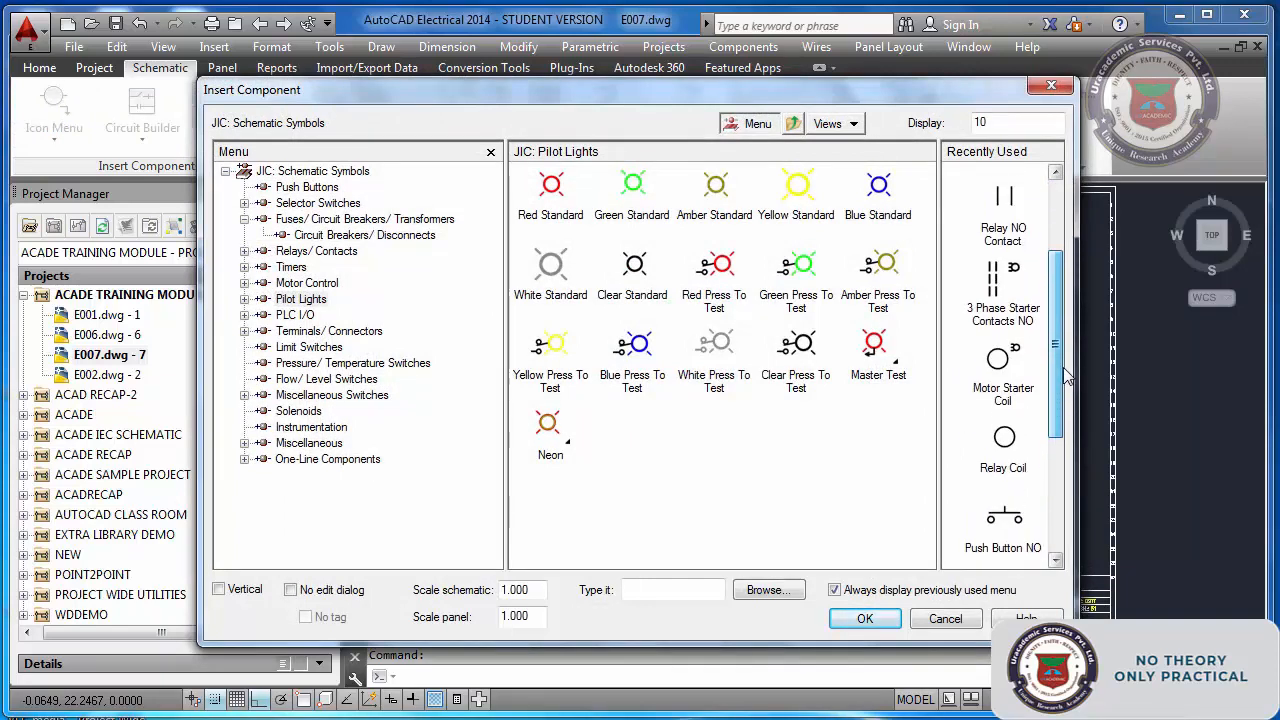
scroll(1060, 400, down, 5)
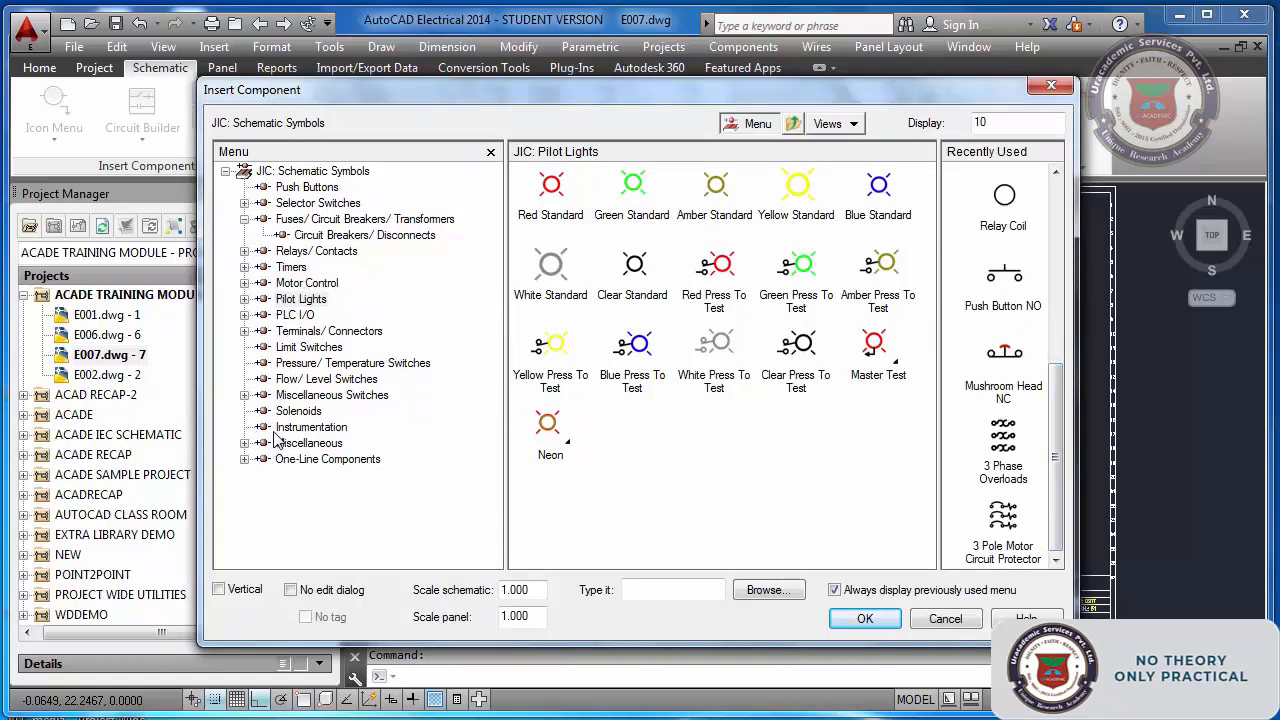
click(318, 331)
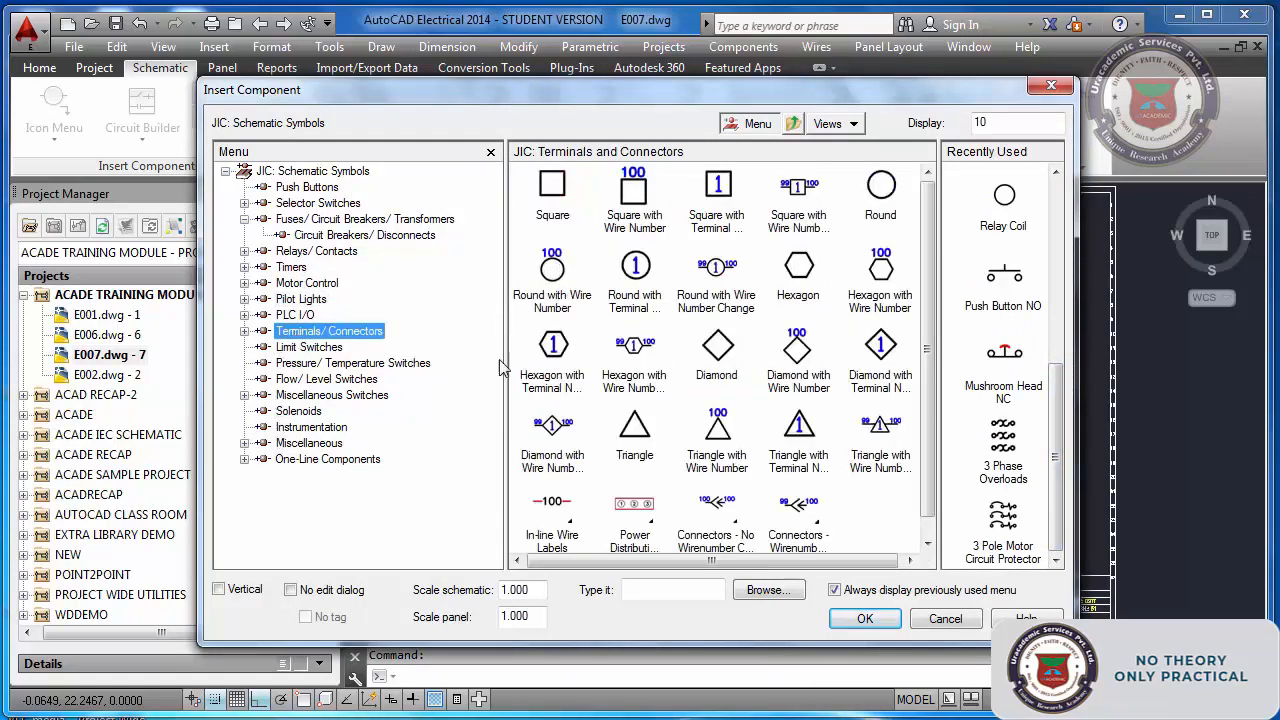
click(728, 308)
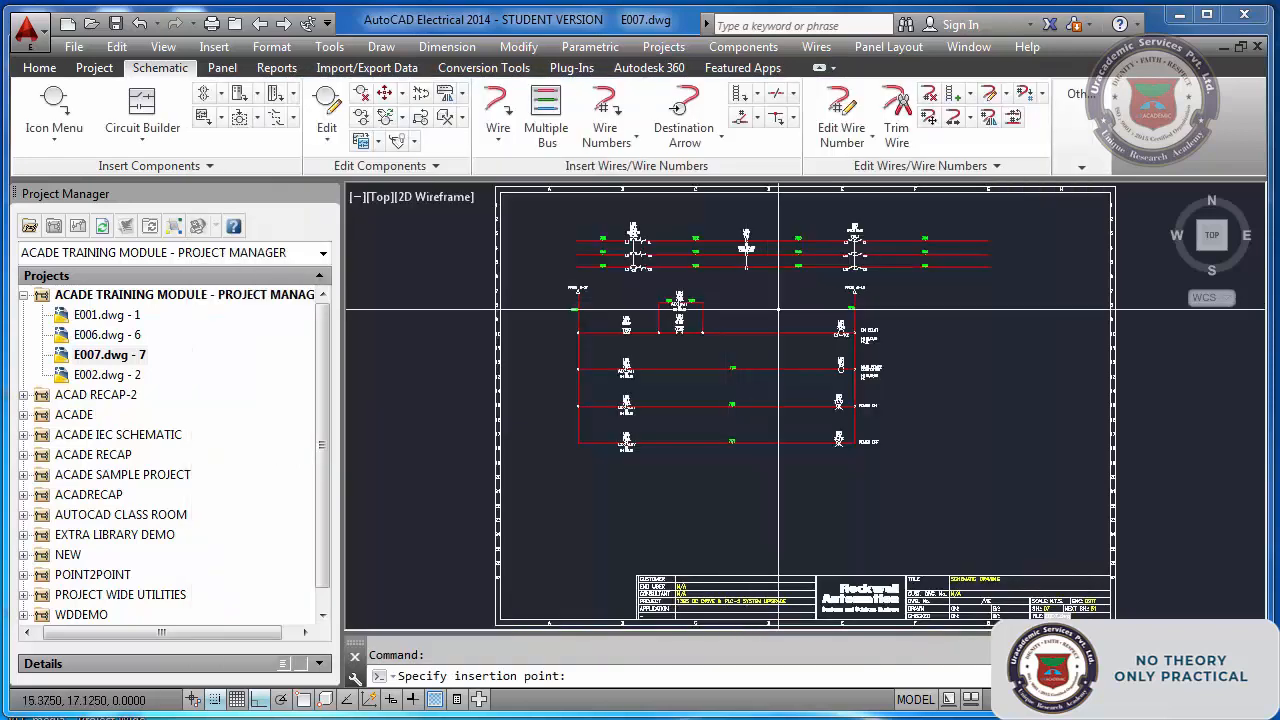
scroll(966, 240, up, 5)
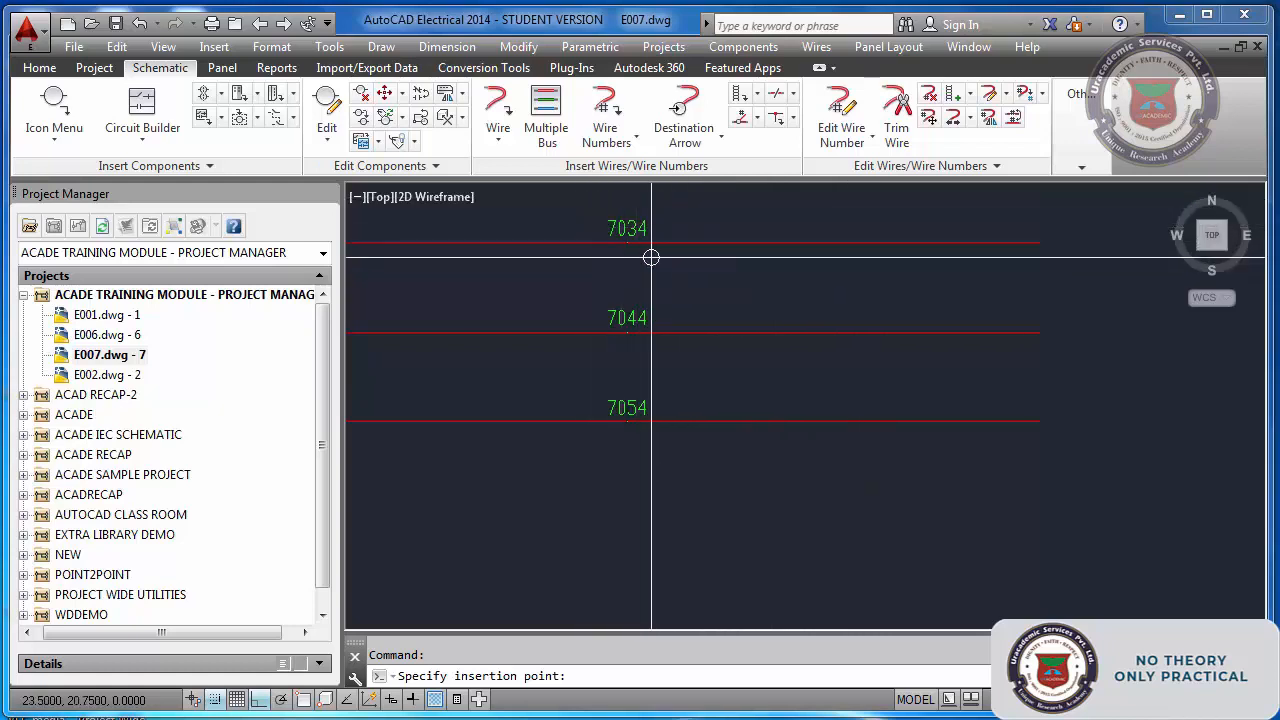
click(725, 244)
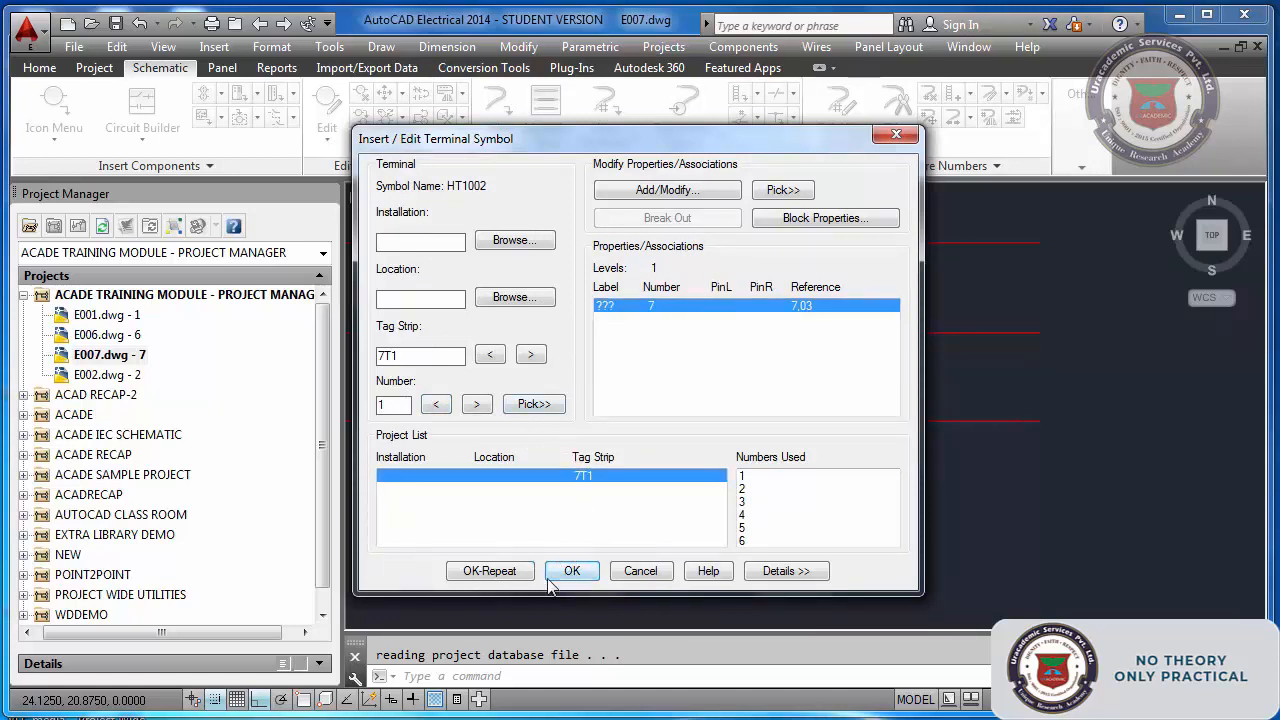
click(489, 571)
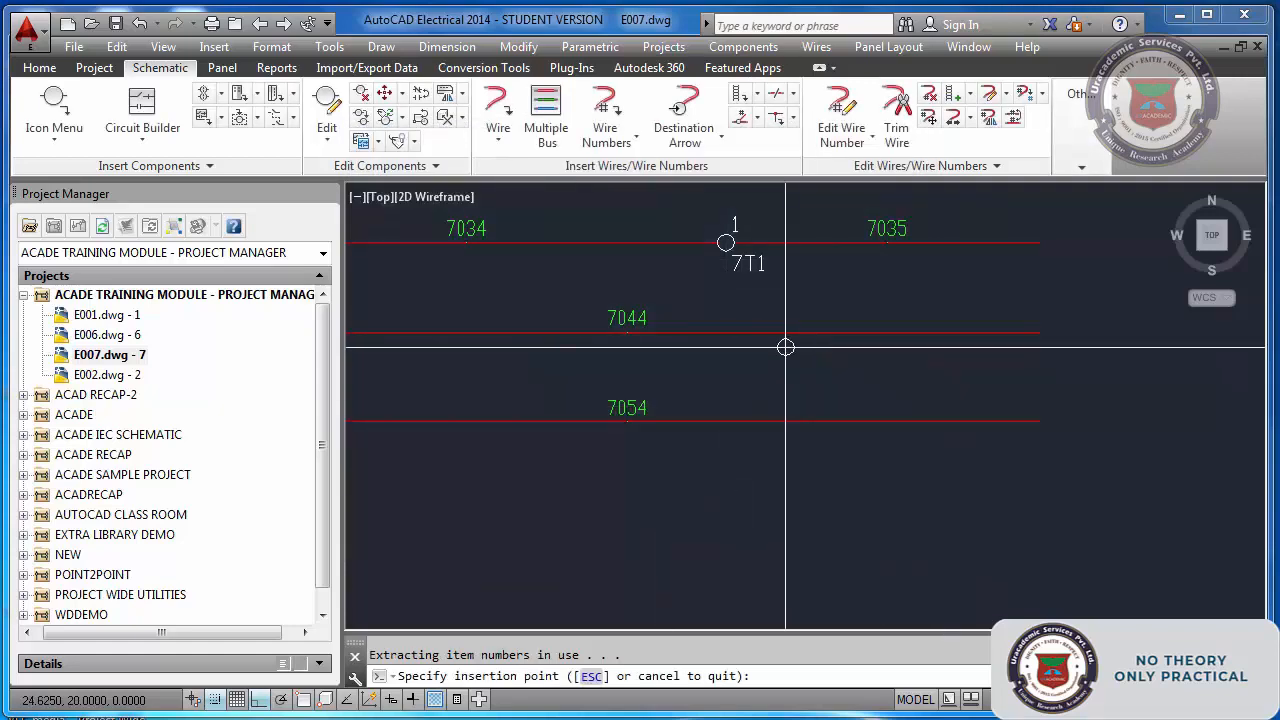
- Place terminals 2 and 3 of strip 7T1 on wires 7044 and 7054, directly below terminal 1
click(726, 332)
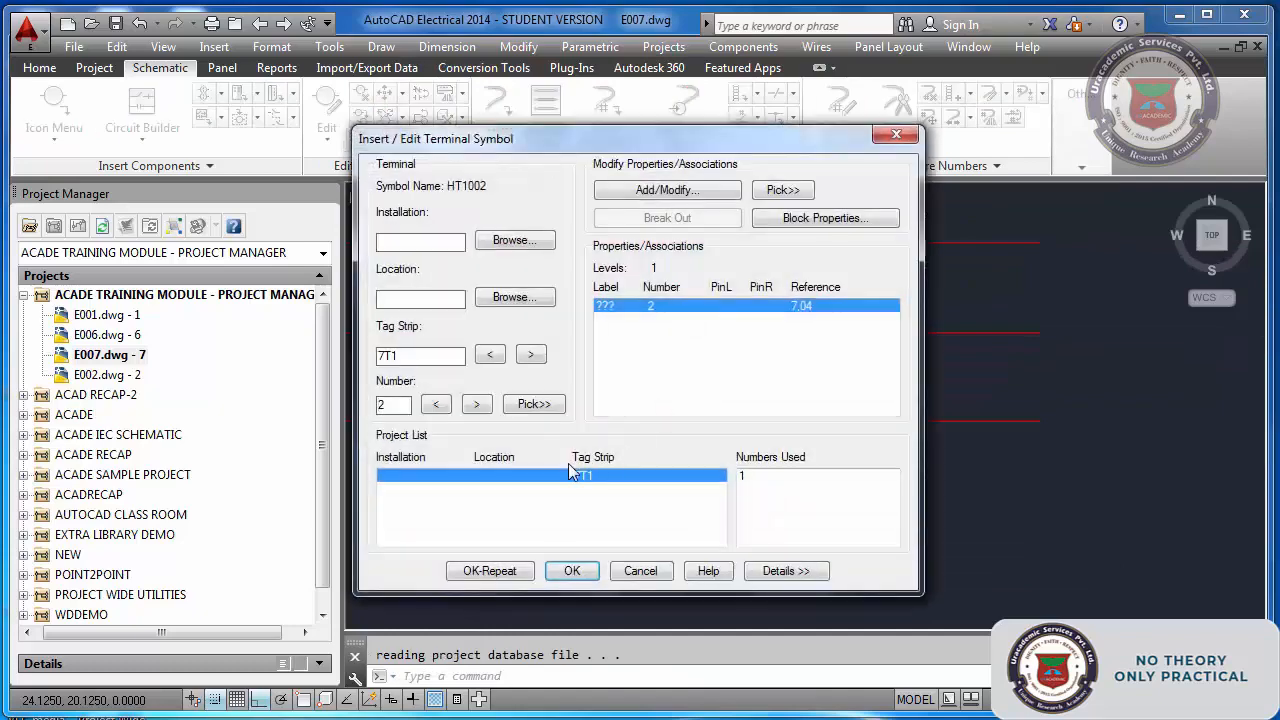
click(489, 571)
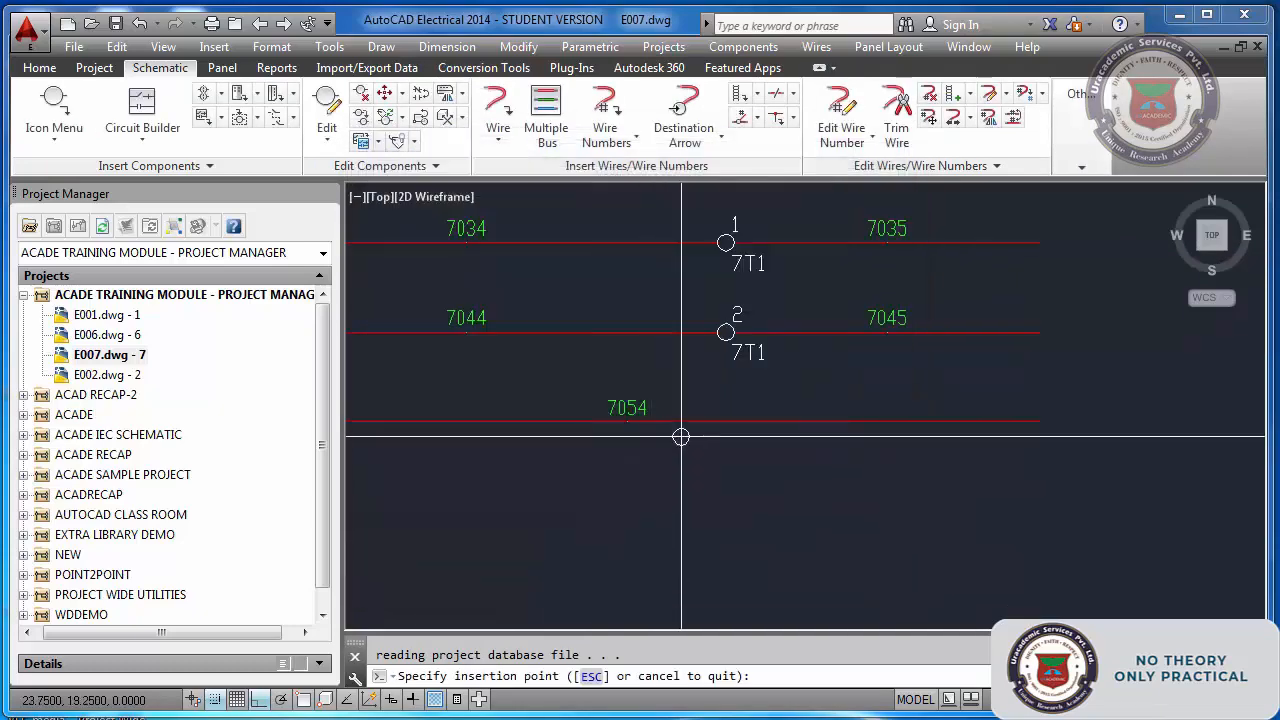
click(726, 422)
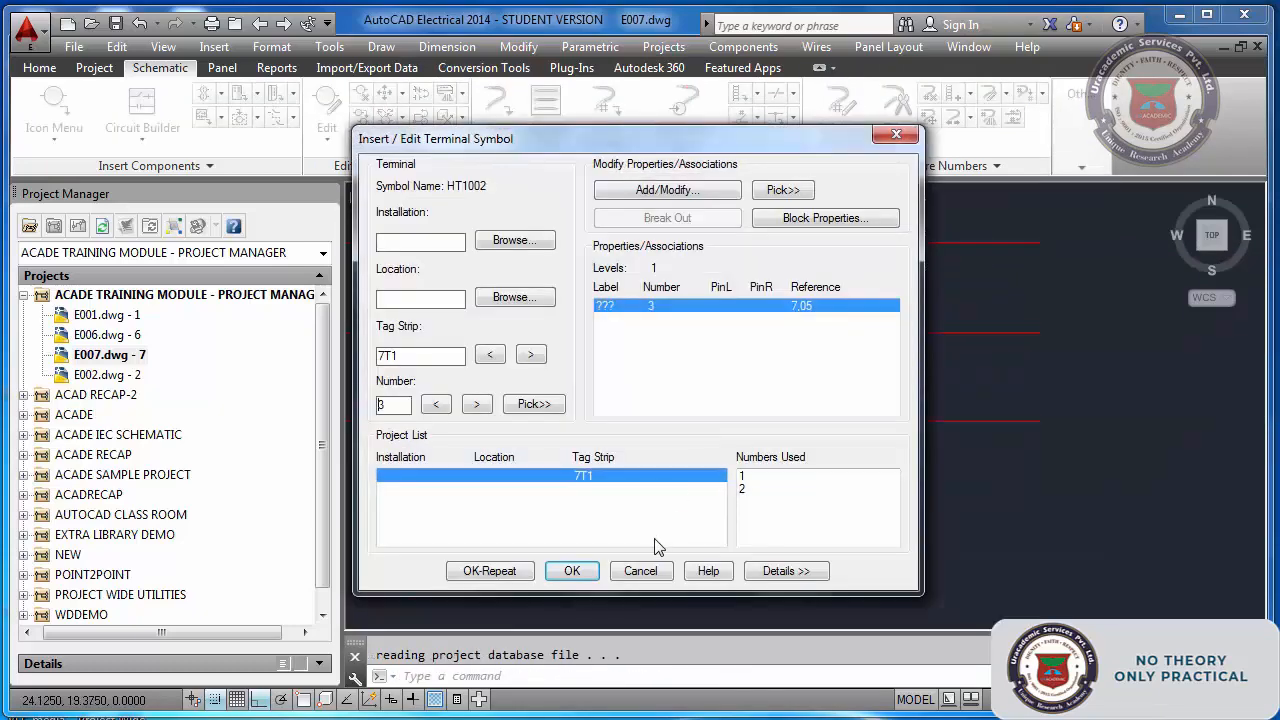
click(575, 571)
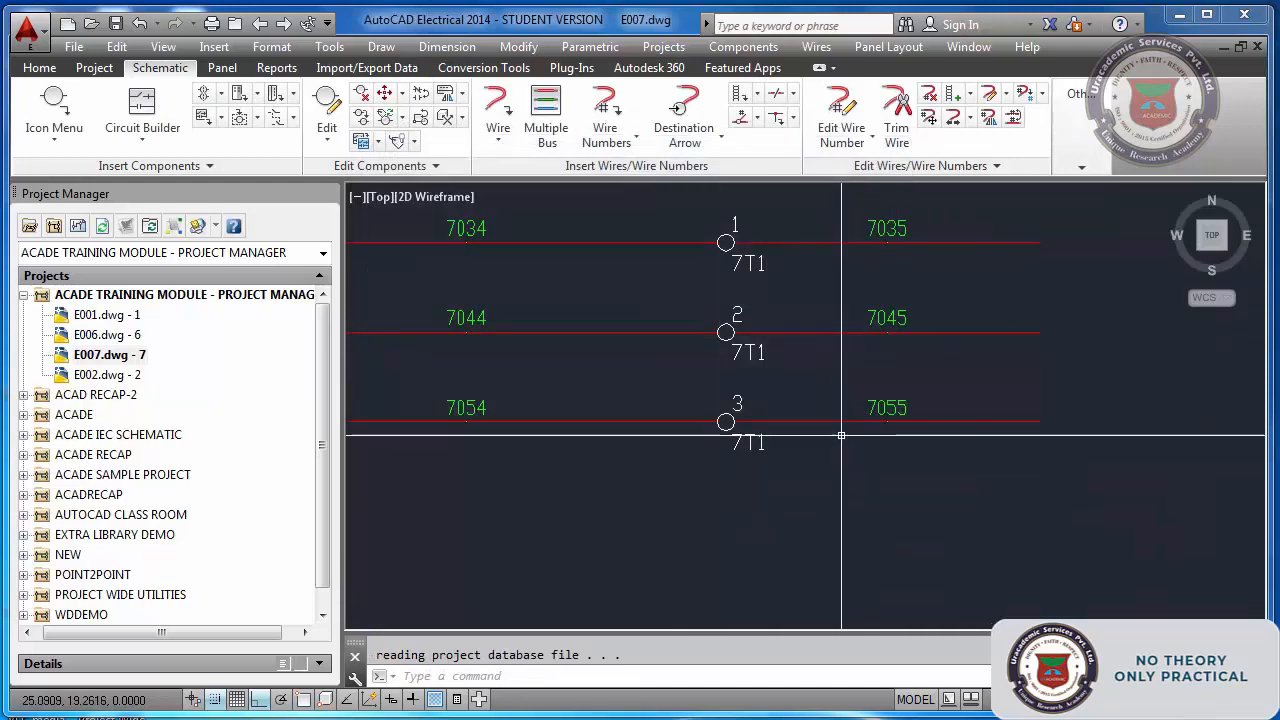
scroll(776, 321, down, 2)
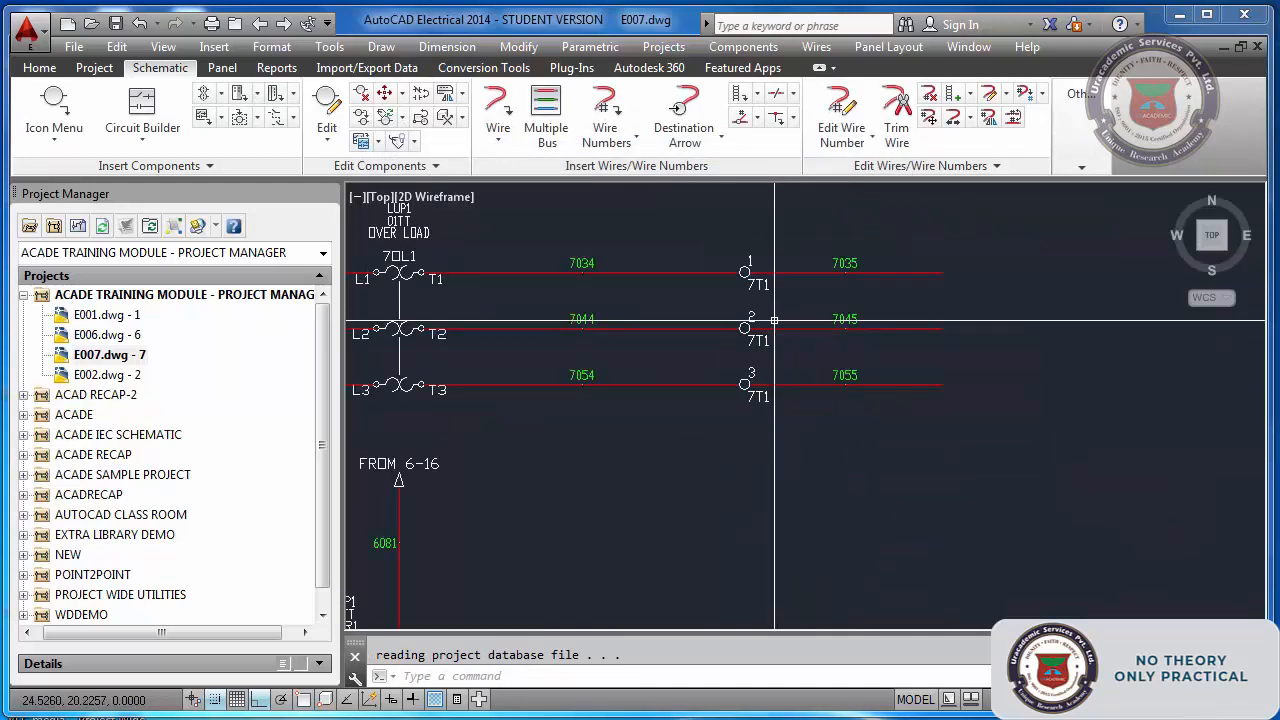
- Fit the whole E007 drawing in view and save it
key(Escape)
text(z)
key(Return)
text(e)
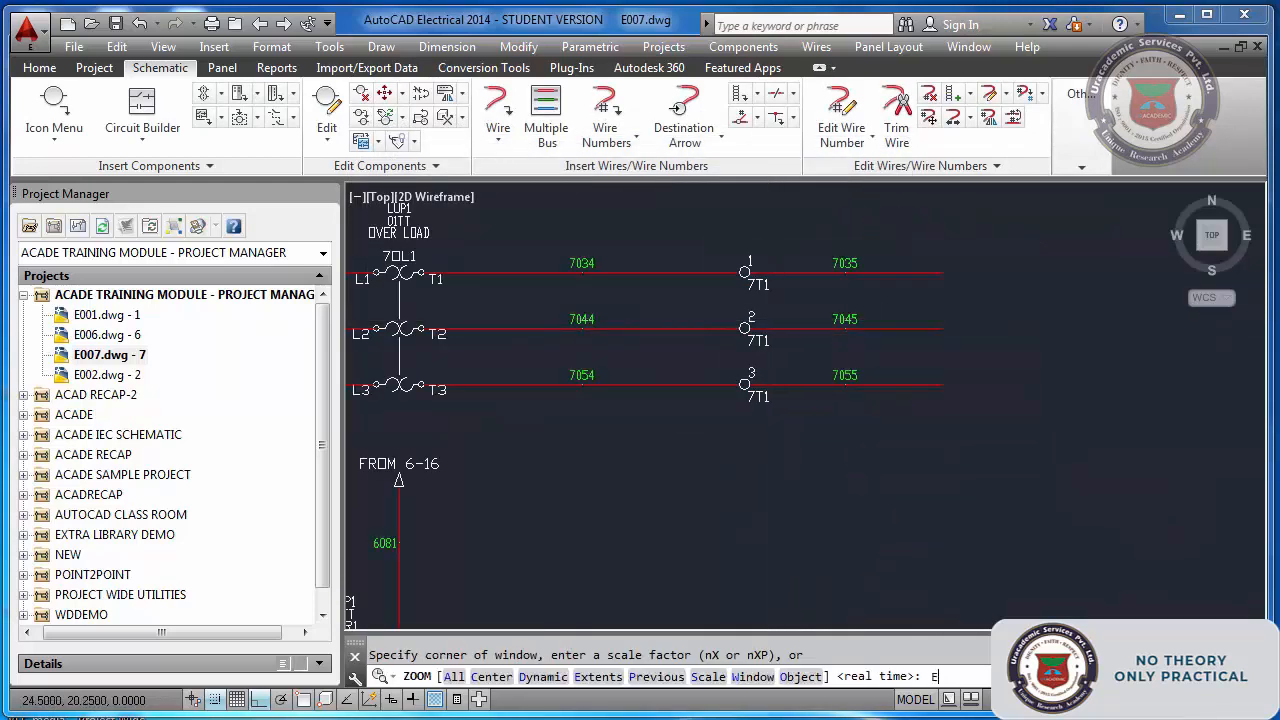
key(Return)
key(ctrl+s)
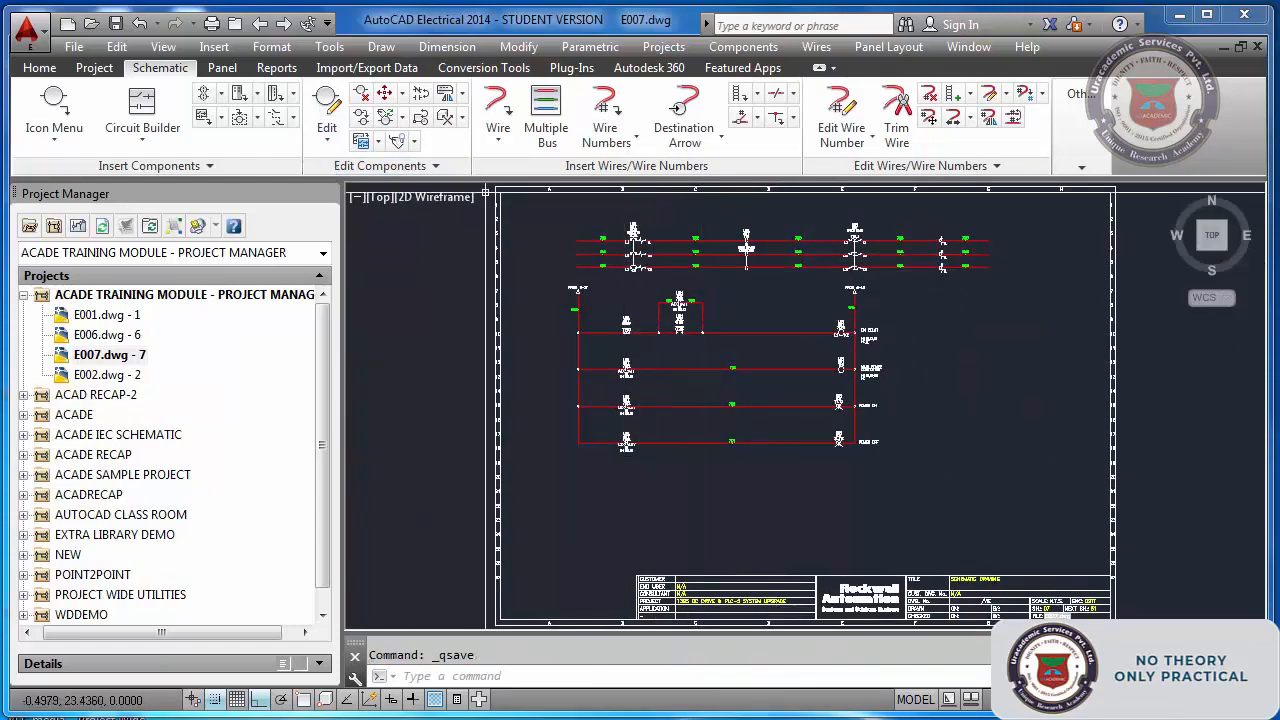
- Insert a Round with Wire Number Change terminal on wire 7031 ahead of breaker 7CB1, with tag strip 7T1 and number 4
click(54, 105)
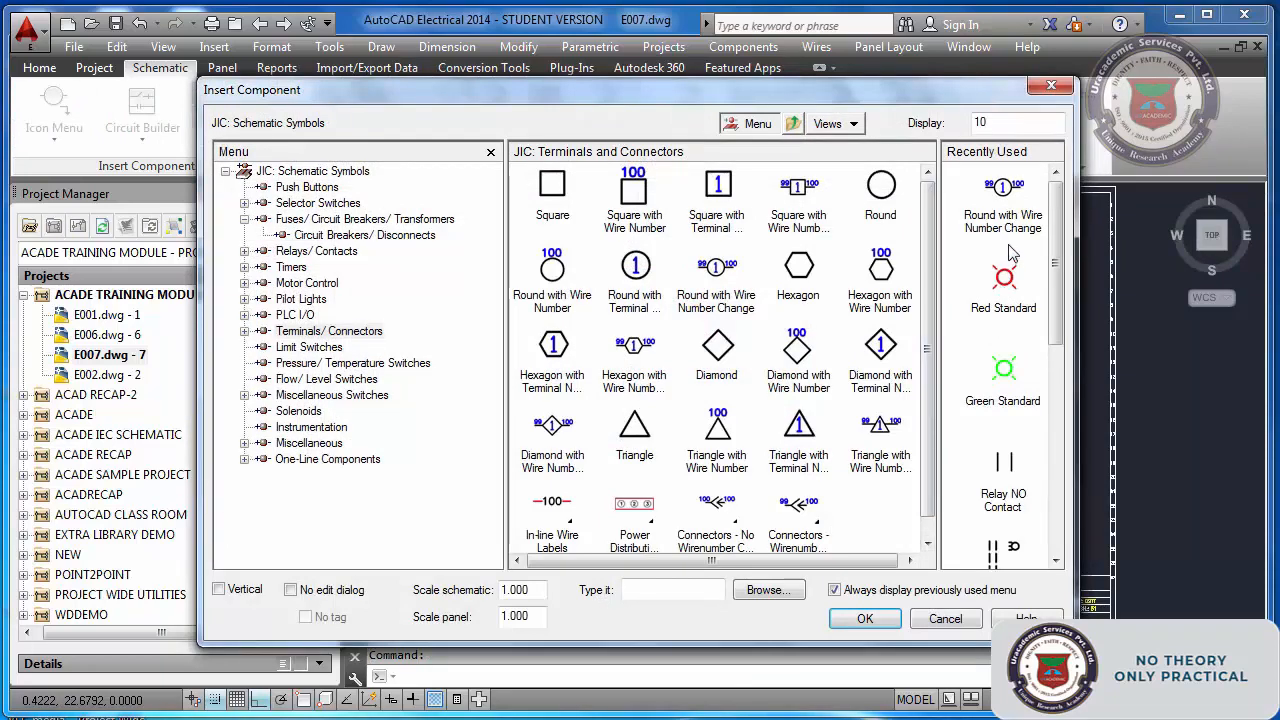
click(1009, 204)
scroll(588, 241, up, 3)
click(586, 241)
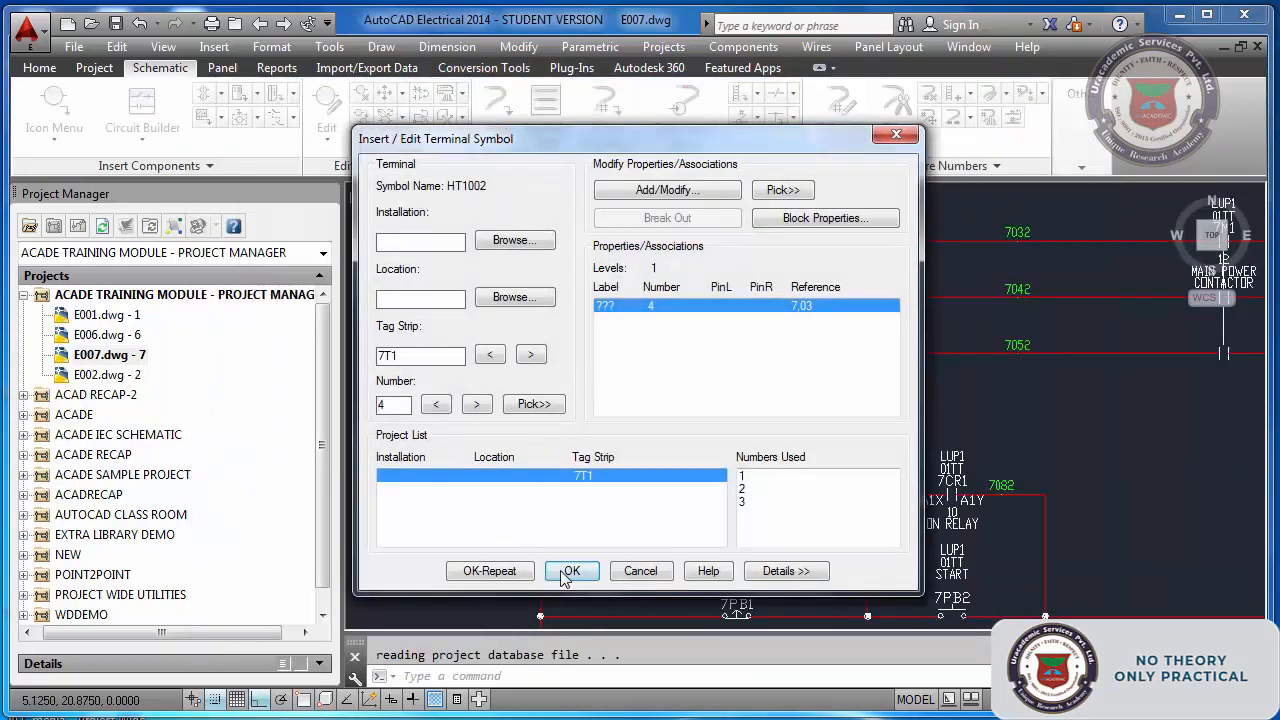
click(572, 556)
key(Escape)
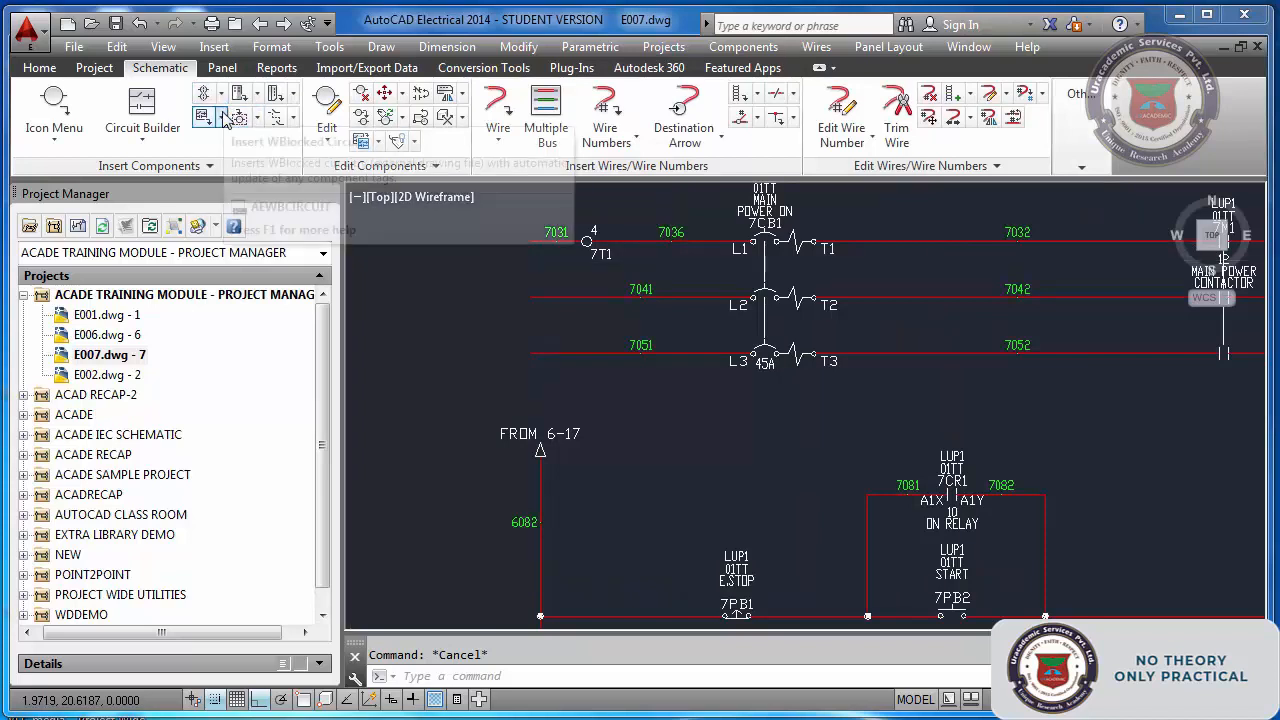
- Copy terminal 4 onto wires 7041 and 7051 with Multiple Insert (Pick Master), keeping all the copies without asking
click(223, 117)
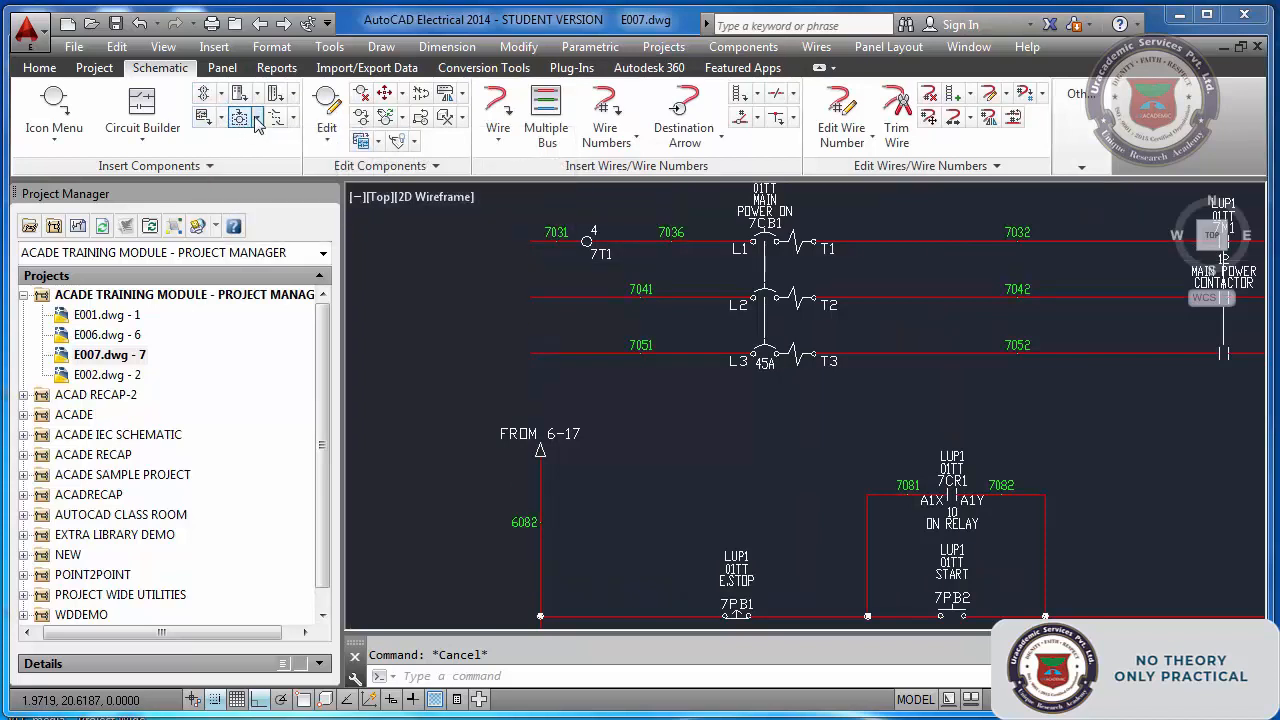
click(257, 117)
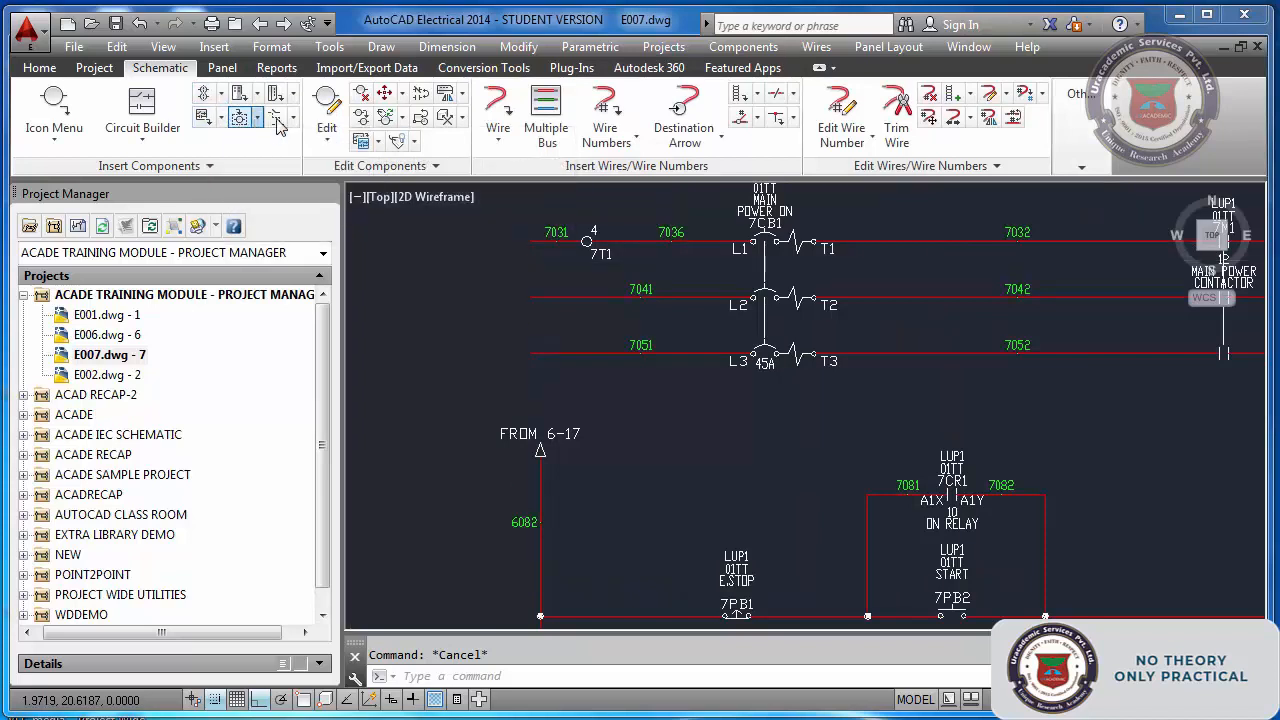
click(221, 93)
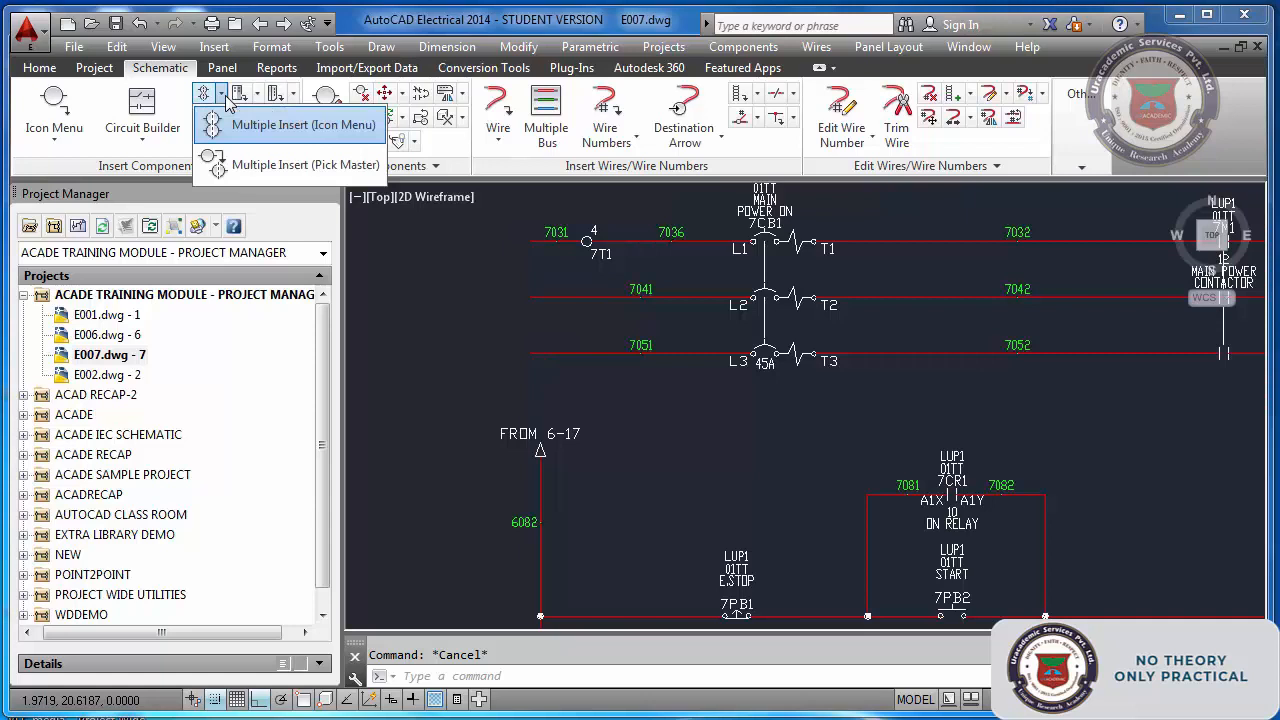
click(268, 170)
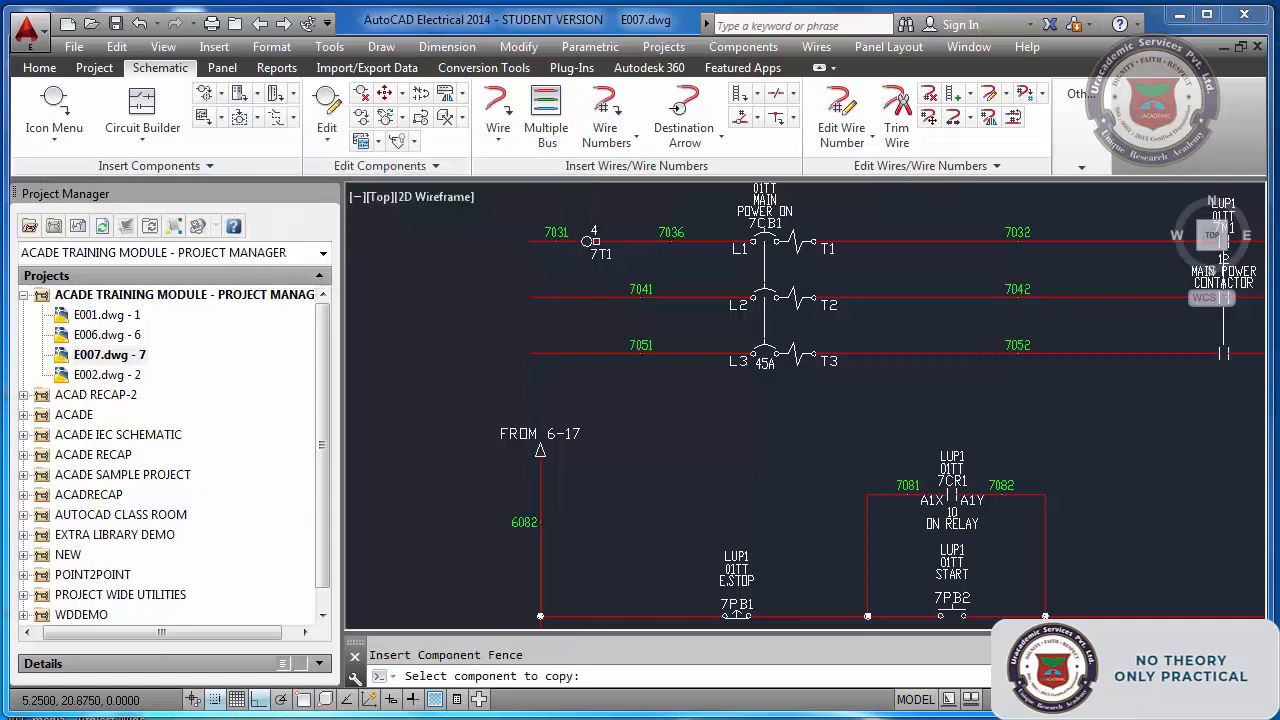
click(587, 242)
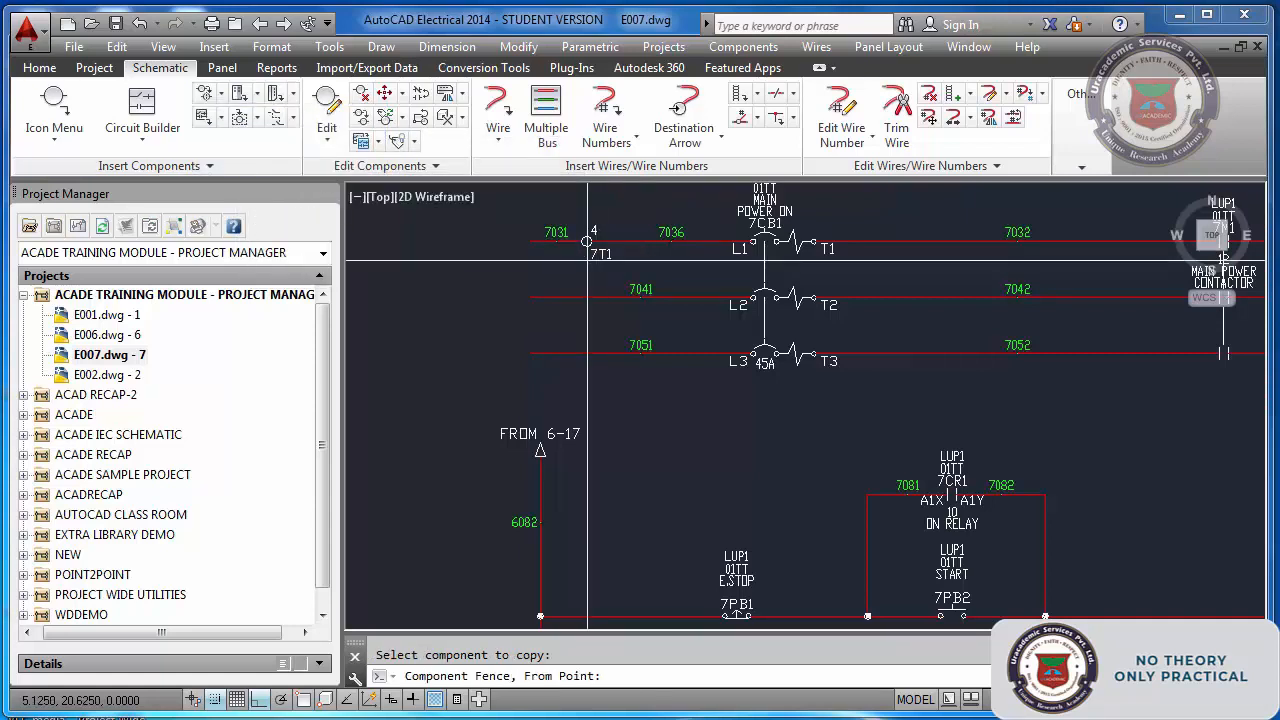
click(608, 391)
click(625, 391)
key(Return)
click(573, 348)
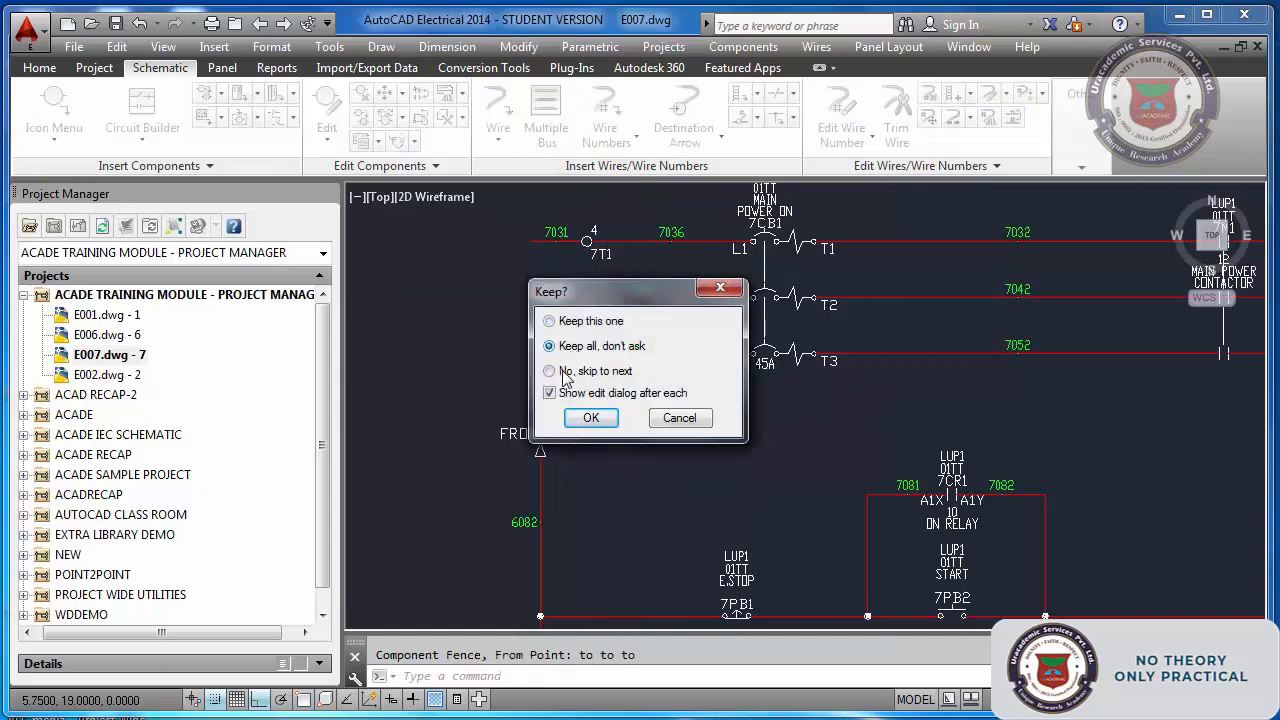
click(588, 418)
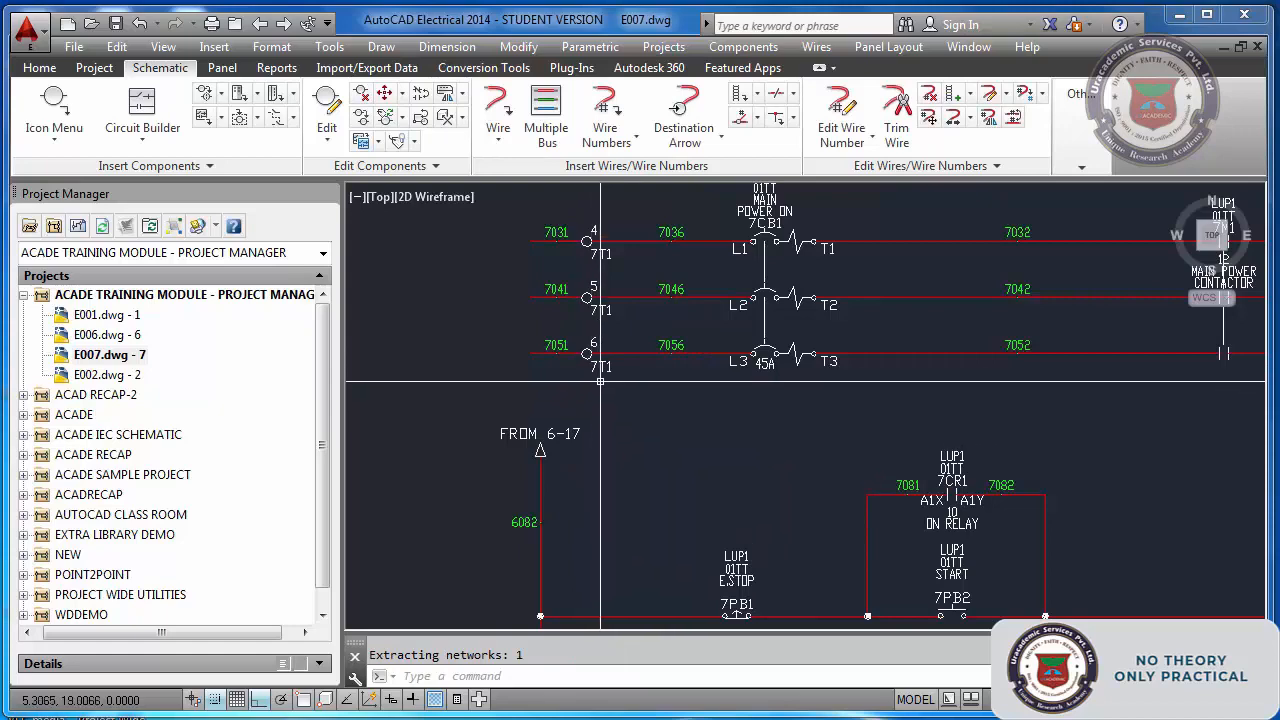
key(Escape)
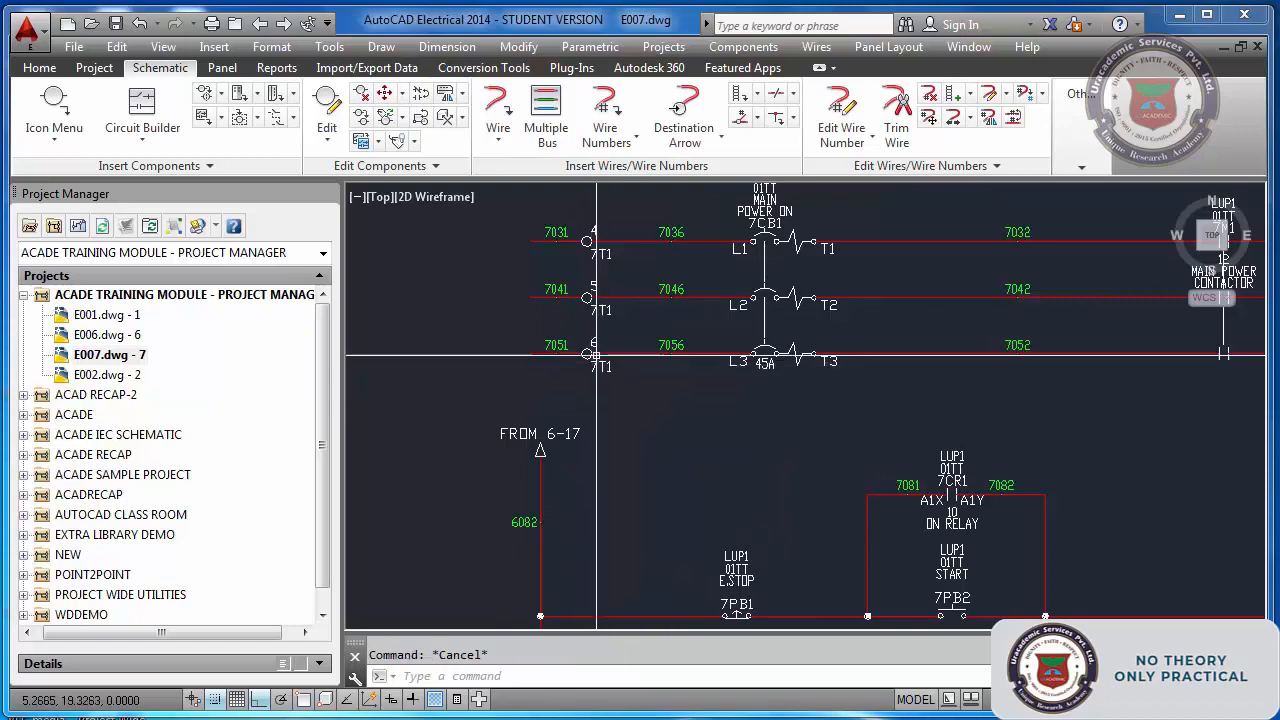
- Inspect the new 7T1 terminals on the incoming wires, fit the whole drawing in view and save it
text(z)
key(Return)
text(a)
key(Return)
text(e)
key(Return)
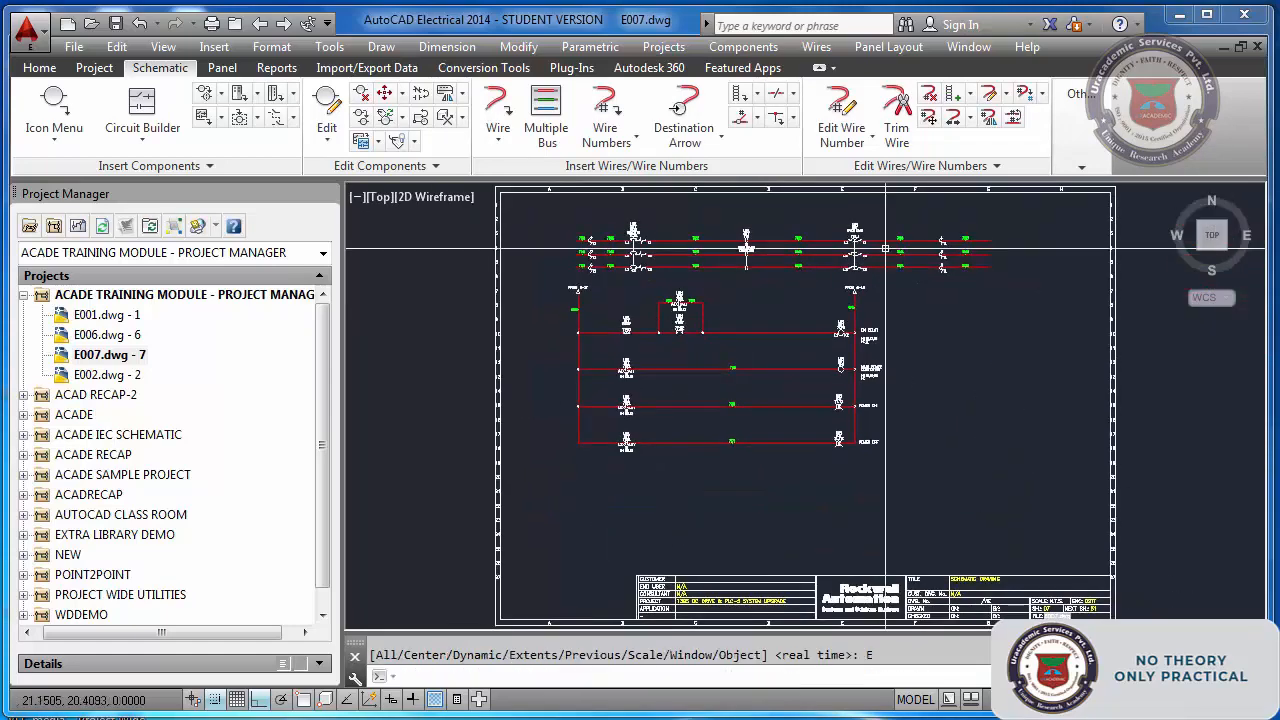
scroll(897, 299, up, 5)
scroll(897, 299, down, 4)
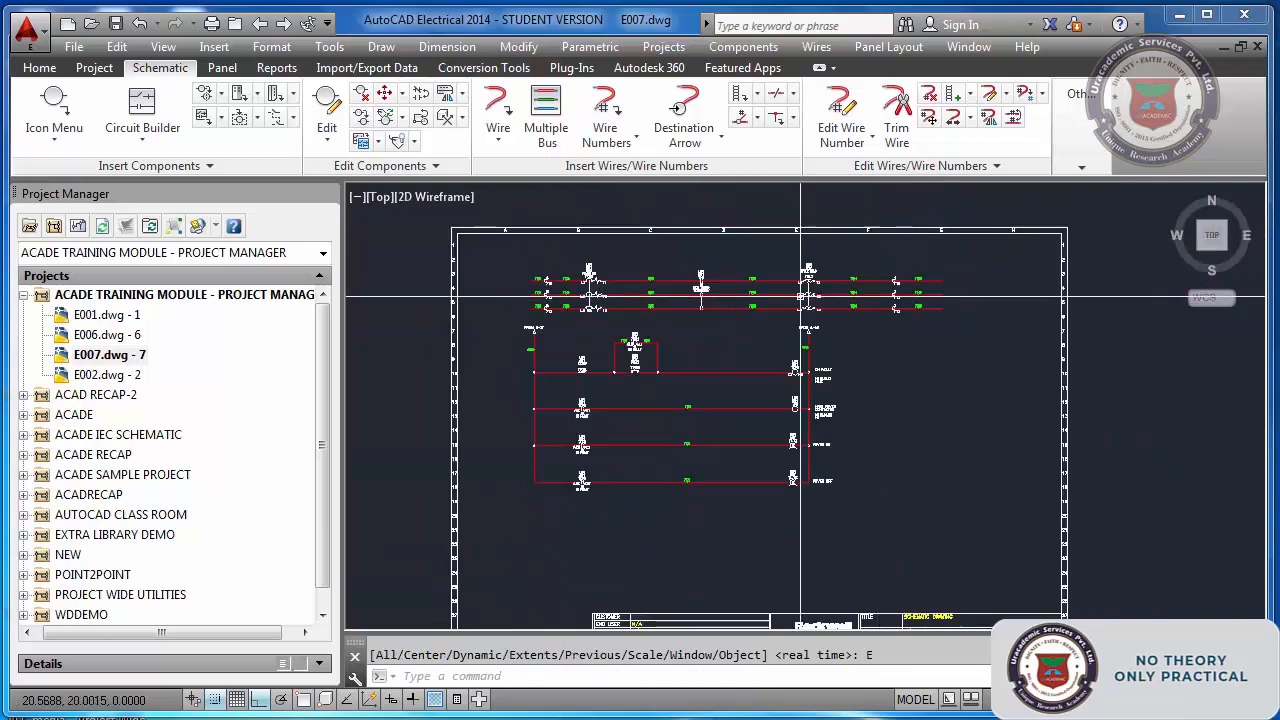
scroll(566, 289, up, 5)
text(z)
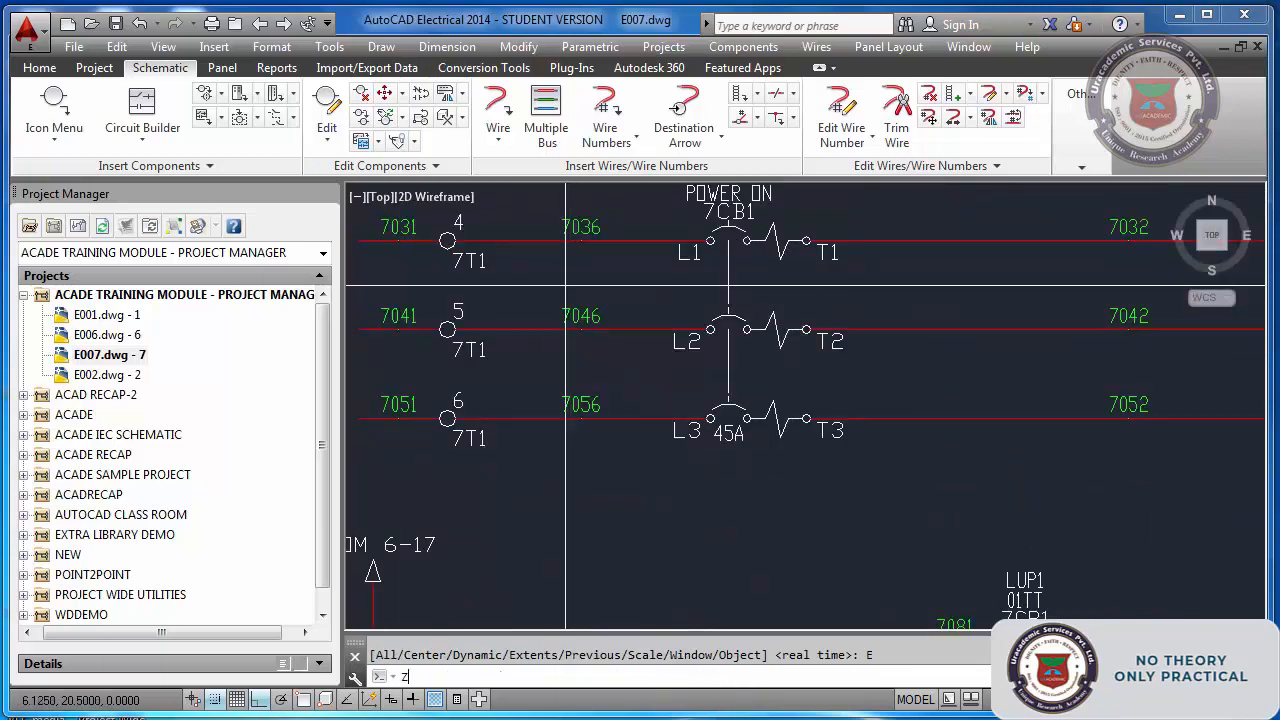
key(Return)
text(e)
key(Return)
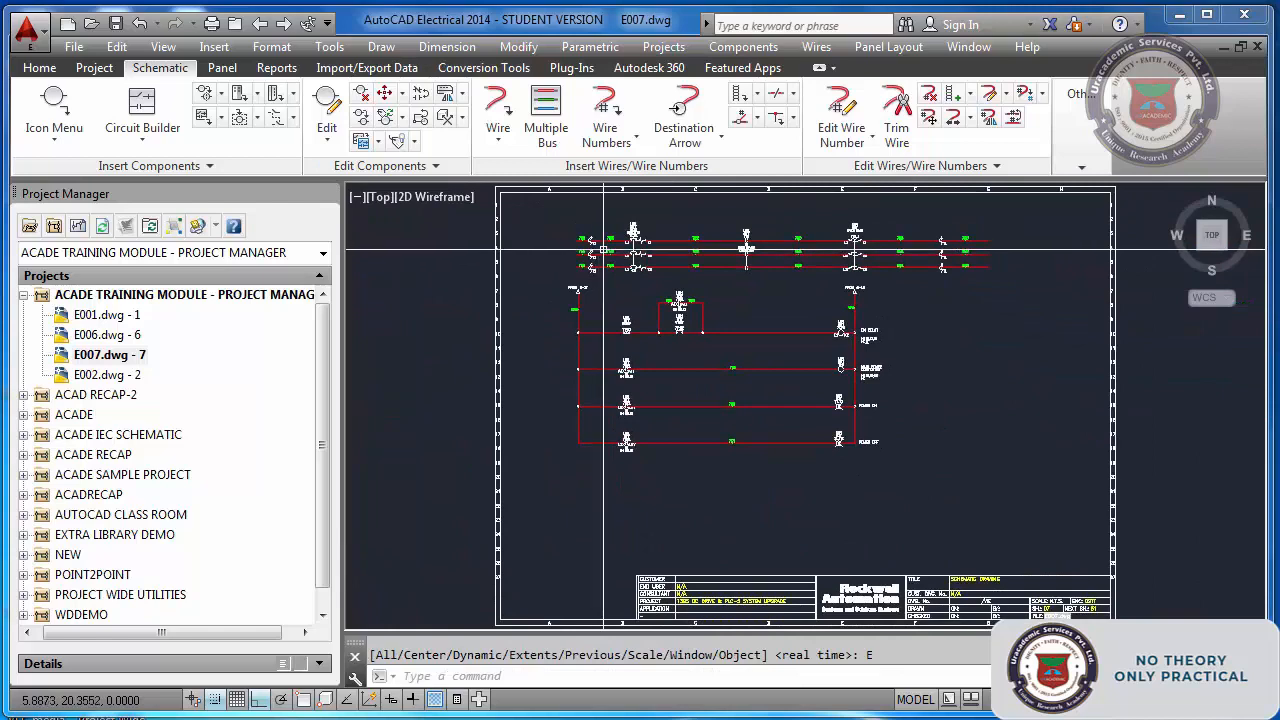
key(Escape)
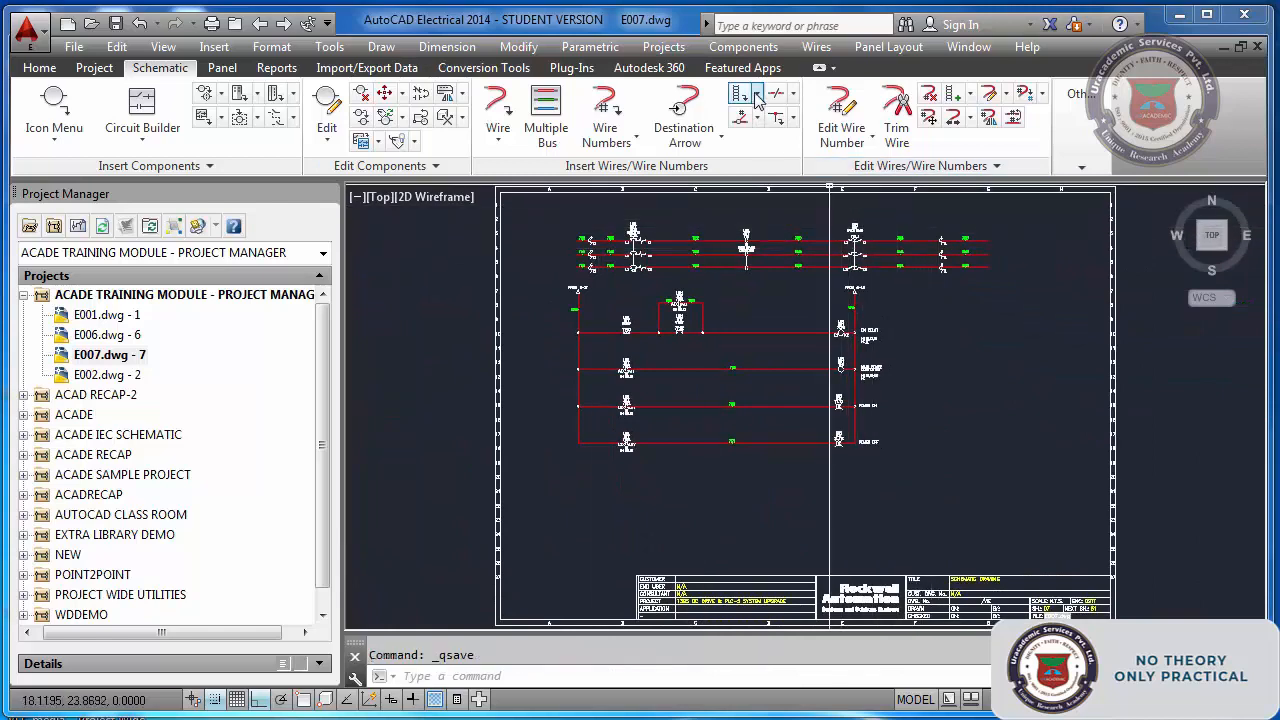
- Renumber the 7T1 terminals ahead of breaker 7CB1 as 1, 2 and 3 in pick mode, with snap turned off
click(724, 50)
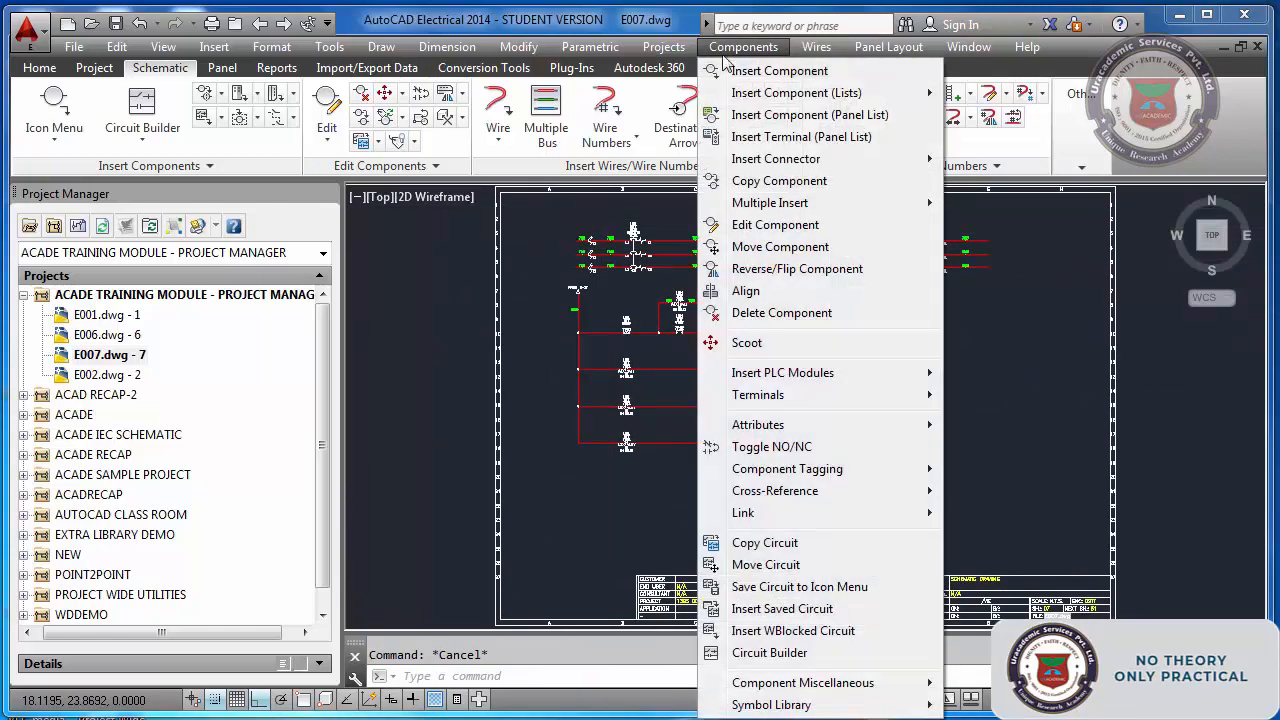
mouse_move(790, 400)
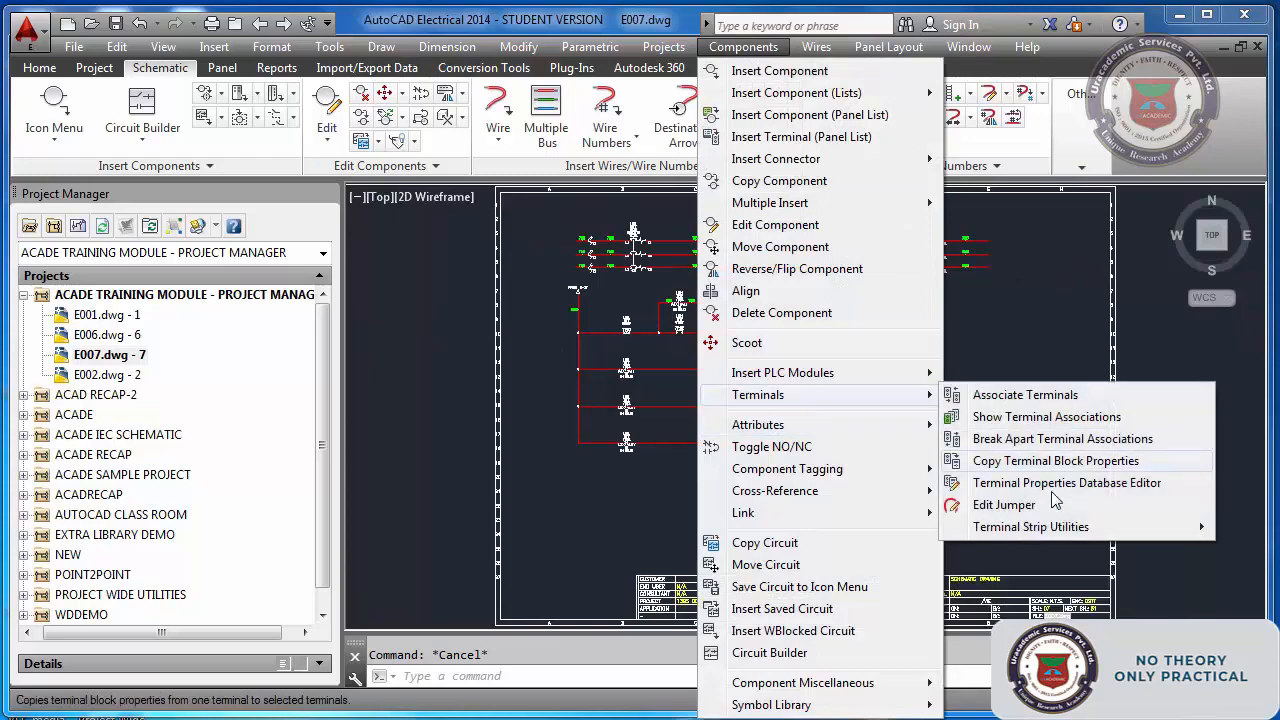
mouse_move(1037, 527)
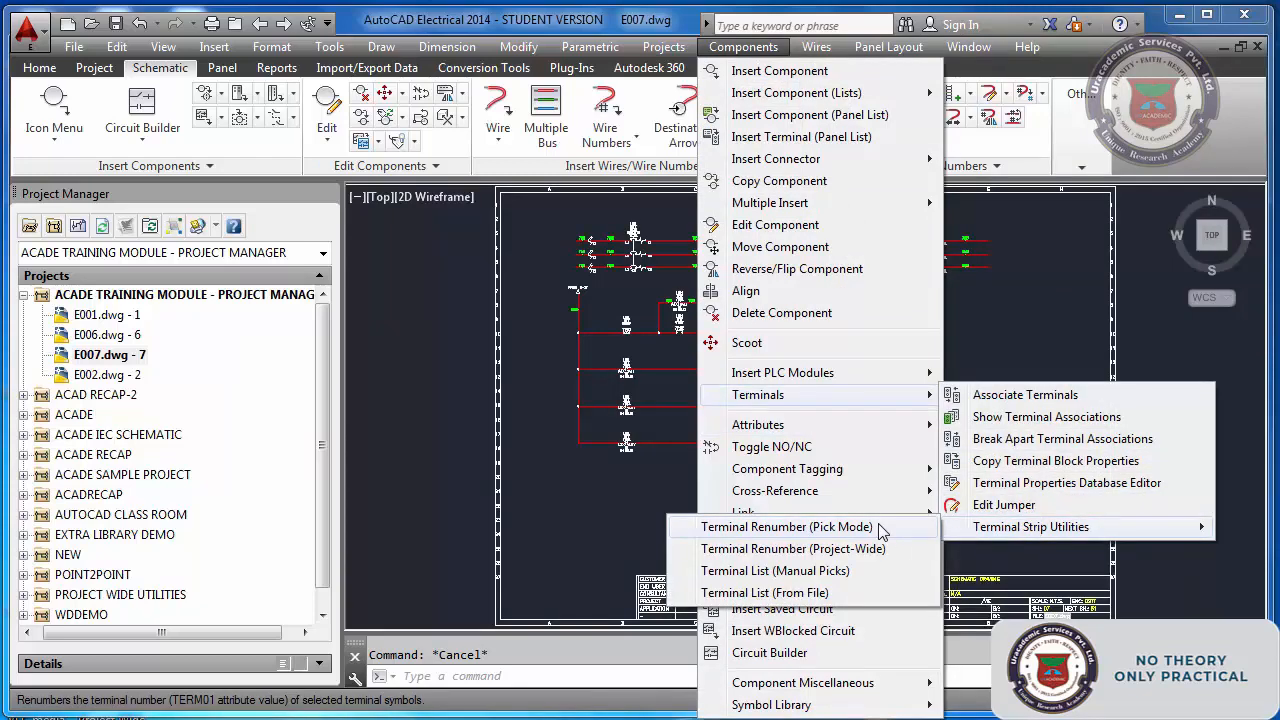
click(785, 528)
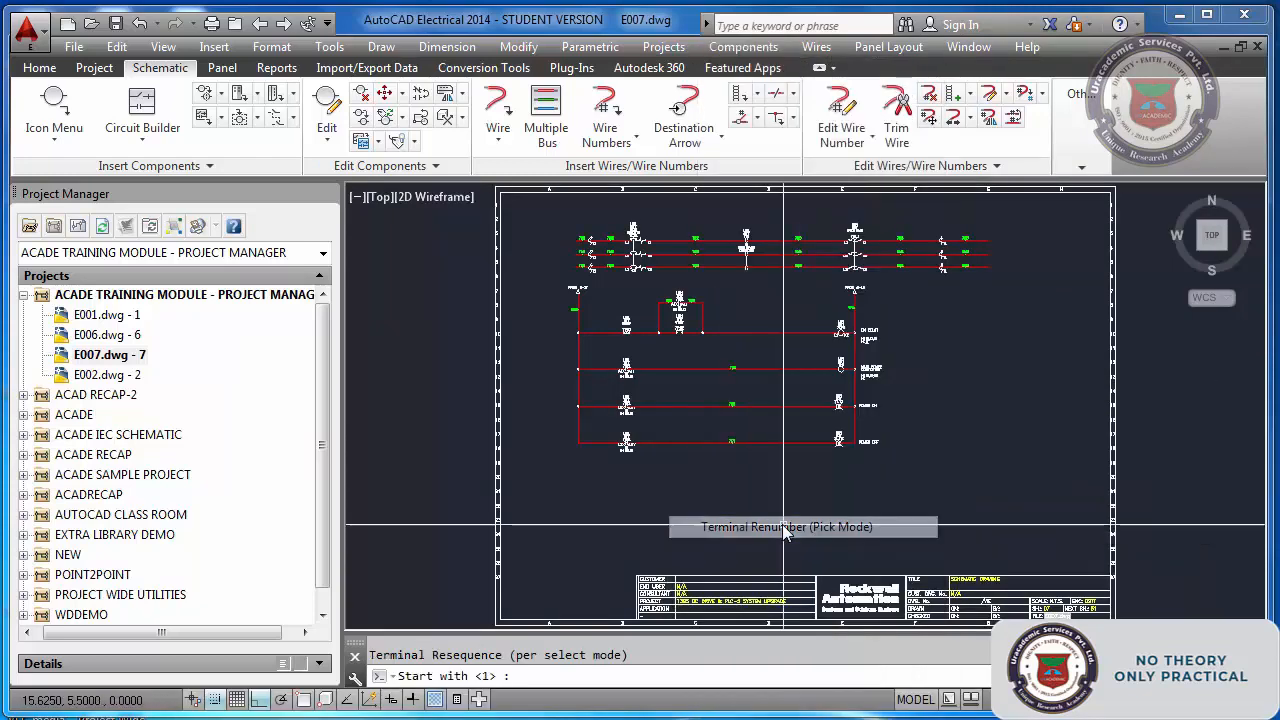
scroll(598, 257, up, 4)
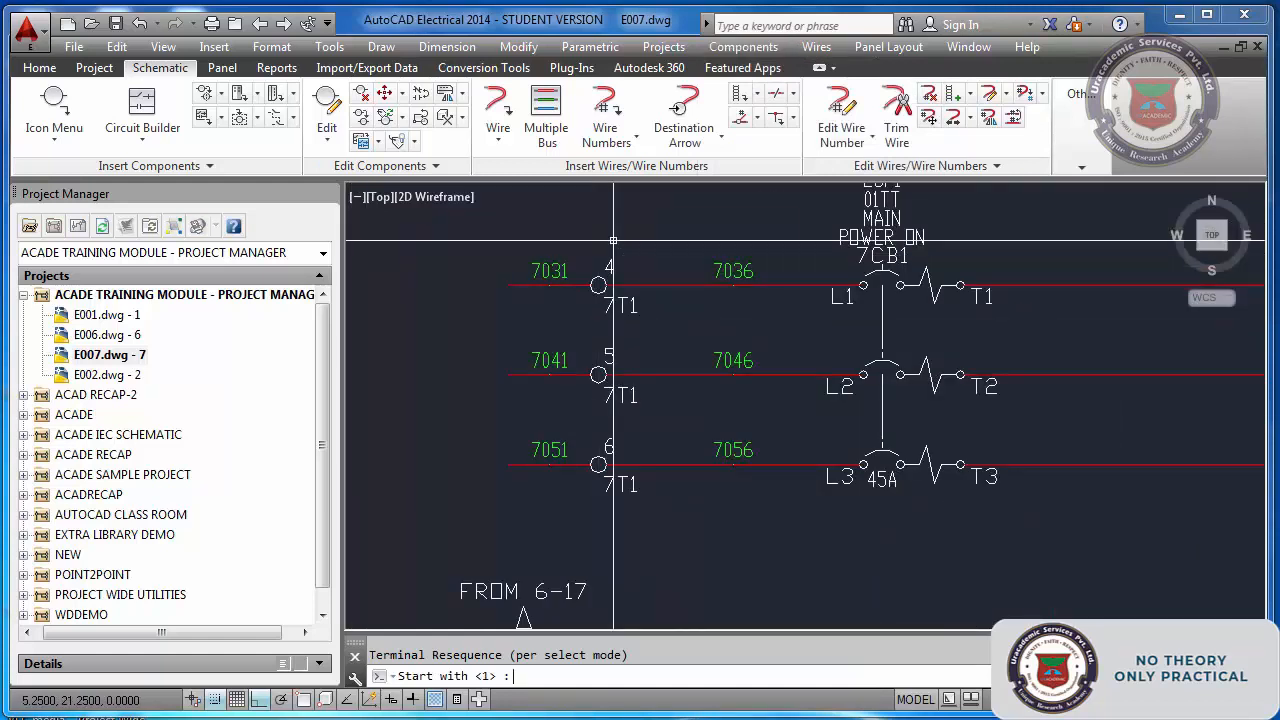
text(1)
key(Return)
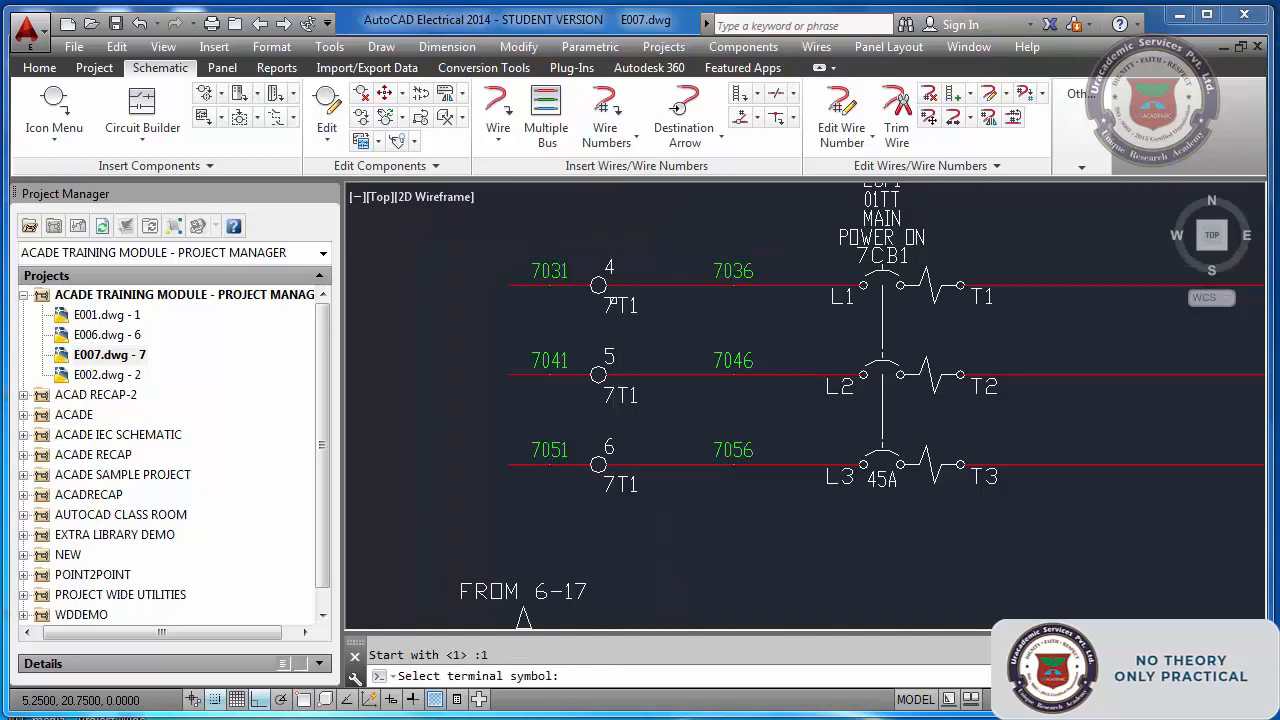
click(214, 699)
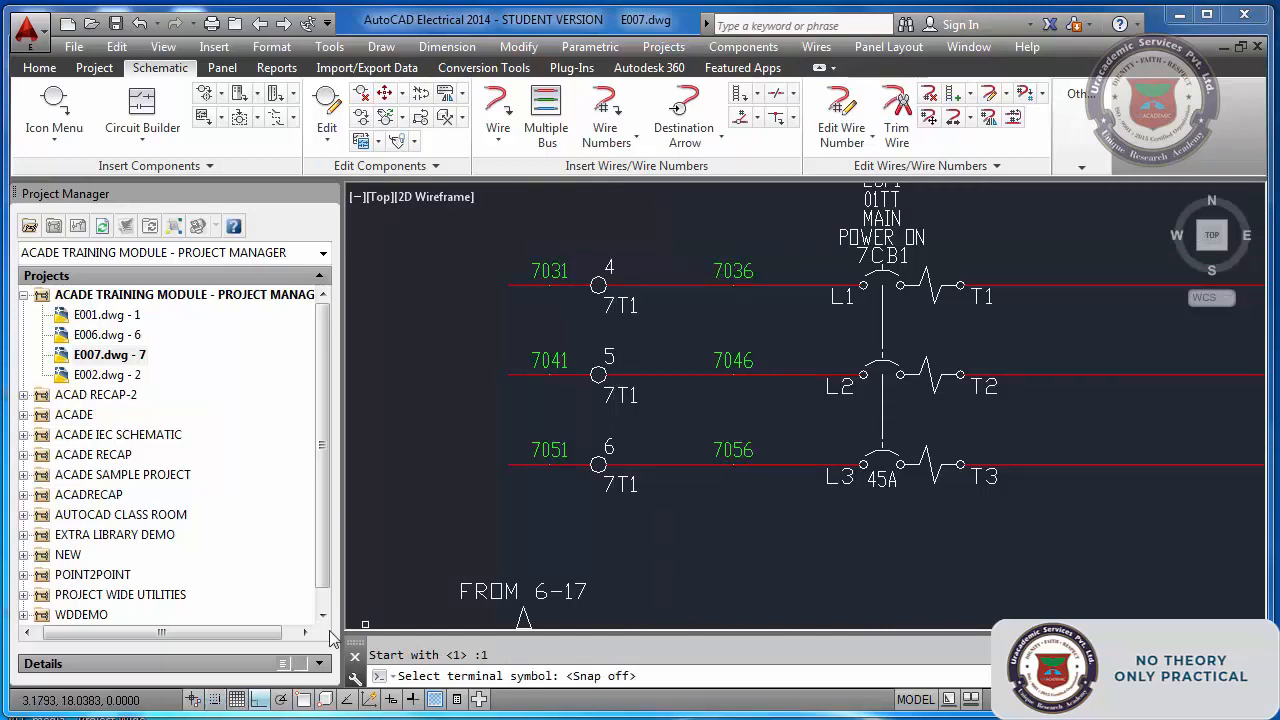
click(610, 303)
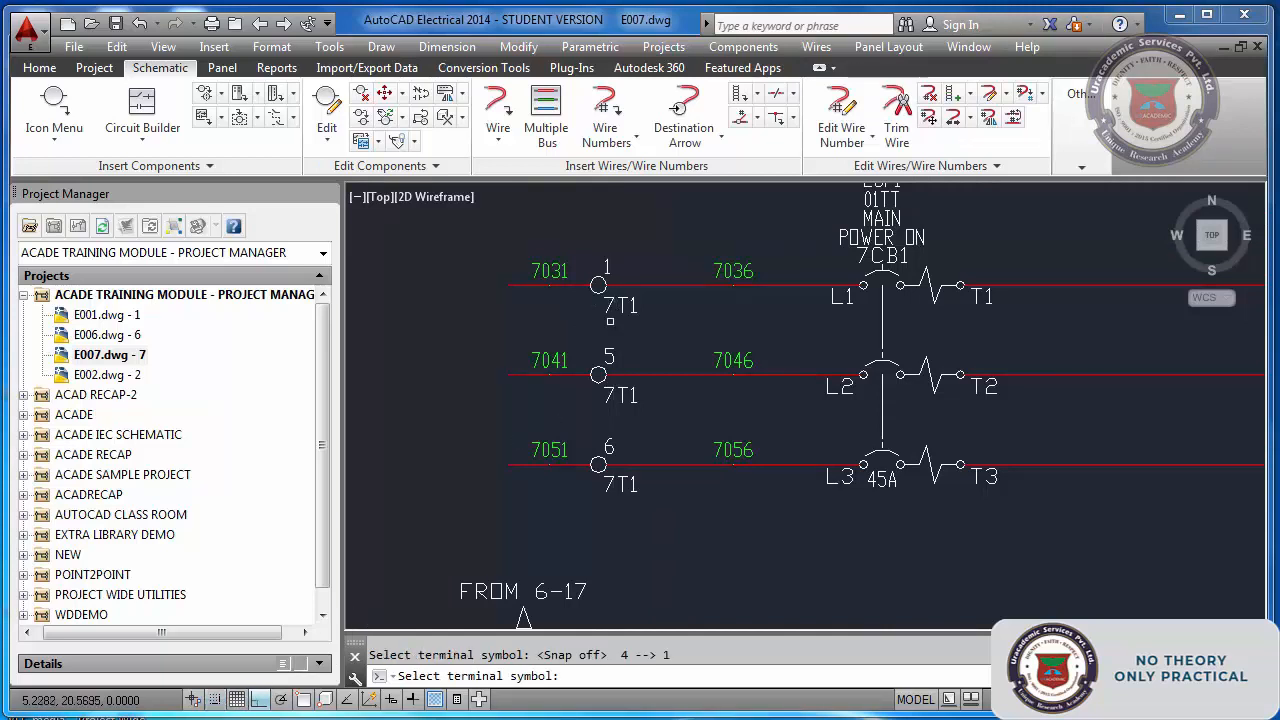
click(604, 395)
- Continue the renumbering on the three 7T1 terminals after the overload, making them 4, 5 and 6
scroll(610, 448, down, 6)
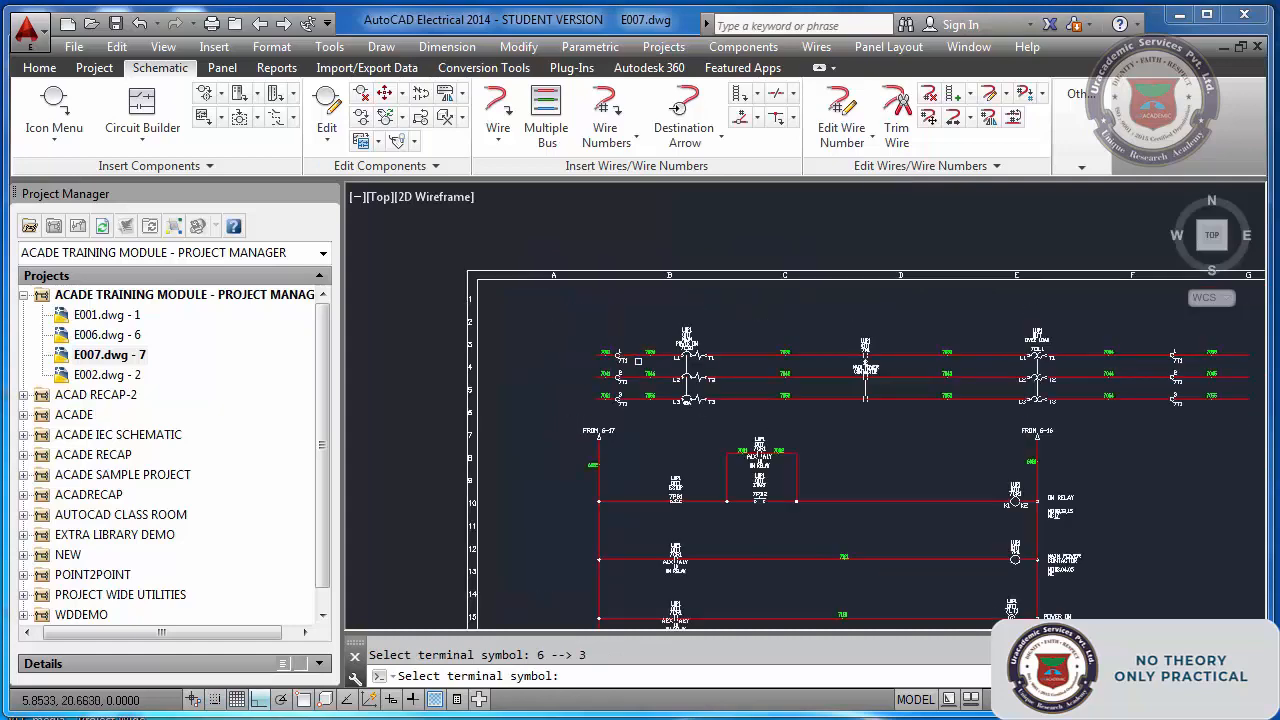
scroll(808, 303, up, 6)
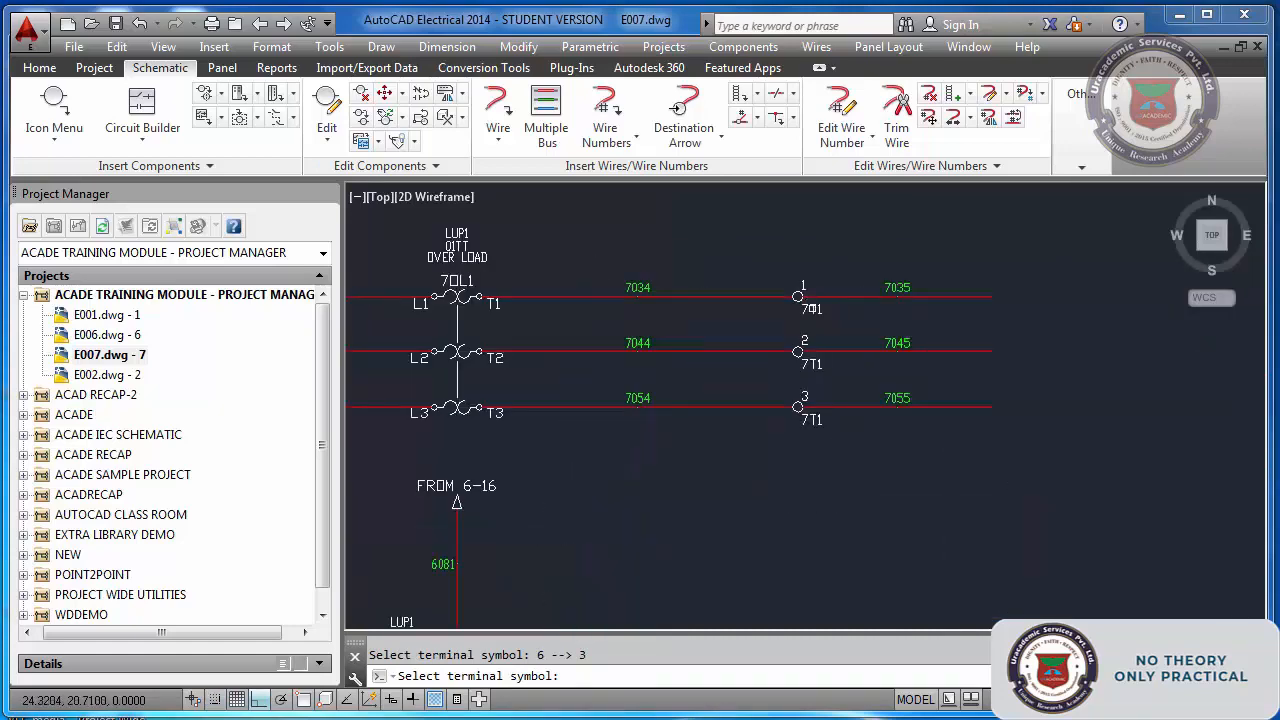
click(809, 303)
click(808, 357)
key(Escape)
- Return to the full view of the E007 drawing and save the renumbered terminals
text(z)
key(Return)
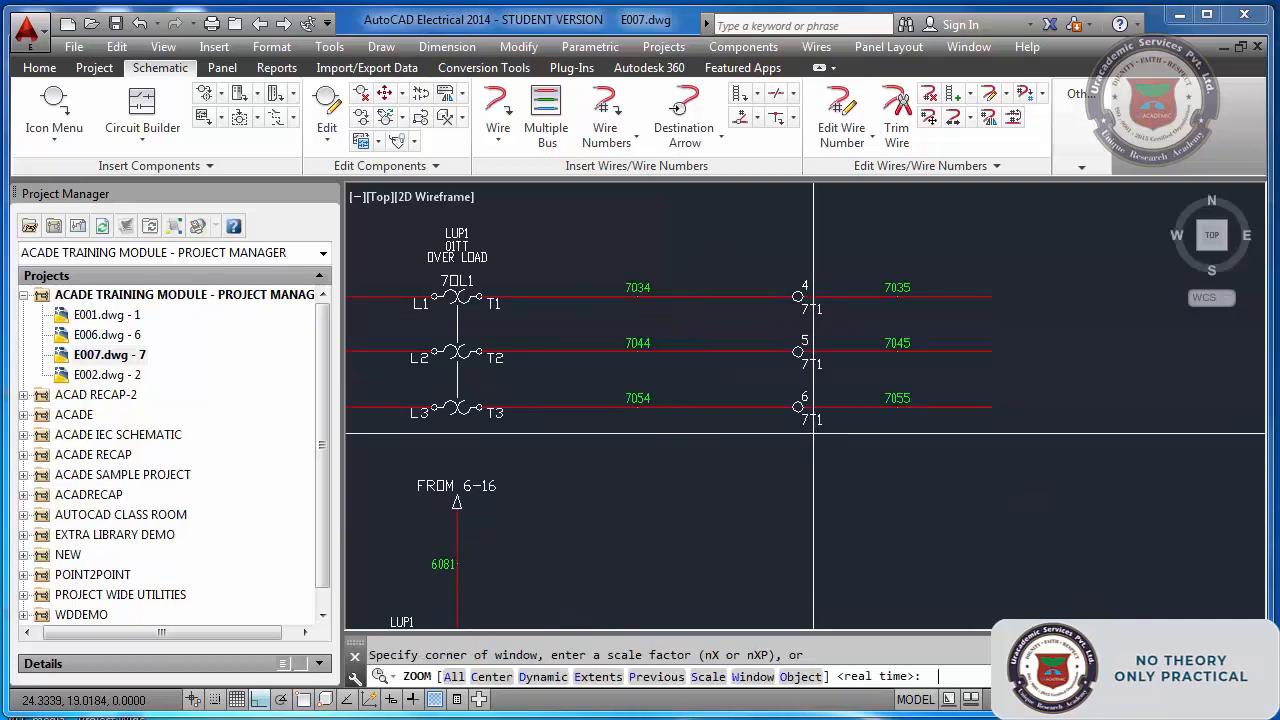
text(E)
key(Return)
key(Return)
key(ctrl+s)
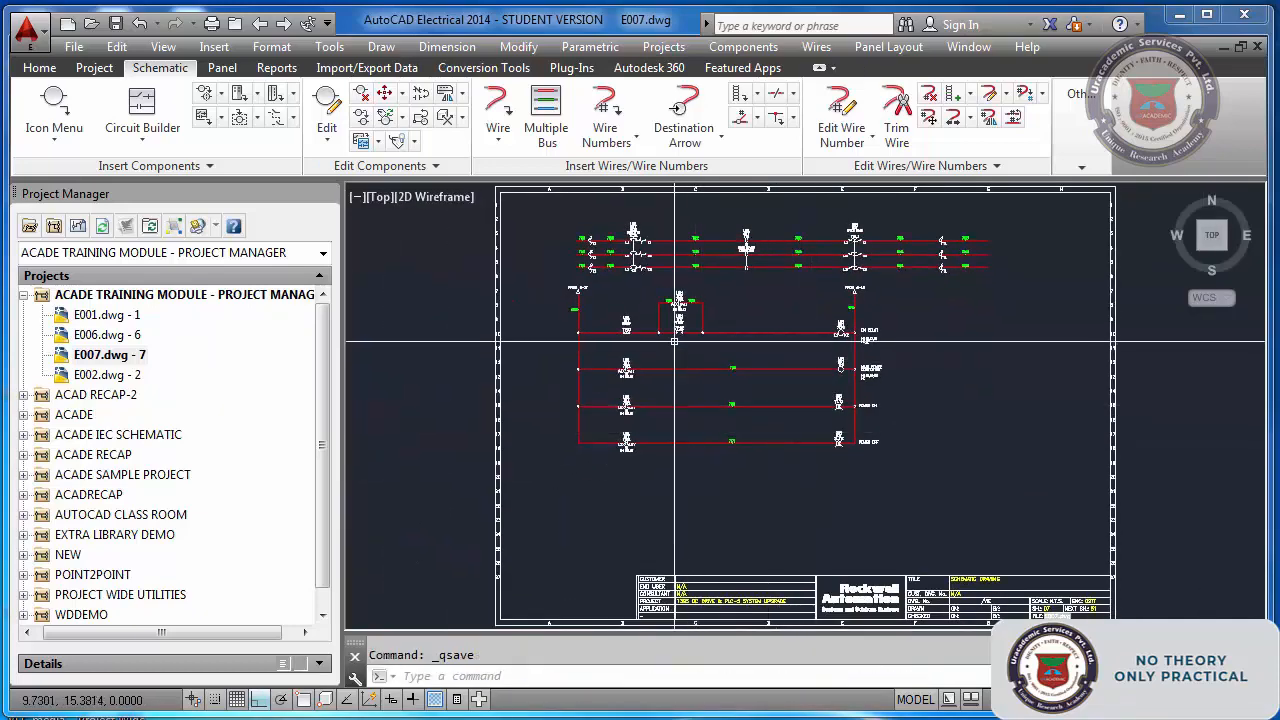
- Run wire numbering drawing-wide on E007 and save the drawing
click(604, 108)
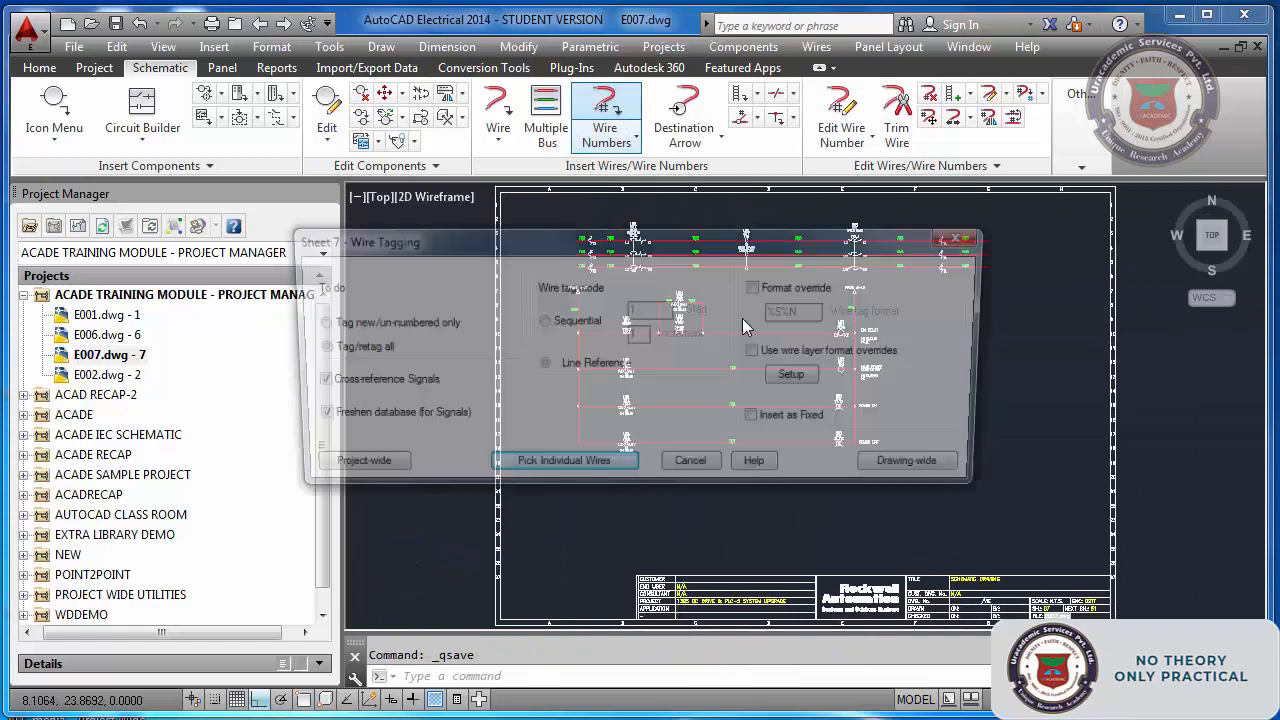
click(902, 474)
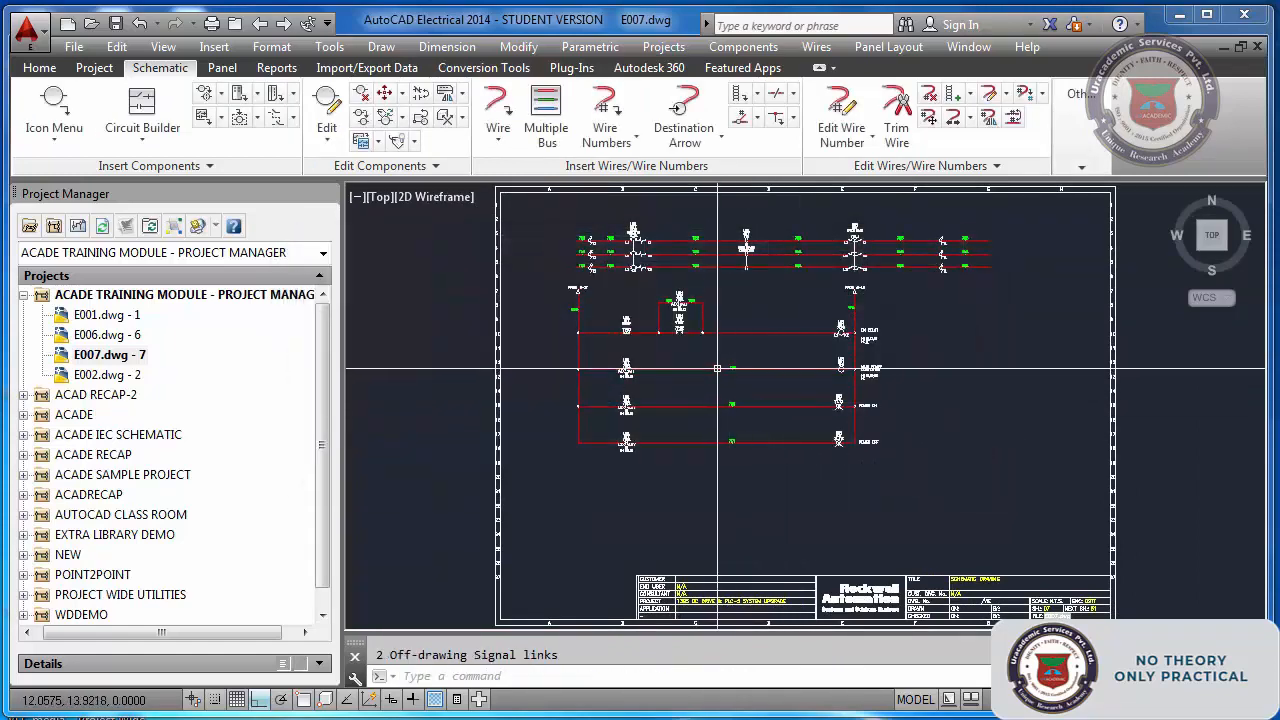
mouse_move(717, 369)
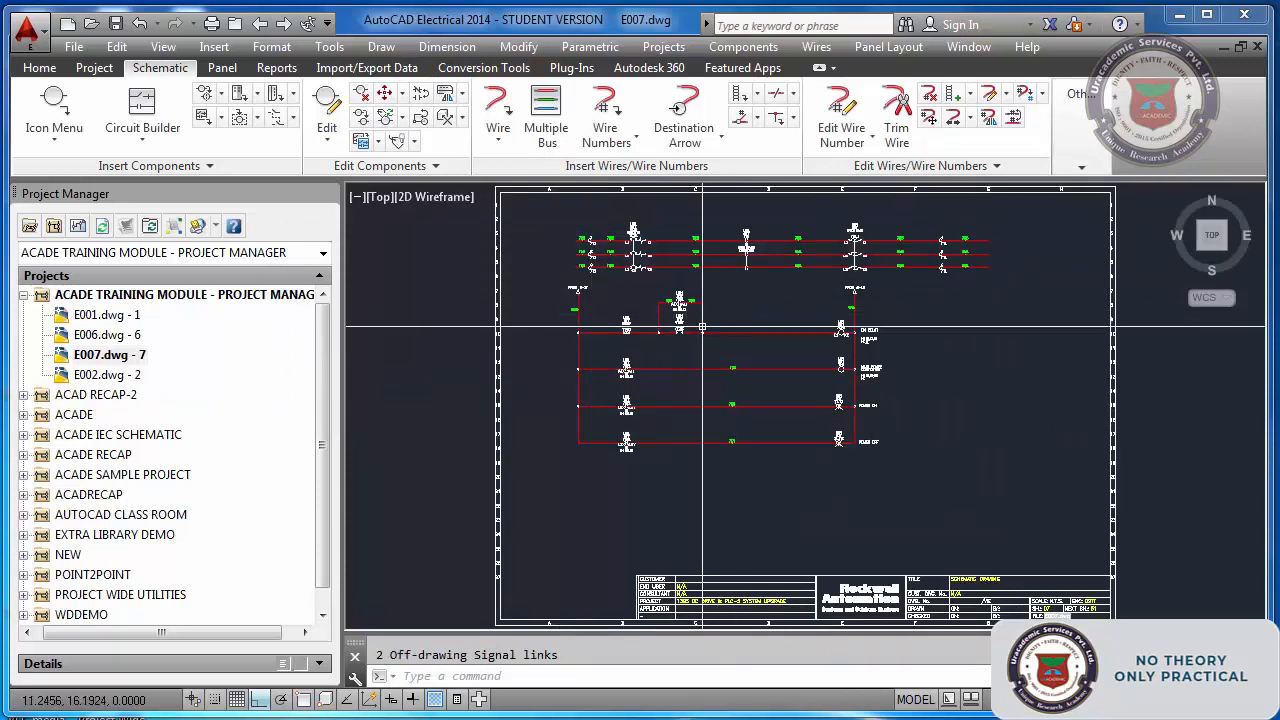
key(ctrl+s)
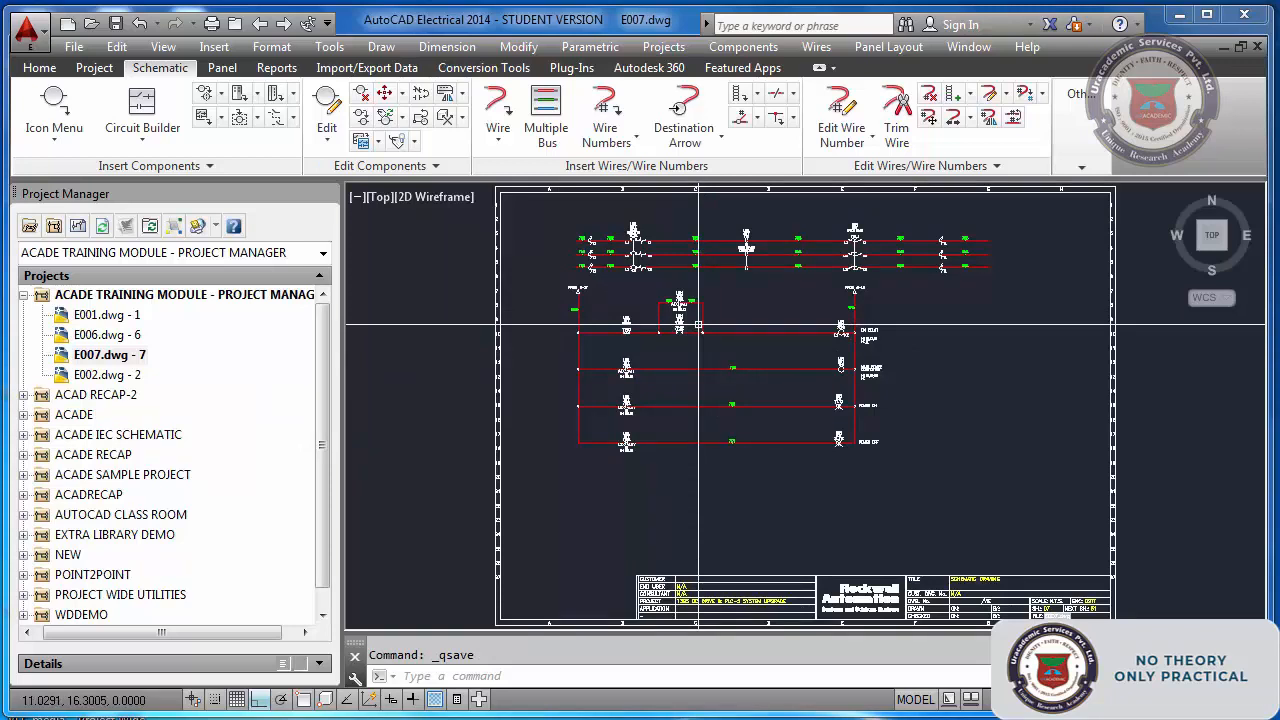
- Generate a schematic Bill of Material report for the active drawing E007, in normal tallied format with all installation and location codes
click(288, 72)
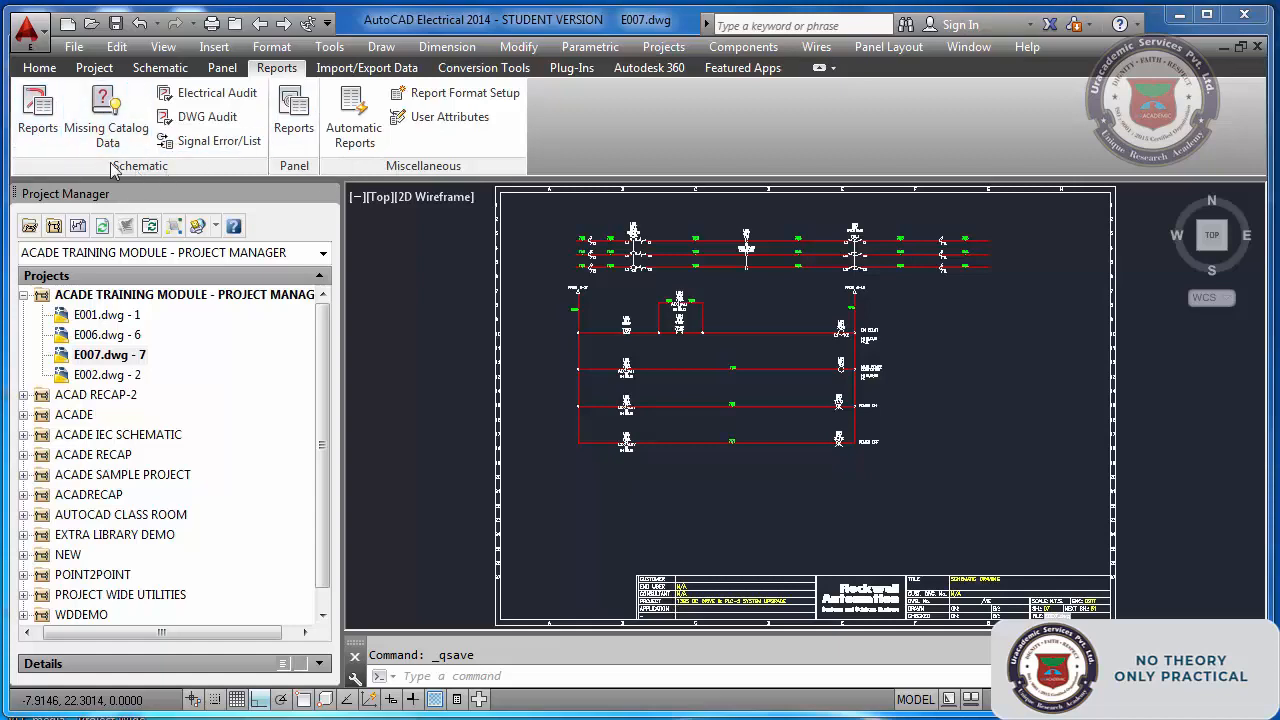
click(38, 112)
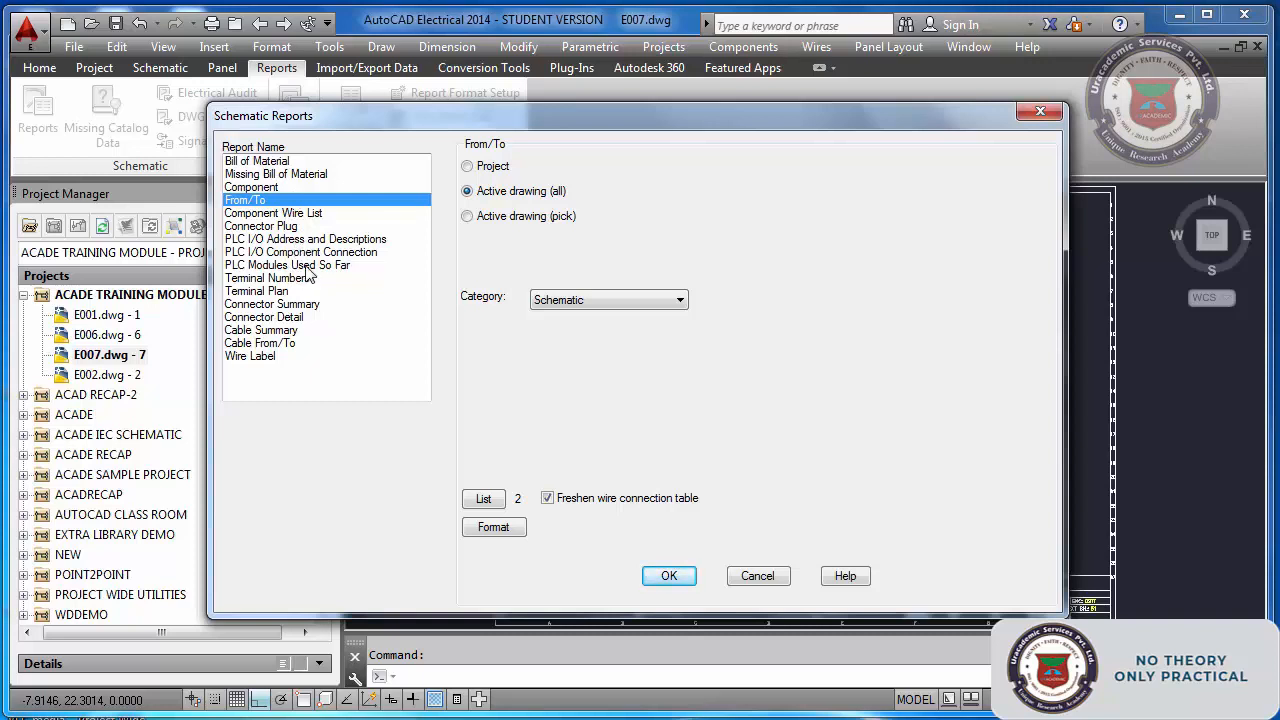
click(278, 161)
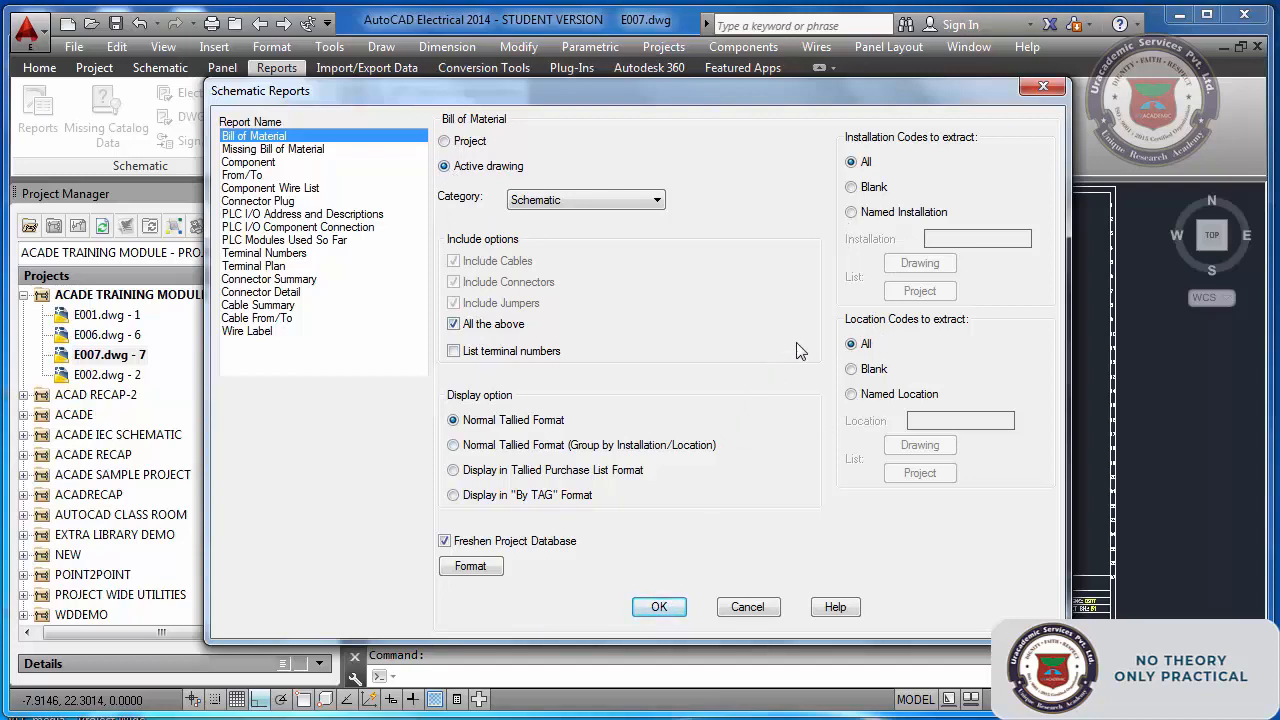
click(662, 607)
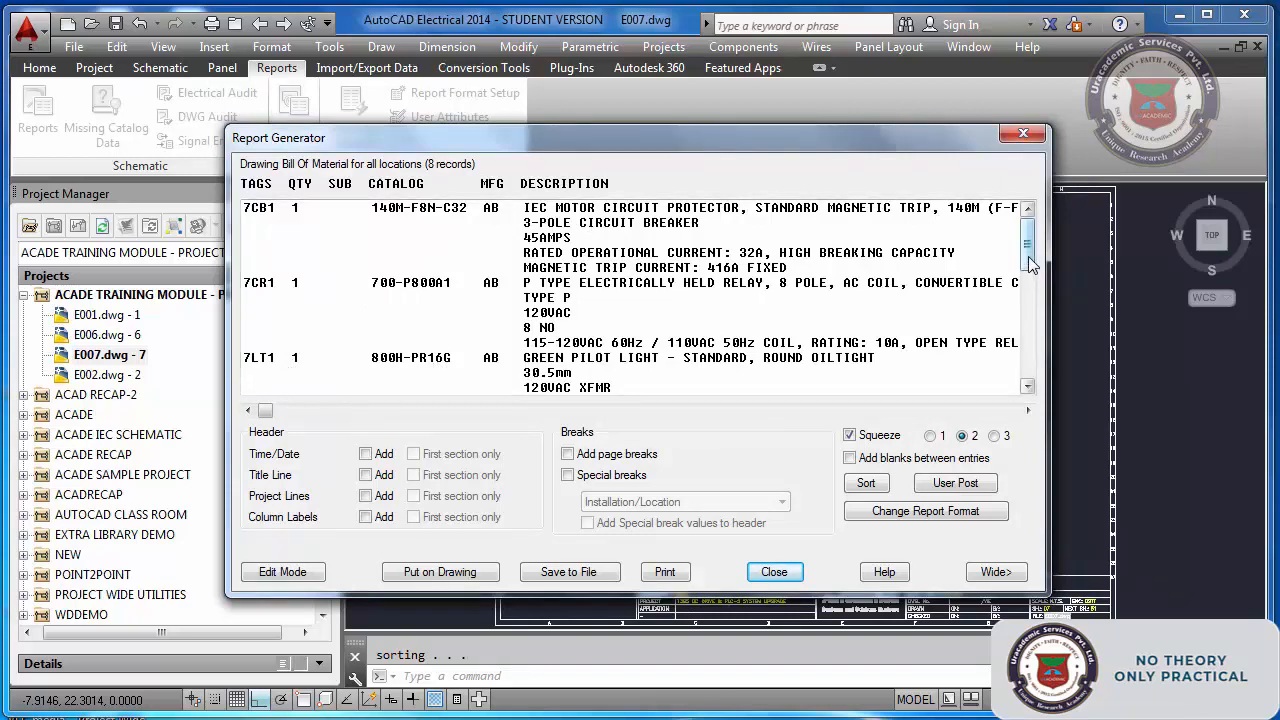
mouse_move(1030, 262)
mouse_down()
mouse_move(1033, 380)
mouse_move(1034, 247)
mouse_up()
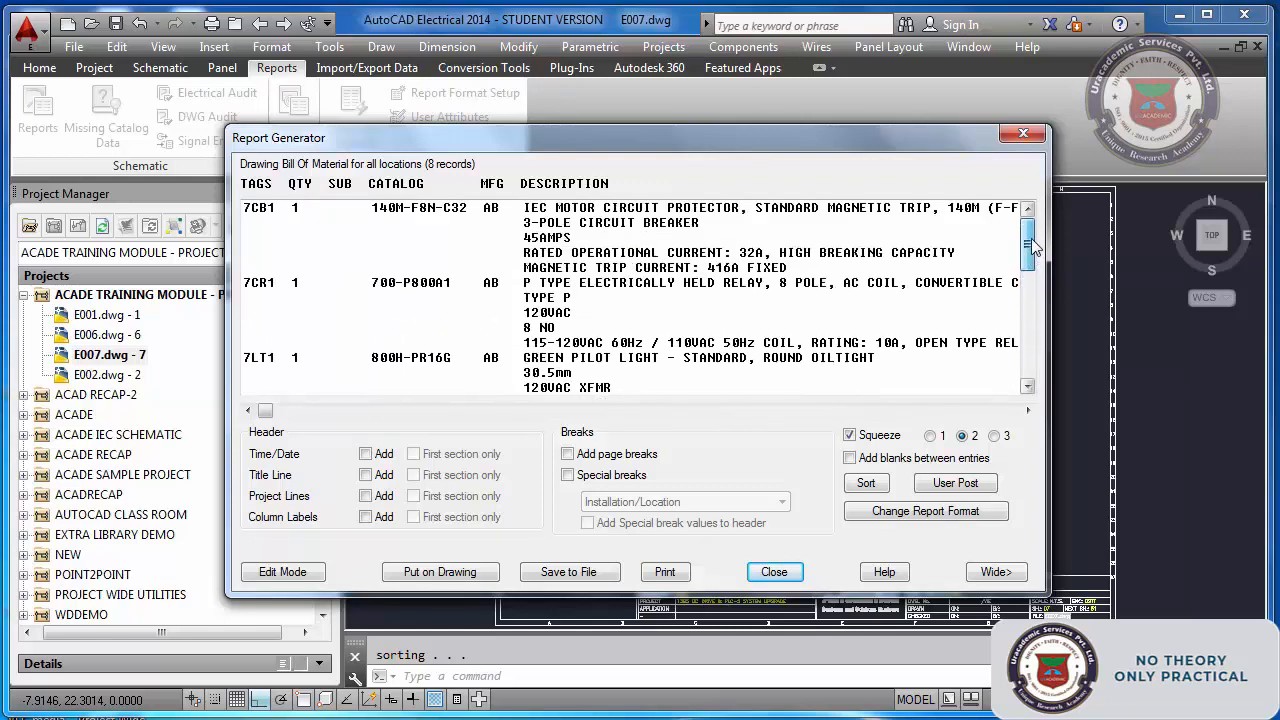
- Add the INST and LOC fields to the Bill of Material report directly after TAGS
click(924, 511)
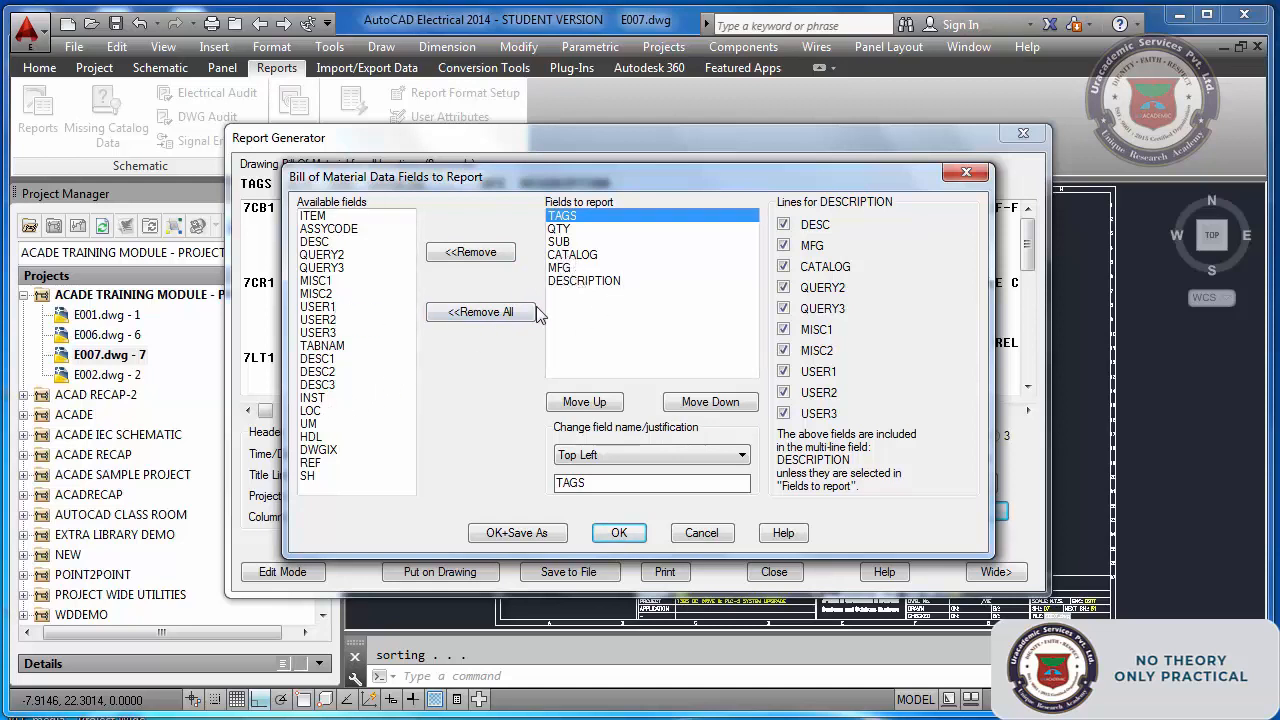
double_click(316, 398)
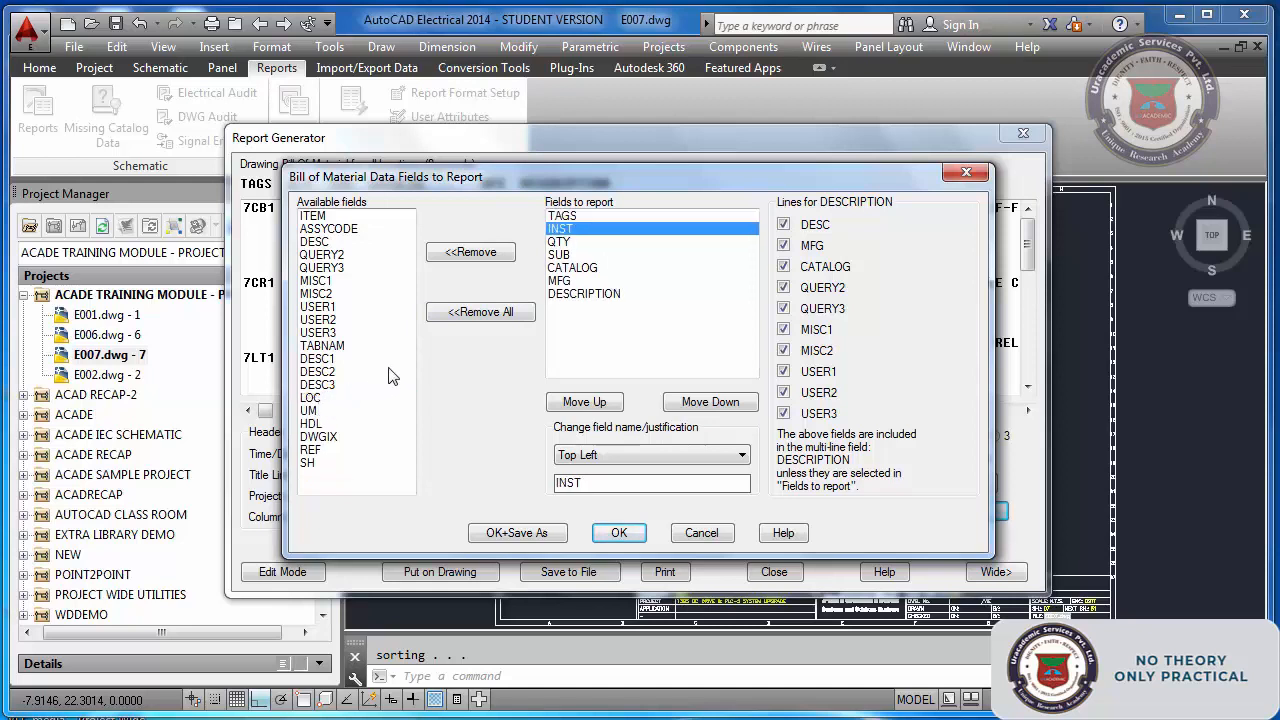
double_click(314, 398)
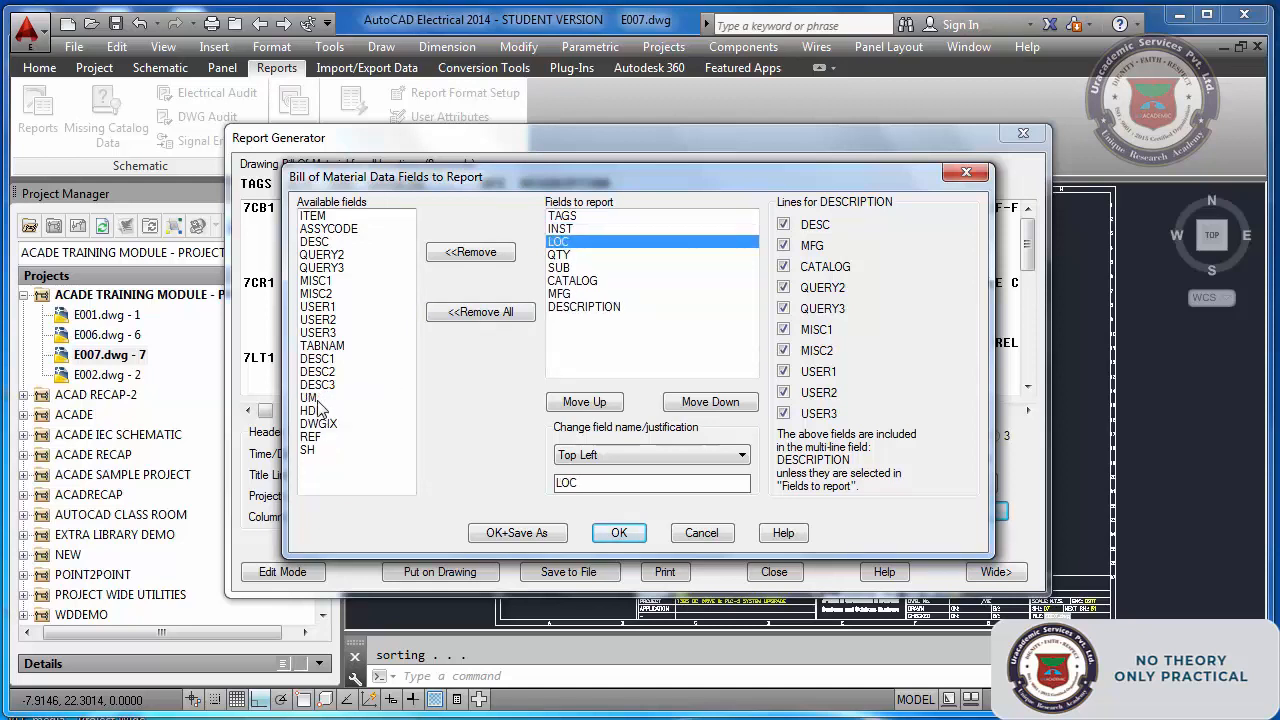
- Shift the QTY field to the end of the report fields, after DESCRIPTION
click(577, 255)
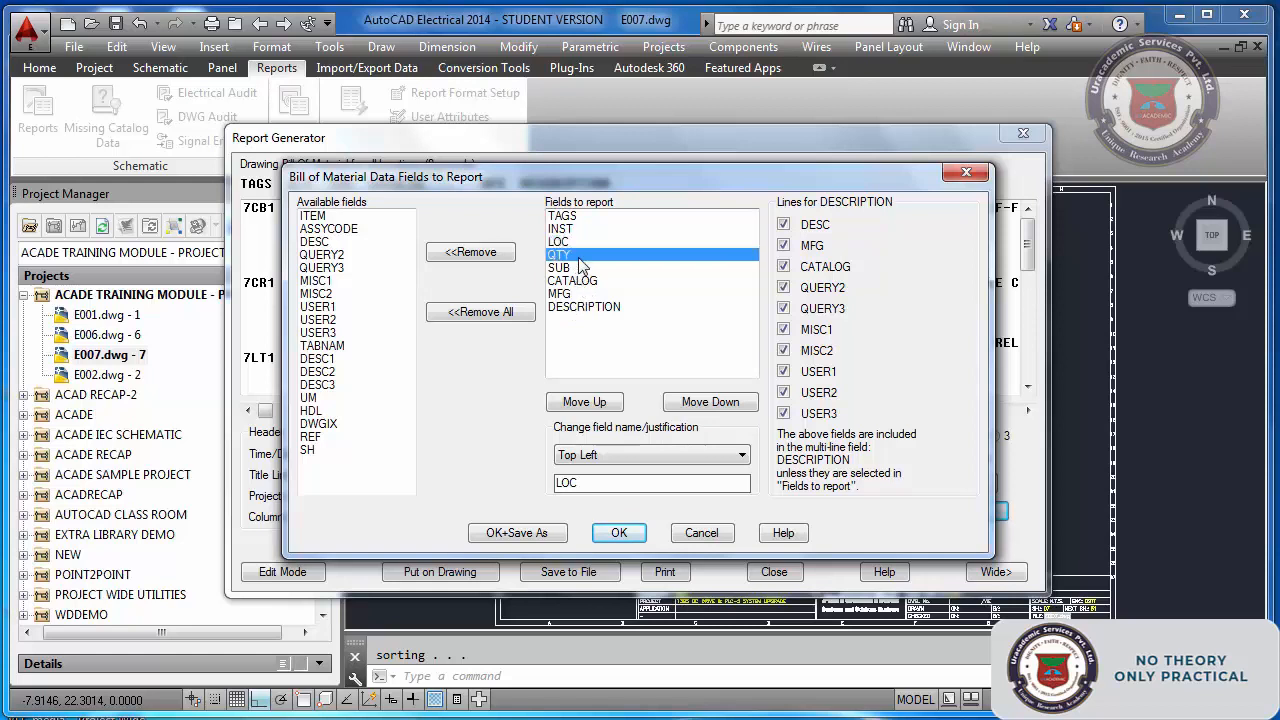
click(690, 405)
click(690, 405)
click(690, 405)
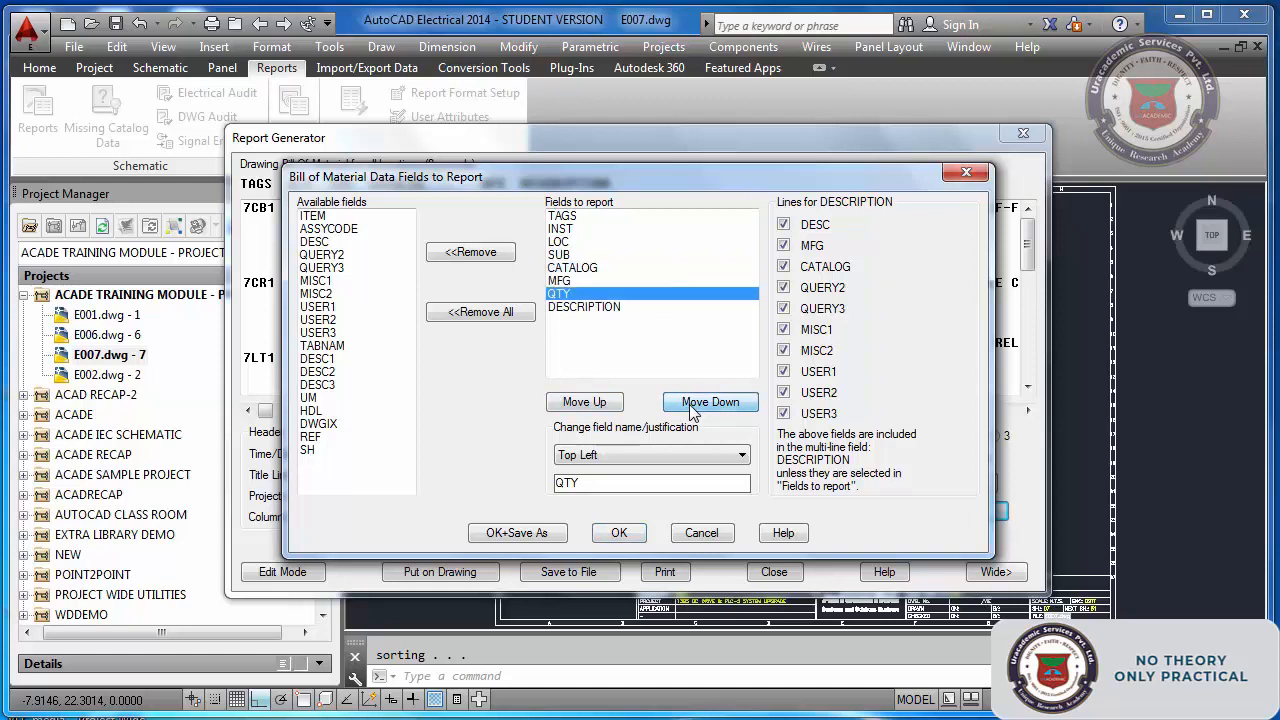
click(690, 405)
- Reorder DESCRIPTION to directly follow TAGS and apply the changed field layout to the report
click(603, 294)
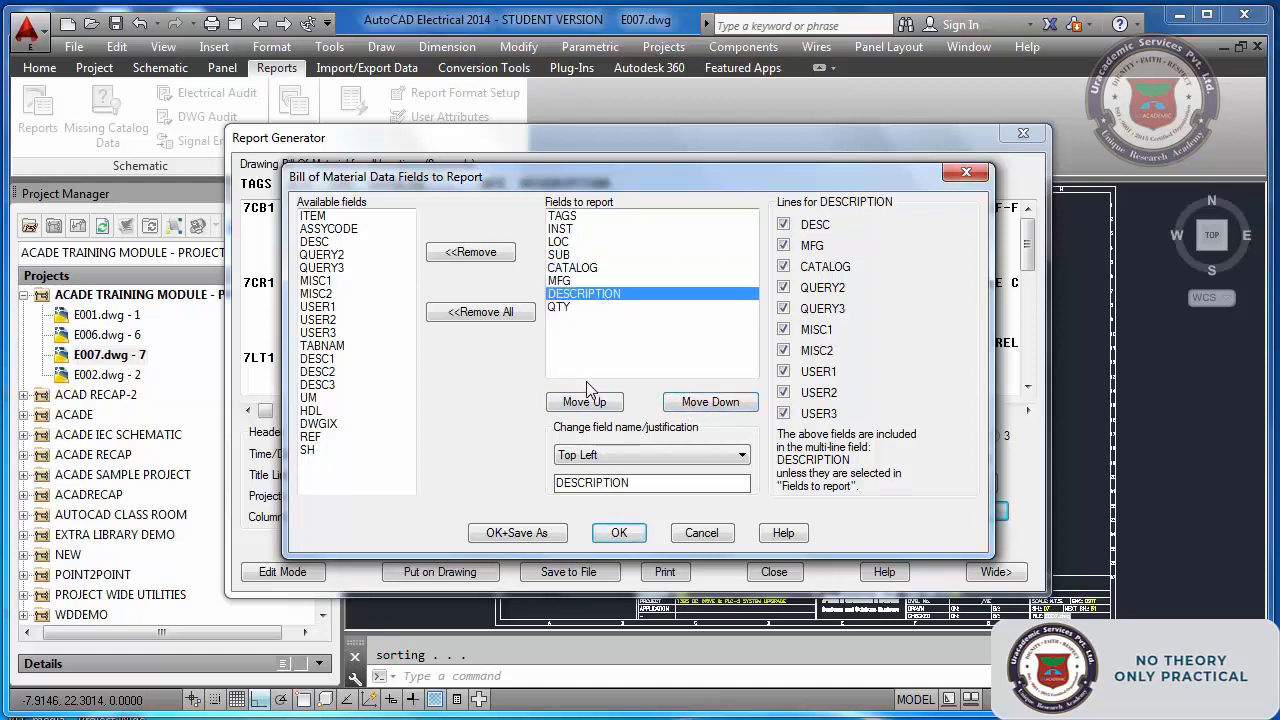
click(585, 402)
click(585, 402)
click(585, 402)
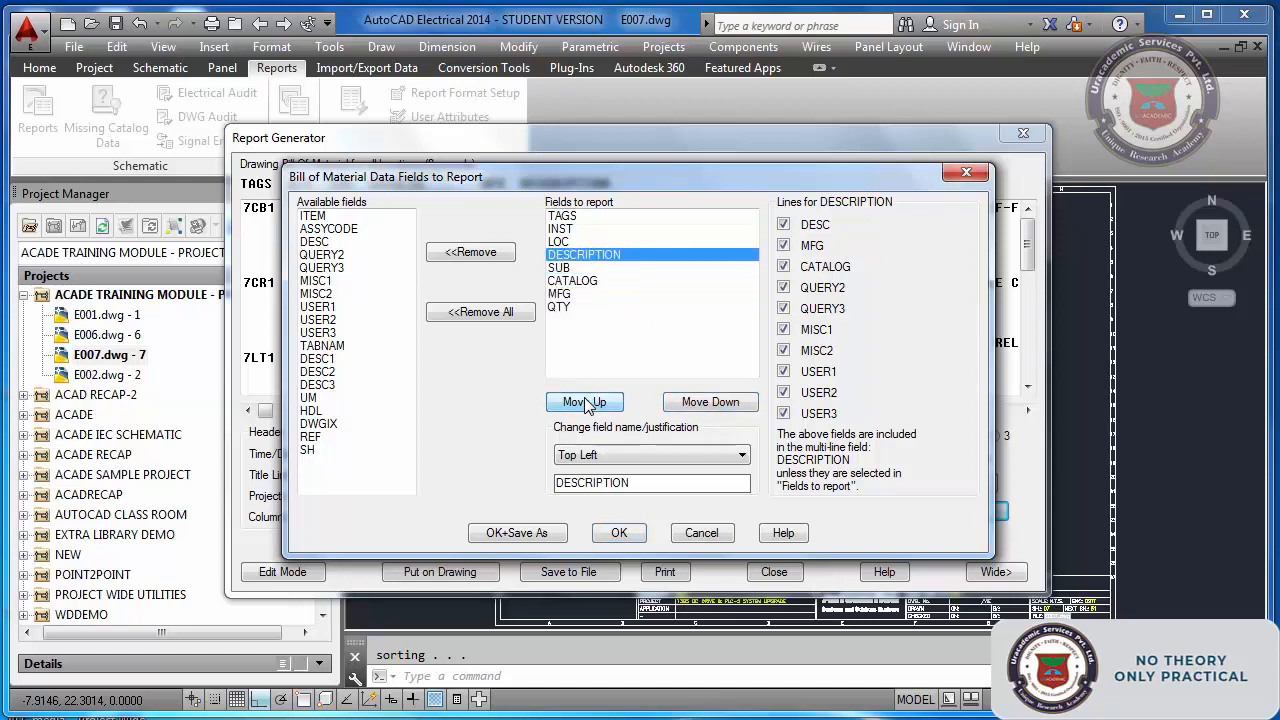
click(585, 402)
click(585, 402)
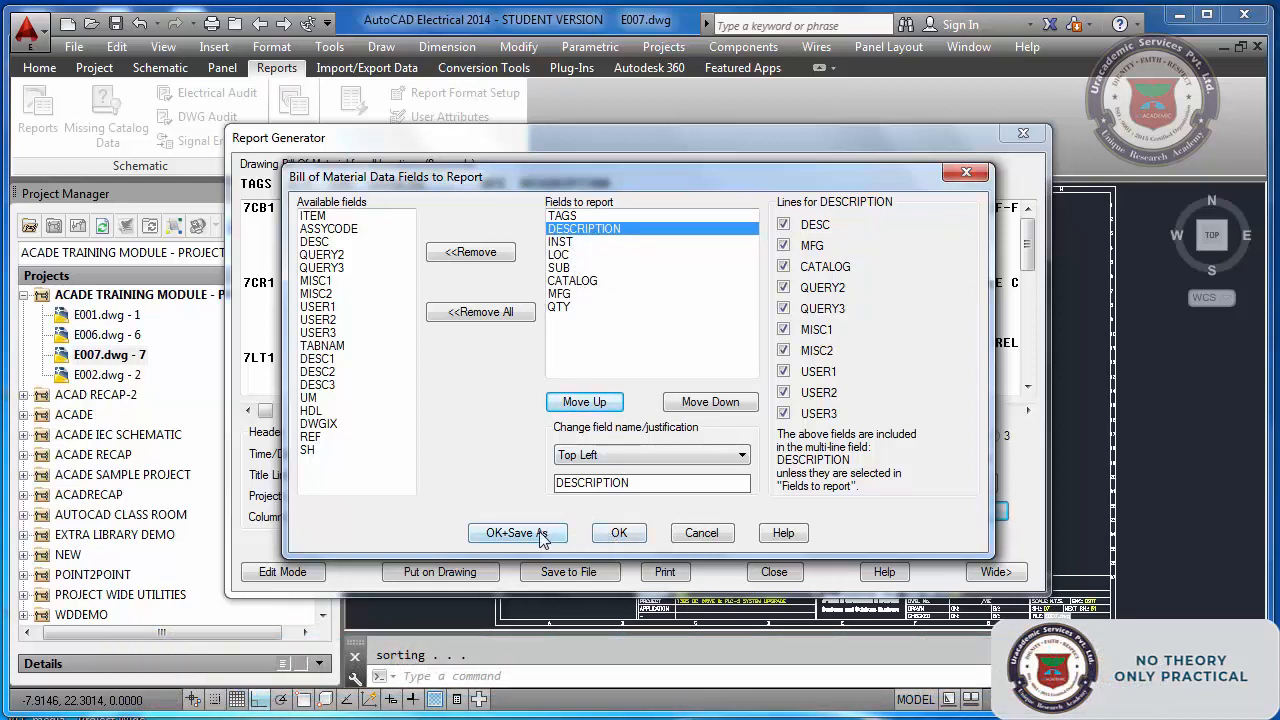
click(615, 538)
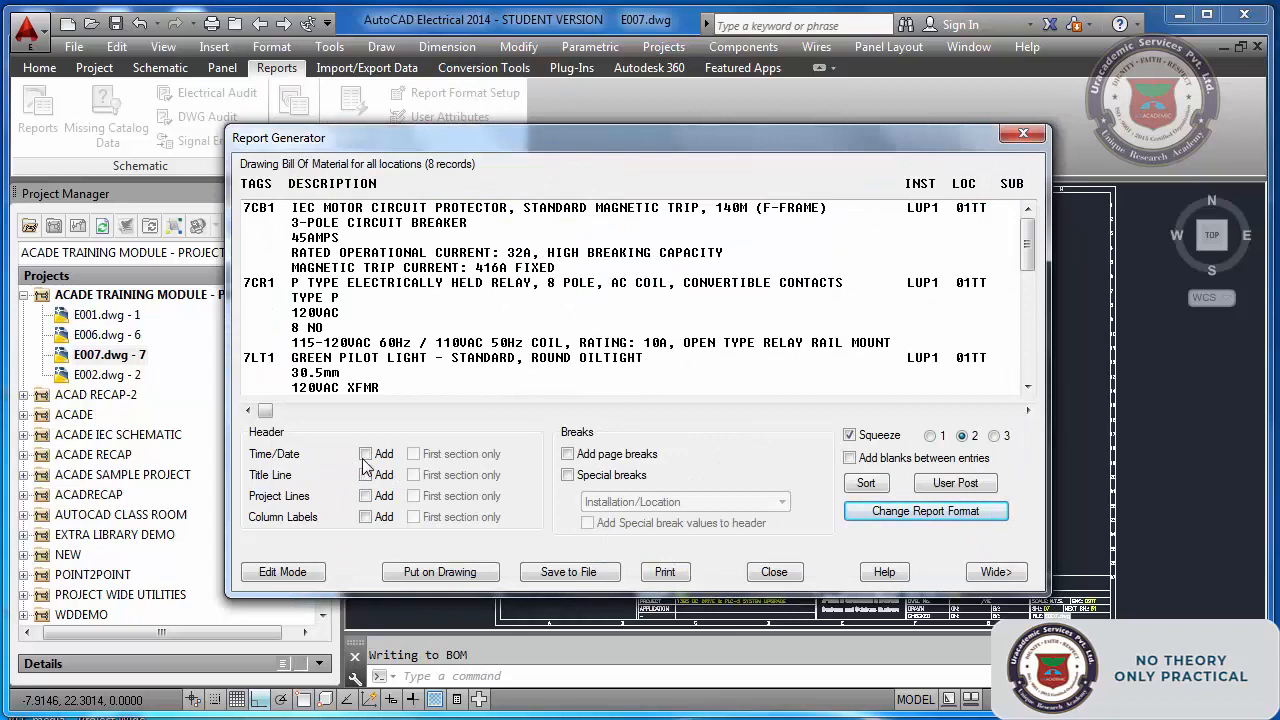
- Add the time/date, title line, project lines and column labels to the report header, and check the file formats offered for saving
click(365, 455)
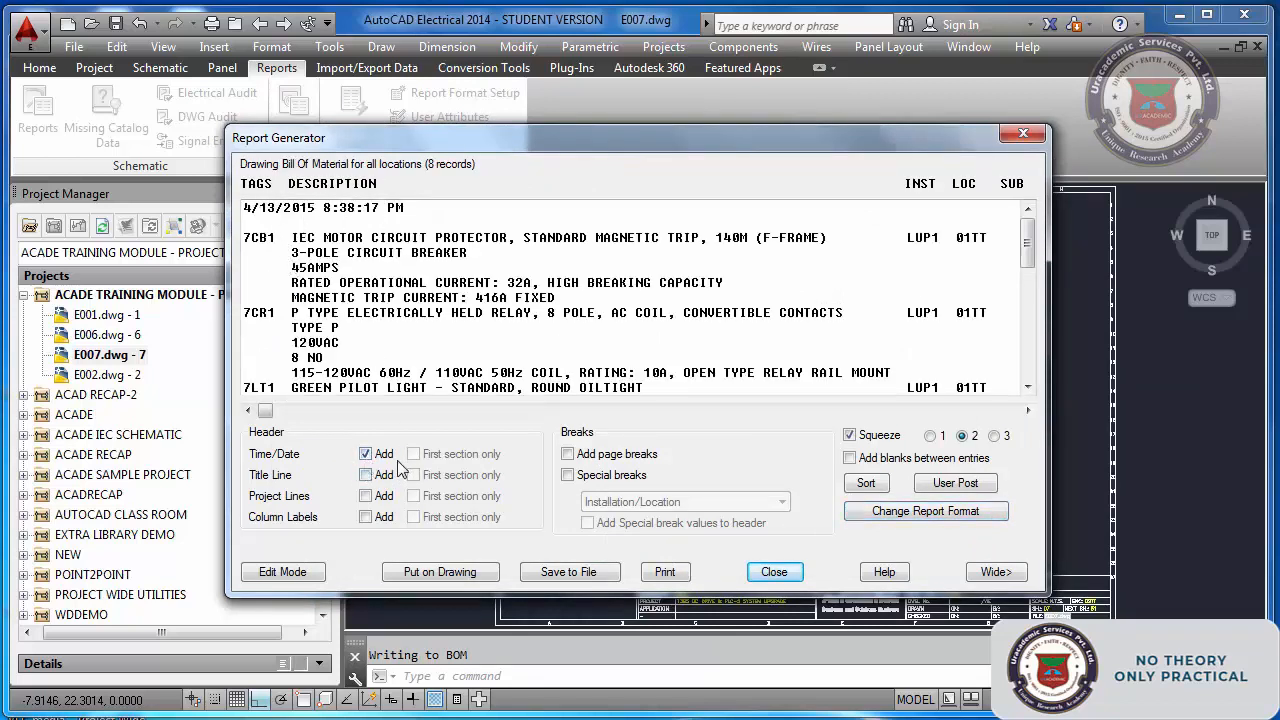
click(367, 476)
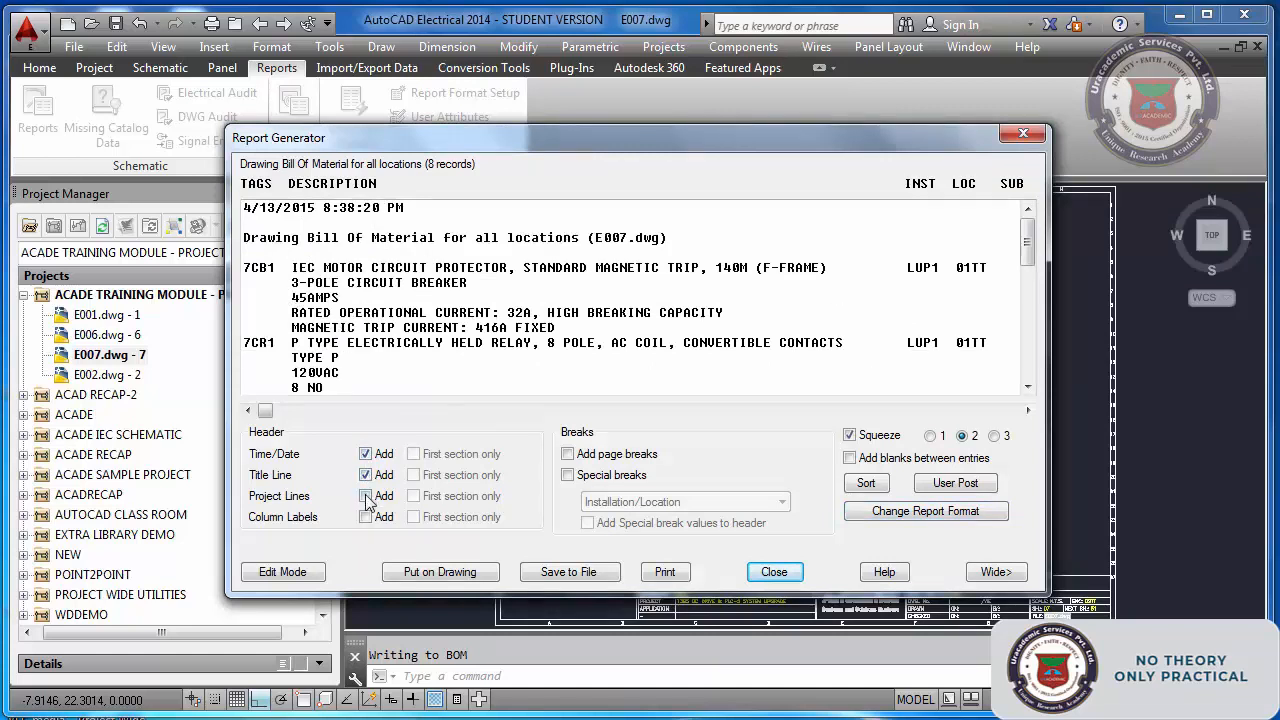
click(366, 496)
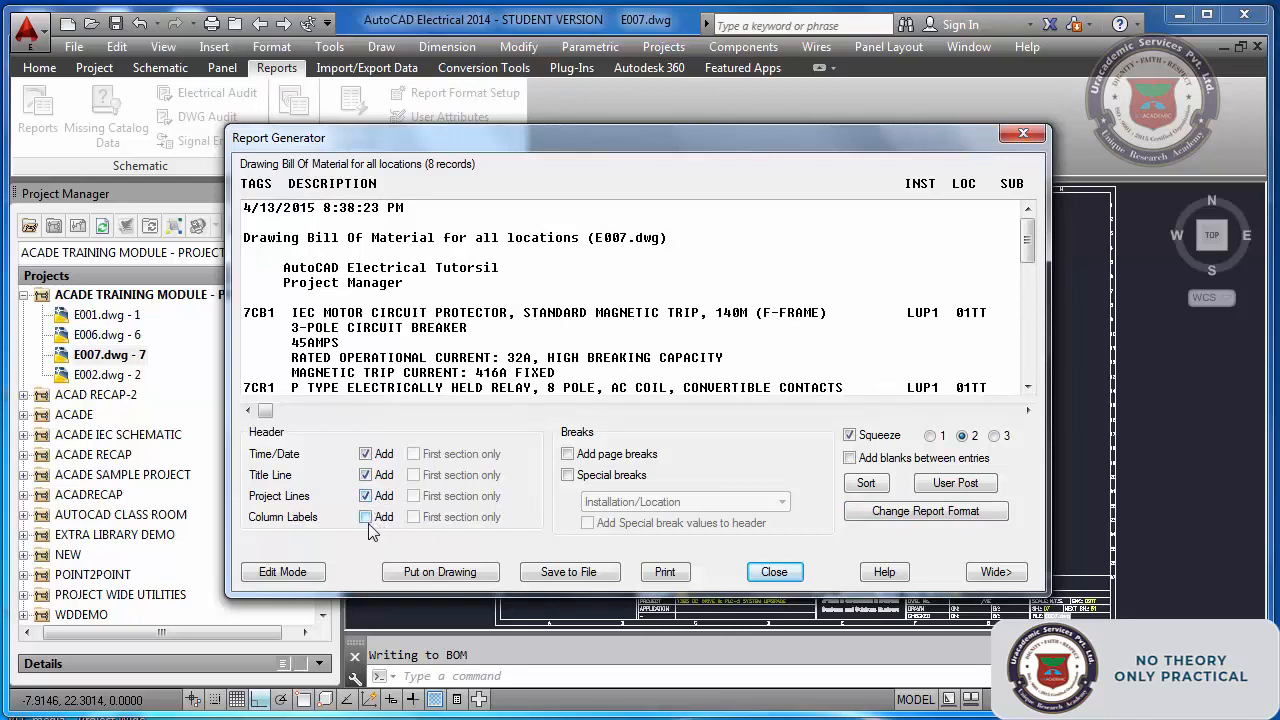
click(366, 517)
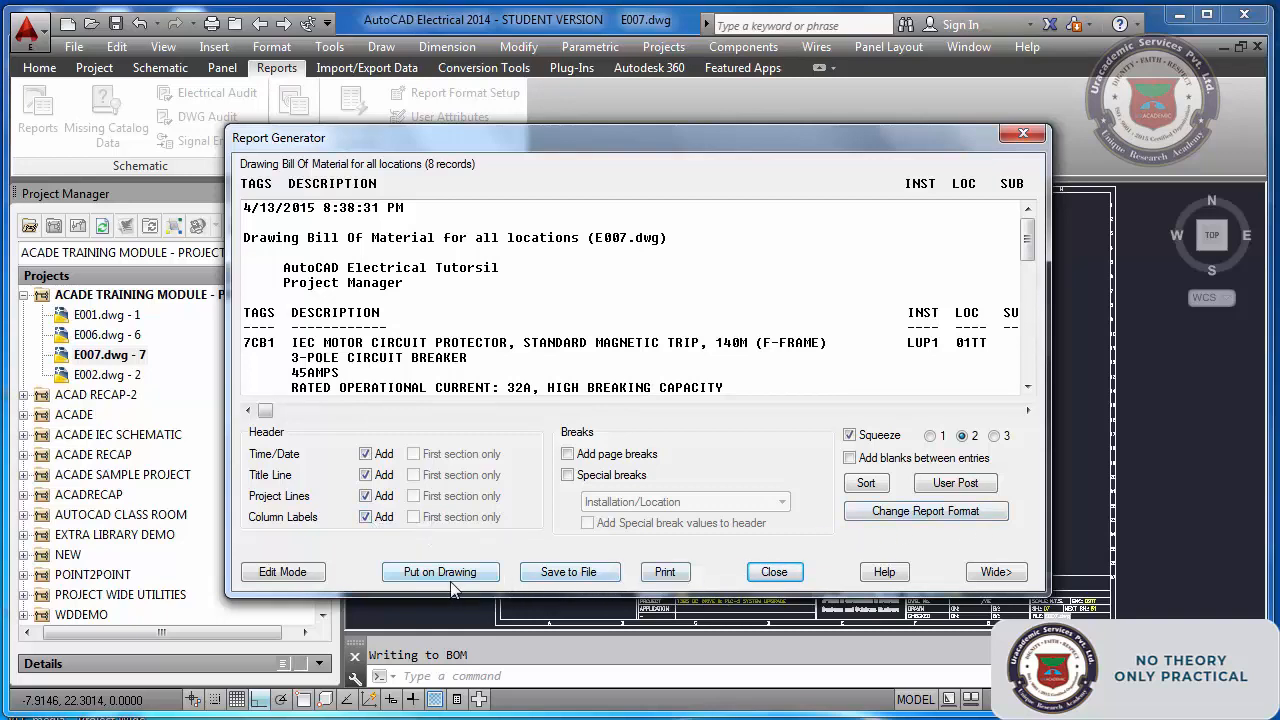
click(566, 580)
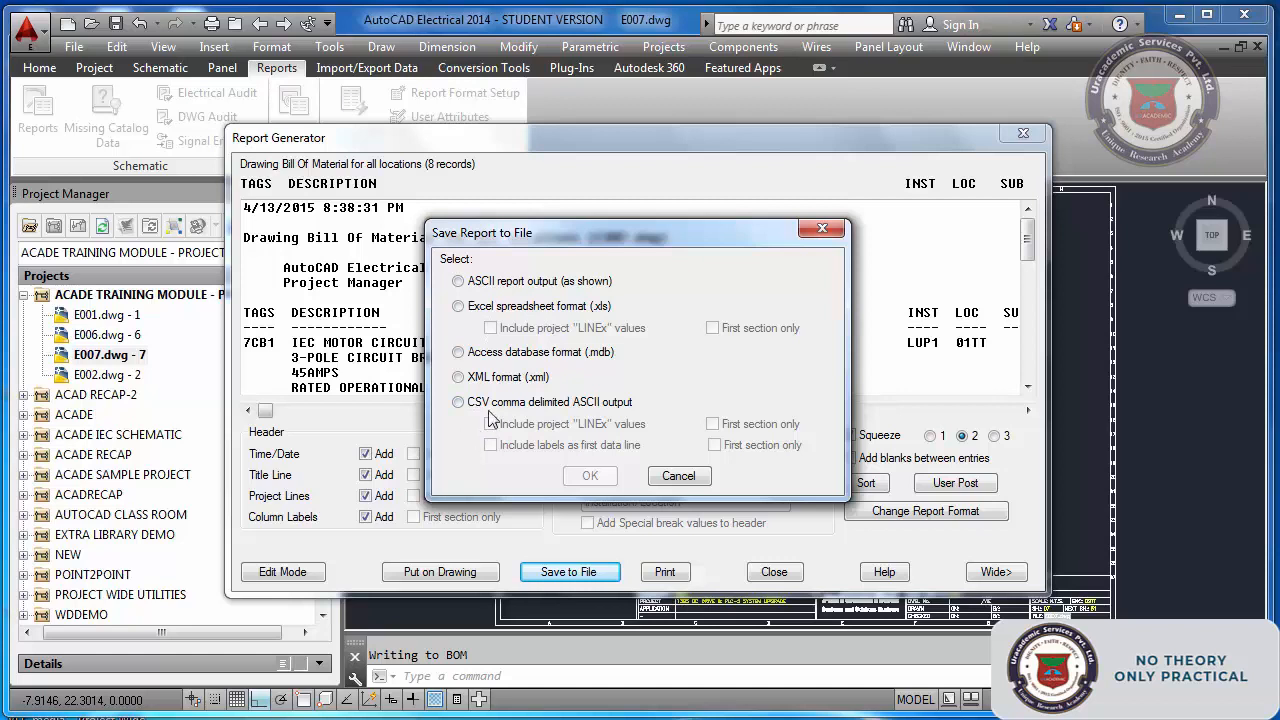
click(686, 476)
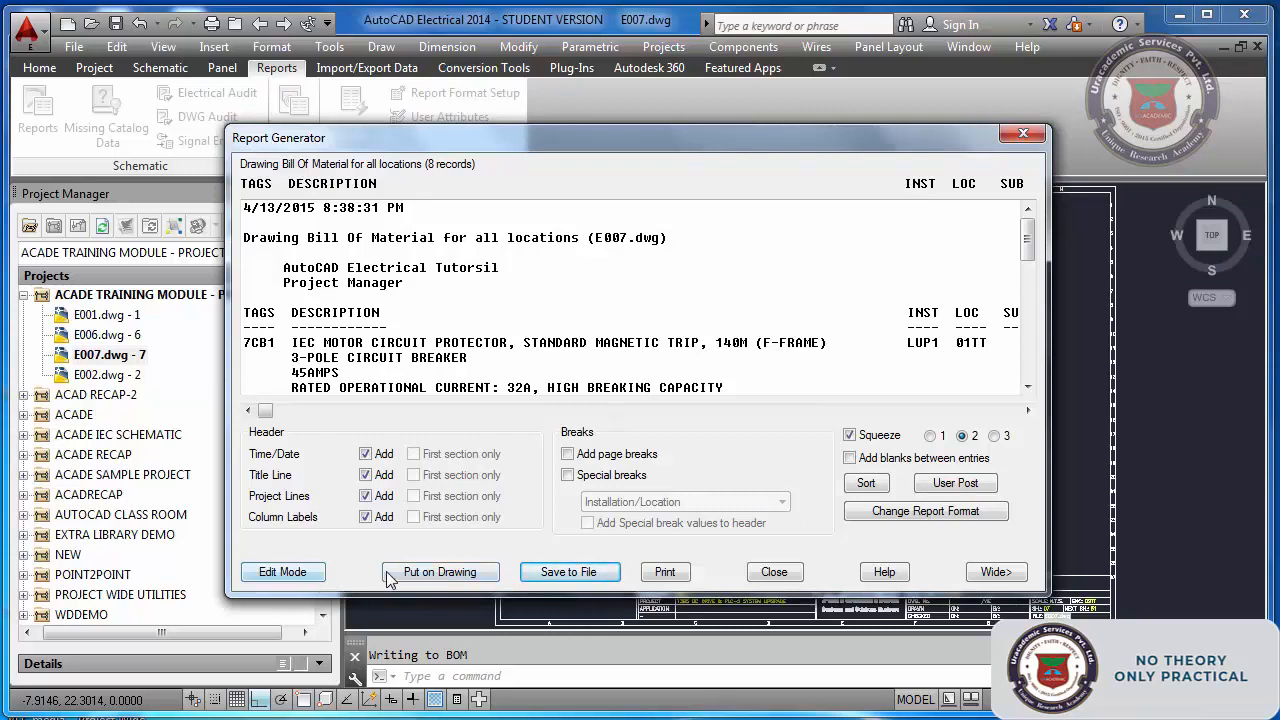
- Place the Bill of Material on the drawing as a new table outside the E007 border, beside its right edge, and close the report
click(426, 578)
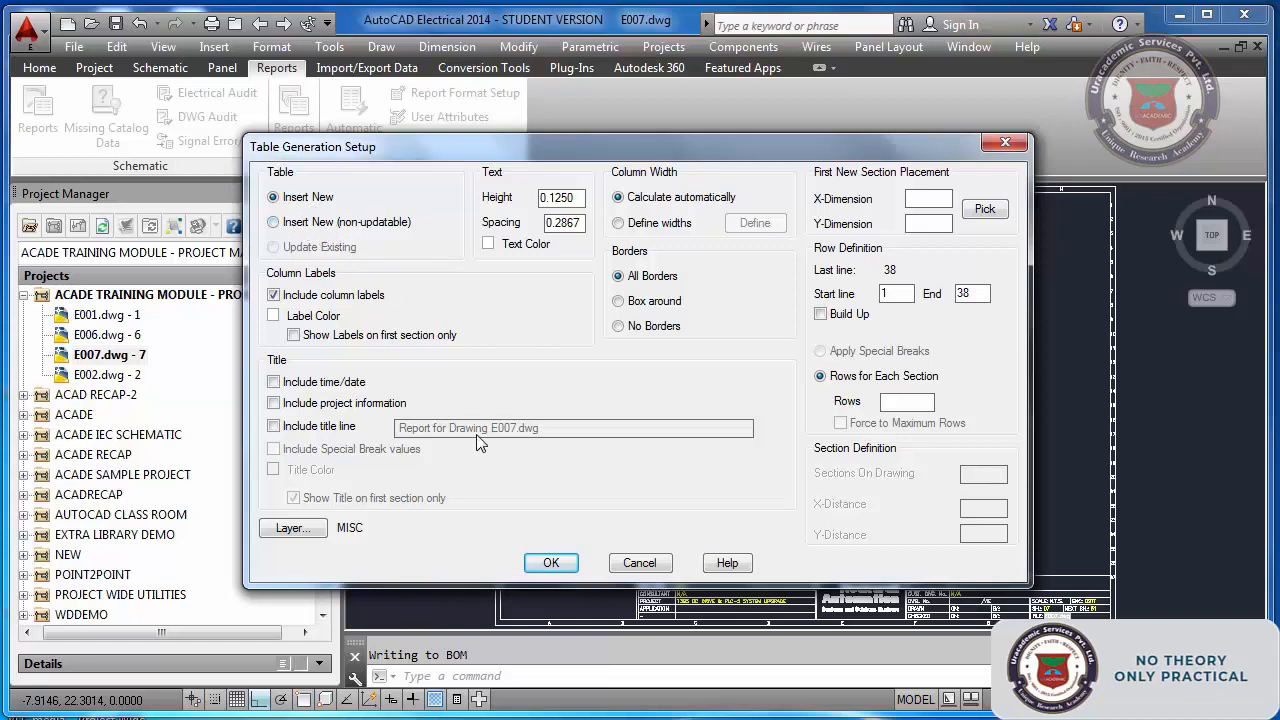
click(551, 563)
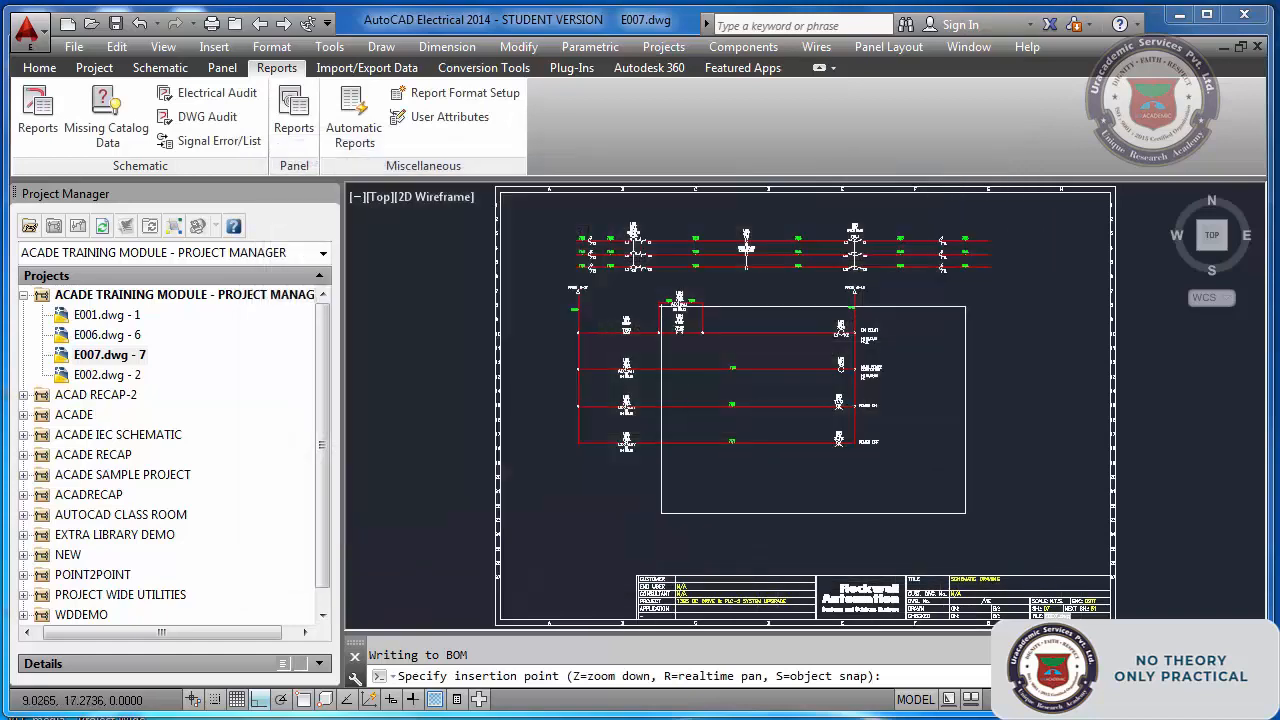
scroll(514, 268, down, 4)
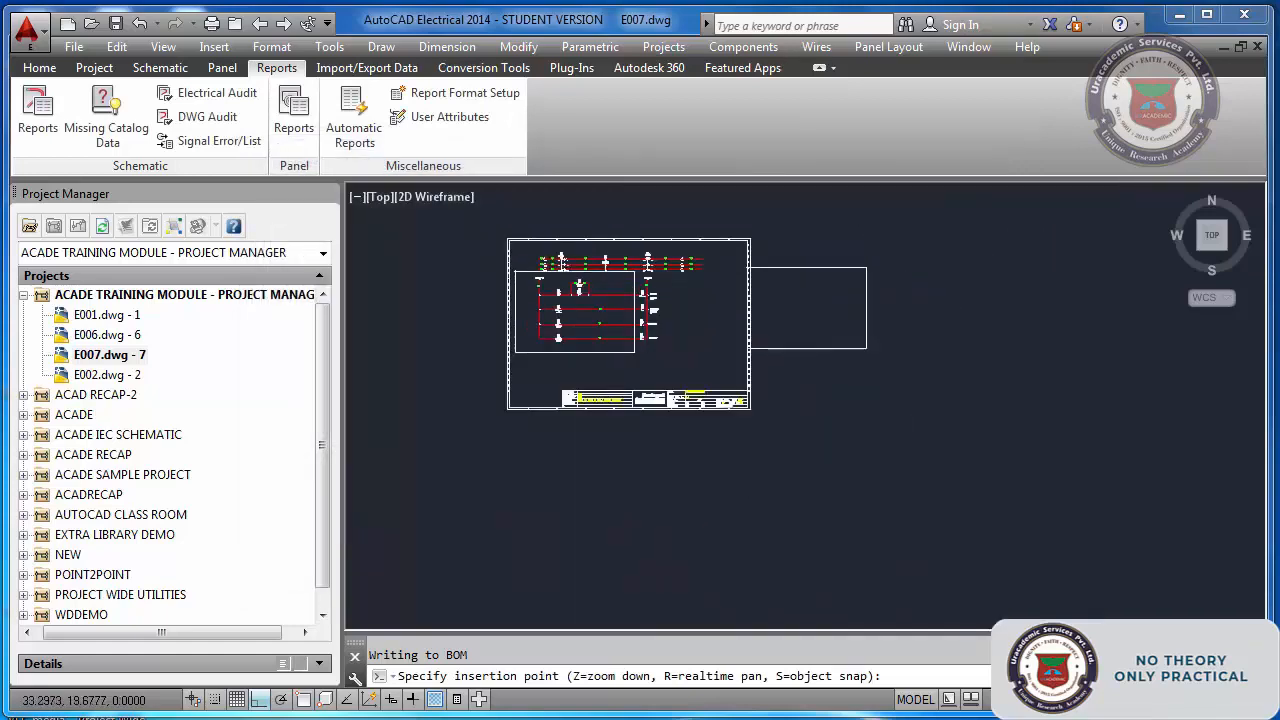
scroll(762, 262, up, 2)
scroll(765, 262, up, 1)
click(770, 262)
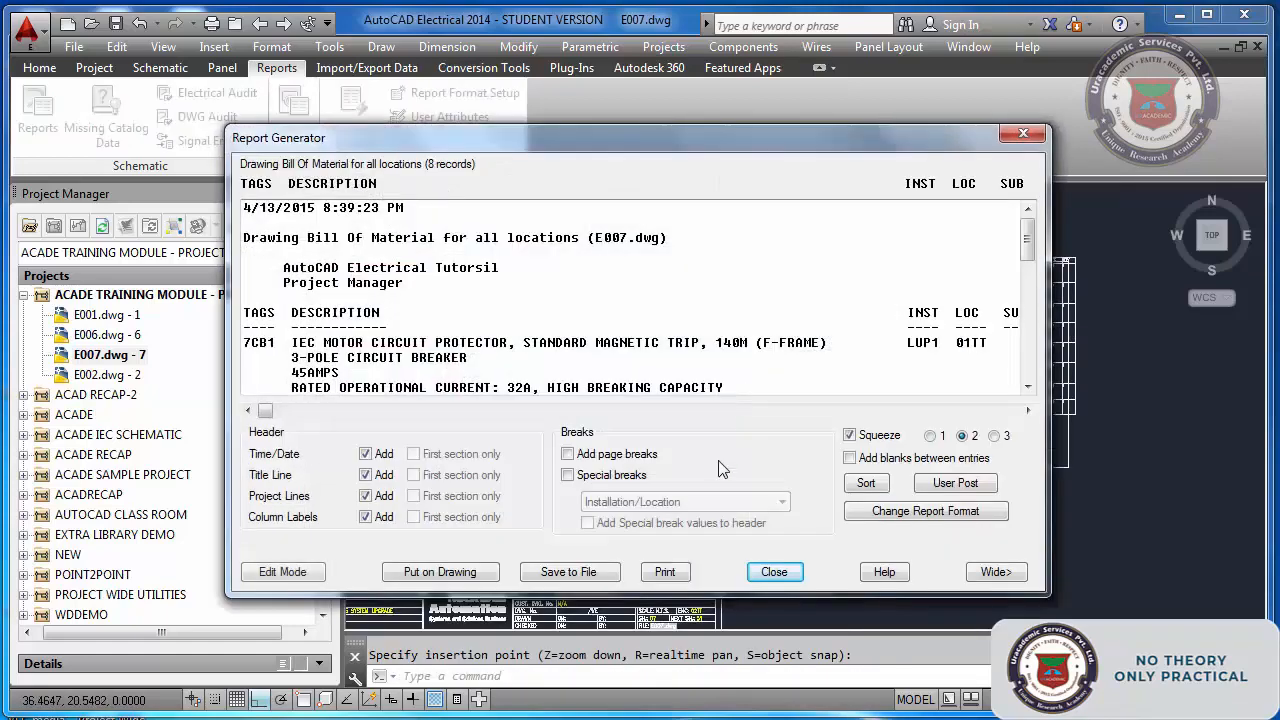
click(774, 572)
- Examine the placed Bill of Material table, reading the tags, descriptions, installation, location, catalog, manufacturer and quantity columns
scroll(879, 418, up, 2)
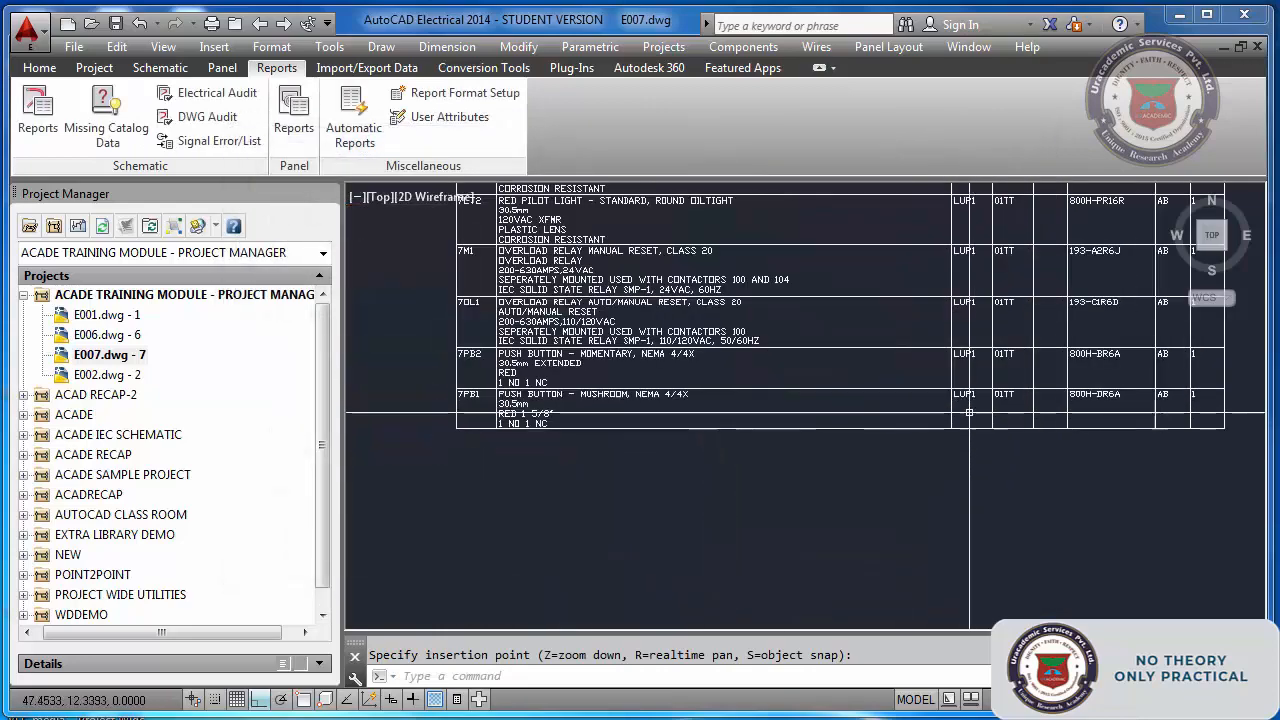
scroll(879, 418, down, 4)
scroll(879, 418, up, 4)
scroll(581, 306, up, 1)
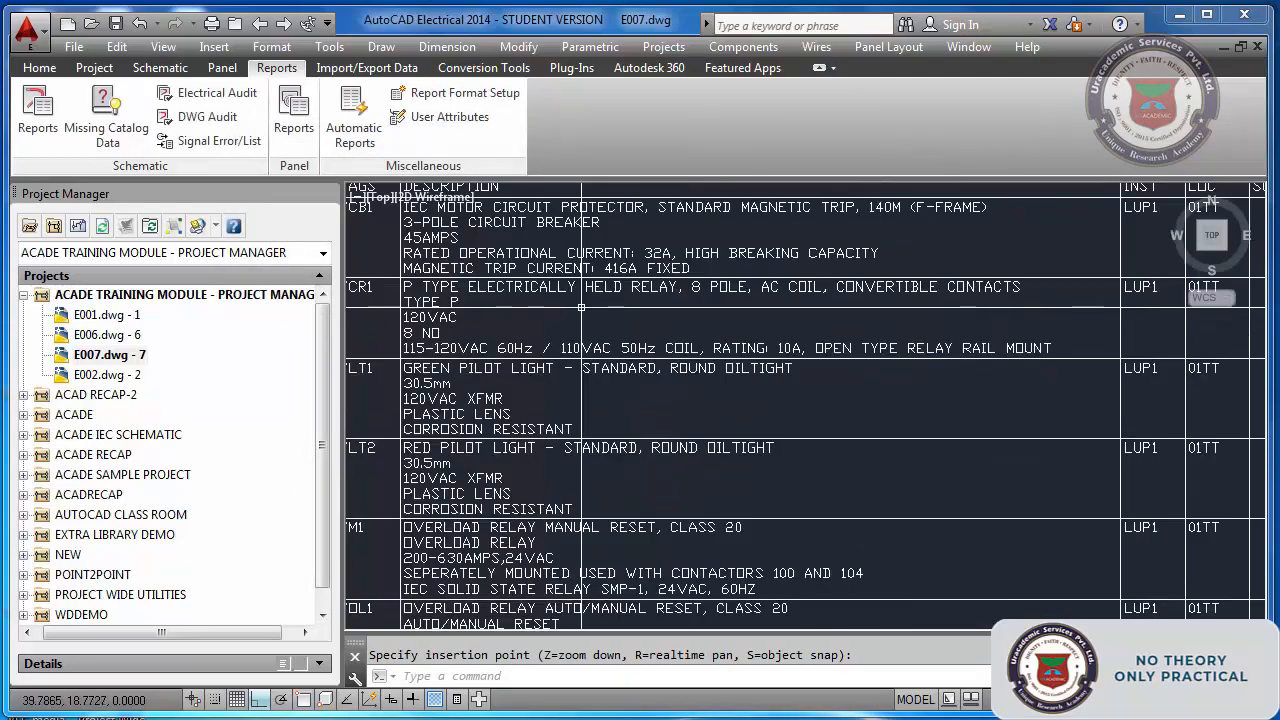
scroll(581, 306, down, 3)
scroll(581, 306, up, 4)
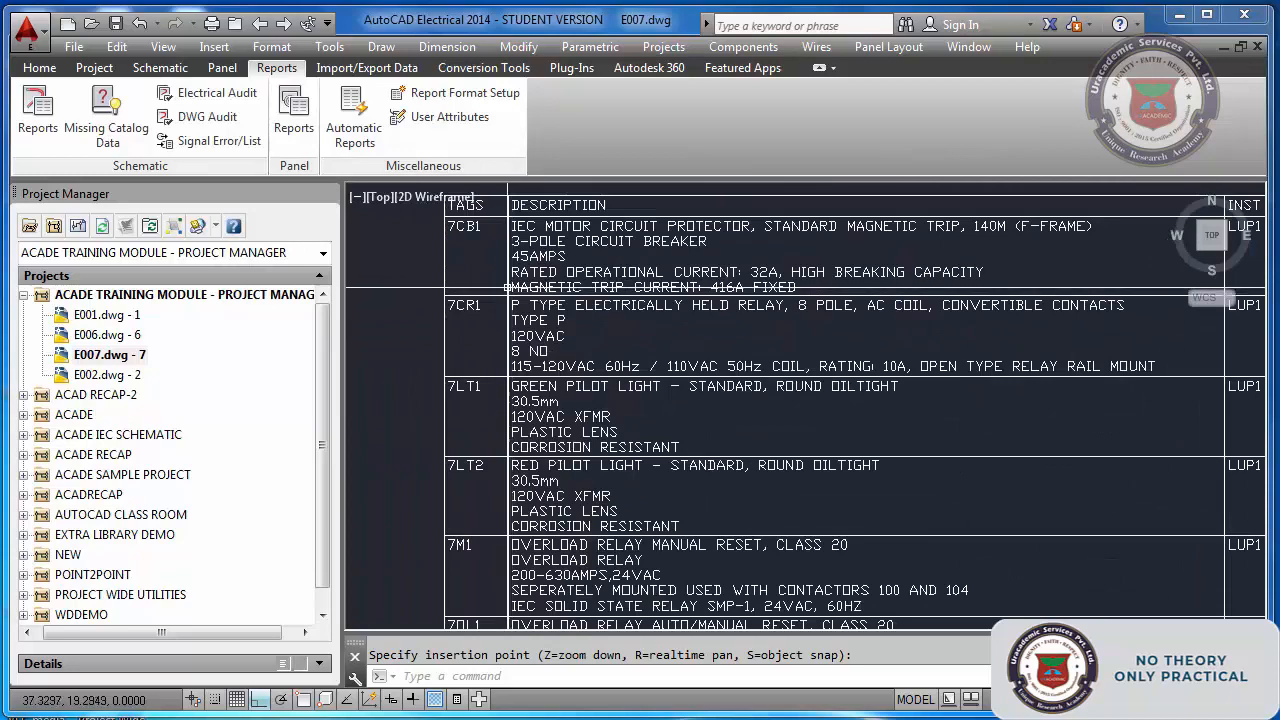
scroll(507, 287, down, 4)
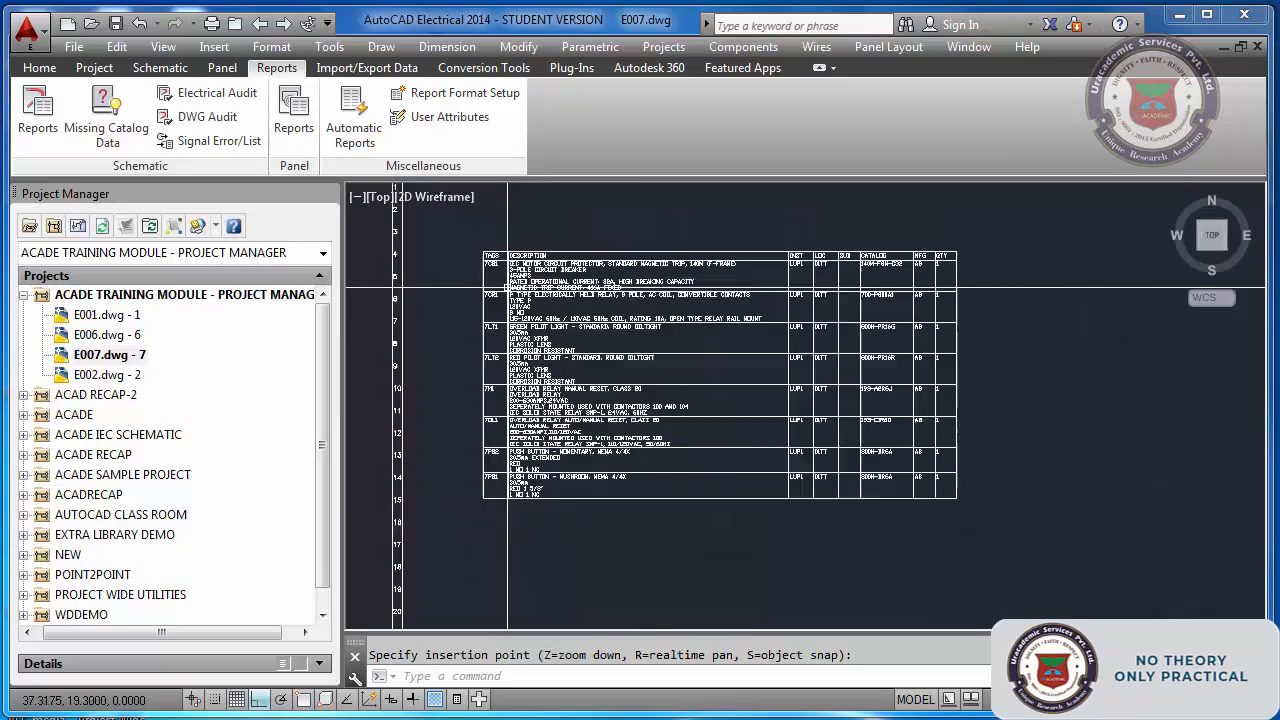
scroll(897, 289, up, 4)
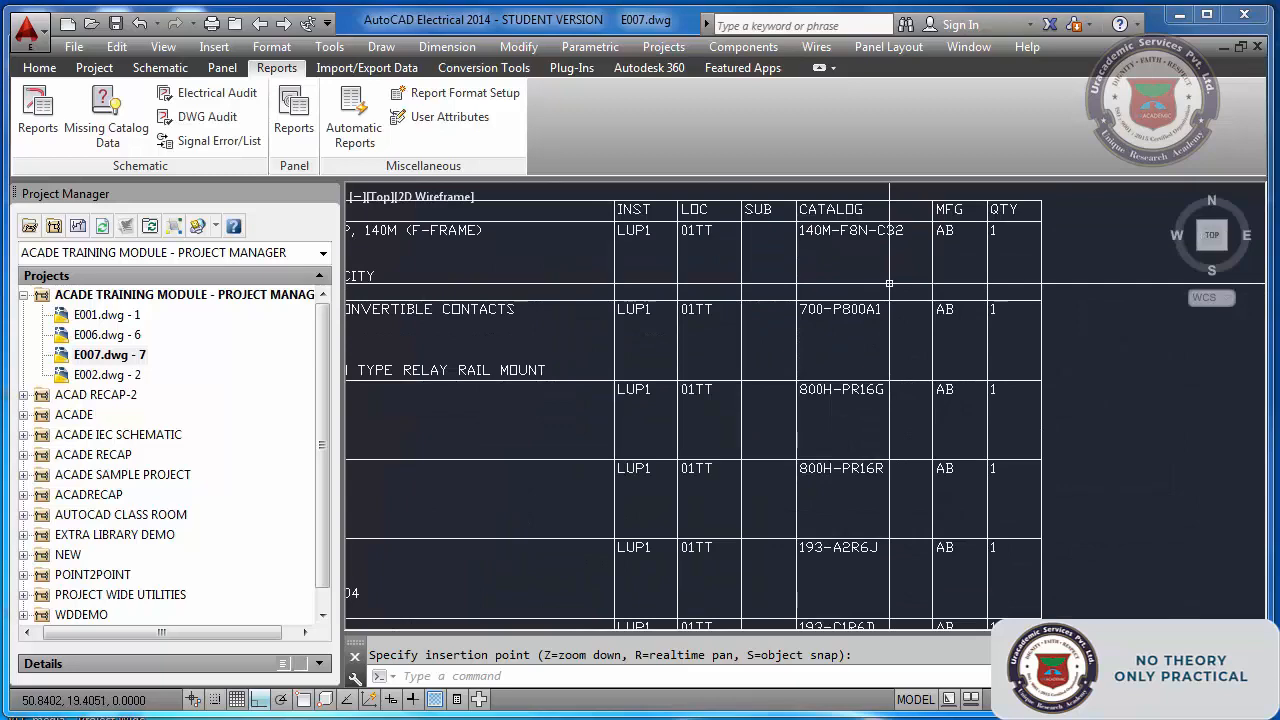
scroll(889, 284, down, 3)
scroll(885, 287, up, 1)
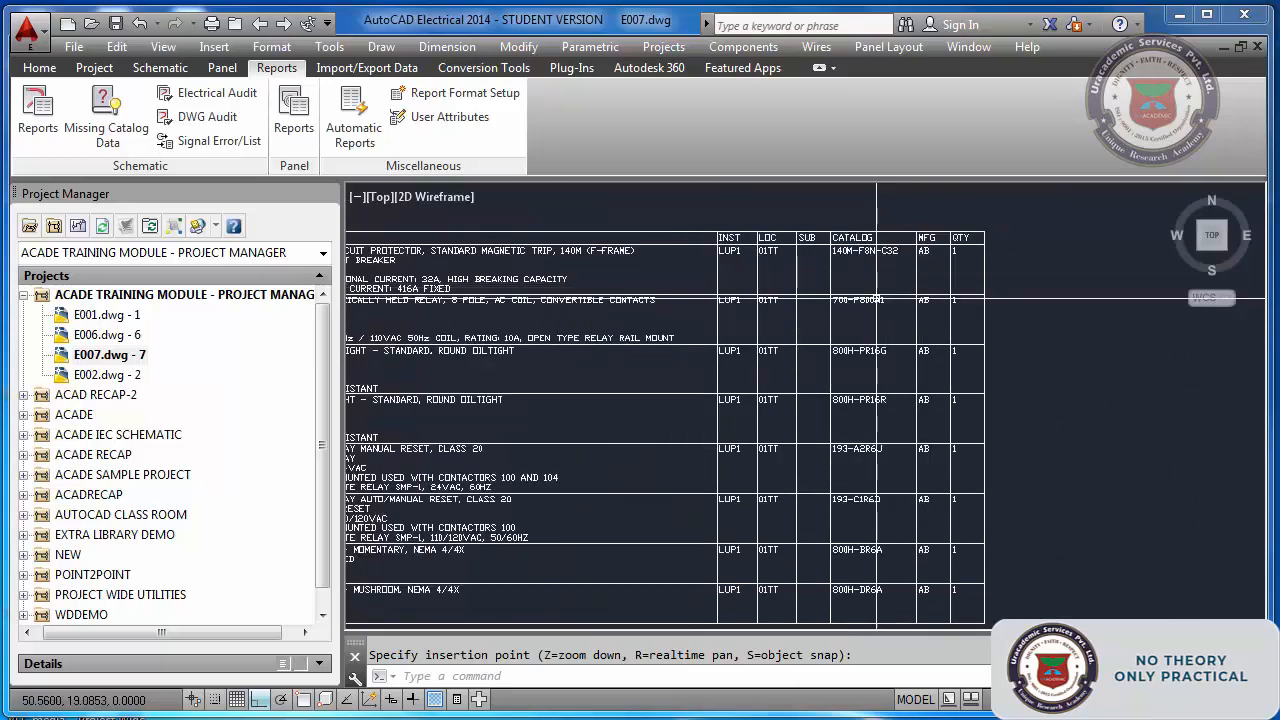
scroll(790, 377, up, 2)
scroll(776, 325, down, 3)
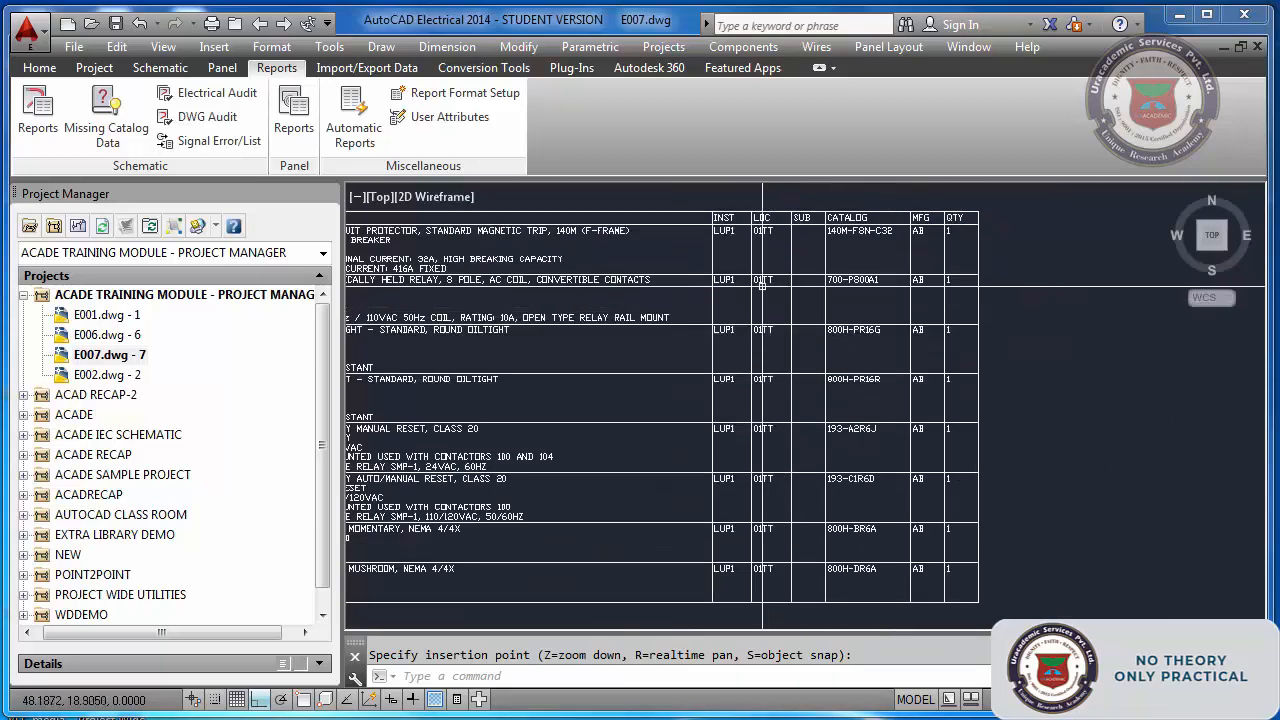
scroll(774, 241, up, 3)
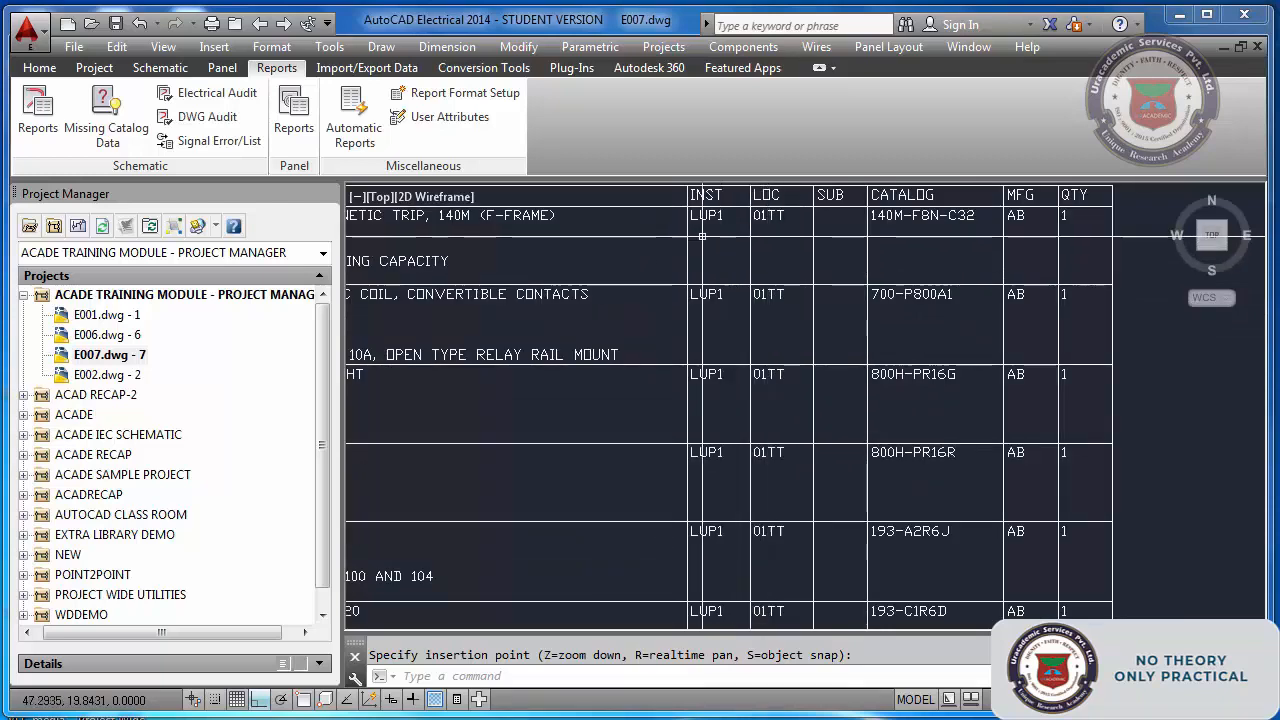
scroll(720, 201, up, 2)
scroll(720, 201, down, 7)
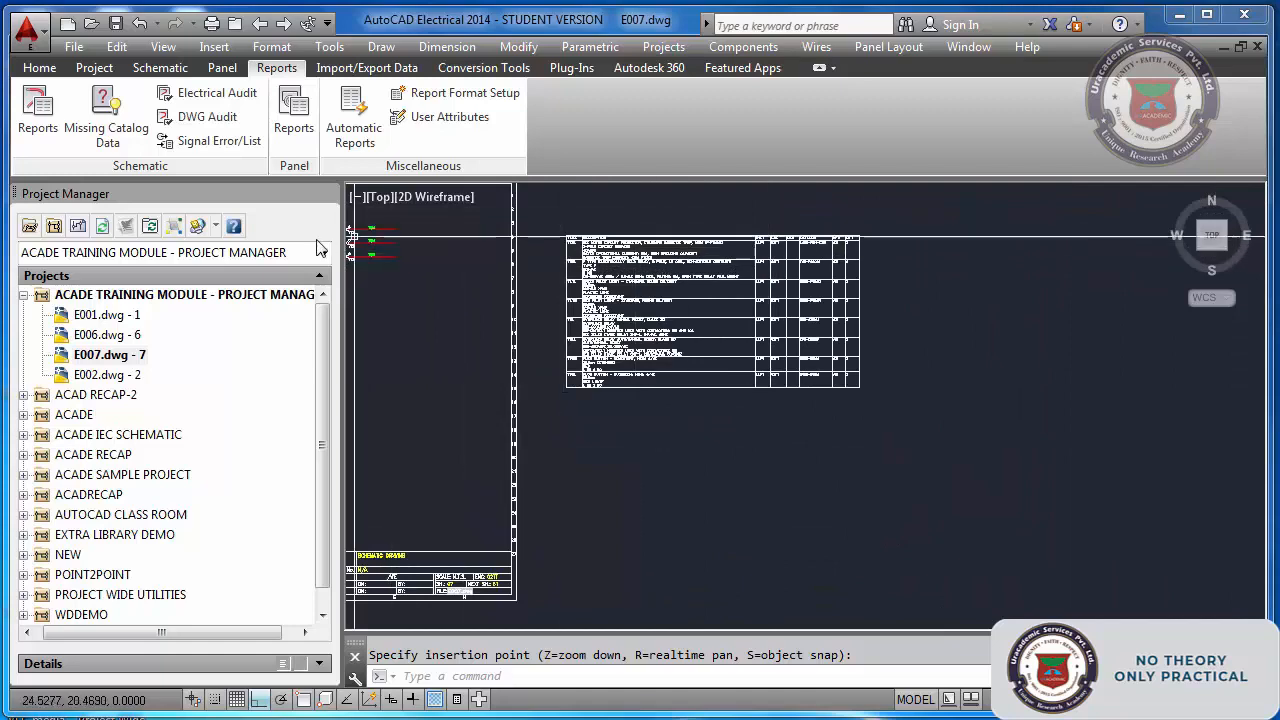
- Generate the schematic Bill of Material report for the active drawing only, saving the drawing when asked
click(40, 115)
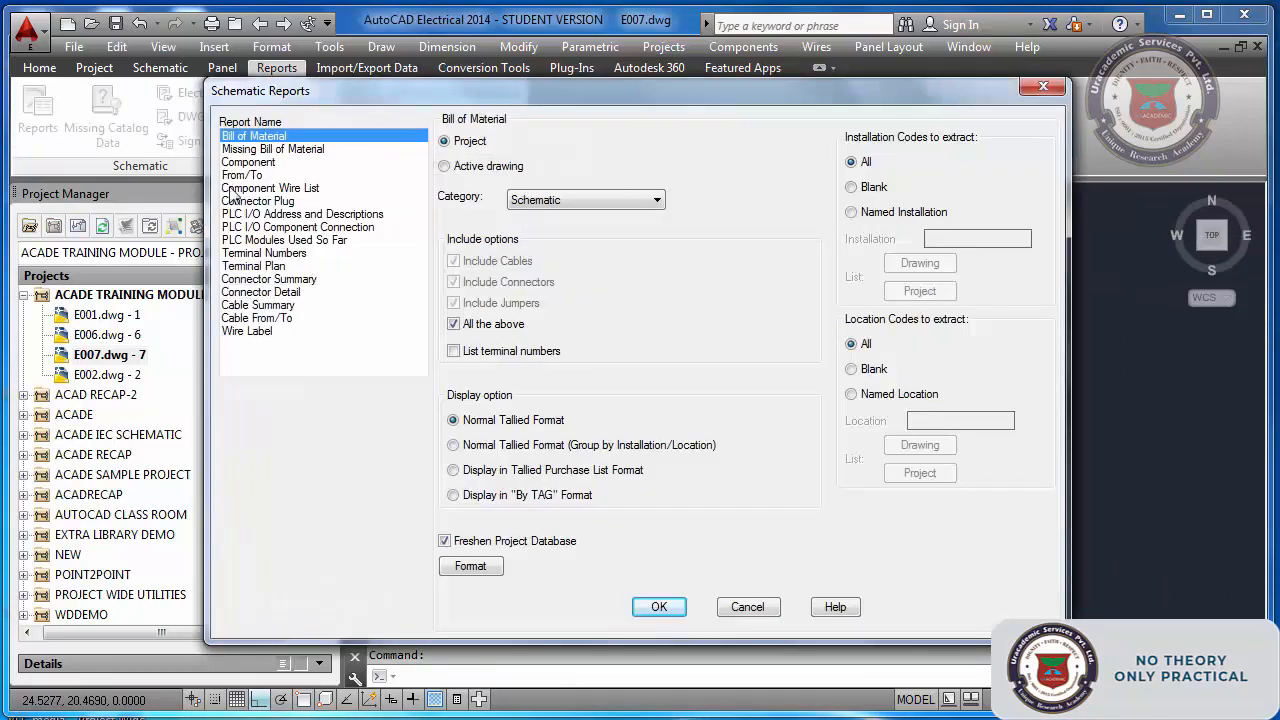
click(462, 168)
click(657, 606)
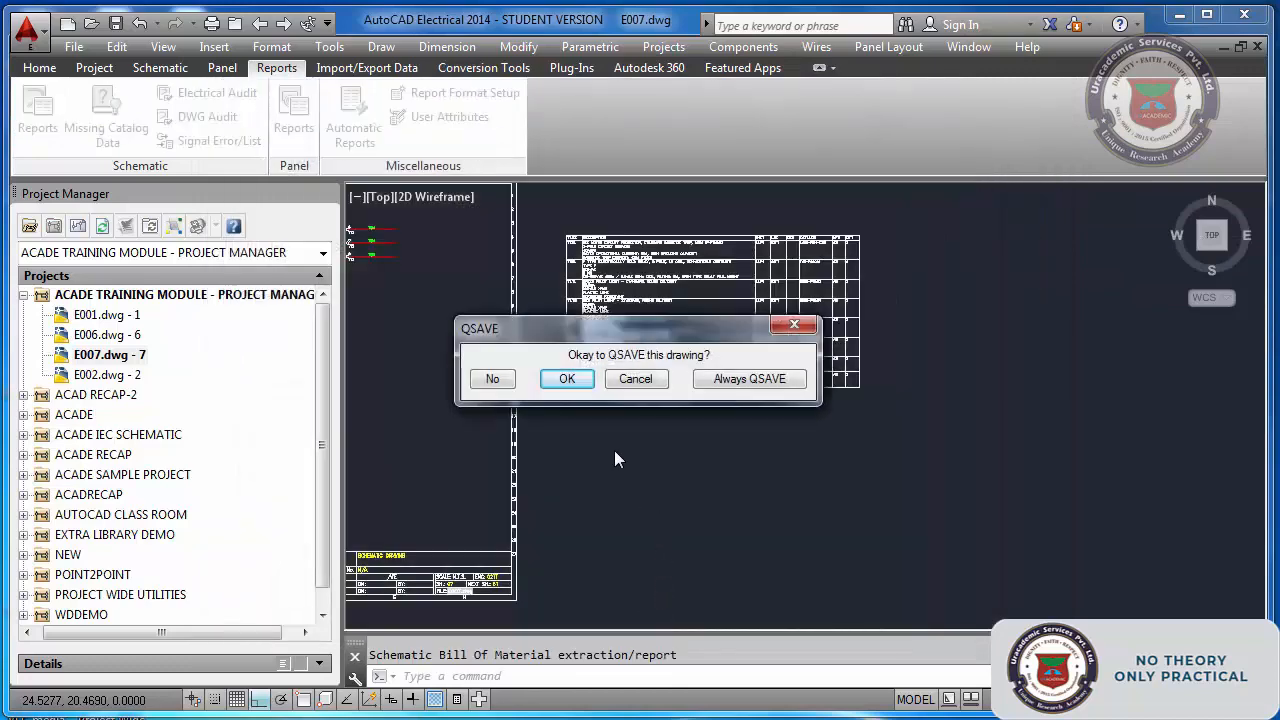
click(567, 379)
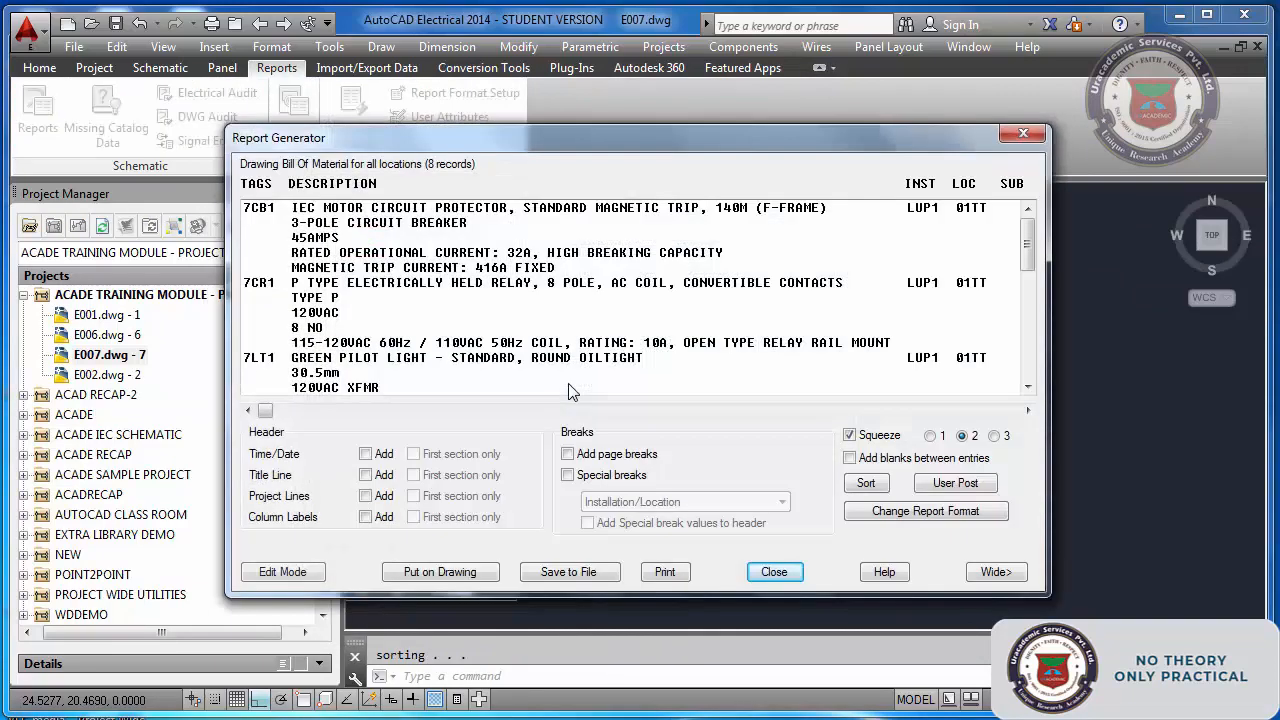
- Remove INST and LOC from the report fields, and add ITEM as the first field ahead of TAGS
click(925, 511)
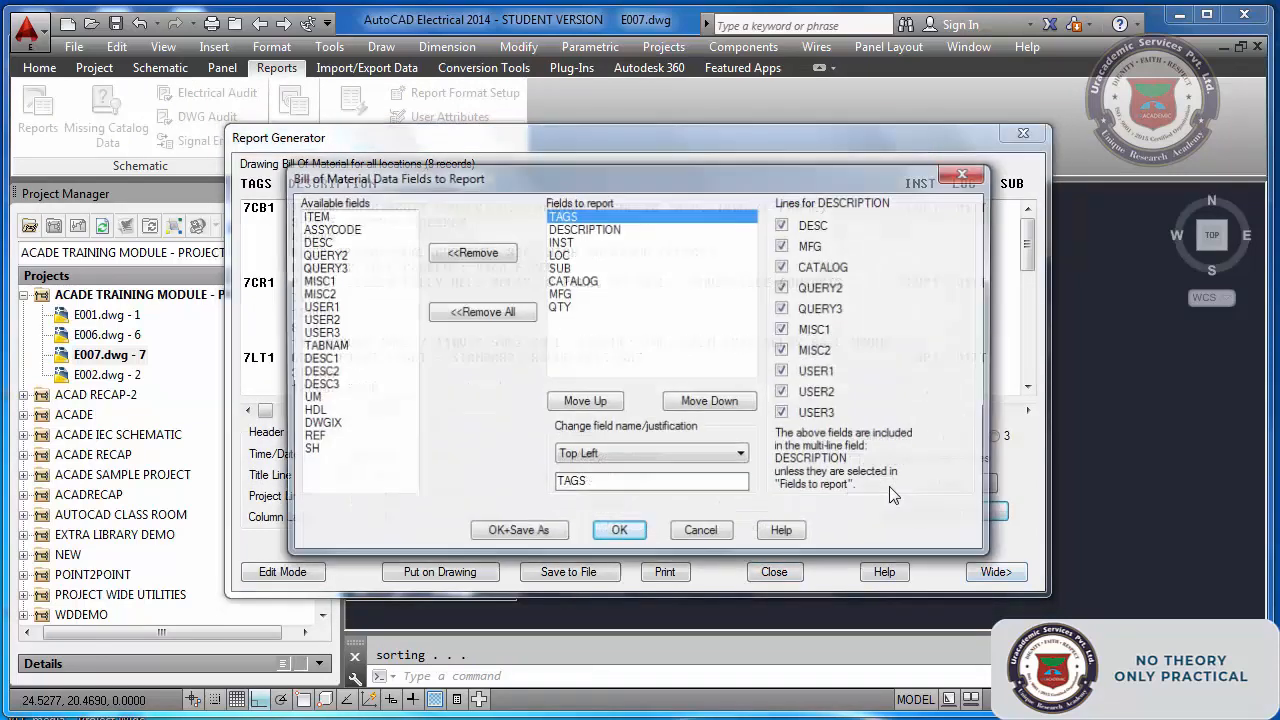
click(570, 243)
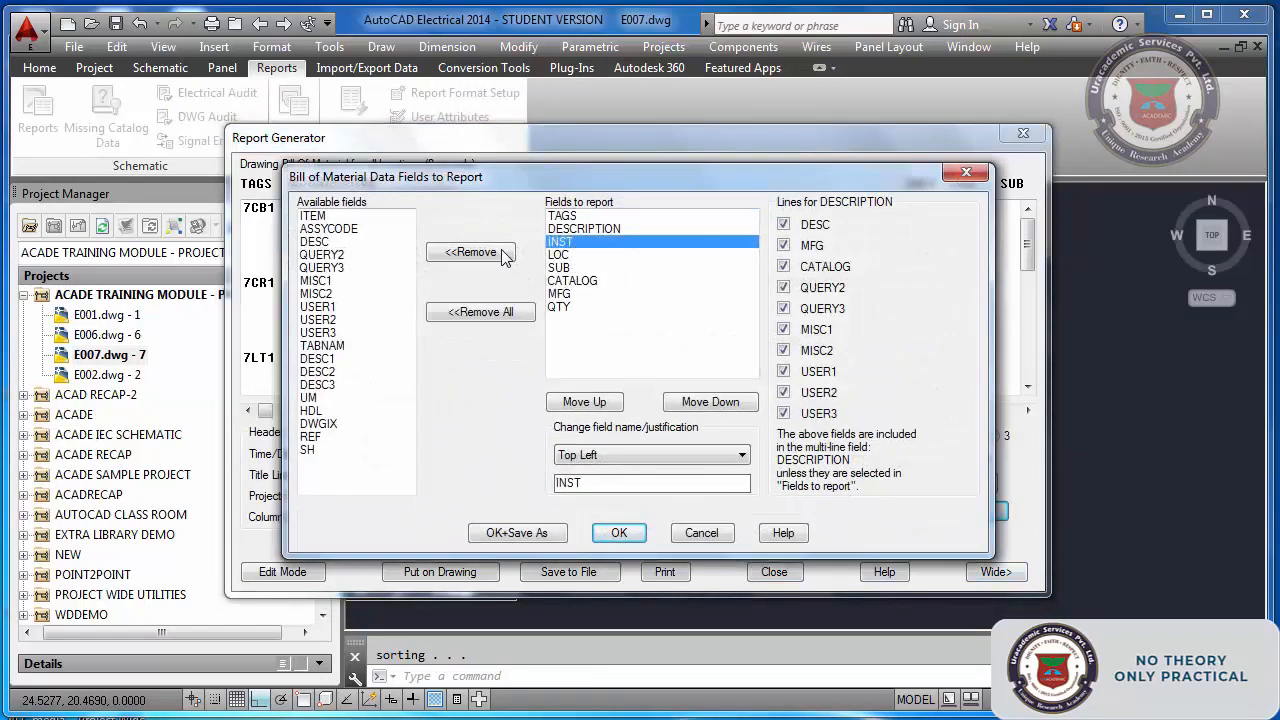
click(470, 252)
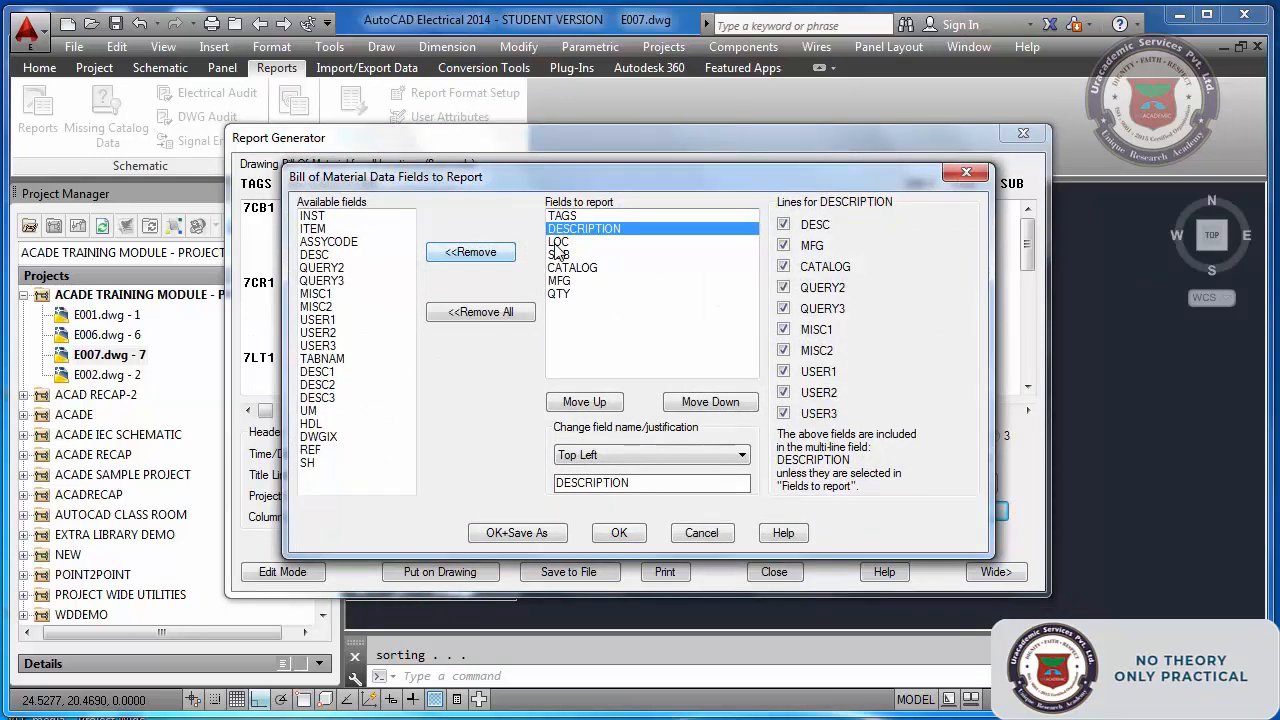
click(470, 252)
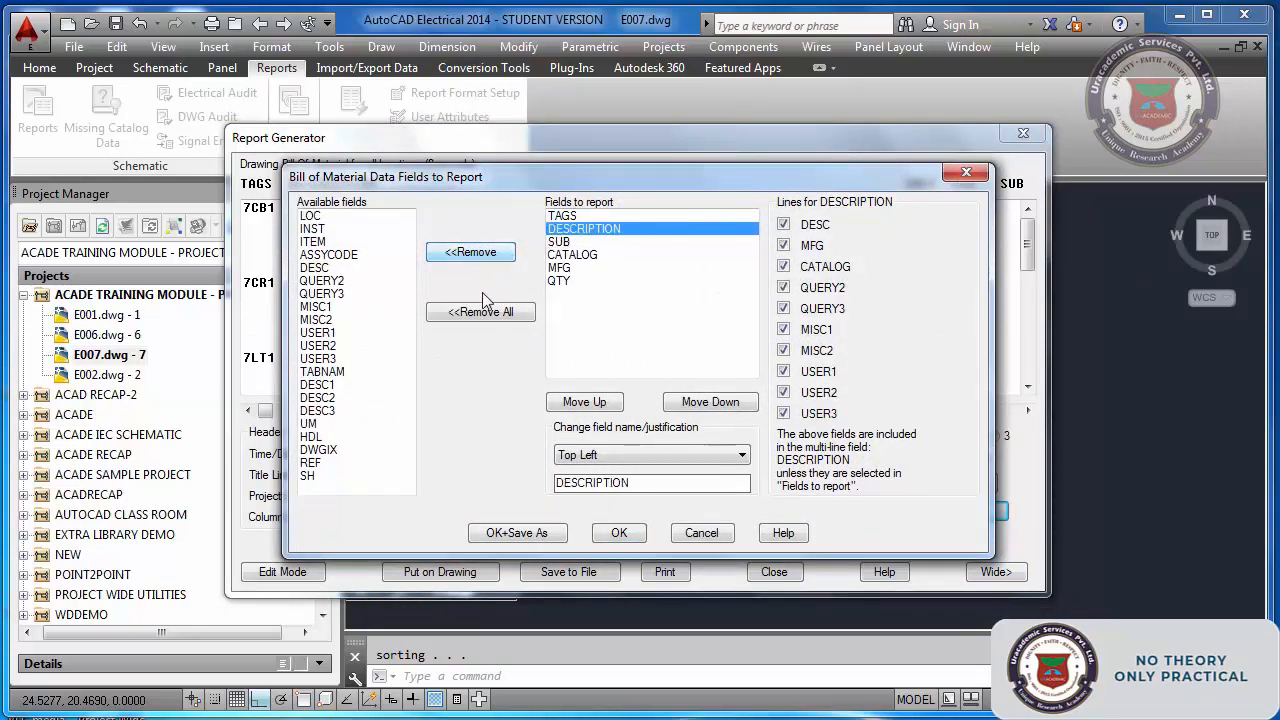
double_click(322, 243)
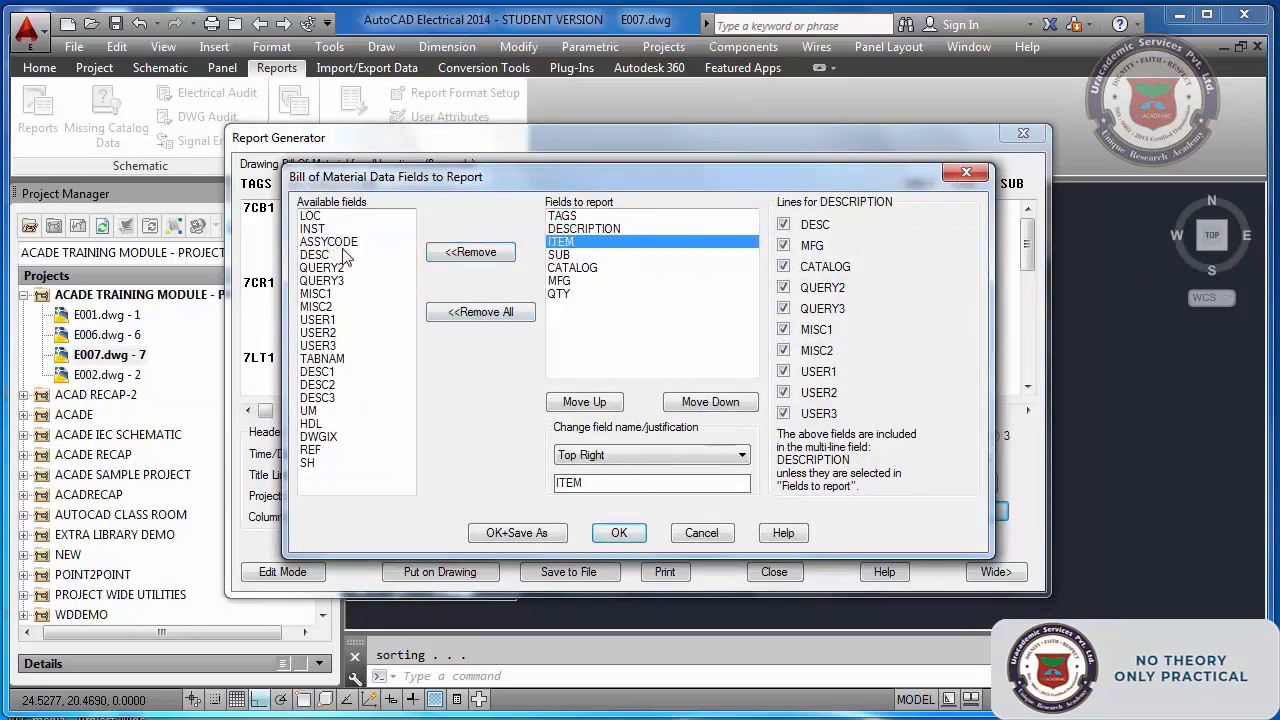
click(600, 402)
click(600, 402)
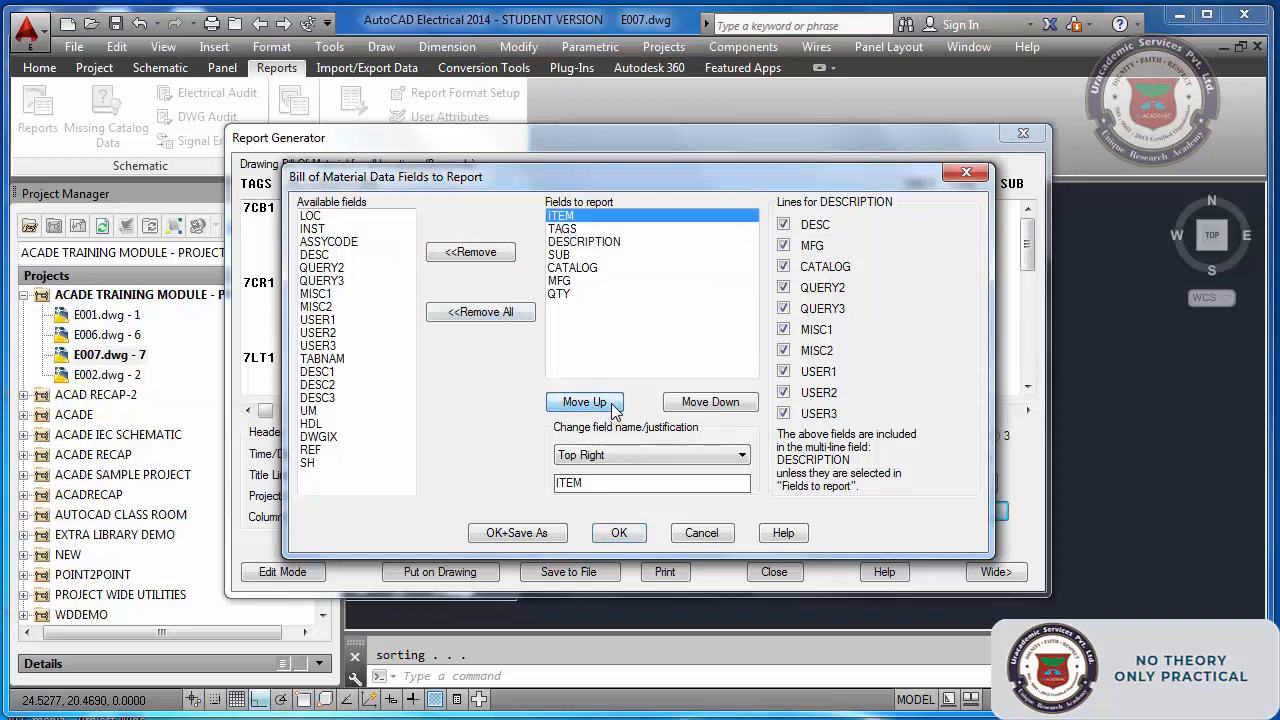
click(616, 533)
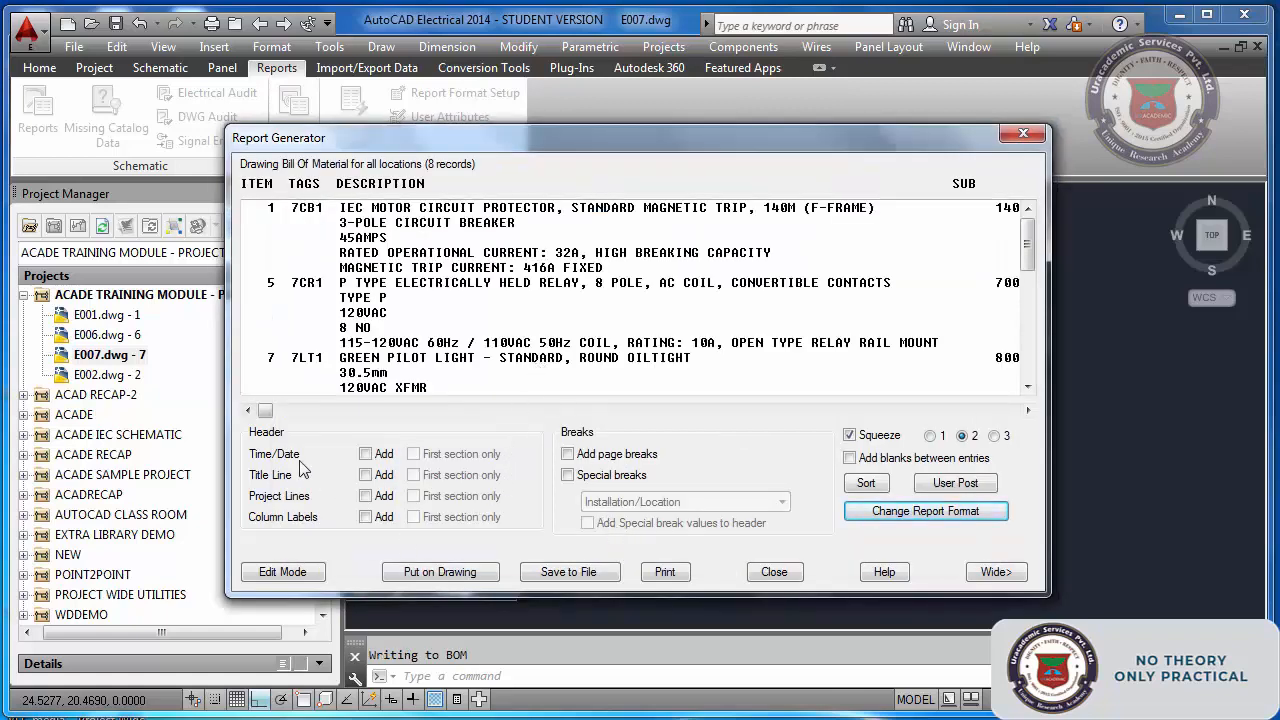
- Add the time/date and column labels to the report header, and update the existing Bill of Material table on the drawing
click(365, 454)
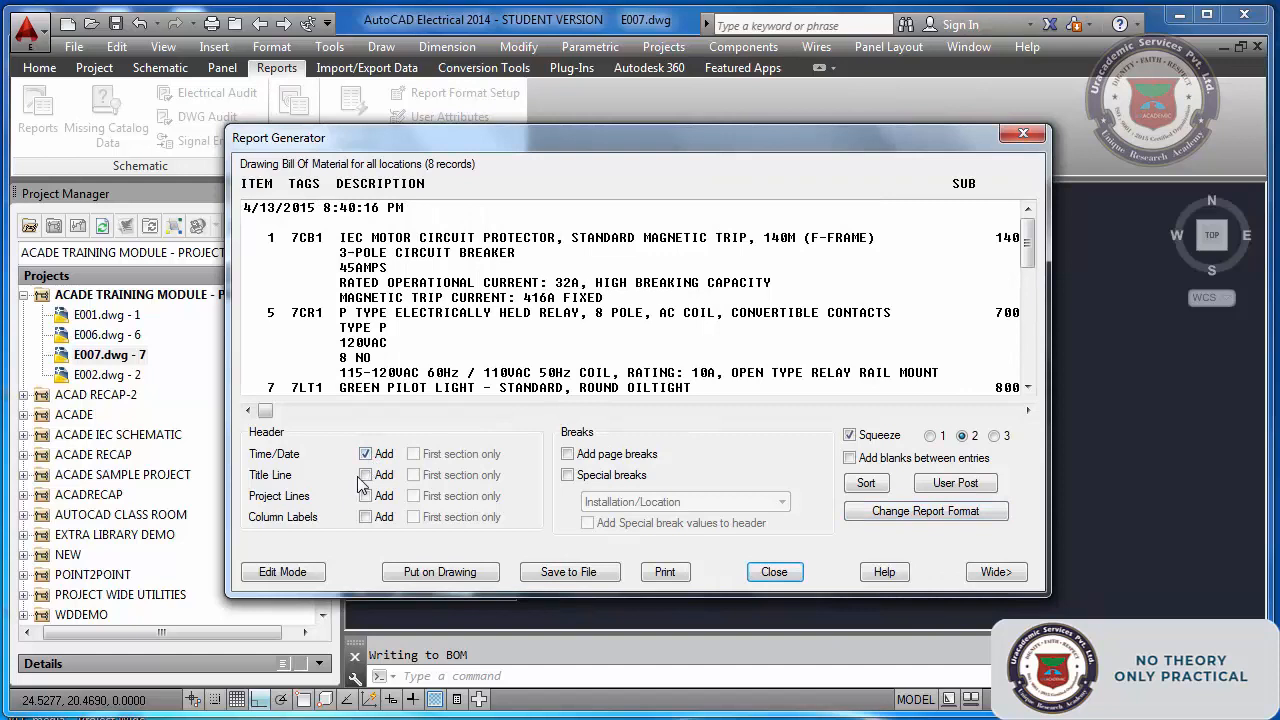
click(365, 517)
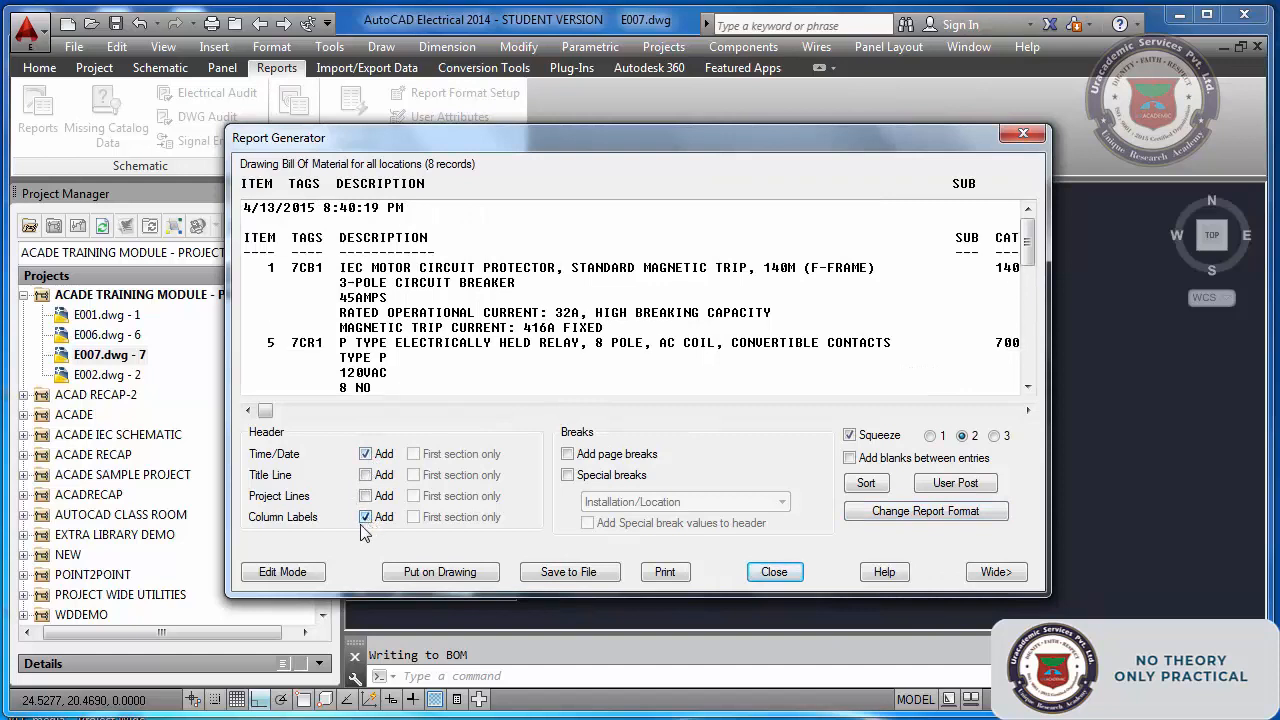
click(433, 573)
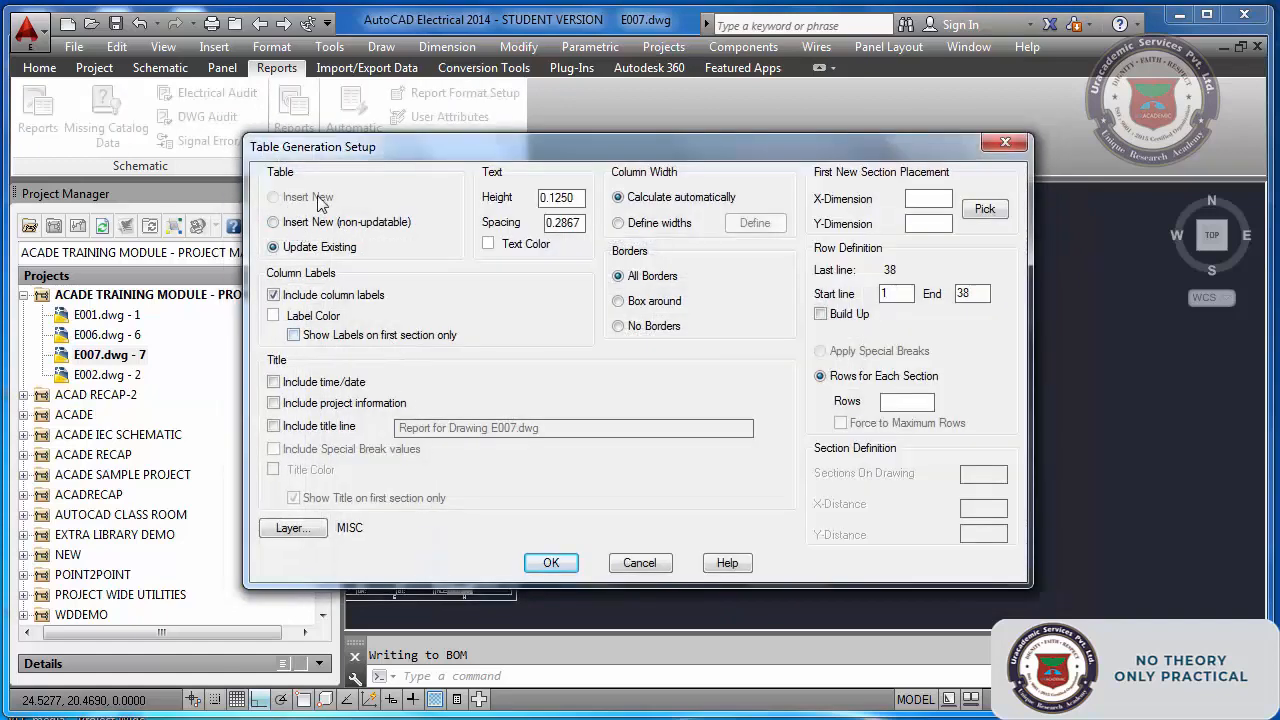
drag(419, 151, 518, 266)
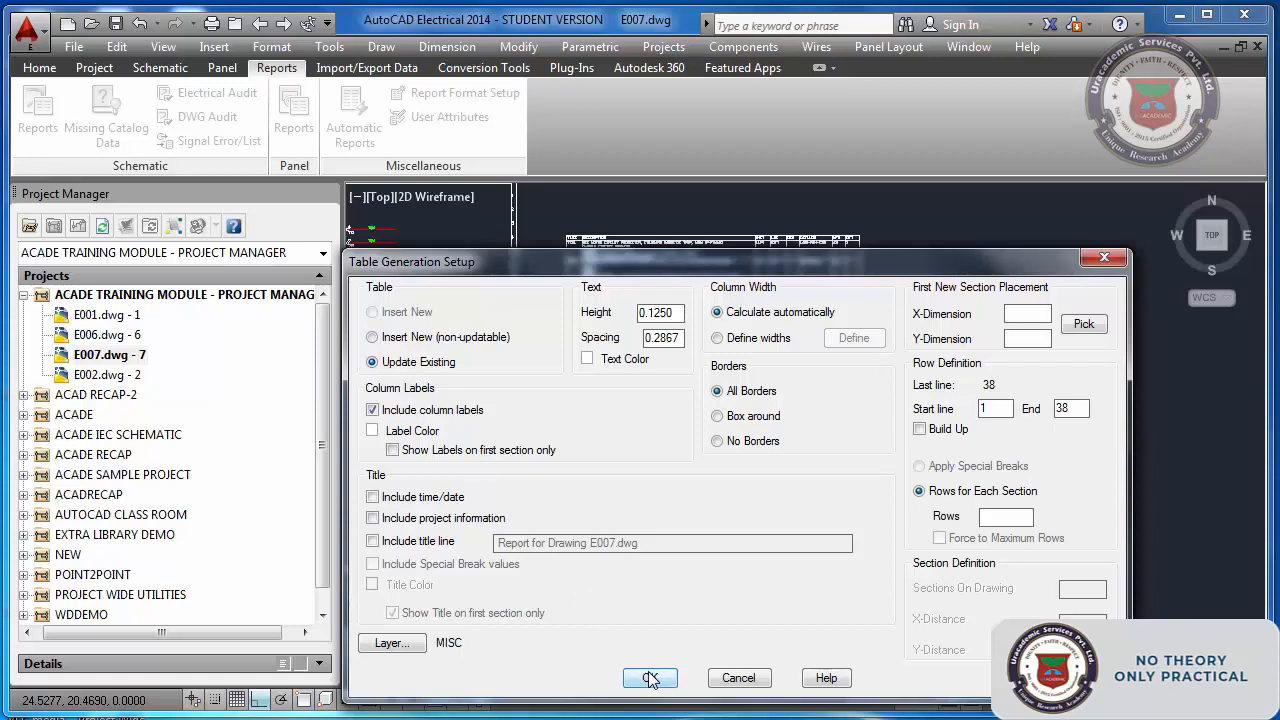
drag(622, 267, 640, 420)
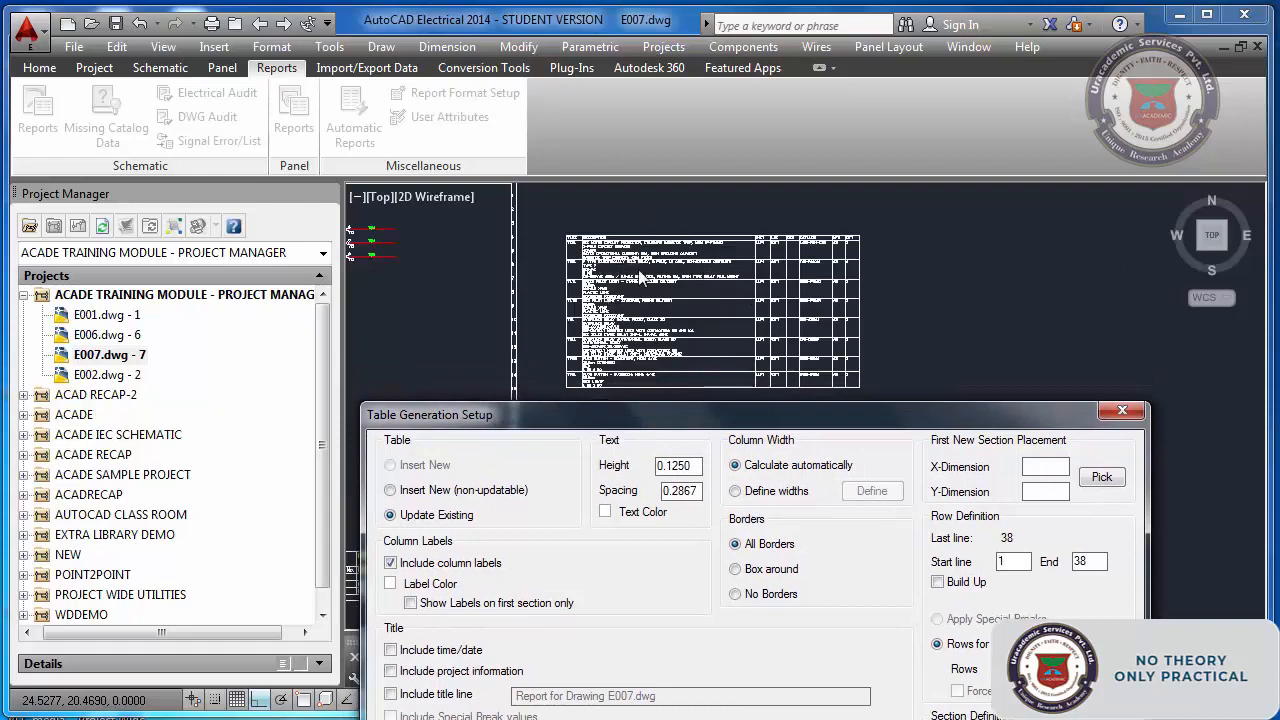
mouse_move(647, 418)
mouse_down()
mouse_move(486, 297)
mouse_move(262, 90)
mouse_move(218, 125)
mouse_move(280, 123)
mouse_move(206, 114)
mouse_up()
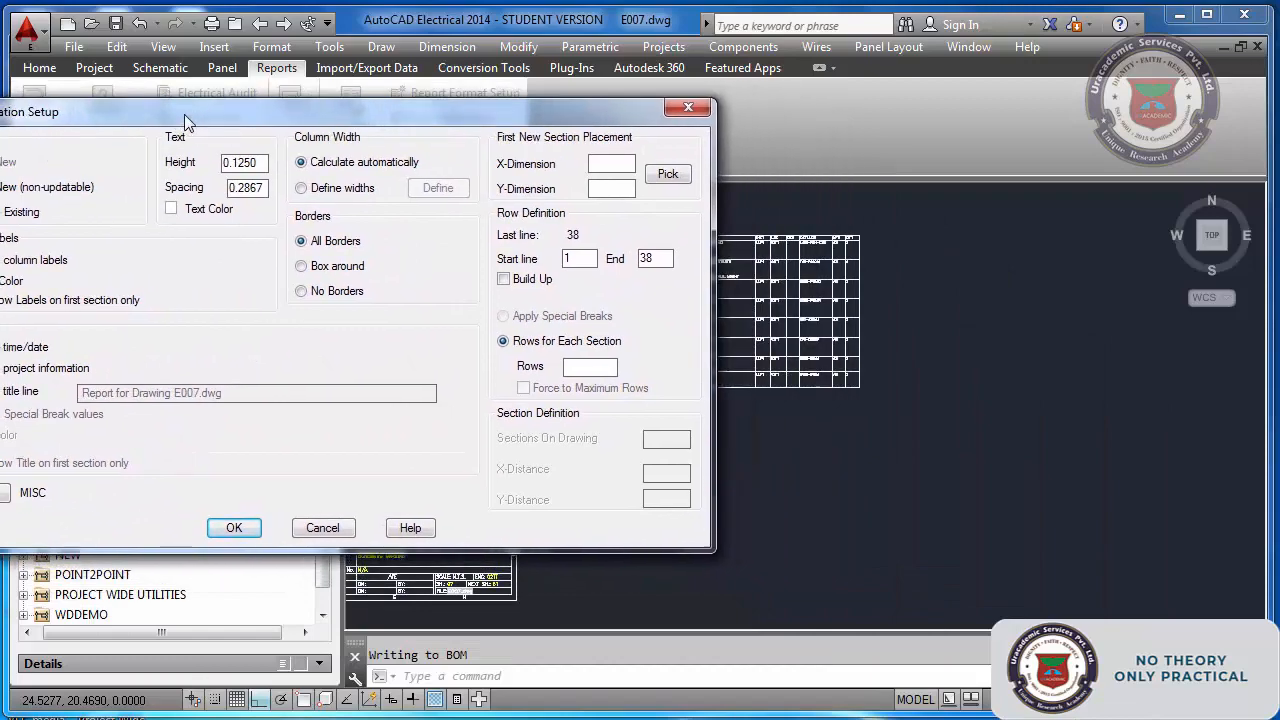
click(234, 528)
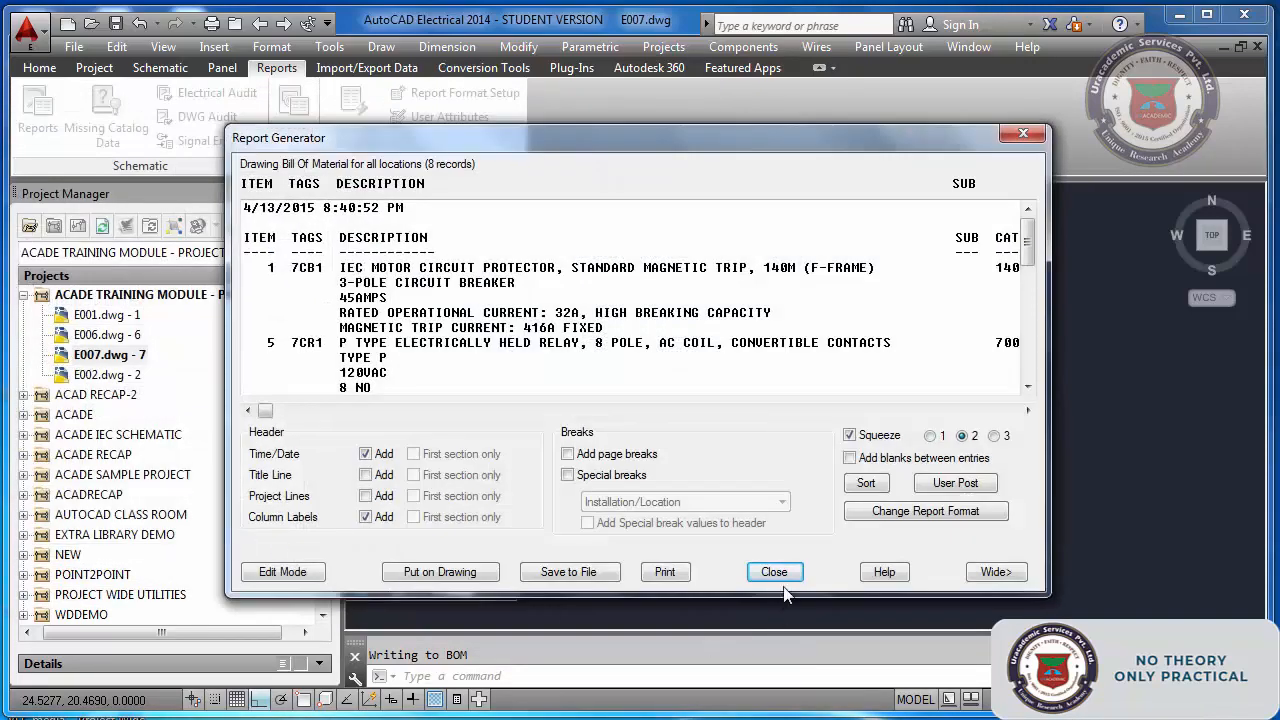
click(778, 577)
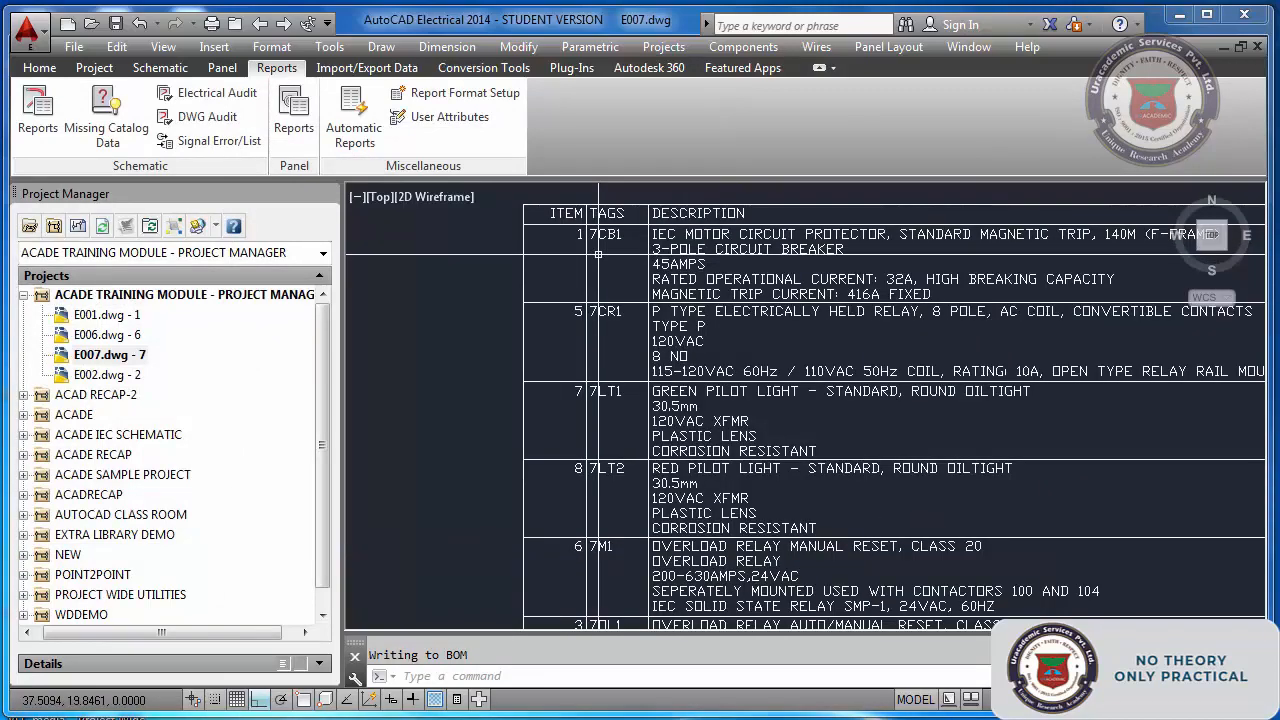
- Examine the updated Bill of Material table, reading the item, tags, description, catalog, manufacturer and quantity columns
scroll(598, 254, down, 3)
scroll(627, 299, up, 3)
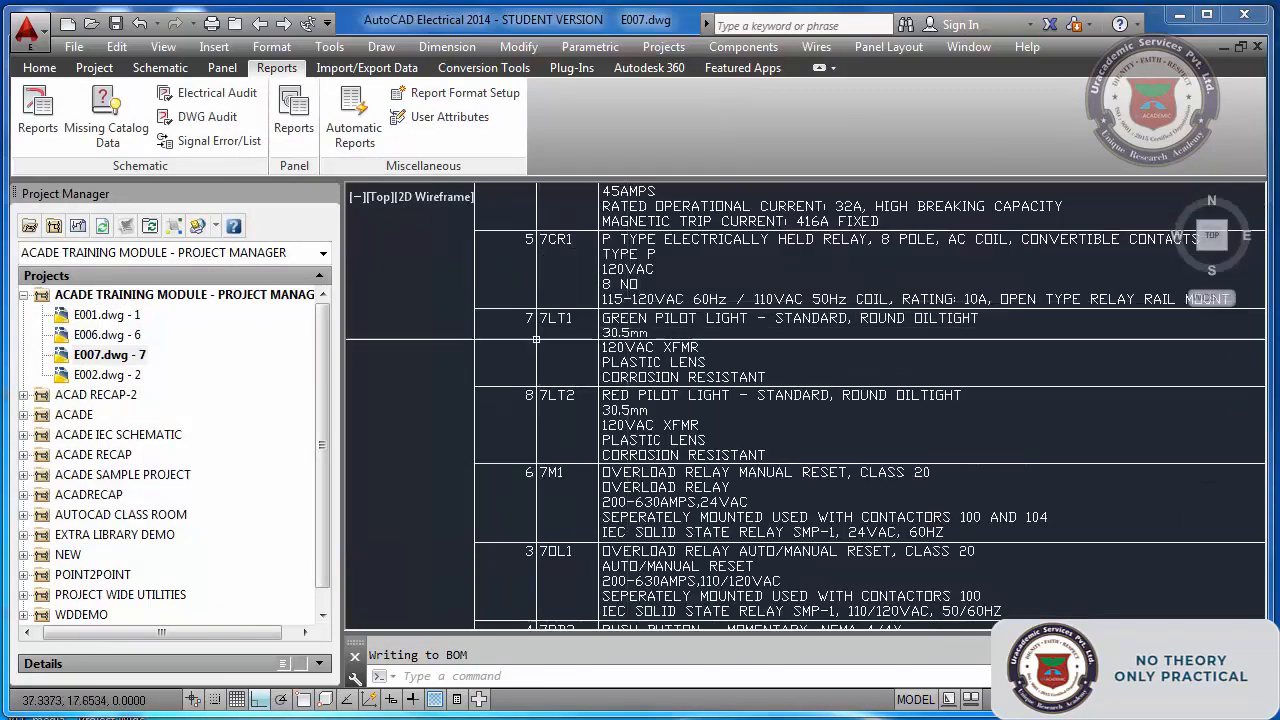
scroll(627, 299, down, 3)
scroll(600, 298, up, 3)
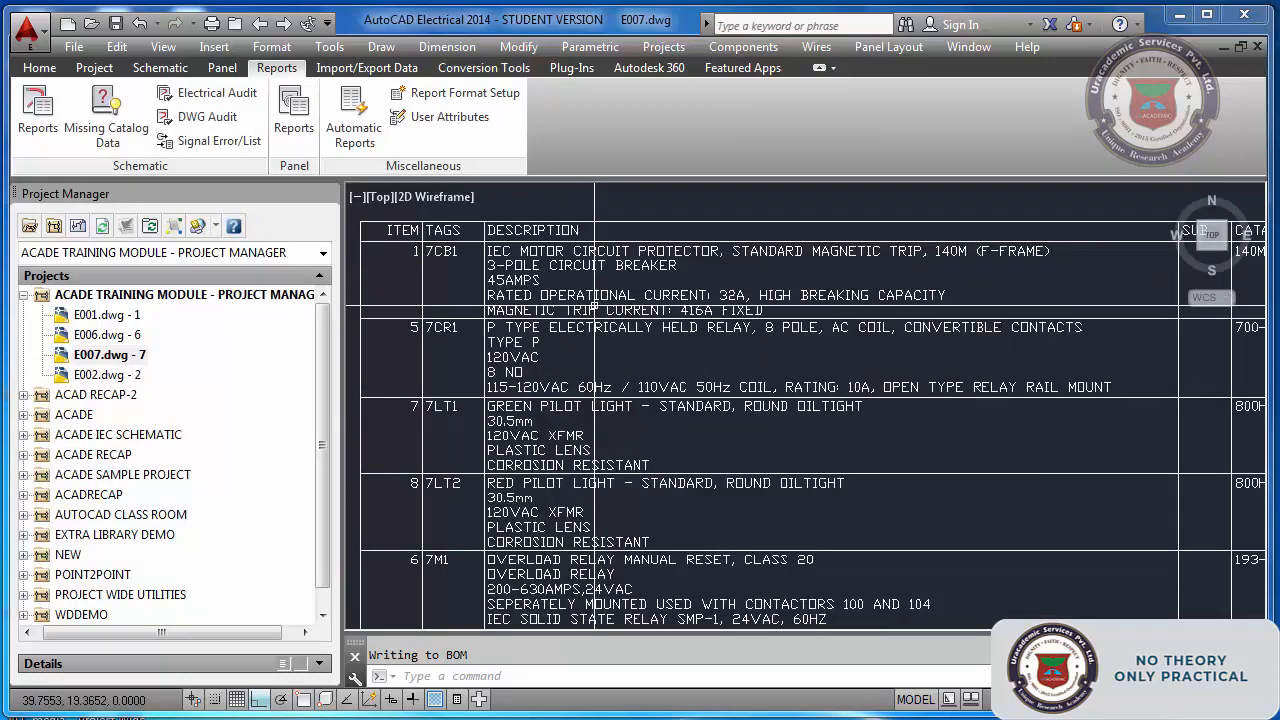
scroll(600, 298, down, 4)
scroll(832, 327, up, 4)
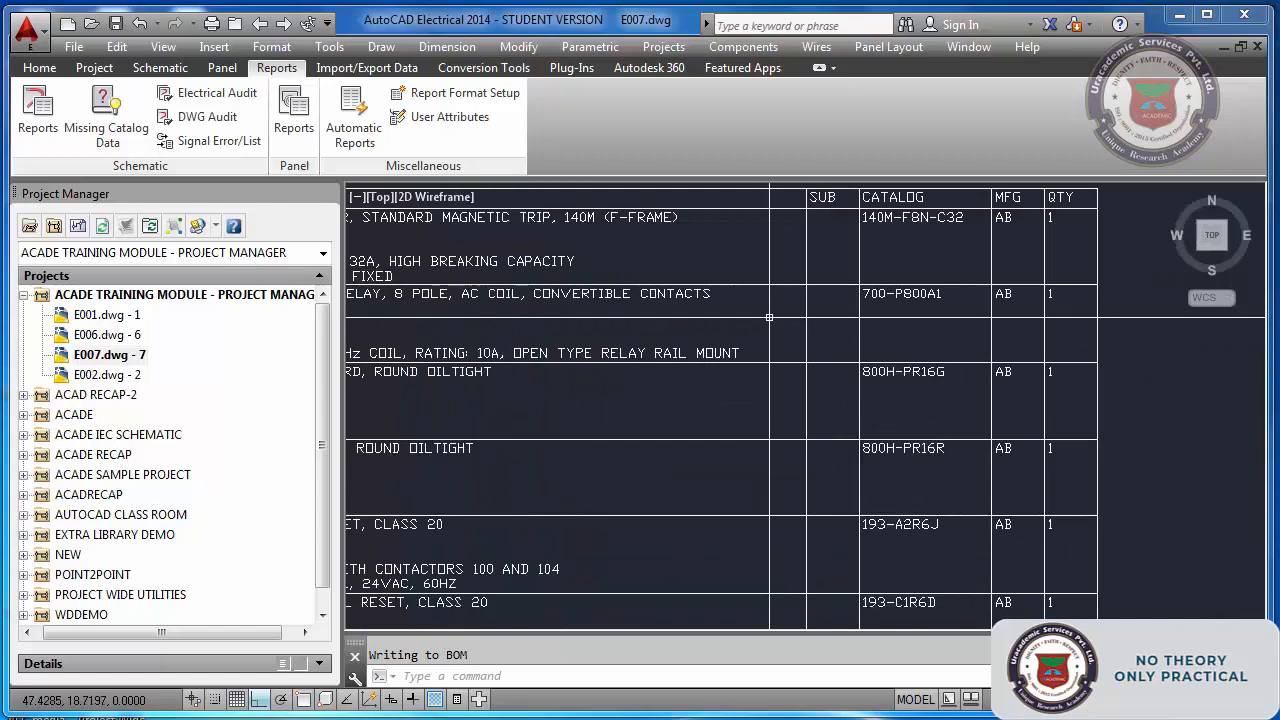
scroll(769, 317, down, 2)
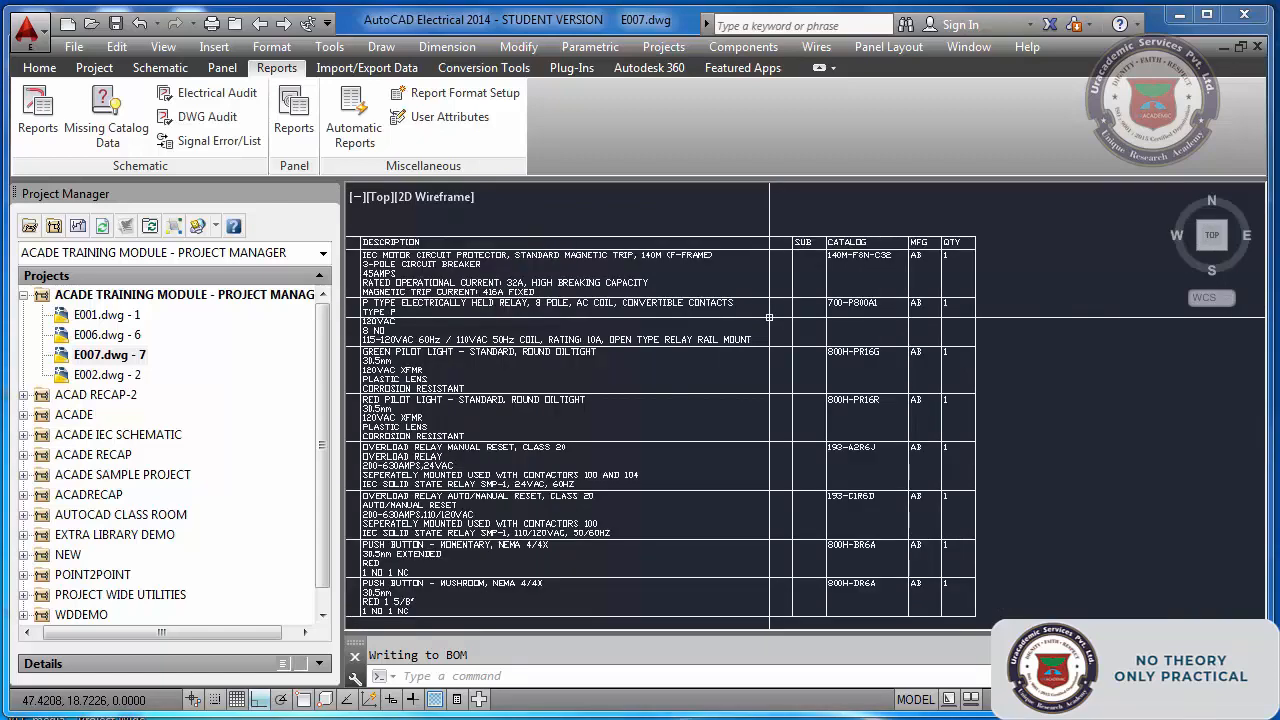
scroll(769, 317, down, 2)
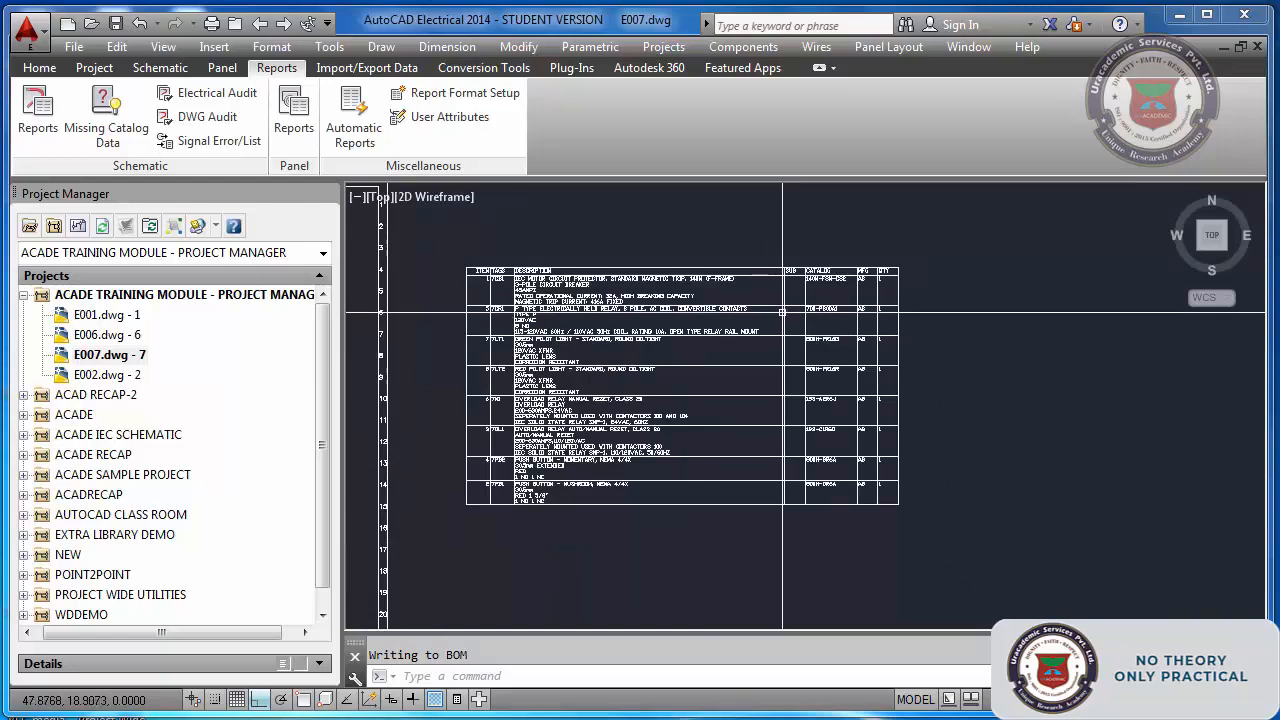
- Show the full extents of the E007 drawing with its table and save the drawing
text(z)
key(Return)
text(E)
key(Return)
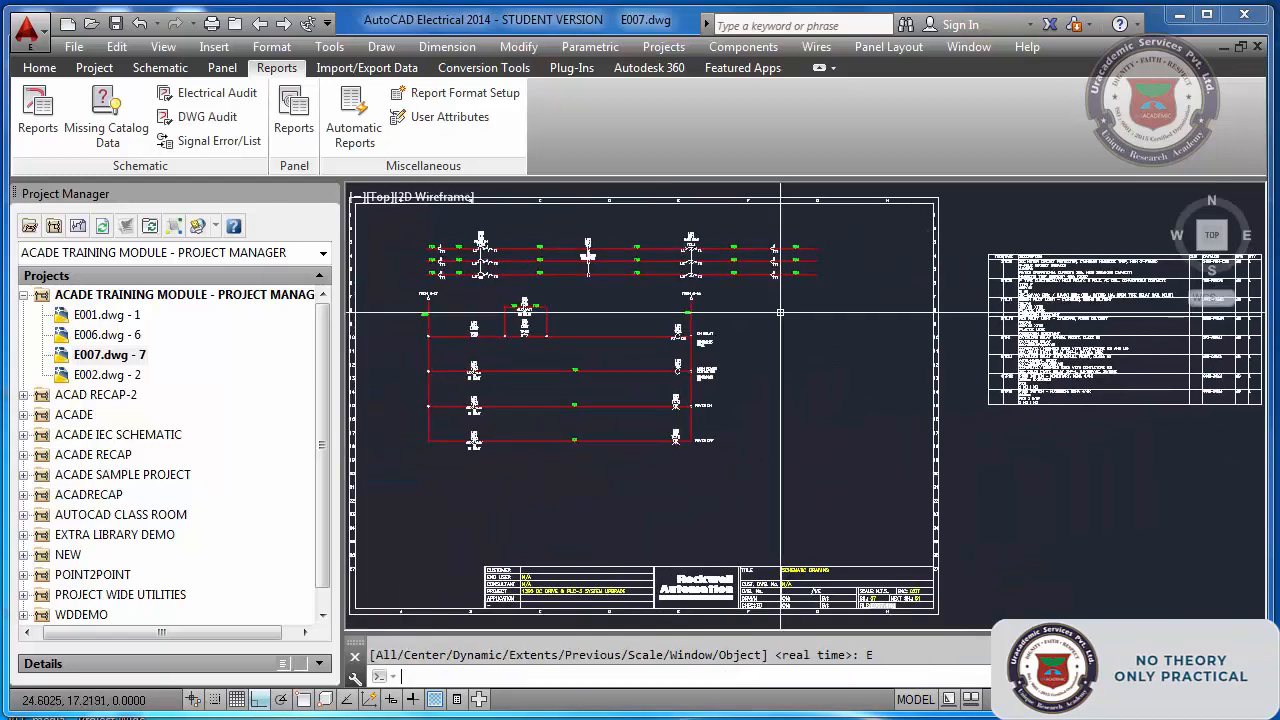
key(ctrl+s)
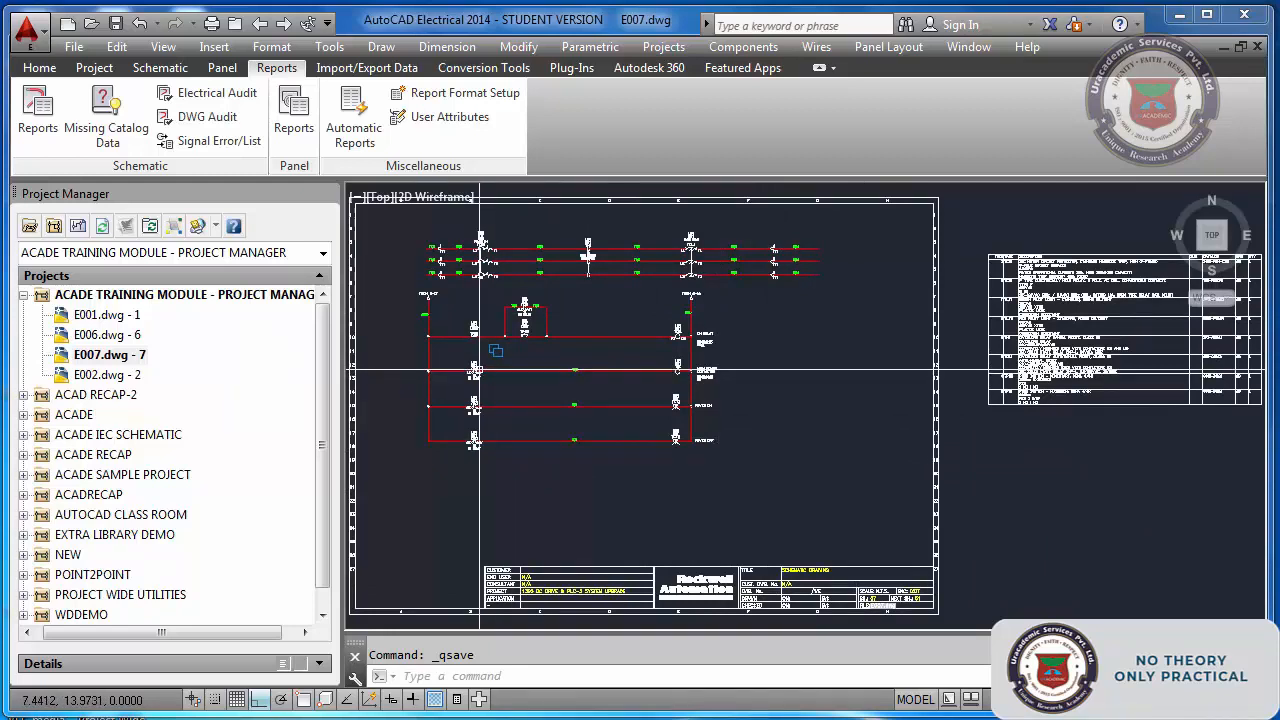
- Clear the manufacturer and catalog number from the E.STOP push button 7PB1, accepting the need for a new item number
scroll(478, 370, up, 4)
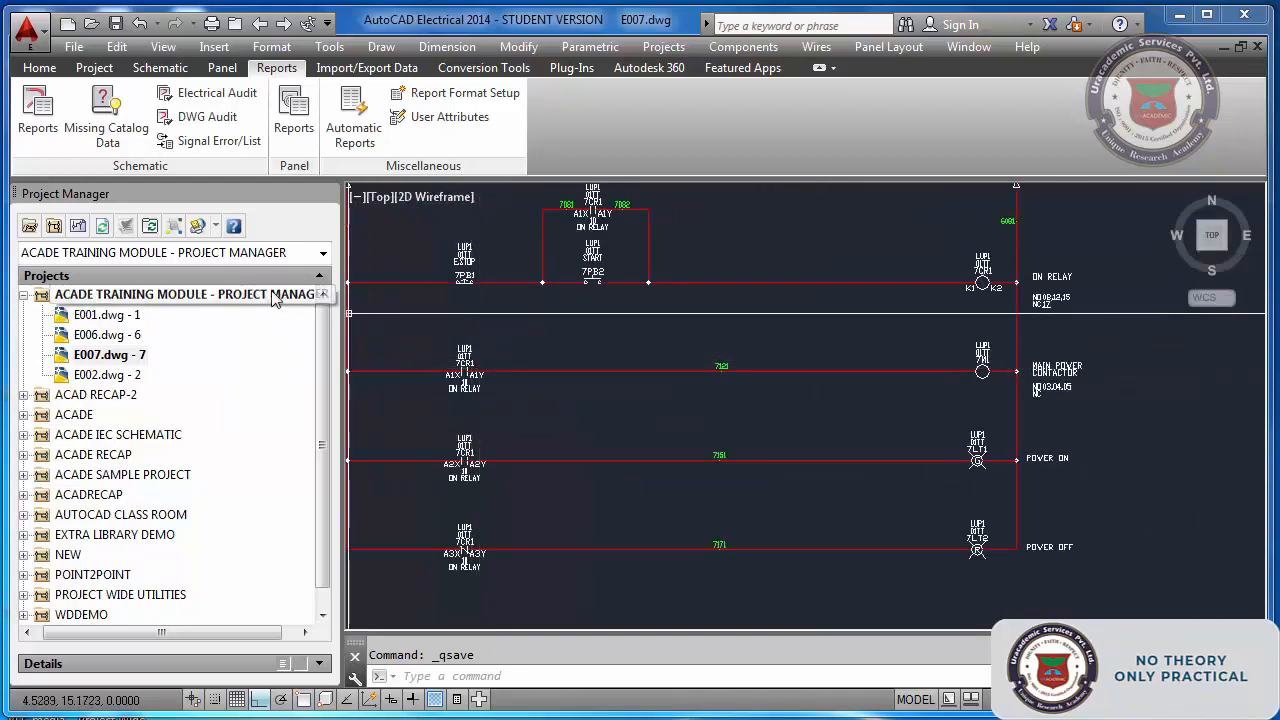
scroll(471, 272, up, 2)
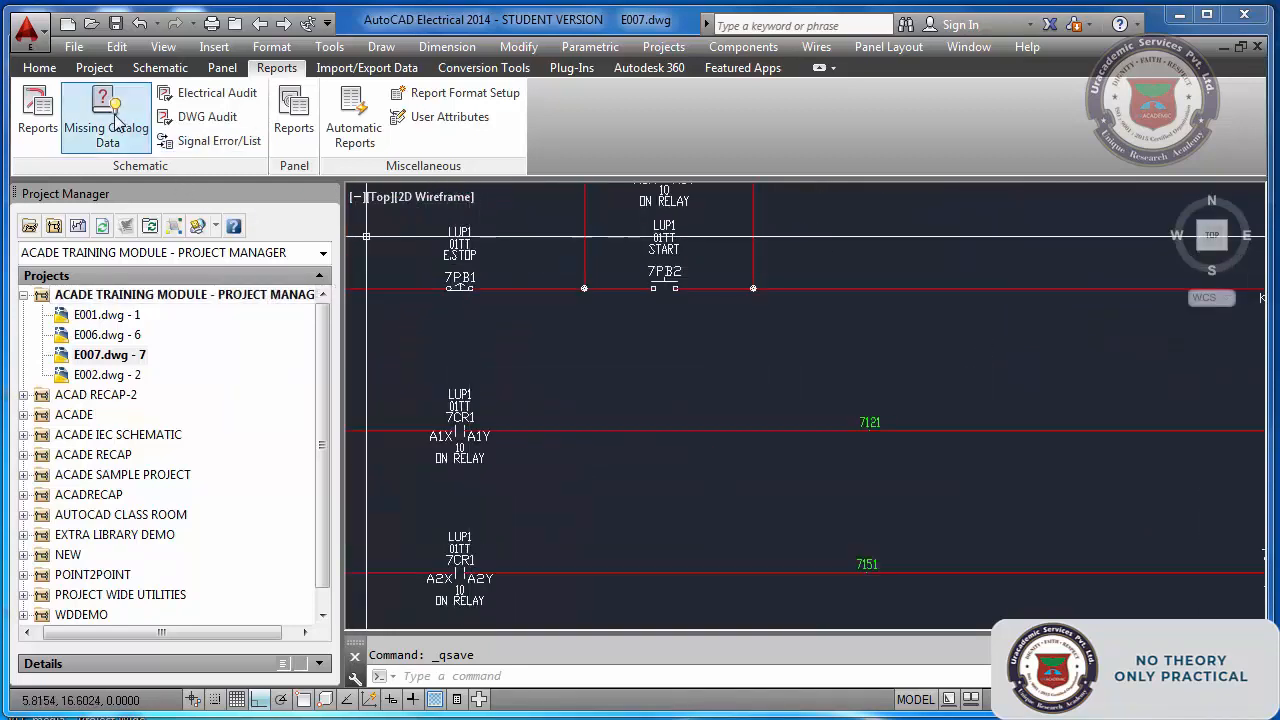
click(160, 67)
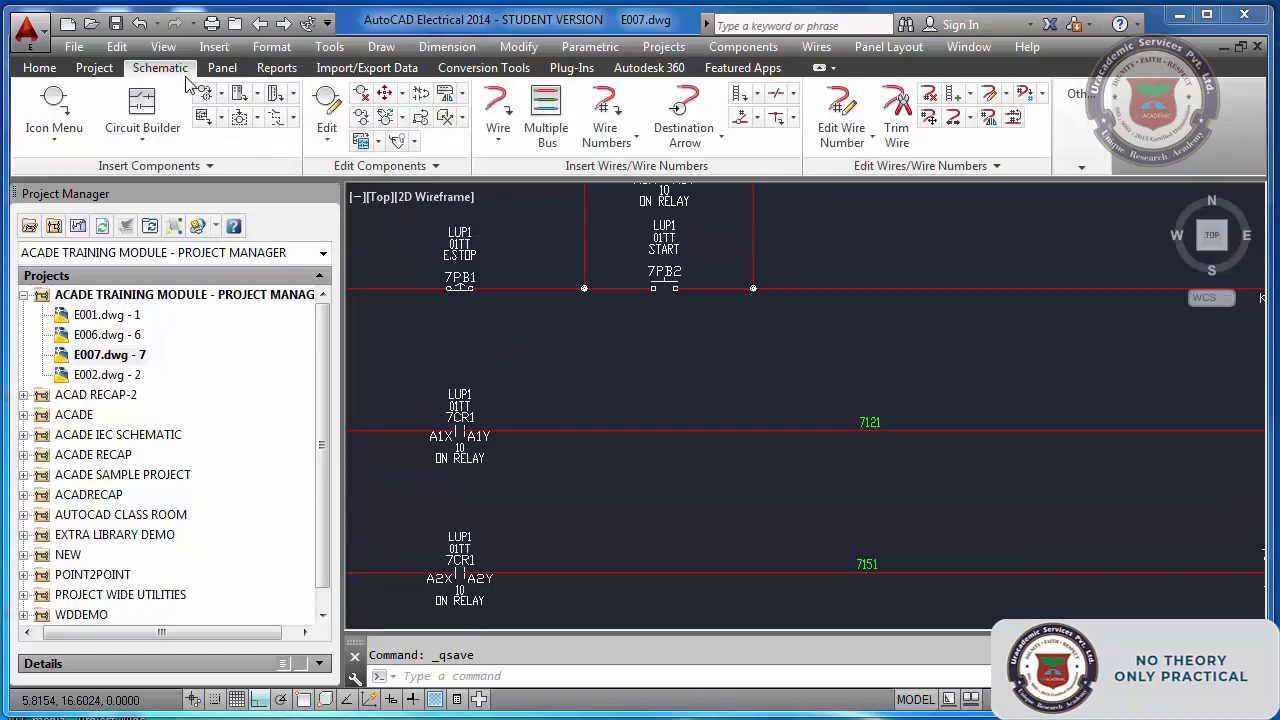
click(312, 108)
click(460, 280)
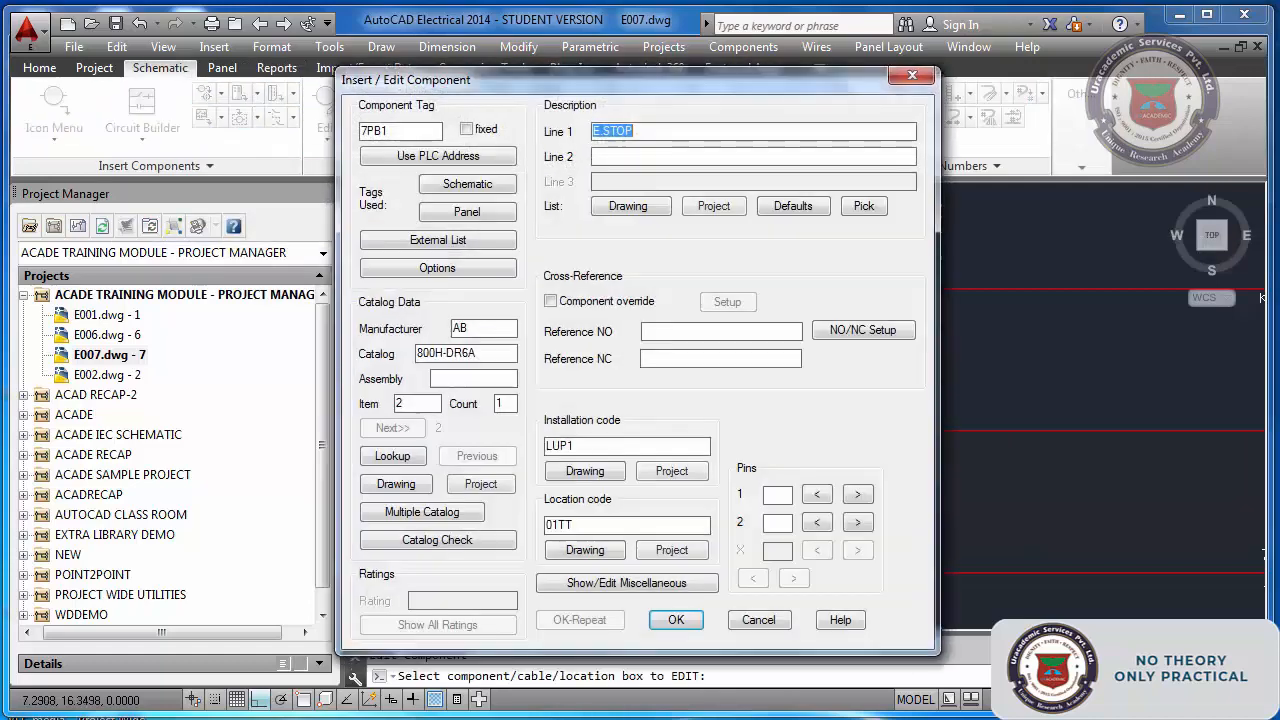
double_click(492, 329)
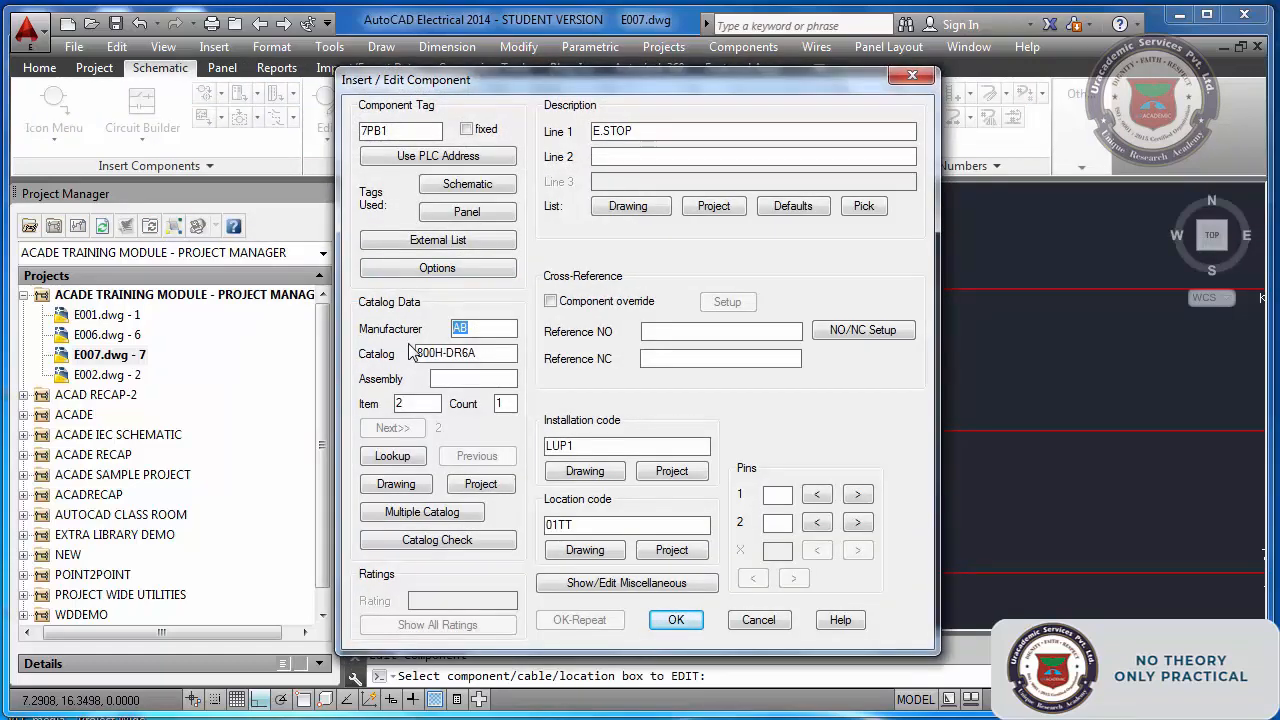
key(Delete)
click(500, 356)
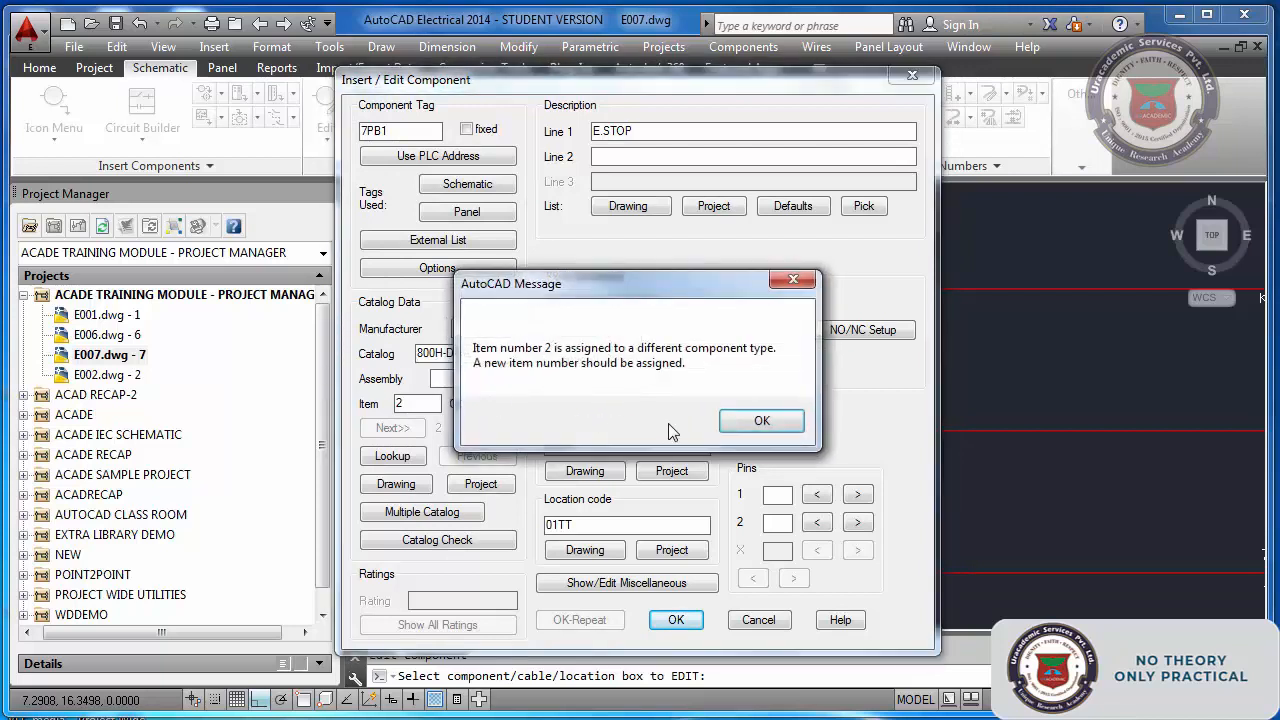
click(757, 424)
drag(493, 360, 382, 357)
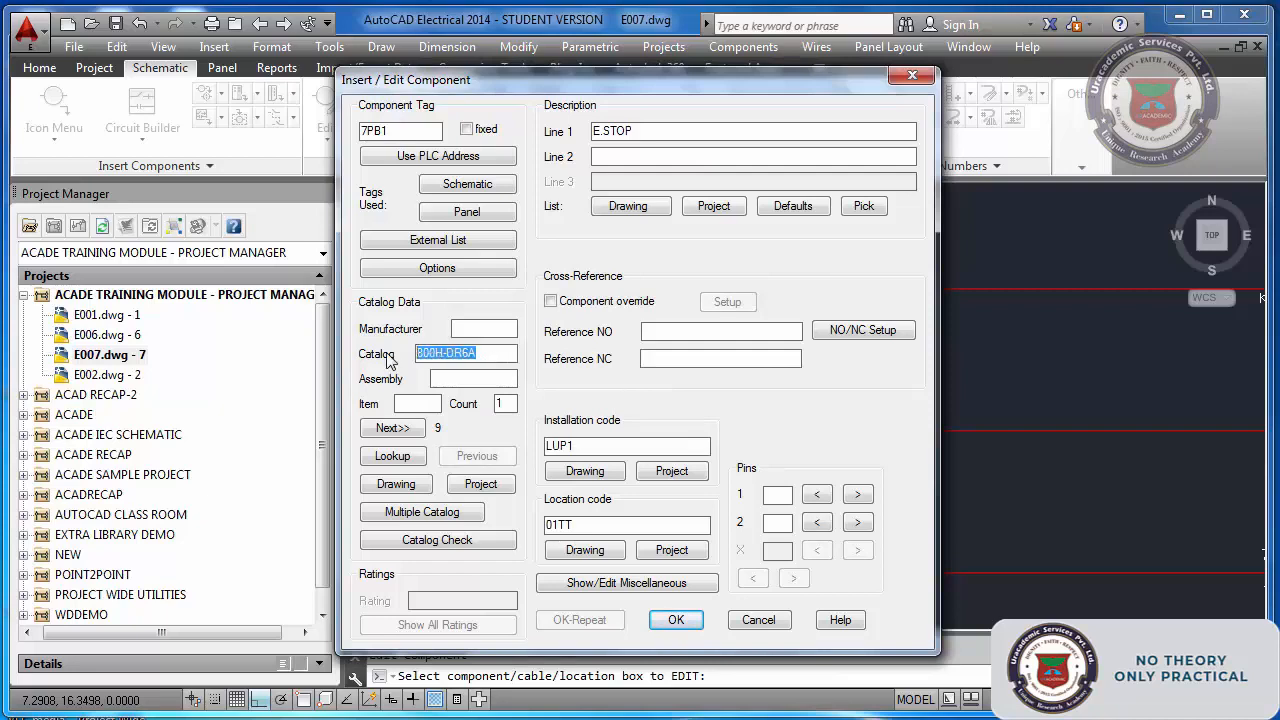
key(BackSpace)
click(676, 620)
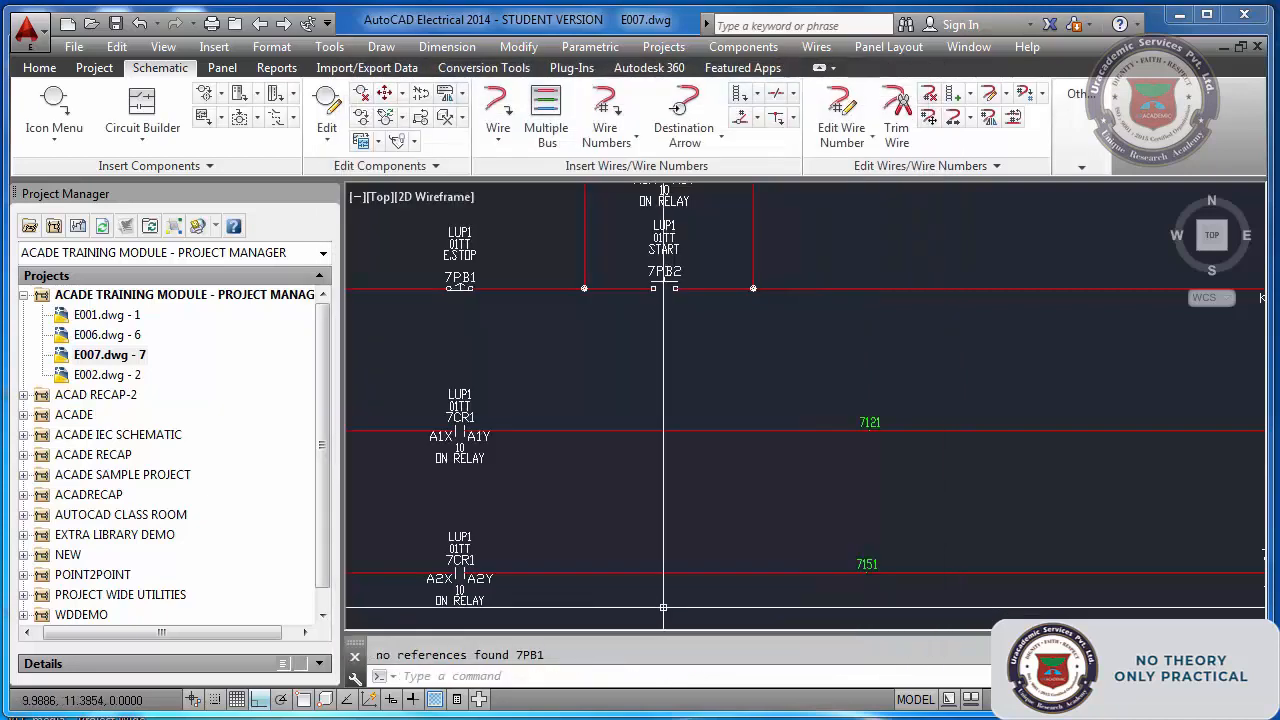
click(326, 110)
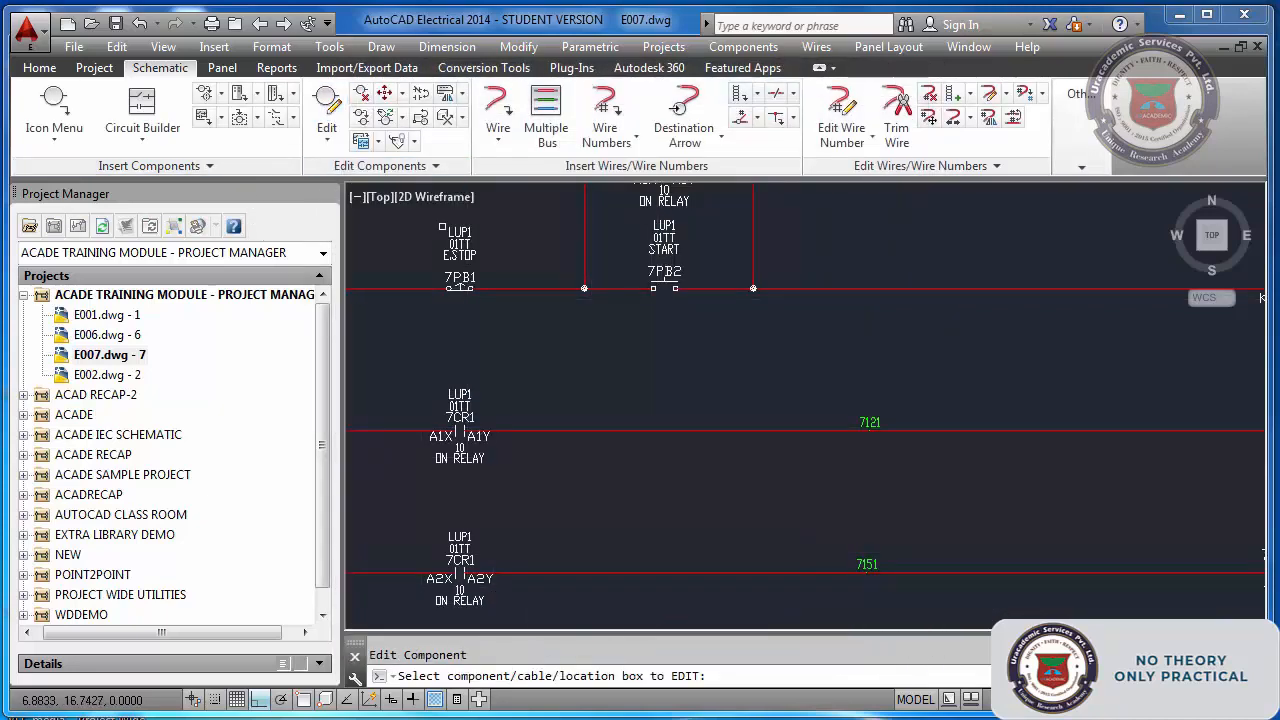
click(456, 248)
key(Escape)
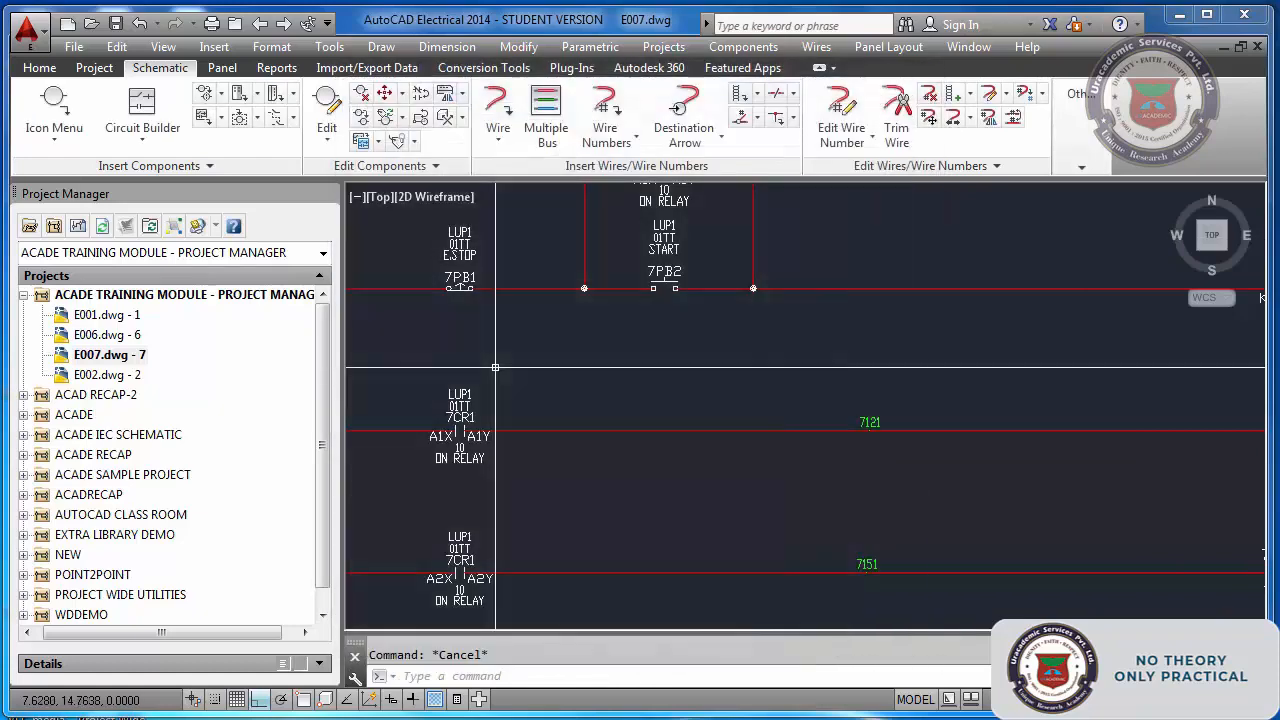
- Show the full extents of the E007 drawing and save it
middle_click(497, 367)
middle_click(497, 367)
key(ctrl+s)
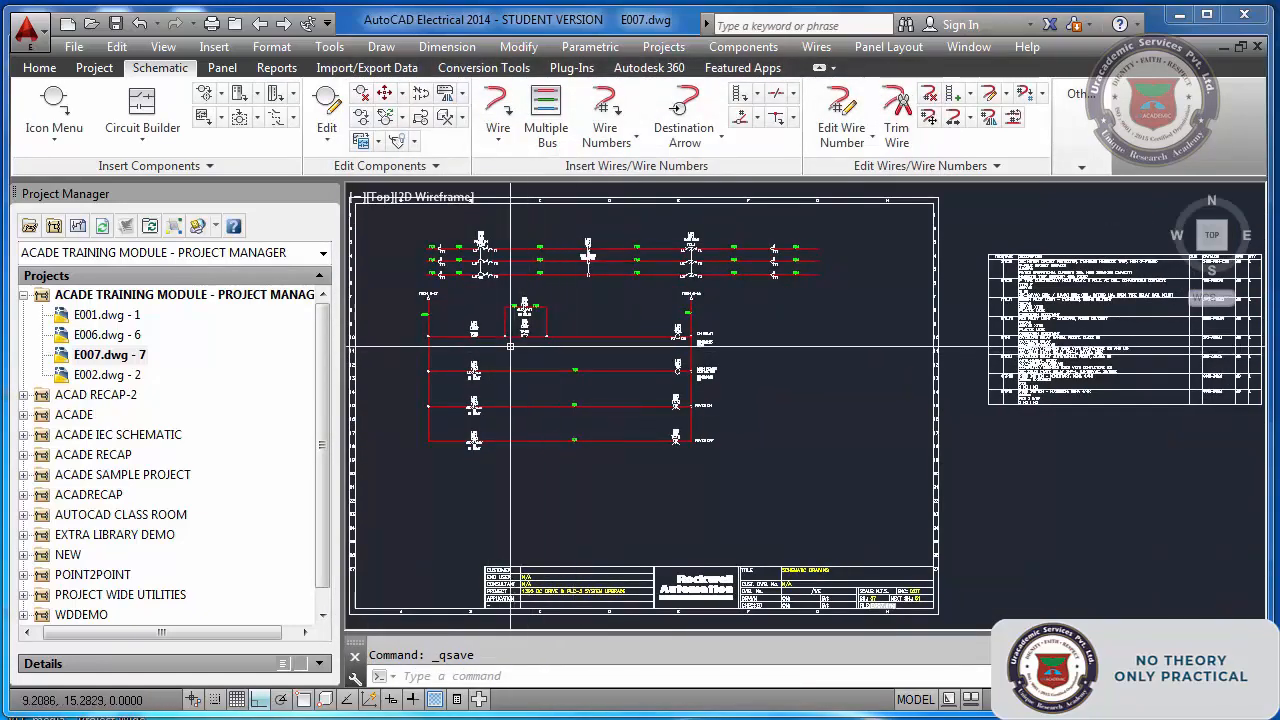
- Examine the push button rows 7PB1 and 7PB2 in the placed Bill of Material table, then return to the full drawing extents
scroll(510, 346, up, 4)
scroll(510, 346, down, 4)
scroll(960, 330, up, 5)
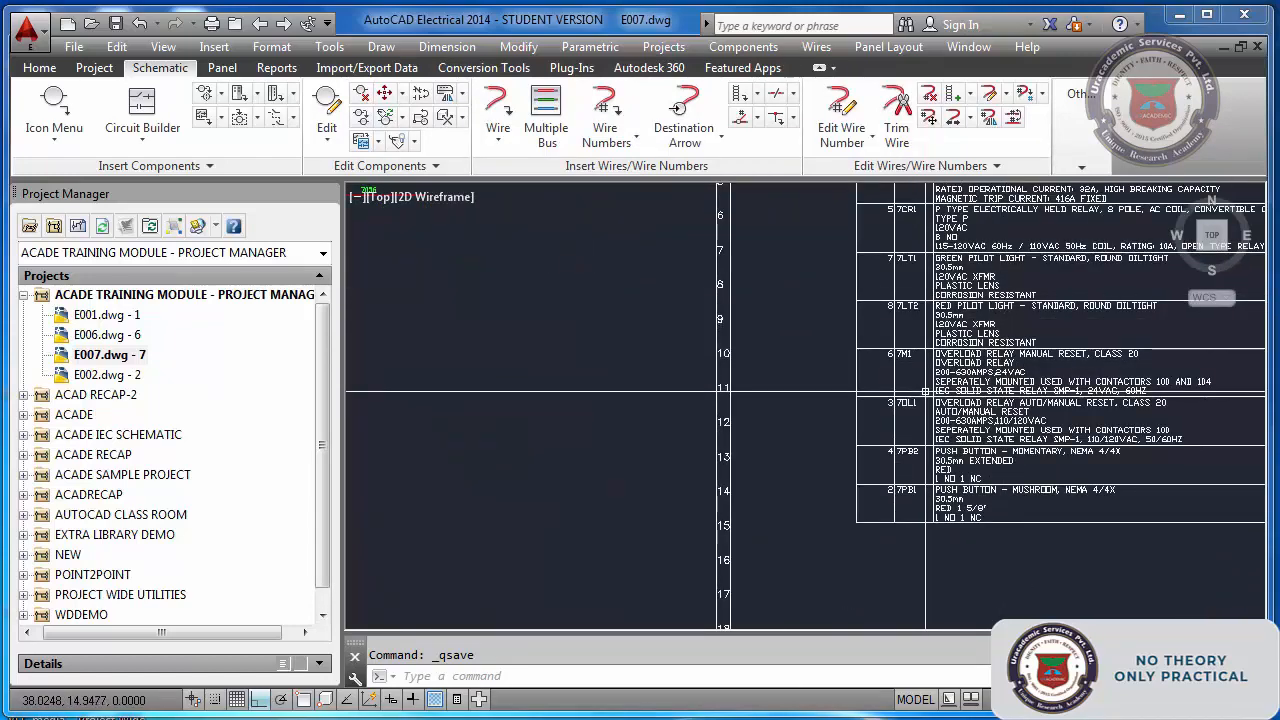
scroll(945, 468, up, 7)
scroll(889, 487, down, 1)
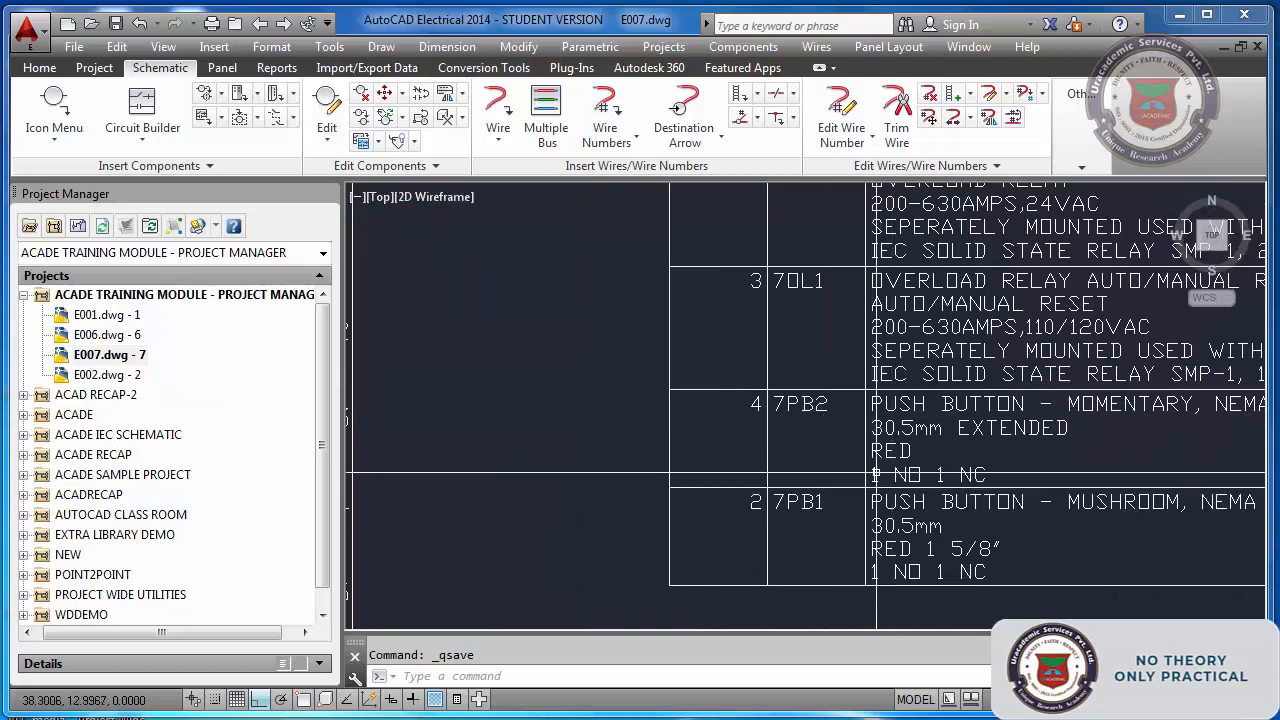
key(Escape)
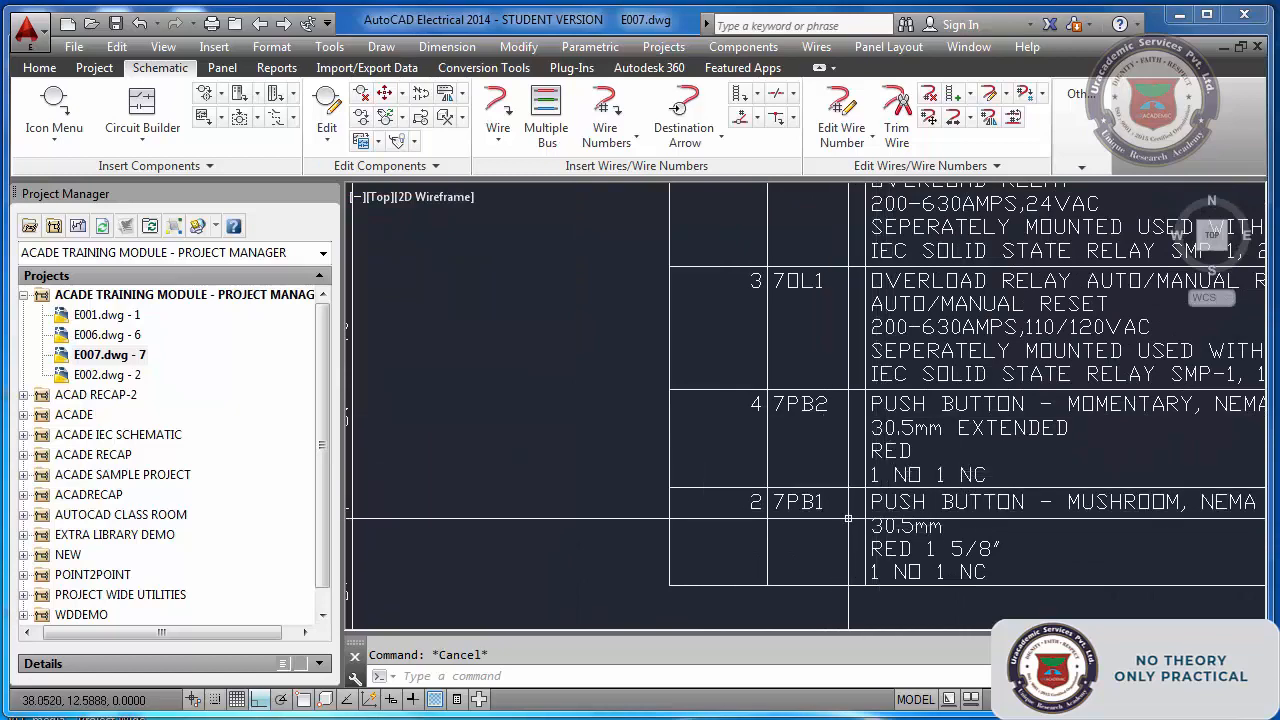
middle_drag(885, 502, 885, 502)
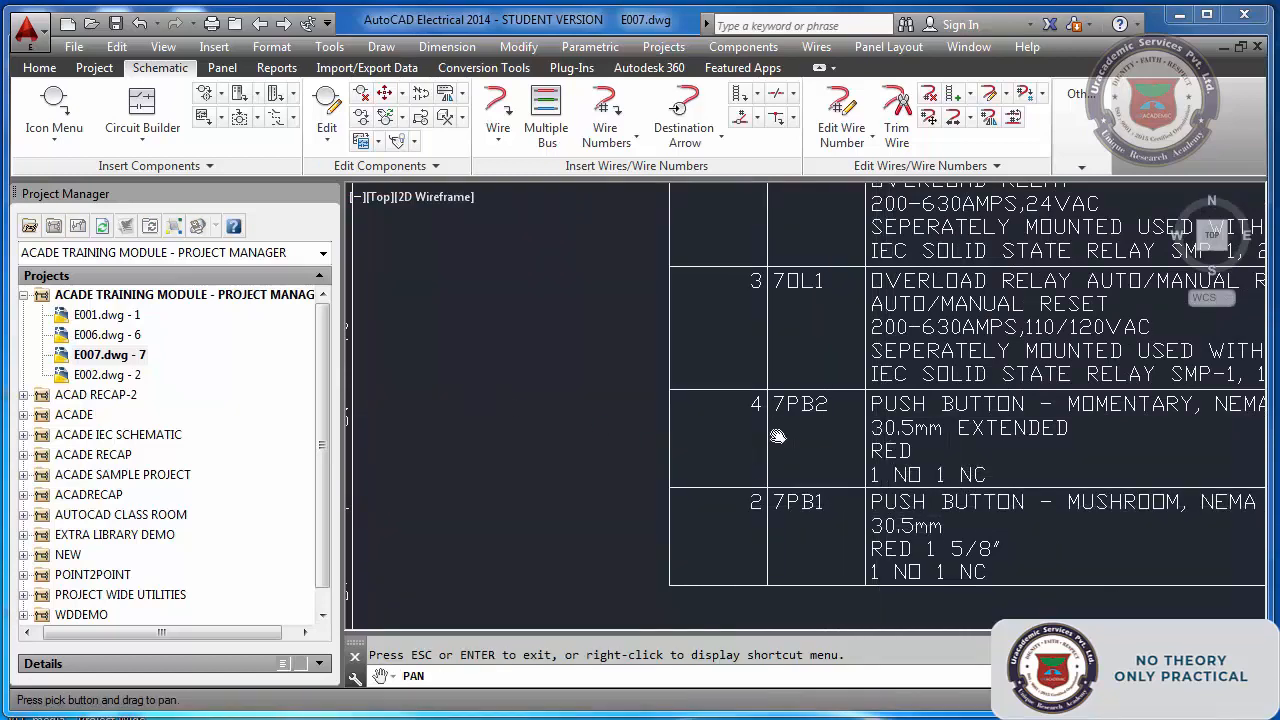
mouse_move(777, 436)
middle_down()
mouse_move(523, 402)
mouse_move(505, 486)
middle_up()
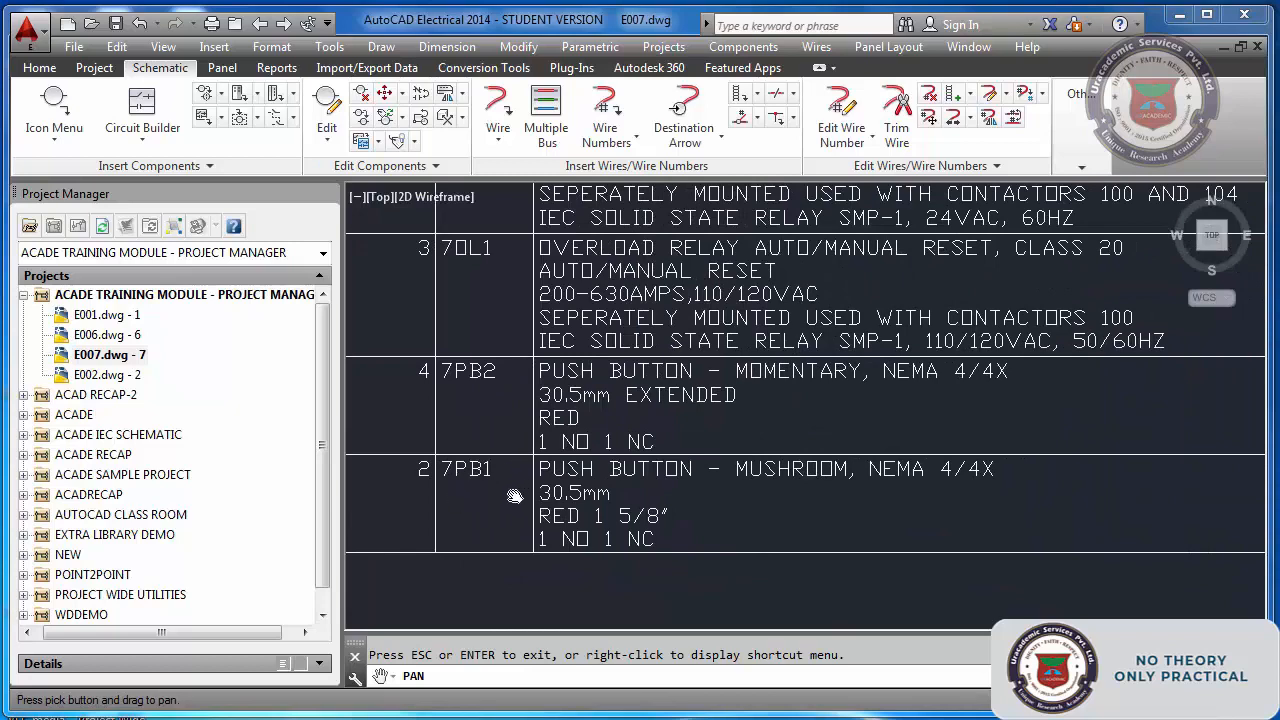
key(Escape)
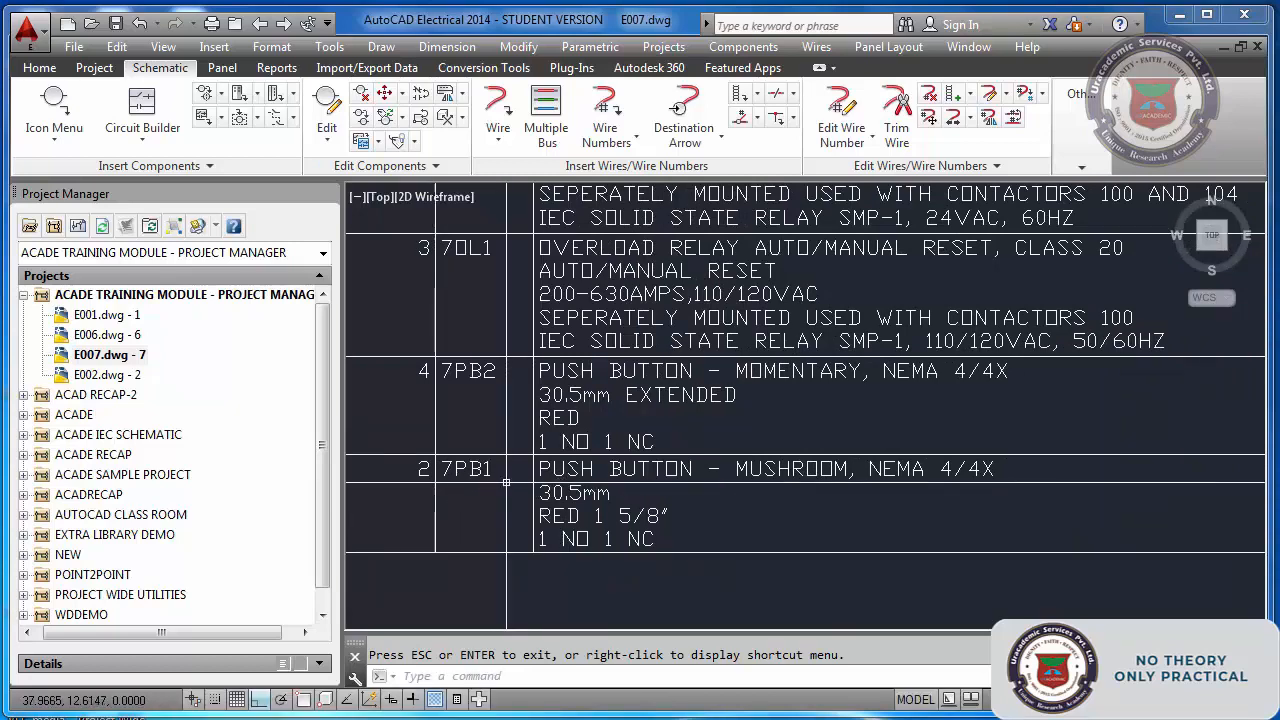
text(z)
key(Return)
text(e)
key(Return)
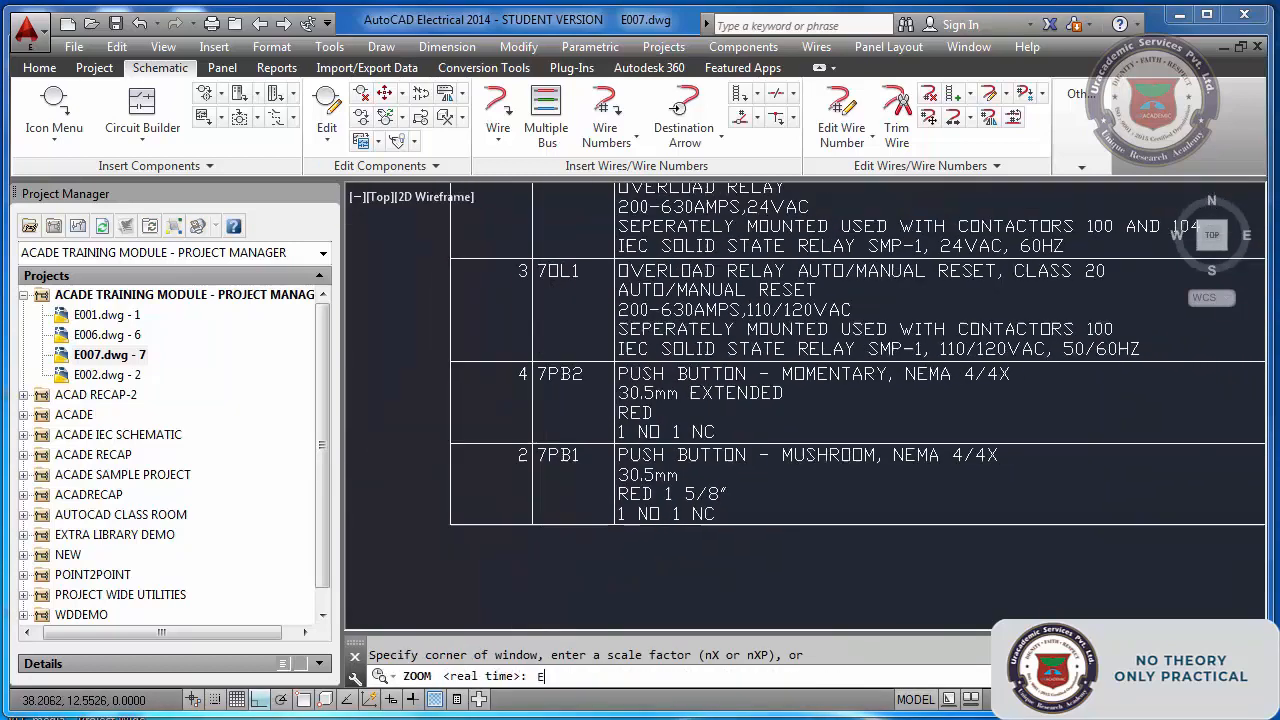
- Save the drawing, generate the active drawing's Bill of Material report, and update the existing table on the drawing with column labels included
key(ctrl+s)
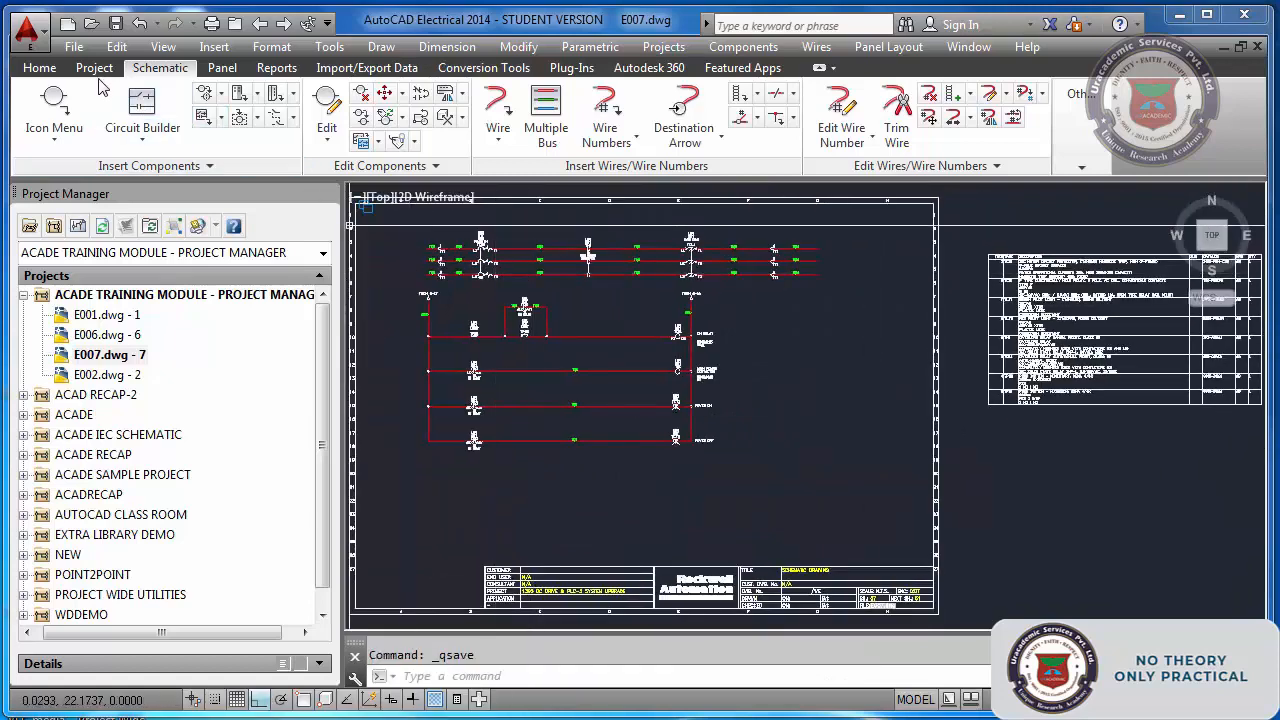
click(276, 67)
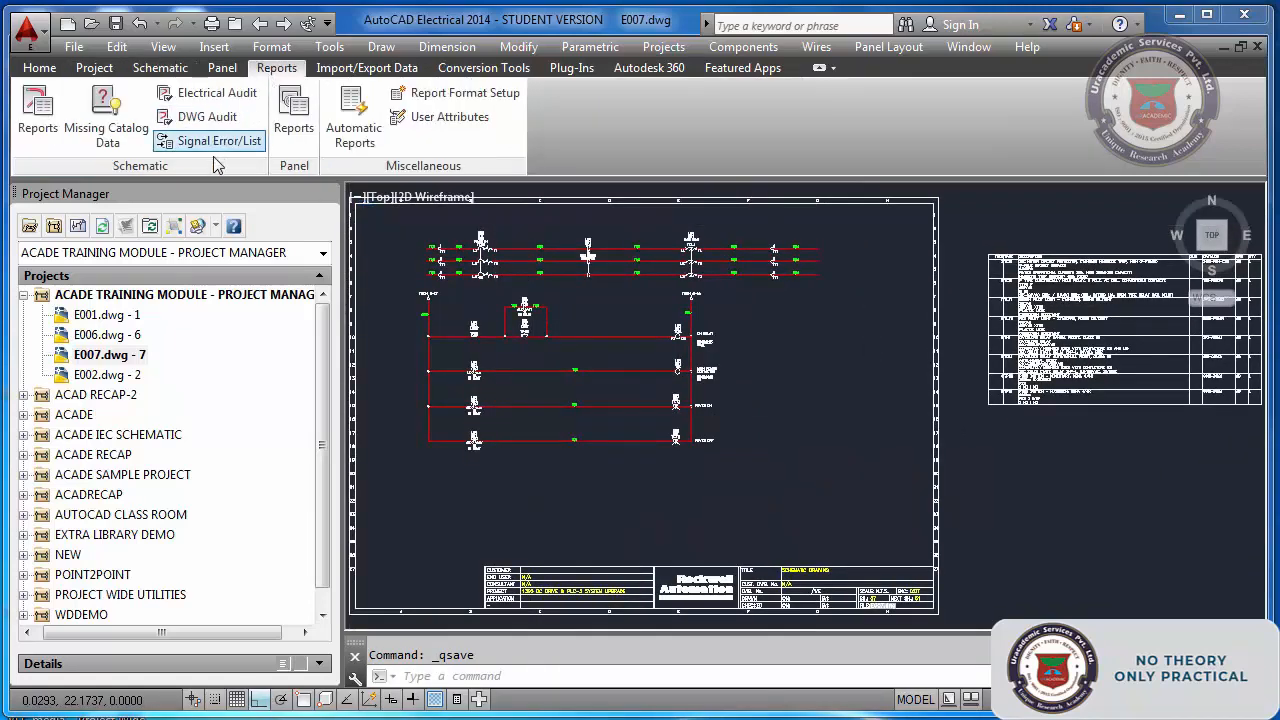
click(40, 115)
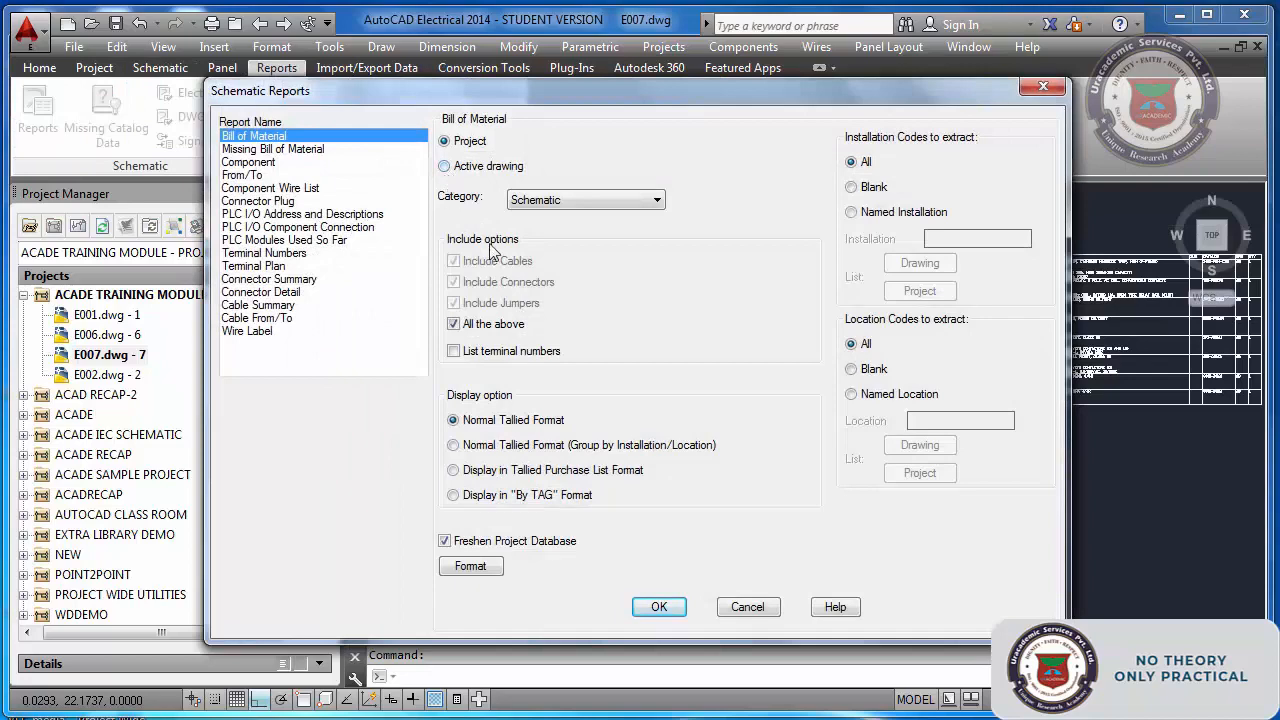
click(647, 607)
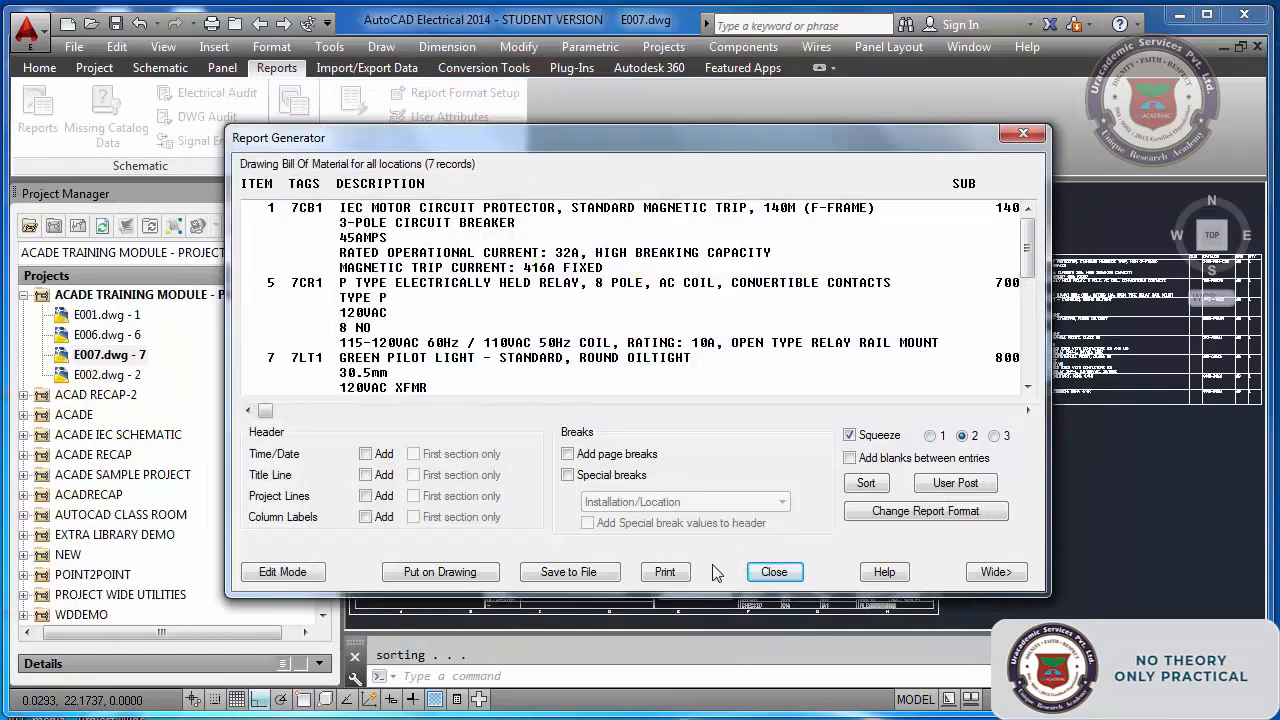
click(457, 575)
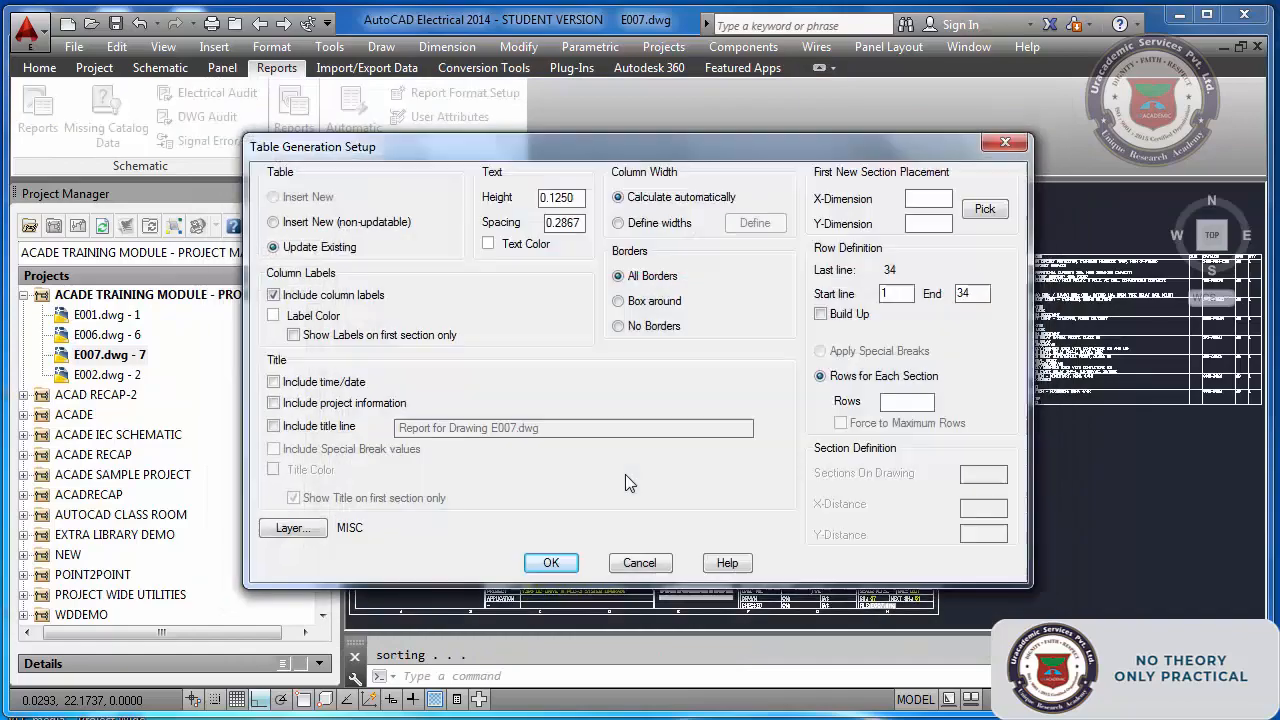
click(551, 564)
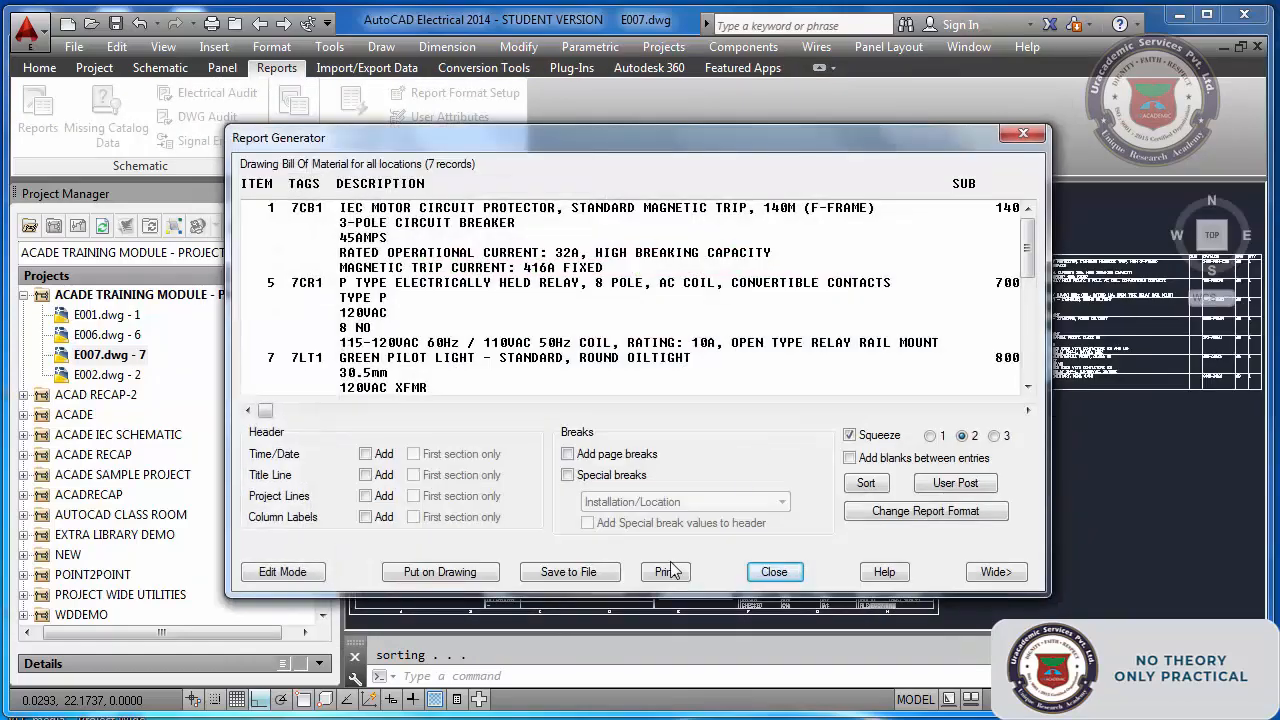
click(771, 580)
- Check the last rows of the updated Bill of Material table for the E.STOP push button entry and return to the full drawing extents
scroll(1037, 362, up, 5)
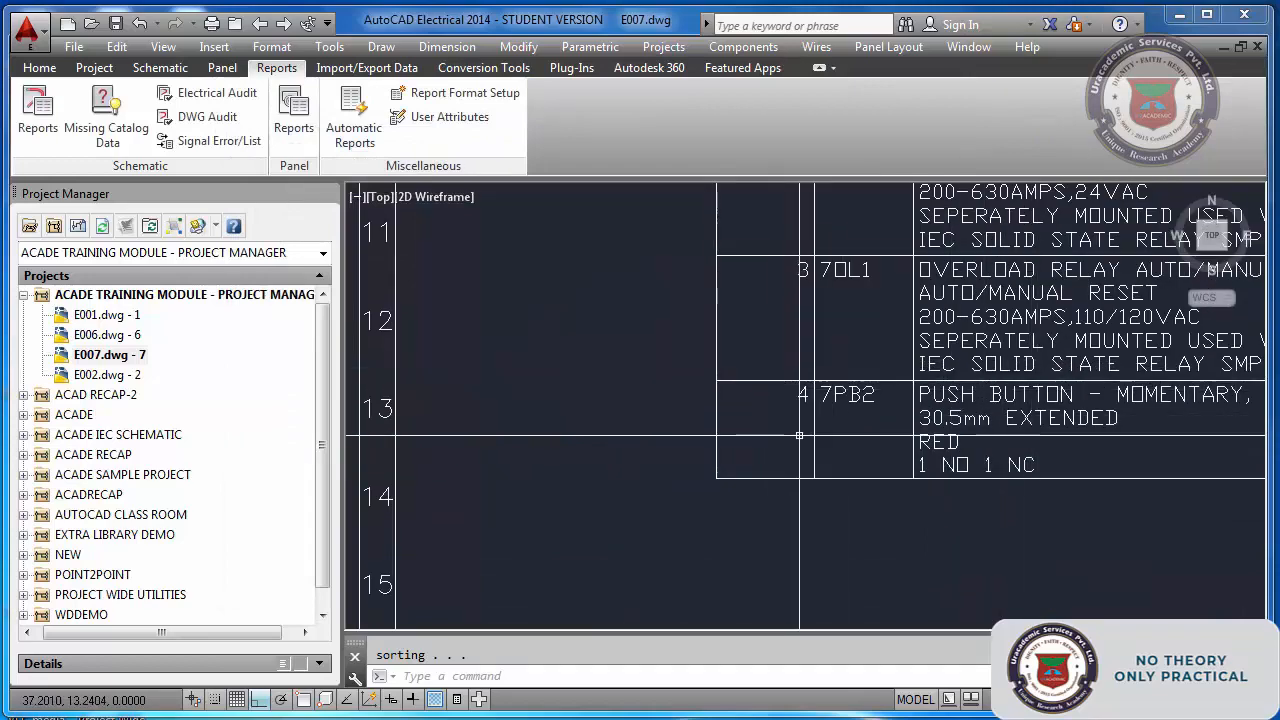
scroll(799, 435, down, 5)
key(Escape)
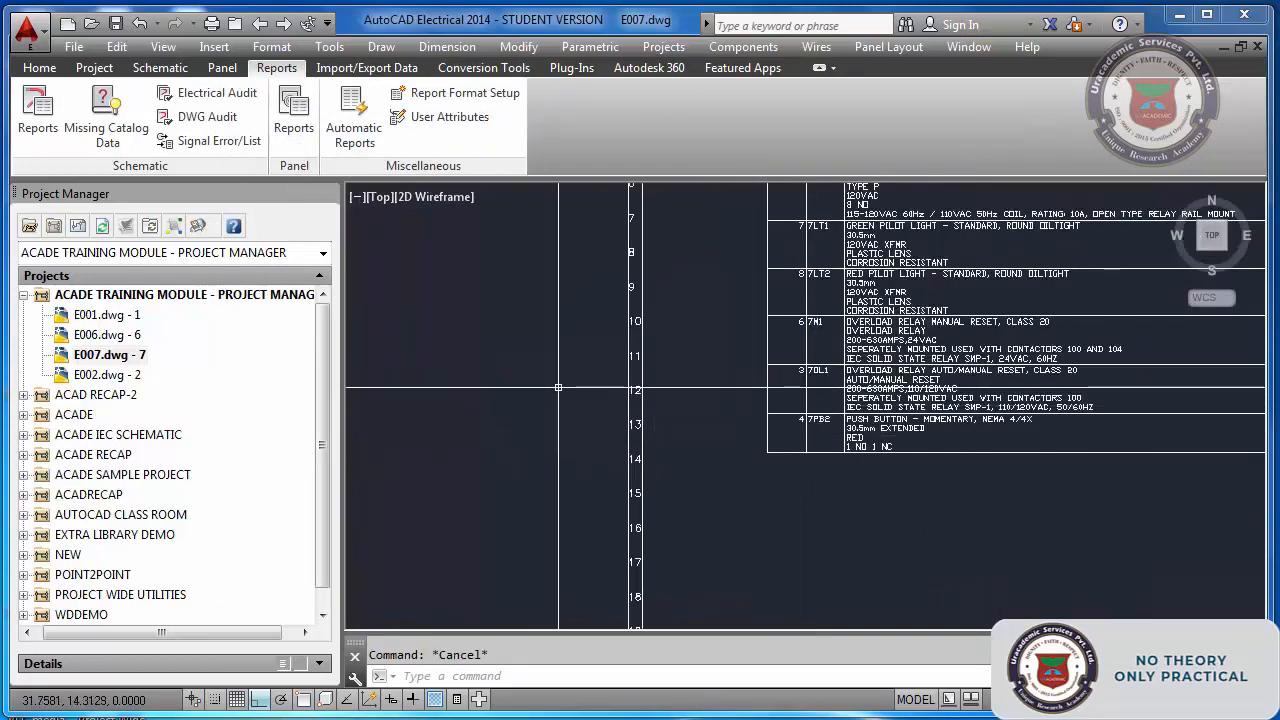
text(z)
key(Return)
text(E)
key(Return)
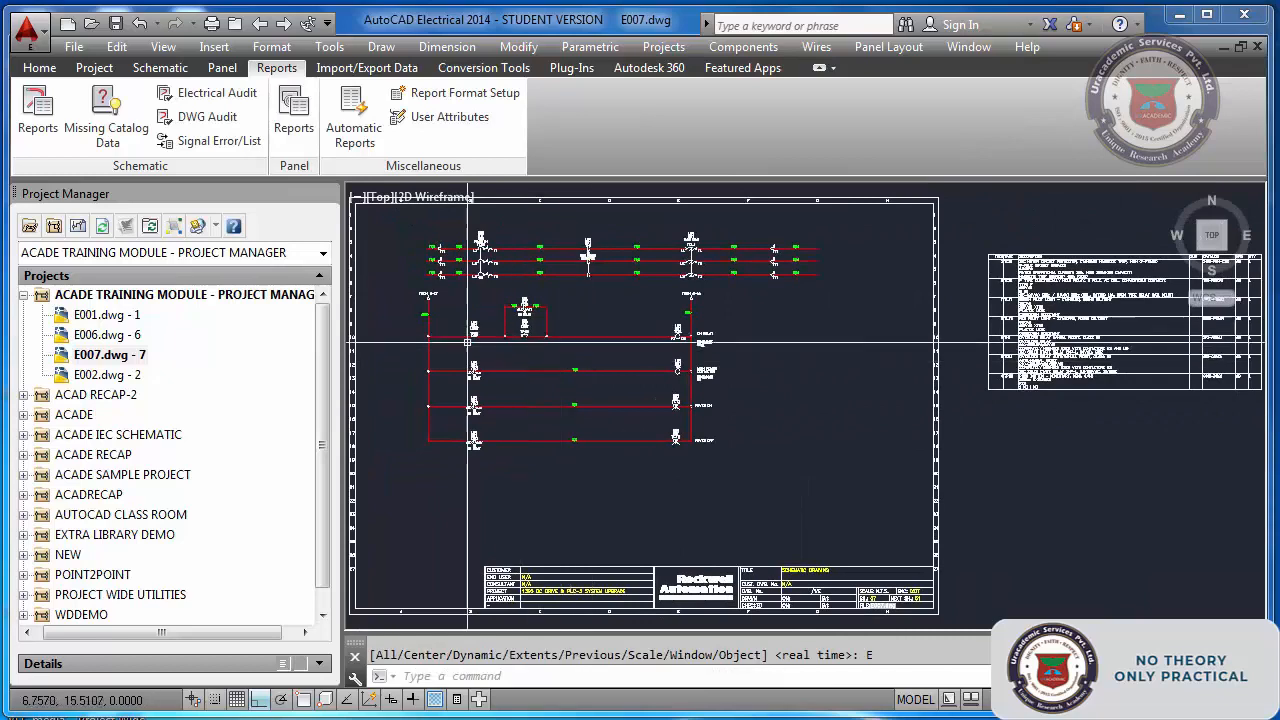
- Compare the E.STOP push button 7PB1 in the circuit with the item, tag and description rows of the Bill of Material table
scroll(467, 342, up, 10)
key(Return)
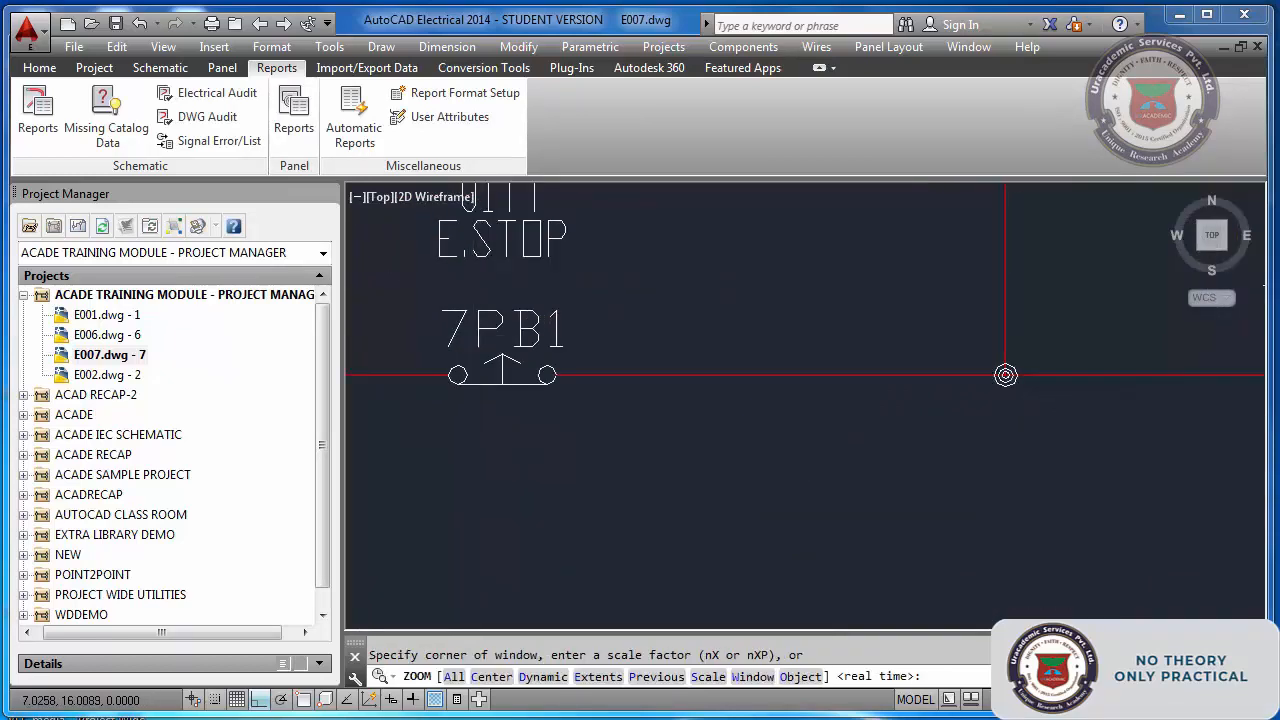
text(E)
key(Return)
scroll(1010, 350, up, 8)
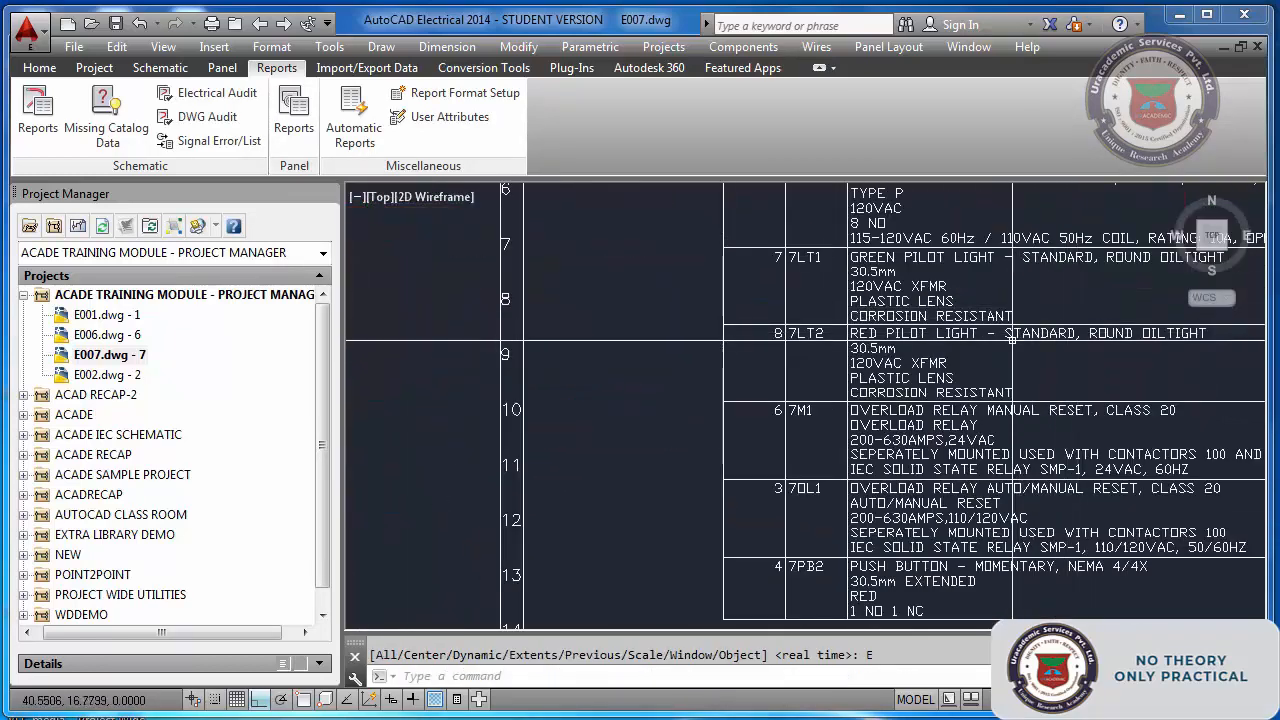
text(p)
key(Return)
drag(930, 322, 697, 343)
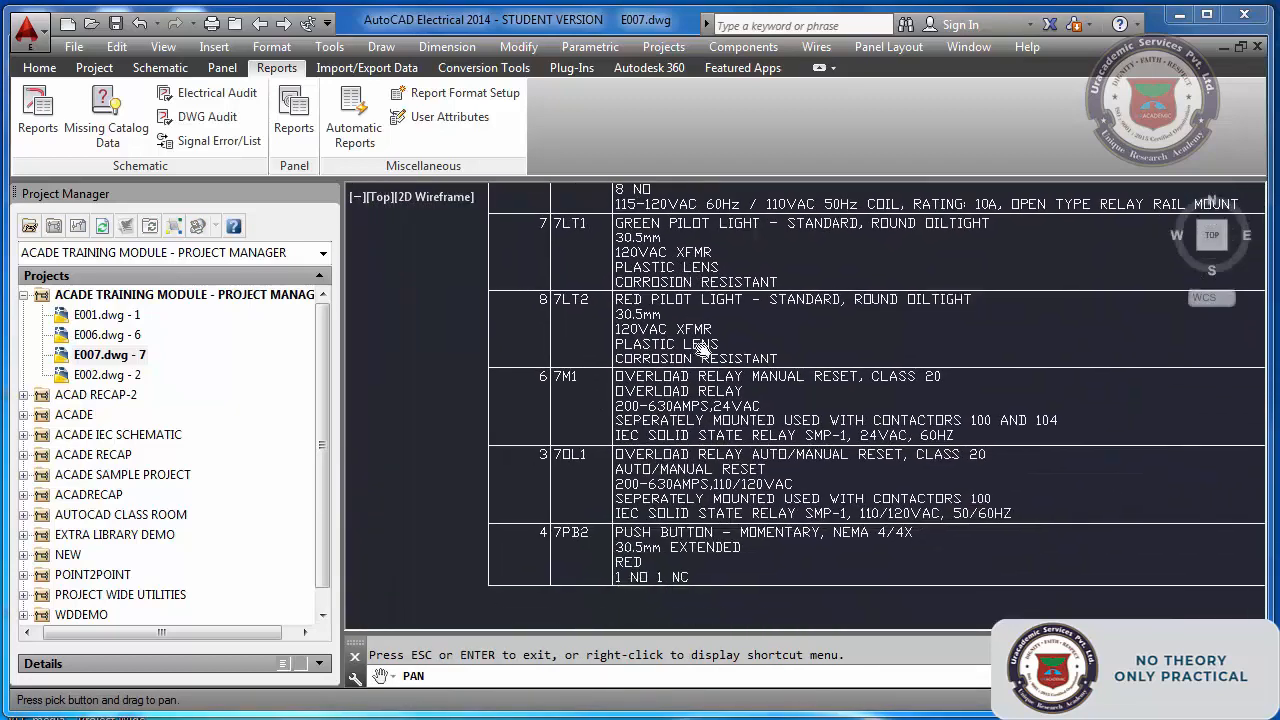
key(Escape)
text(z)
key(Return)
text(e)
key(Return)
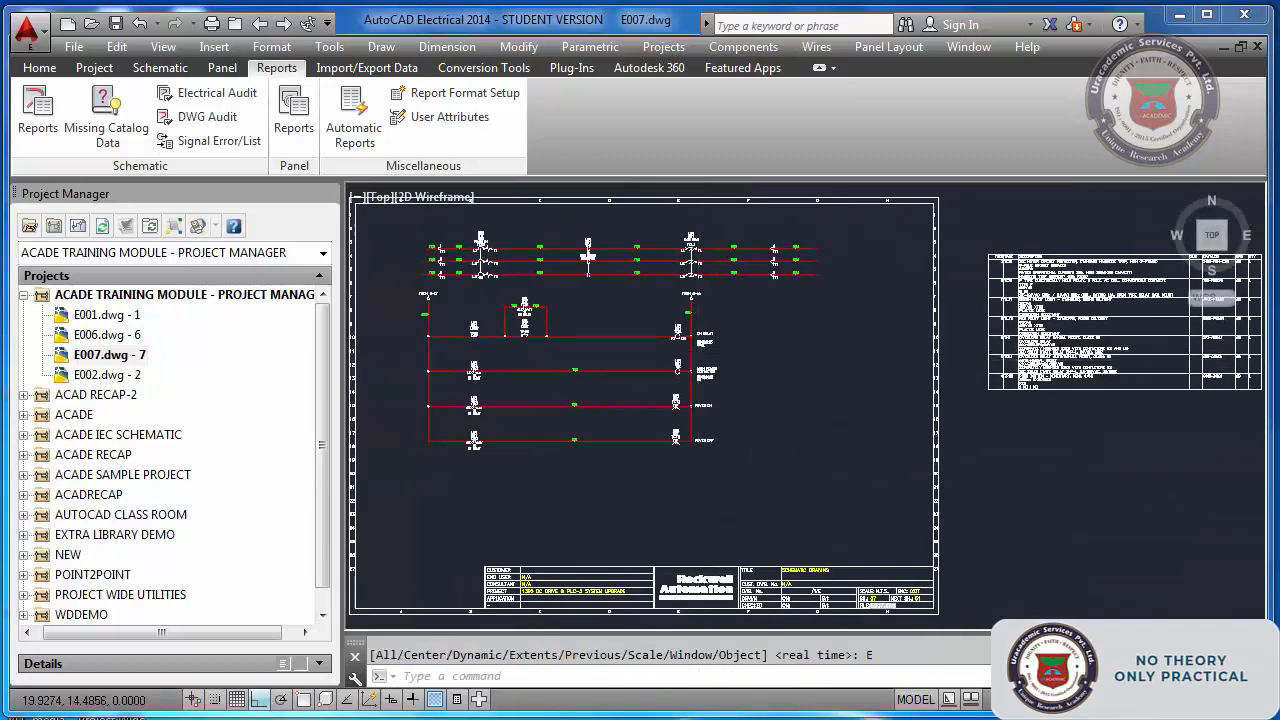
- Generate the Missing Bill of Material report for the active drawing, covering components, cable markers and connectors
click(58, 124)
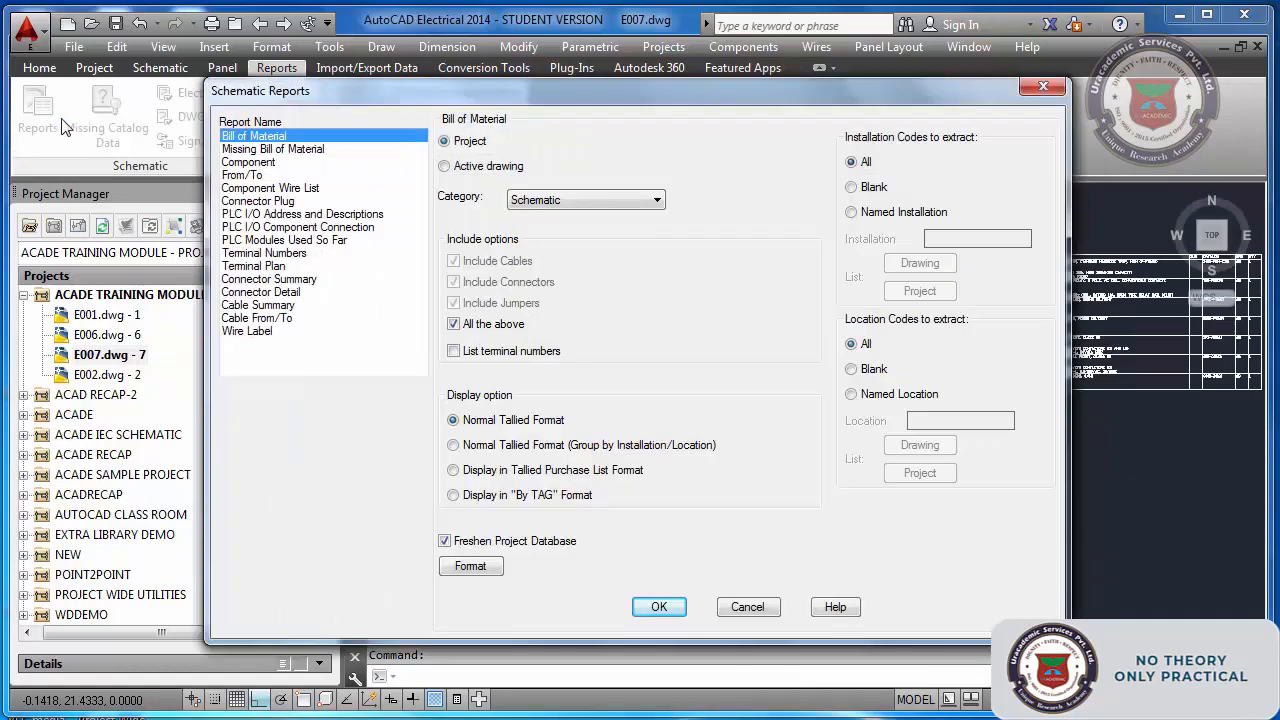
click(255, 149)
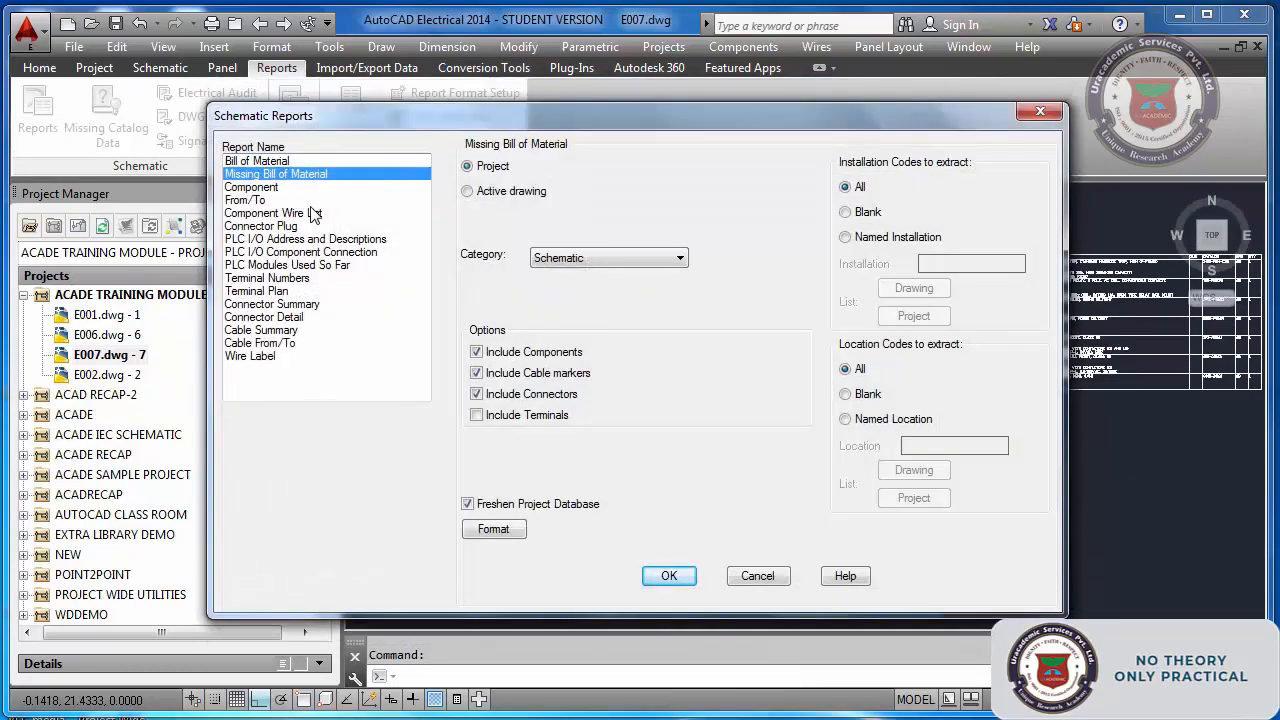
click(668, 577)
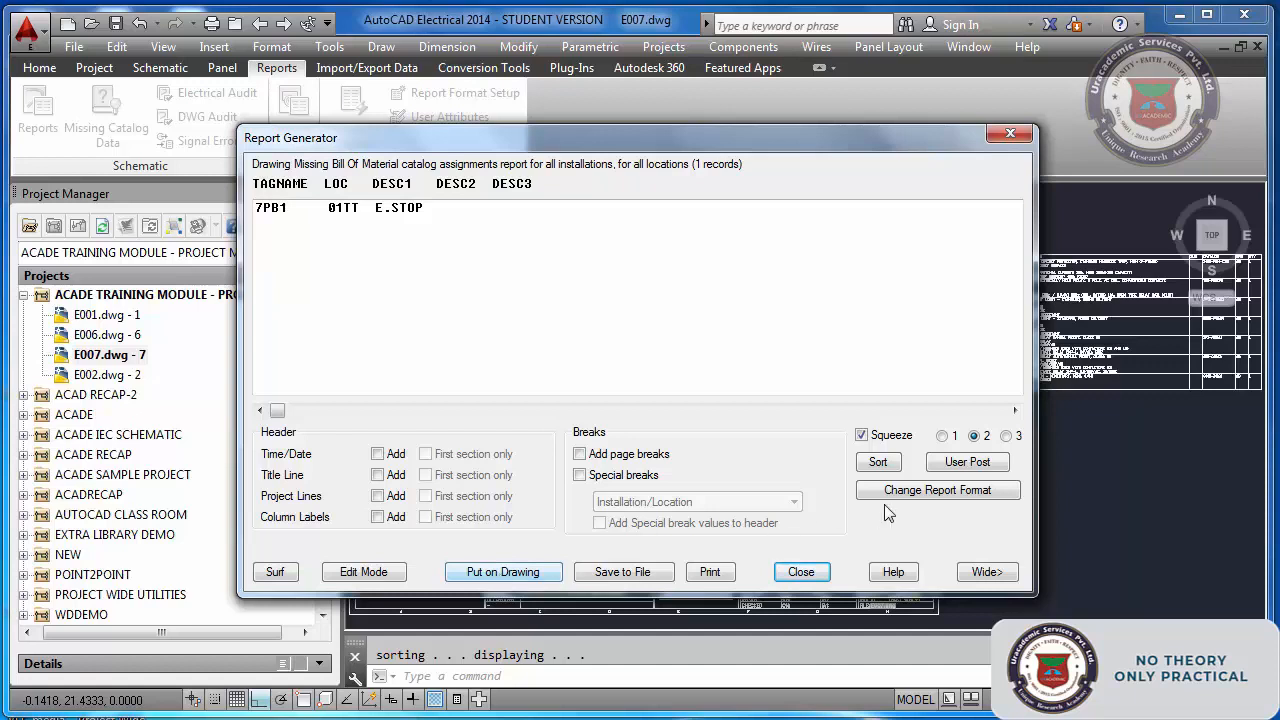
- Compare the missing catalog report's column spacing at squeeze settings 1, 2 and 3, and close the report
click(942, 436)
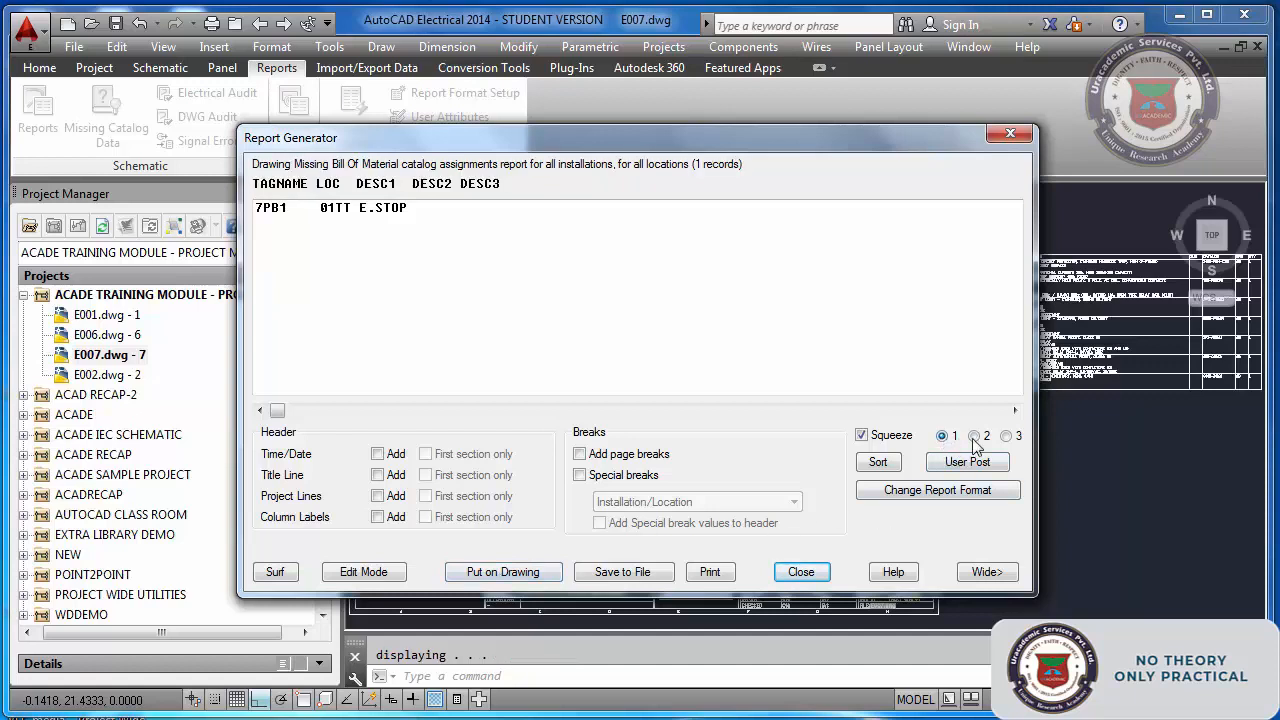
click(974, 437)
click(1006, 437)
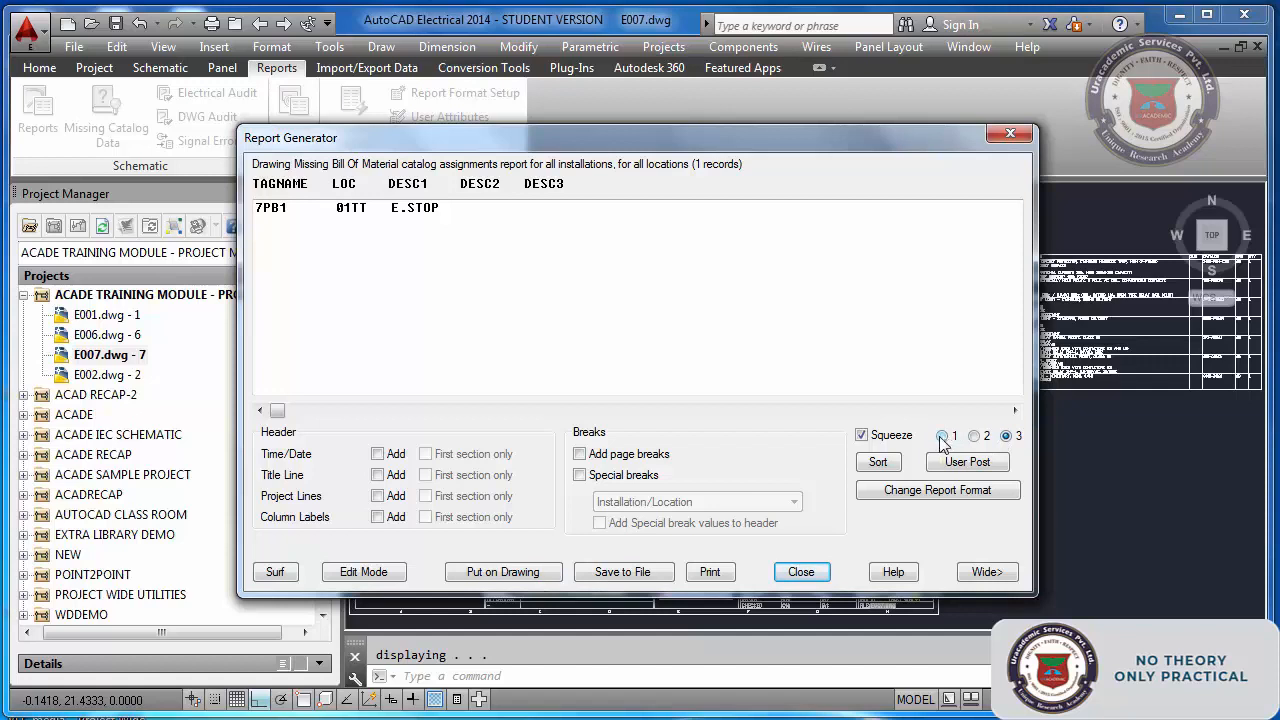
click(942, 436)
click(974, 436)
click(1006, 436)
key(Escape)
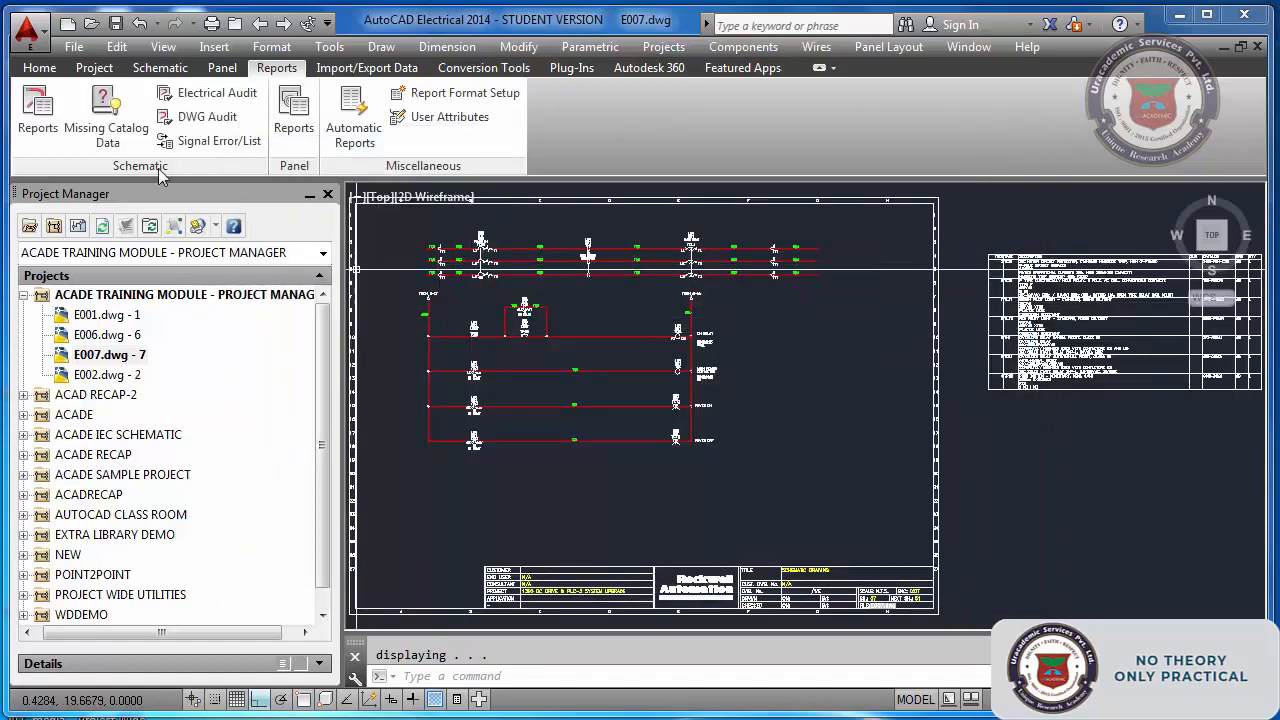
- Generate a From/To report for the whole active drawing, with location code 01TT on both the From and To sides
click(38, 112)
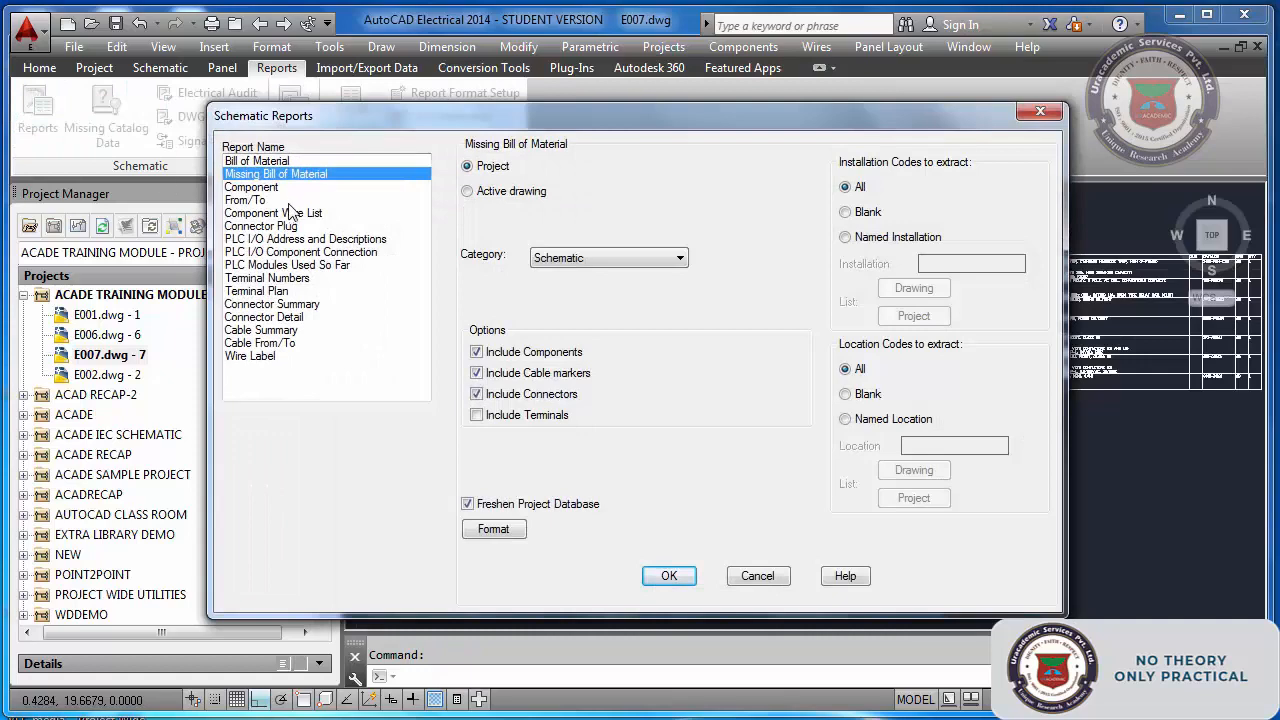
click(284, 200)
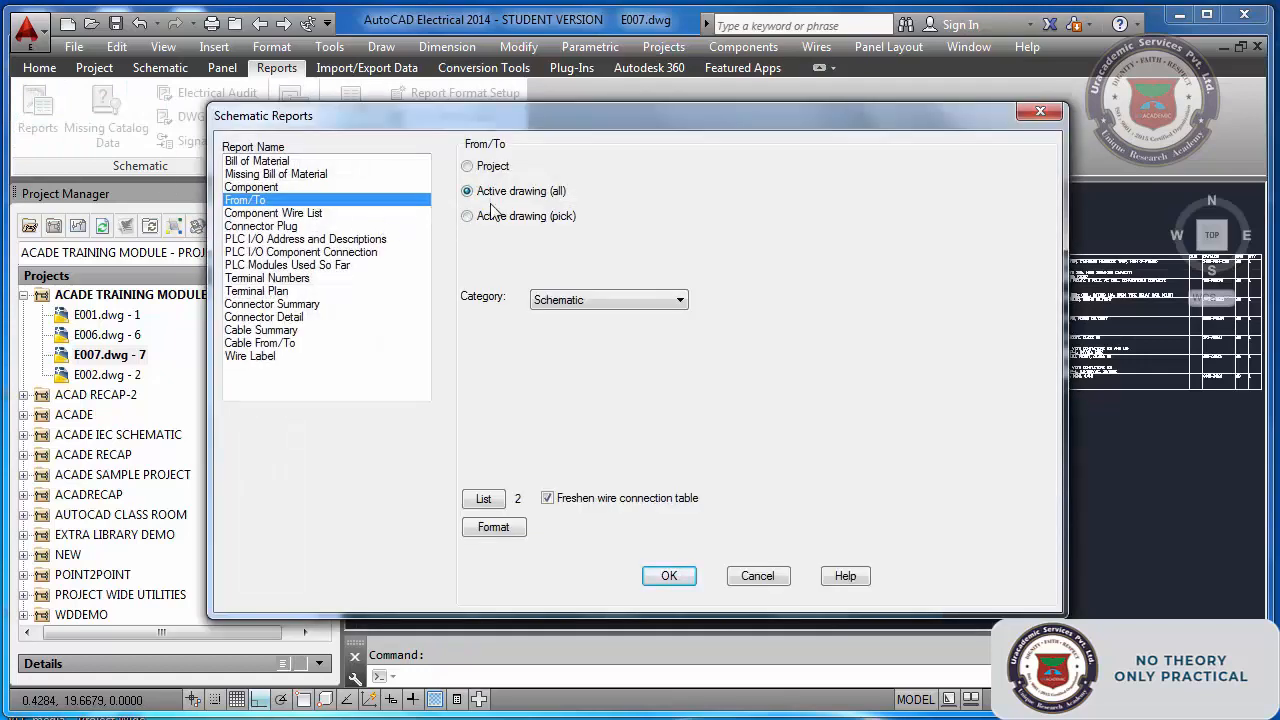
click(668, 577)
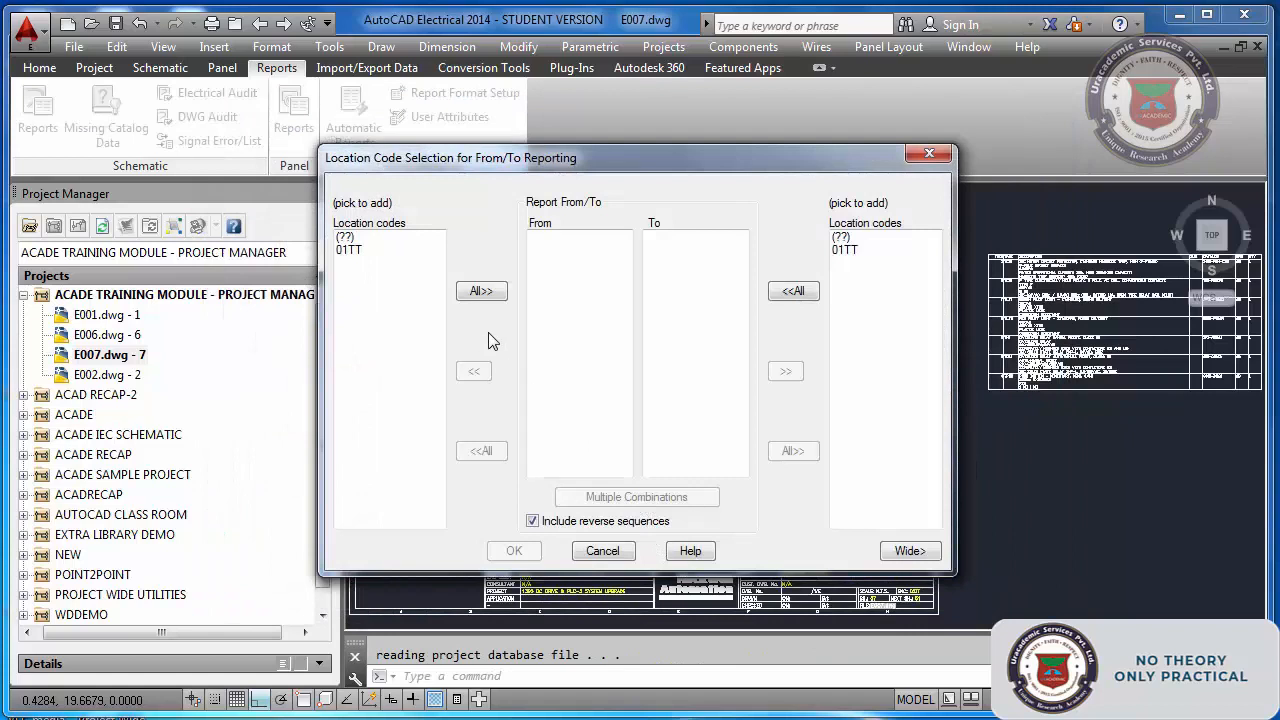
click(345, 239)
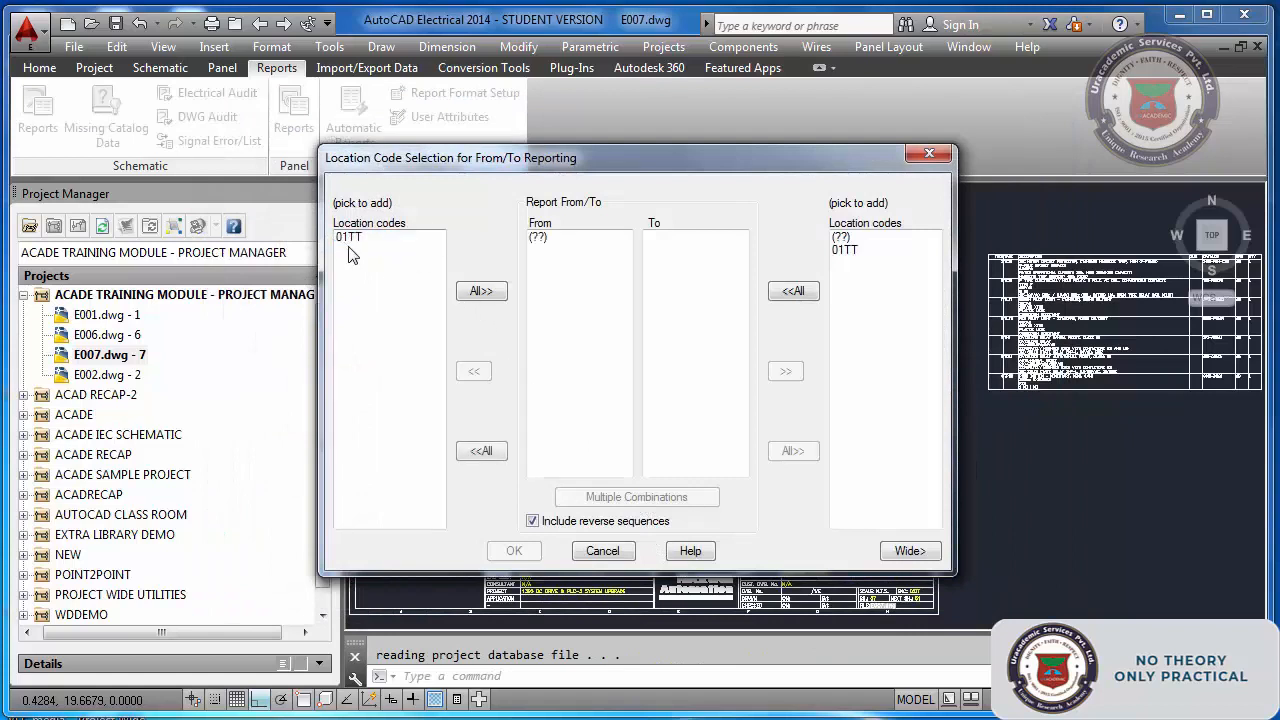
click(350, 240)
click(845, 250)
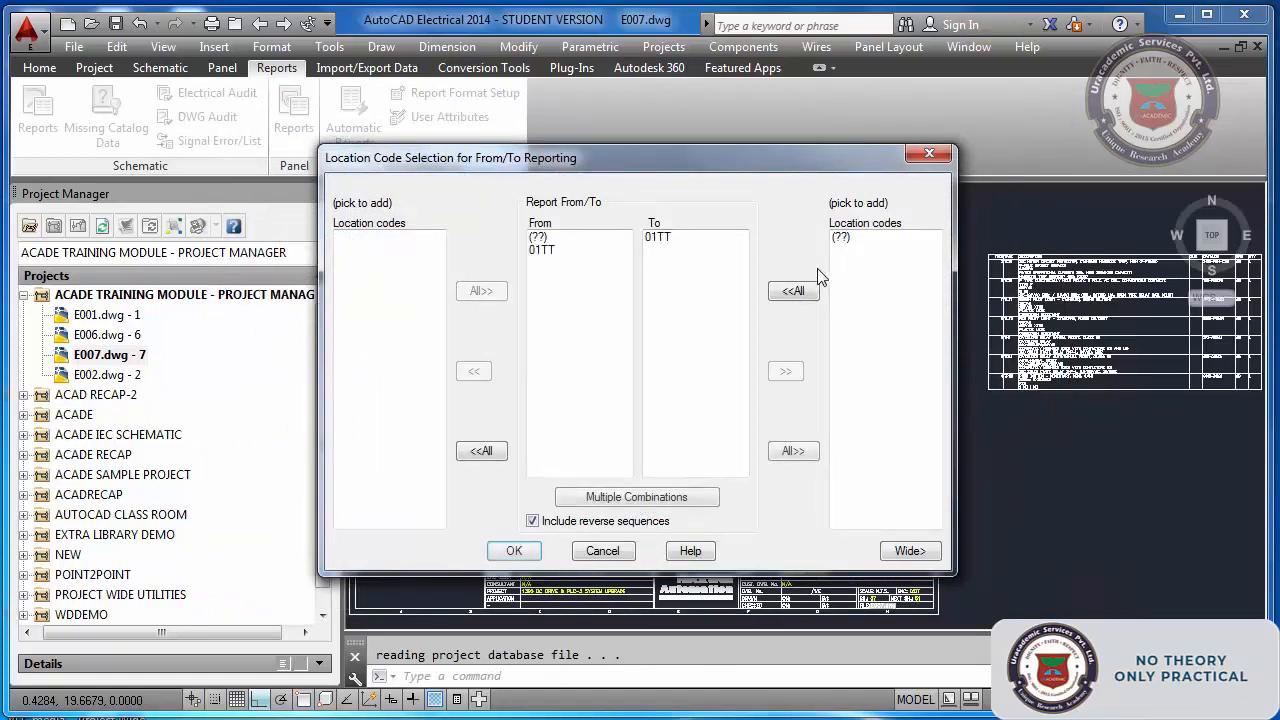
click(565, 237)
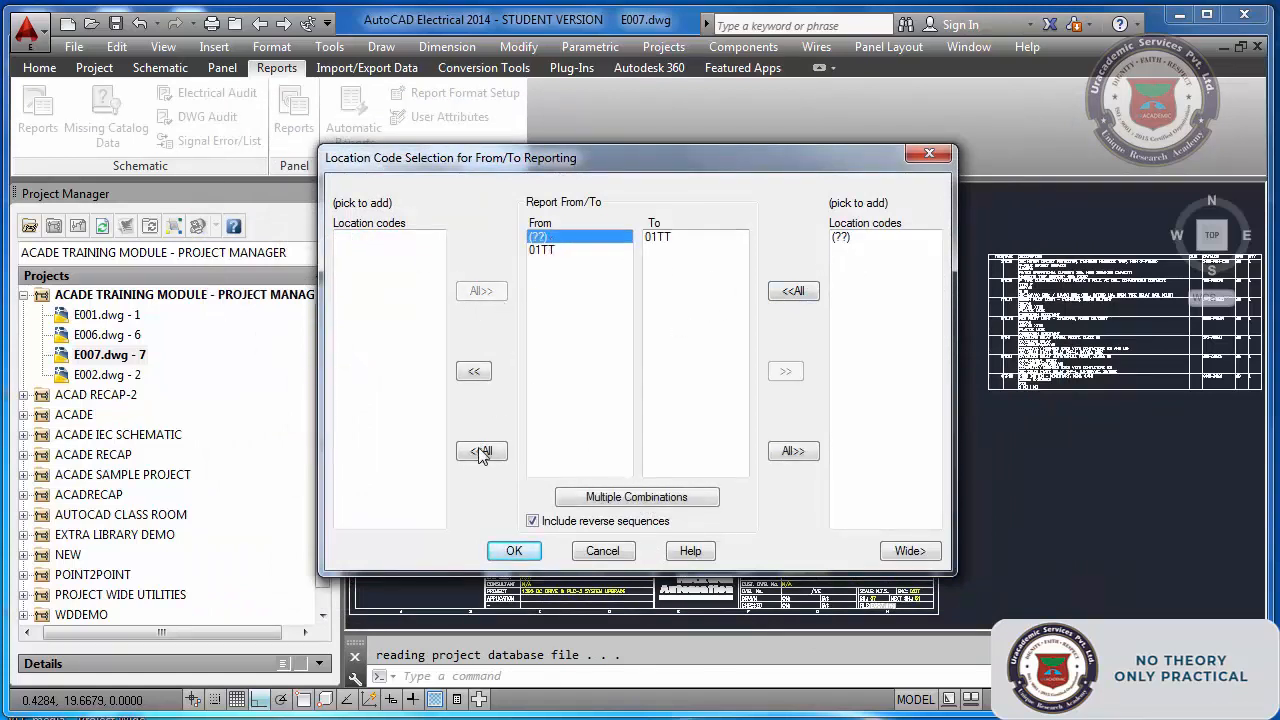
click(481, 451)
click(352, 250)
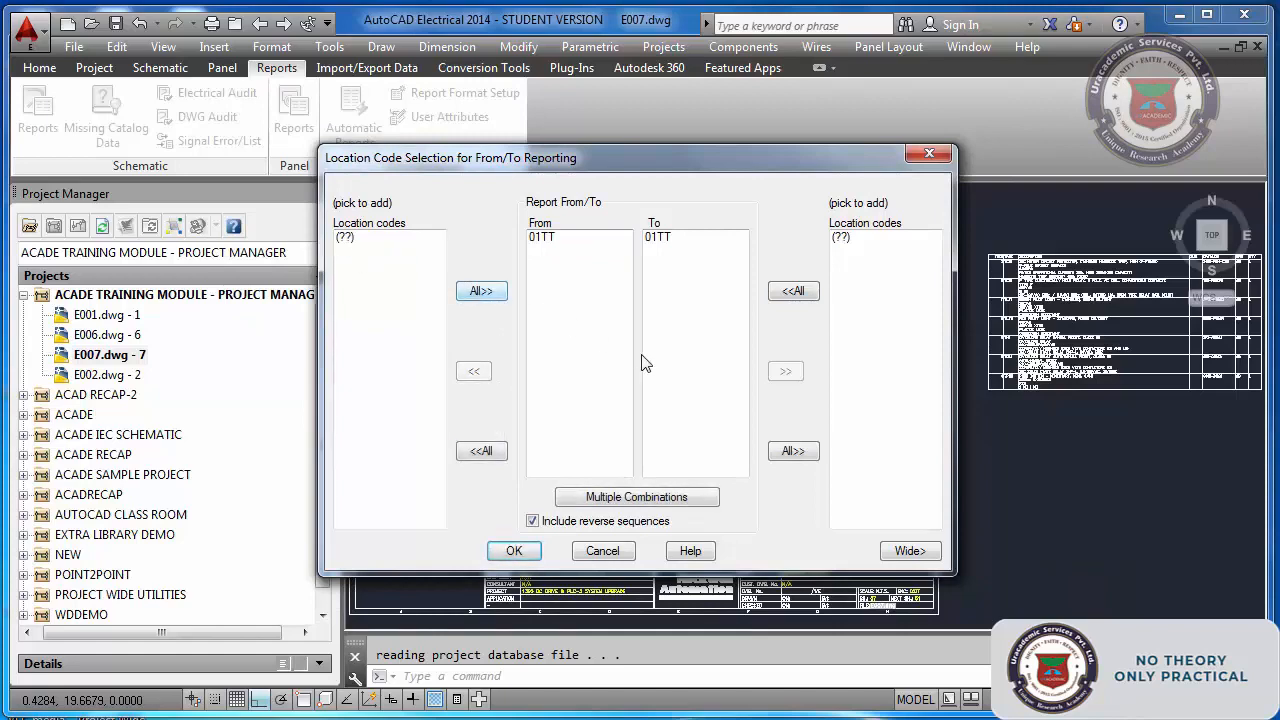
click(512, 551)
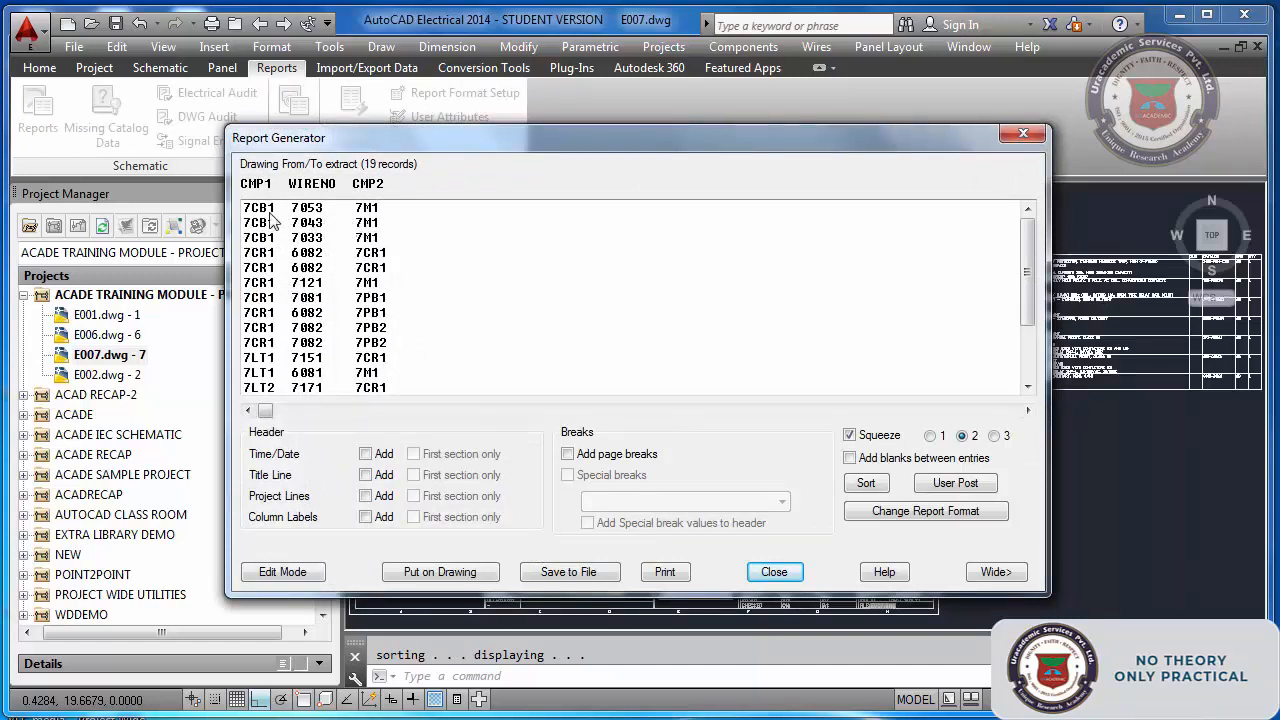
- Look through the From/To report rows, insert the report as a table below the Bill of Material table, and close the report
click(378, 224)
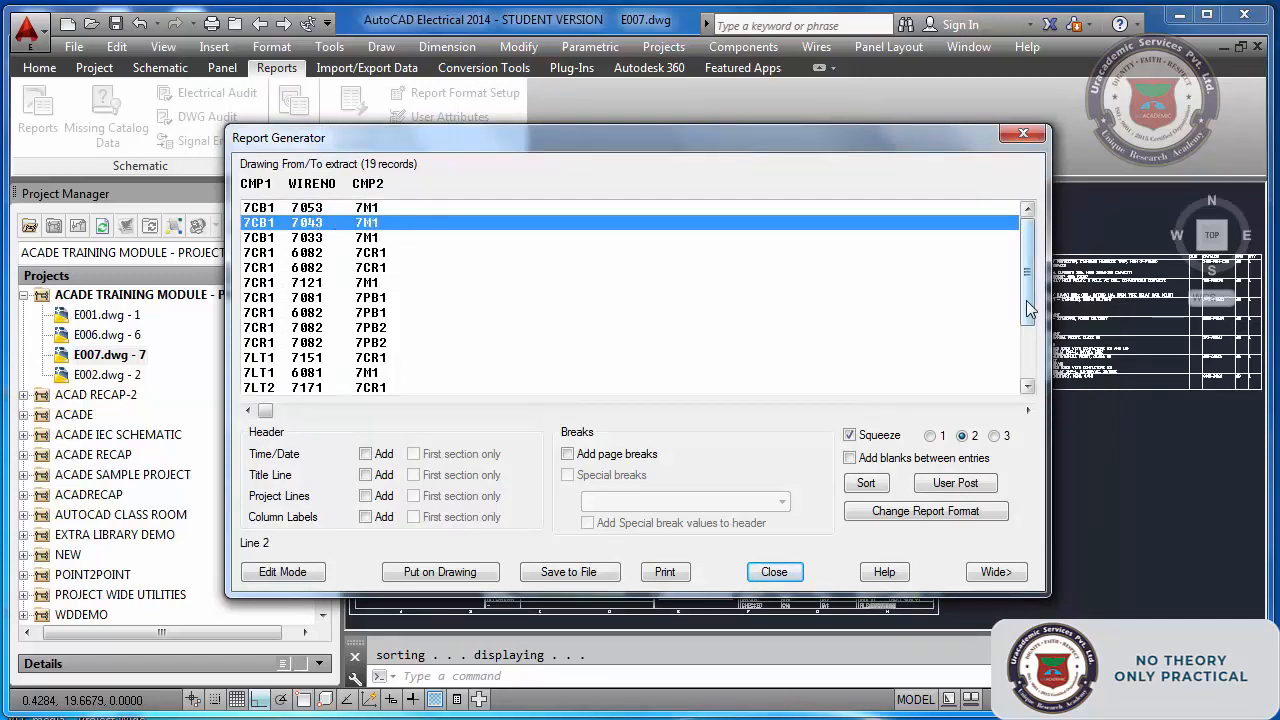
drag(1031, 296, 1030, 370)
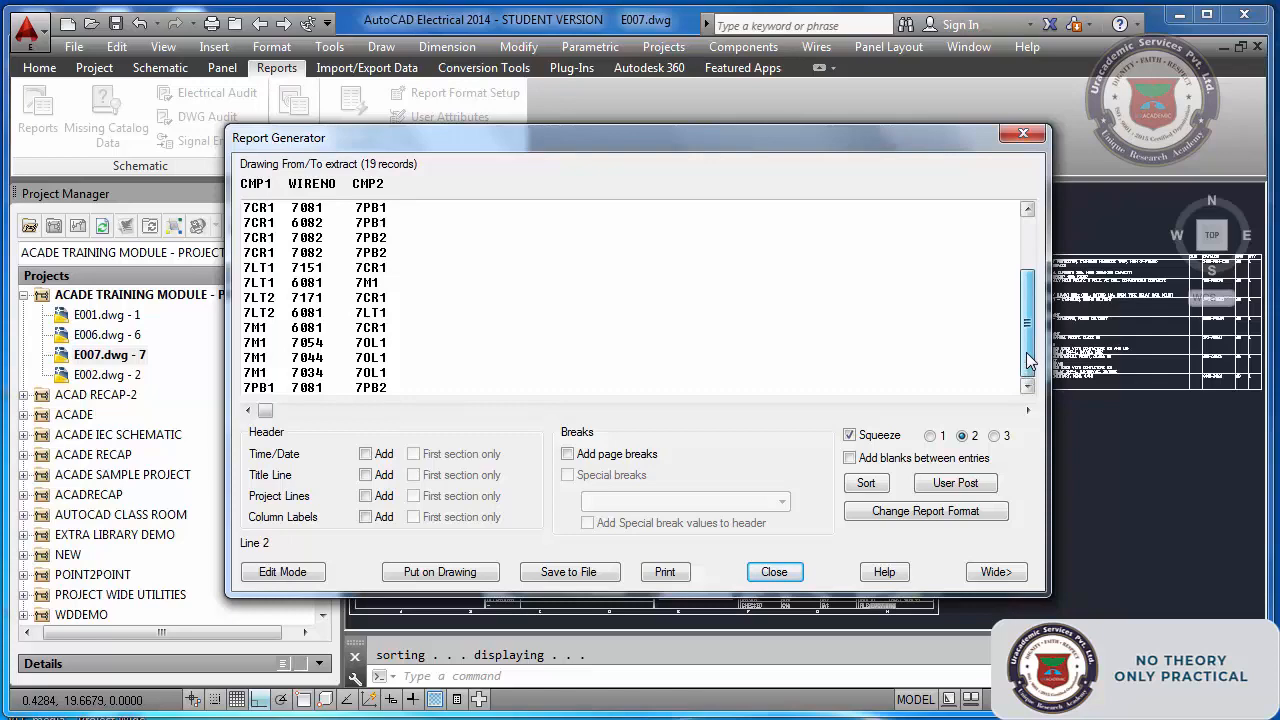
drag(1030, 362, 1024, 330)
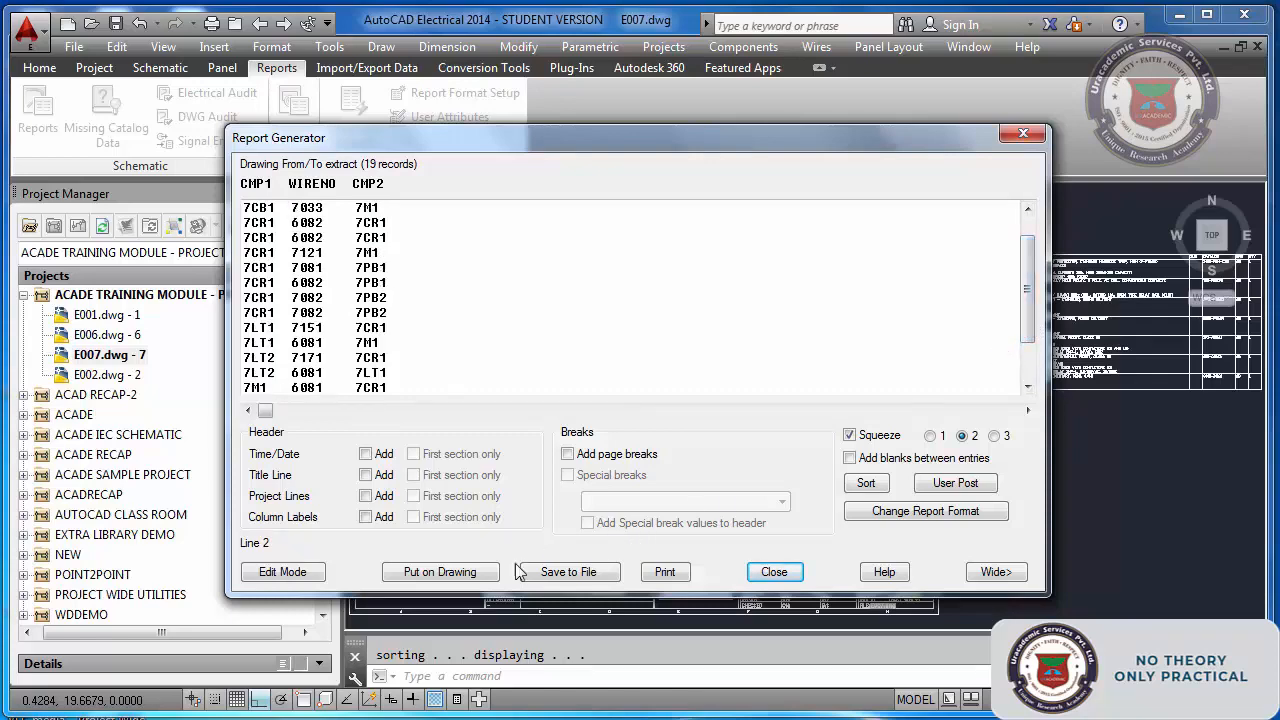
click(452, 572)
click(552, 563)
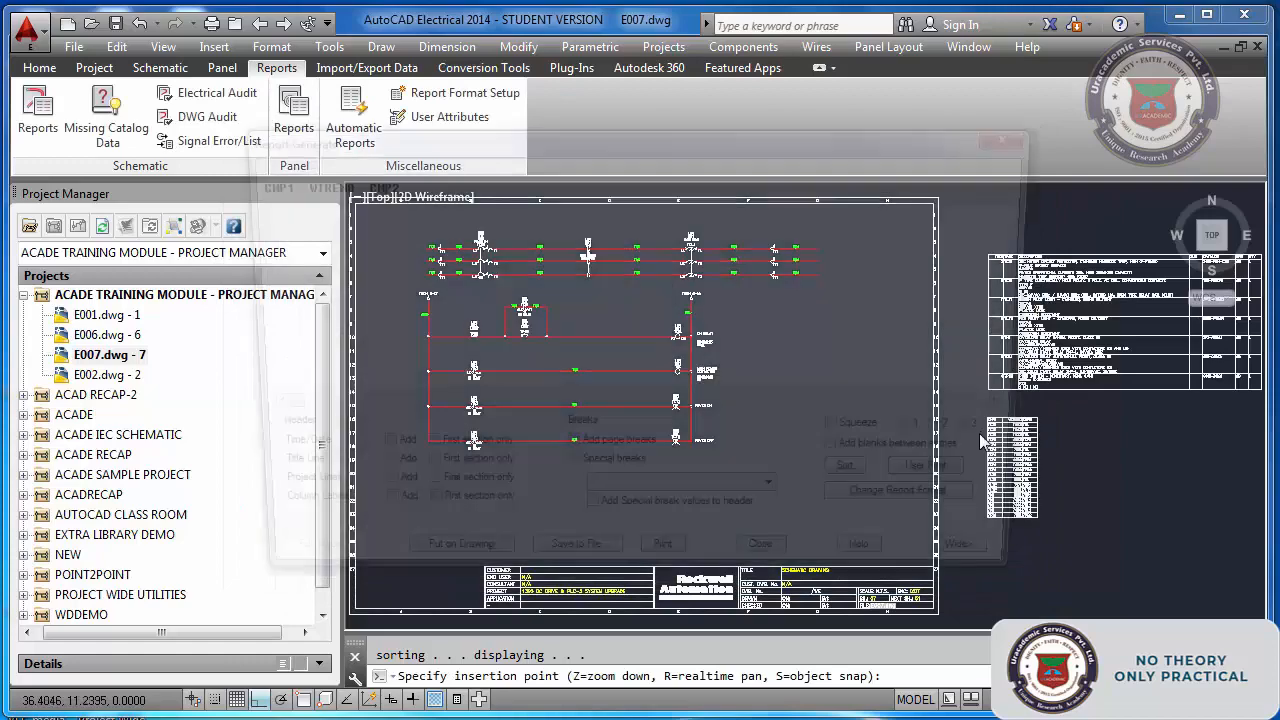
click(979, 433)
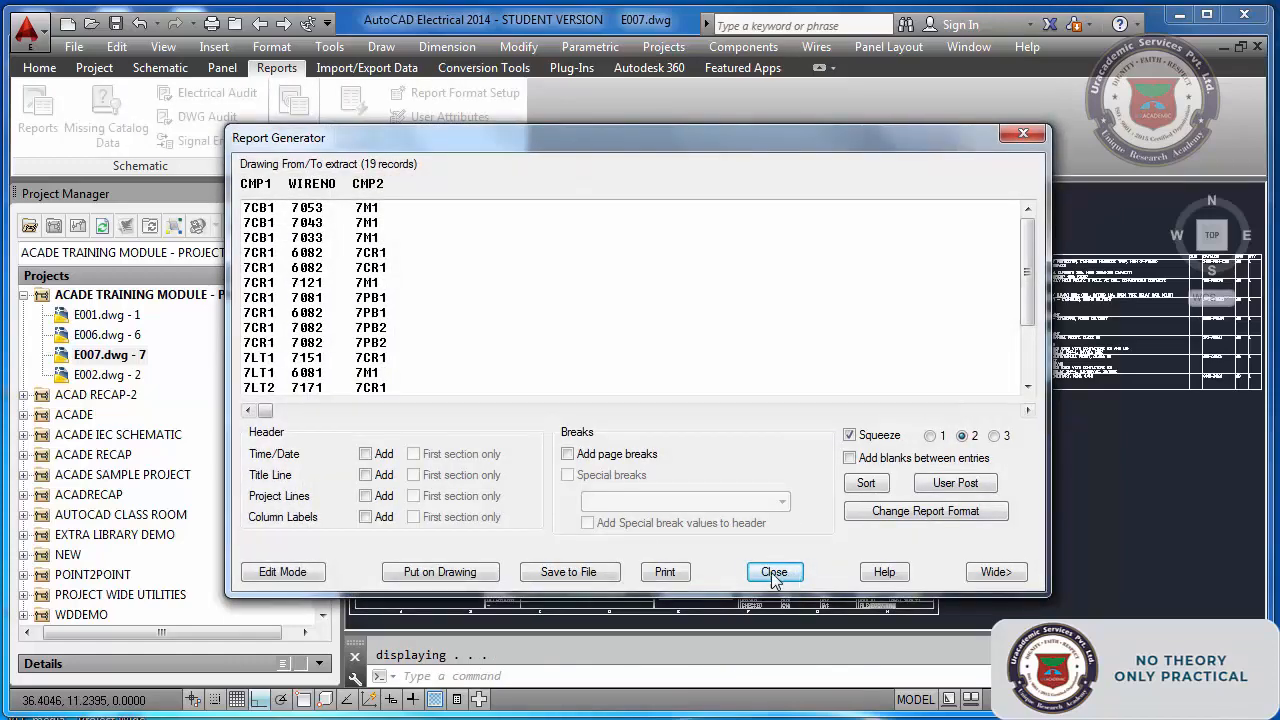
click(773, 572)
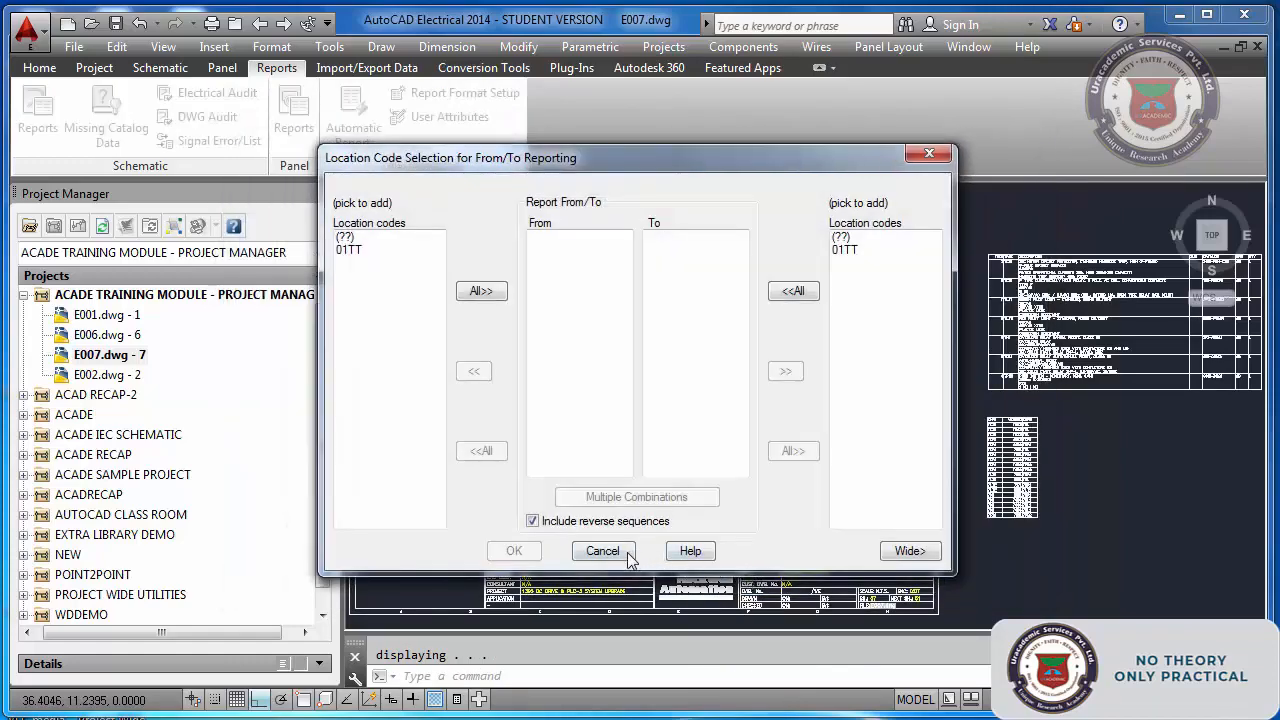
click(627, 552)
- Generate a schematic Component report for the active drawing, covering components, cable markers and connectors at all locations, and save the drawing when asked
click(38, 115)
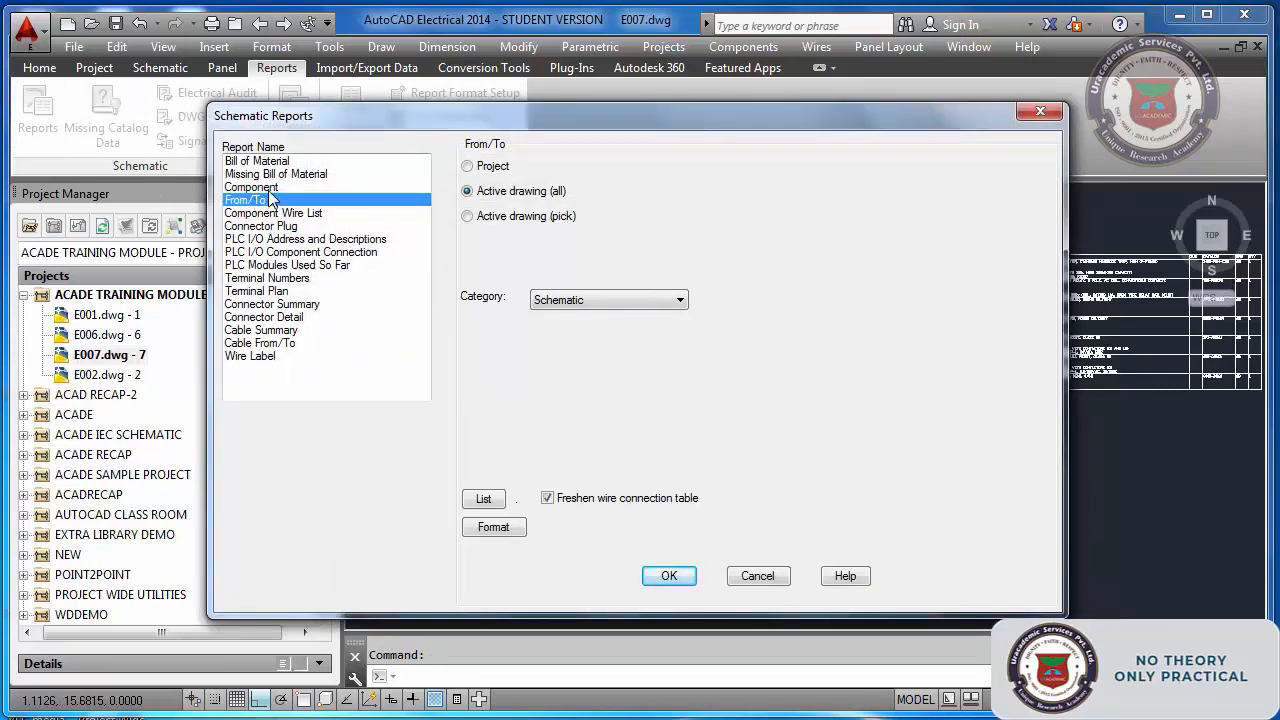
click(262, 187)
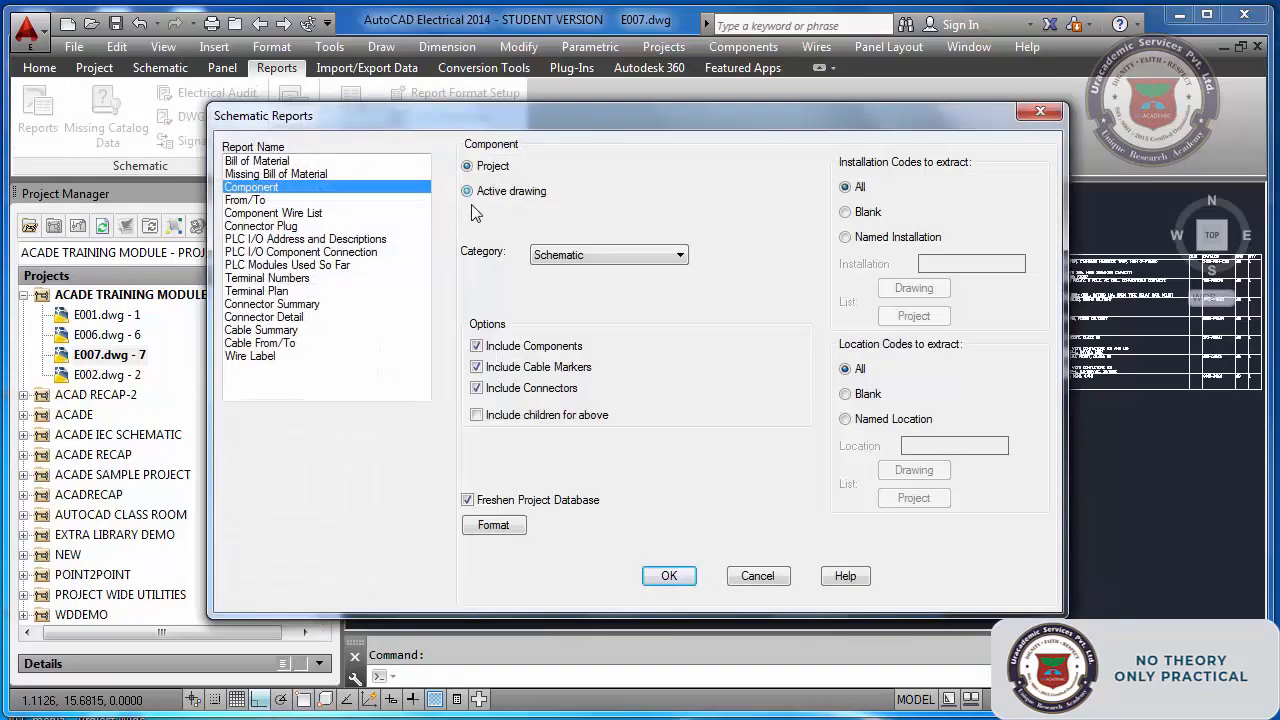
click(669, 576)
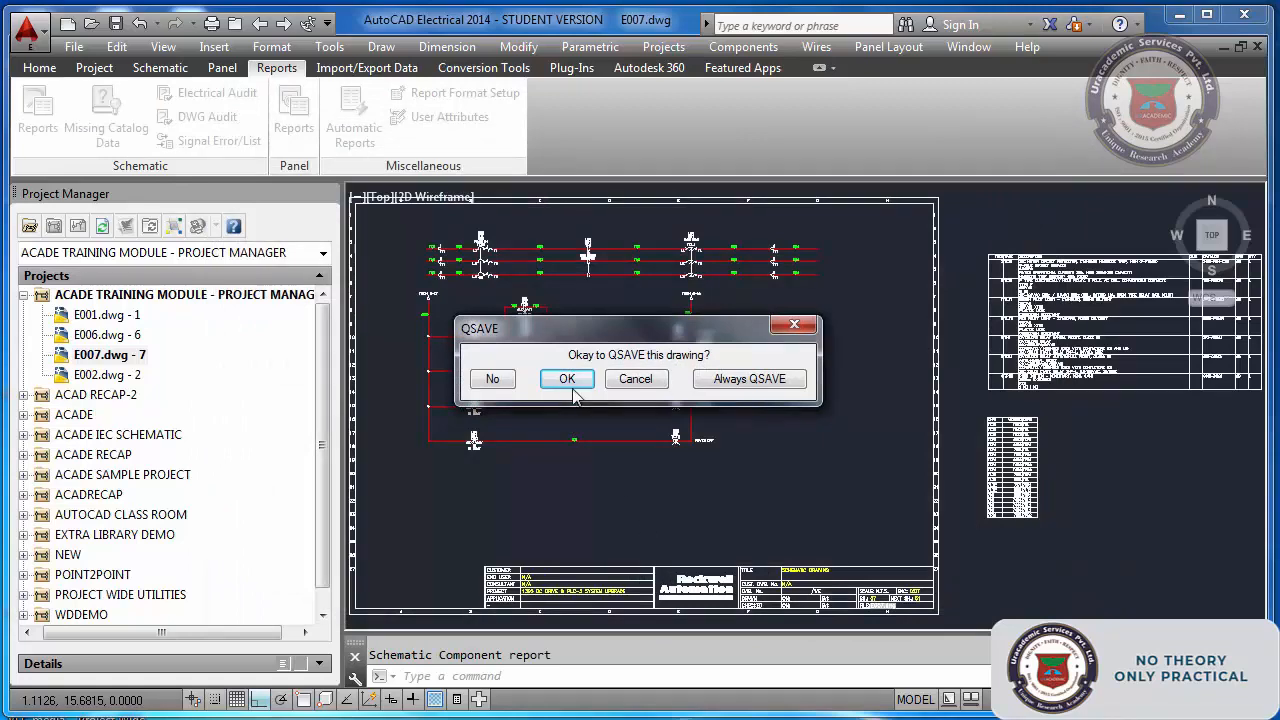
click(573, 390)
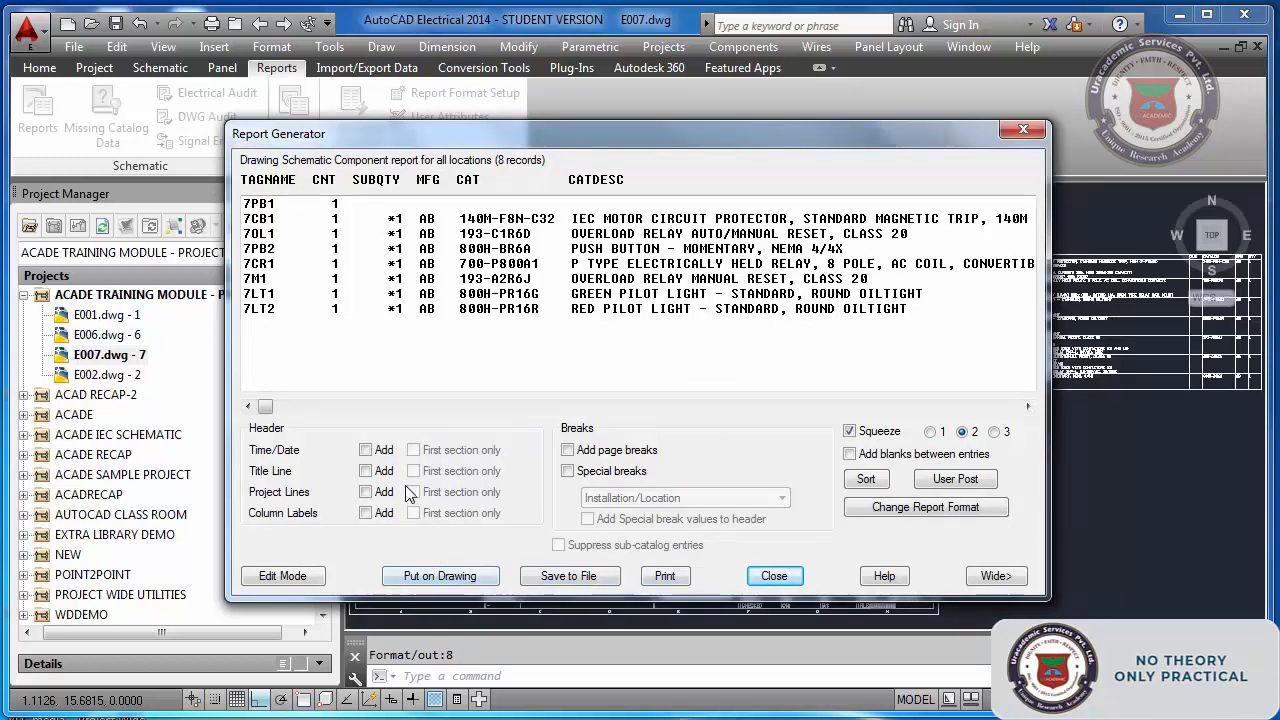
- Set up a drawing table for the Component report with red text colour
click(432, 577)
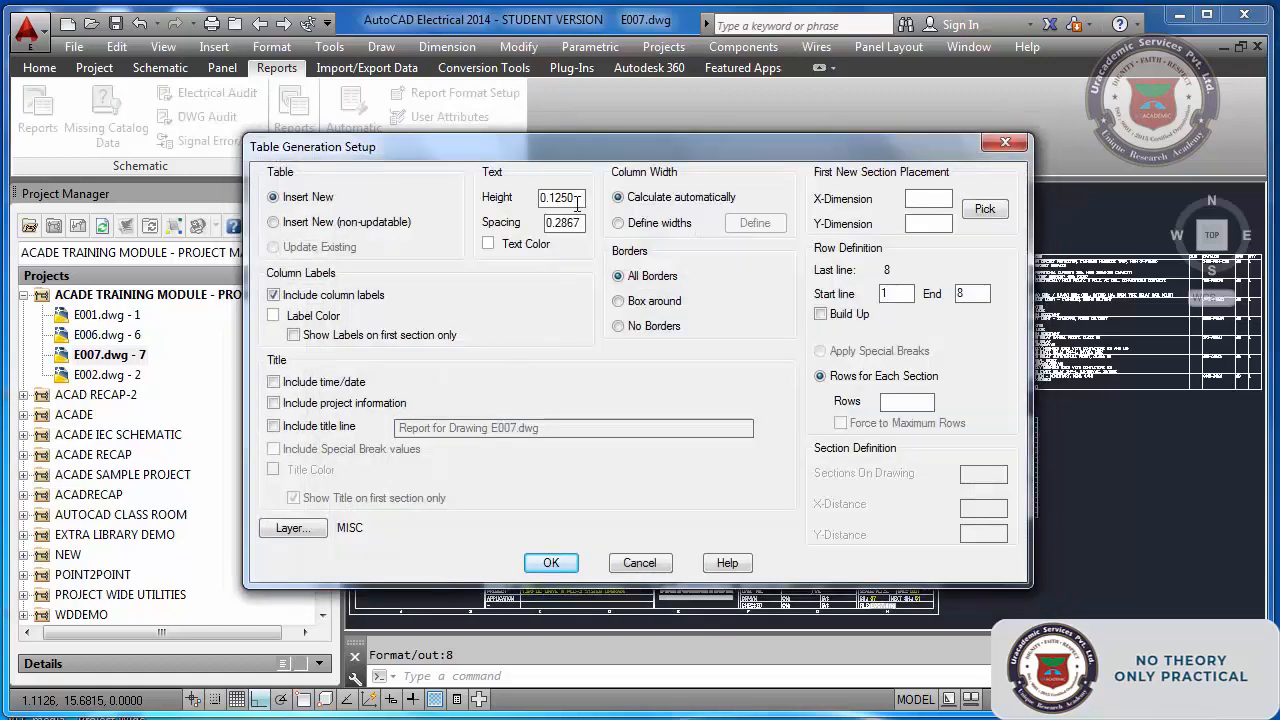
drag(567, 200, 545, 203)
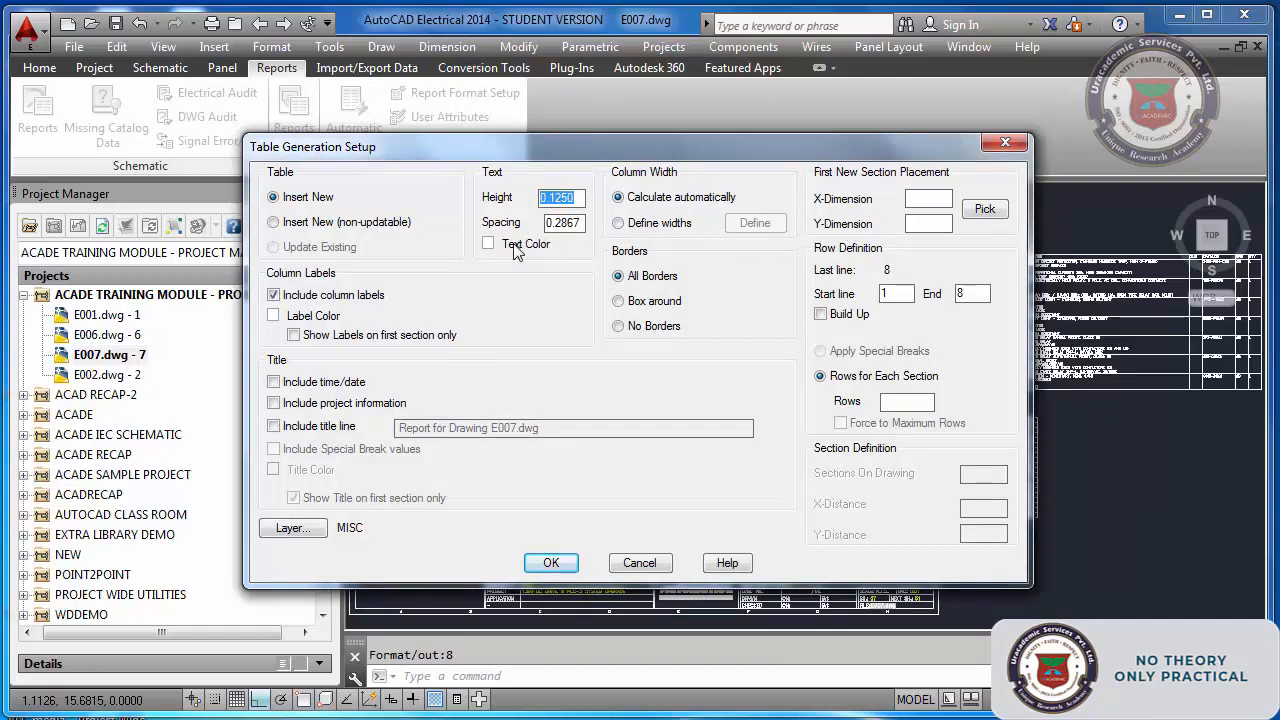
click(488, 244)
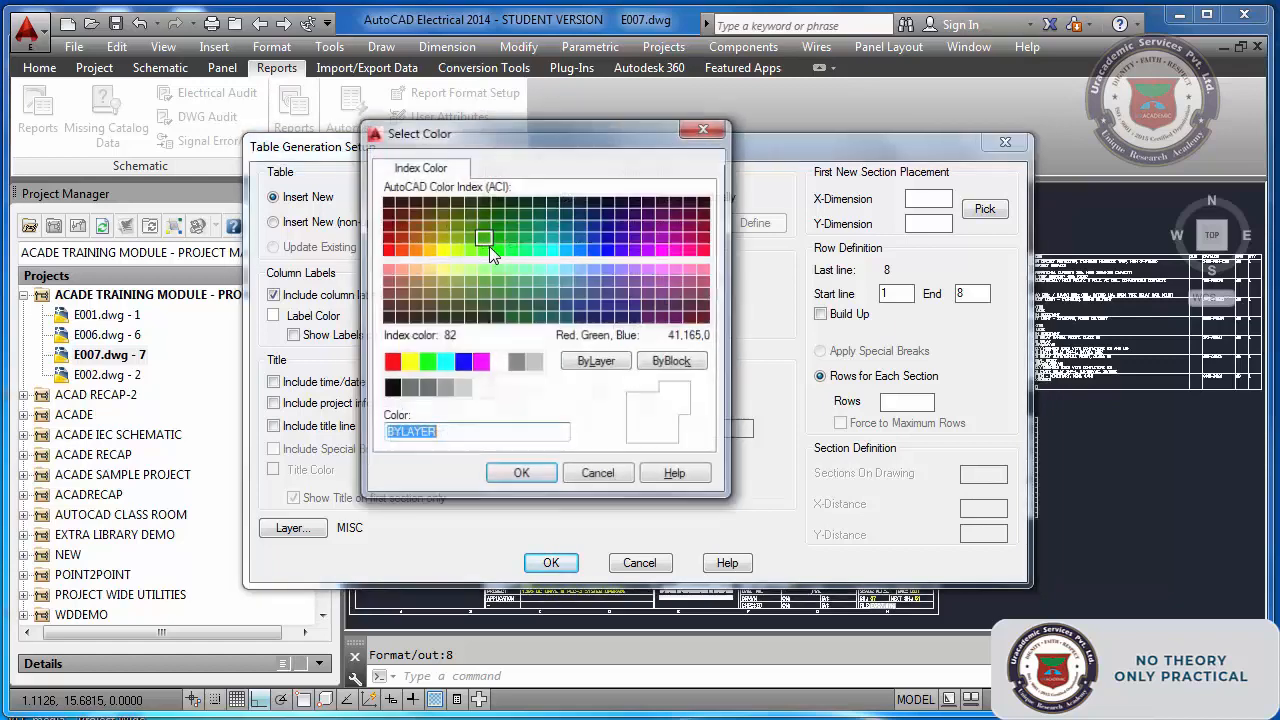
click(408, 362)
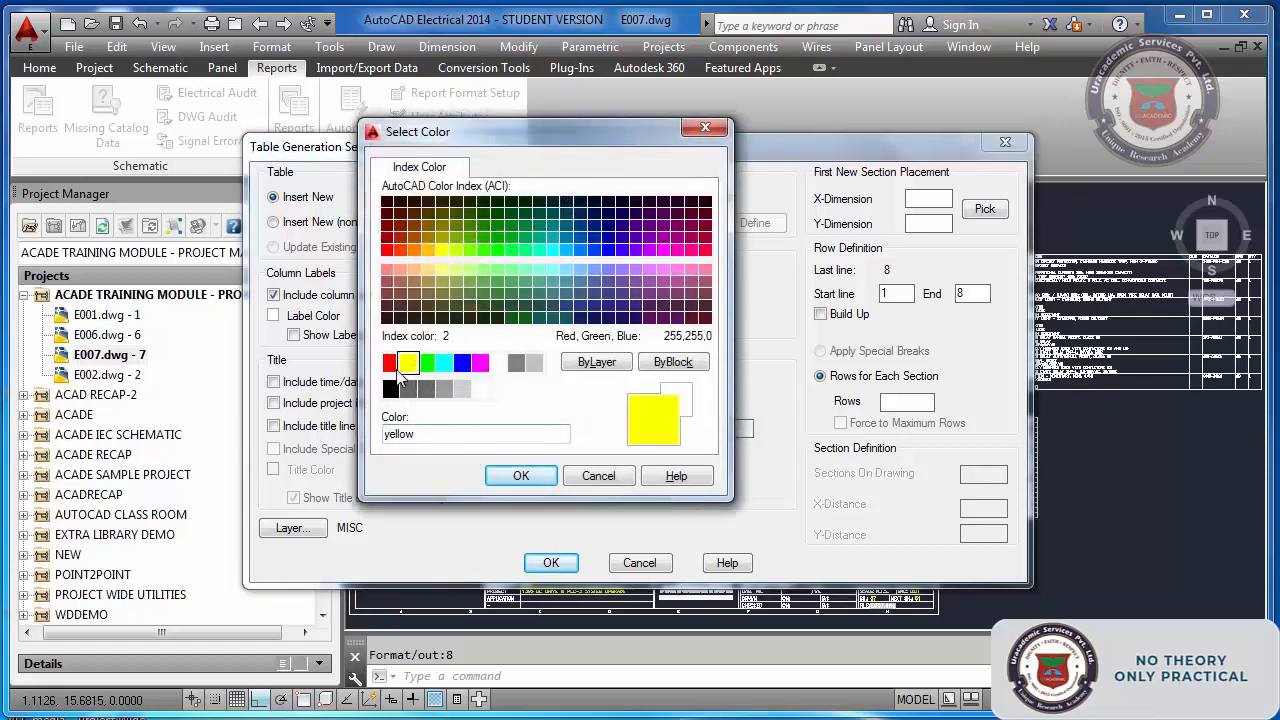
click(389, 362)
click(505, 475)
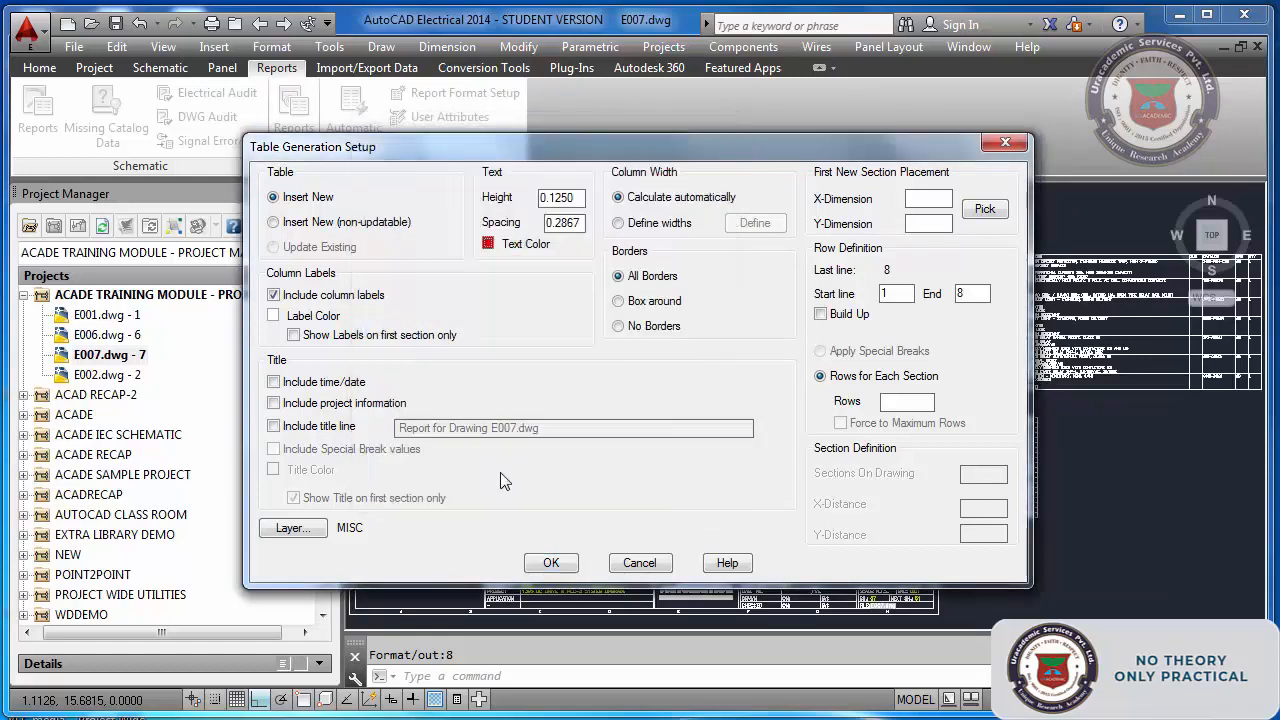
- Insert the Component report table above the Bill of Material table, outside the drawing border, and close the report
click(551, 563)
scroll(684, 320, down, 3)
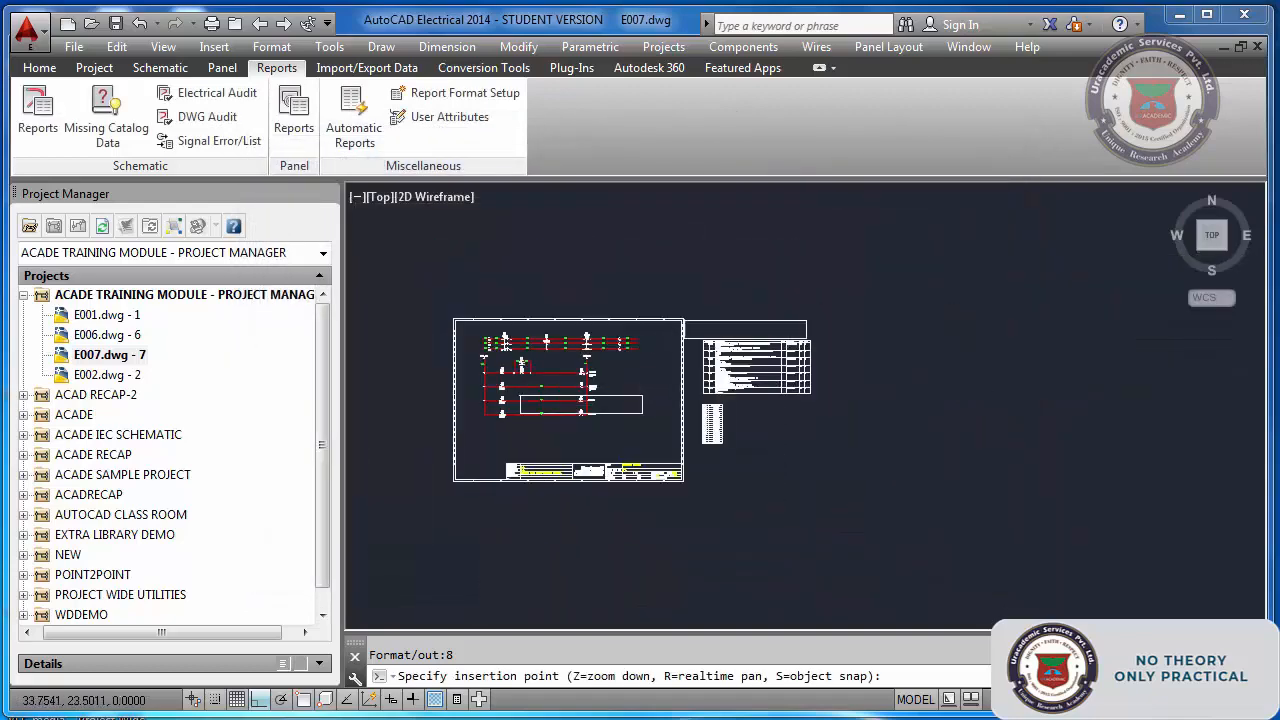
scroll(707, 298, up, 2)
click(697, 332)
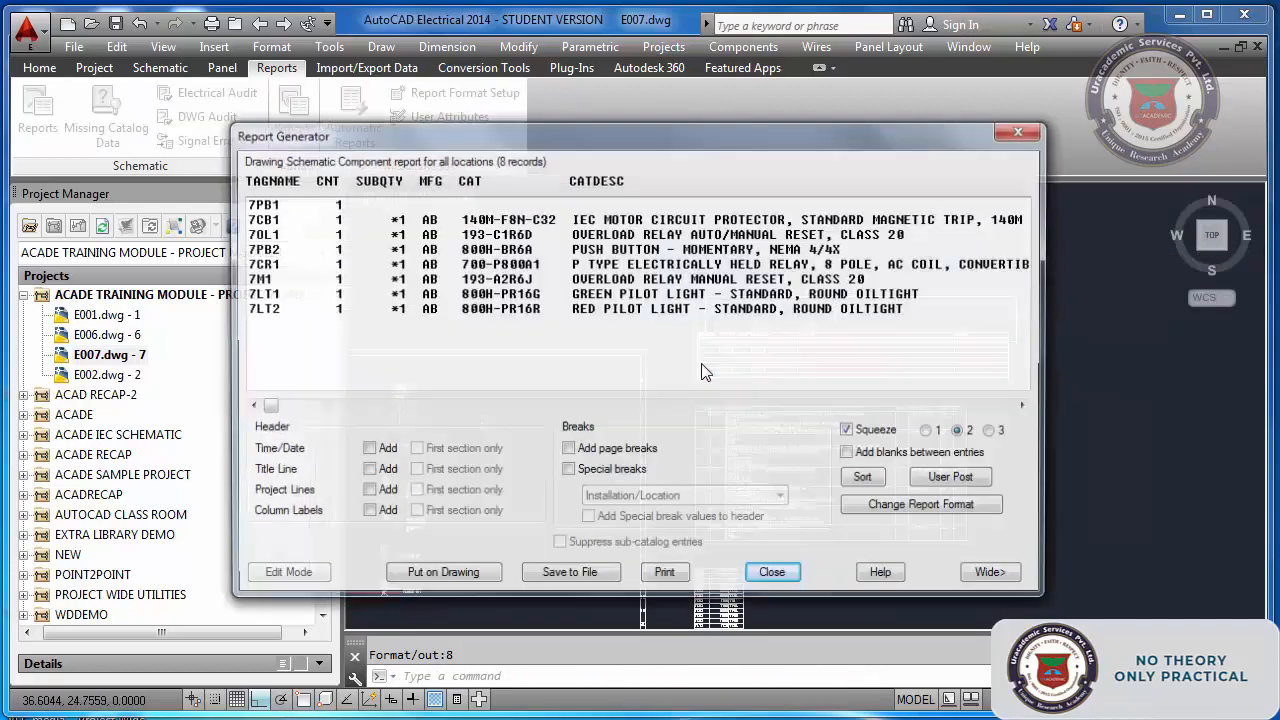
click(771, 576)
- Compare the Component table's tags, catalog numbers and descriptions with the Bill of Material table, and examine the From/To table's columns
scroll(463, 359, up, 4)
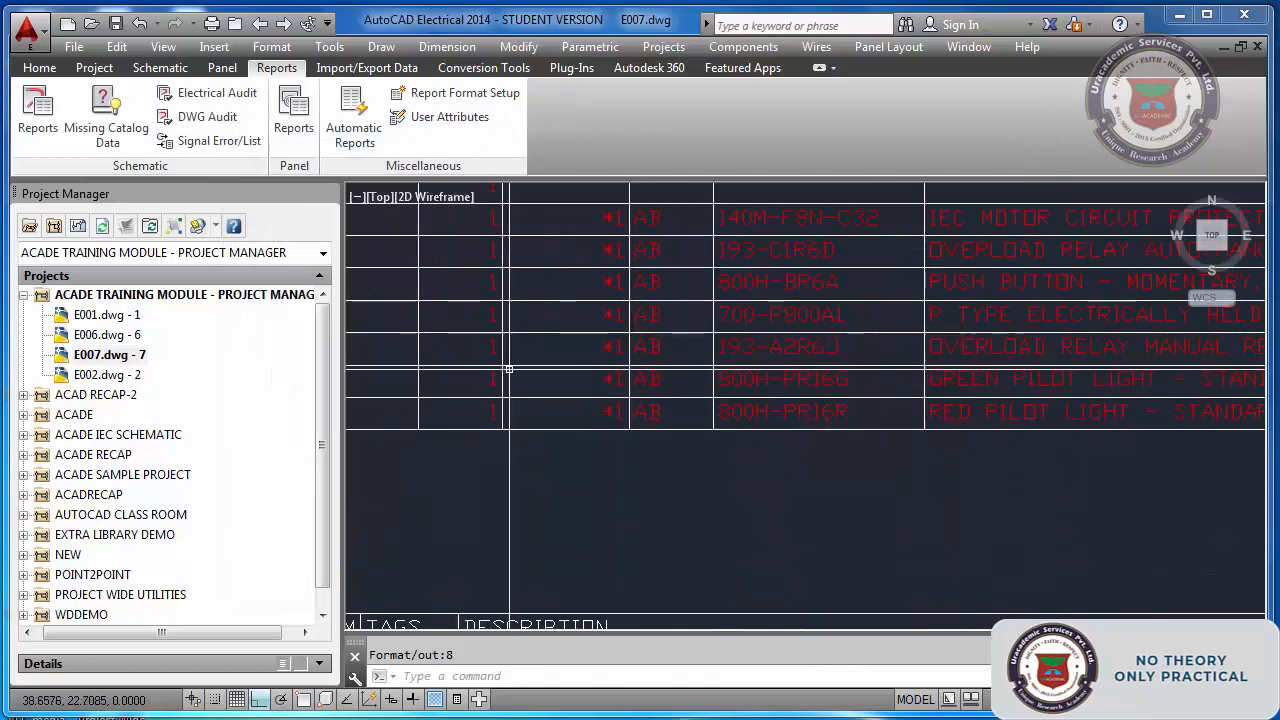
scroll(517, 370, down, 6)
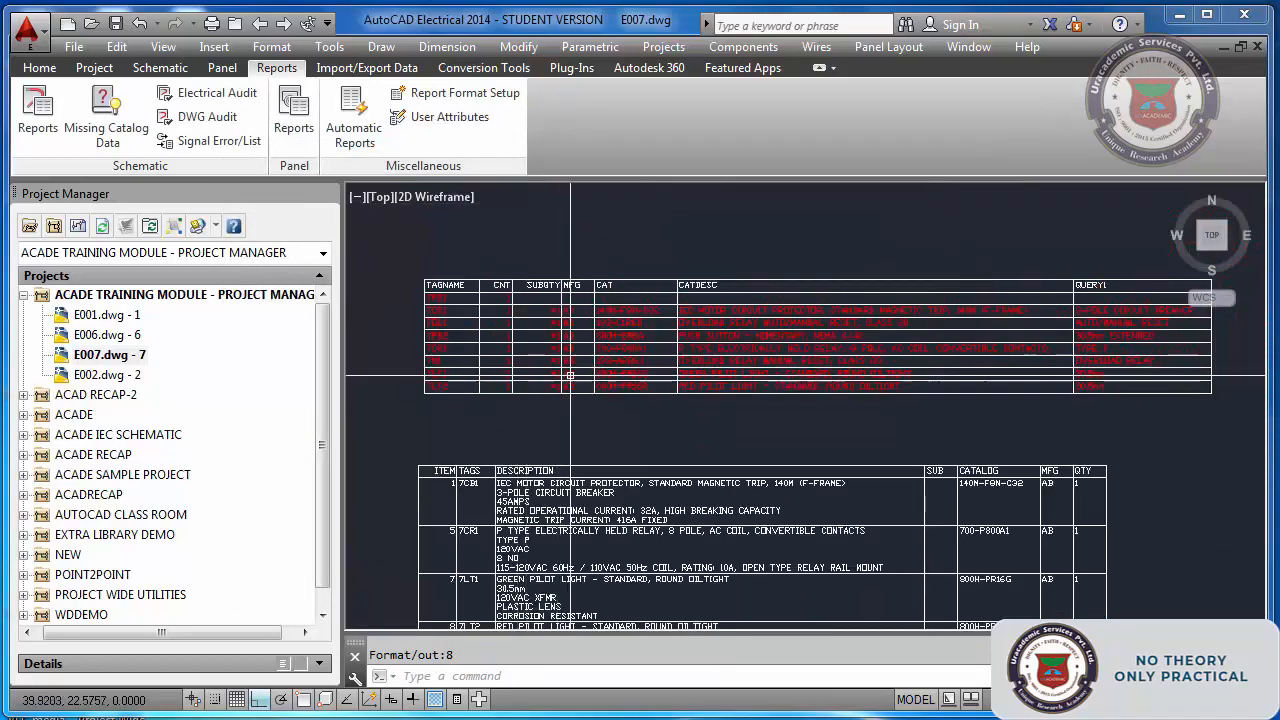
scroll(489, 379, up, 4)
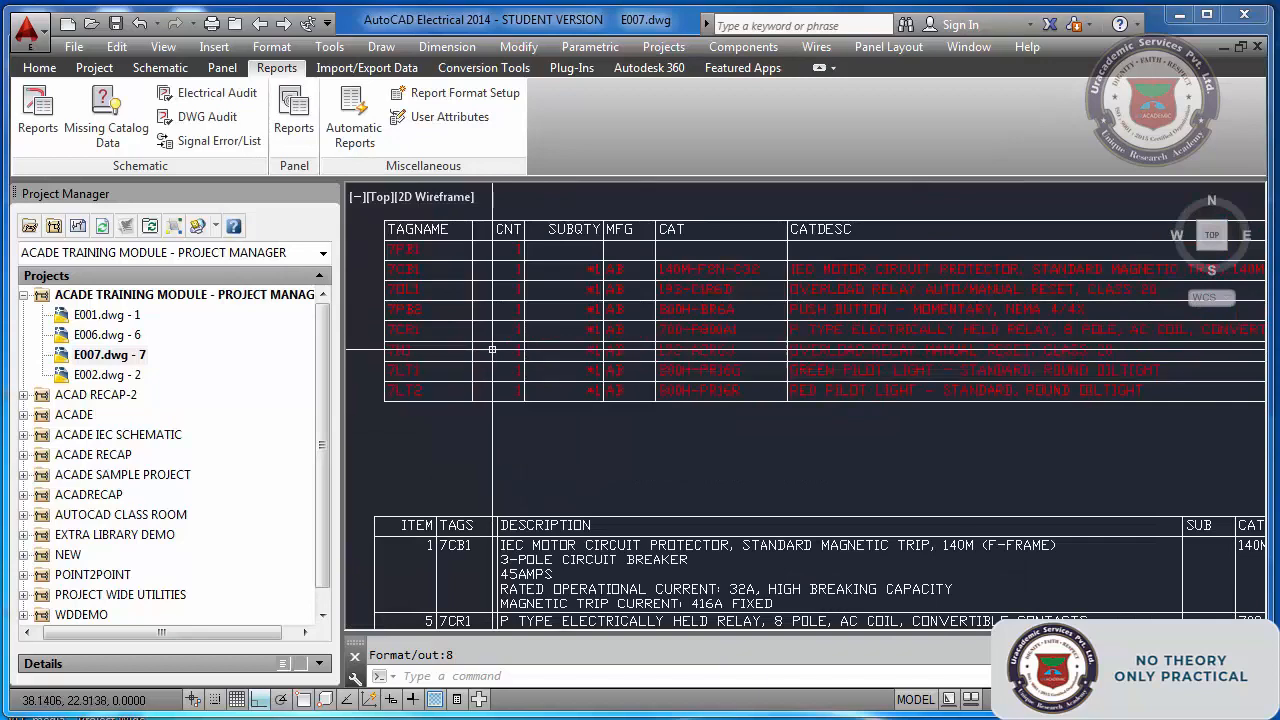
scroll(493, 345, down, 2)
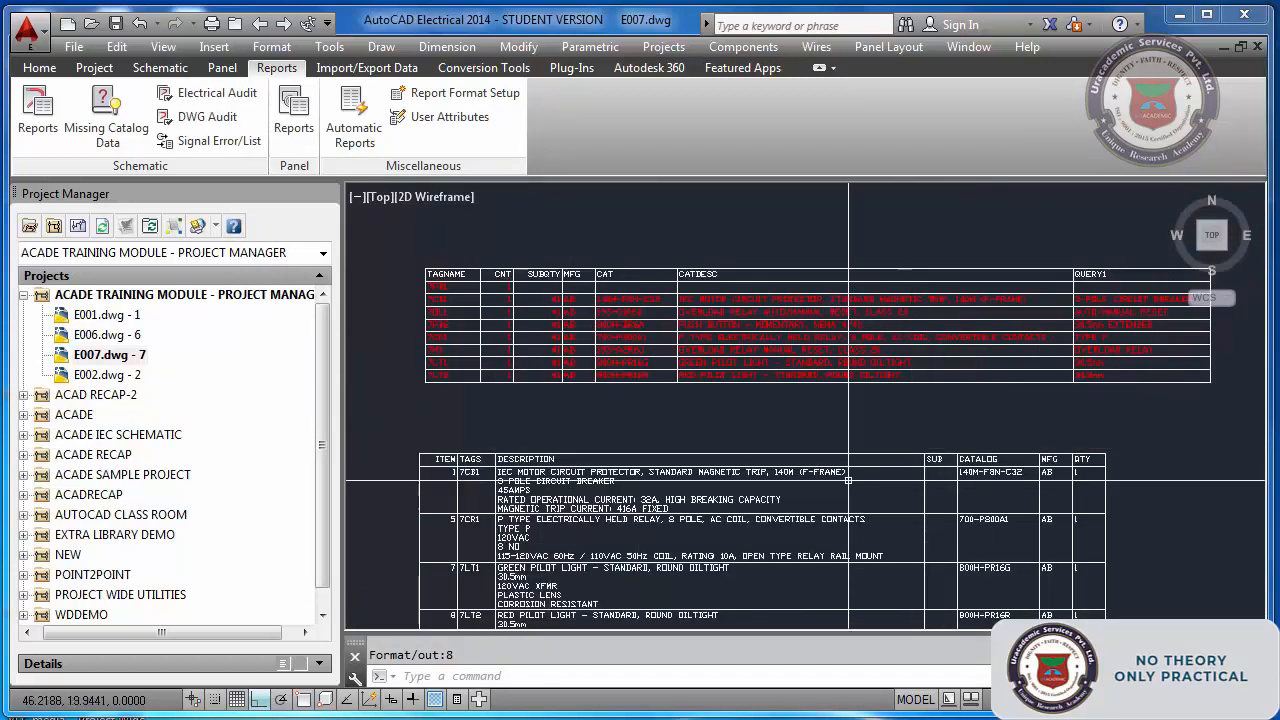
scroll(540, 508, up, 4)
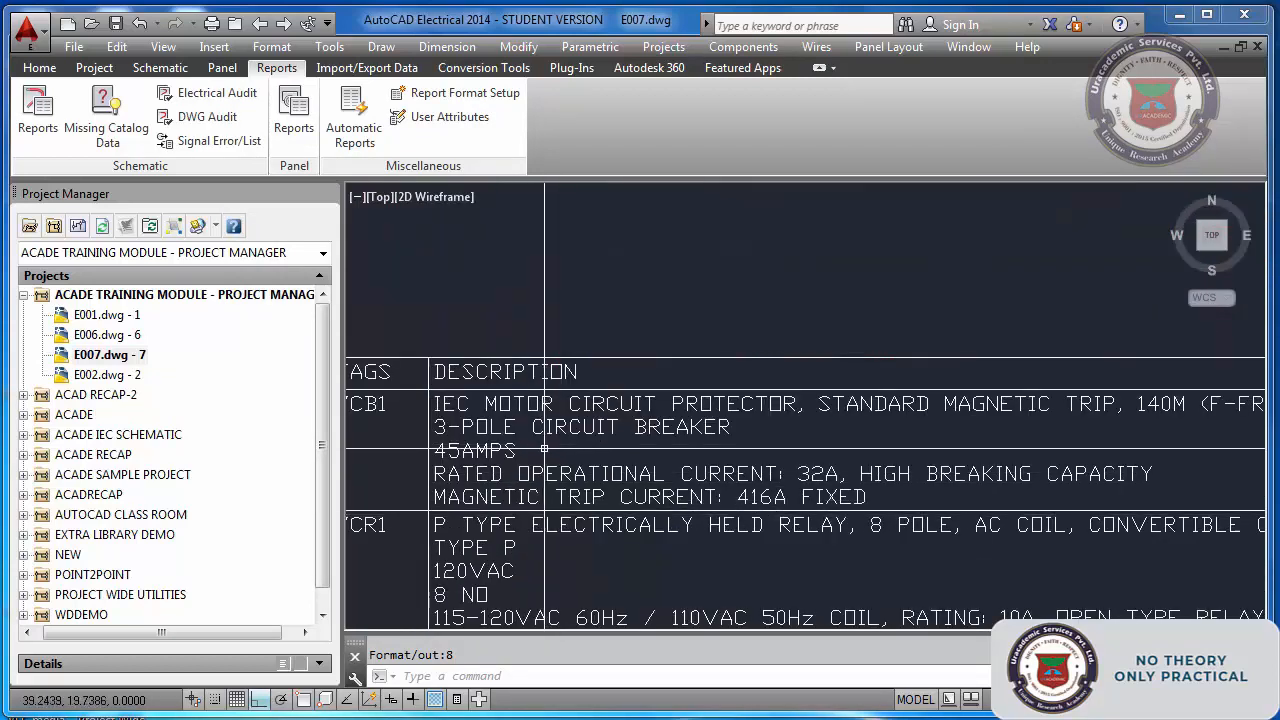
scroll(544, 451, down, 4)
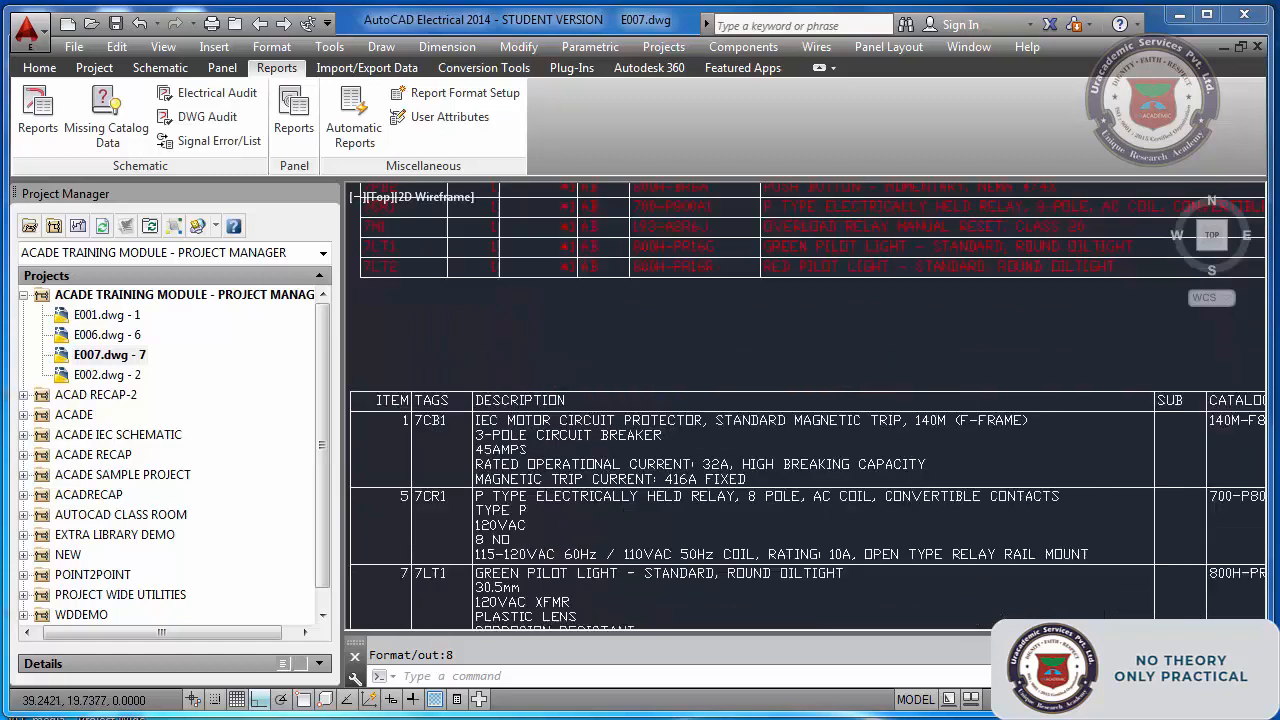
scroll(717, 360, up, 3)
scroll(717, 360, down, 4)
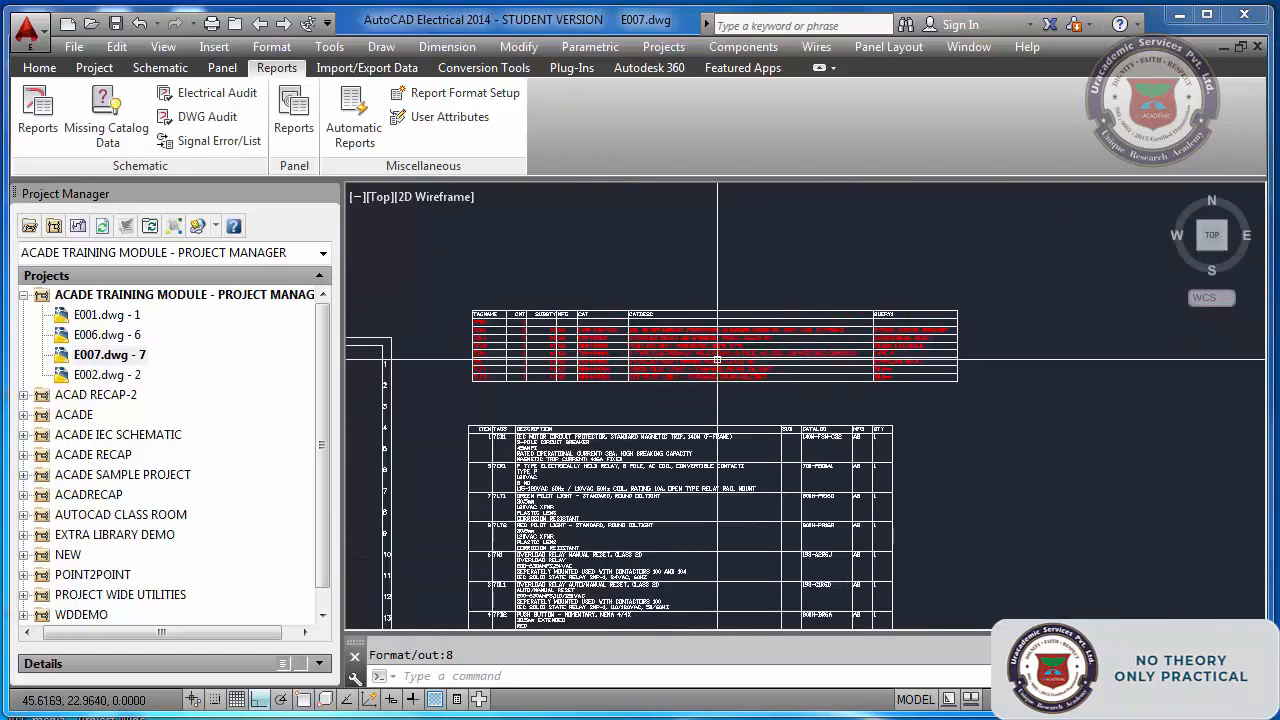
scroll(572, 622, up, 4)
scroll(570, 621, up, 6)
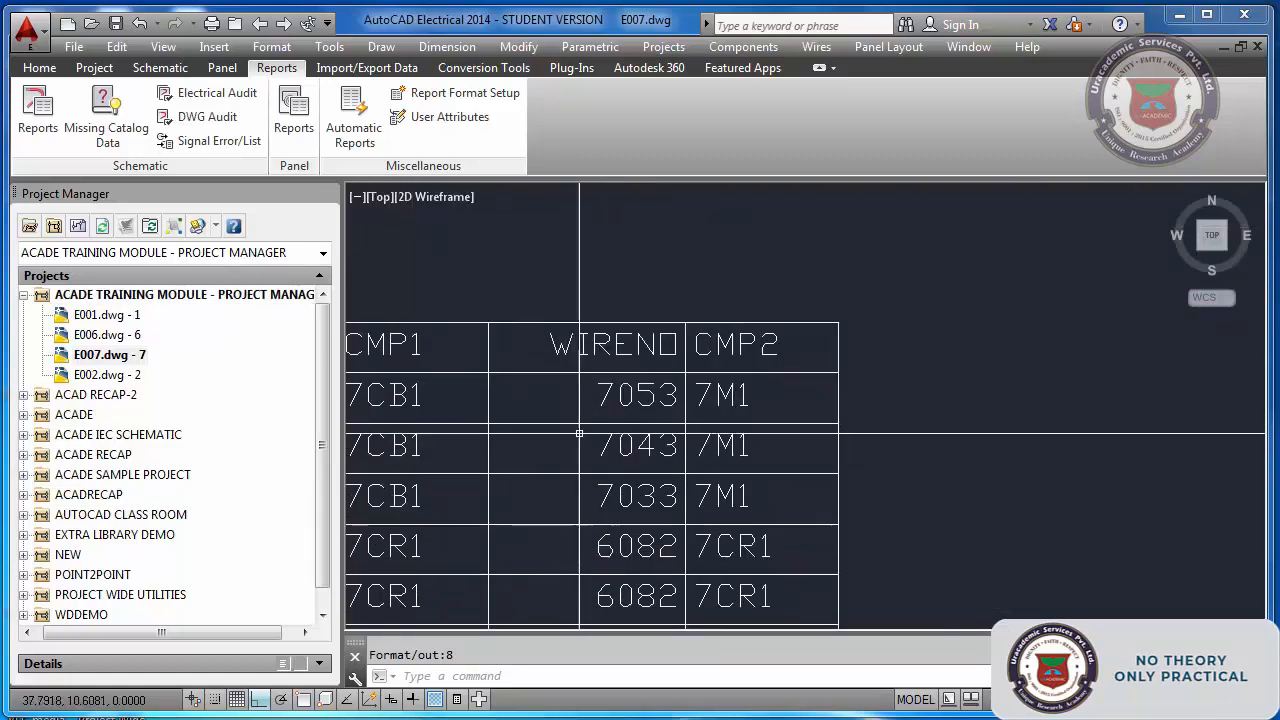
scroll(522, 544, down, 3)
click(38, 115)
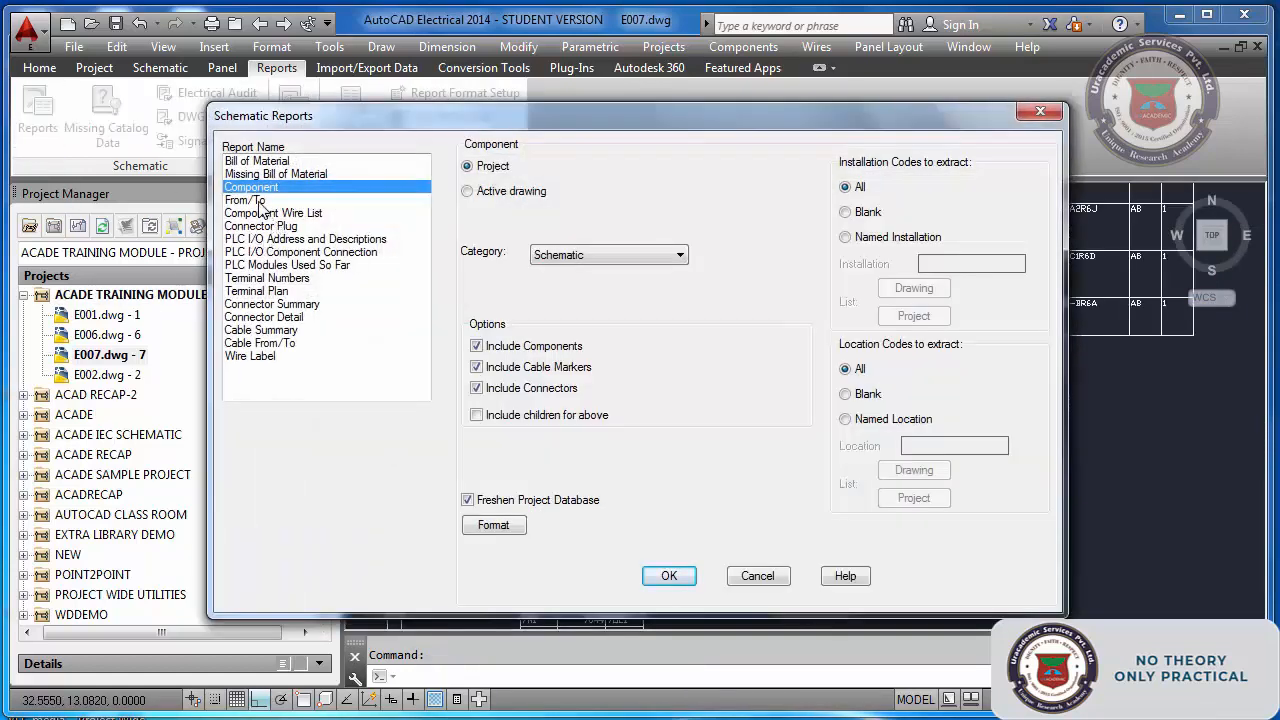
click(256, 201)
key(Escape)
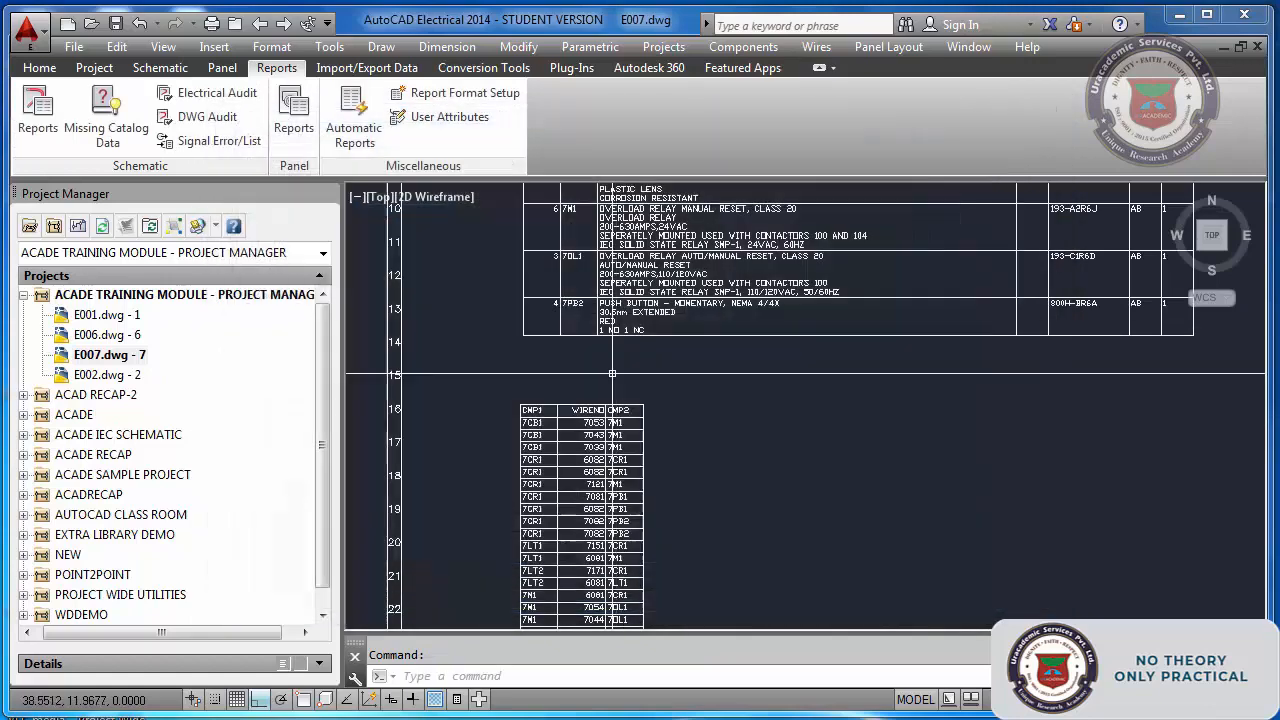
- Compare the From/To table rows for wires 7053, 7043 and 7033 with the wires between 7CB1 and 7M1 in the circuit
scroll(612, 373, down, 4)
scroll(600, 387, up, 4)
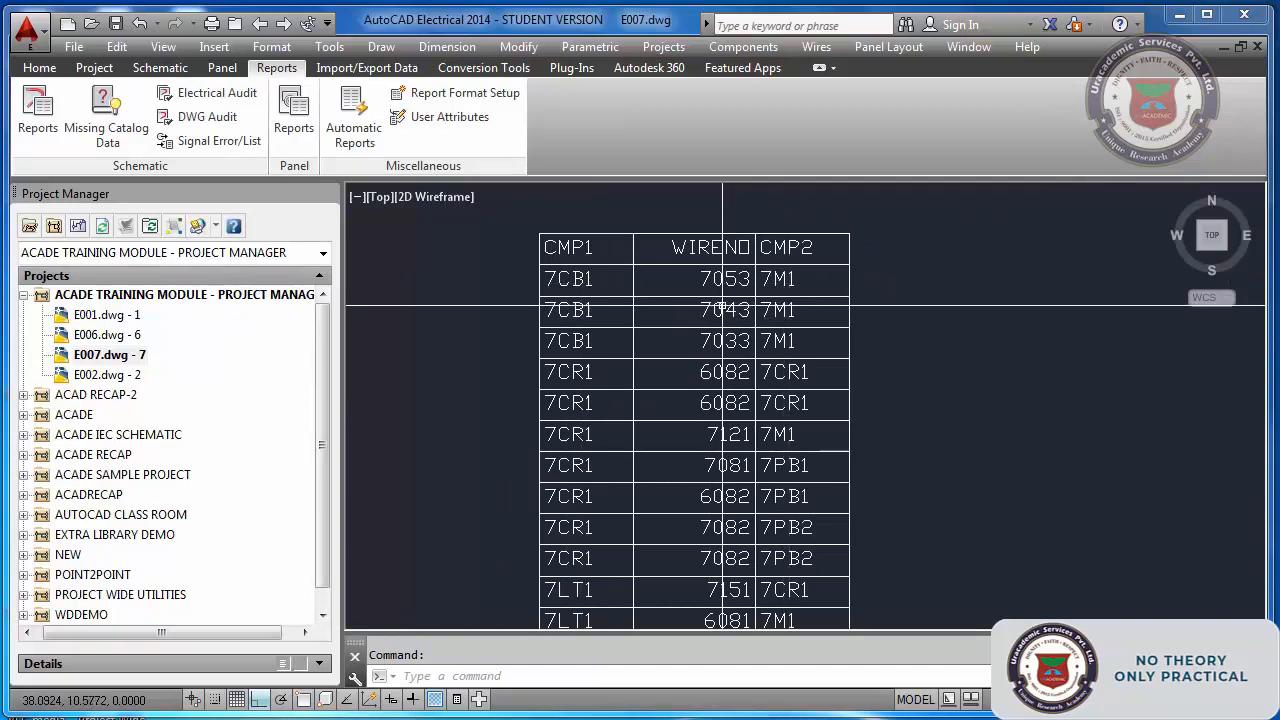
scroll(745, 300, up, 4)
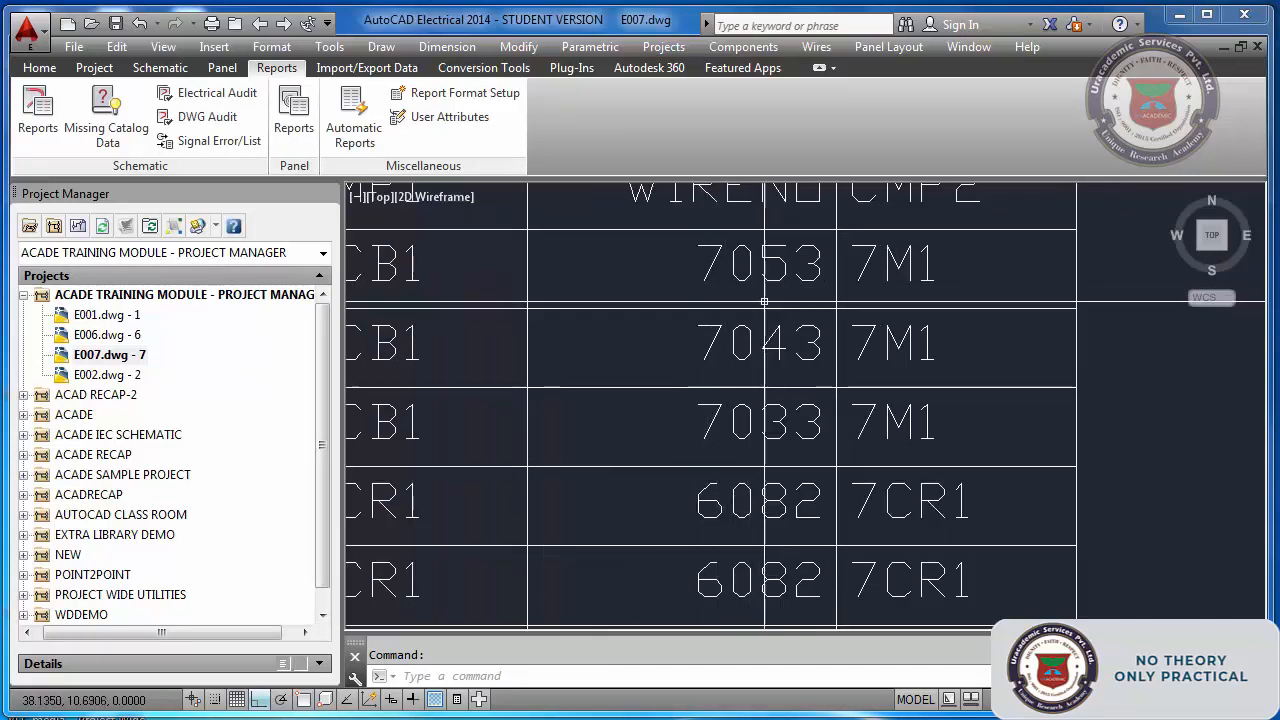
scroll(773, 425, up, 2)
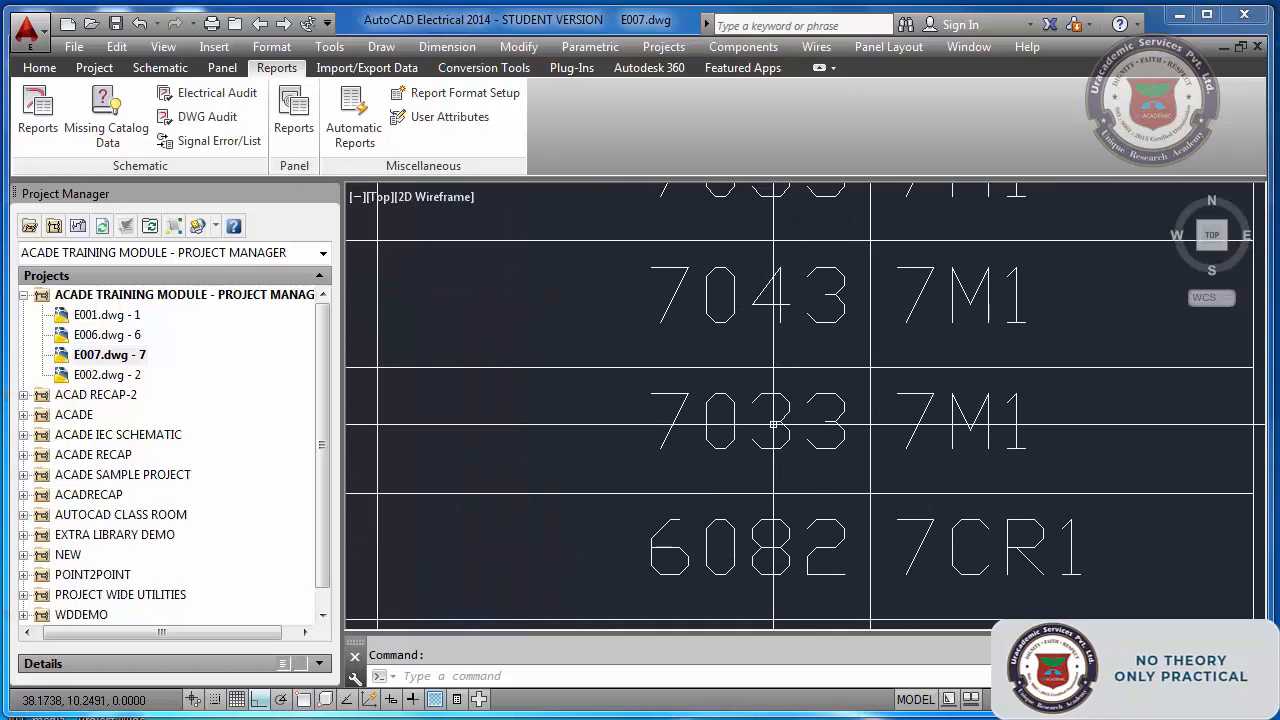
scroll(773, 425, down, 3)
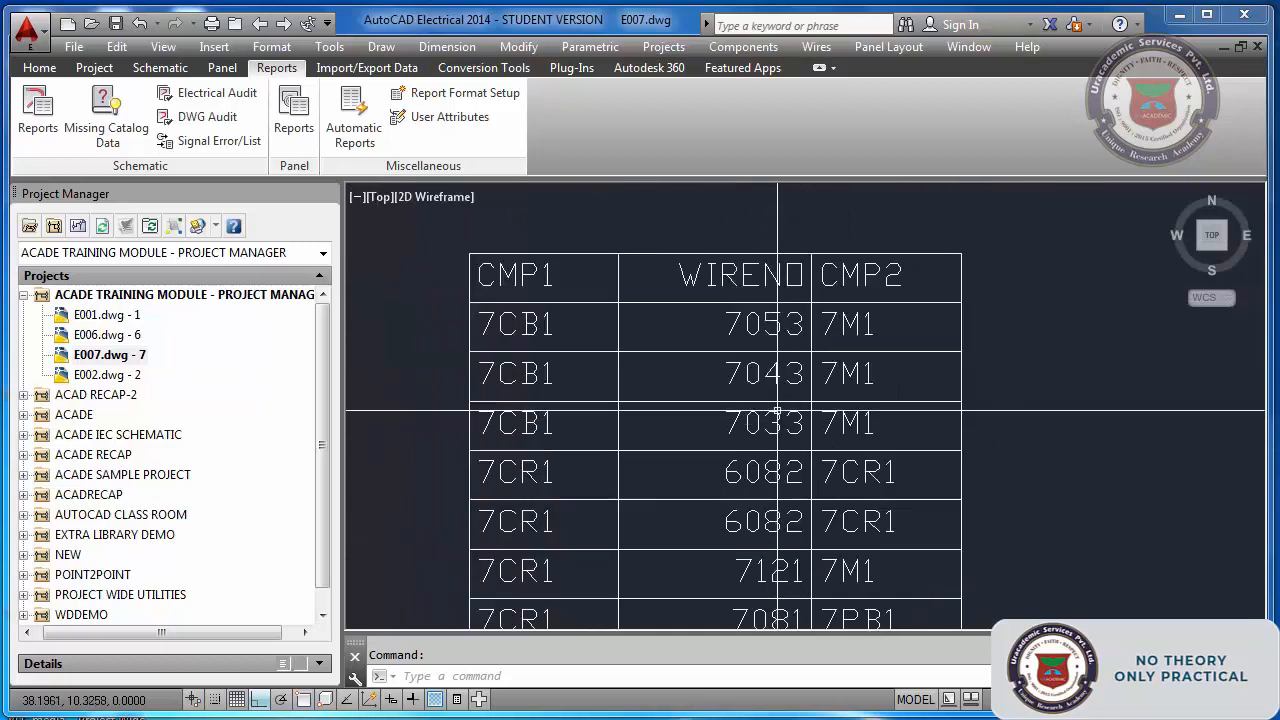
click(713, 310)
key(Escape)
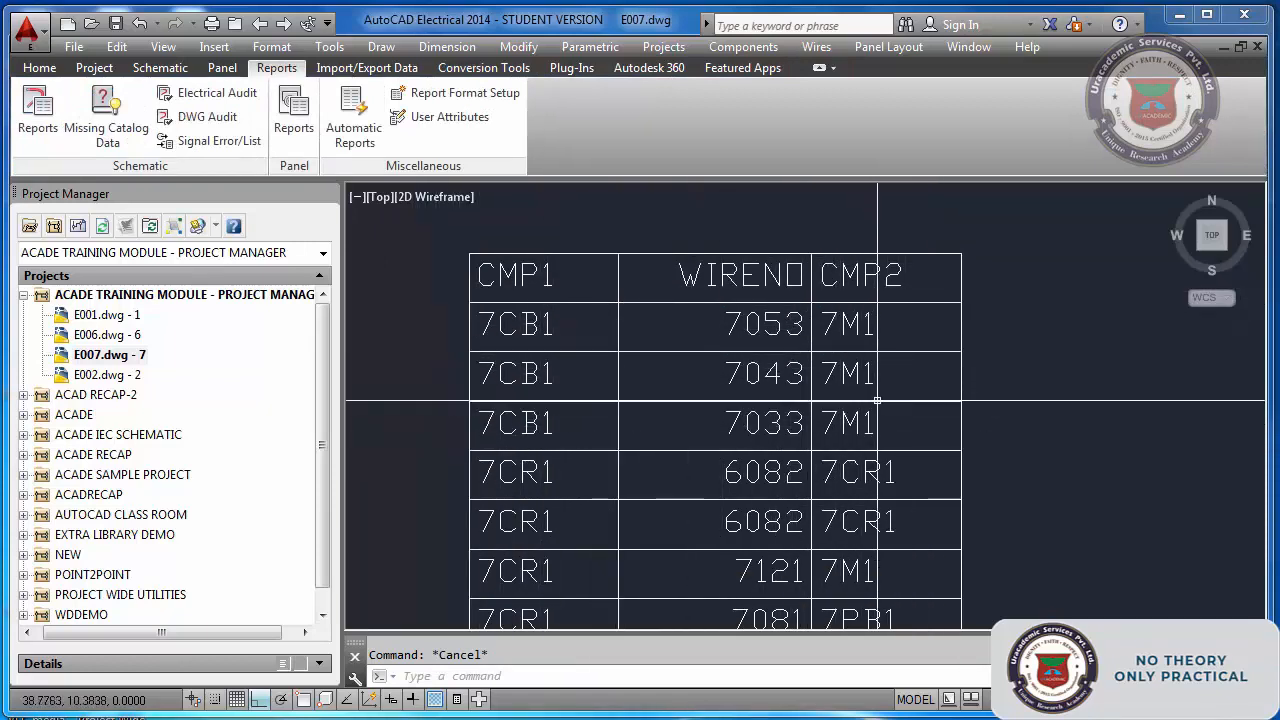
scroll(877, 400, down, 5)
scroll(602, 315, up, 6)
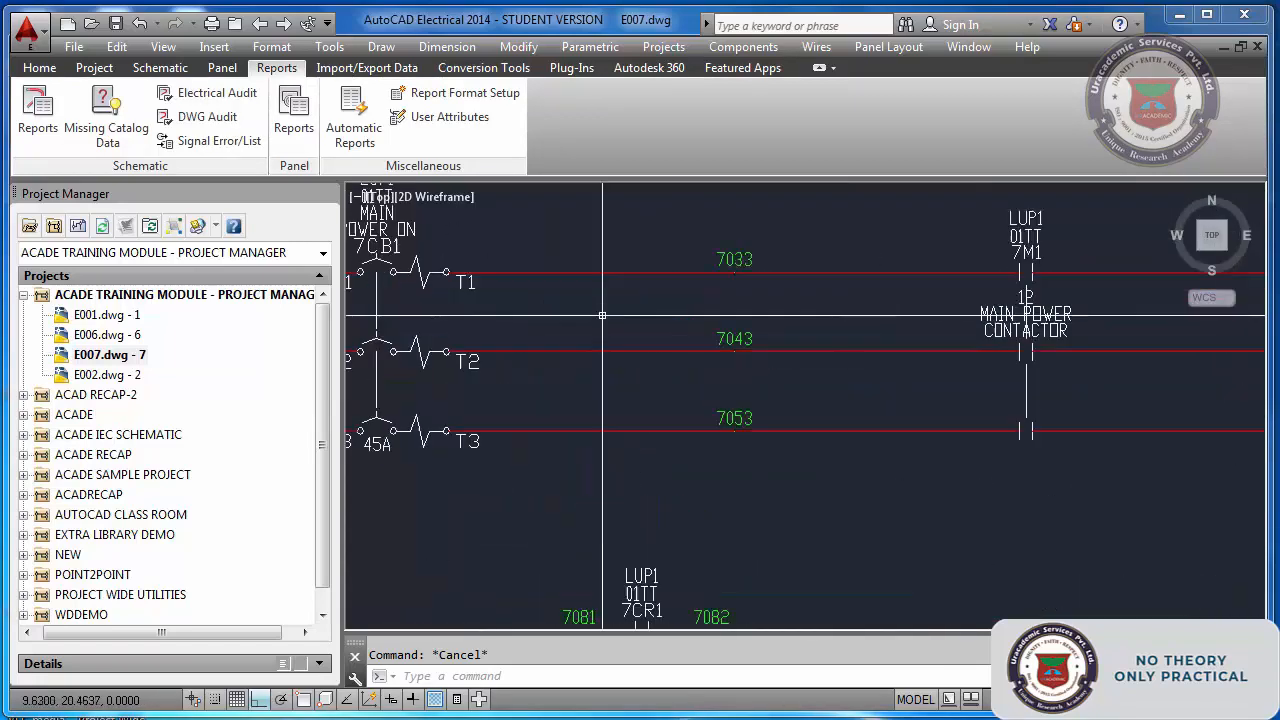
scroll(722, 365, up, 2)
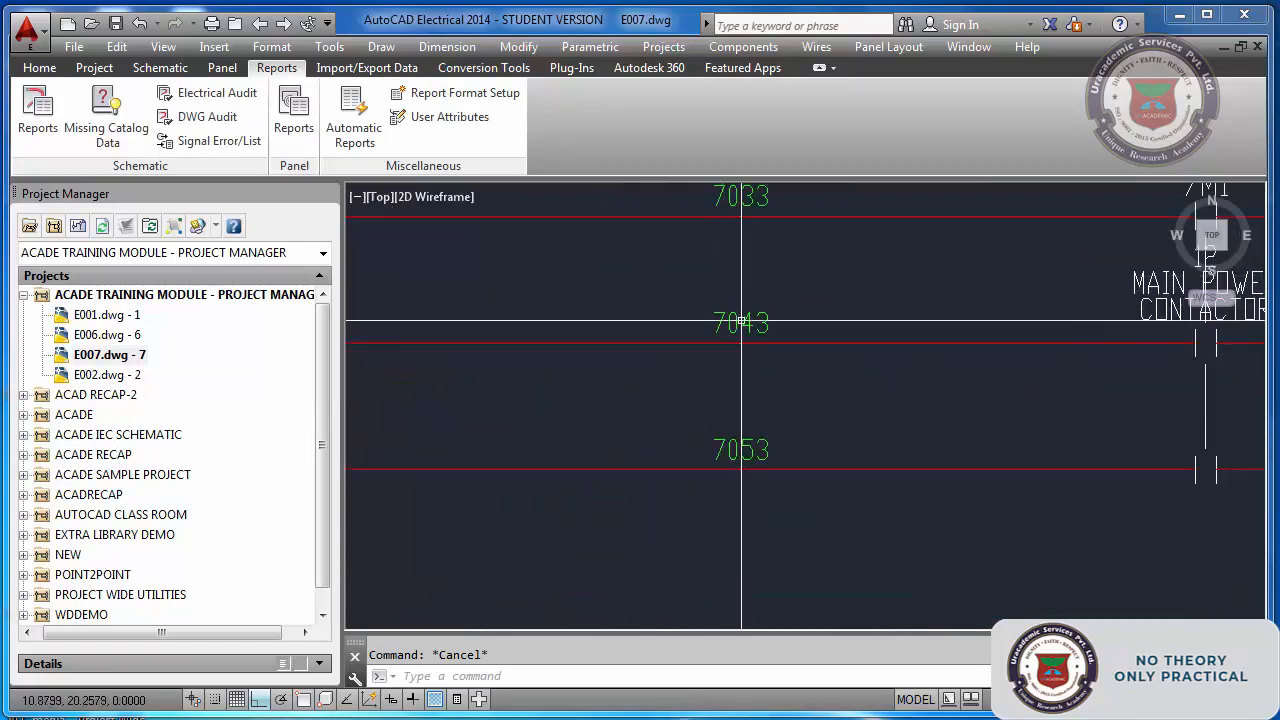
scroll(741, 322, down, 4)
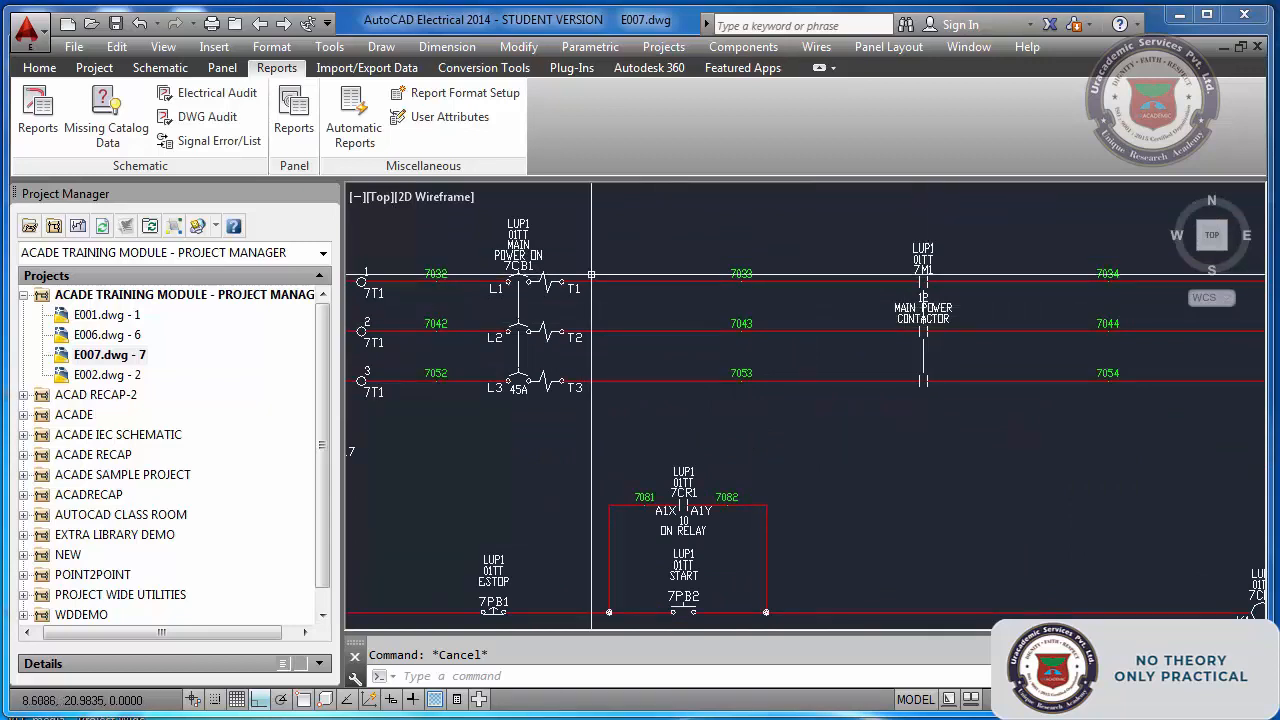
- Examine the three-phase circuit sections from 7CB1 to 7M1 and 7M1 to 7OL1, and the incoming 7T1 terminals
click(477, 210)
key(Escape)
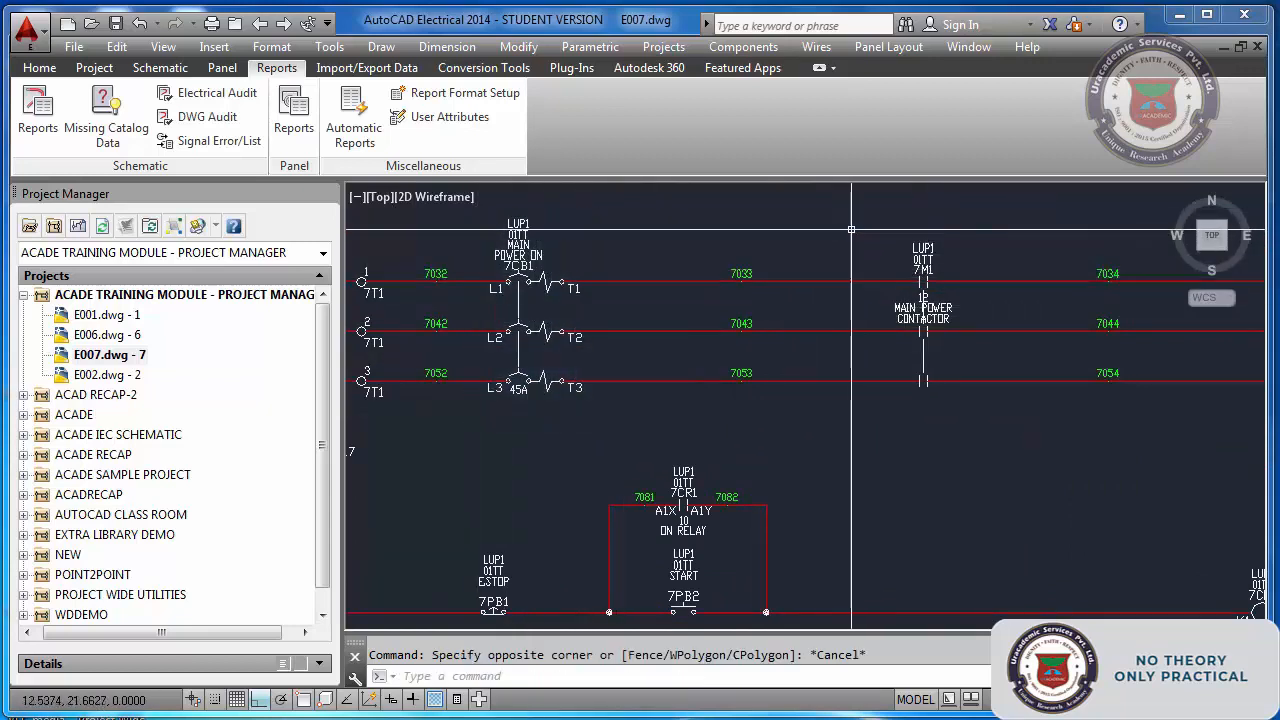
click(852, 226)
scroll(405, 363, down, 3)
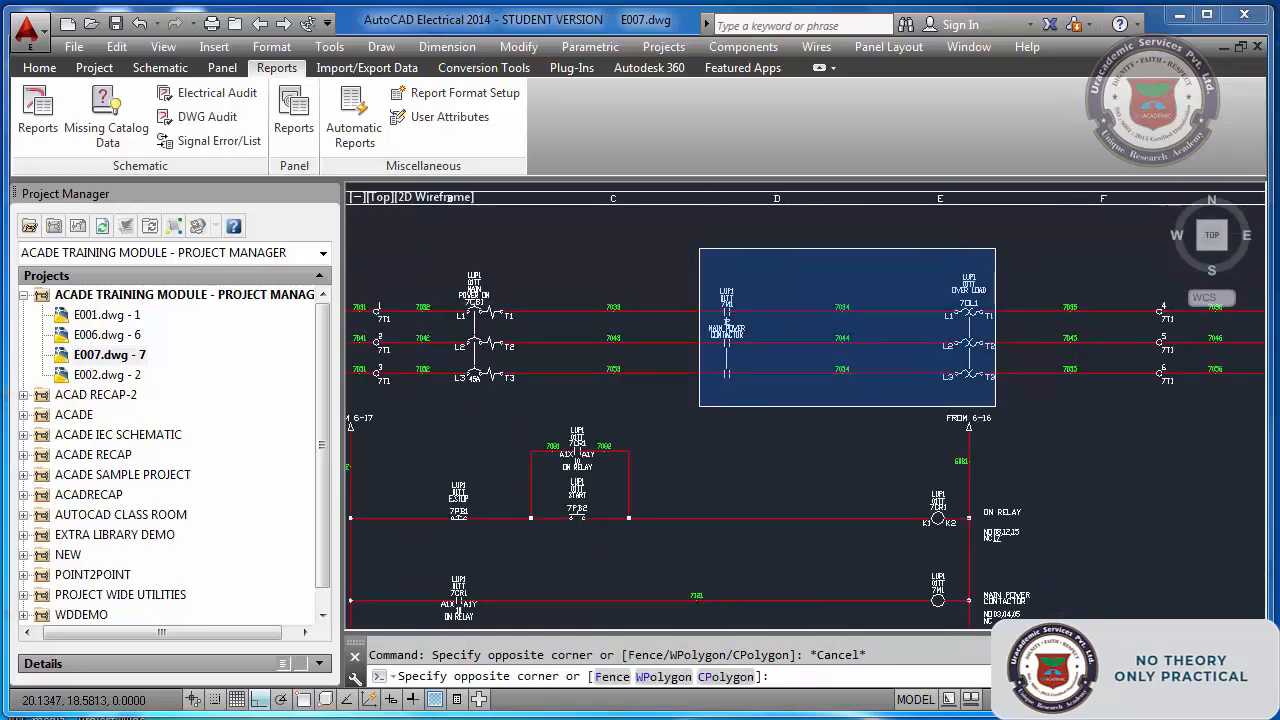
key(Escape)
scroll(843, 363, down, 4)
scroll(657, 323, up, 4)
click(605, 318)
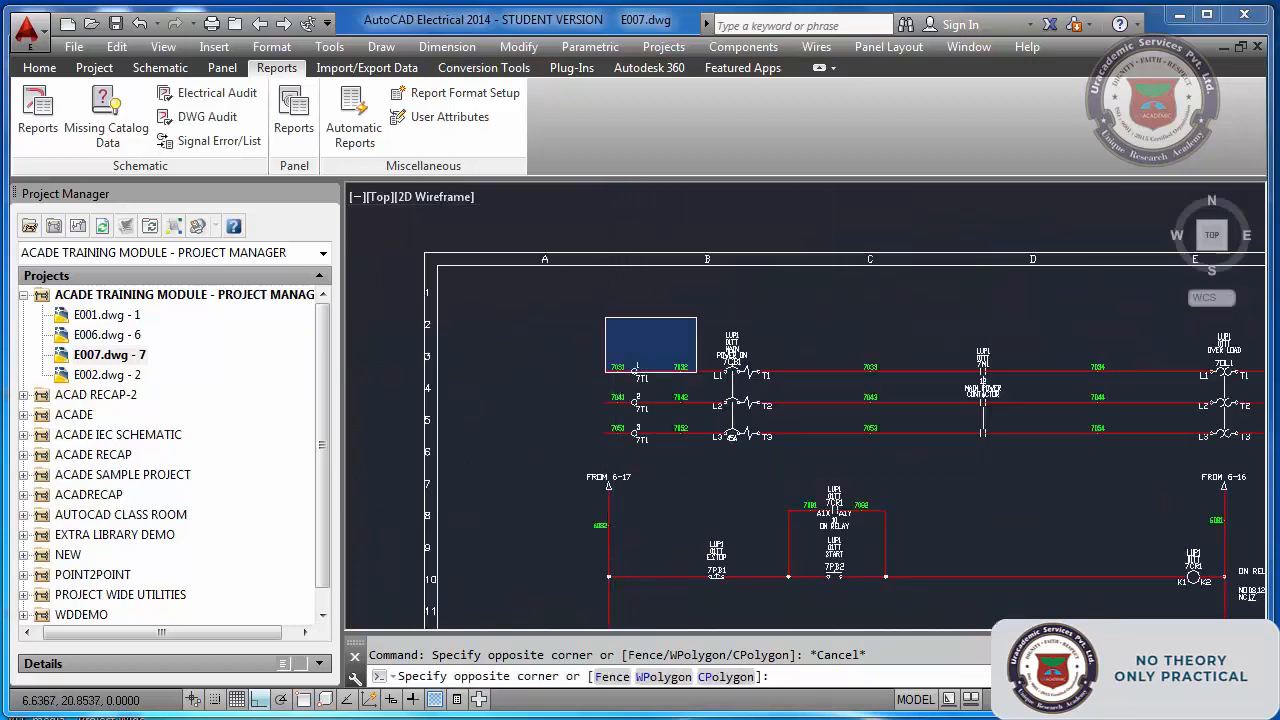
key(Escape)
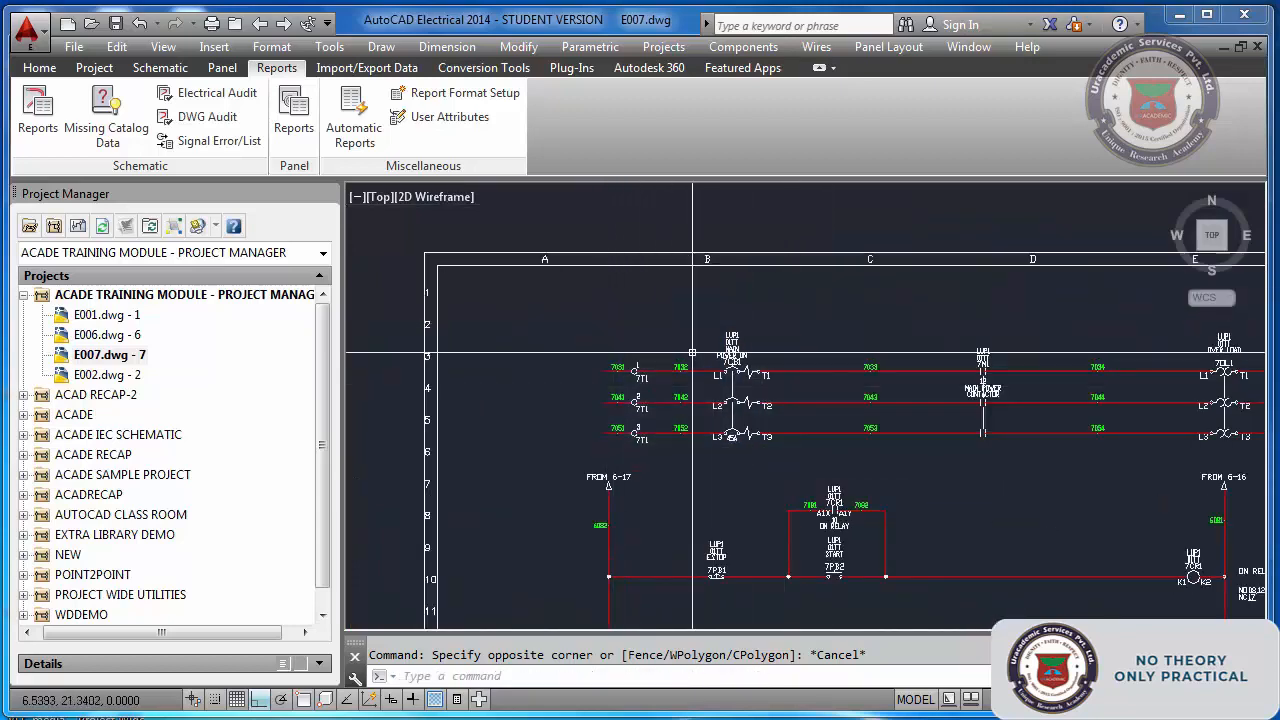
scroll(644, 380, up, 2)
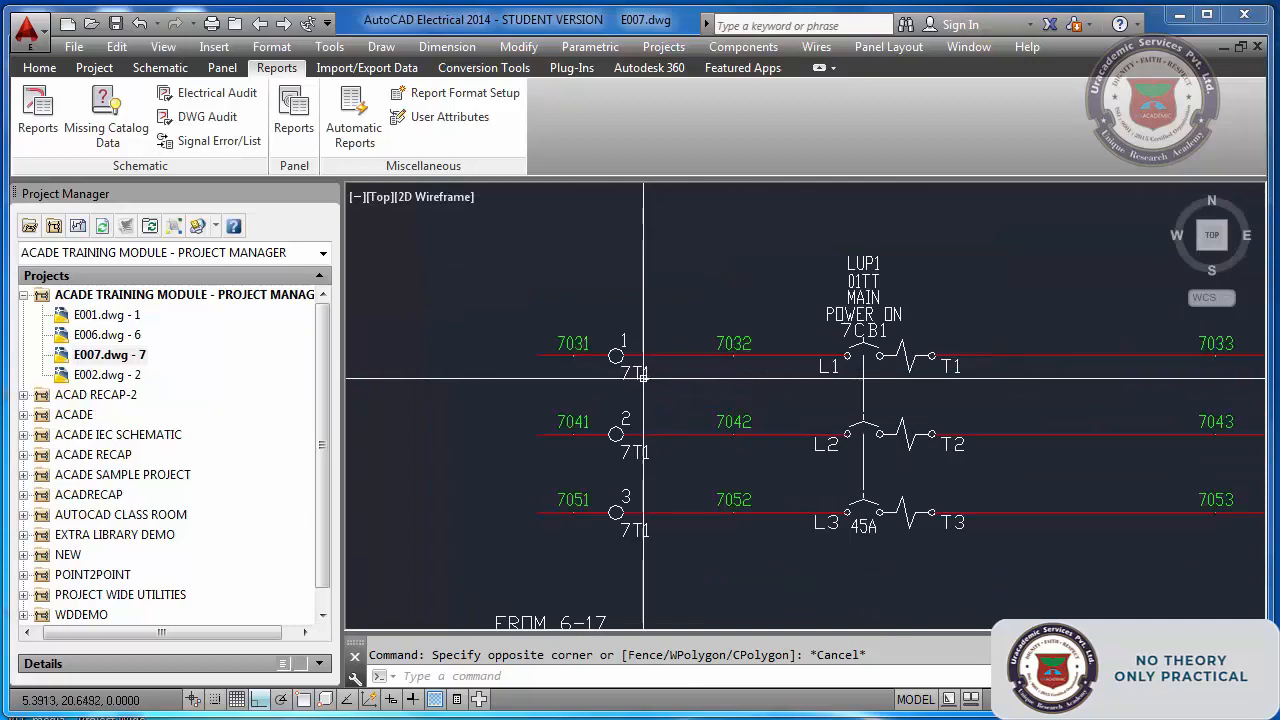
scroll(618, 338, down, 5)
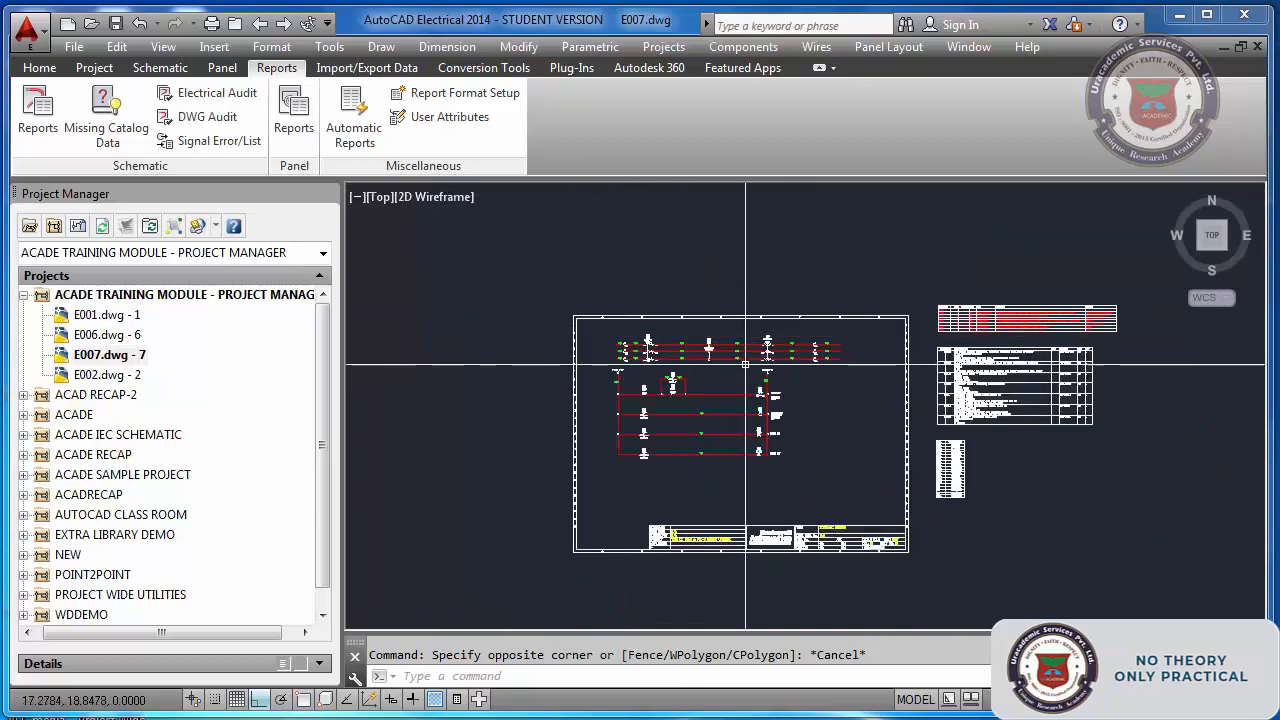
- Compare the From/To table rows for wires 7054, 7044 and 7034 with the wires between 7M1 and 7OL1 in the circuit
scroll(953, 478, up, 8)
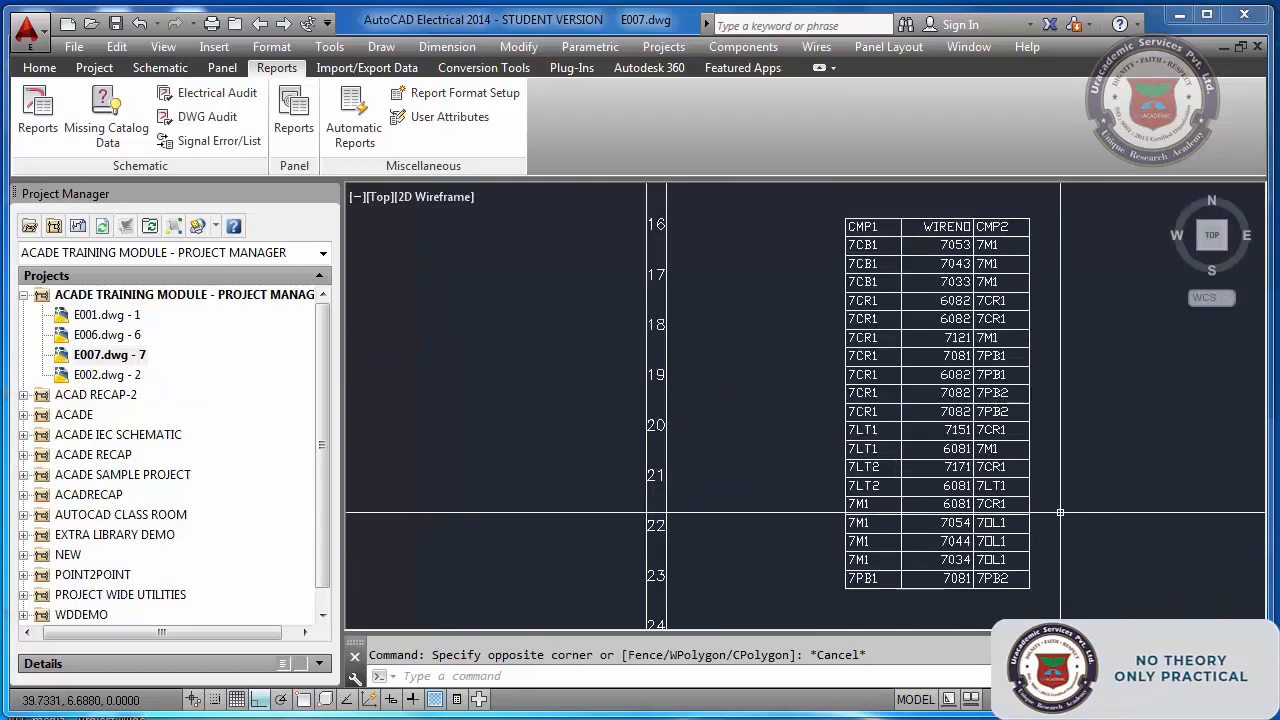
scroll(1060, 513, down, 6)
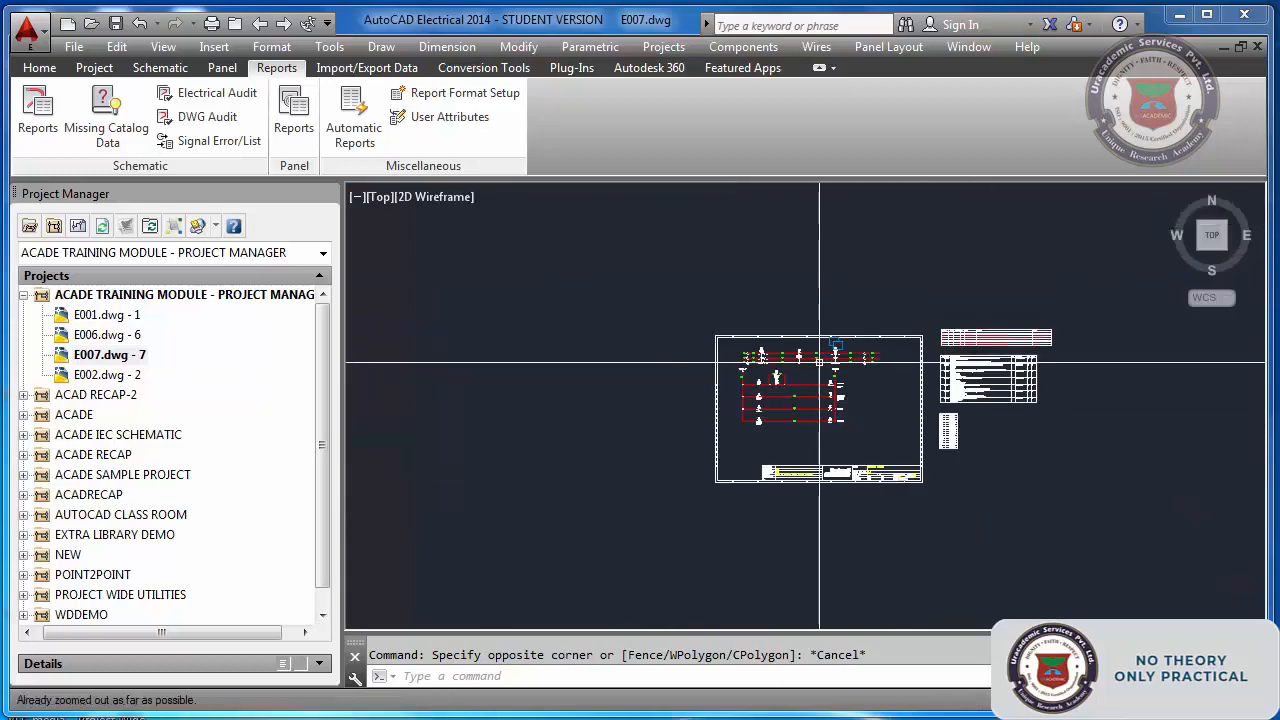
scroll(754, 329, up, 8)
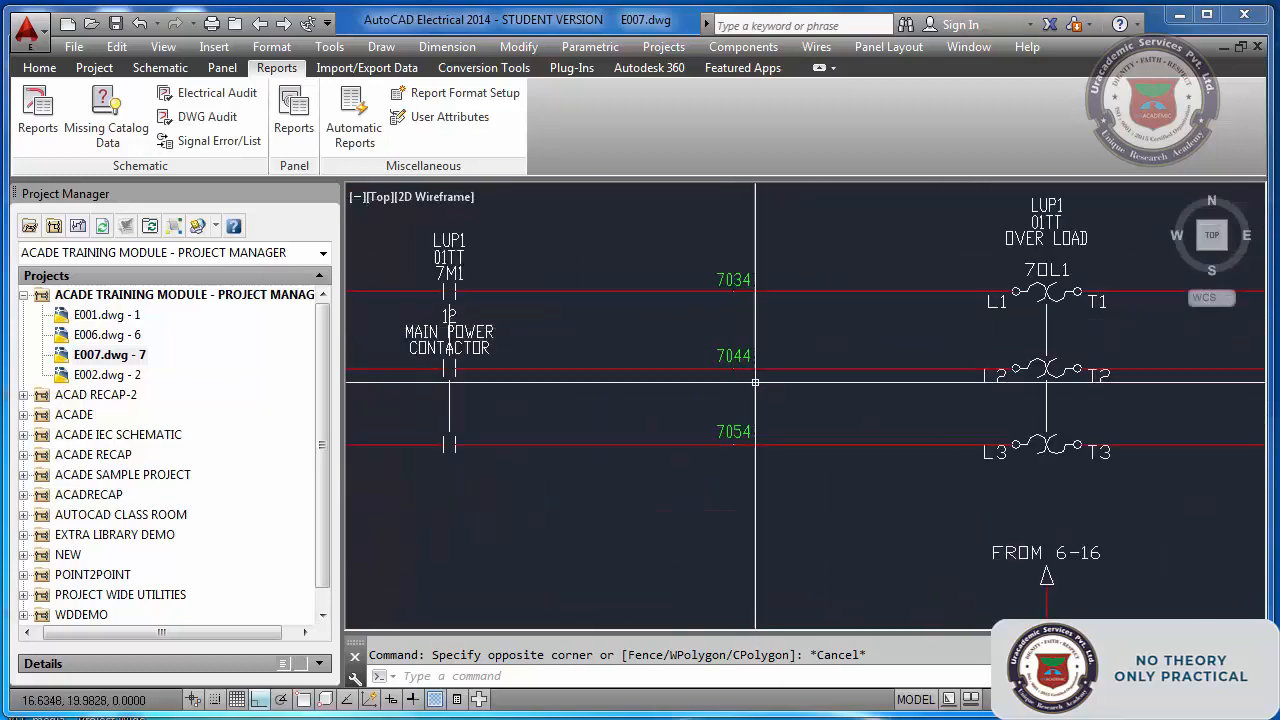
scroll(754, 352, down, 8)
scroll(937, 451, up, 8)
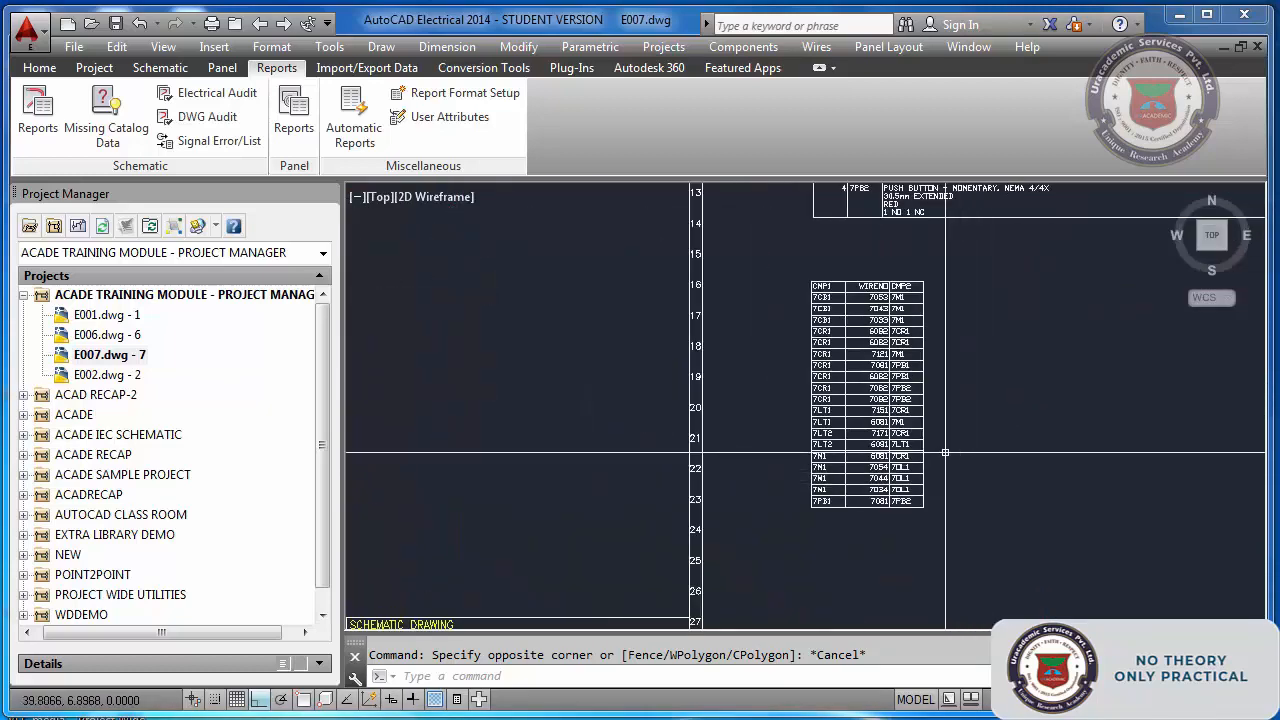
scroll(937, 451, down, 2)
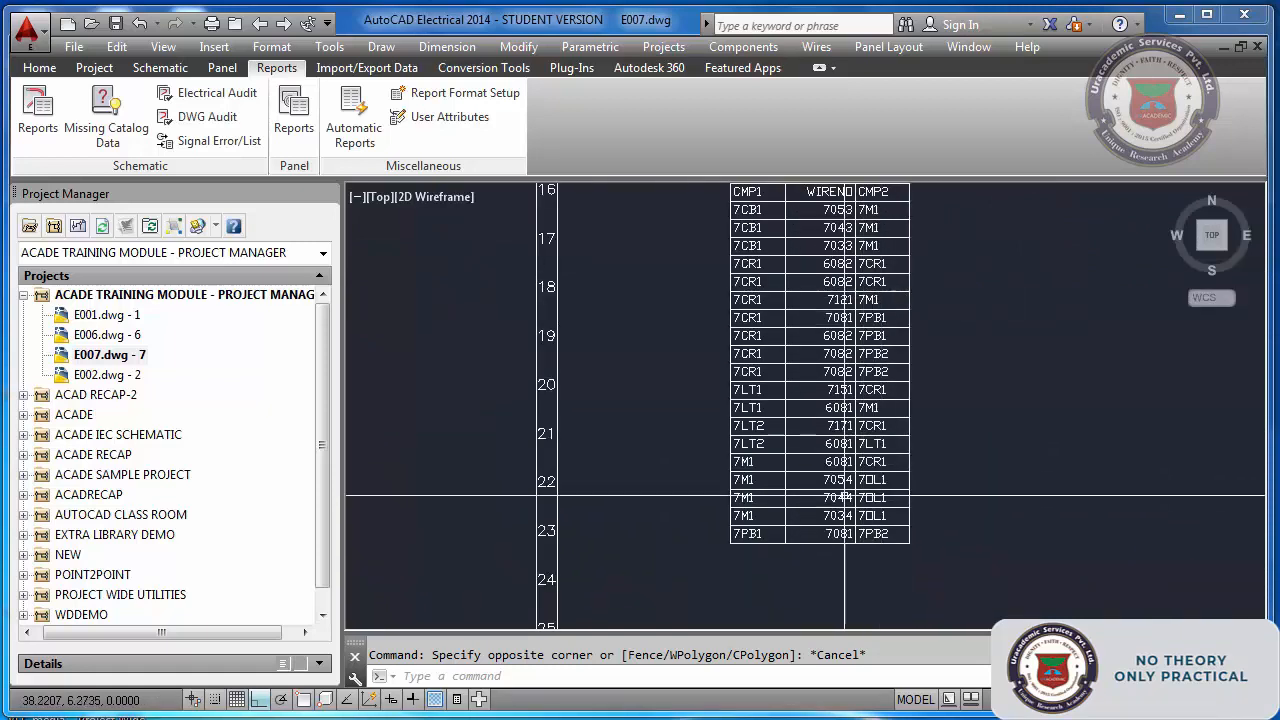
scroll(840, 498, up, 4)
click(527, 410)
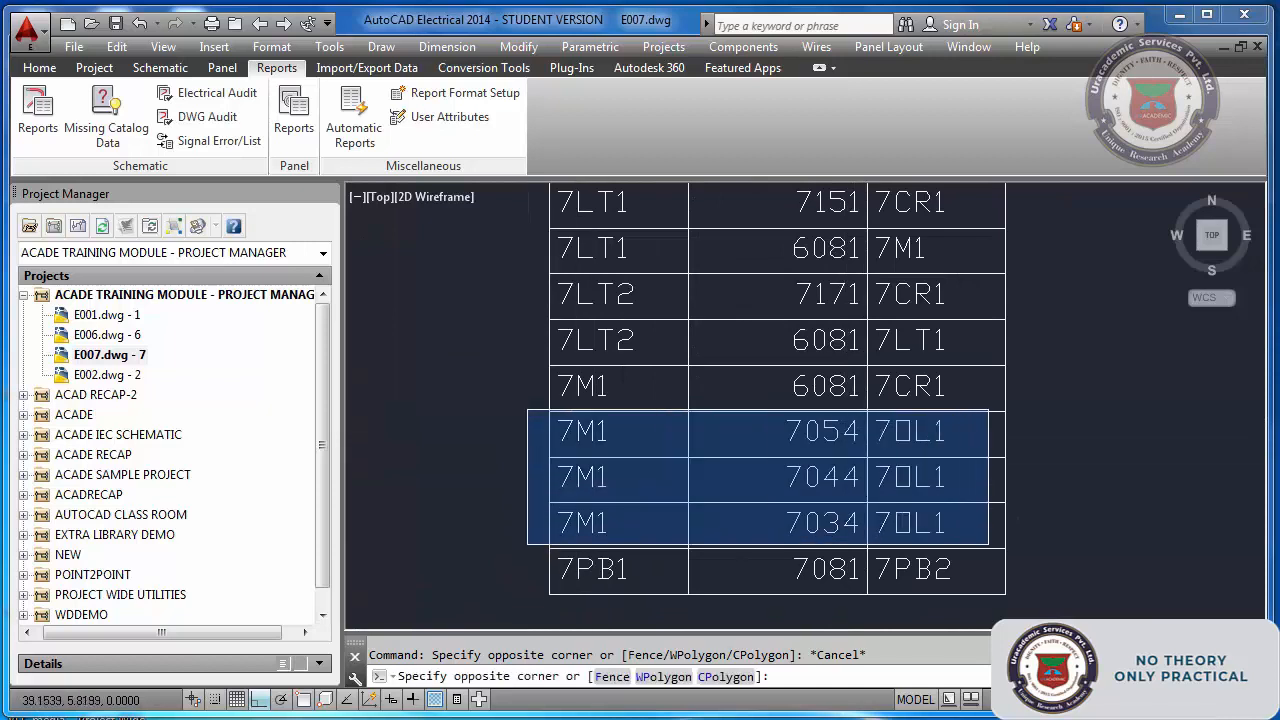
key(Escape)
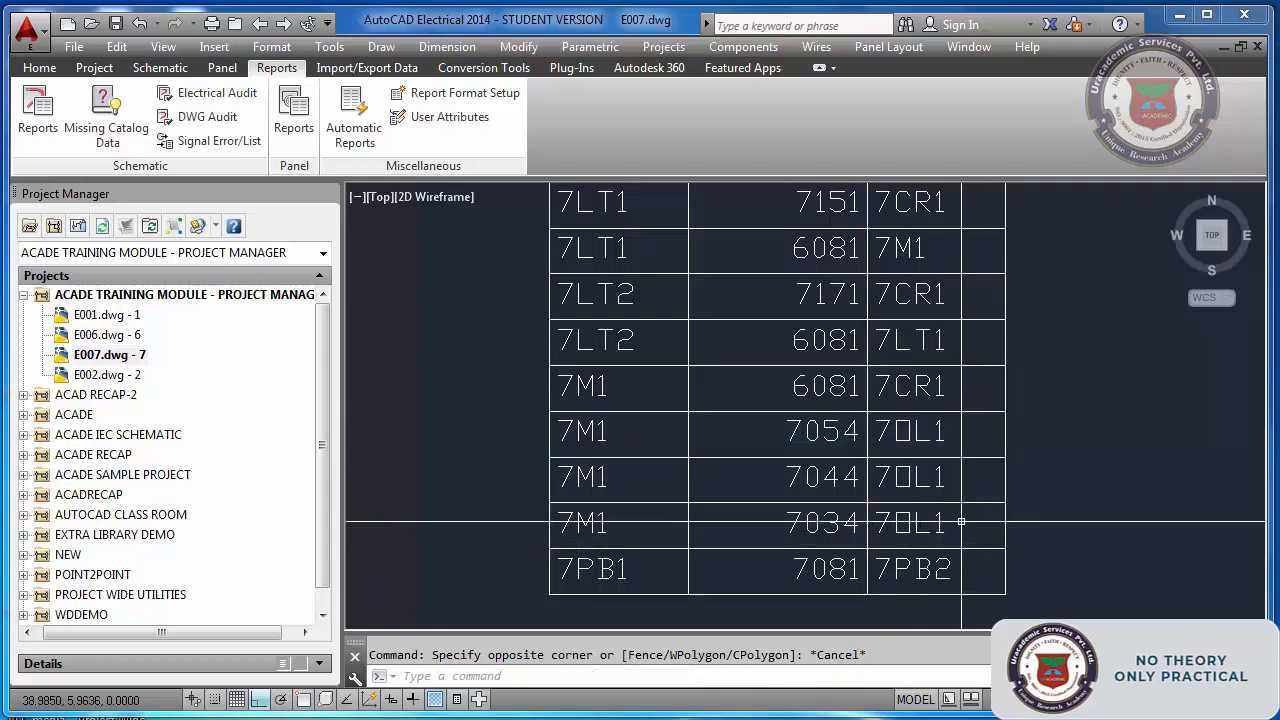
scroll(943, 531, down, 8)
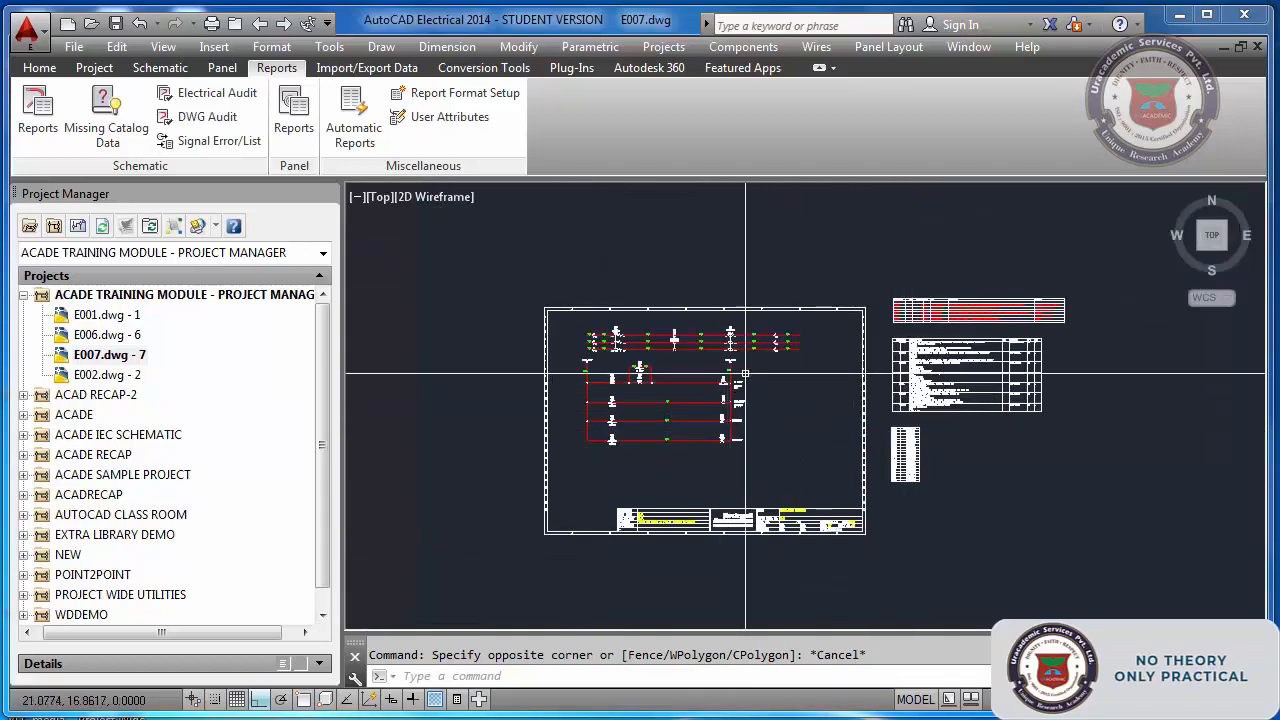
- Generate a Component Wire List report for the whole active drawing, saving the drawing first, and review the report's rows
click(38, 118)
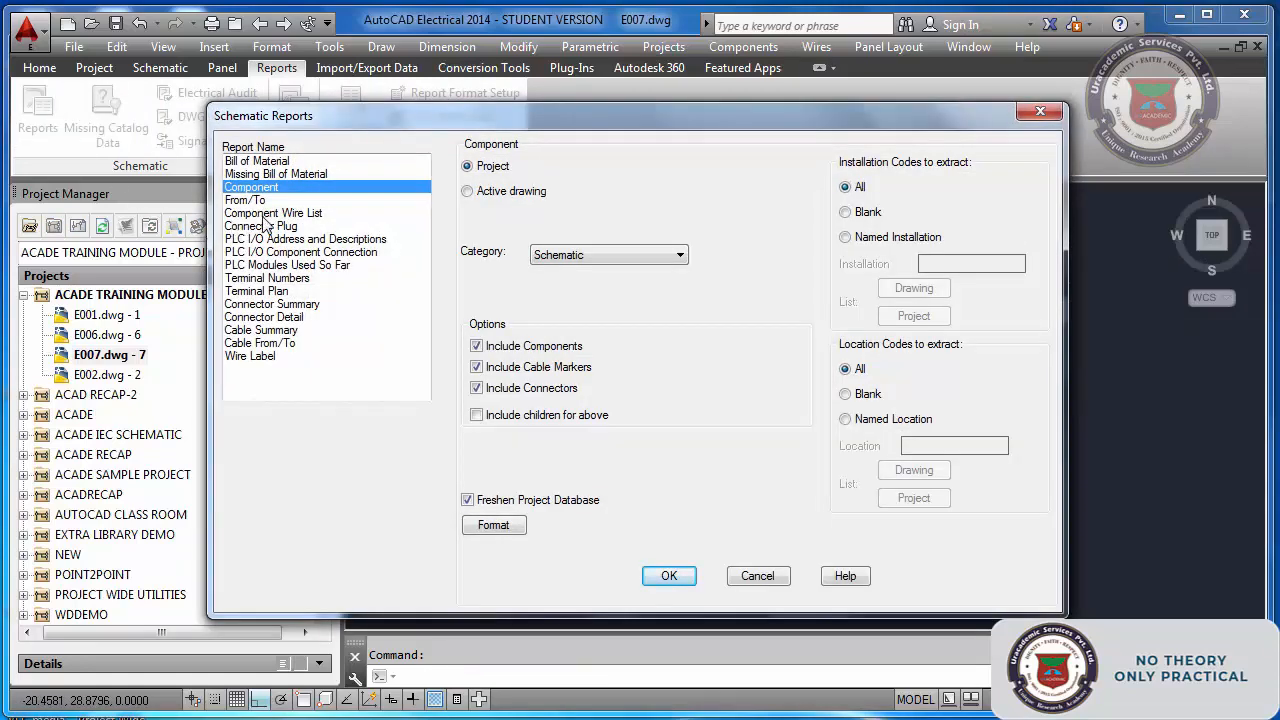
click(268, 214)
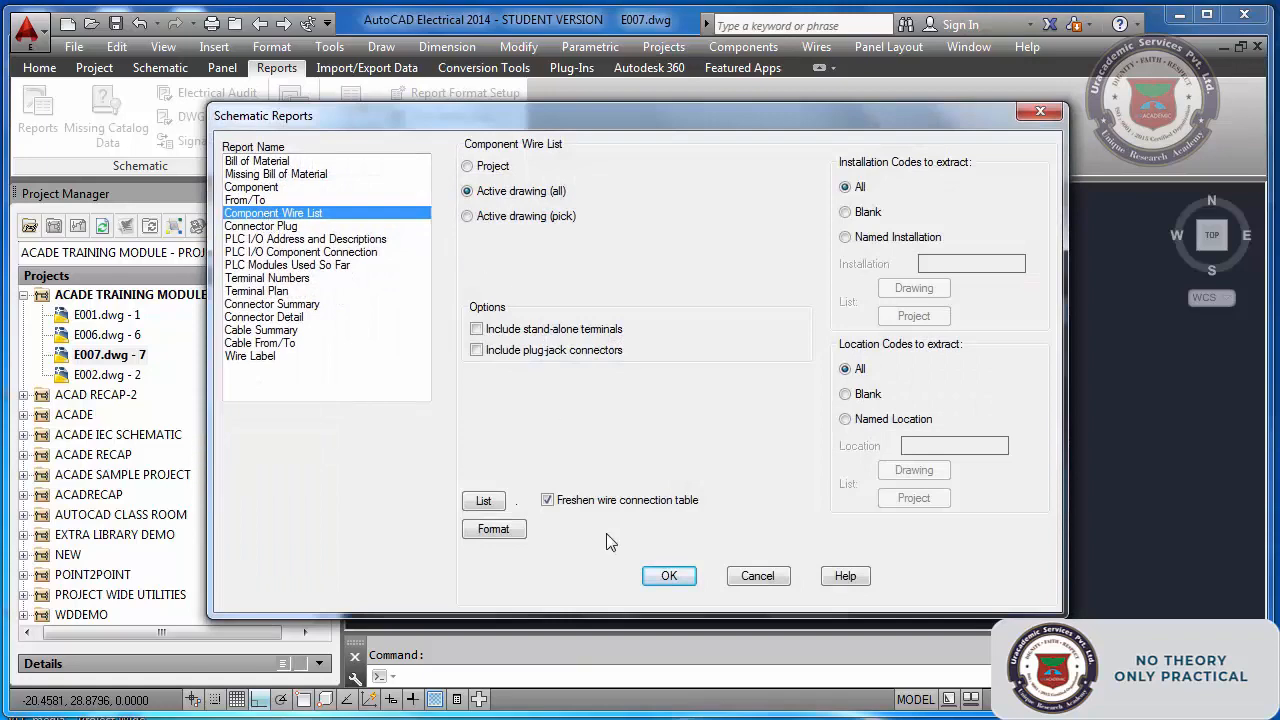
click(668, 578)
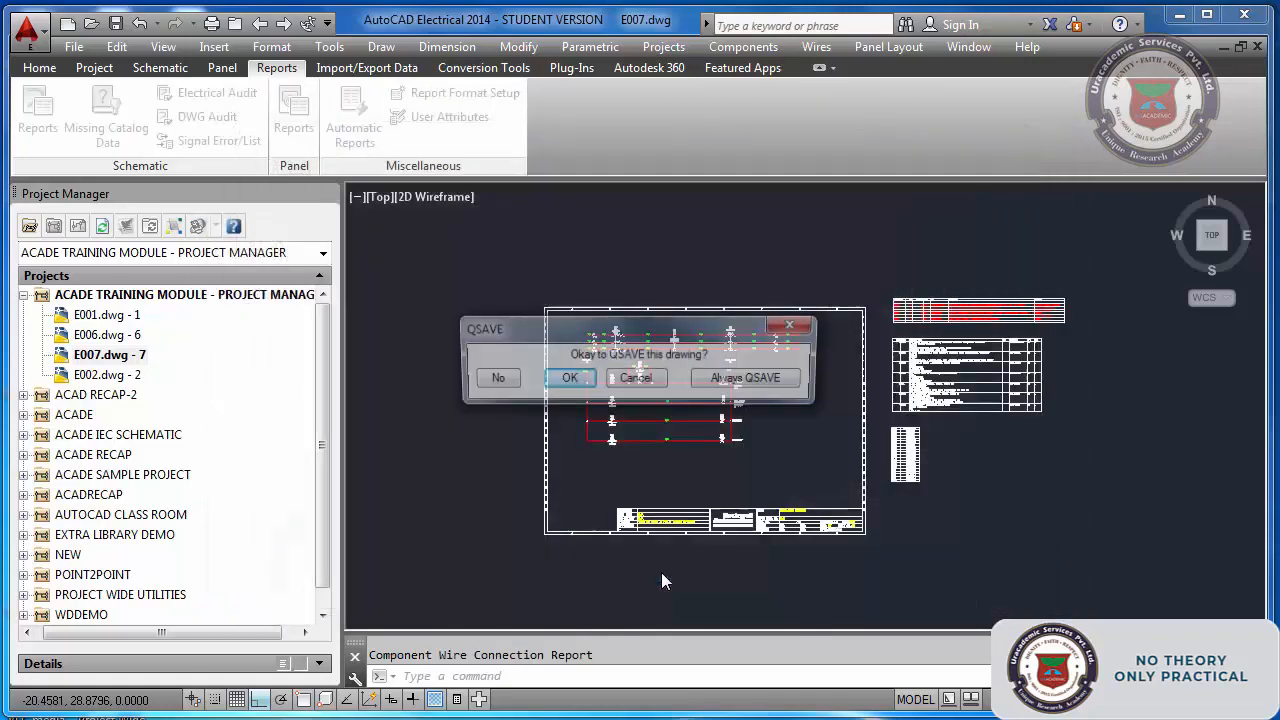
click(567, 379)
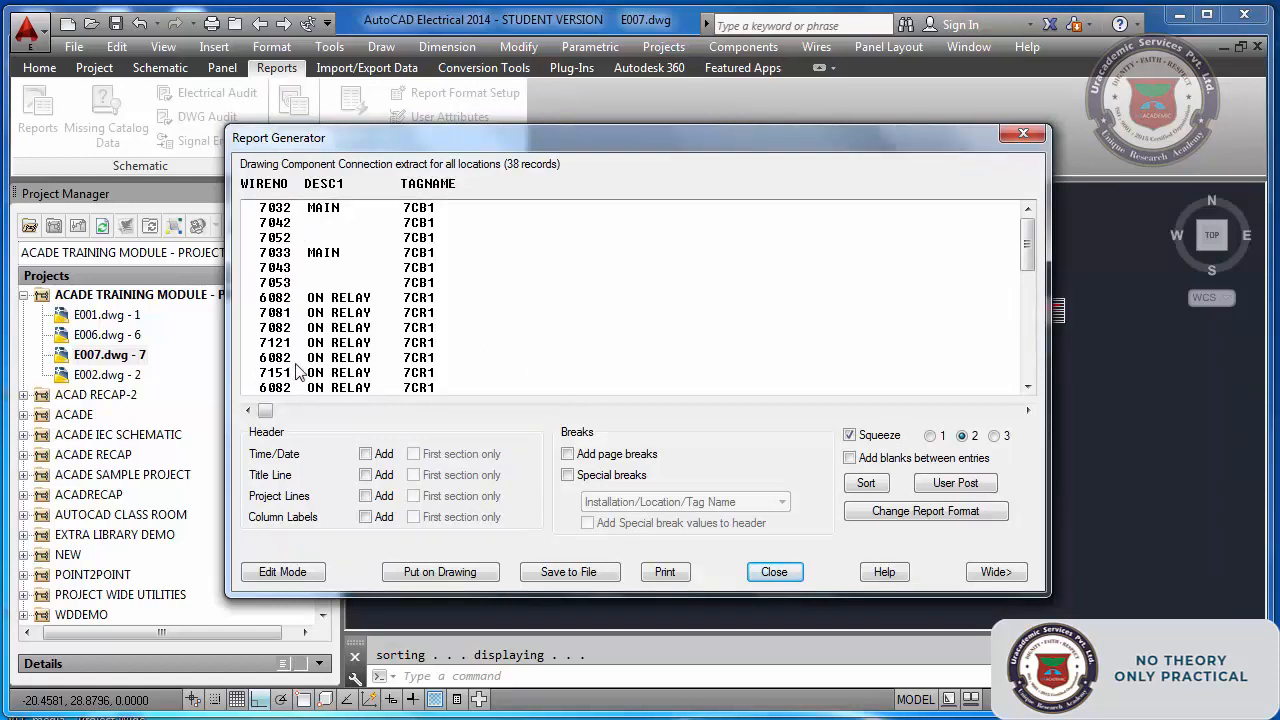
drag(1027, 266, 1016, 378)
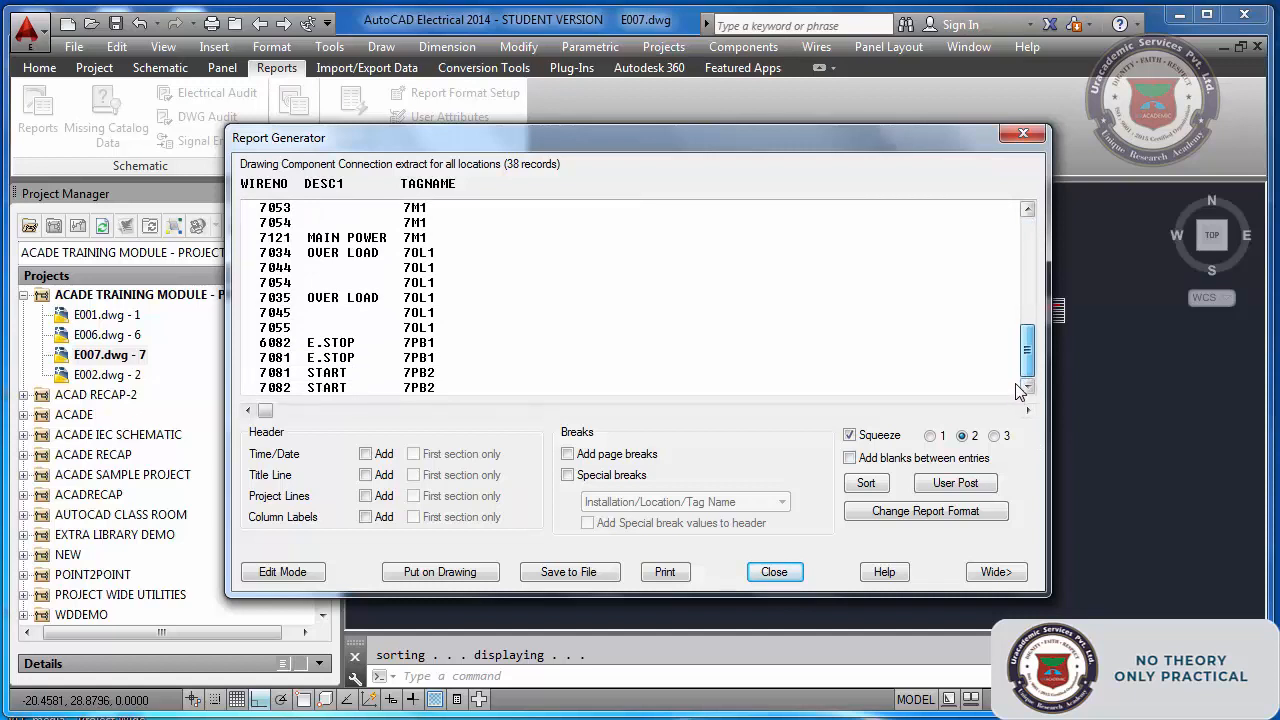
scroll(1020, 380, up, 7)
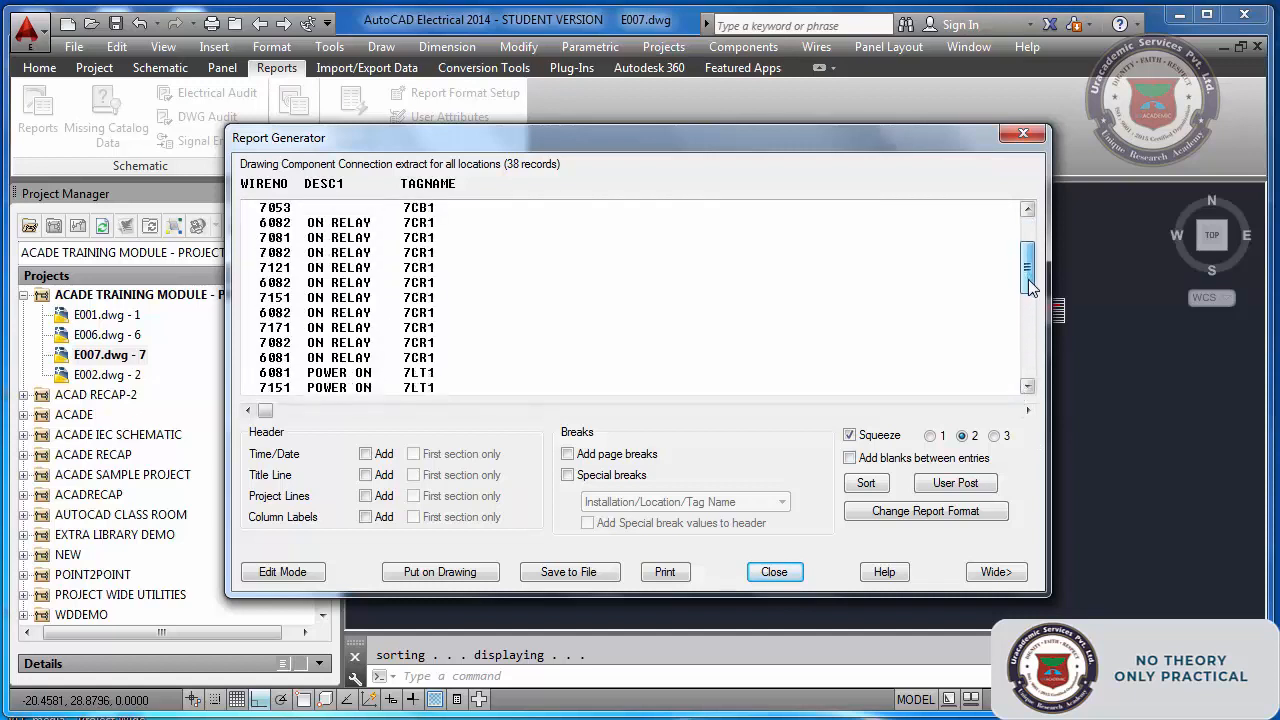
- Review the Component Wire List's report fields and the justification options for WIRENO, and cancel the format dialog
click(930, 512)
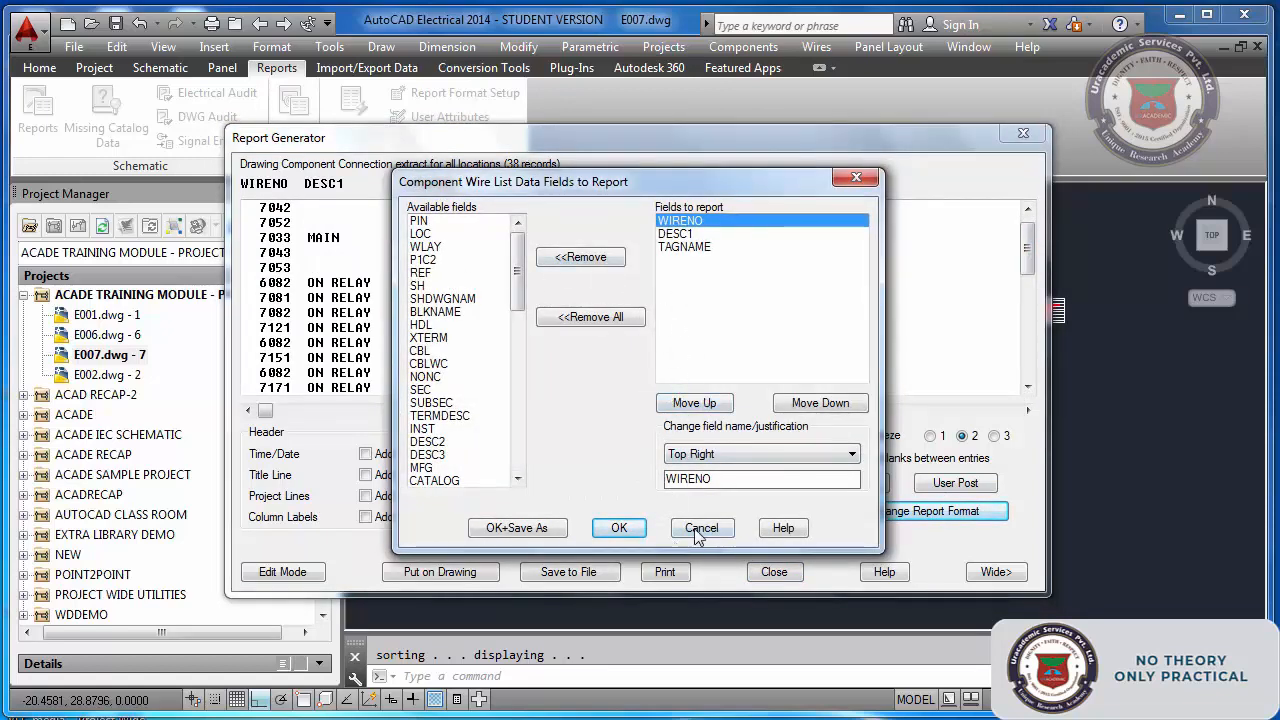
click(758, 455)
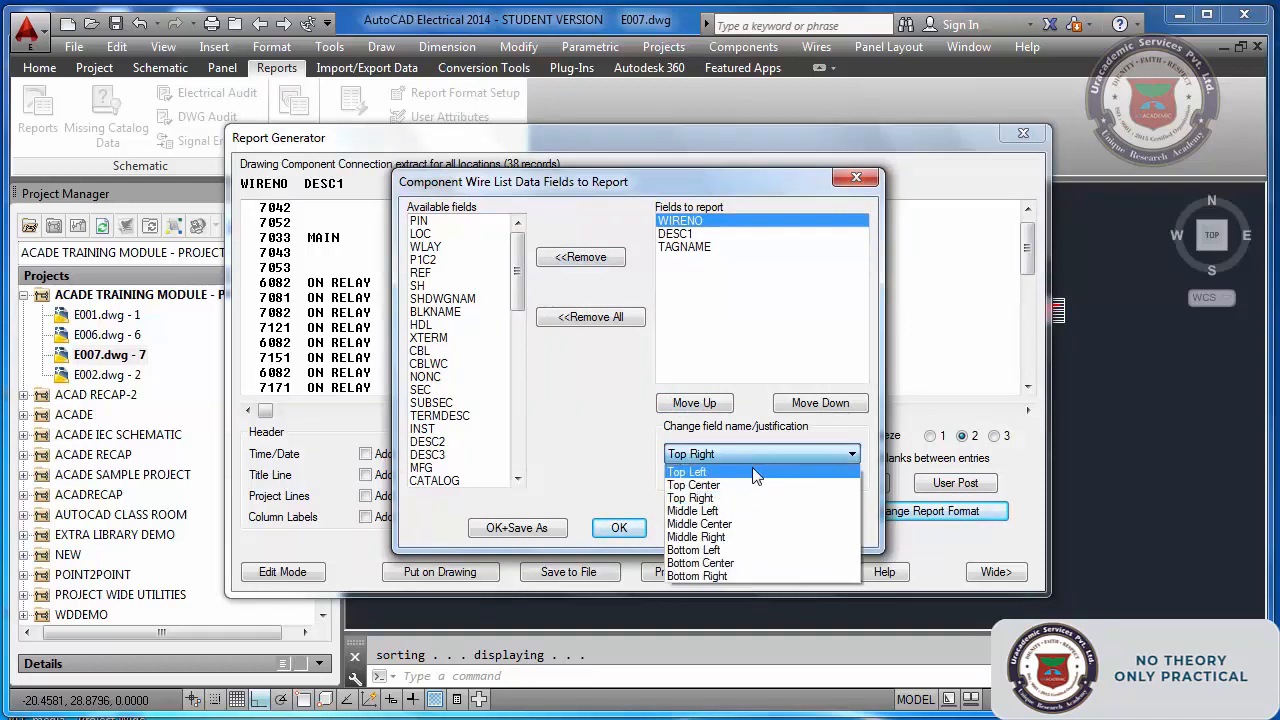
click(636, 424)
click(691, 530)
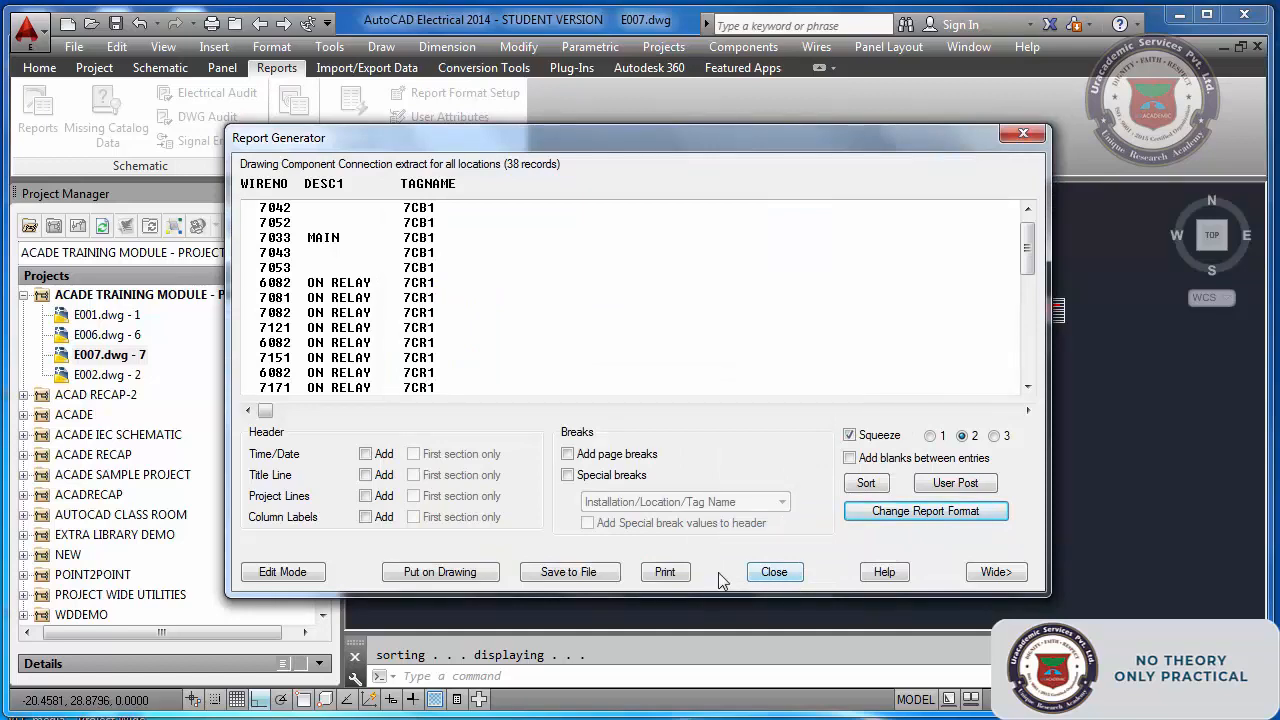
- Insert the Component Wire List as a table beside the From/To table, below the Bill of Material table, and close the report
click(441, 573)
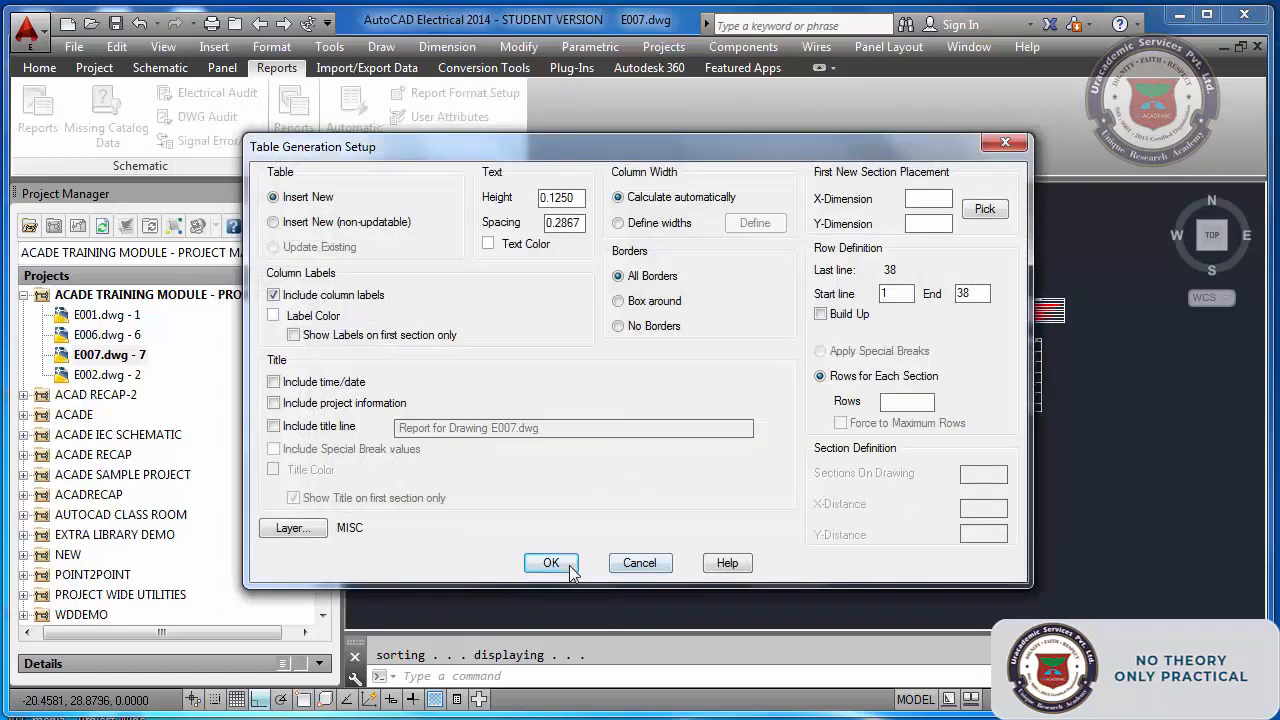
click(552, 561)
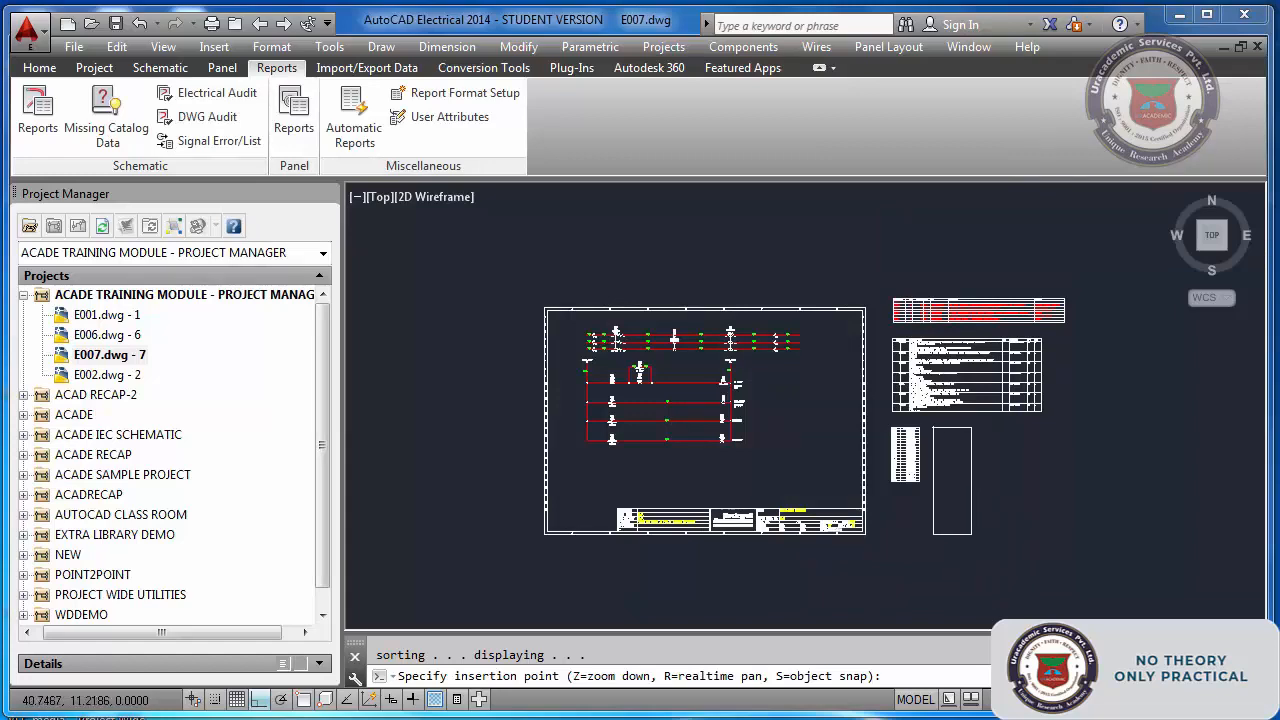
click(911, 470)
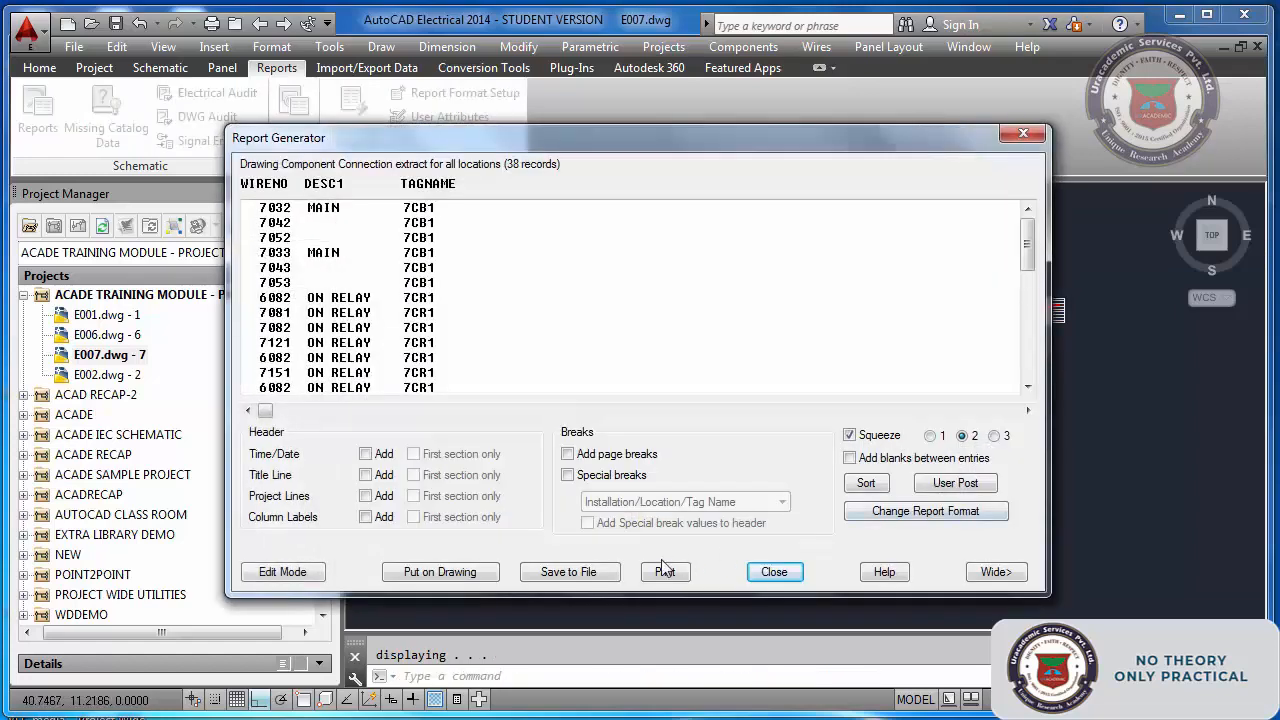
click(773, 572)
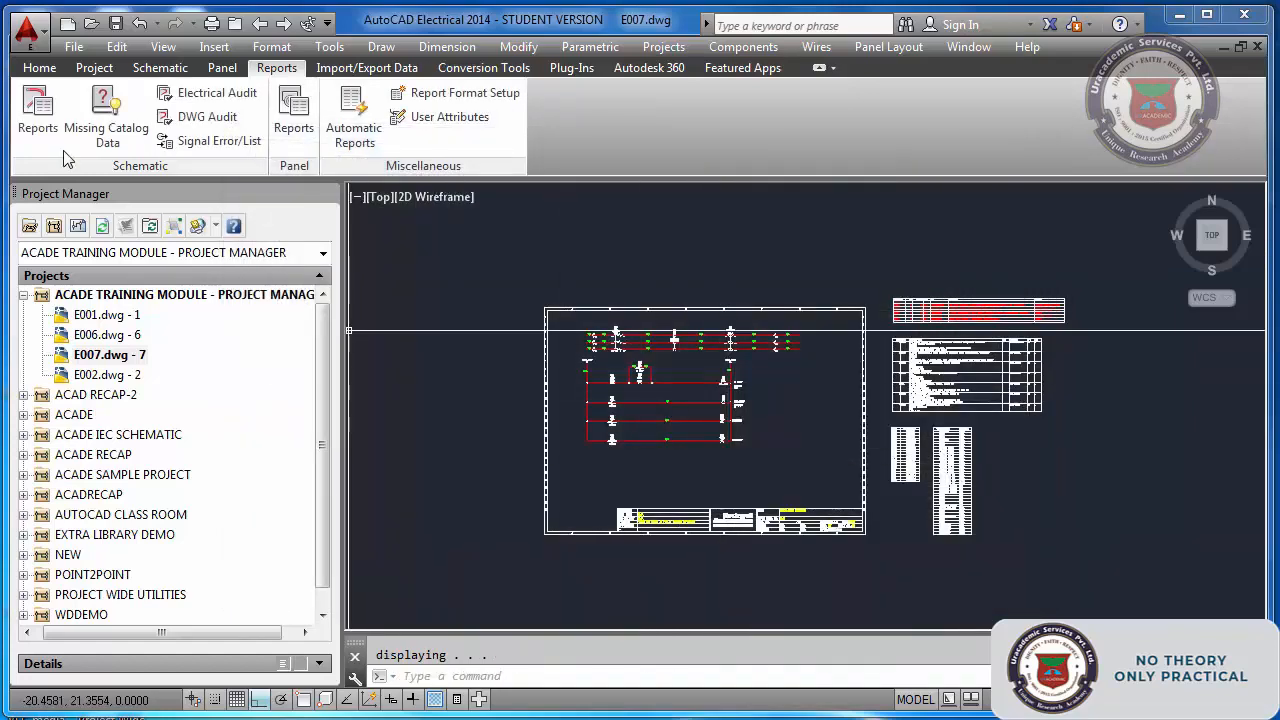
- Review the available schematic report types and cancel without running a report
click(40, 118)
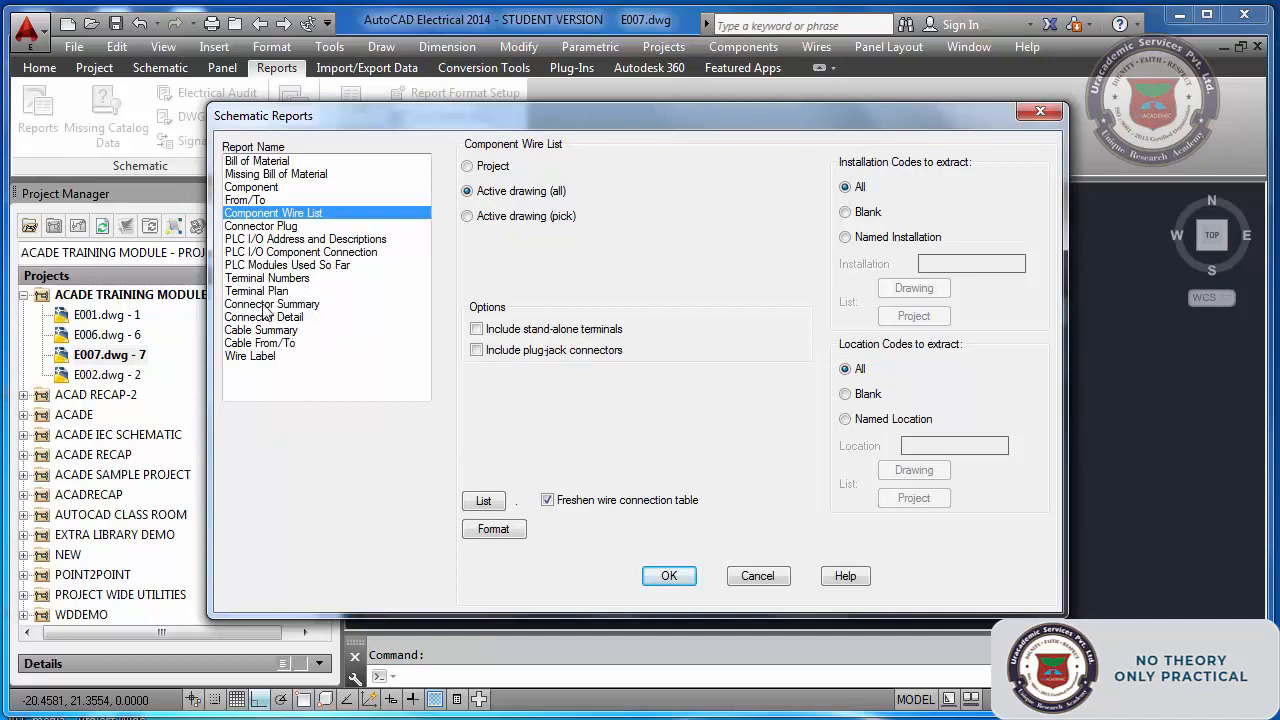
click(757, 577)
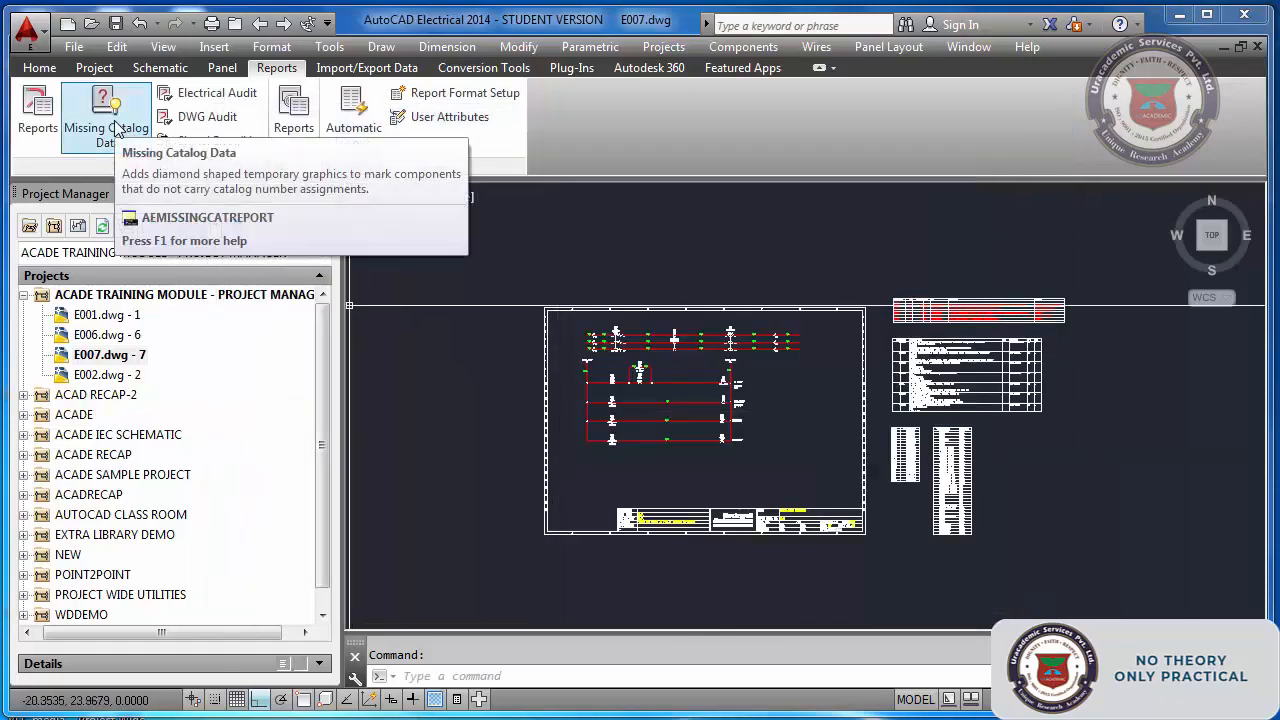
- Mark the components on the active drawing that lack catalog assignments, using Missing Catalog Data
scroll(694, 440, up, 4)
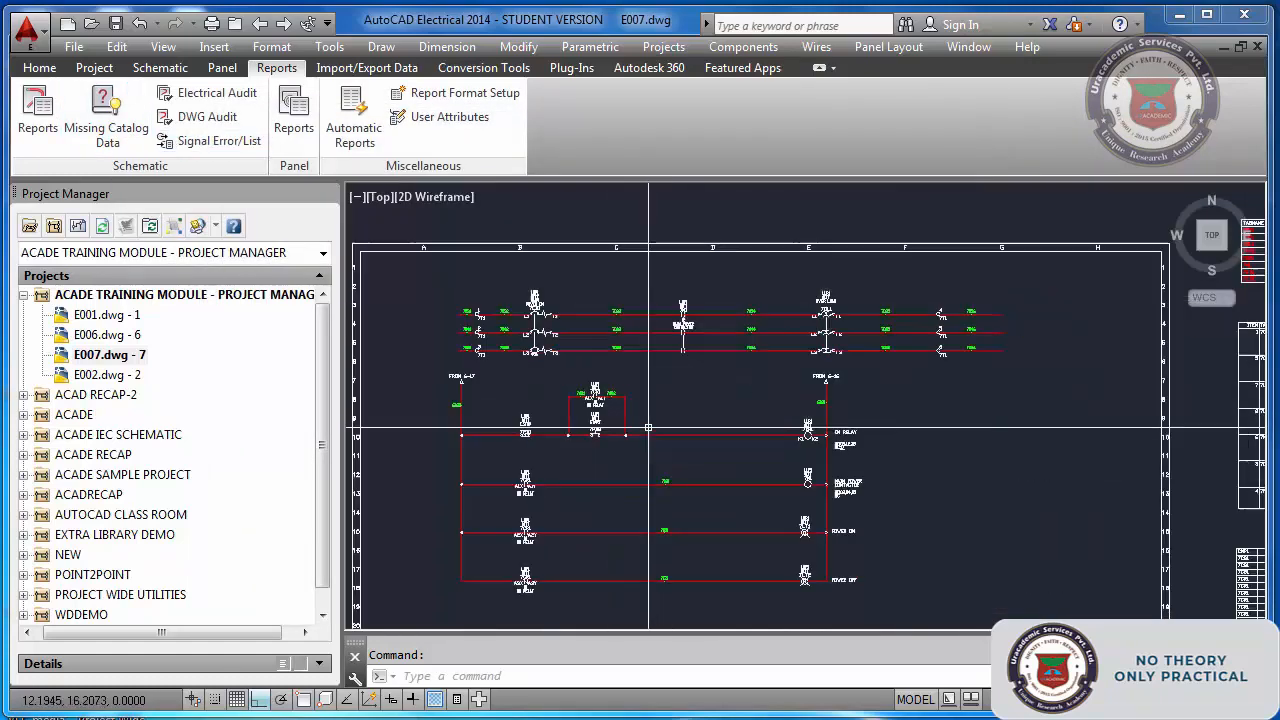
scroll(800, 498, up, 1)
scroll(738, 450, down, 2)
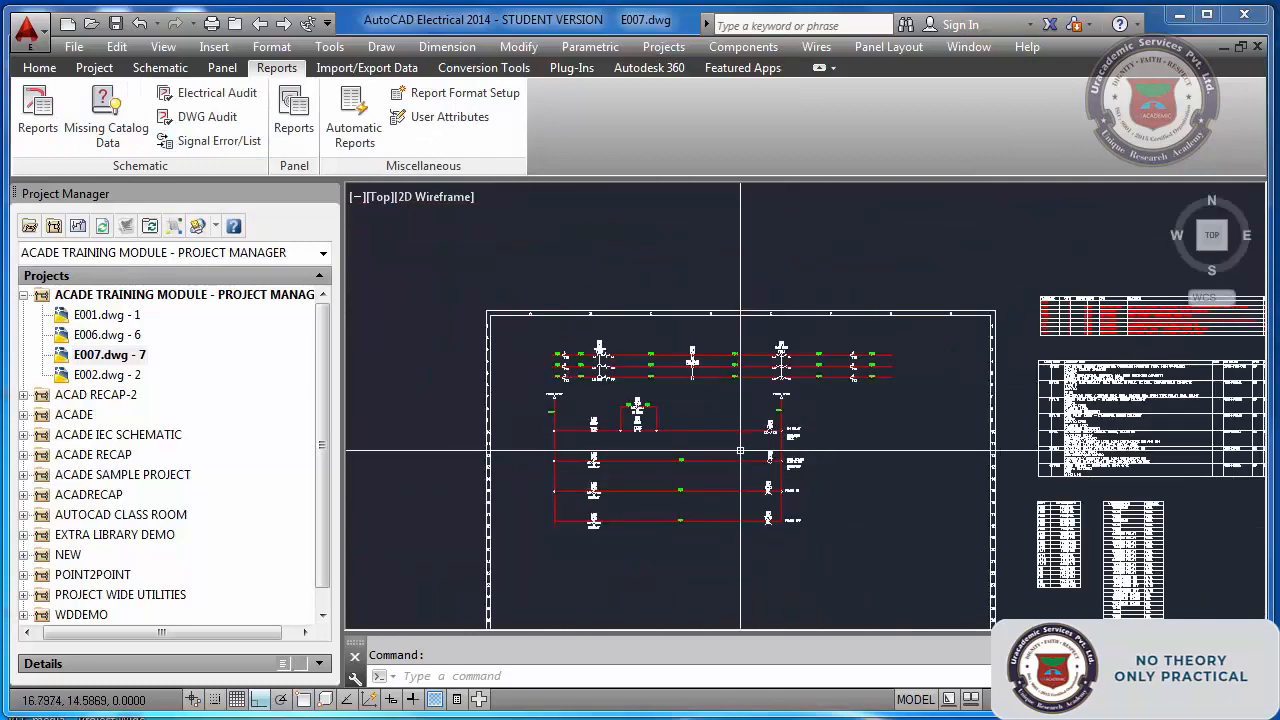
scroll(671, 499, up, 1)
scroll(676, 489, up, 2)
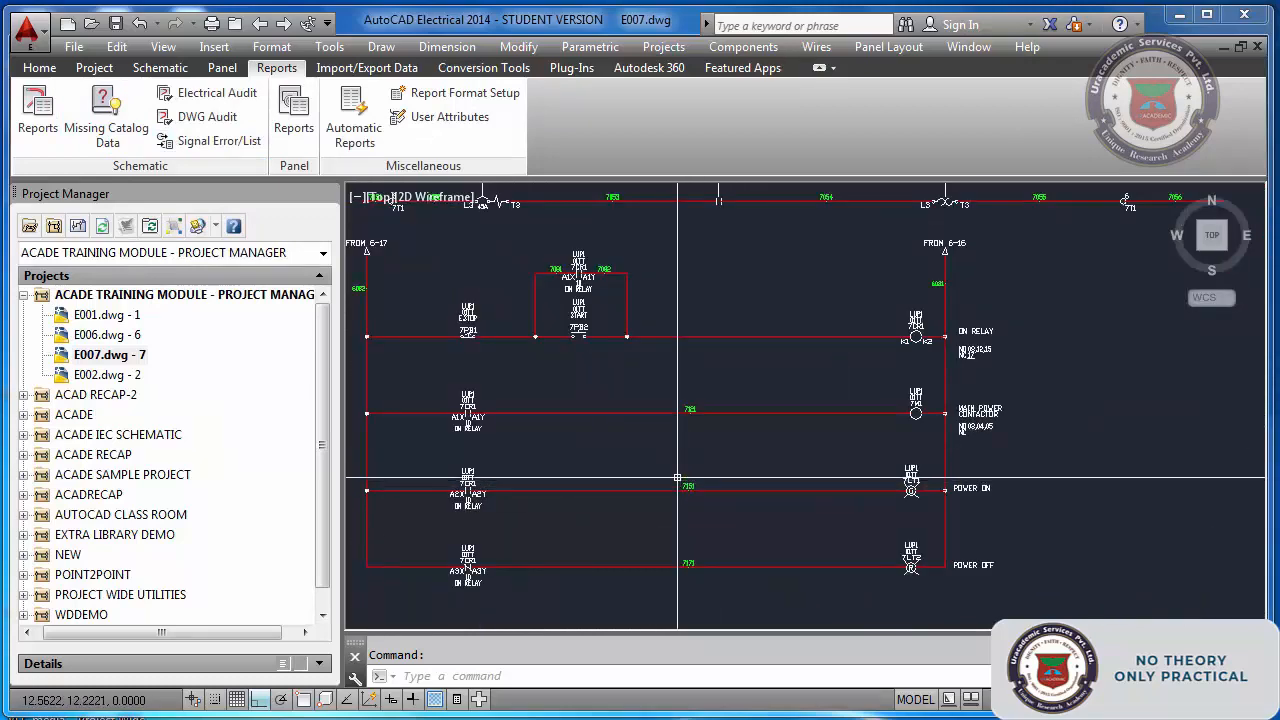
scroll(687, 458, down, 2)
scroll(771, 322, up, 2)
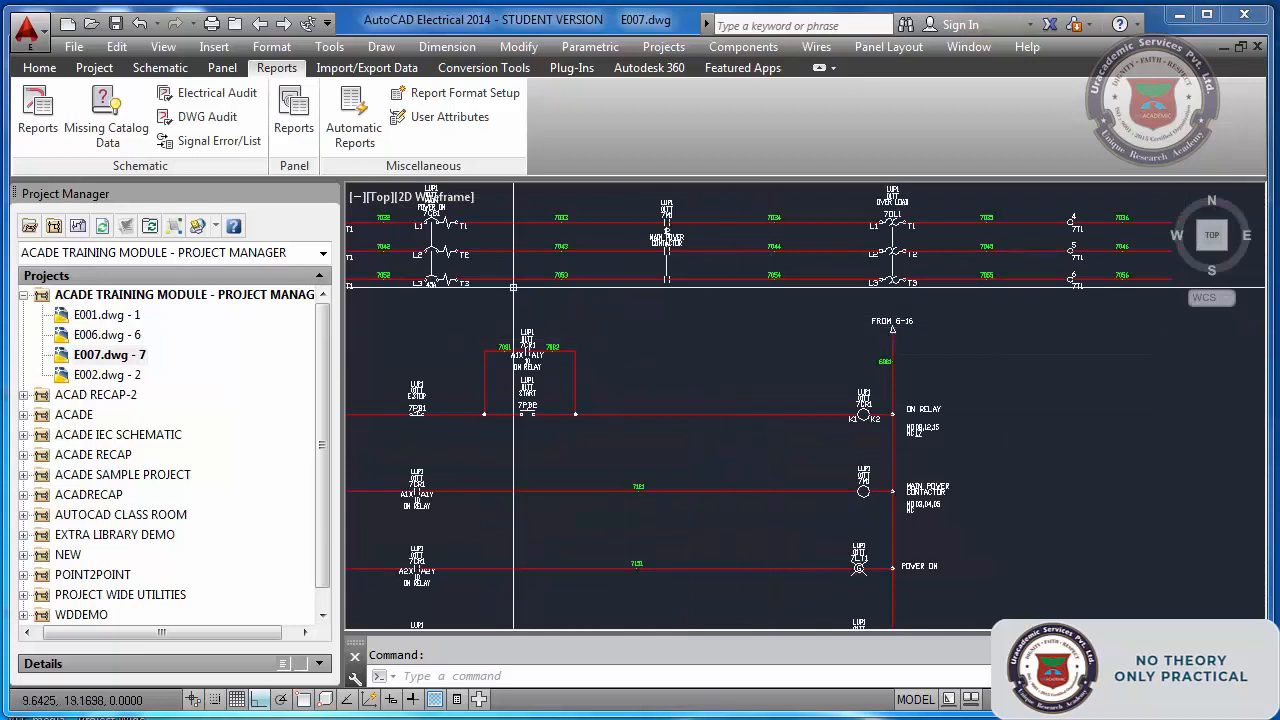
click(127, 120)
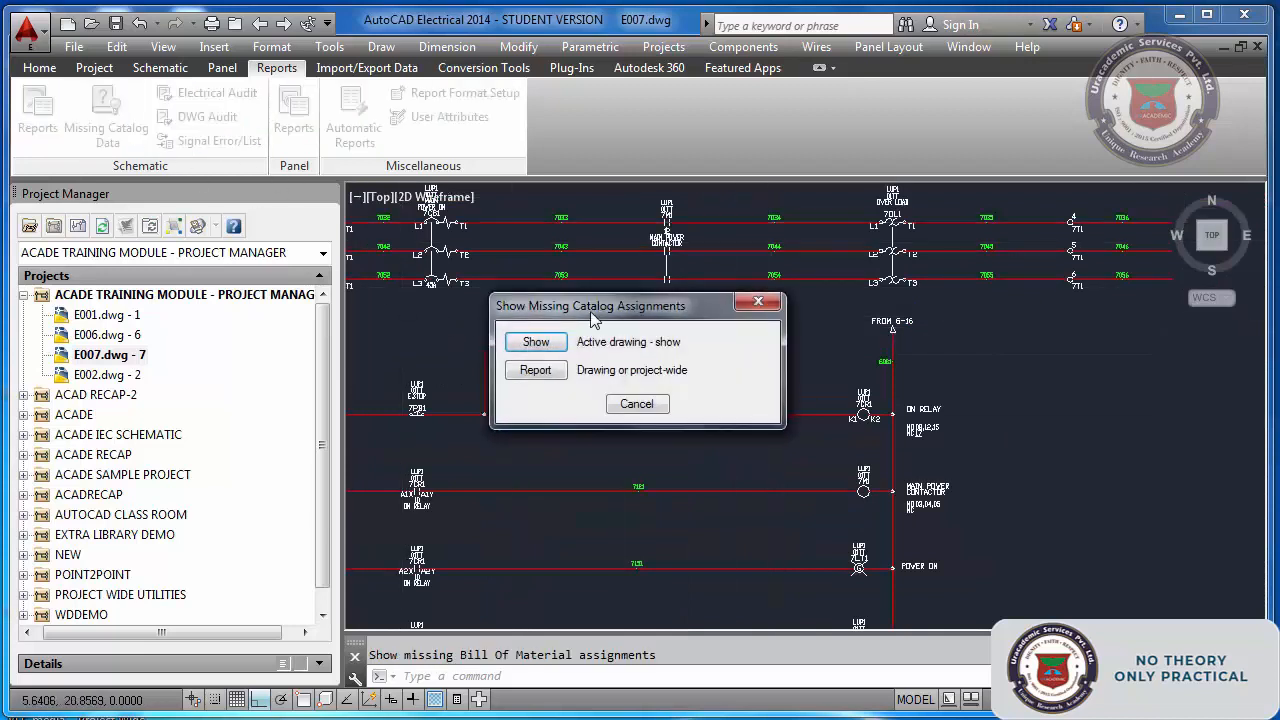
drag(592, 316, 738, 320)
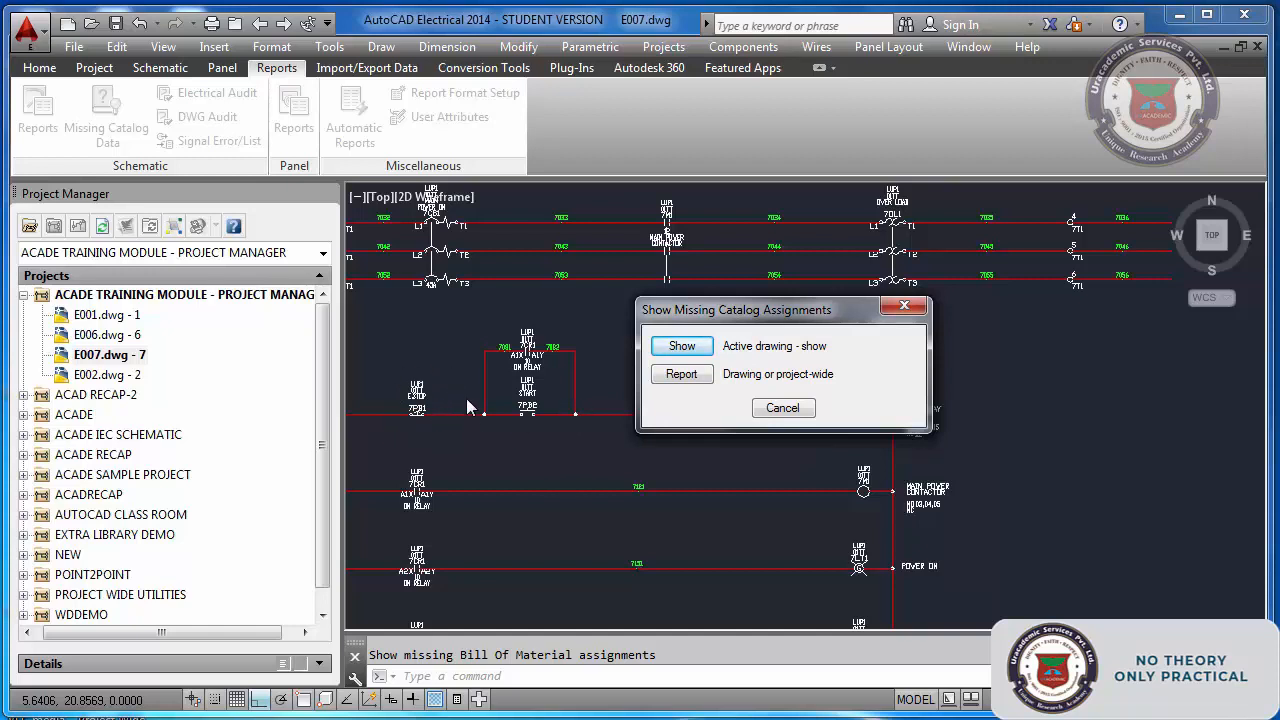
click(684, 347)
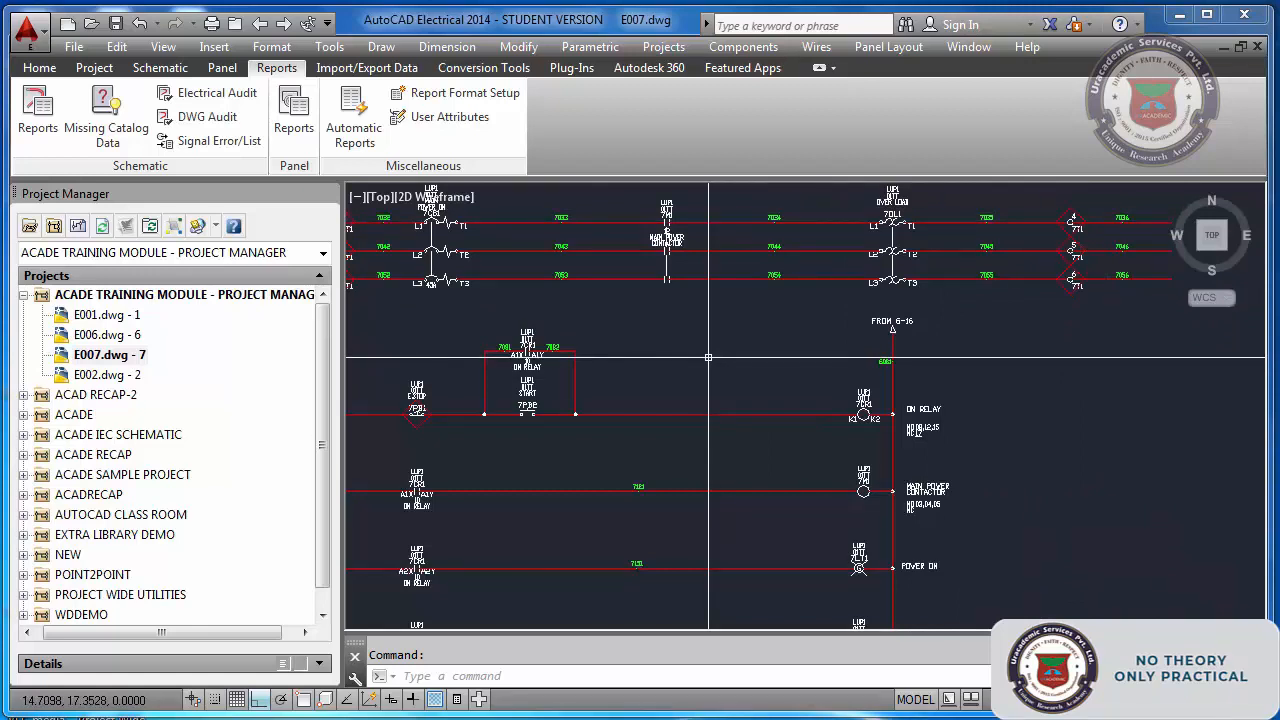
- Generate a project Missing Bill of Material report for E007.dwg only, saving the drawing first, and leave the report
click(113, 110)
click(113, 110)
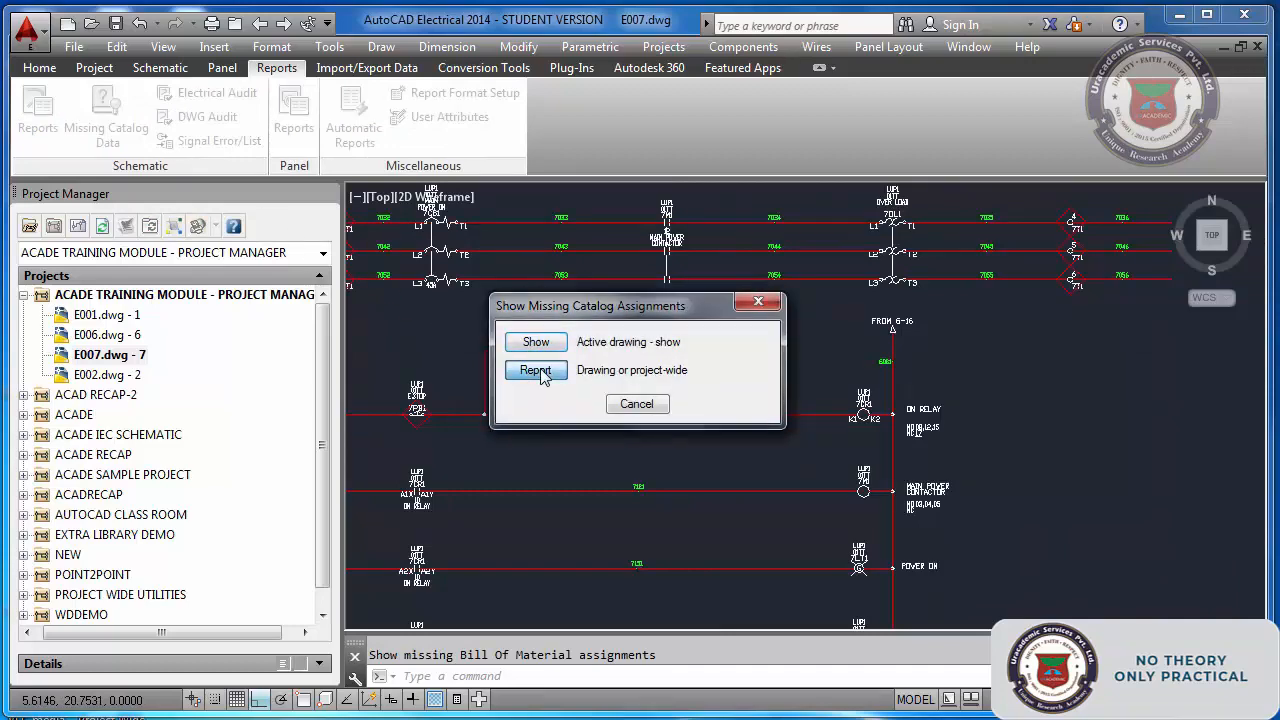
click(536, 368)
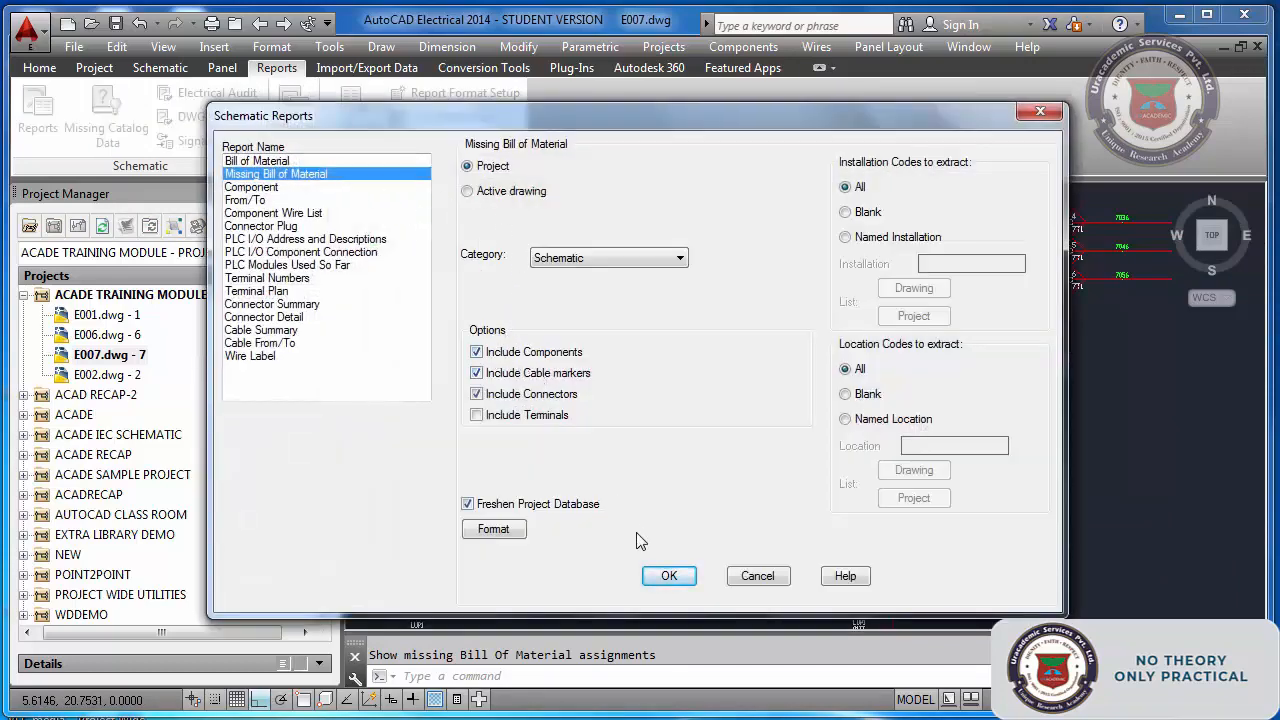
click(668, 577)
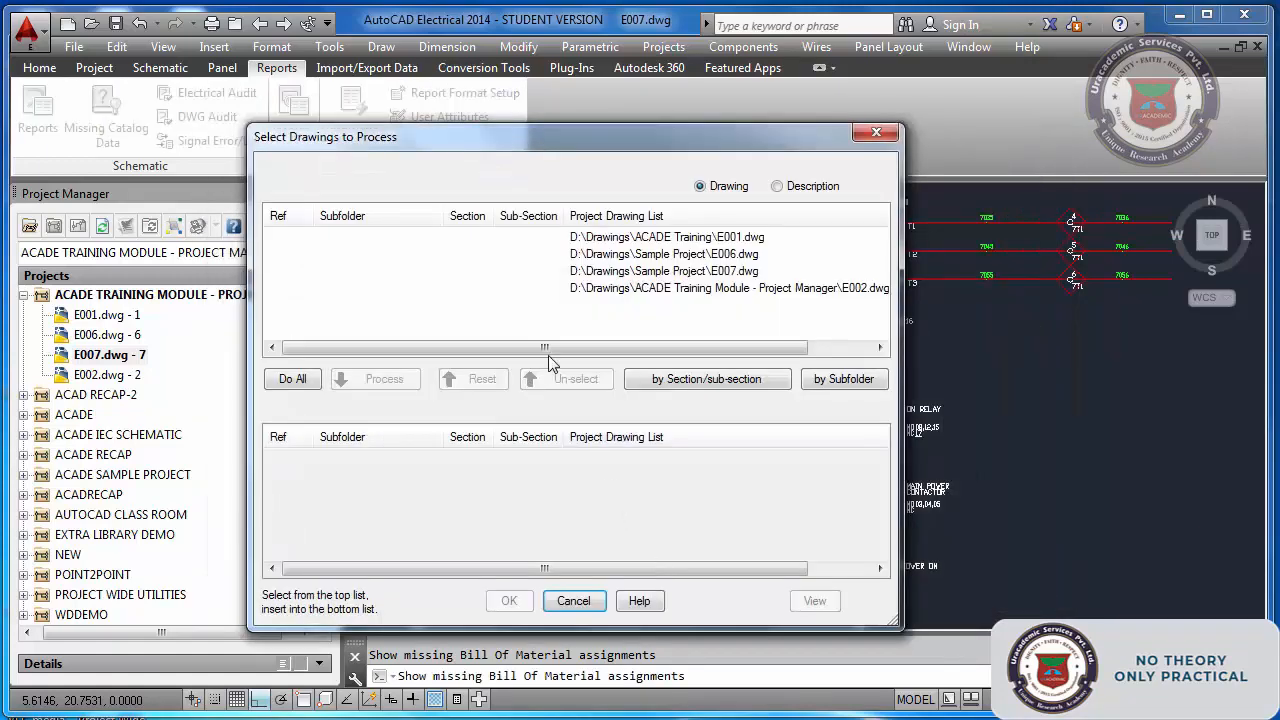
click(714, 271)
click(410, 380)
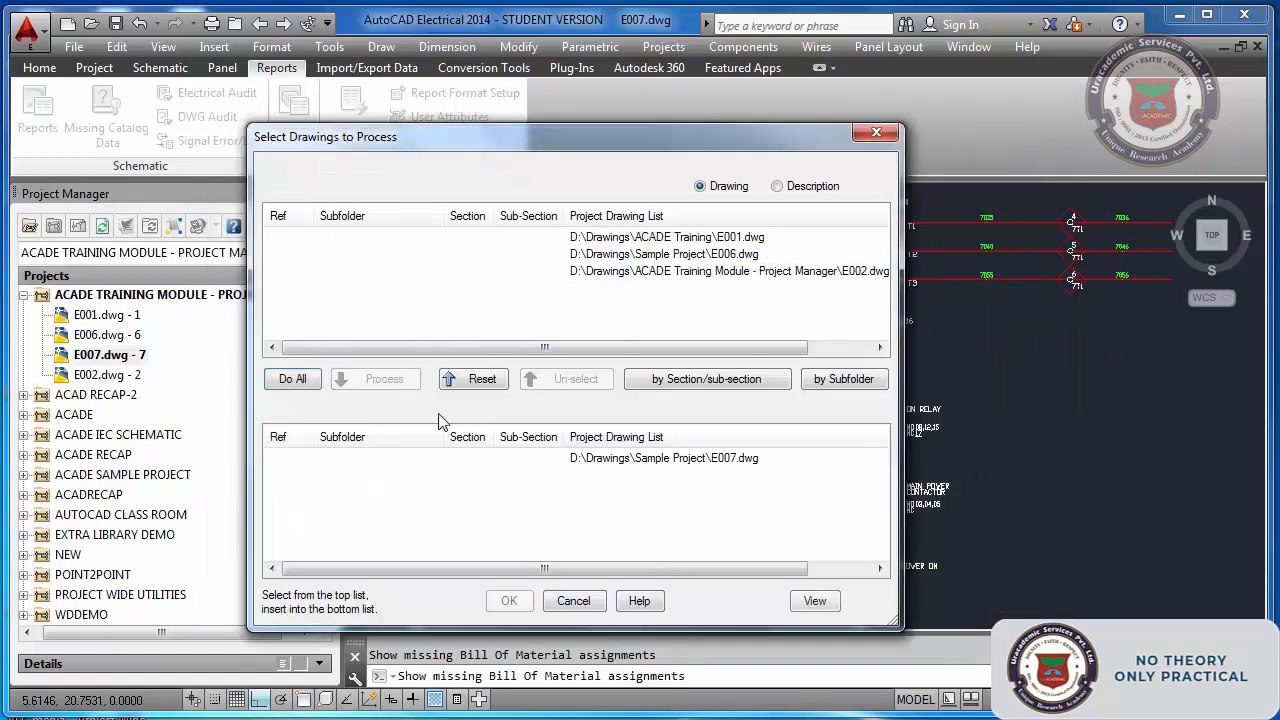
click(509, 600)
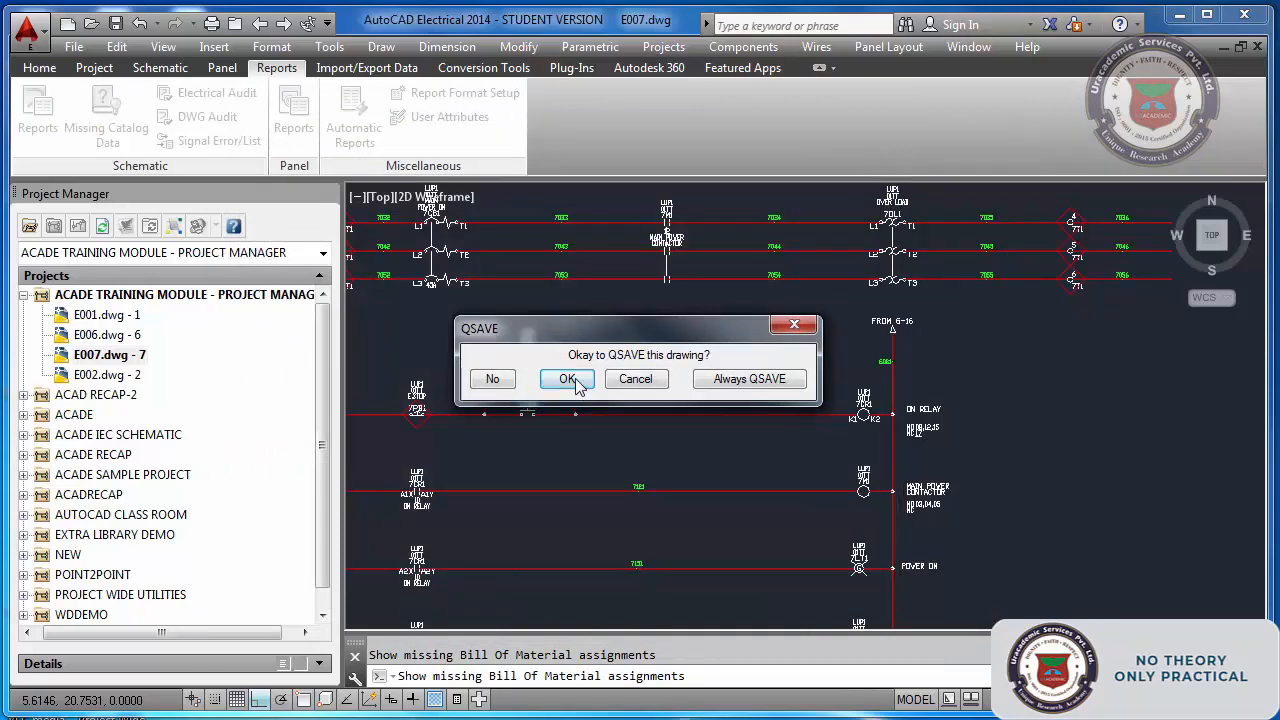
click(570, 378)
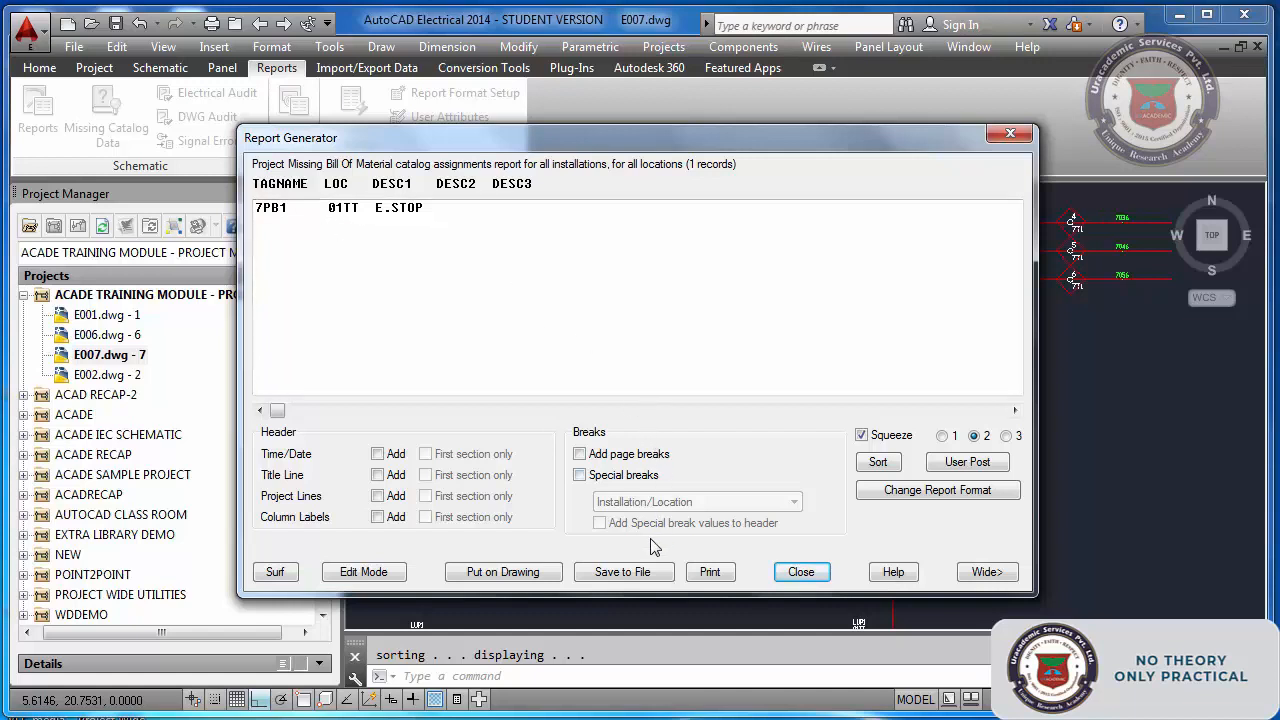
click(503, 572)
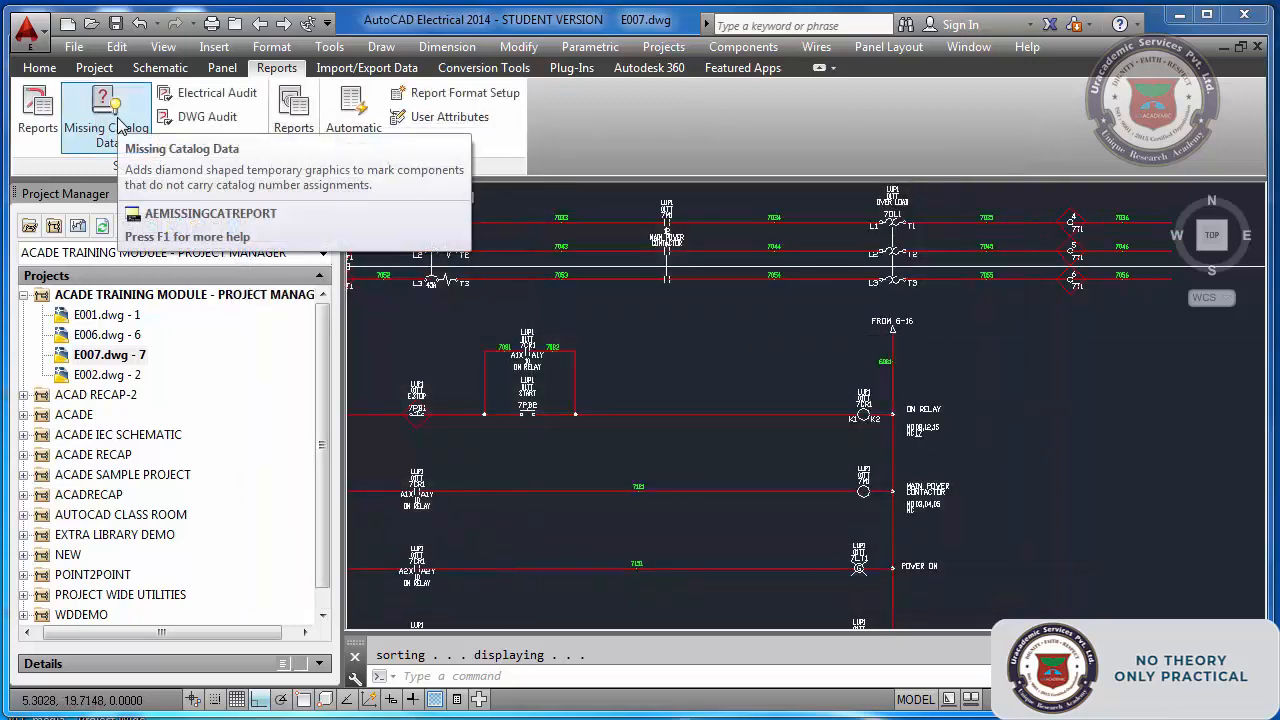
- Generate a Bill of Material report for the active drawing
click(42, 118)
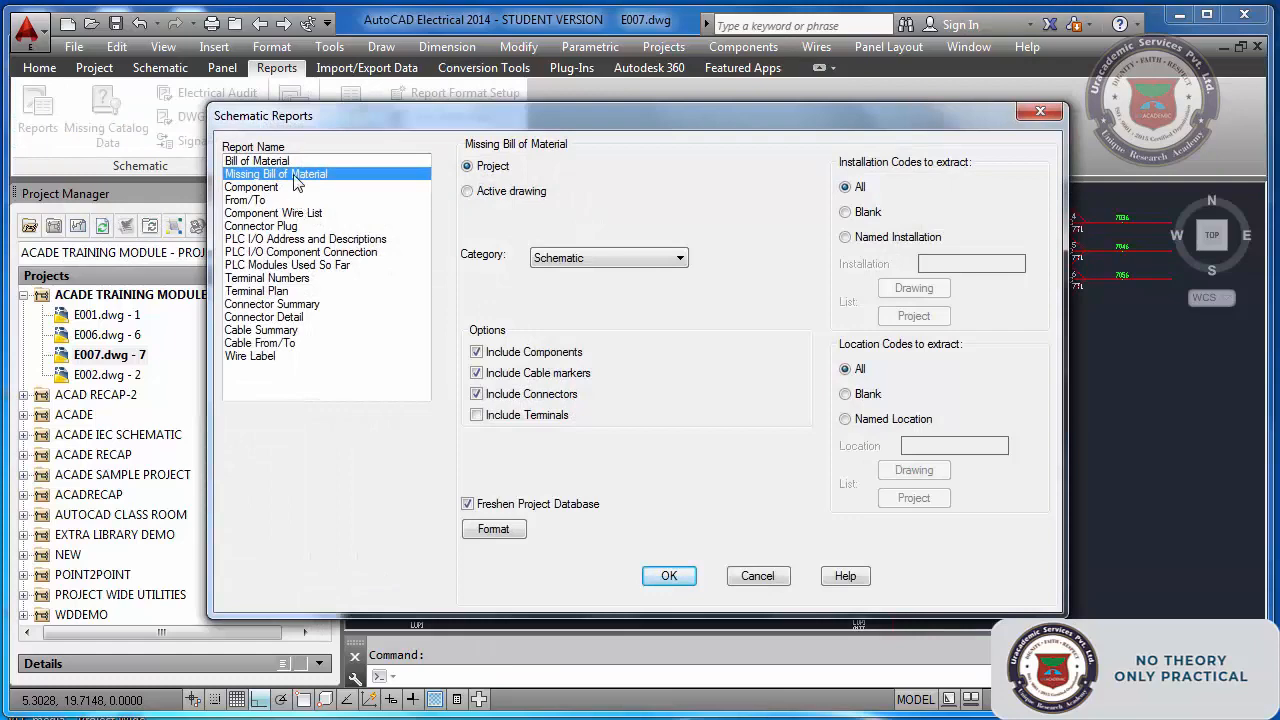
click(262, 161)
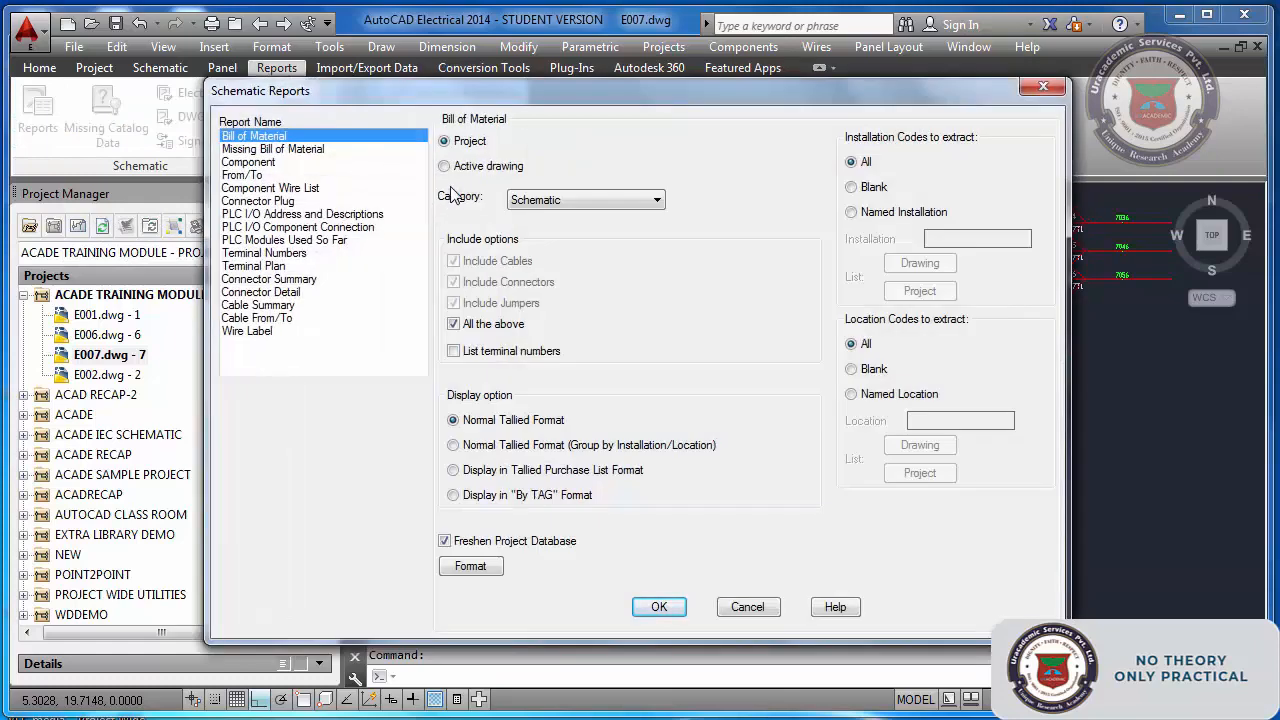
click(459, 168)
click(659, 607)
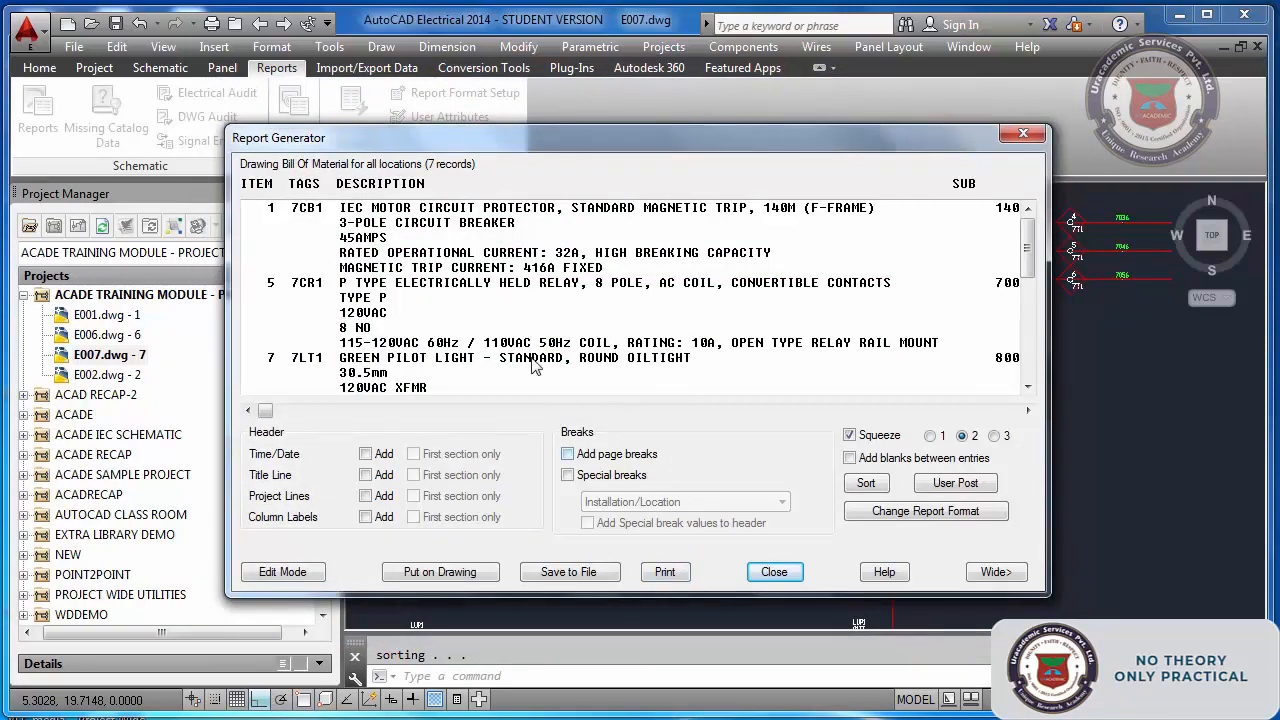
- Move the 7CR1 relay entry above 7CB1 in the Bill of Material report, accept the edit and close the report
click(283, 572)
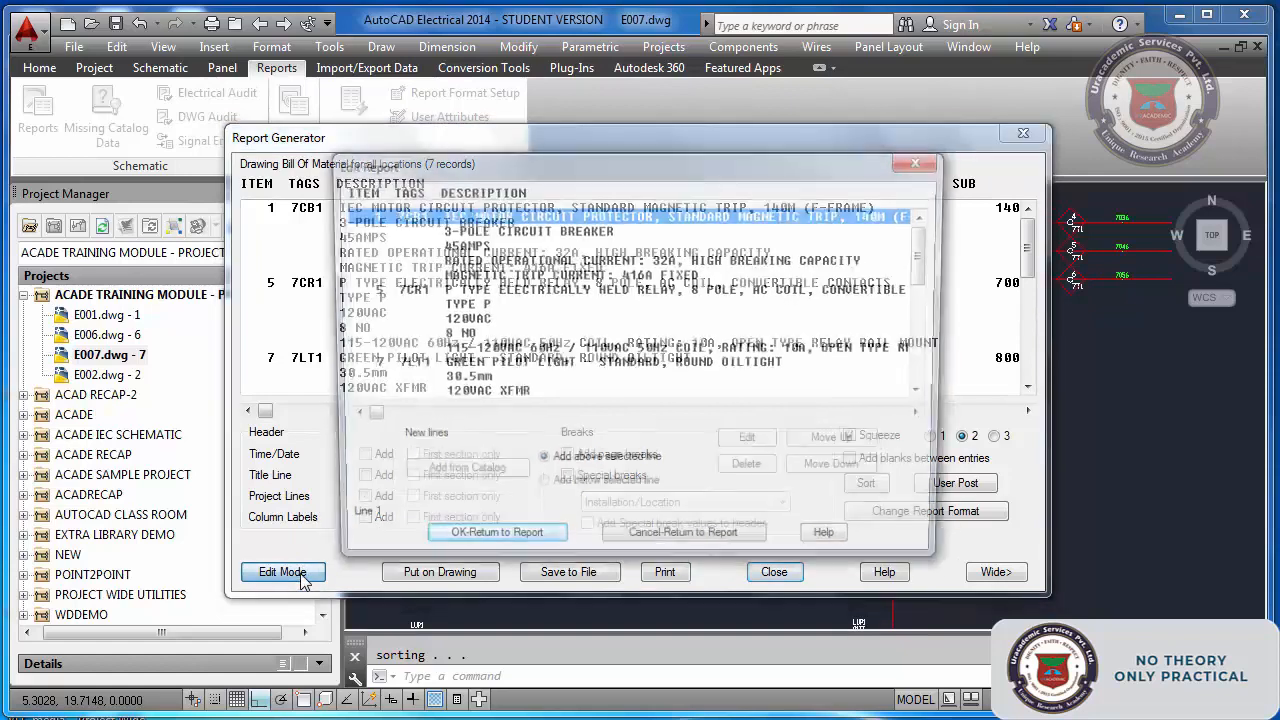
click(478, 305)
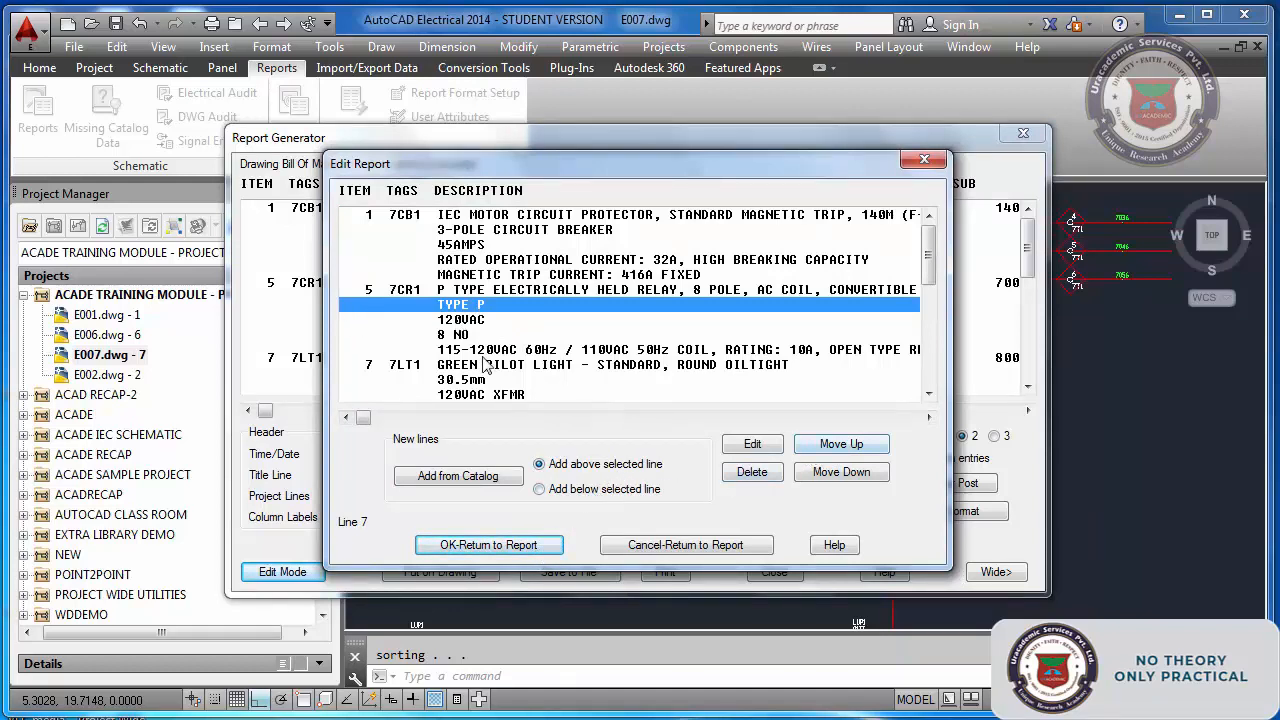
click(824, 452)
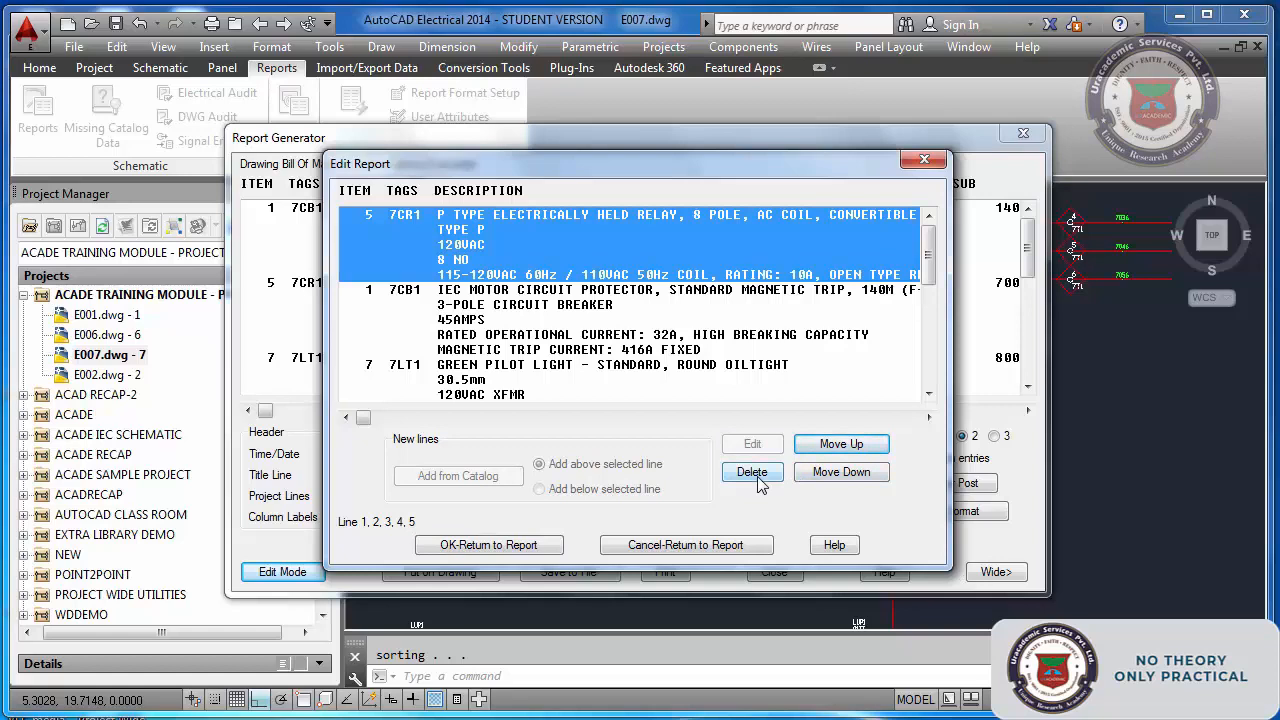
click(546, 550)
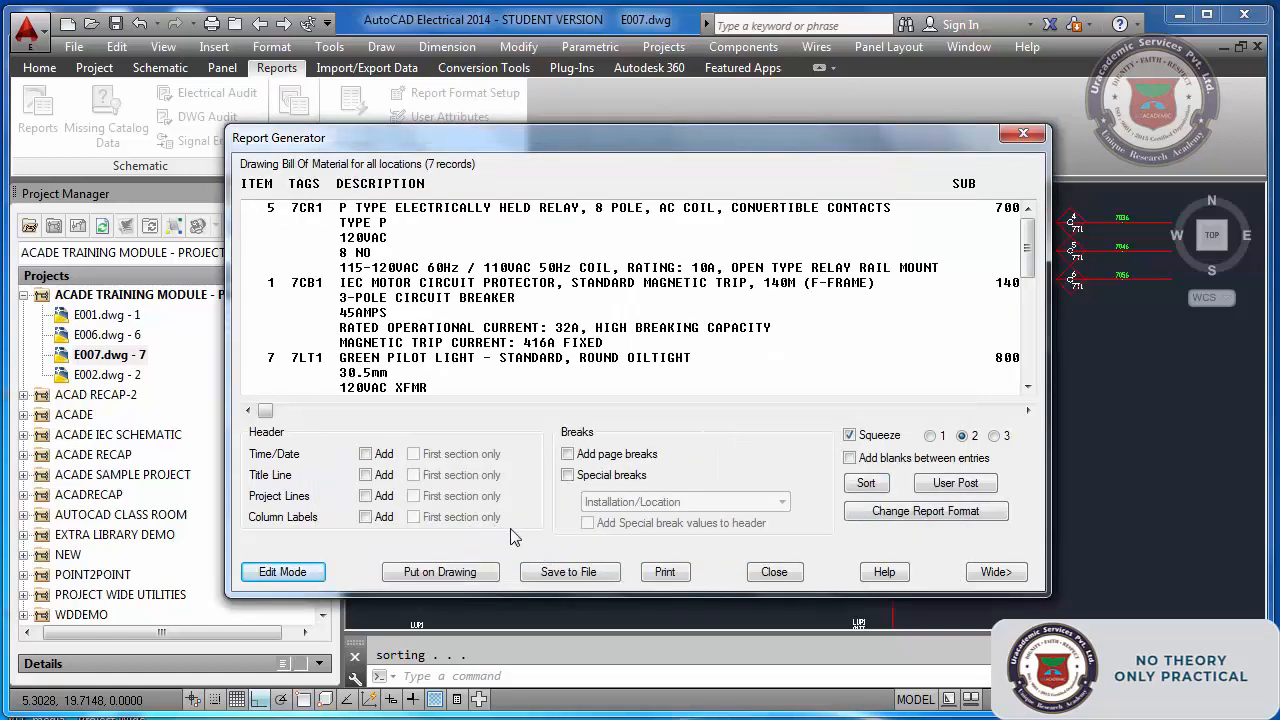
click(774, 572)
- Zoom to the drawing's extents and save E007
scroll(683, 452, down, 4)
text(z)
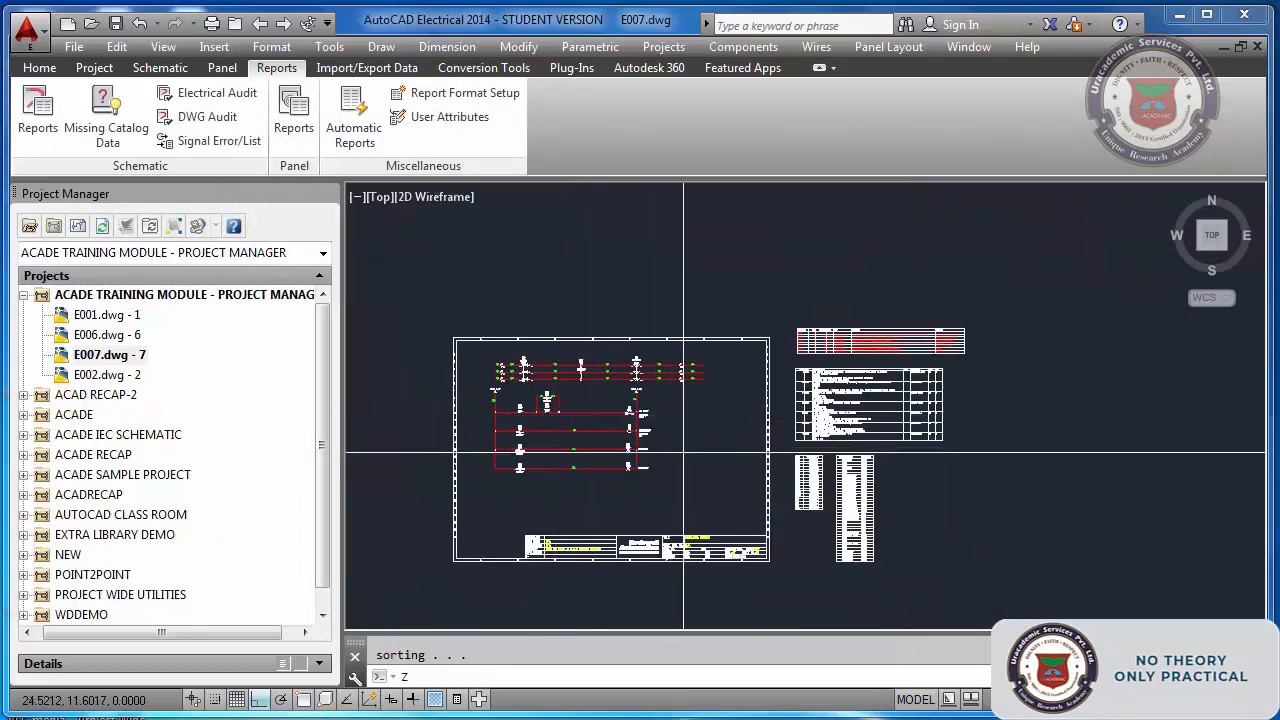
key(Return)
text(e)
key(Return)
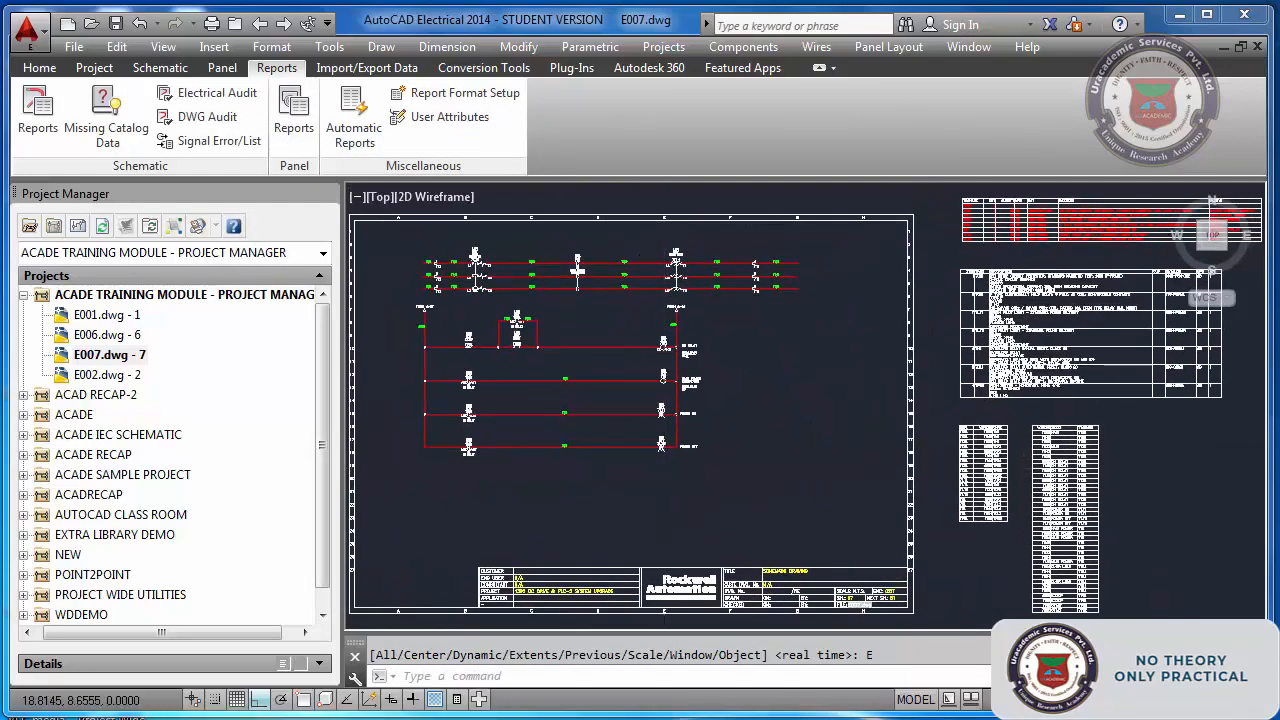
key(ctrl+s)
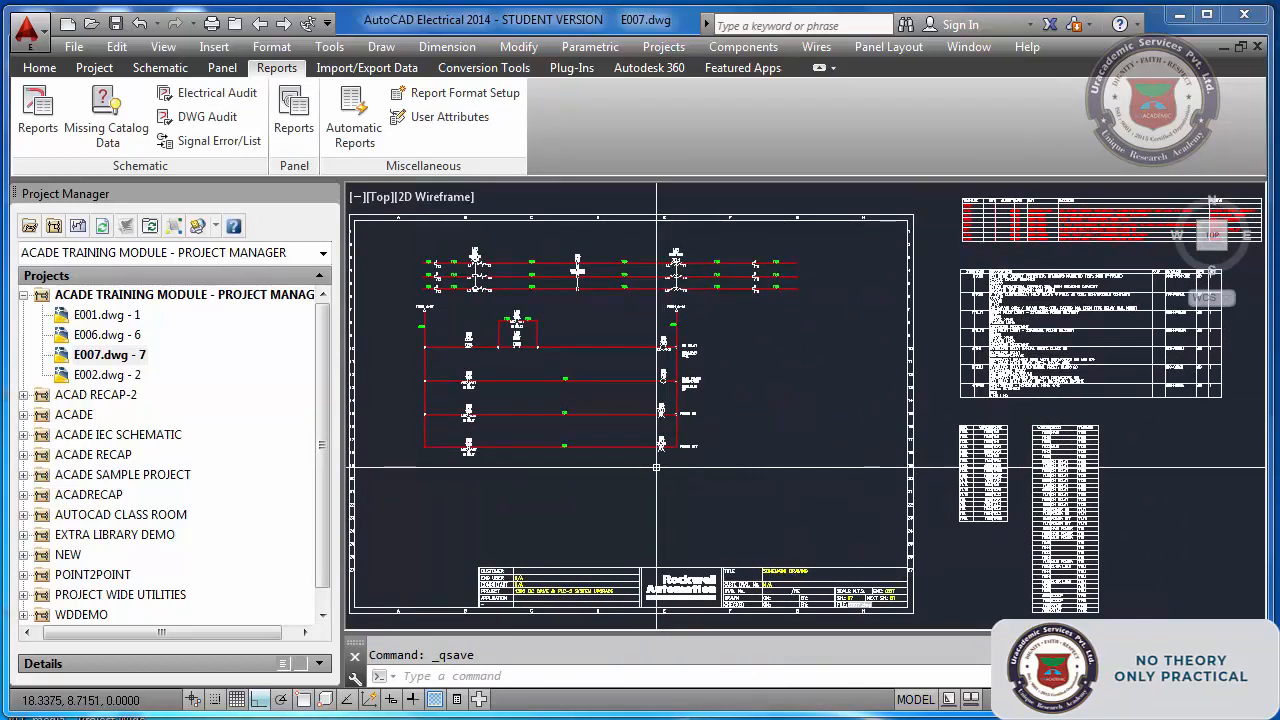
- Run an Electrical Audit, limit it to the active drawing and expand the error details
click(218, 93)
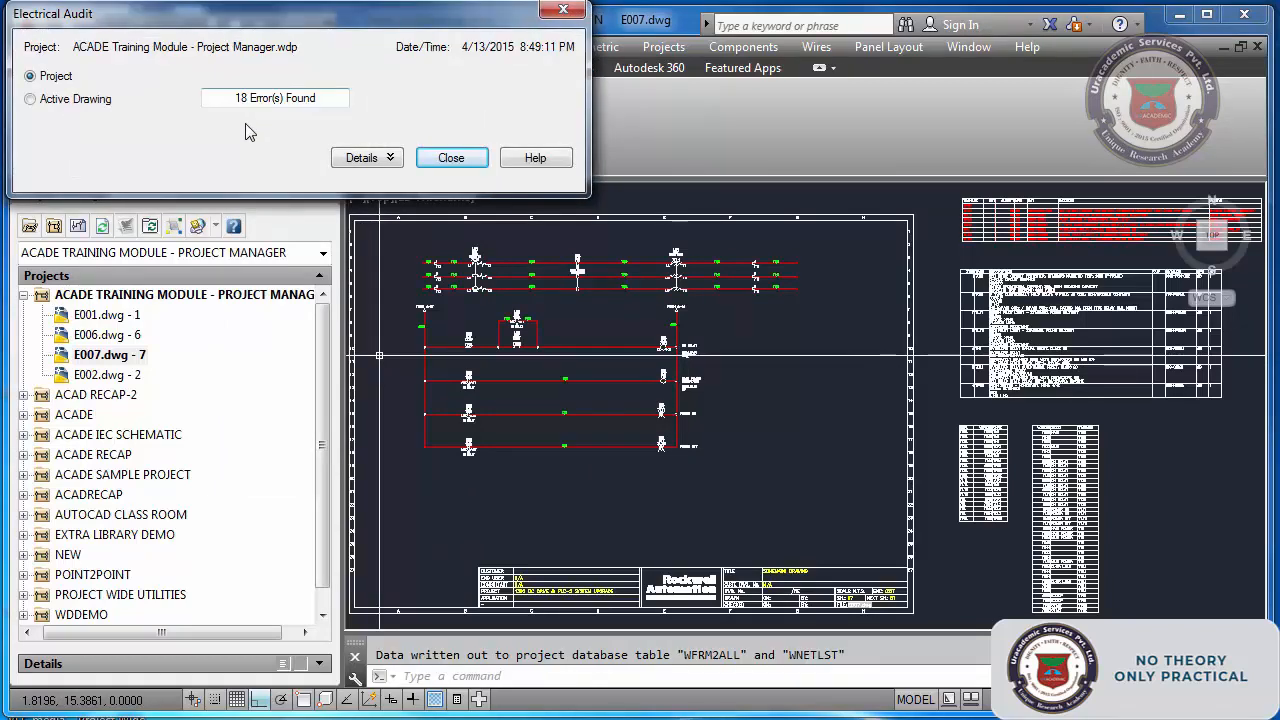
drag(277, 27, 437, 160)
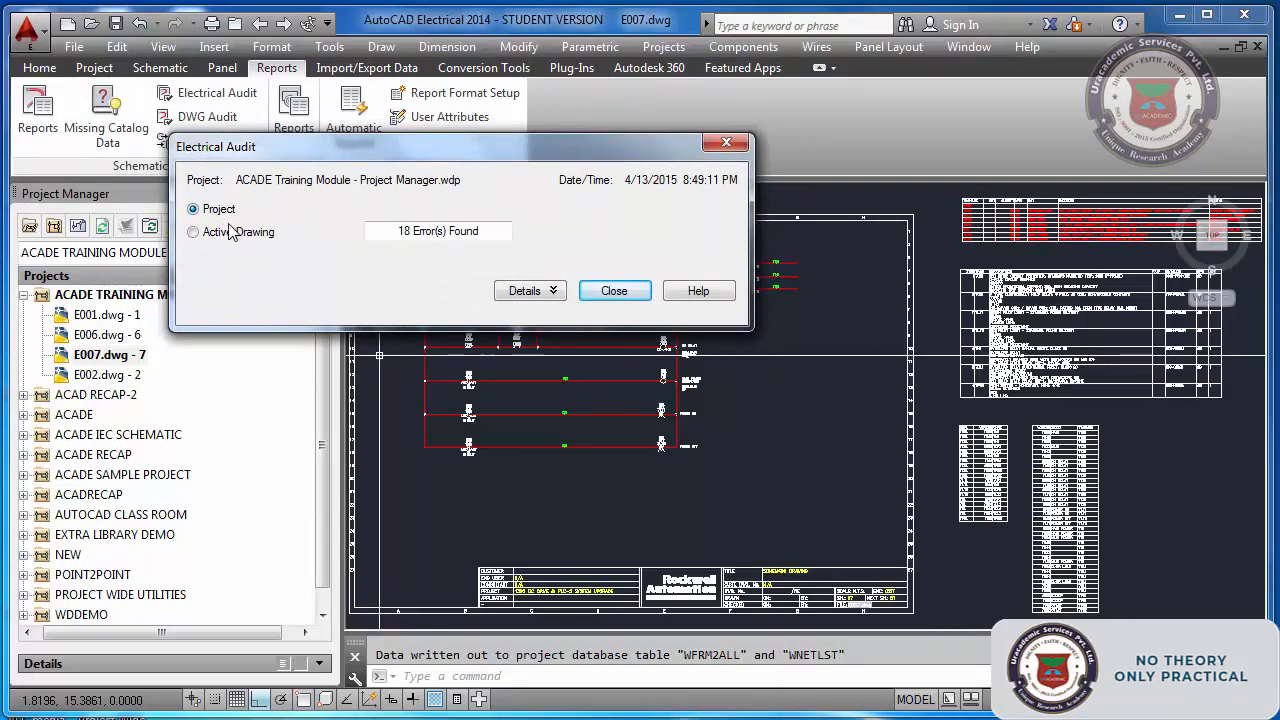
click(196, 233)
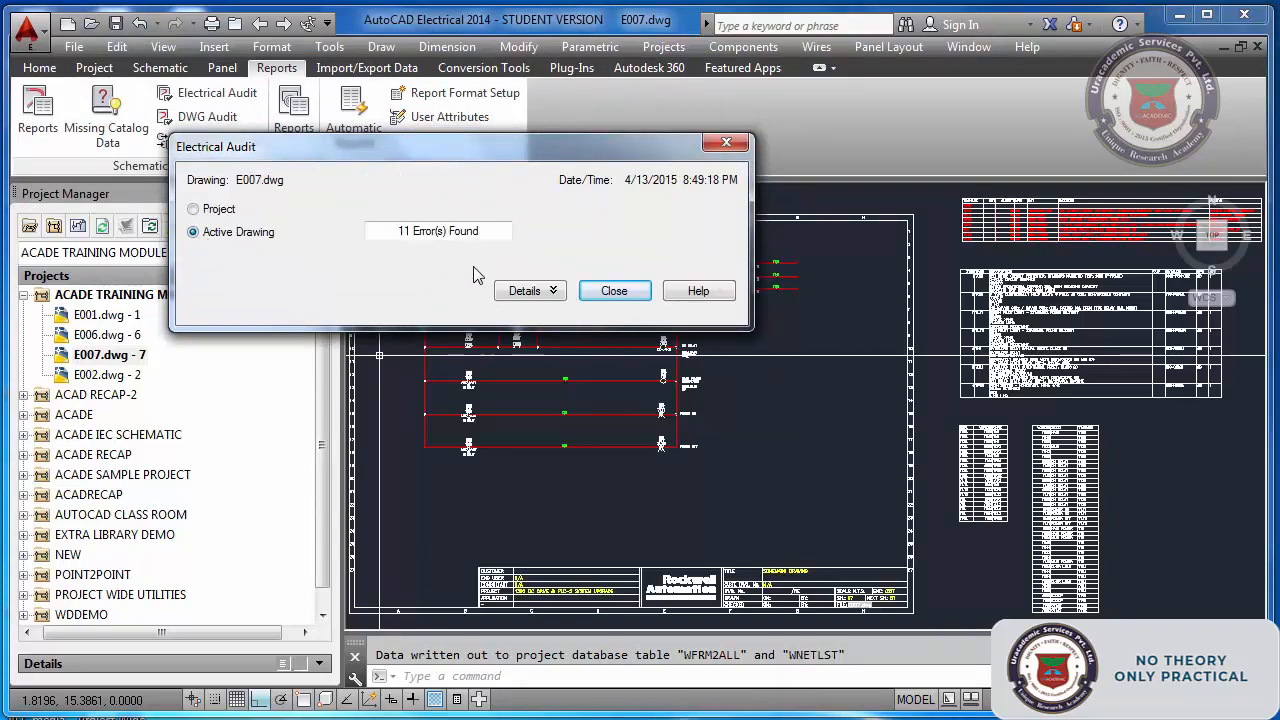
click(530, 291)
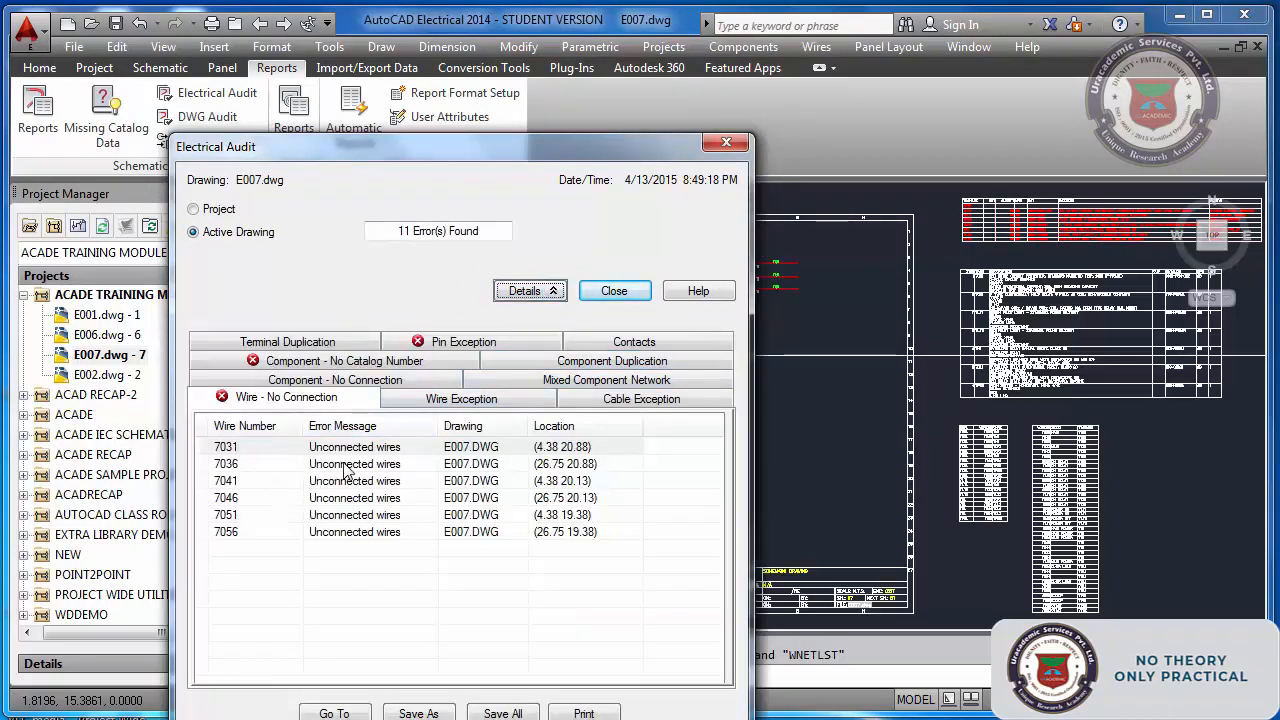
- Go to unconnected wires 7031 and 7036 in the drawing from the audit list, and select the 7041 entry
click(236, 450)
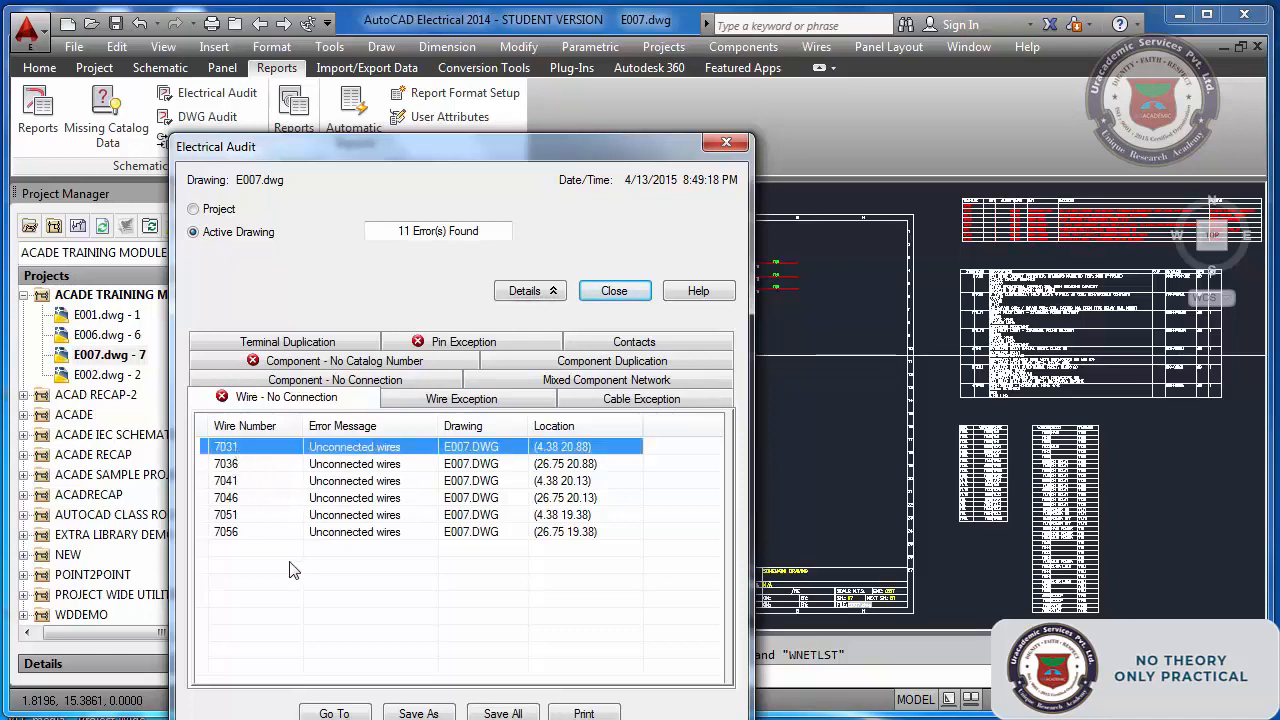
click(335, 712)
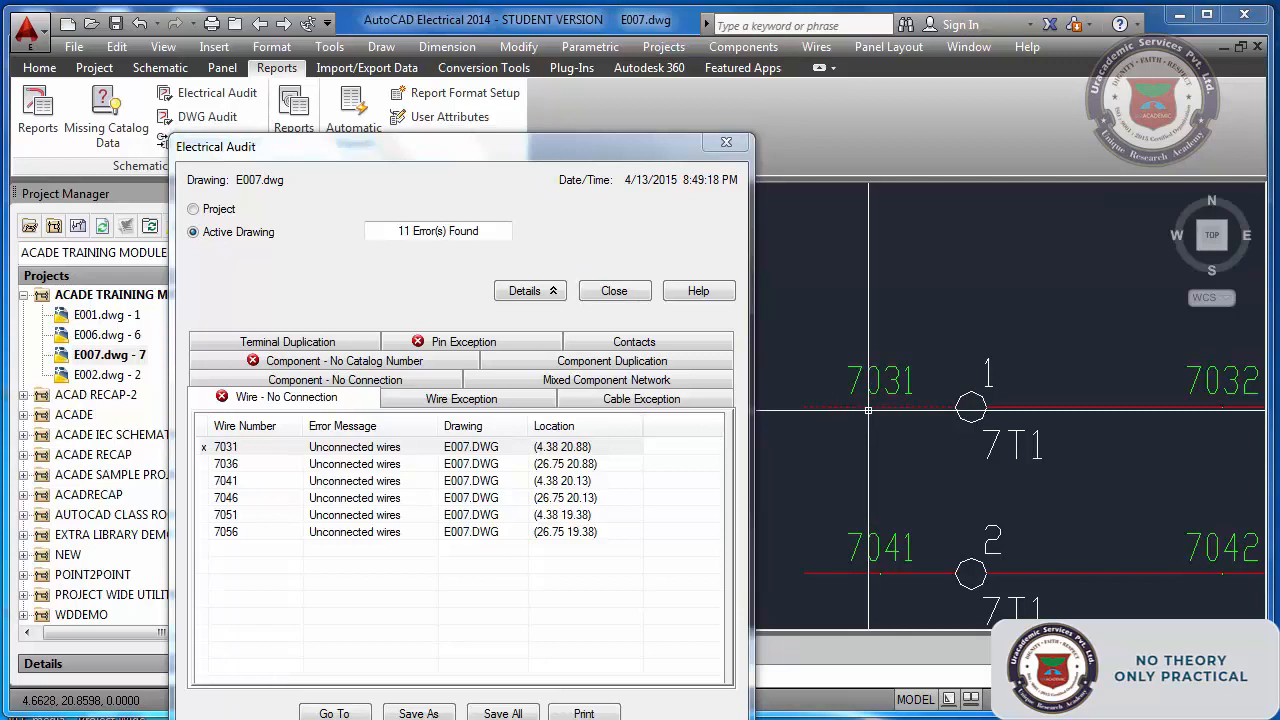
click(224, 465)
click(338, 713)
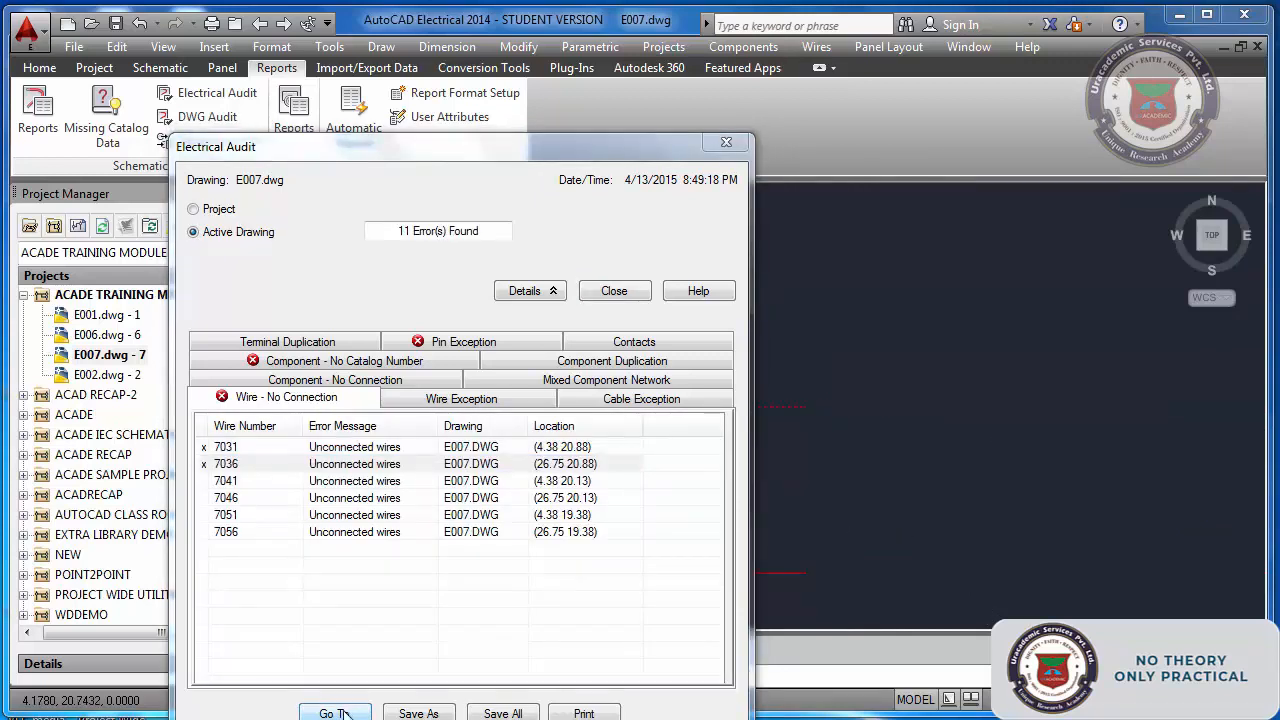
mouse_move(599, 154)
mouse_down()
mouse_move(384, 114)
mouse_move(307, 78)
mouse_up()
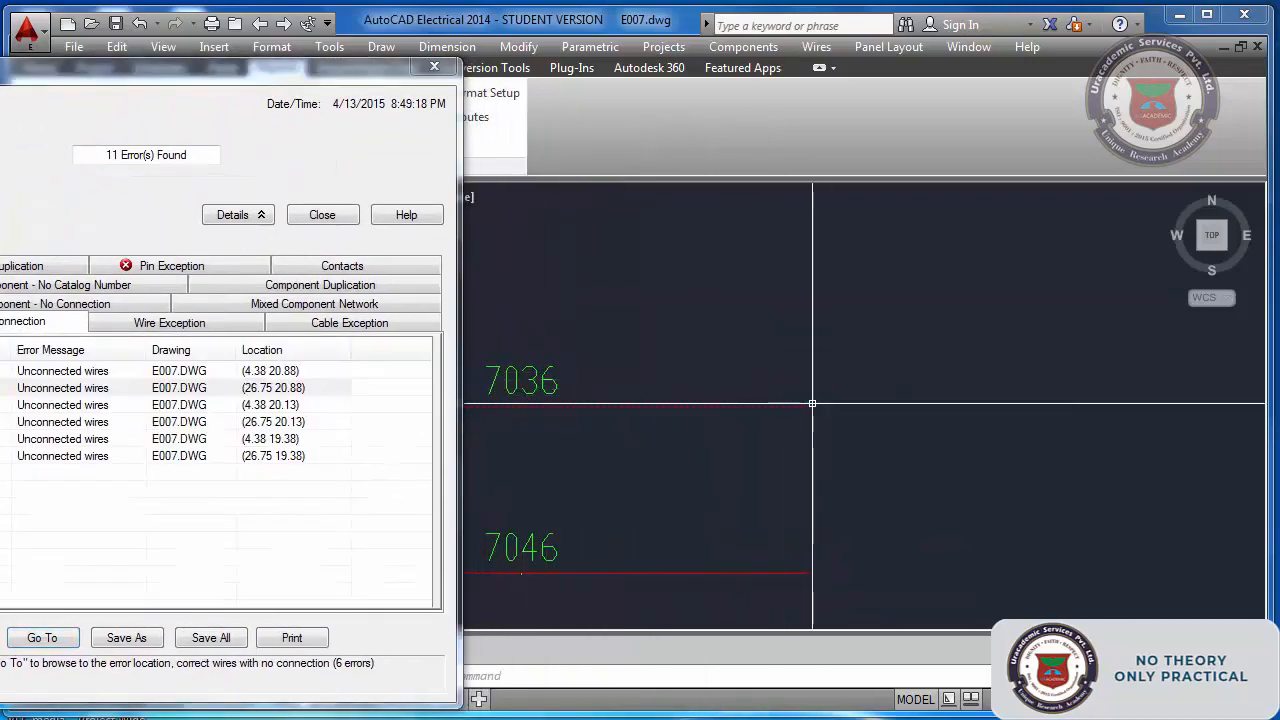
drag(312, 74, 718, 129)
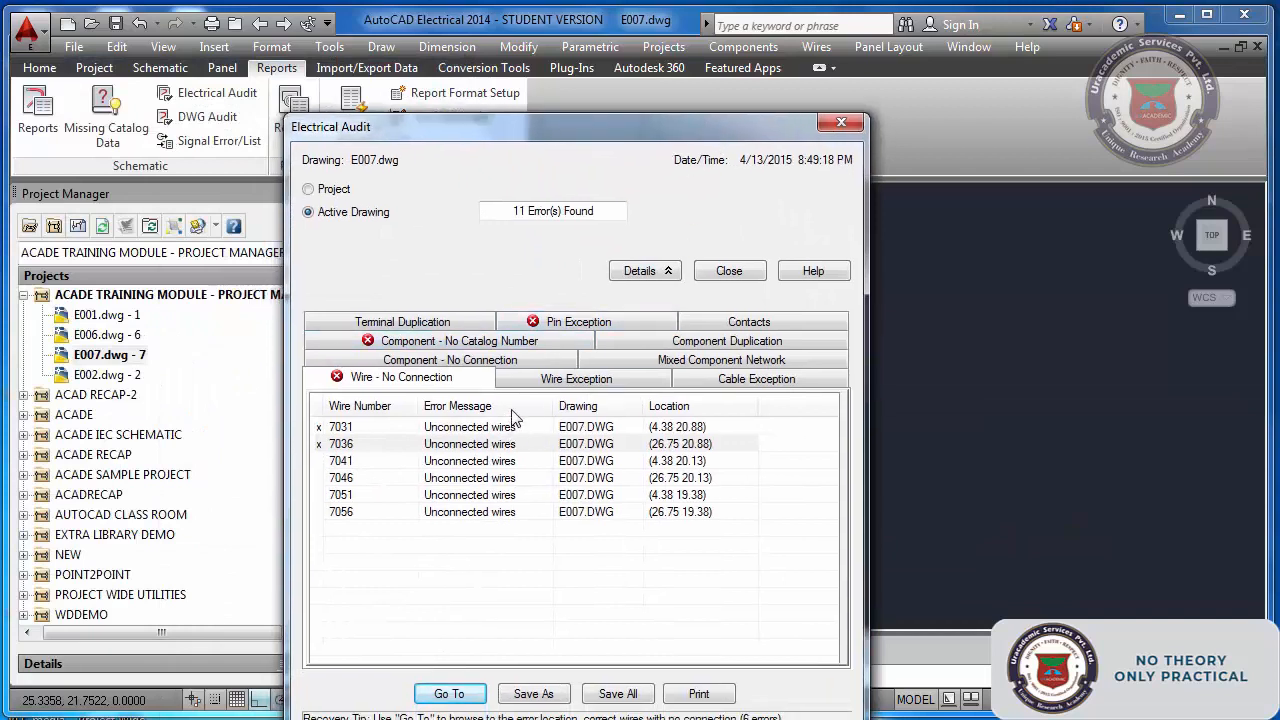
click(318, 461)
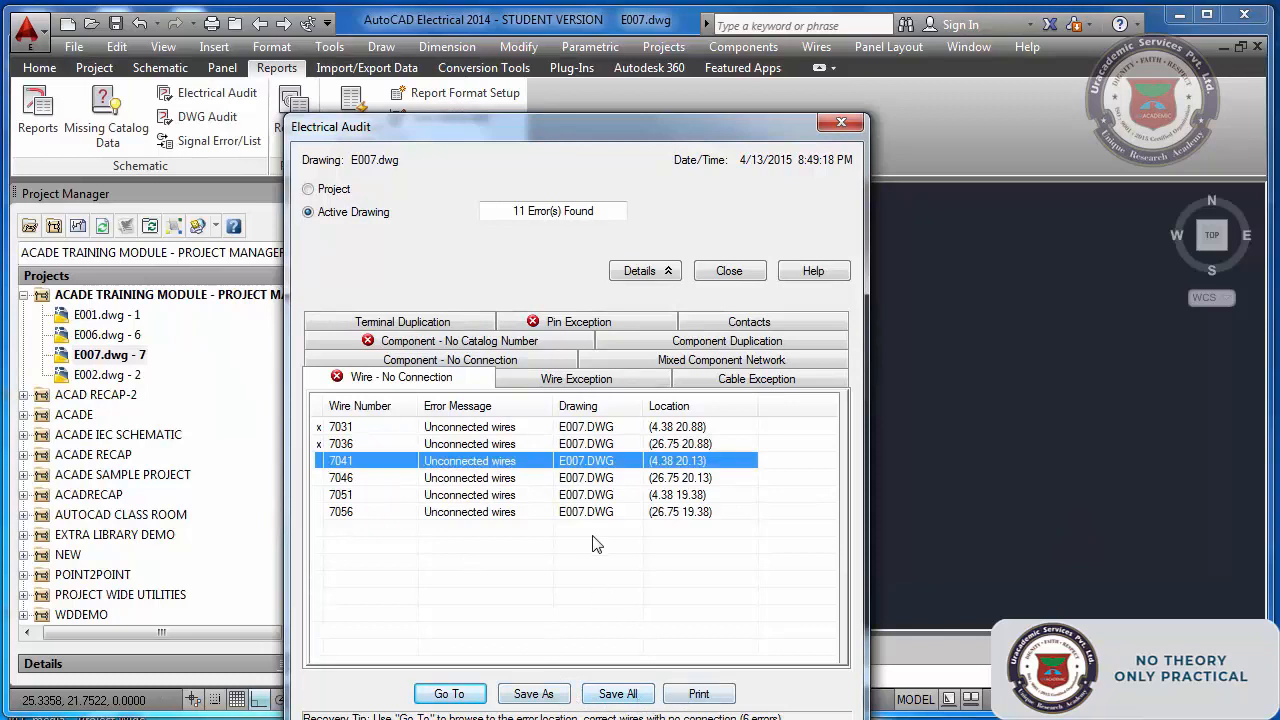
- Check the audit's wire exceptions, go to the 7PB1 component lacking a catalog number in the drawing, and close the Electrical Audit
click(583, 385)
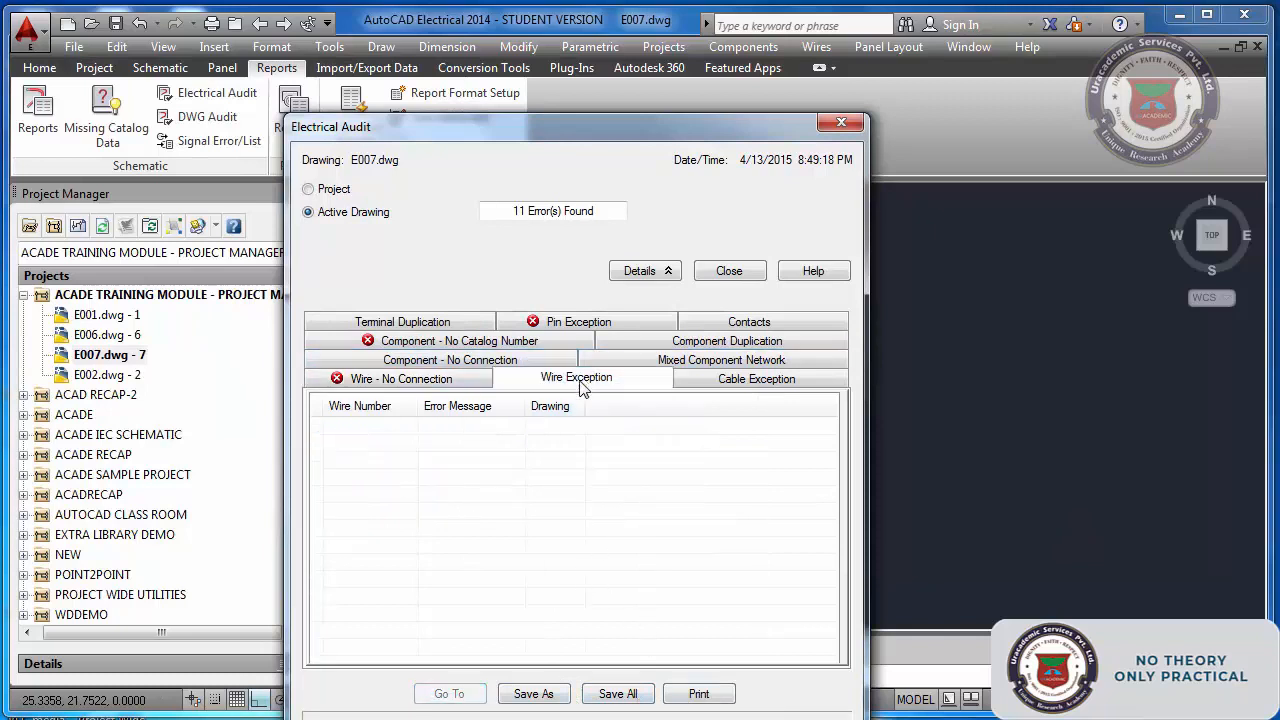
click(438, 344)
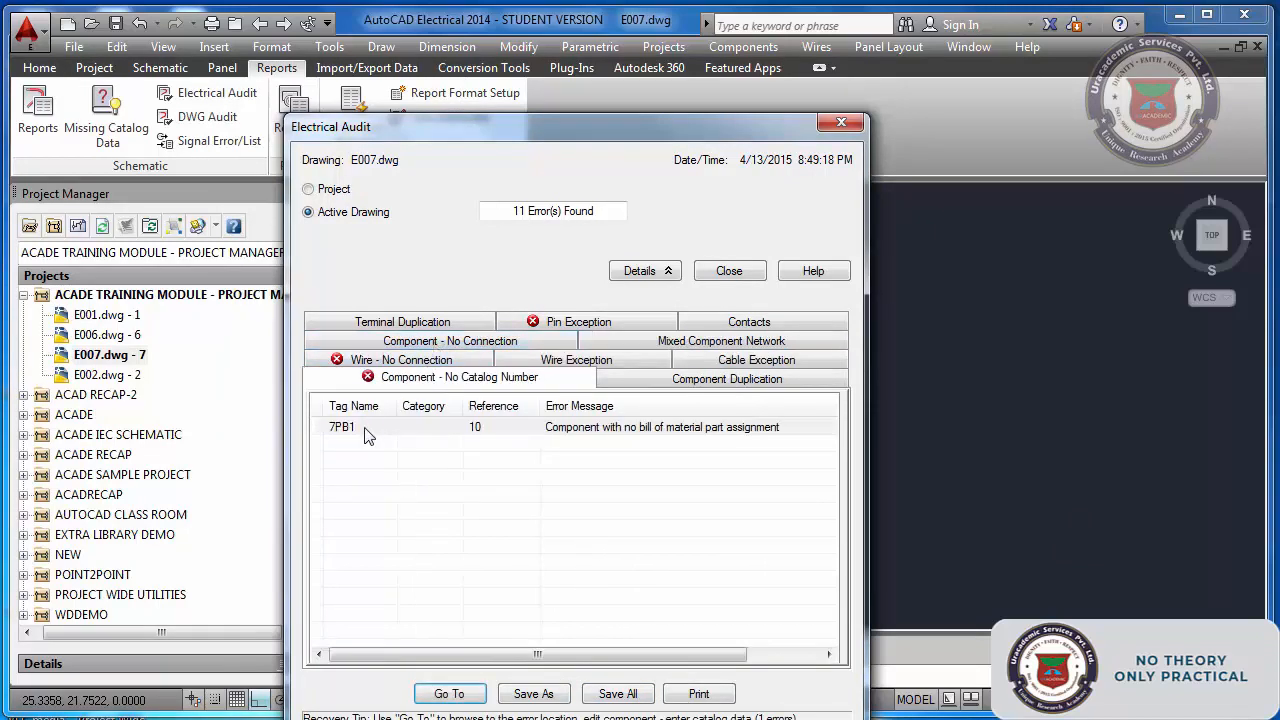
click(366, 433)
click(452, 694)
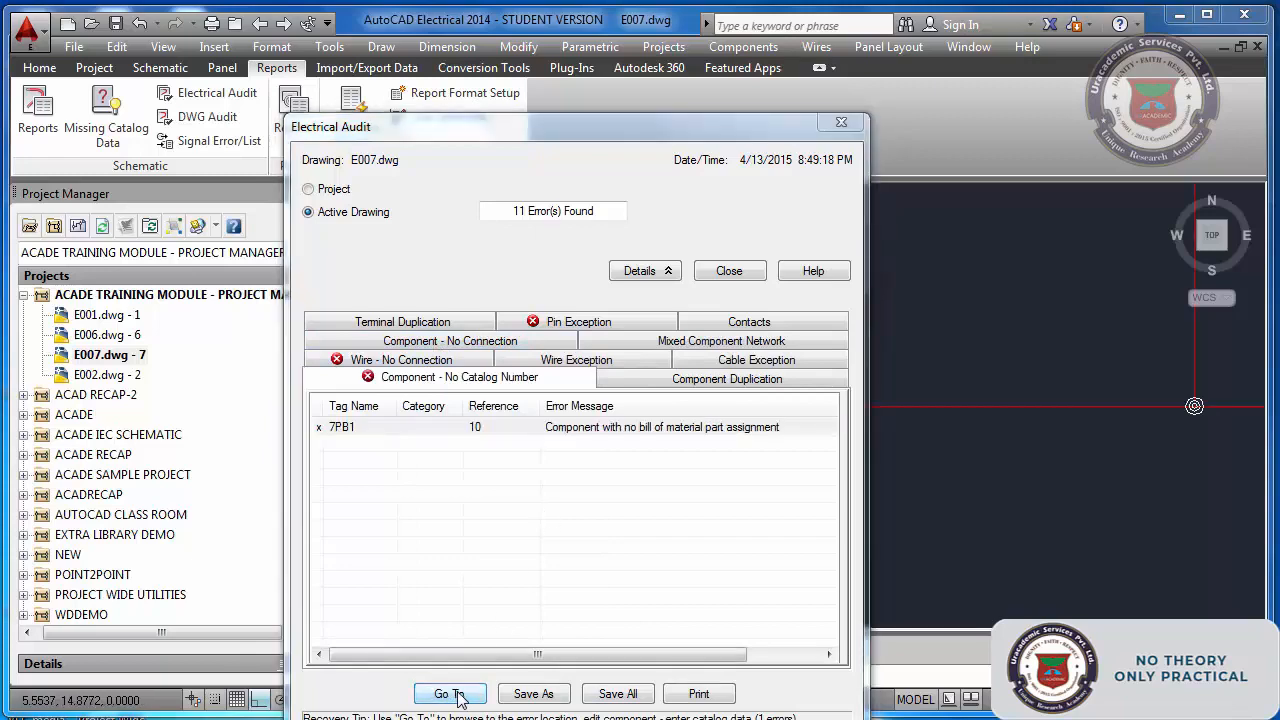
mouse_move(656, 129)
mouse_down()
mouse_move(246, 277)
mouse_move(520, 164)
mouse_up()
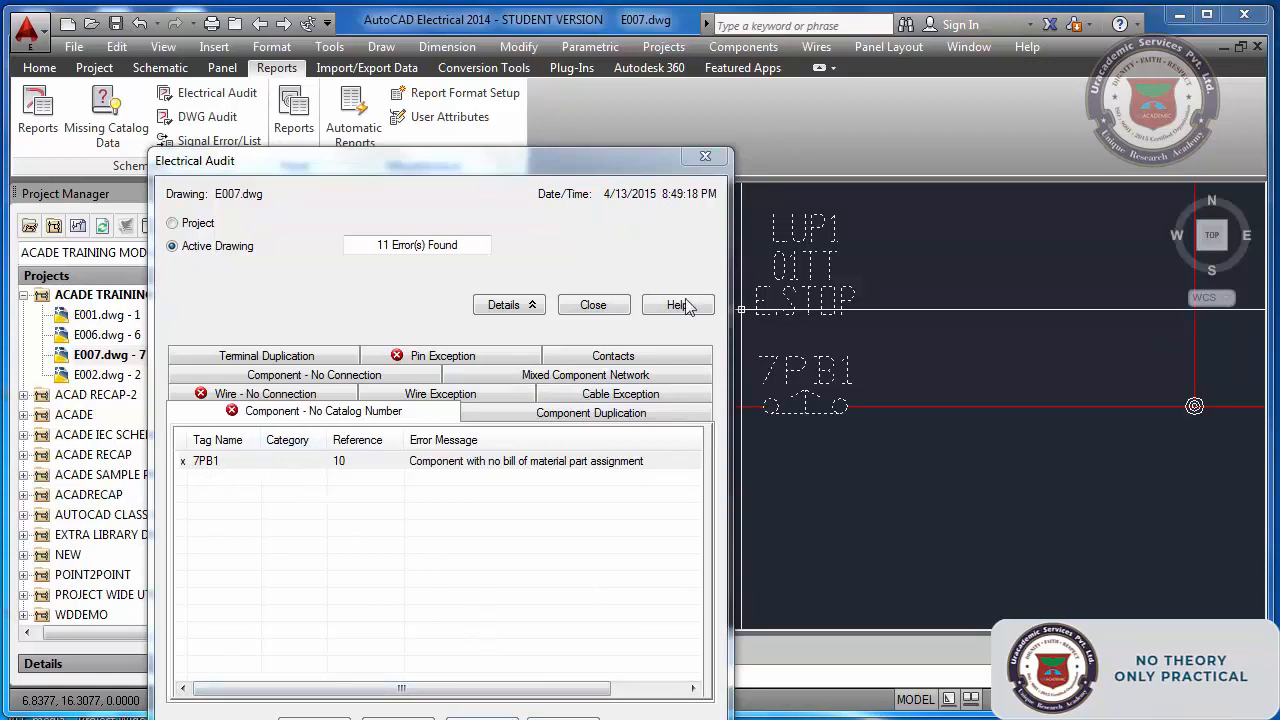
click(617, 310)
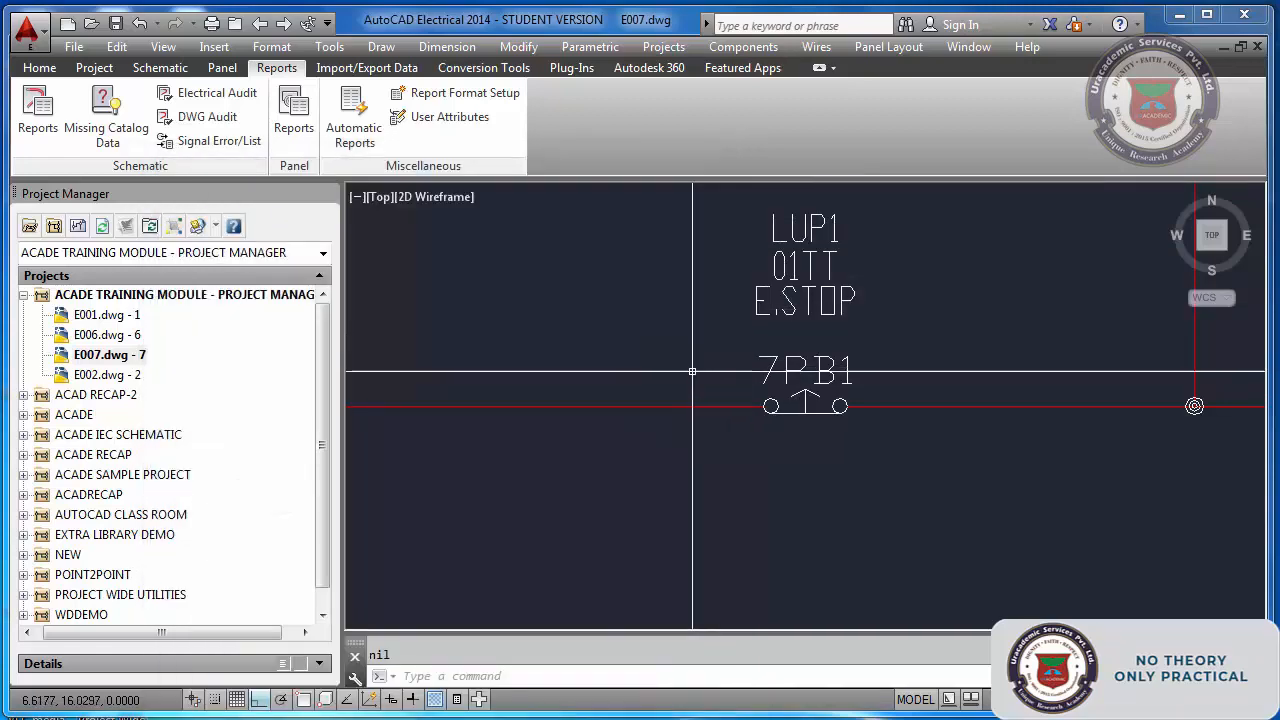
- Zoom to the extents of the E007 drawing and save it
text(z)
key(Return)
text(E)
key(Return)
key(Escape)
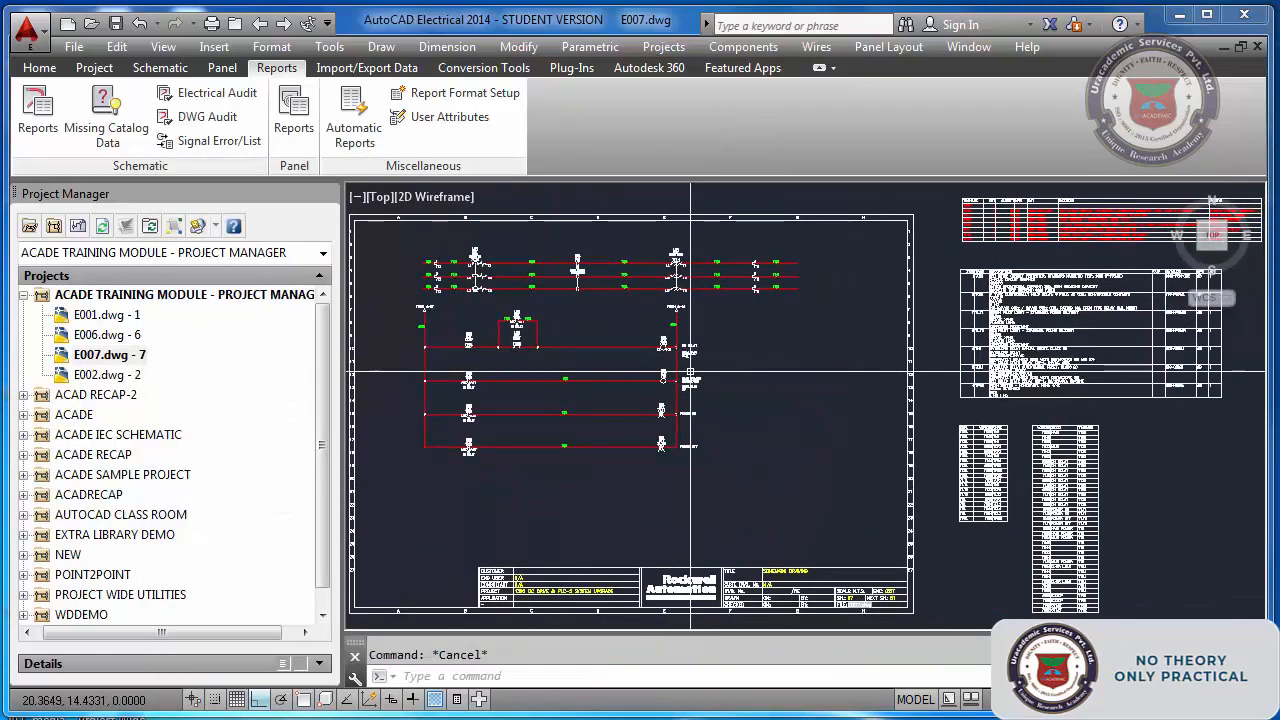
key(ctrl+s)
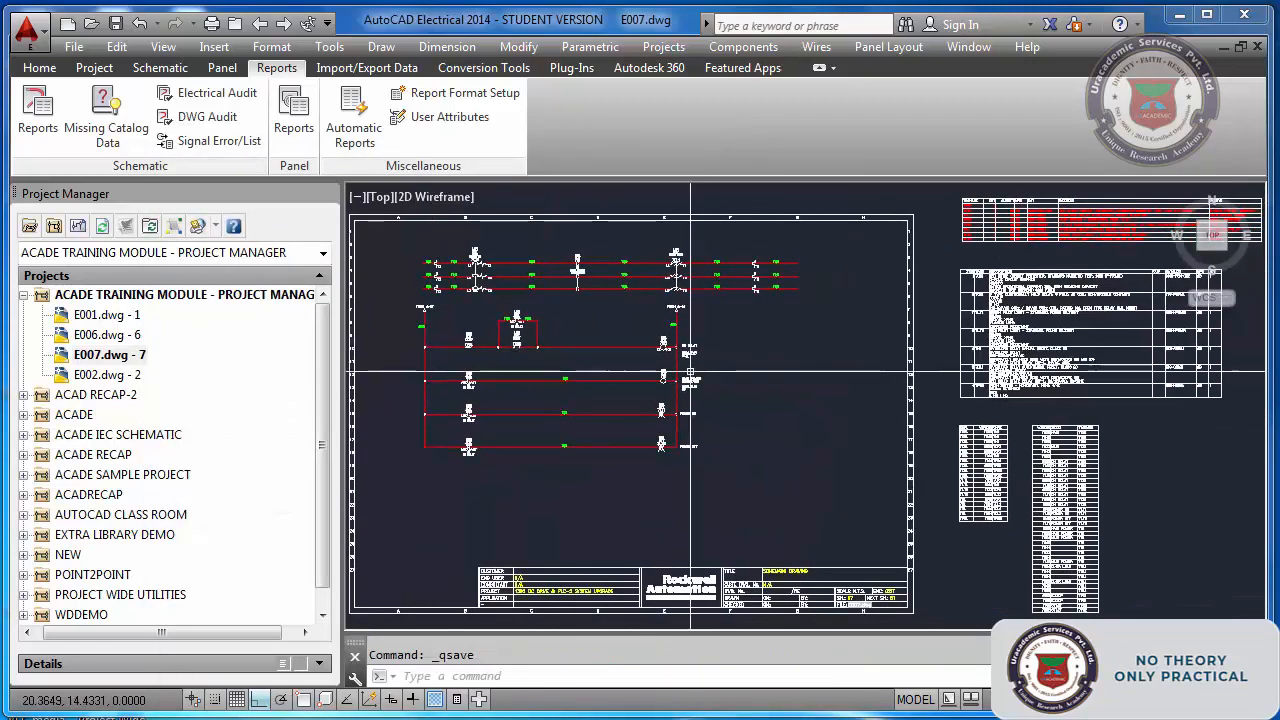